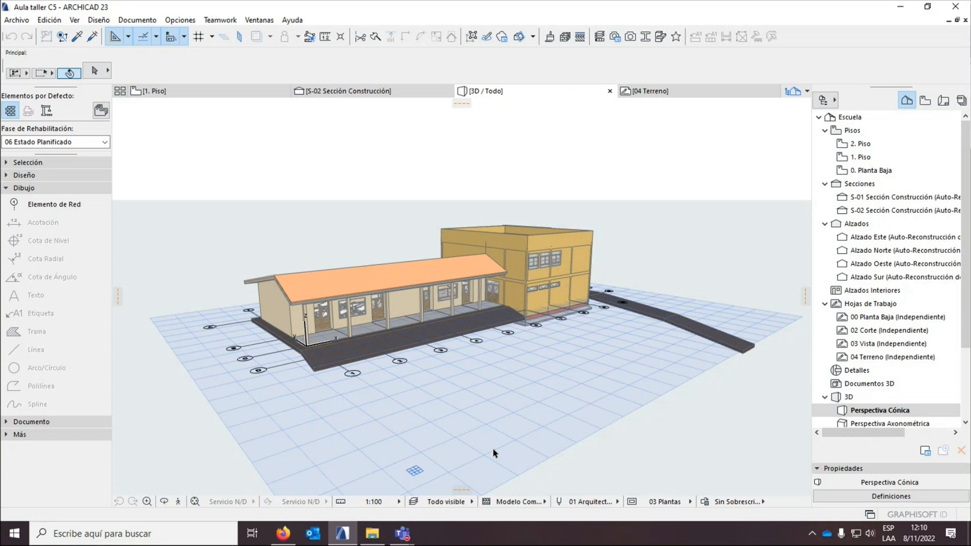
Remove the rehabilitation phase palette above the toolbox and widen the docked toolbox so full tool names fit.
click(20, 189)
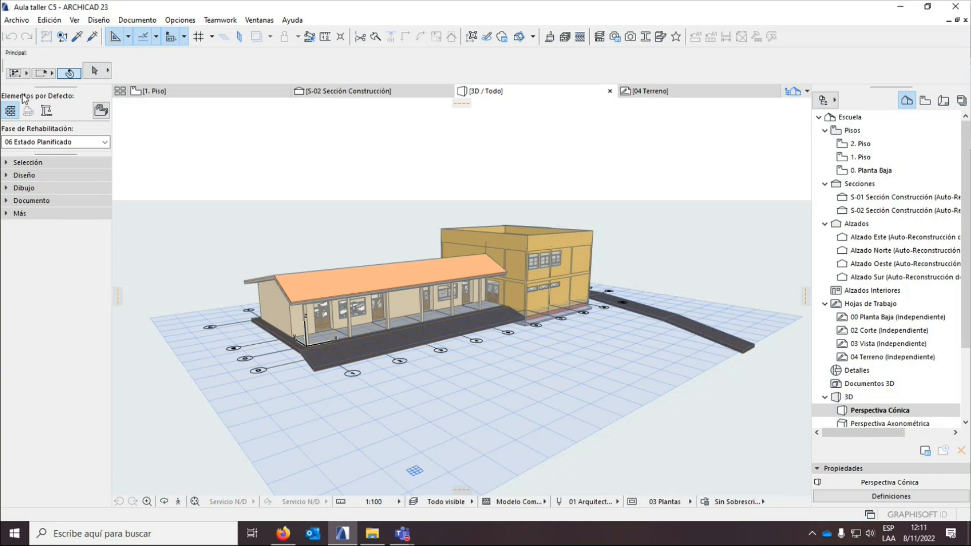
drag(41, 87, 304, 183)
click(370, 189)
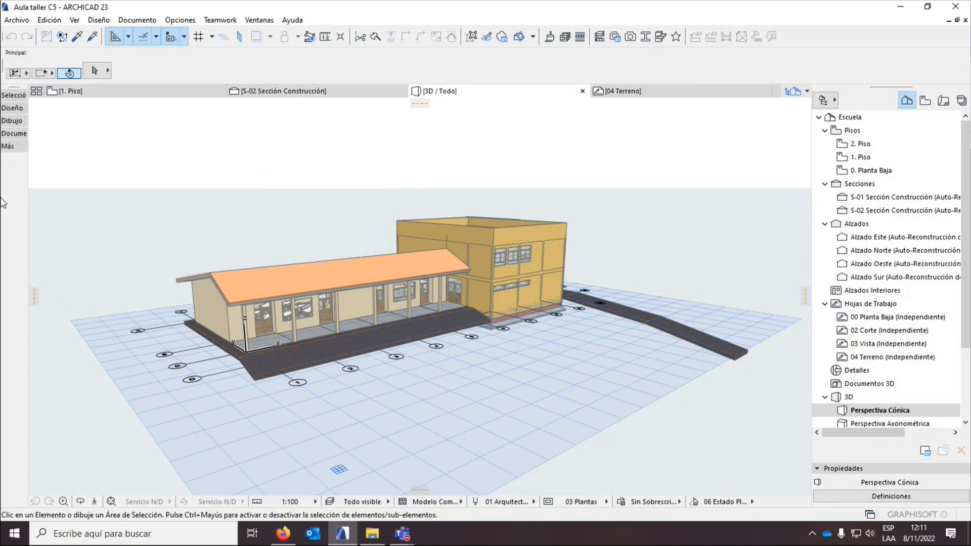
drag(27, 150, 112, 151)
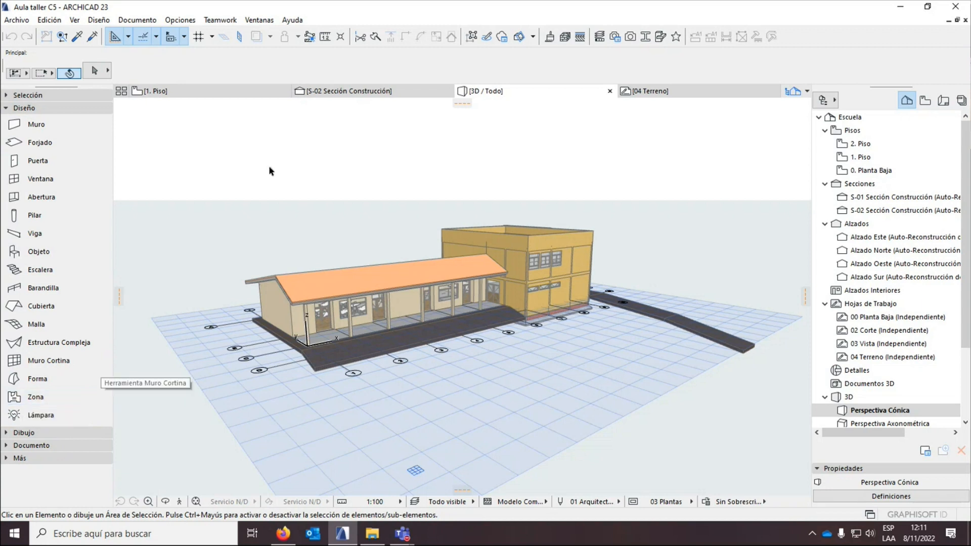
Open the 0. Planta Baja floor plan and set up the Zone tool with the inner-edge (Lado Interior) construction method.
double_click(866, 170)
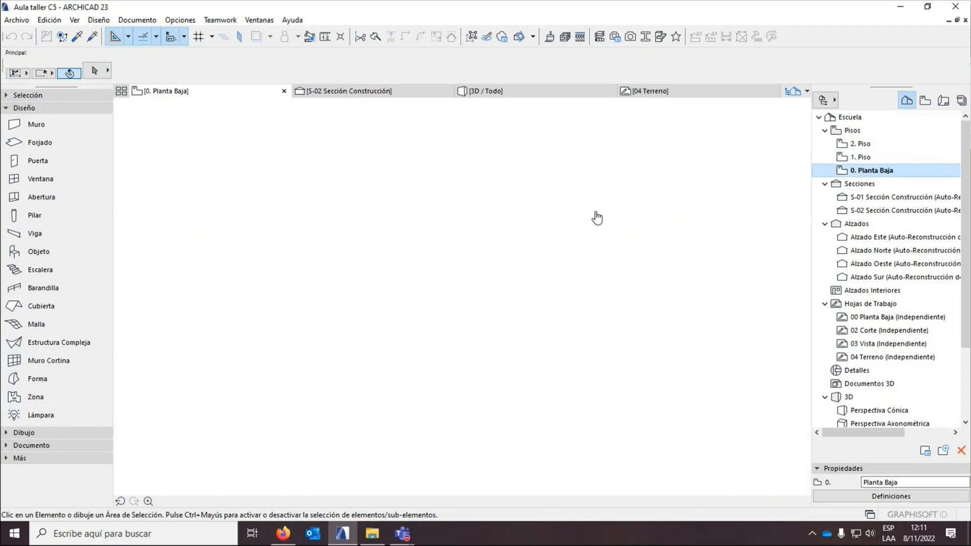
scroll(449, 214, up, 4)
click(41, 400)
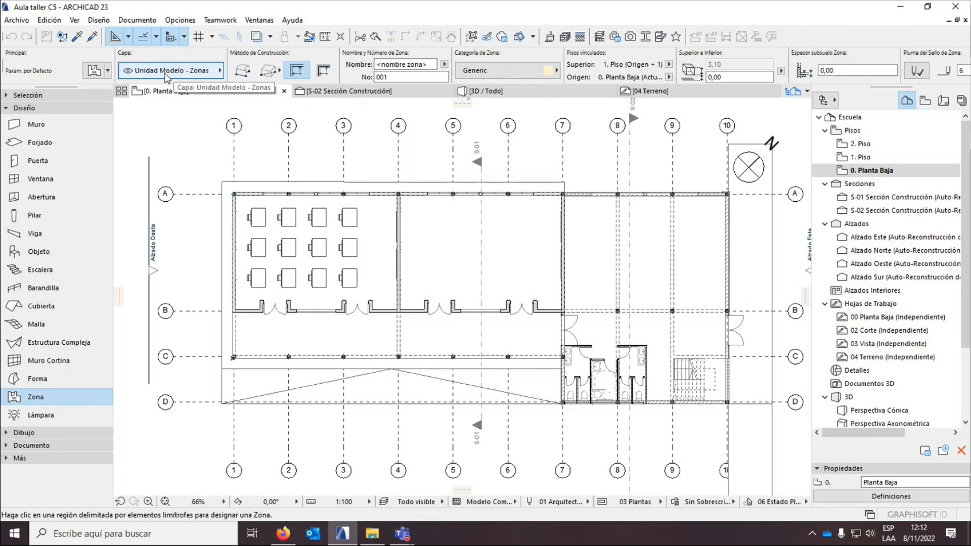
click(260, 74)
click(281, 72)
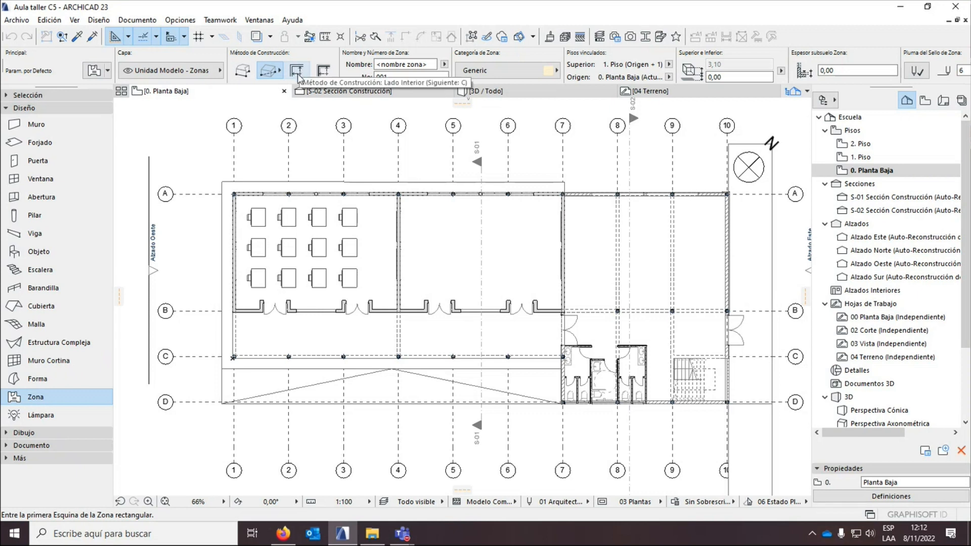
click(297, 74)
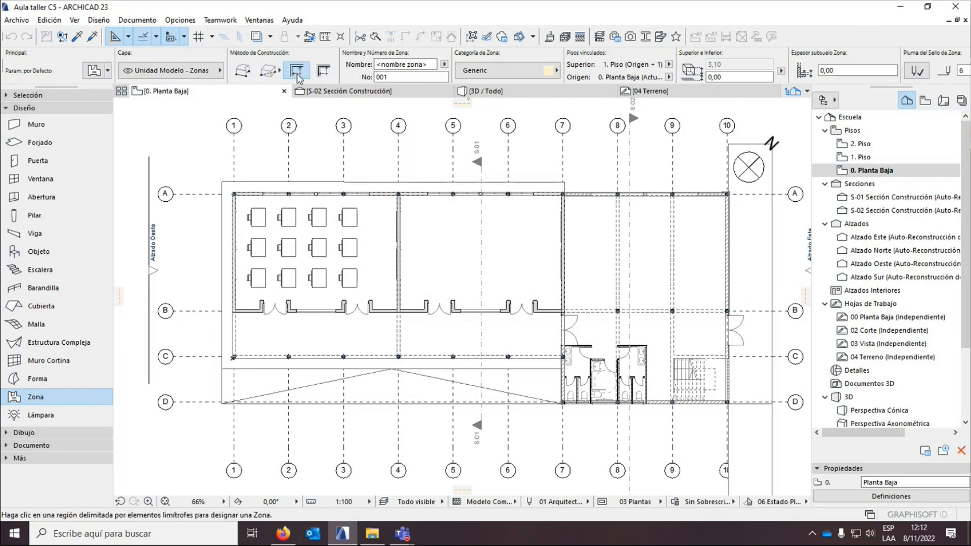
Create a zone inside the classroom with the desks and place its stamp in the room.
click(371, 248)
scroll(371, 247, up, 3)
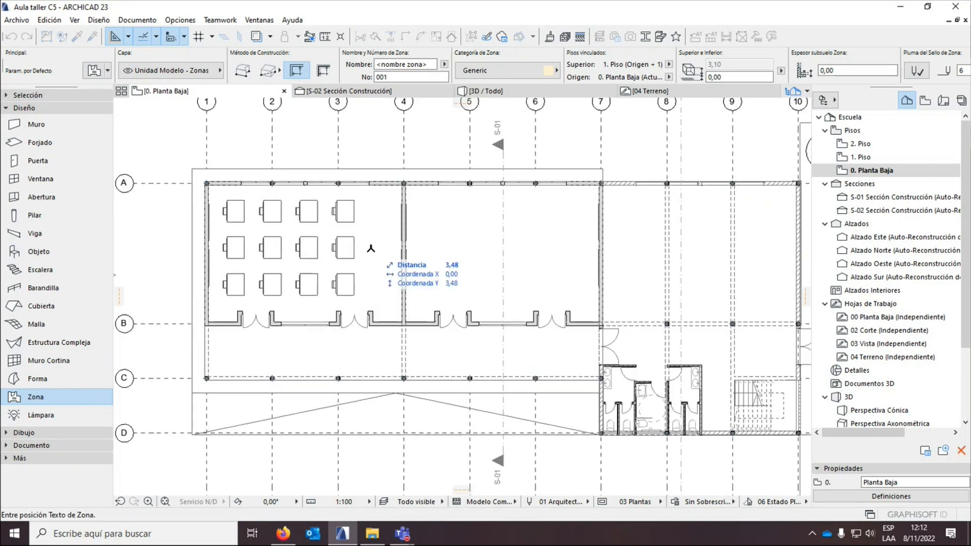
scroll(371, 248, up, 2)
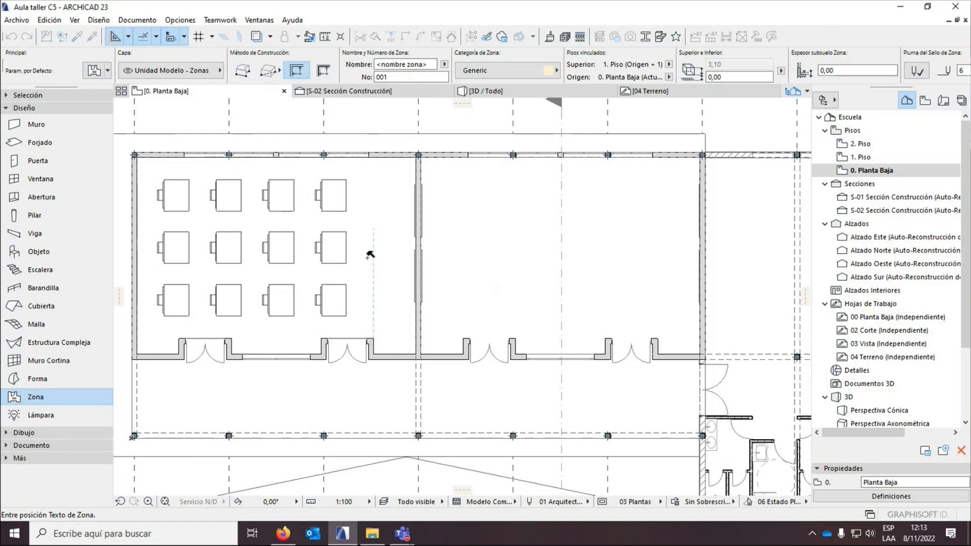
click(364, 312)
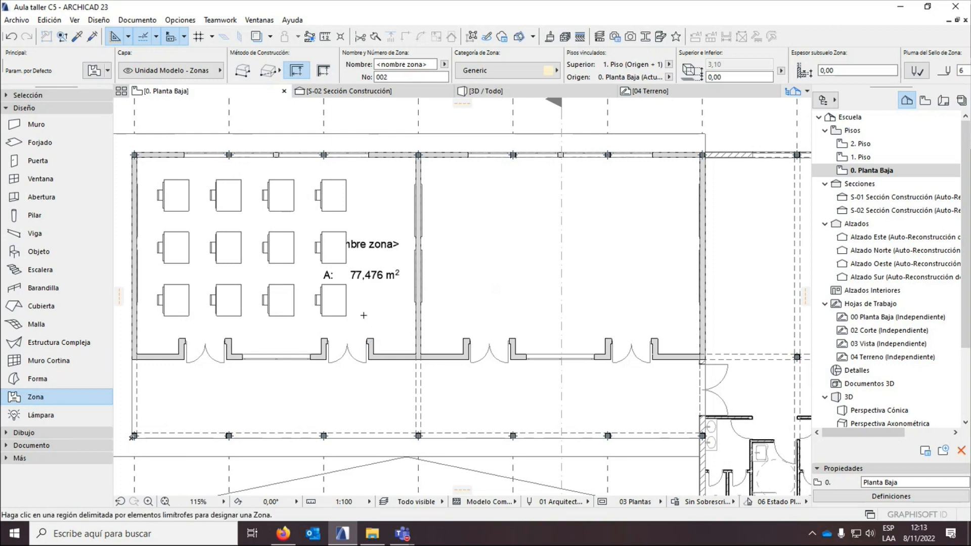
key(Escape)
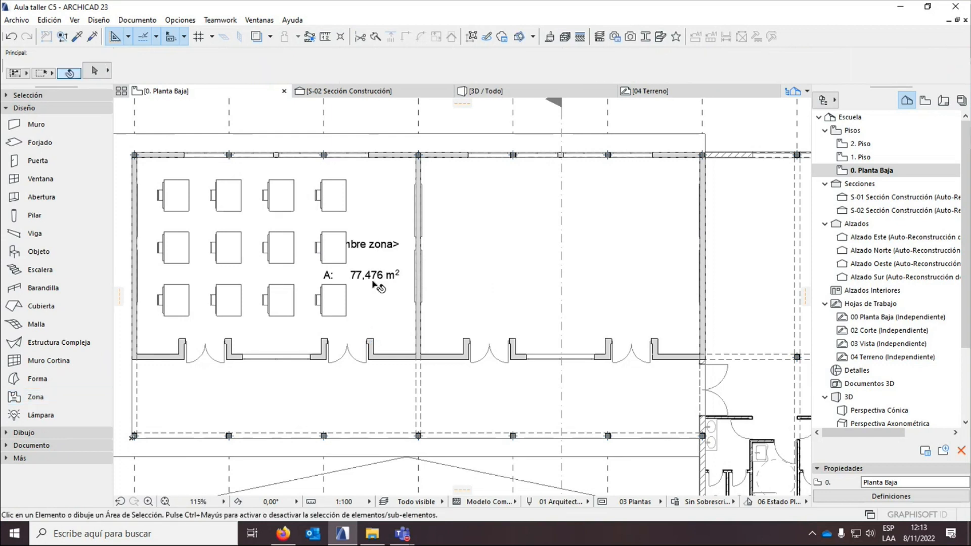
Send the floor slab beneath the two classrooms to the back of the display order.
click(377, 287)
click(380, 311)
click(380, 310)
right_click(376, 304)
mouse_move(530, 143)
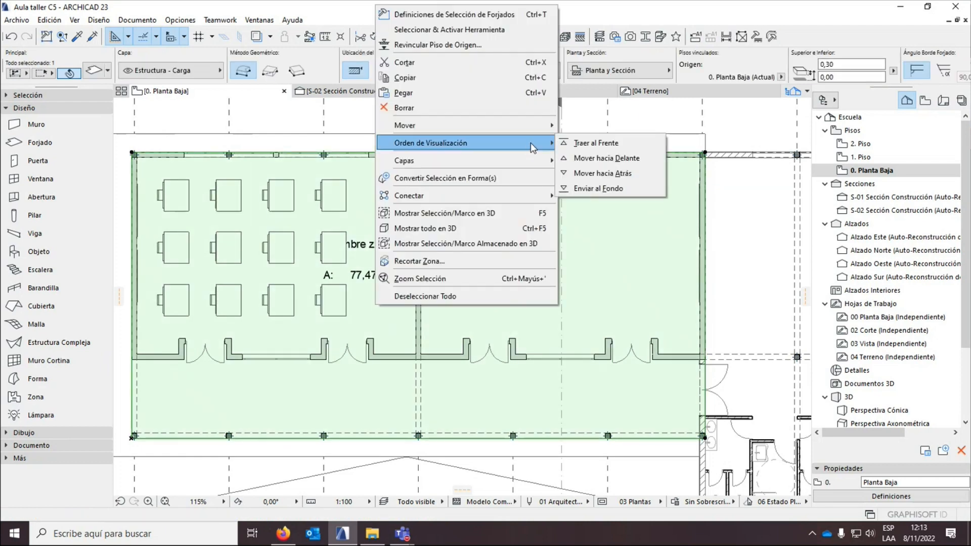
click(601, 188)
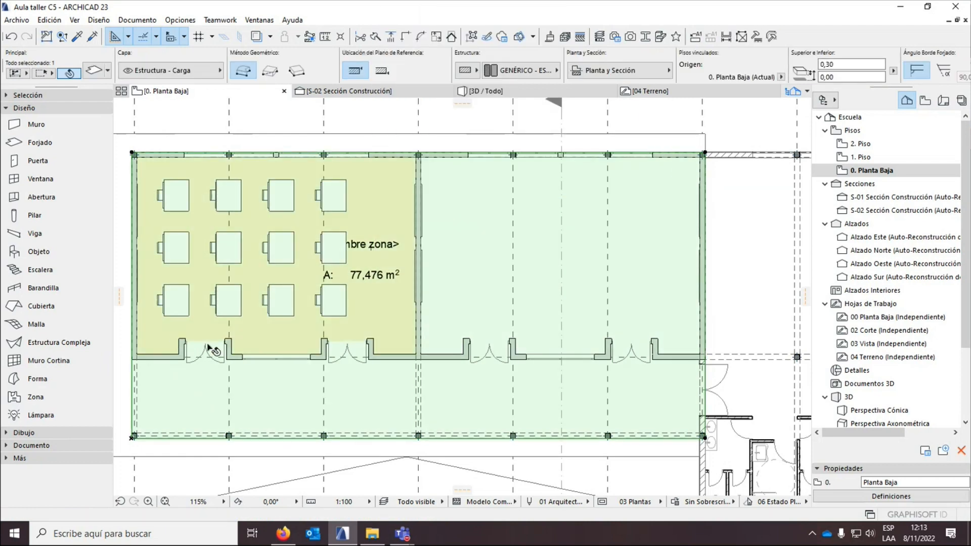
key(Escape)
Move the zone stamp sideways off the desks, towards the wall between the two classrooms.
click(393, 226)
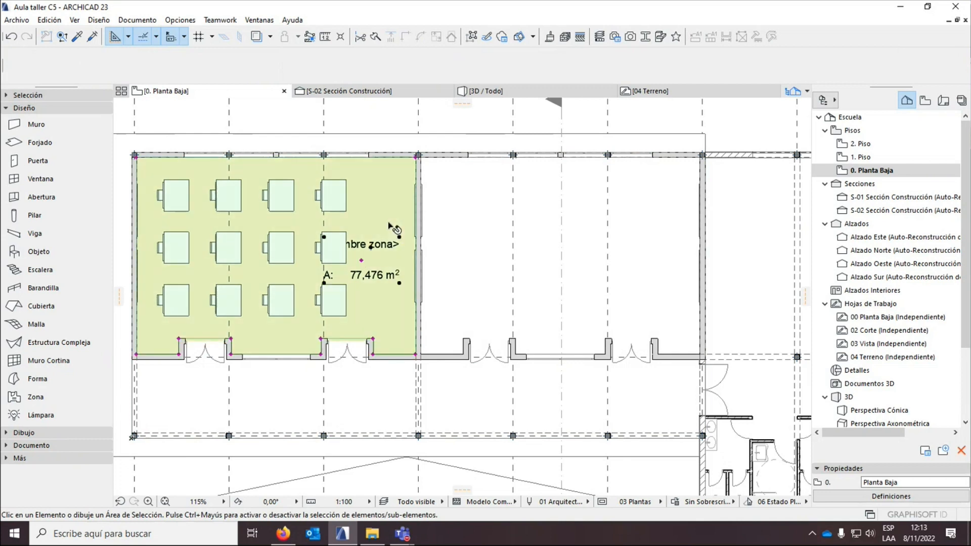
scroll(365, 257, up, 3)
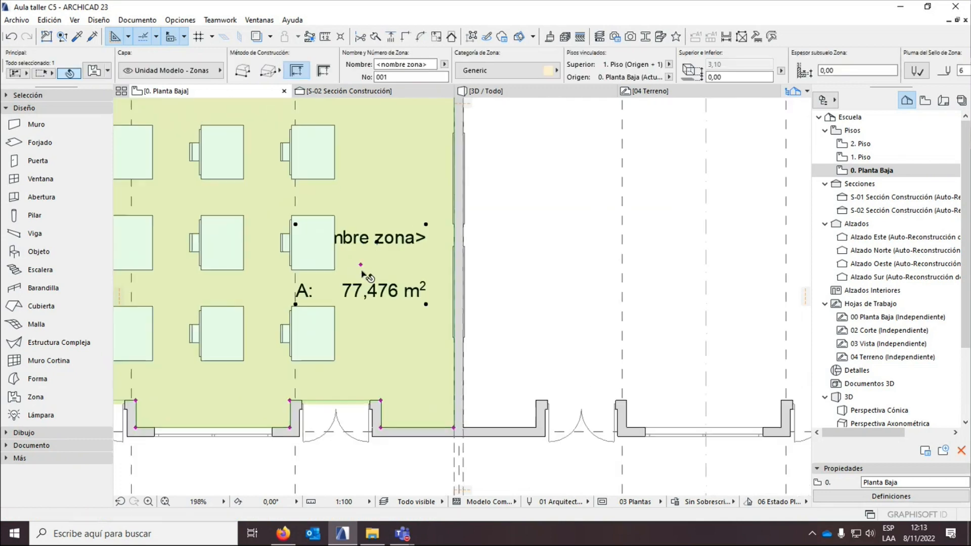
click(360, 264)
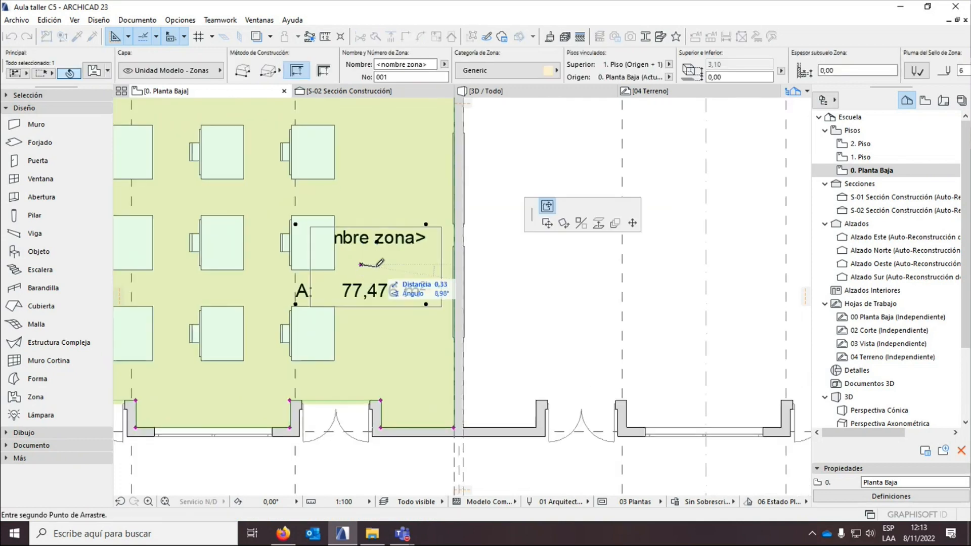
click(409, 265)
scroll(403, 343, down, 2)
scroll(403, 347, down, 3)
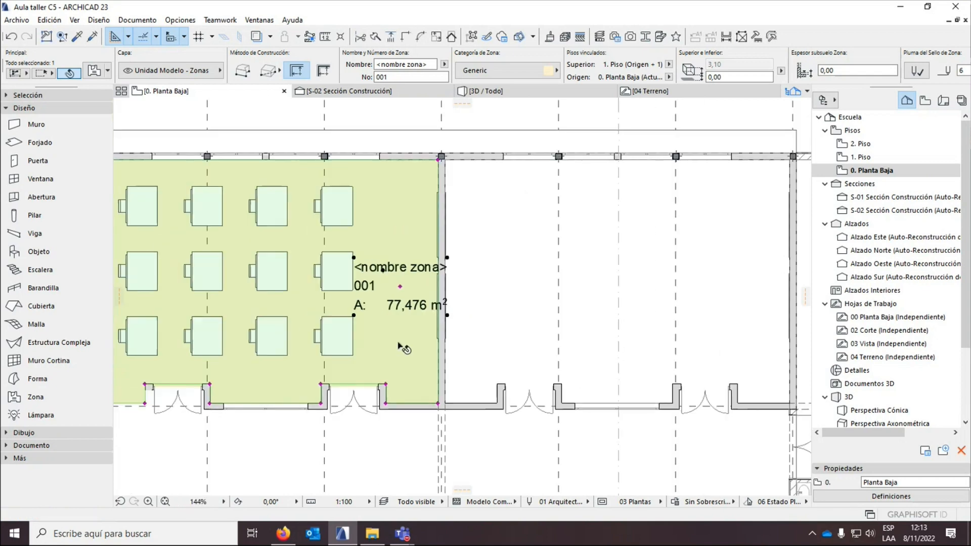
key(Escape)
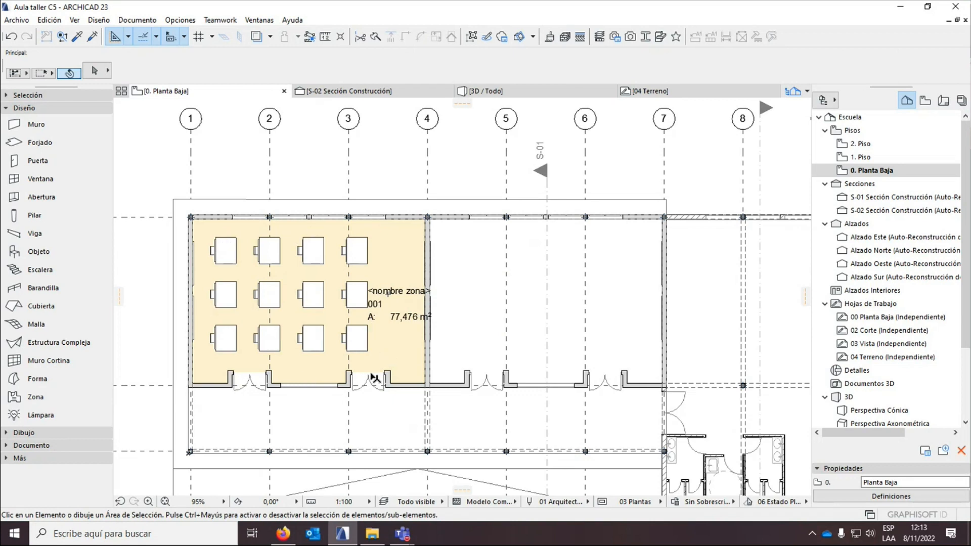
Examine the beam on axis 4 and the perimeter slab around the classrooms.
mouse_move(424, 450)
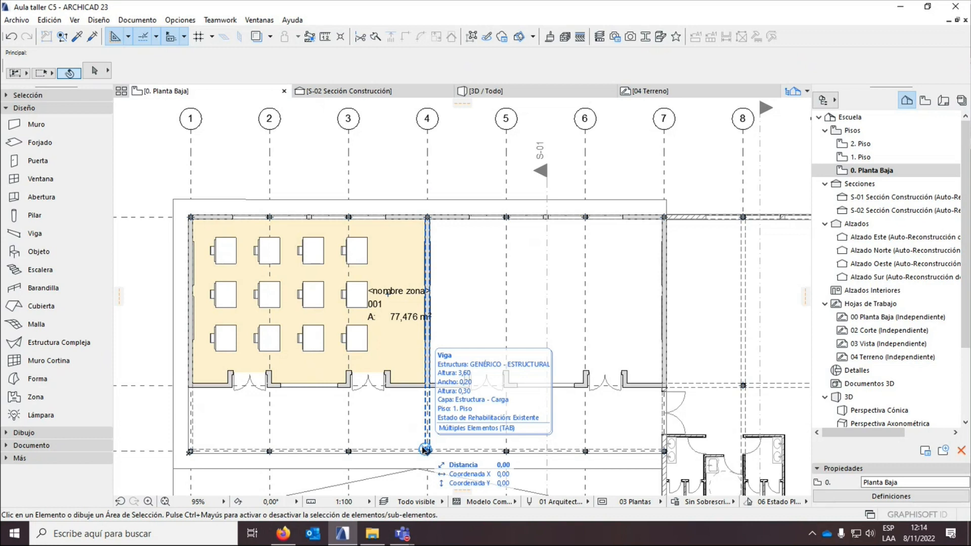
click(362, 207)
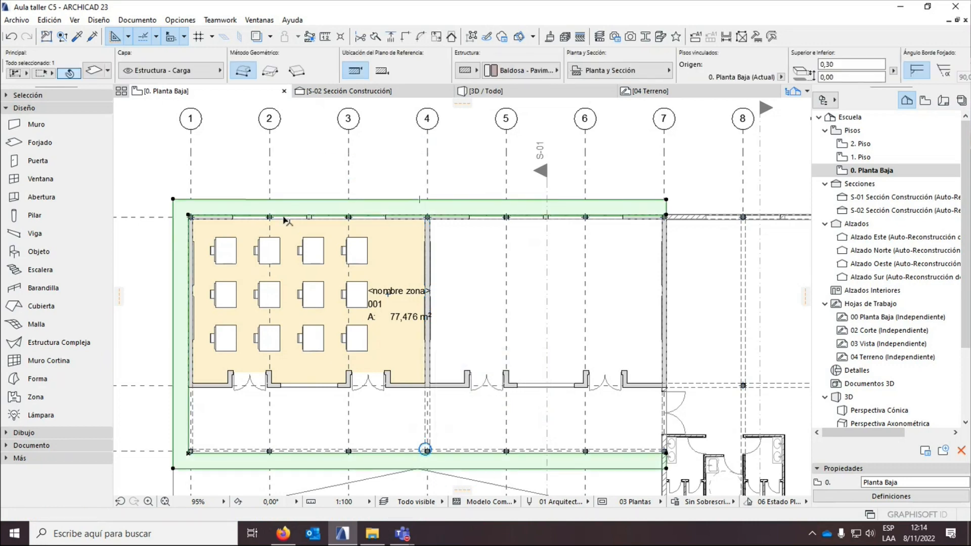
scroll(348, 206, up, 3)
scroll(357, 368, down, 3)
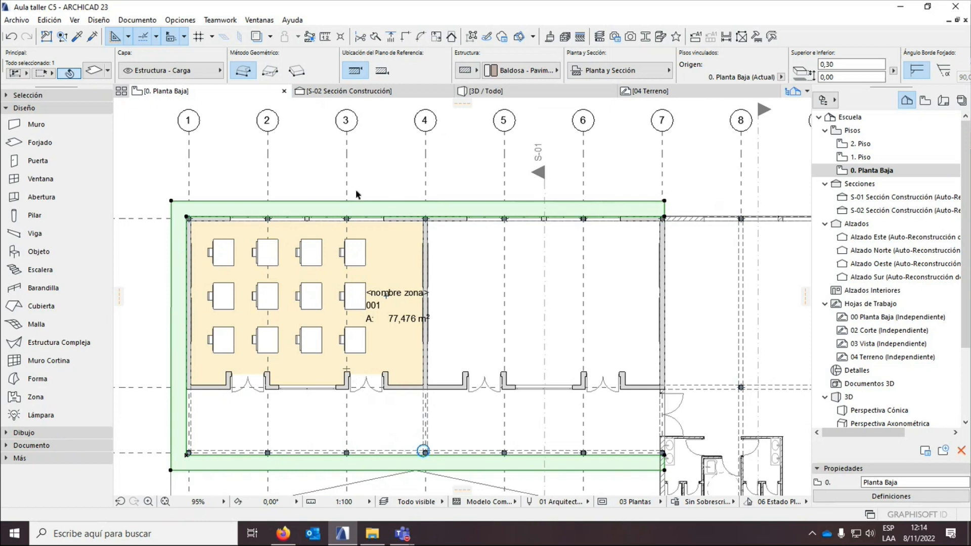
key(Escape)
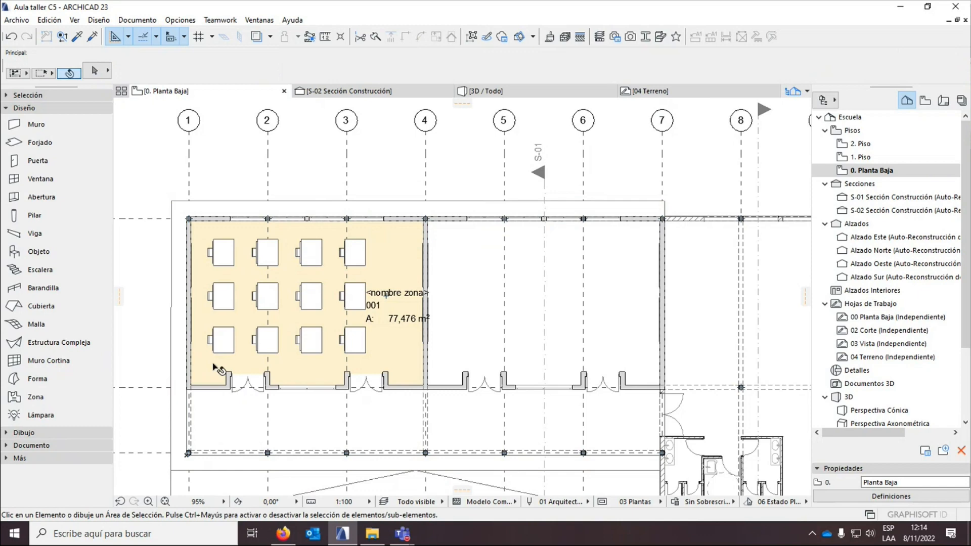
Inspect the name and number settings of the existing classroom zone, leaving them as they are.
scroll(349, 275, down, 2)
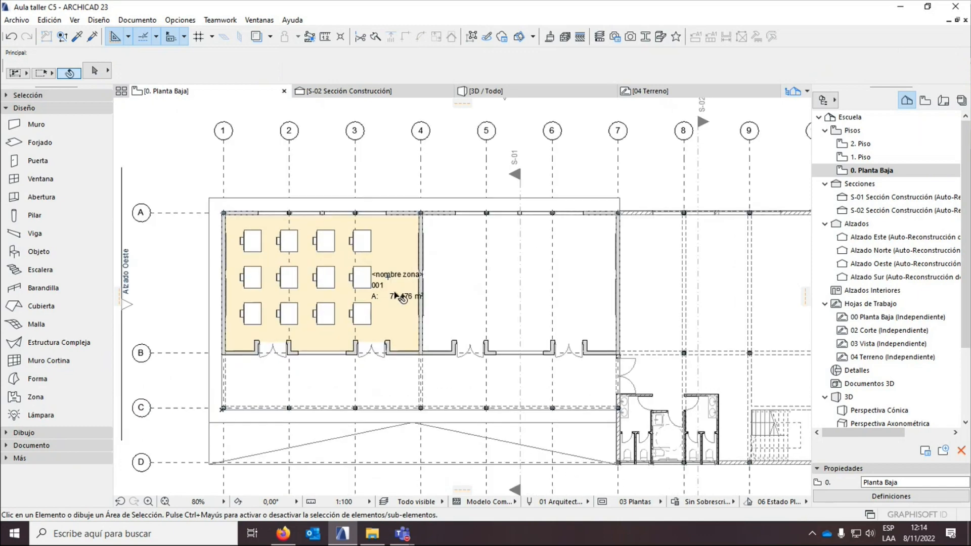
scroll(363, 272, up, 4)
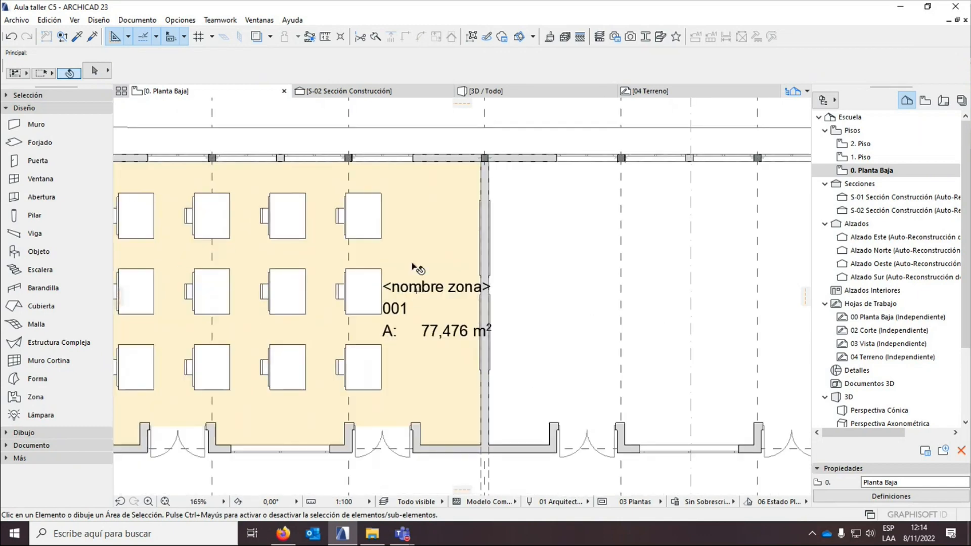
scroll(414, 266, down, 2)
scroll(444, 245, up, 2)
click(440, 238)
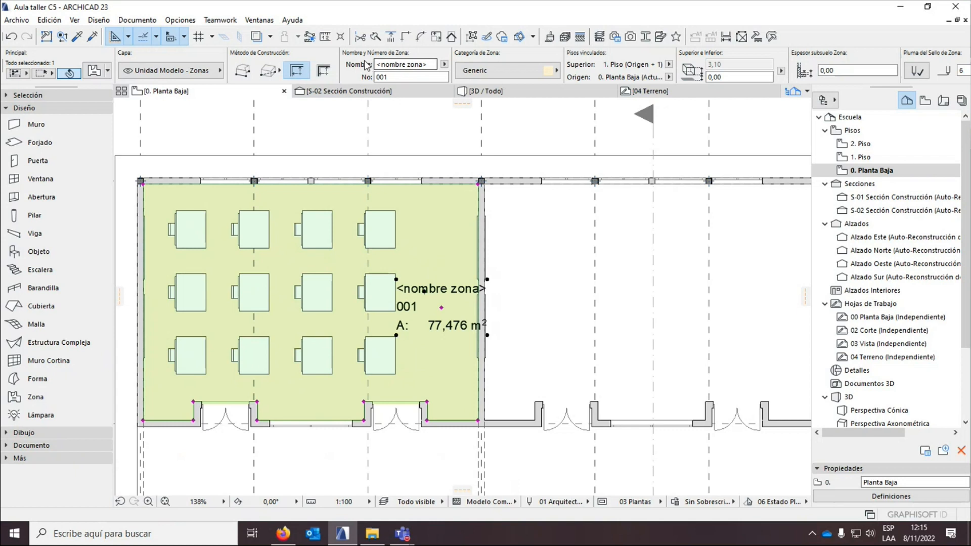
click(417, 66)
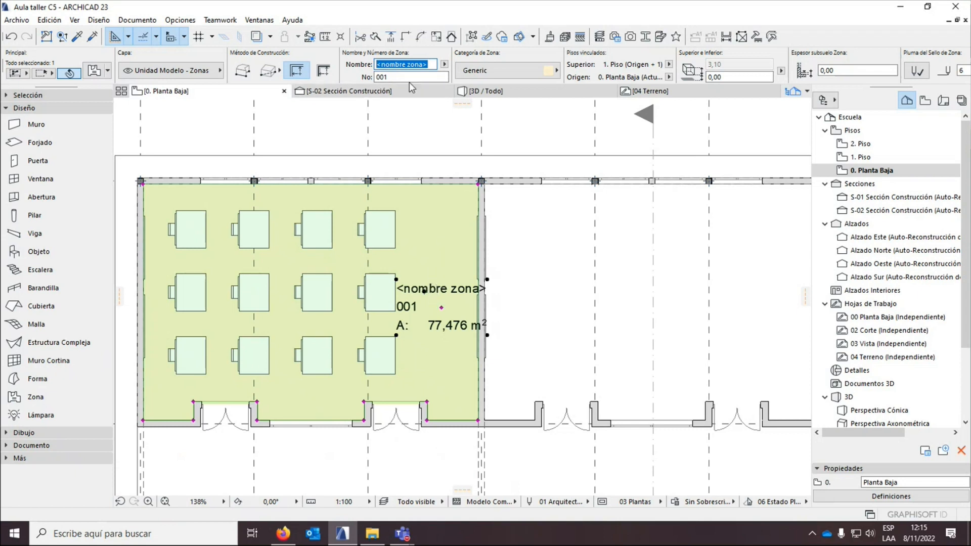
click(397, 77)
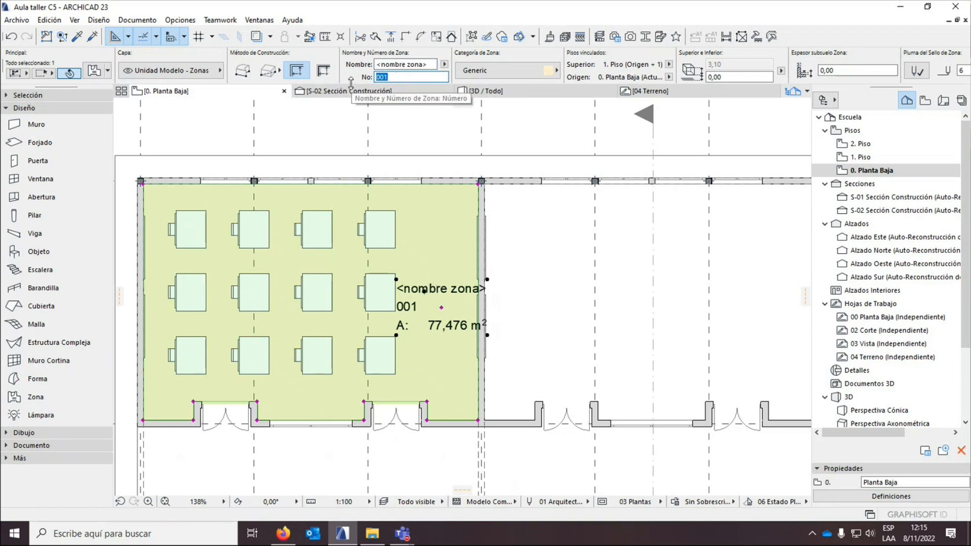
key(Escape)
scroll(329, 243, down, 2)
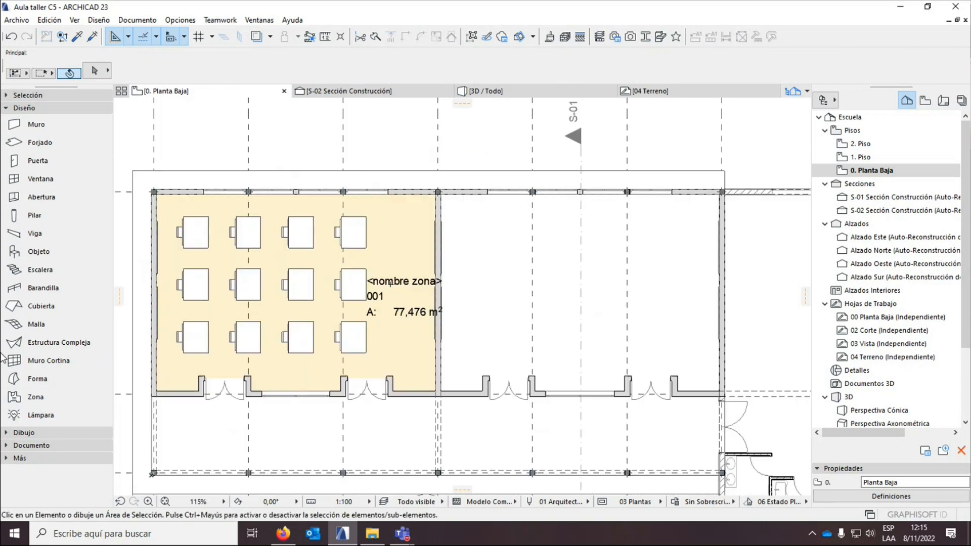
Set the Zone tool's default name to Aula and its category to 1 Zonas Aulas, keeping number 002.
click(34, 398)
drag(430, 65, 309, 61)
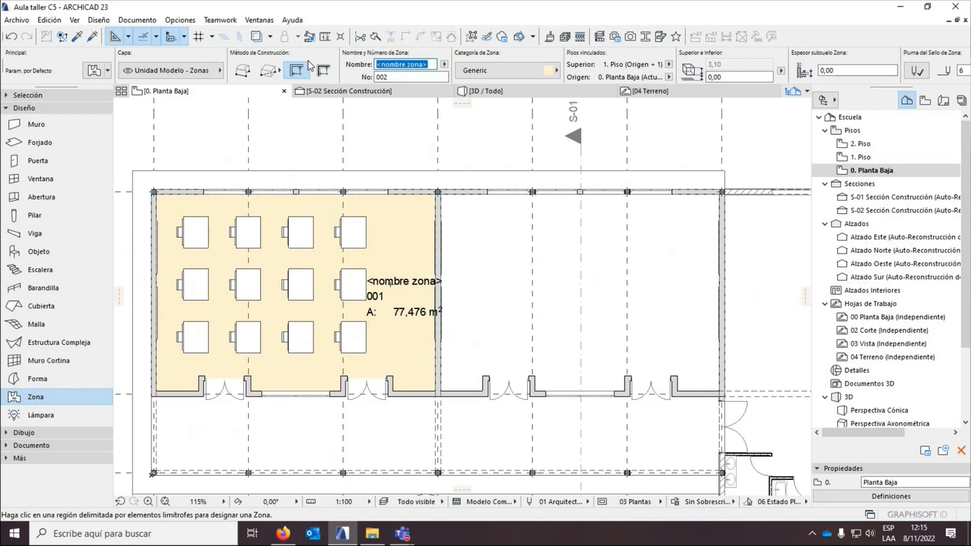
text(Aula)
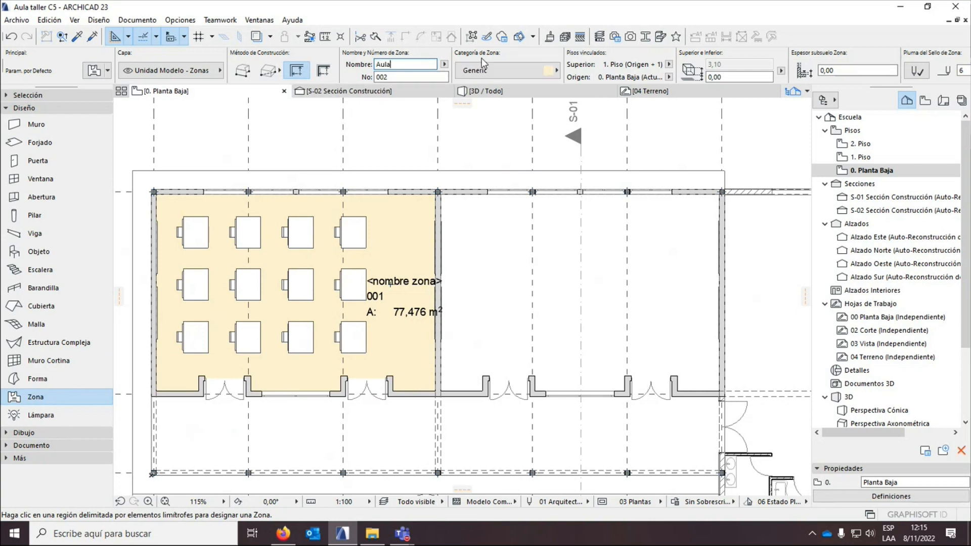
click(486, 74)
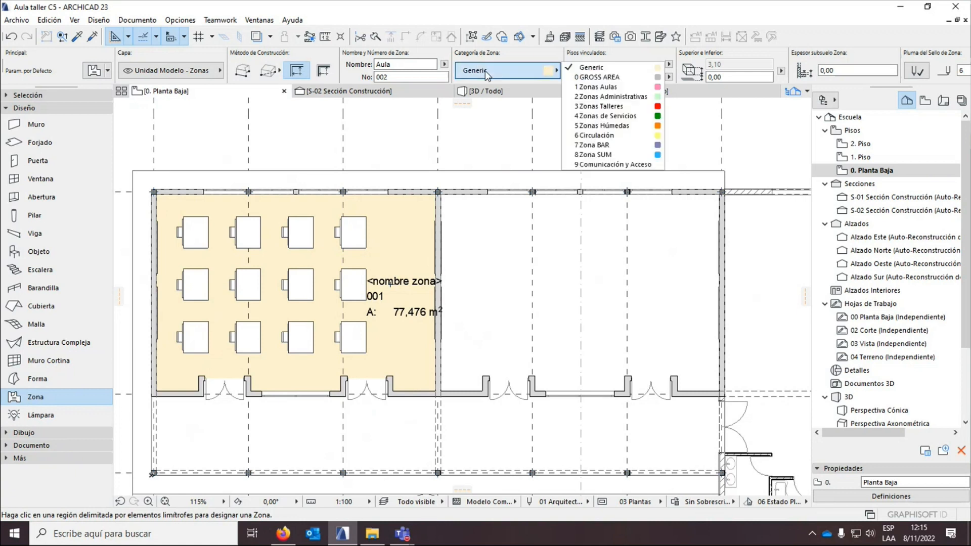
click(599, 86)
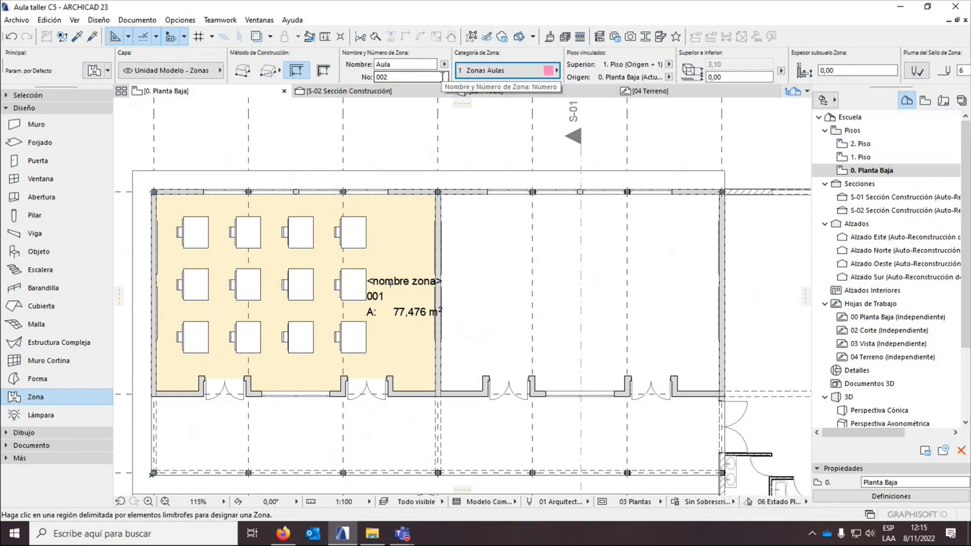
click(506, 71)
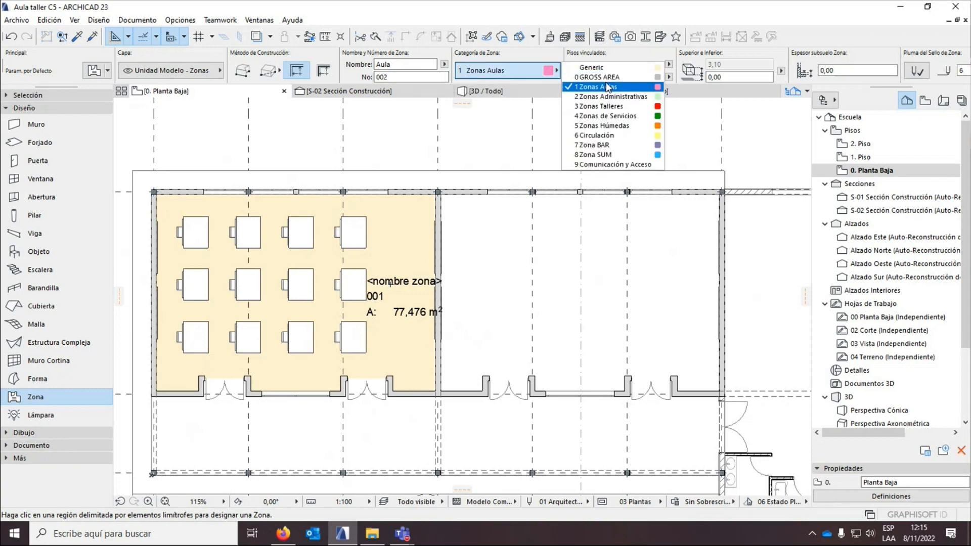
click(506, 76)
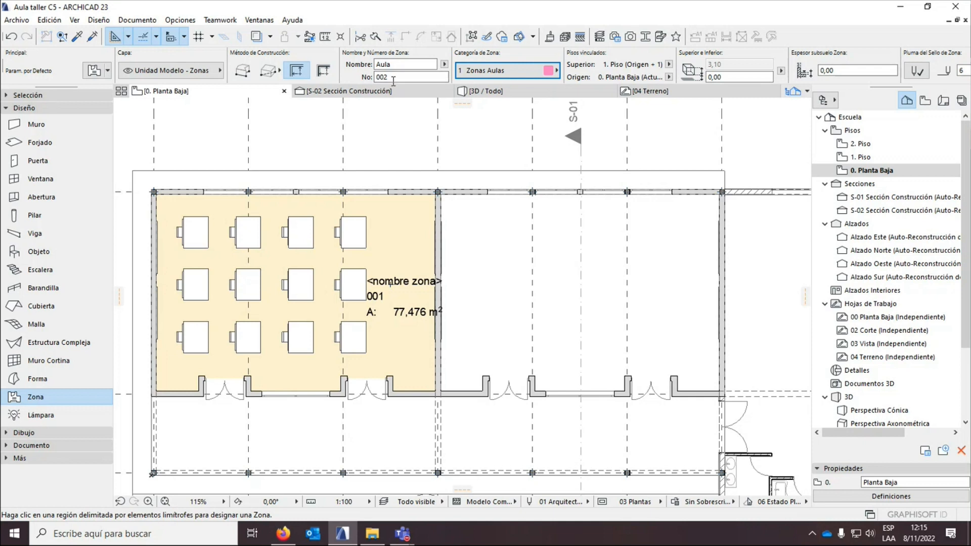
drag(390, 78, 355, 83)
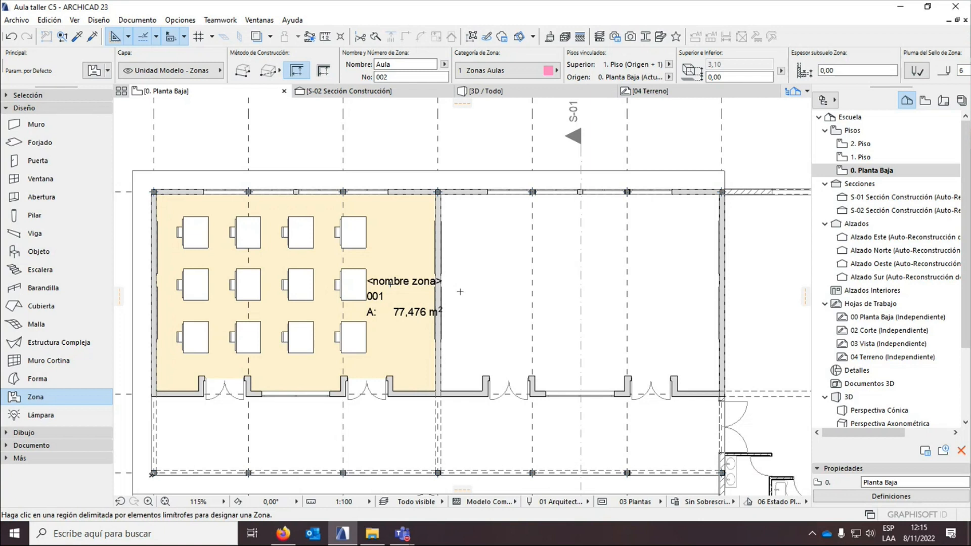
Review the Zone tool's default number and its remaining default options, keeping the number 002.
click(411, 76)
double_click(393, 77)
text(0.)
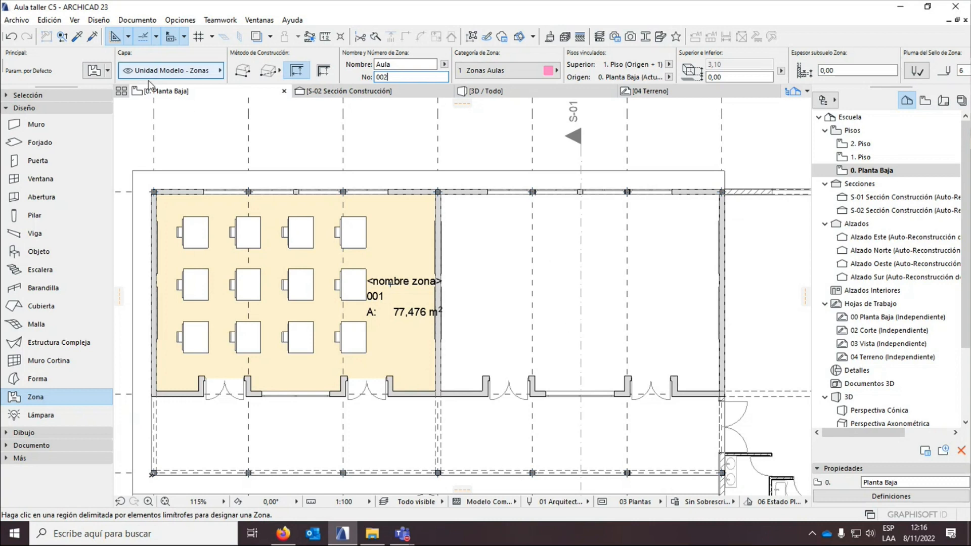
scroll(848, 65, down, 2)
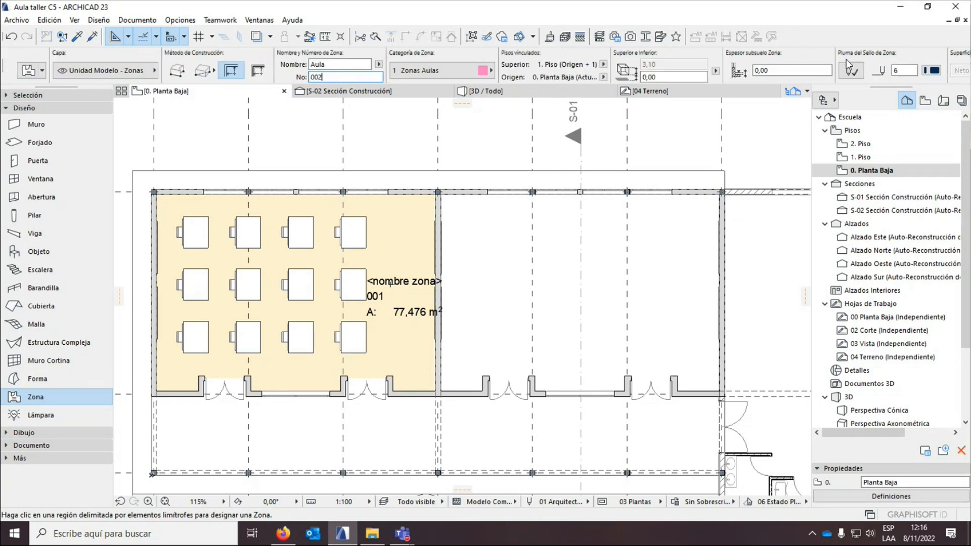
scroll(830, 71, down, 2)
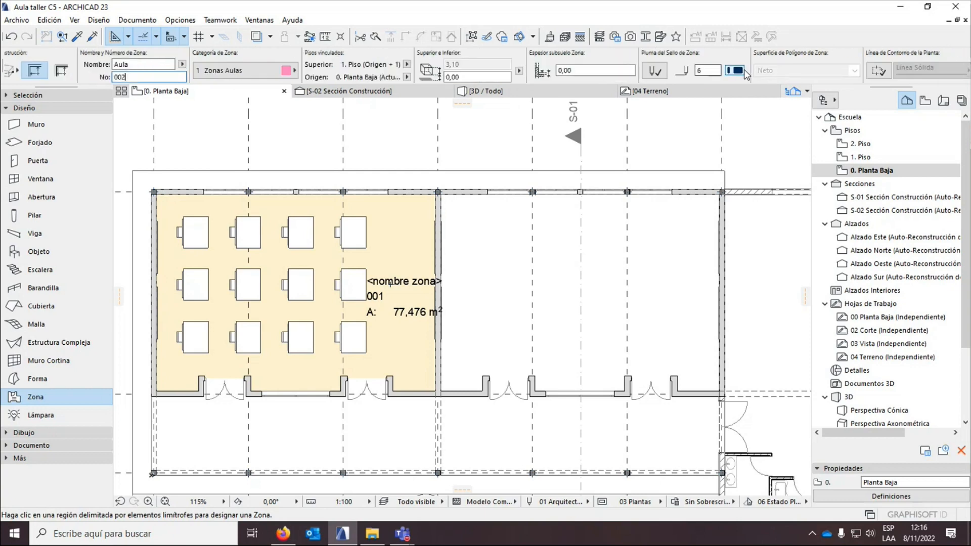
scroll(837, 75, down, 4)
scroll(836, 74, up, 8)
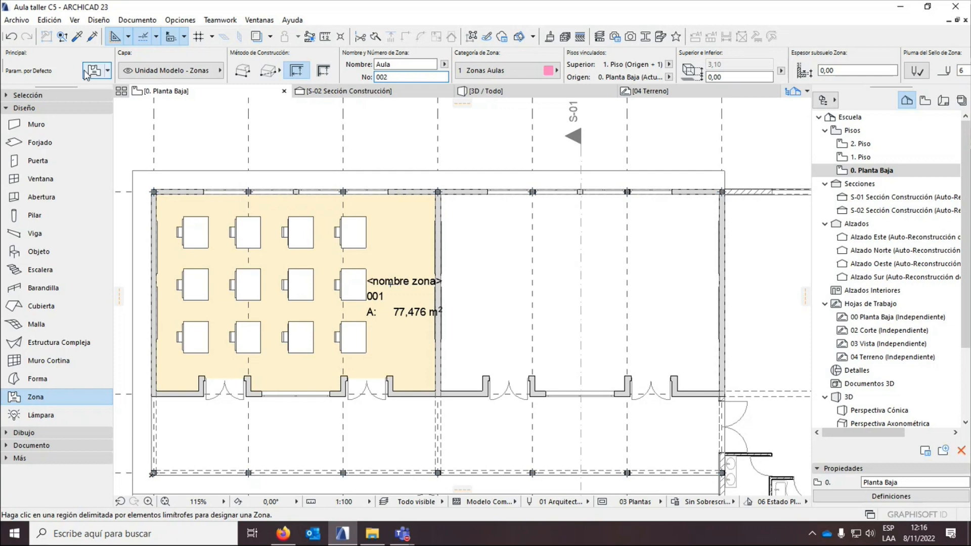
Inspect the name and location defaults of the Zone tool, including the upper story link and top offset, leaving them as they are.
click(91, 75)
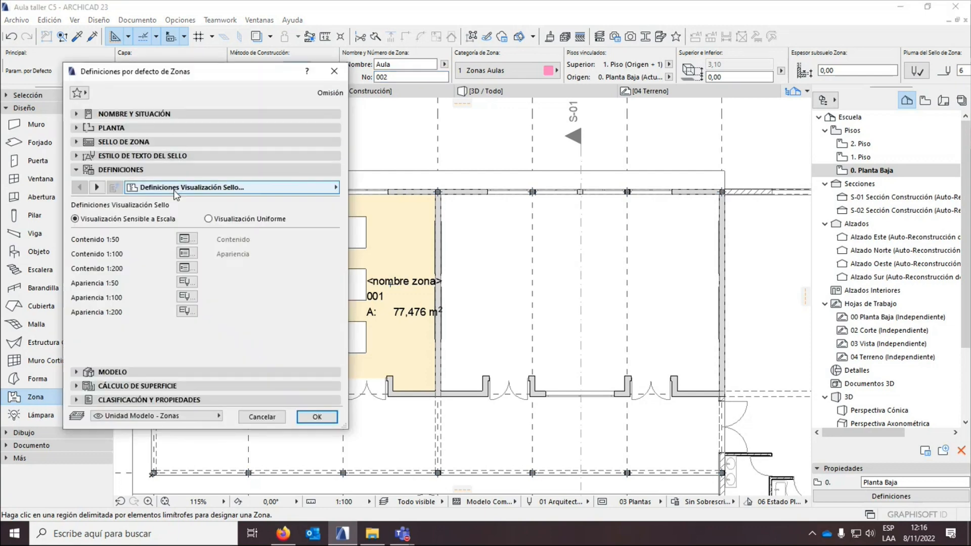
click(77, 114)
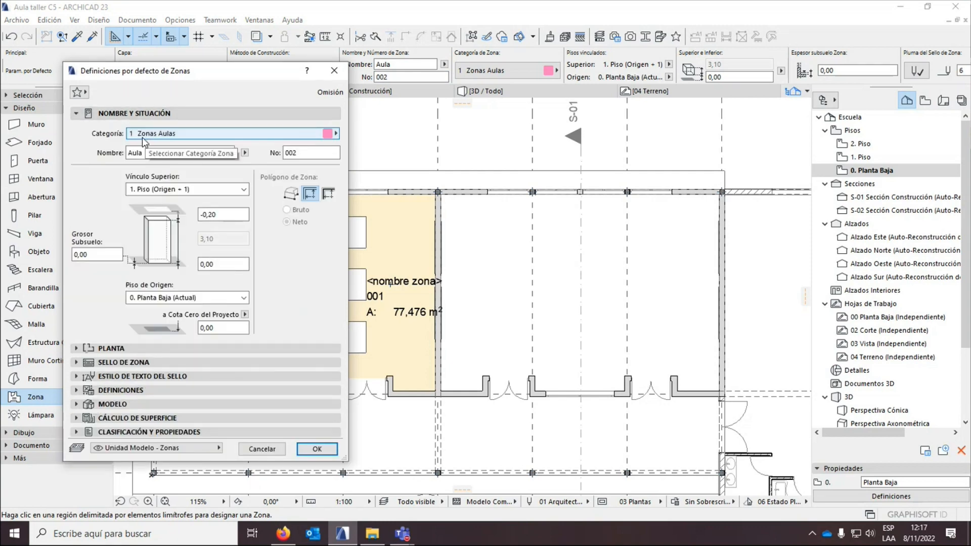
drag(168, 70, 265, 94)
click(233, 176)
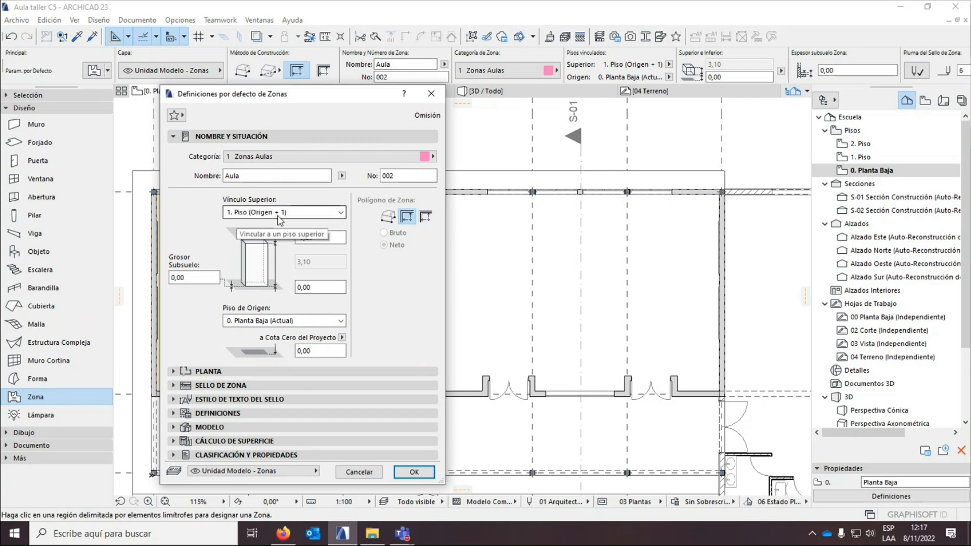
click(309, 238)
drag(308, 240, 293, 246)
click(316, 238)
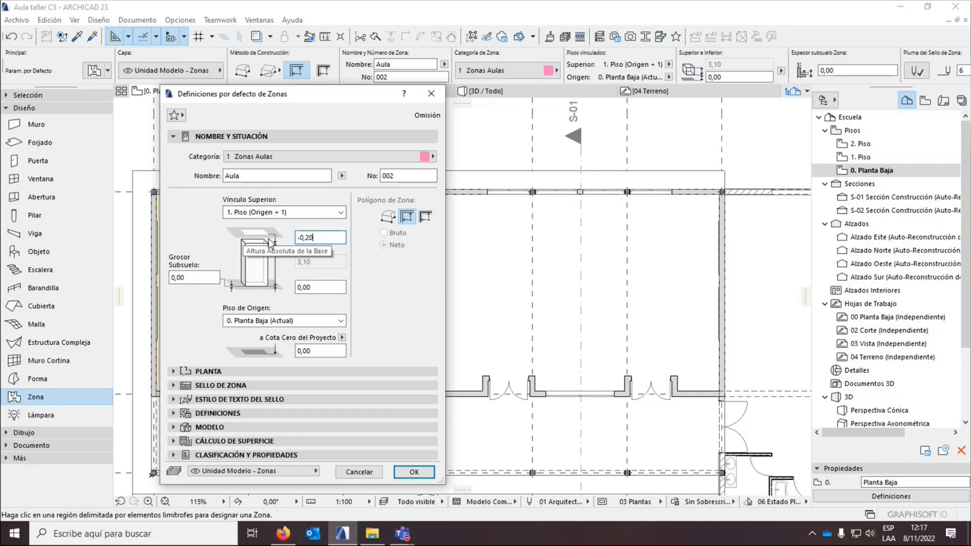
double_click(321, 237)
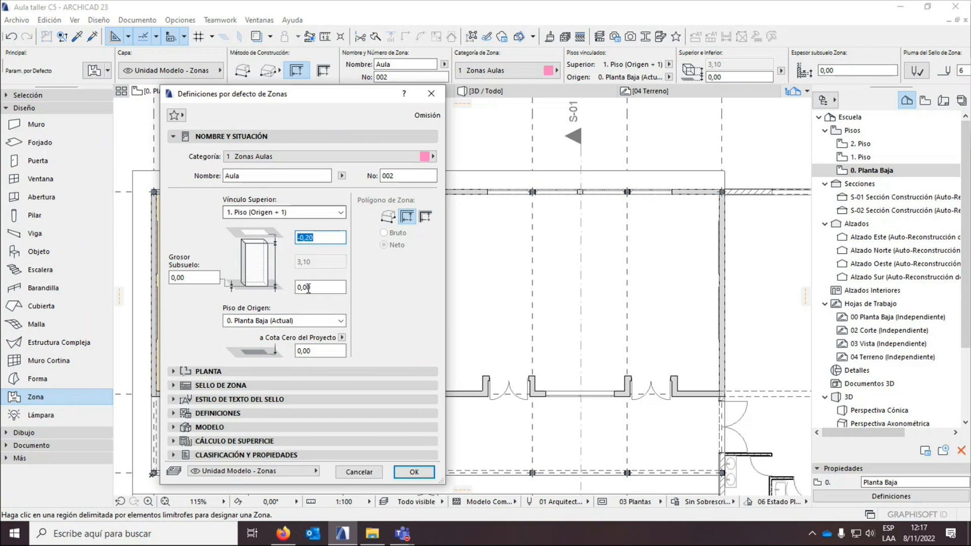
click(414, 472)
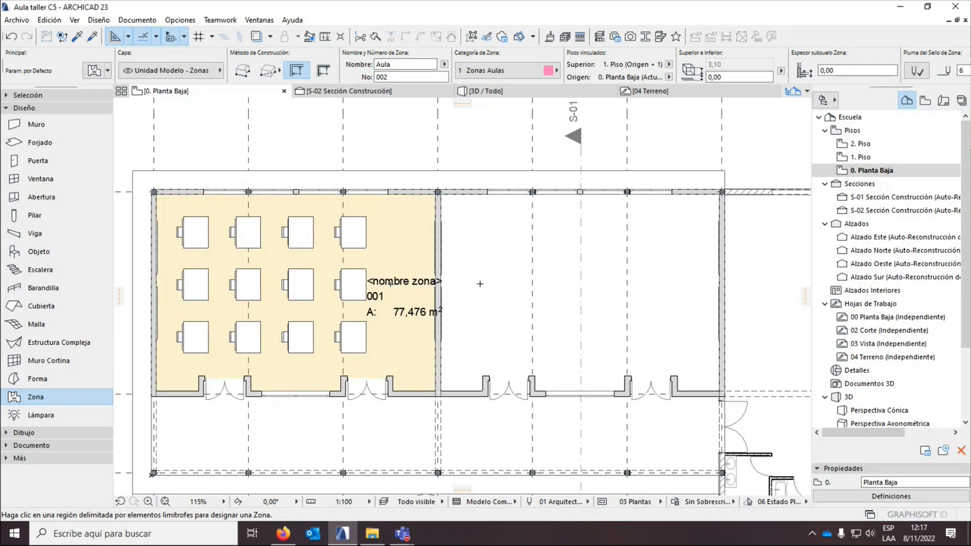
Create the Aula 002 zone inside the empty classroom between axes 4 and 7 and place its stamp.
click(495, 292)
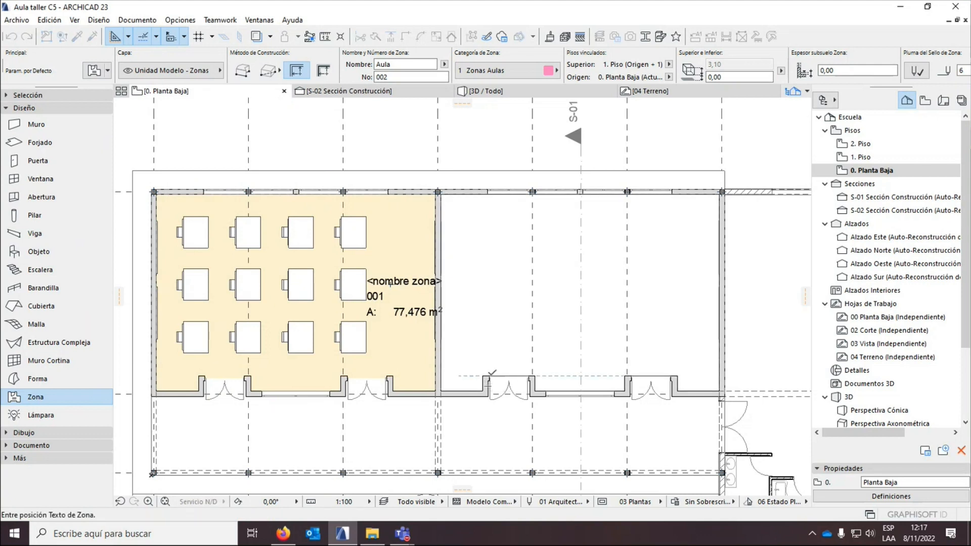
click(487, 290)
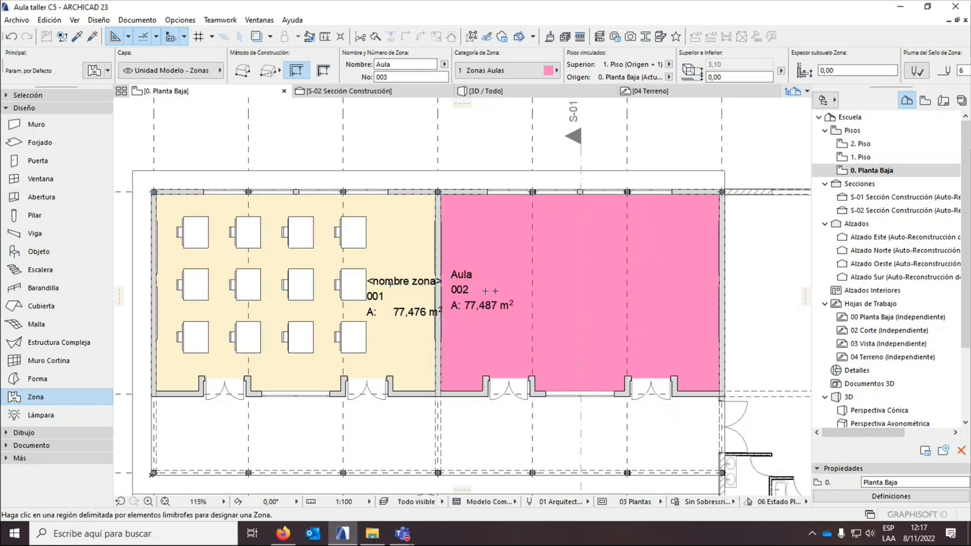
key(Escape)
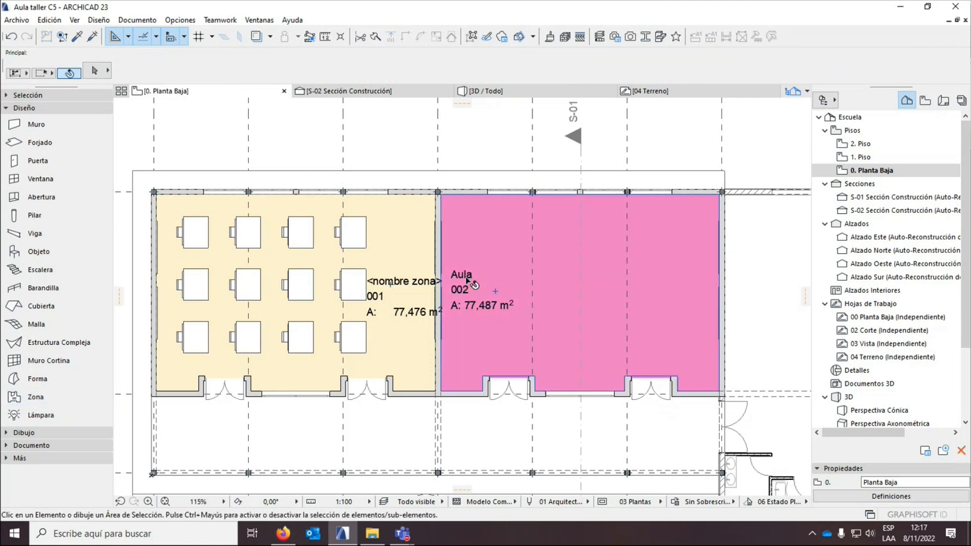
Move the stamp of zone 002 horizontally to the middle of its classroom.
click(468, 281)
click(482, 291)
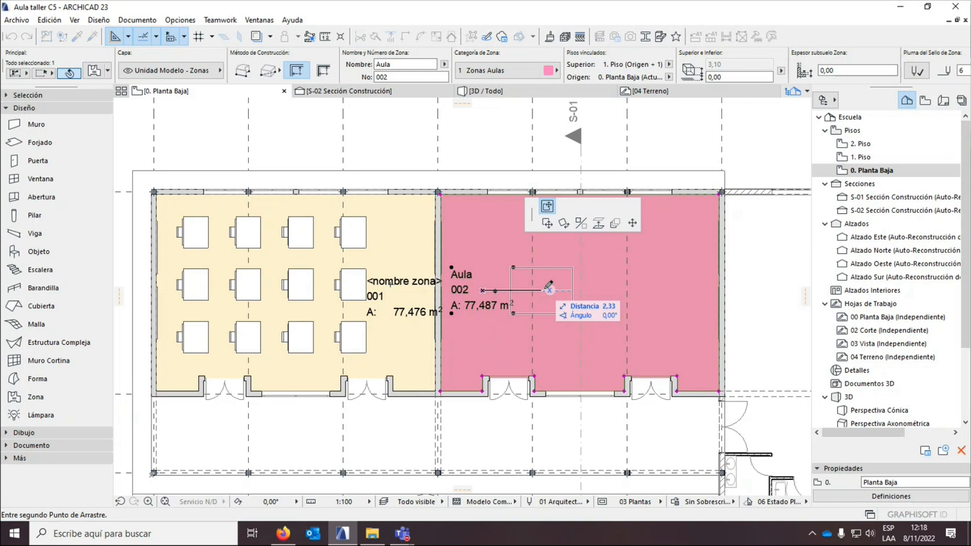
click(581, 291)
key(Escape)
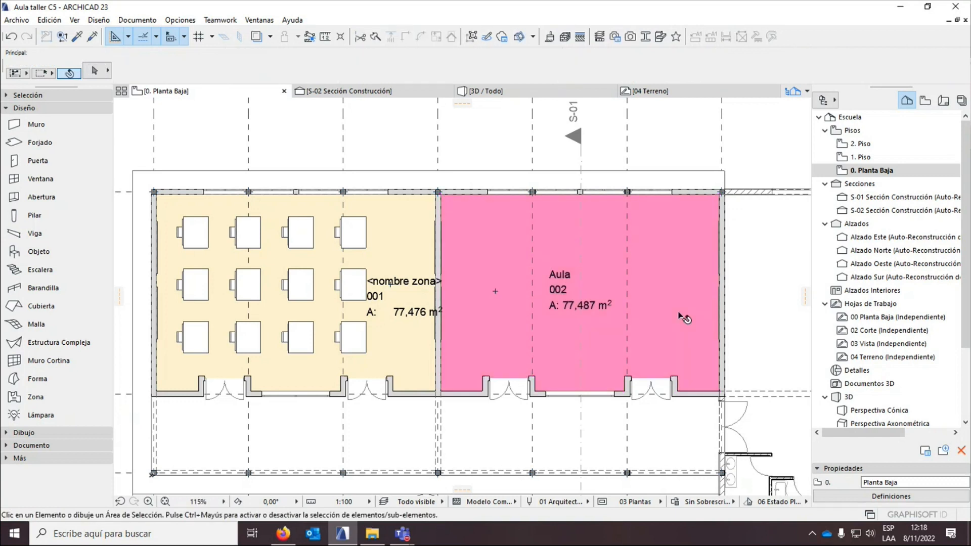
Rename zone 001 in the furnished classroom as Aula and set its category to 1 Zonas Aulas.
scroll(686, 318, up, 1)
click(377, 370)
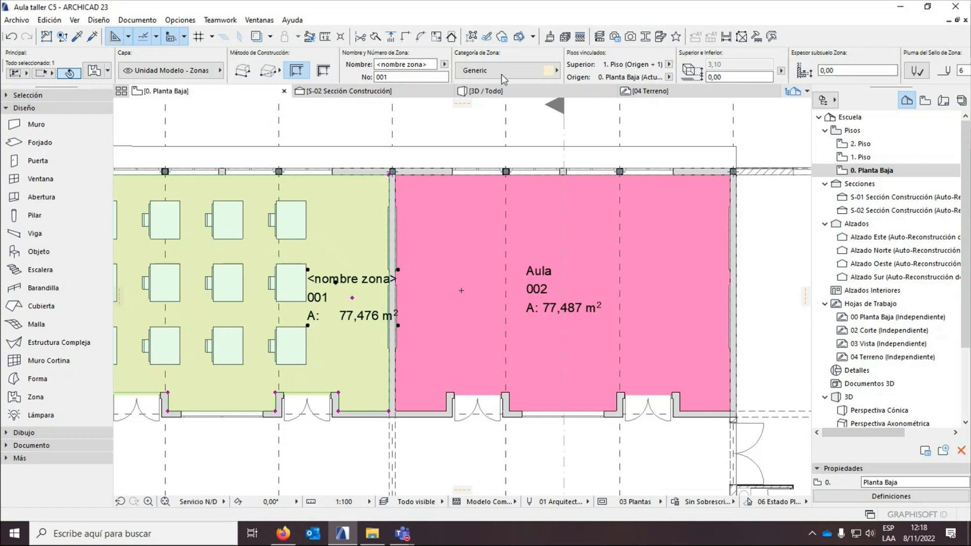
click(432, 64)
text(A)
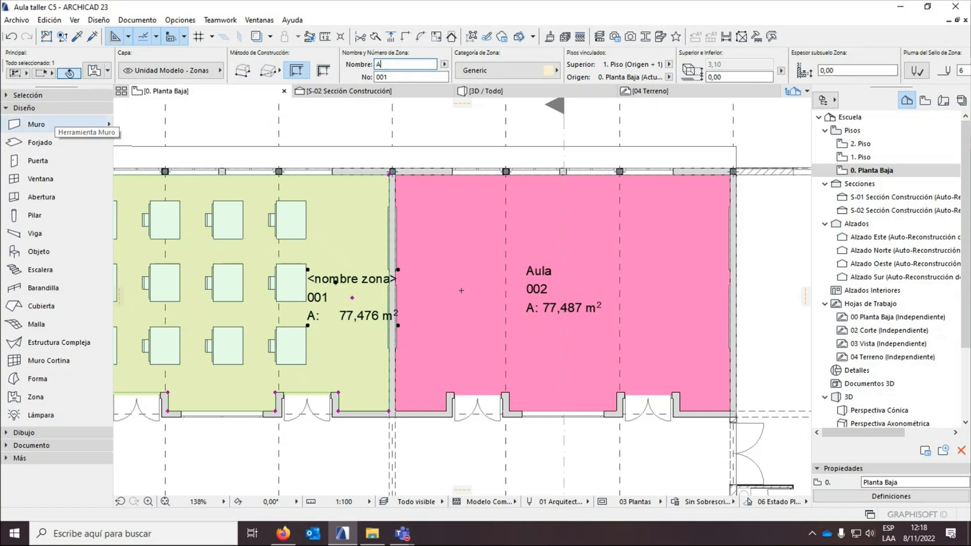
text(ula)
click(506, 71)
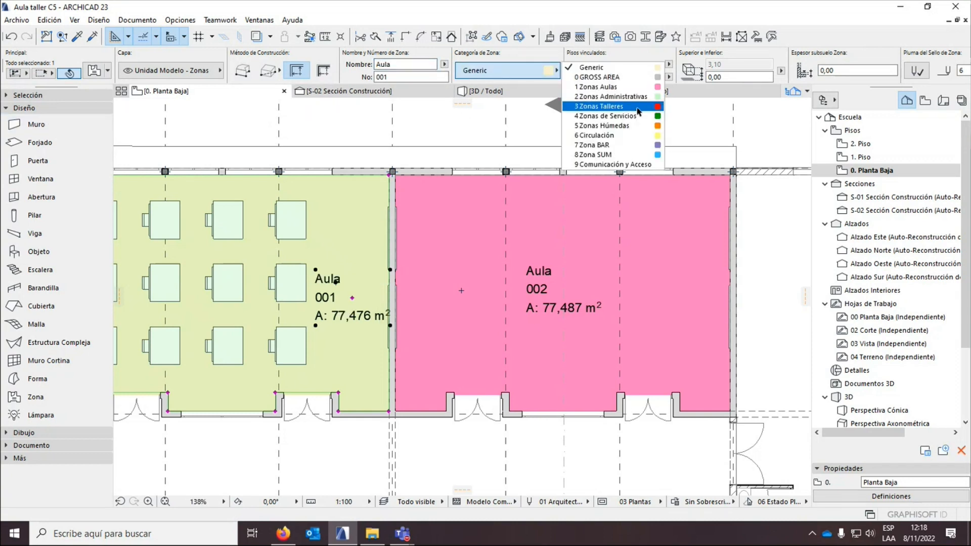
click(632, 87)
key(Escape)
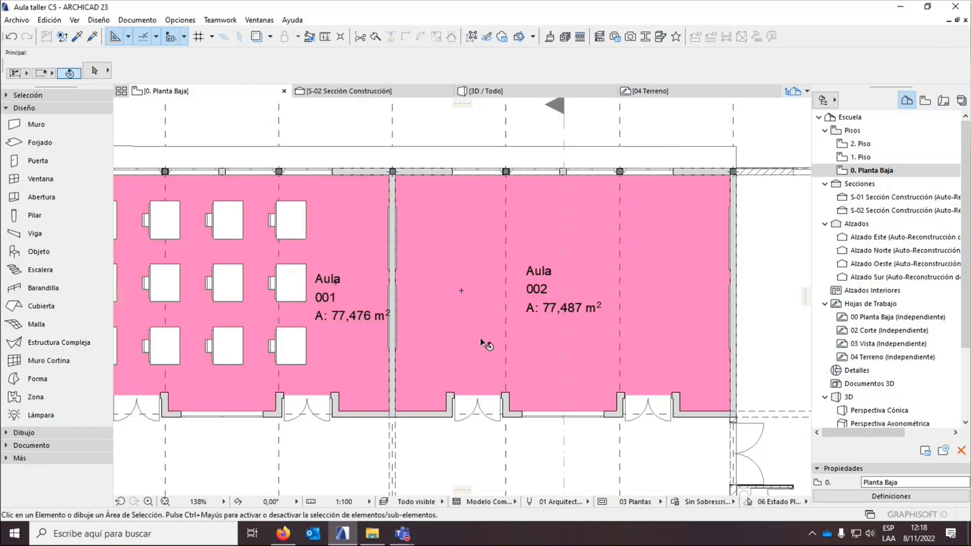
Set the floor plan's drawing scale to 1:50.
scroll(485, 344, down, 2)
scroll(446, 320, up, 1)
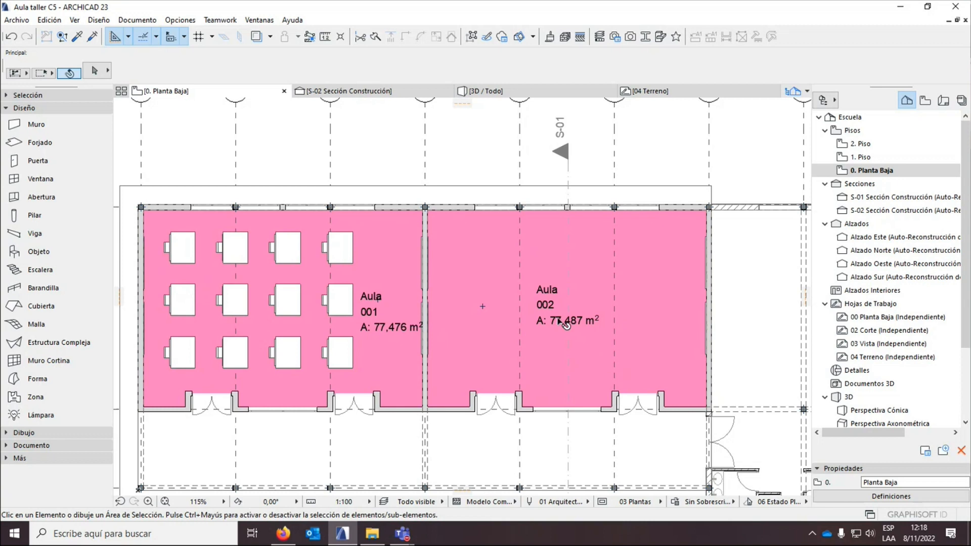
scroll(550, 322, up, 3)
mouse_move(541, 332)
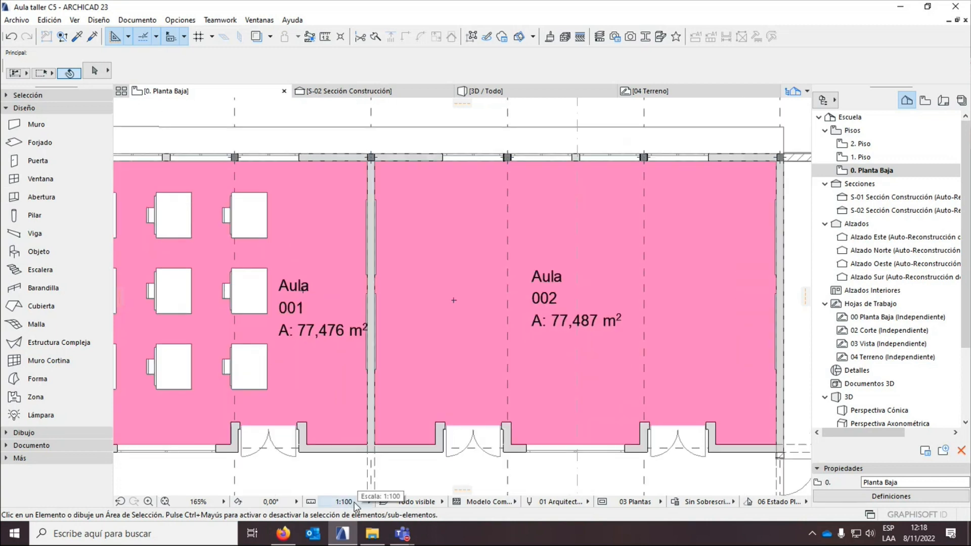
click(354, 503)
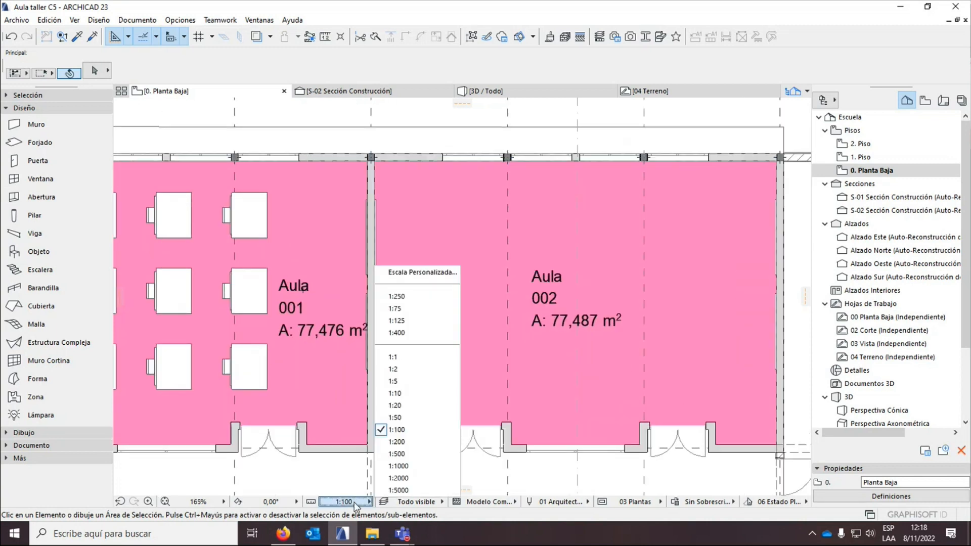
click(395, 417)
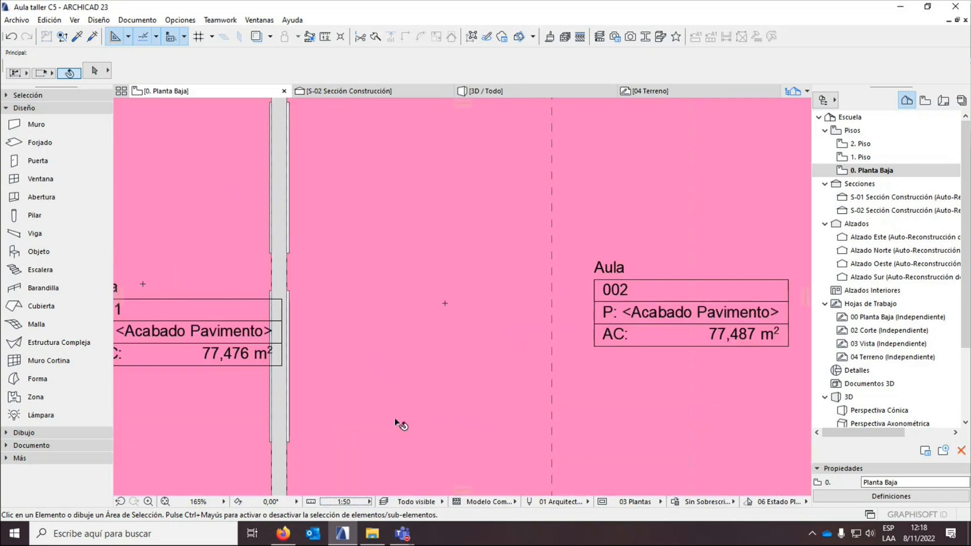
Examine the number, floor finish and area fields of both classroom zone stamps at the 1:50 scale.
scroll(571, 350, down, 4)
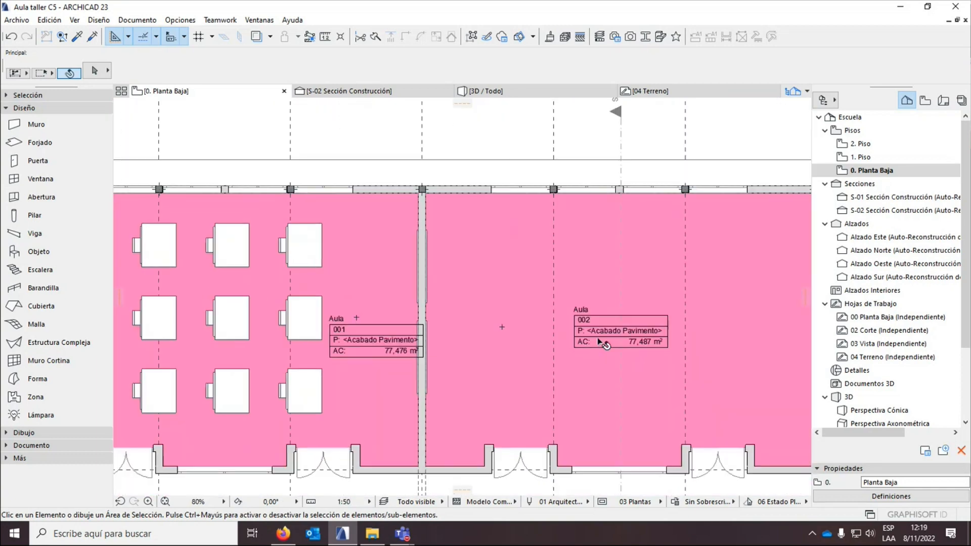
scroll(566, 333, up, 2)
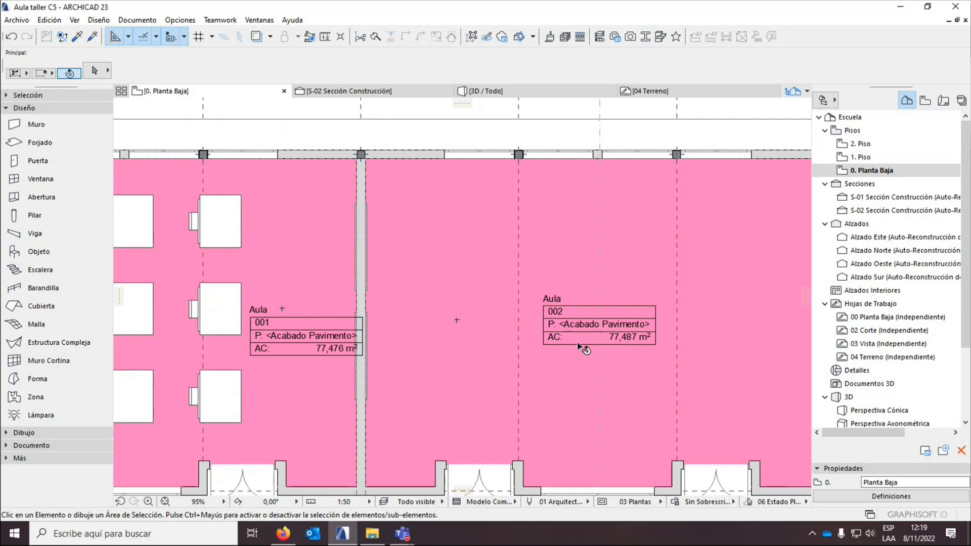
scroll(549, 343, up, 2)
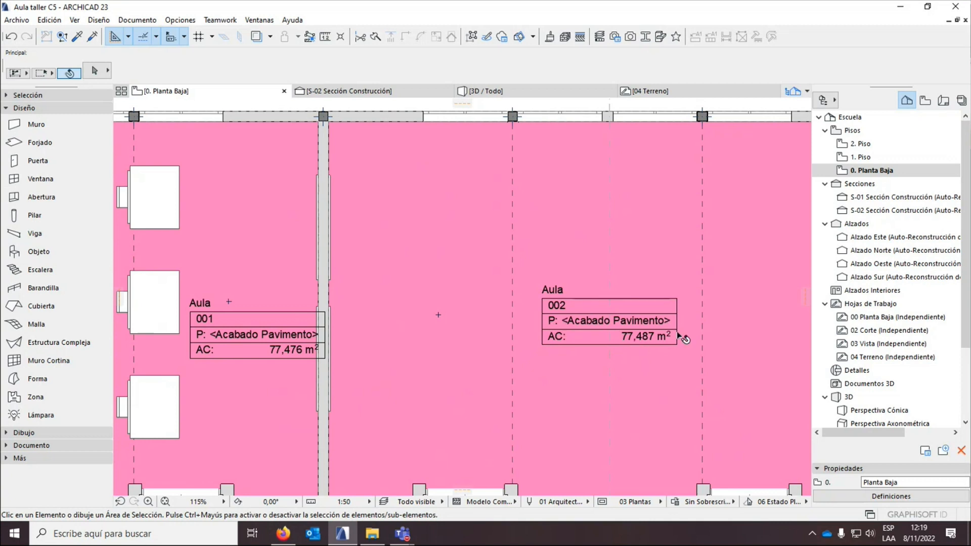
scroll(397, 383, down, 3)
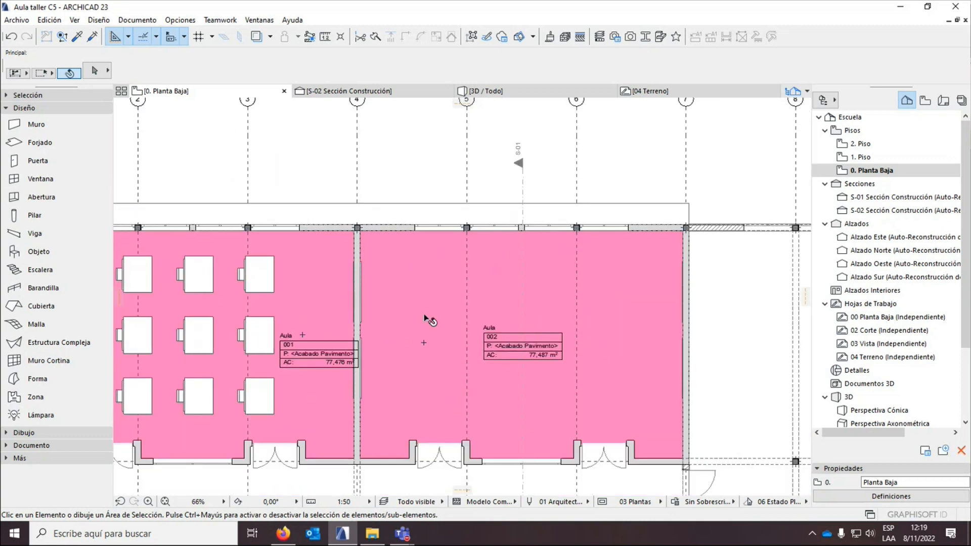
scroll(497, 422, up, 3)
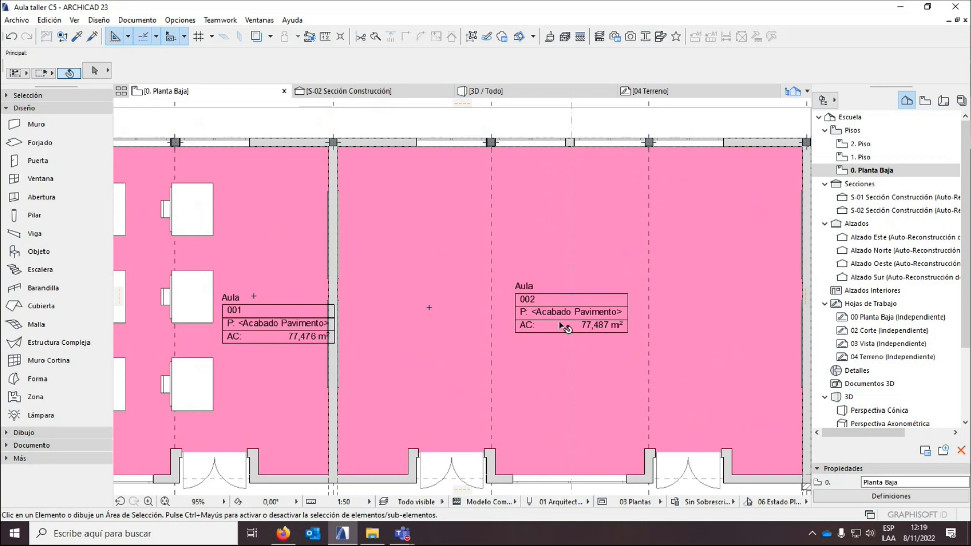
scroll(572, 344, down, 2)
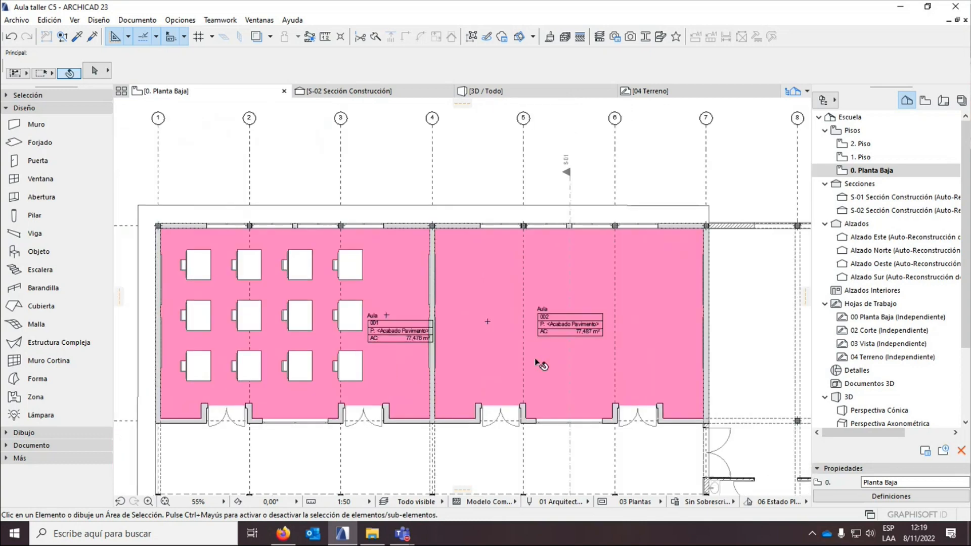
scroll(538, 360, up, 1)
scroll(534, 360, up, 1)
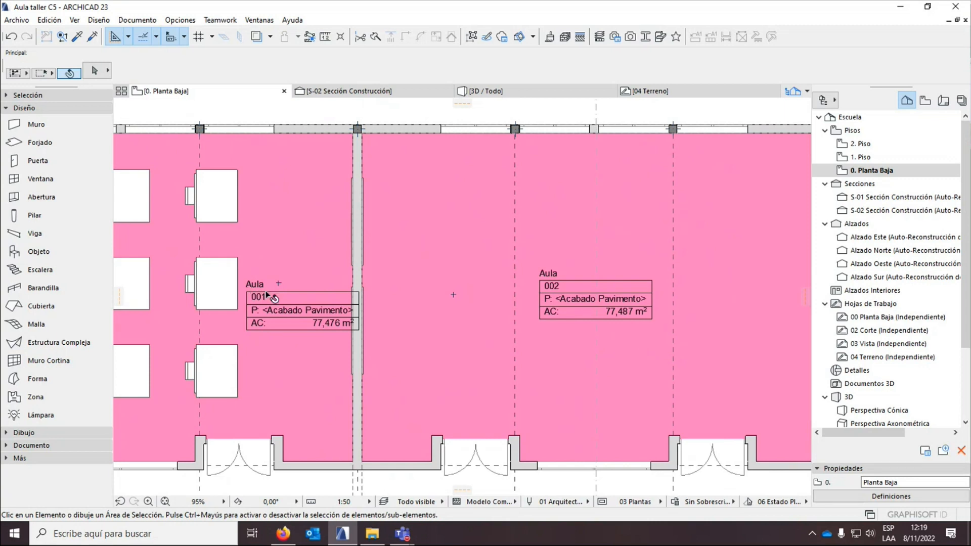
Move the stamp of zone 001 slightly upward, towards the level of the stamp of zone 002.
click(303, 304)
click(302, 306)
click(601, 294)
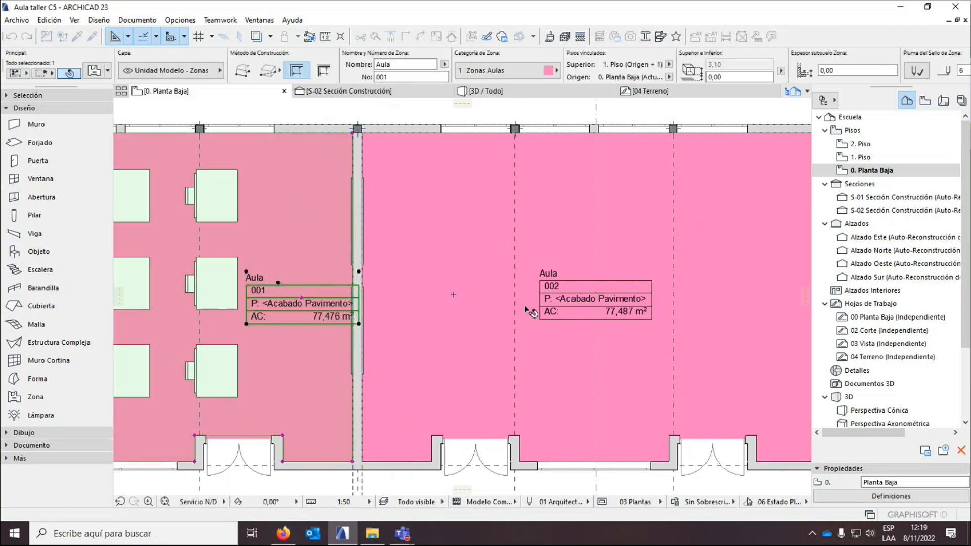
Open the selection settings of zone 002 and move the dialog so that the zone's stamp stays in view.
click(511, 317)
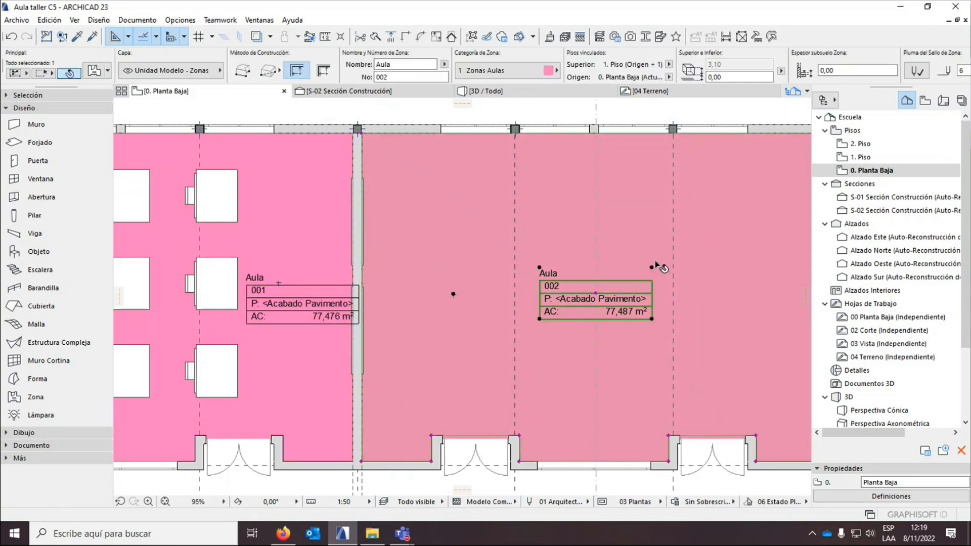
middle_drag(479, 336, 475, 349)
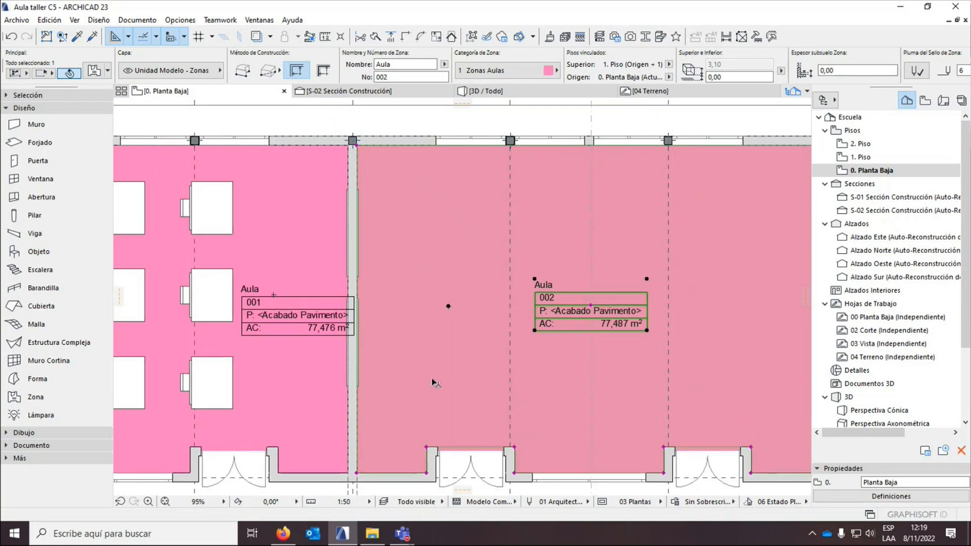
click(95, 70)
drag(304, 99, 422, 57)
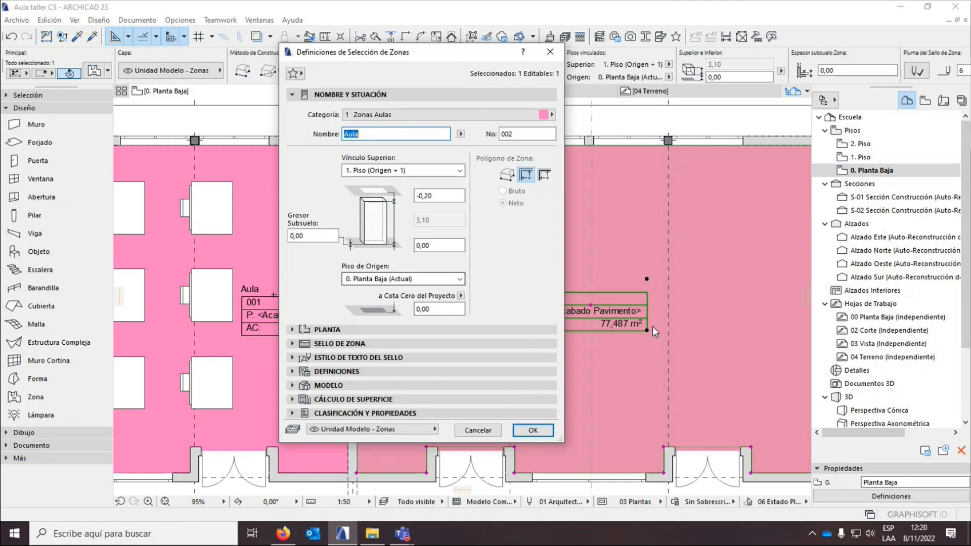
drag(407, 60, 318, 71)
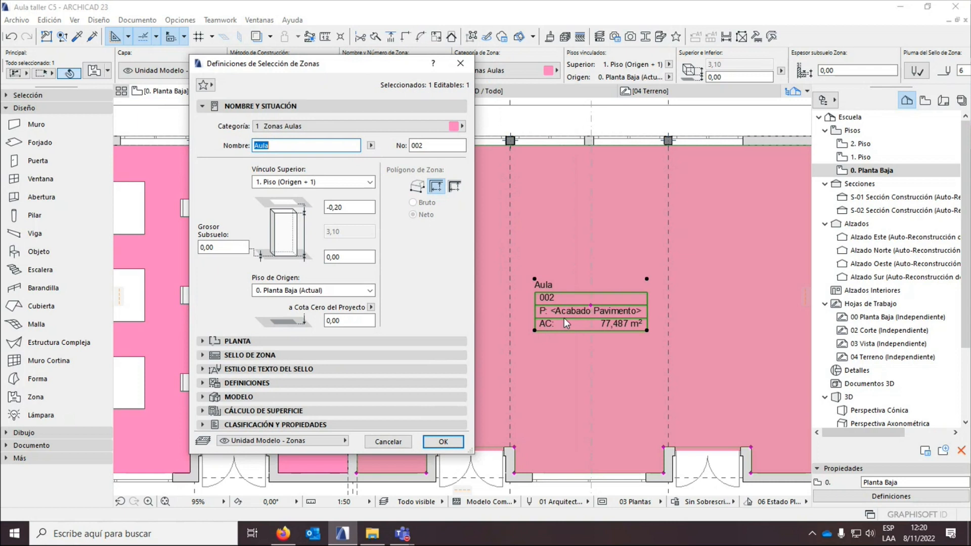
mouse_move(267, 71)
mouse_down()
mouse_move(299, 69)
mouse_move(285, 68)
mouse_up()
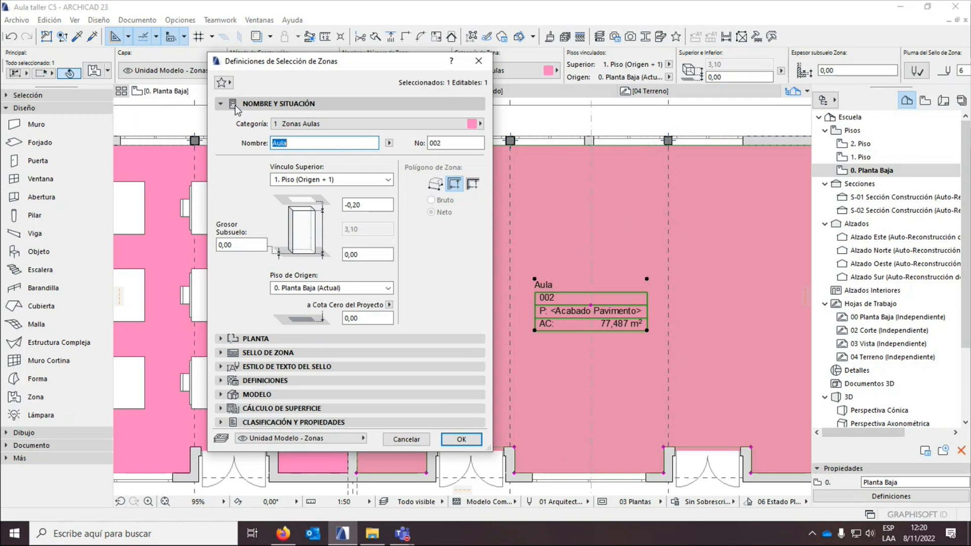
Collapse the zone's name and location section and expand its Definiciones section with the stamp display settings.
click(221, 104)
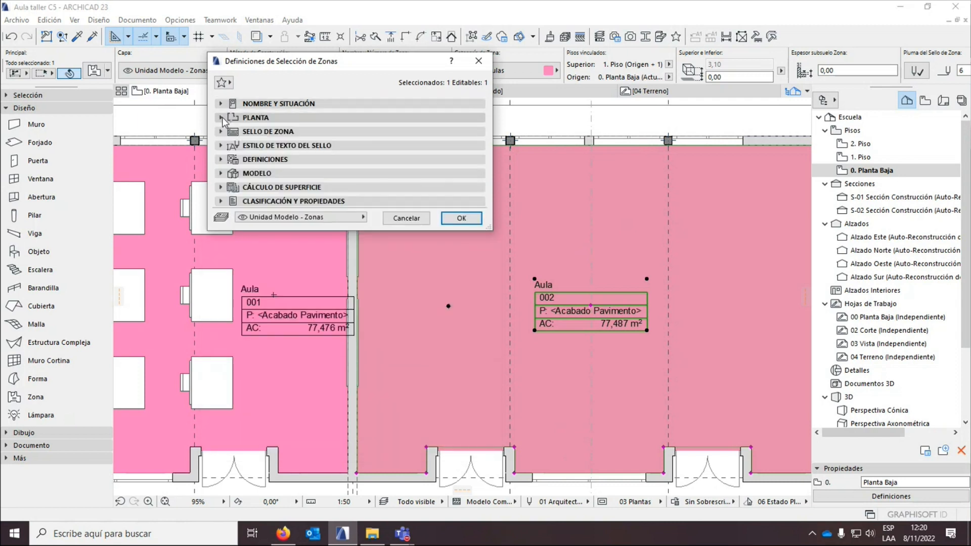
click(221, 118)
click(221, 118)
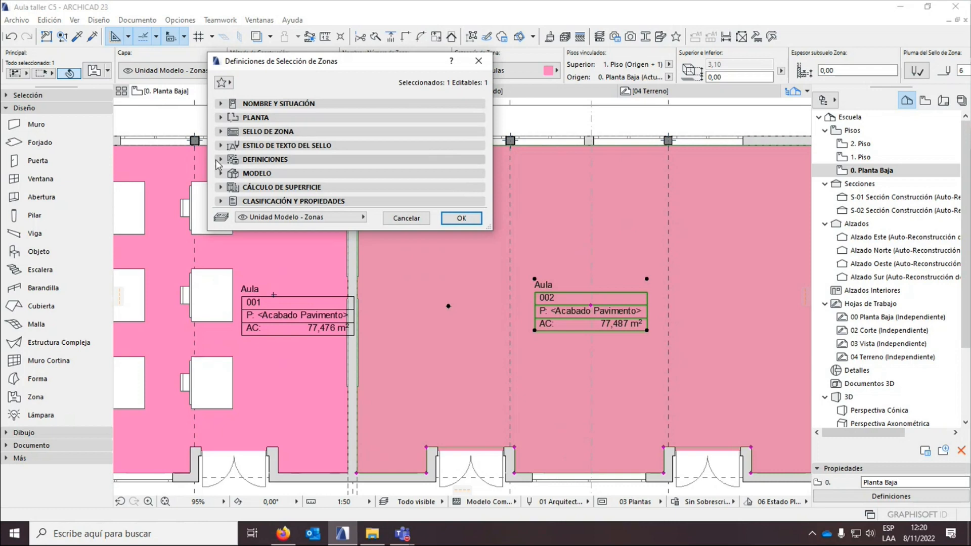
click(221, 161)
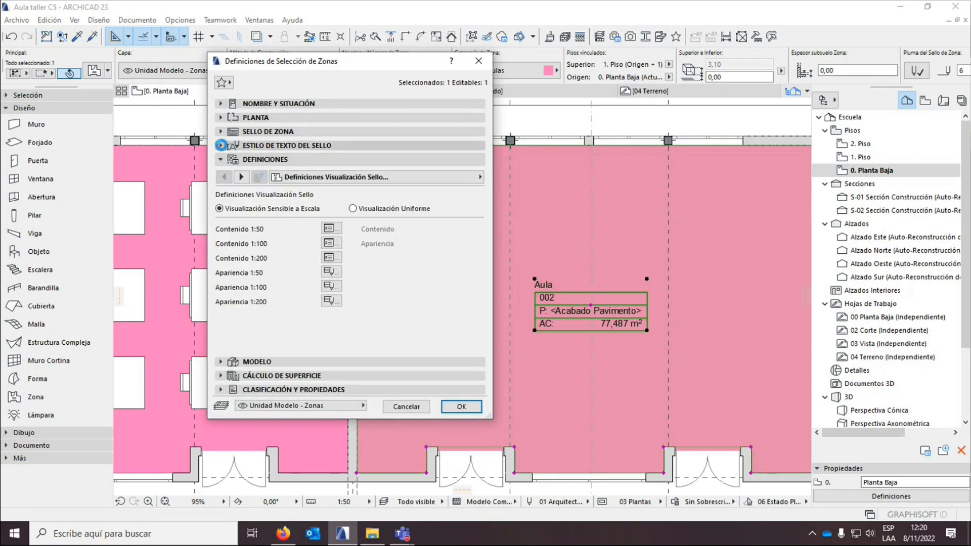
click(278, 145)
click(277, 145)
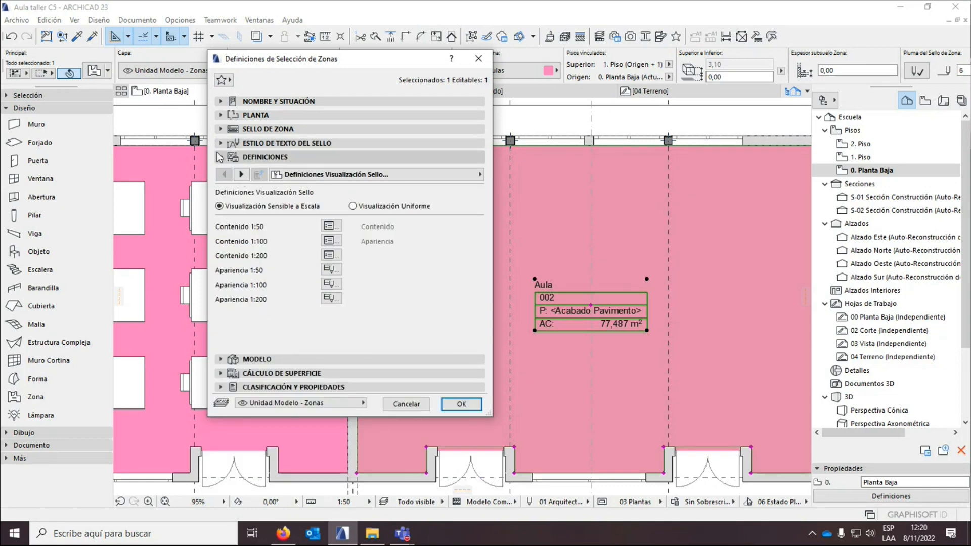
click(278, 143)
click(278, 143)
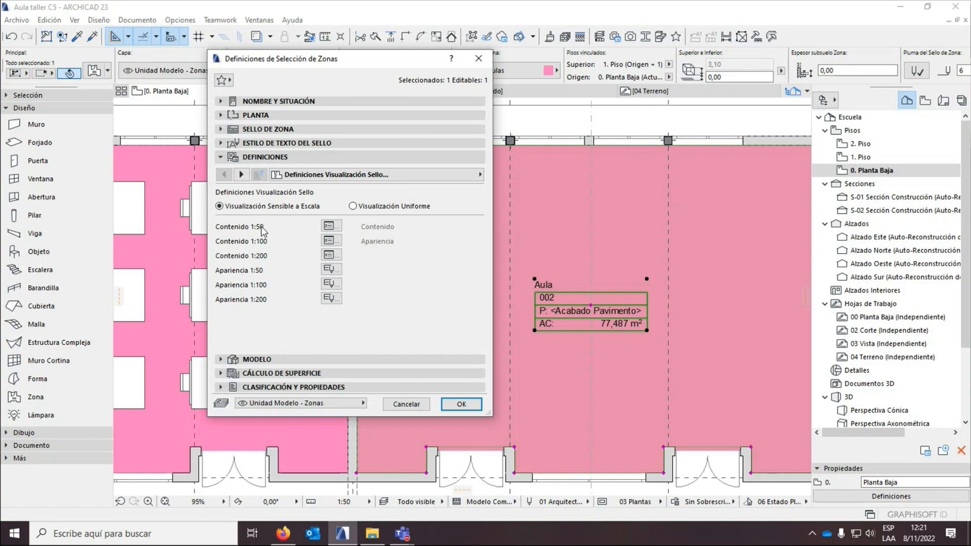
Examine the stamp's 1:50 content page and the list of content and appearance pages for 1:50, 1:100 and 1:200.
click(332, 227)
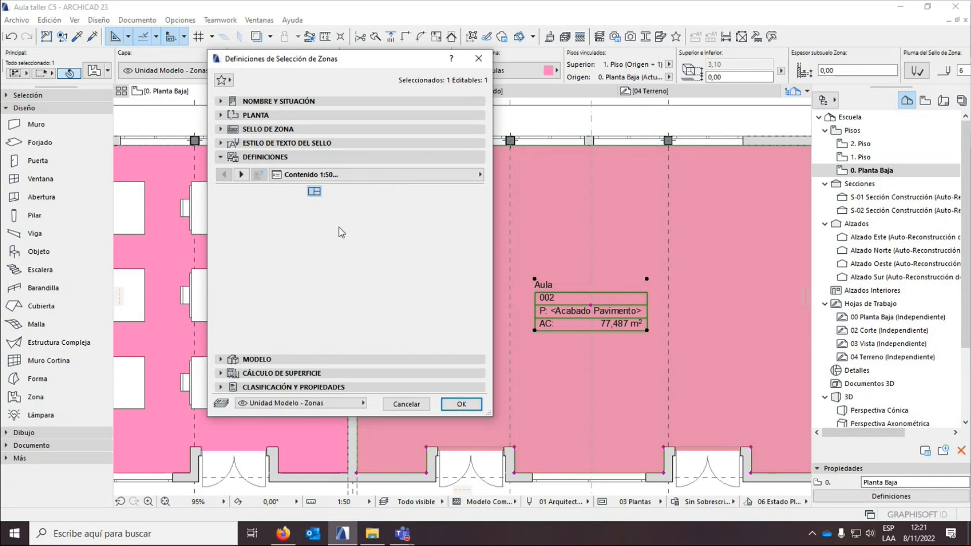
click(224, 175)
click(240, 176)
click(229, 176)
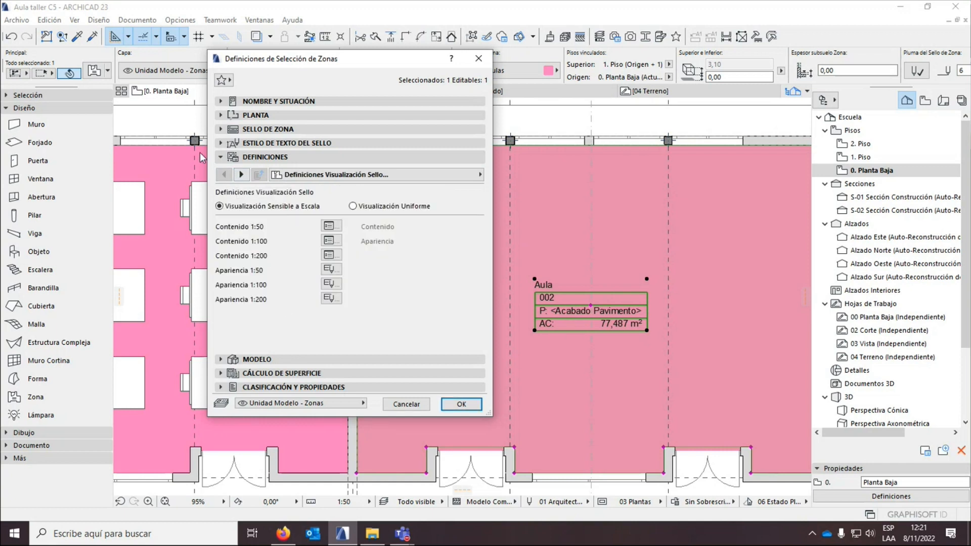
click(241, 174)
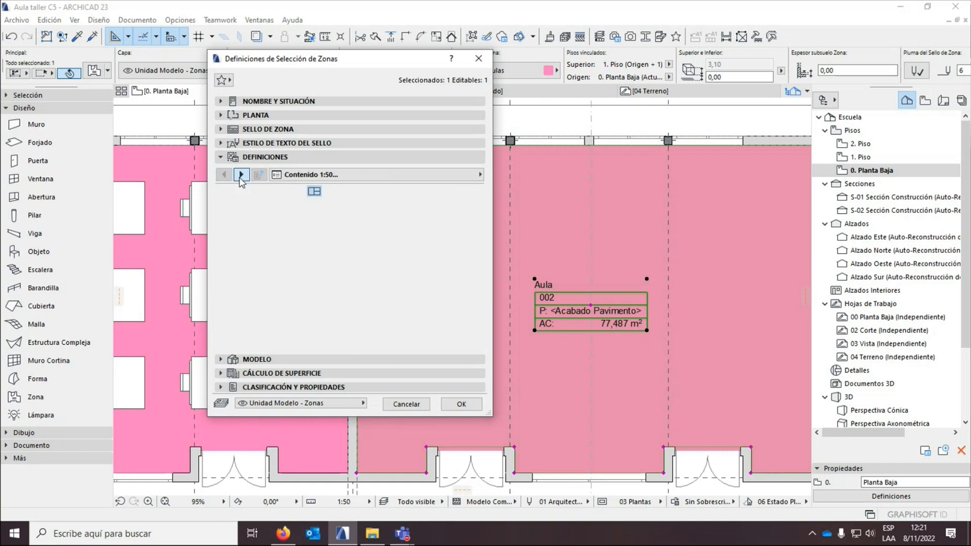
click(307, 177)
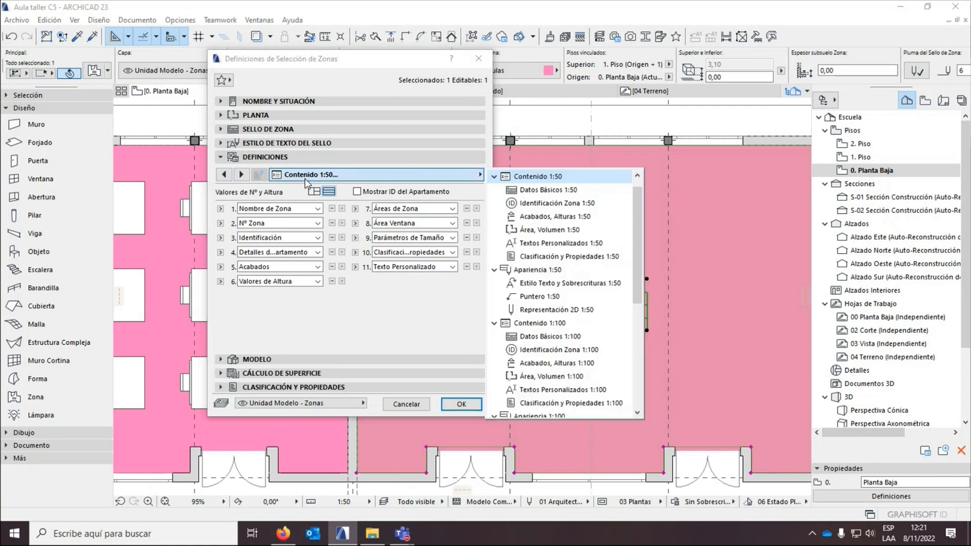
click(494, 176)
click(494, 190)
click(495, 203)
click(495, 217)
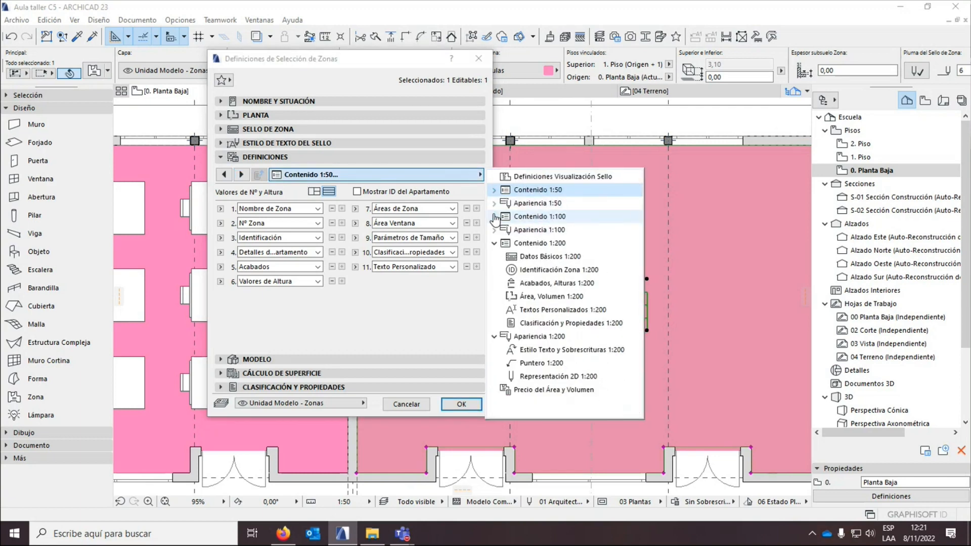
click(495, 243)
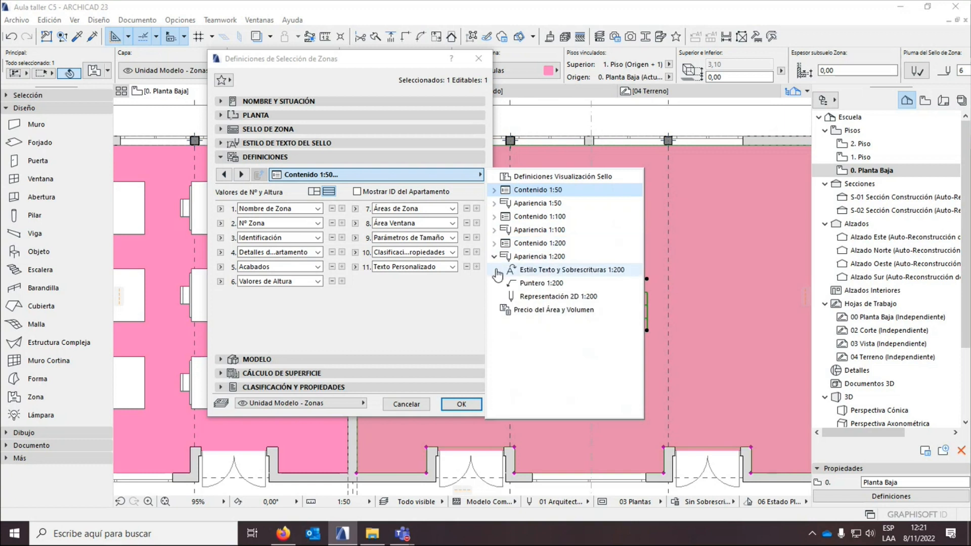
click(495, 256)
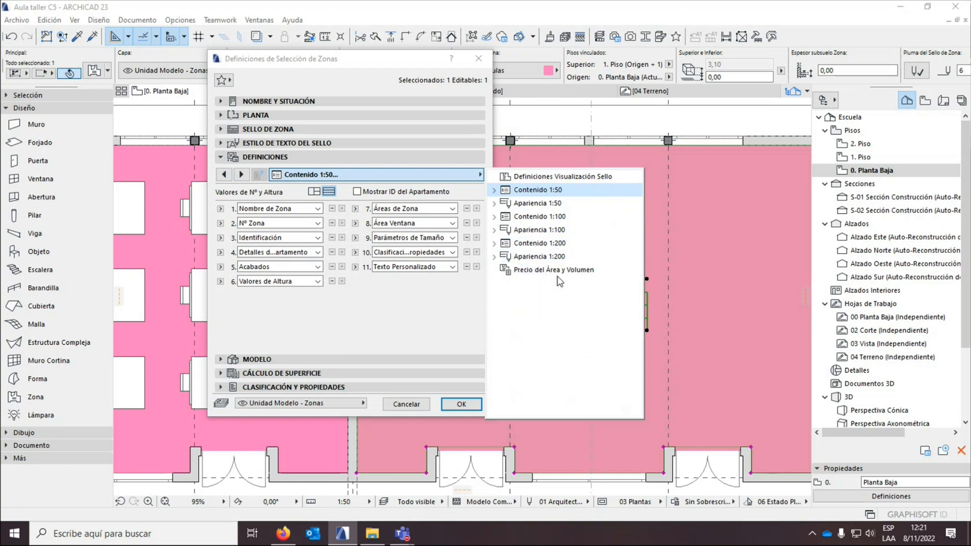
click(224, 175)
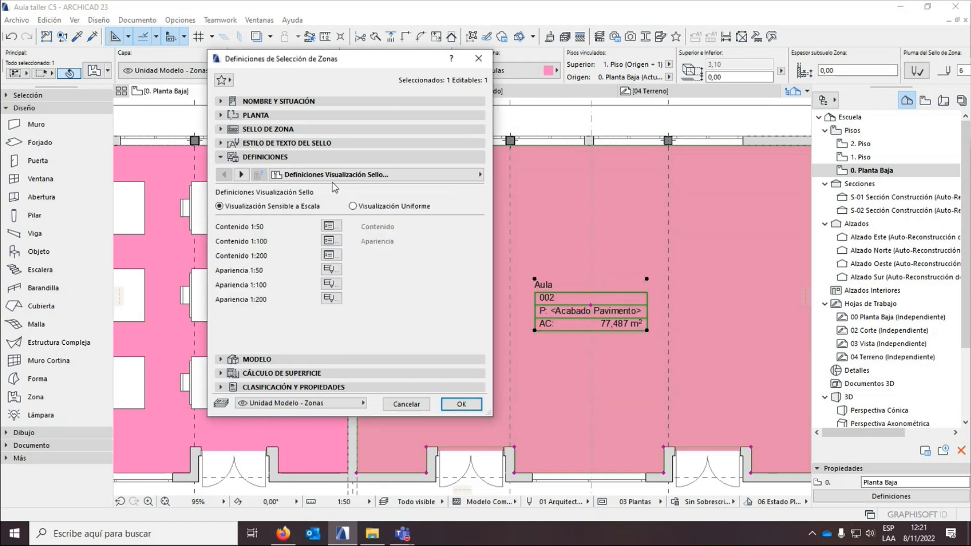
Replace row 11, Texto Personalizado, with an empty row in the stamp's 1:50 content.
click(330, 226)
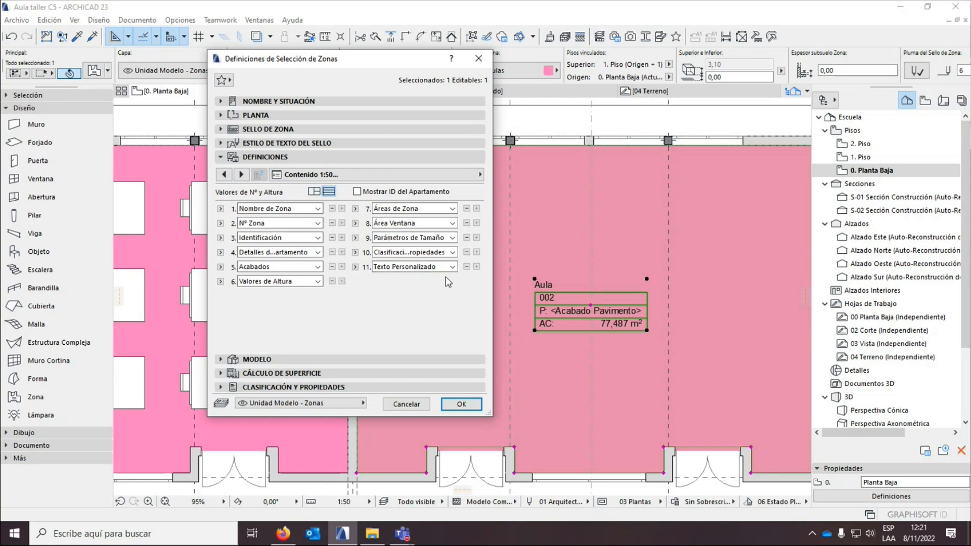
click(478, 266)
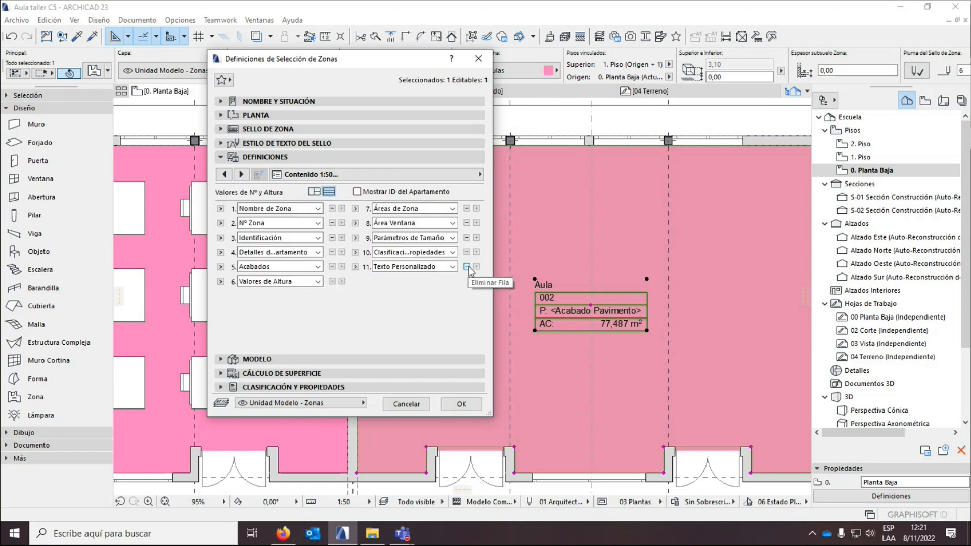
click(468, 267)
click(476, 267)
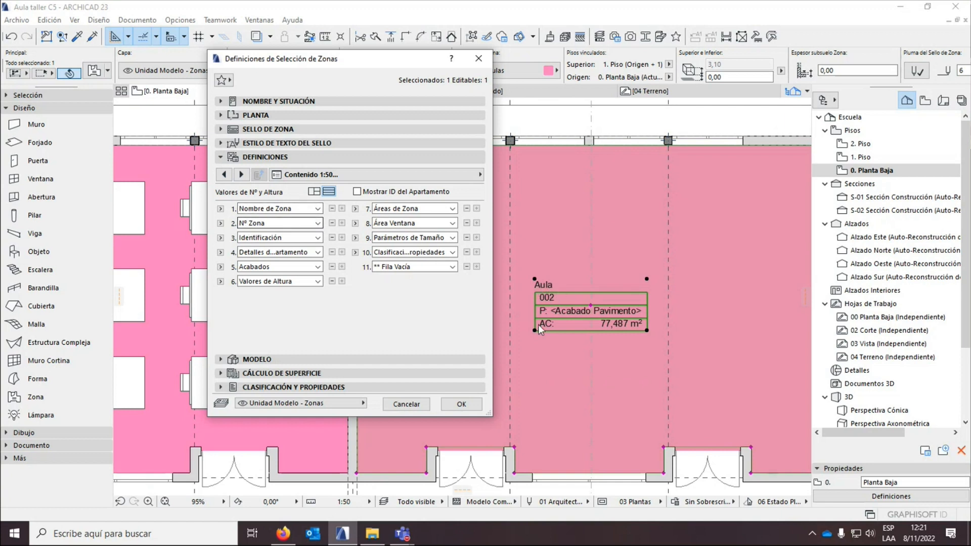
Check the fields offered for rows 3, 5 and 7 of the stamp's 1:50 content.
click(242, 238)
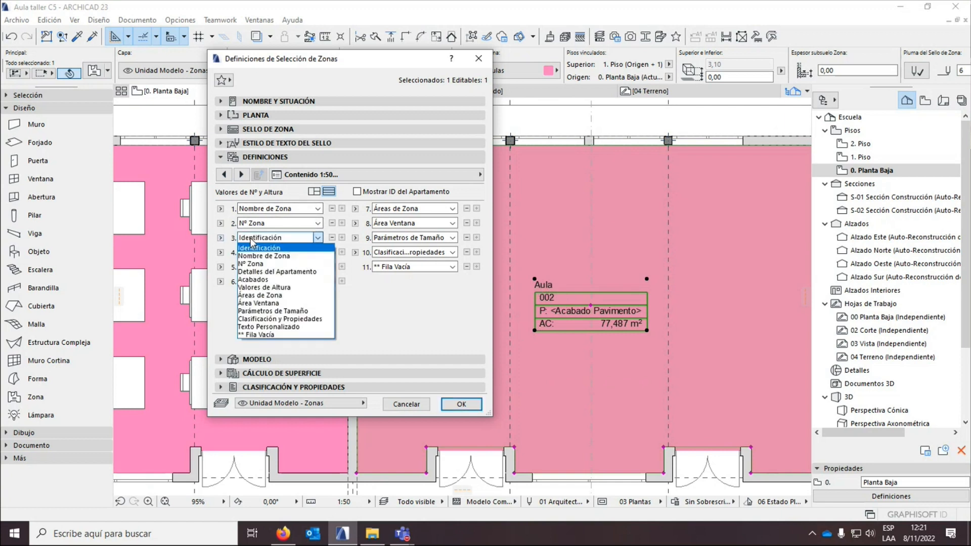
click(256, 264)
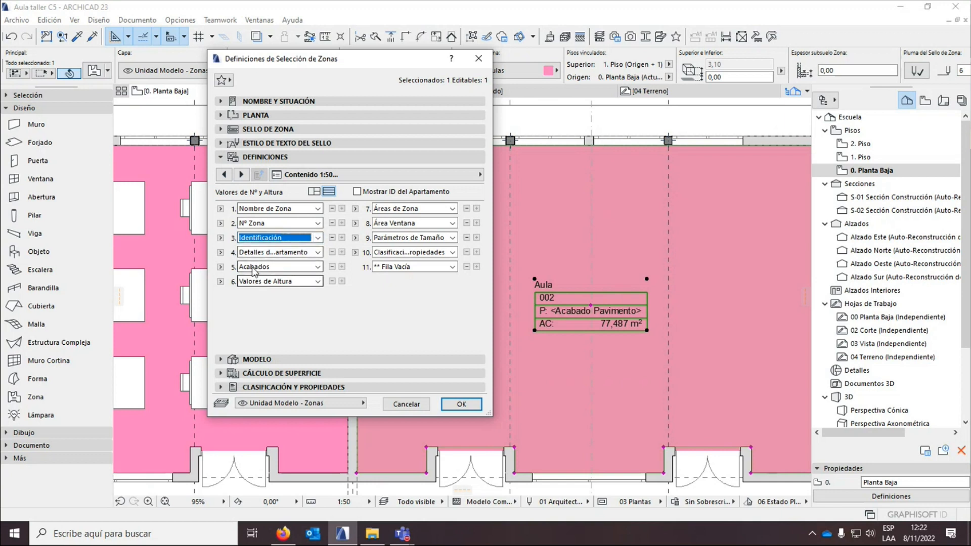
click(257, 267)
click(254, 274)
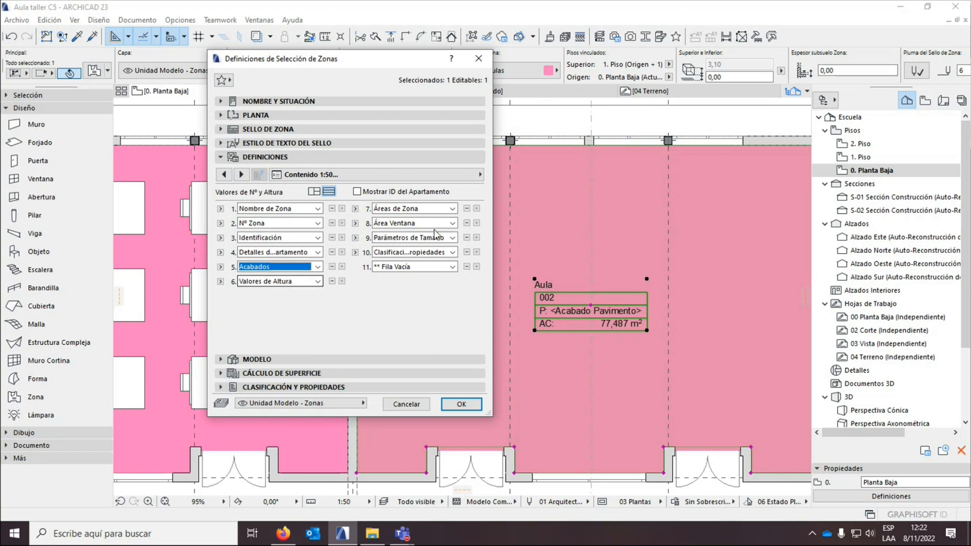
click(440, 208)
click(467, 333)
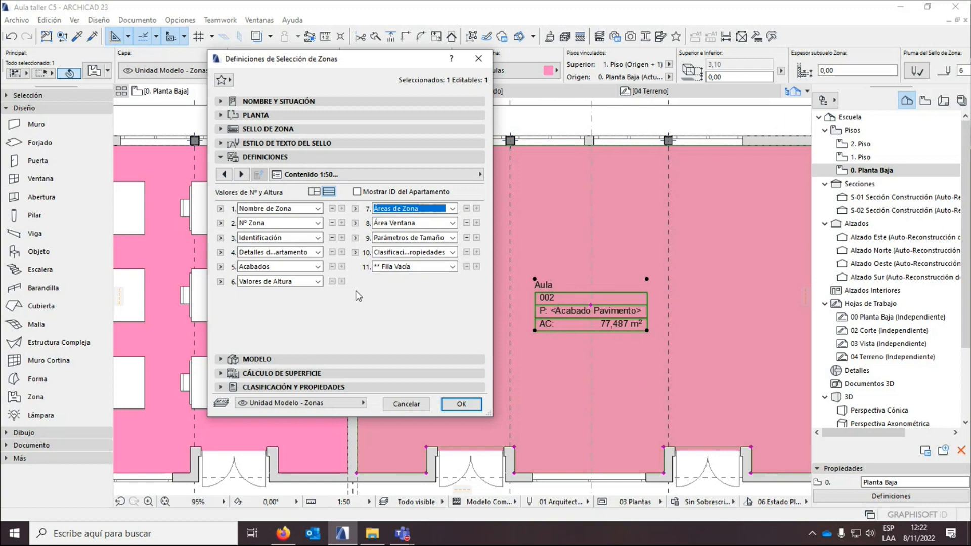
Set row 1 of the 1:50 stamp content to Nº Zona and row 2 to Nombre de Zona, and apply the settings.
click(319, 213)
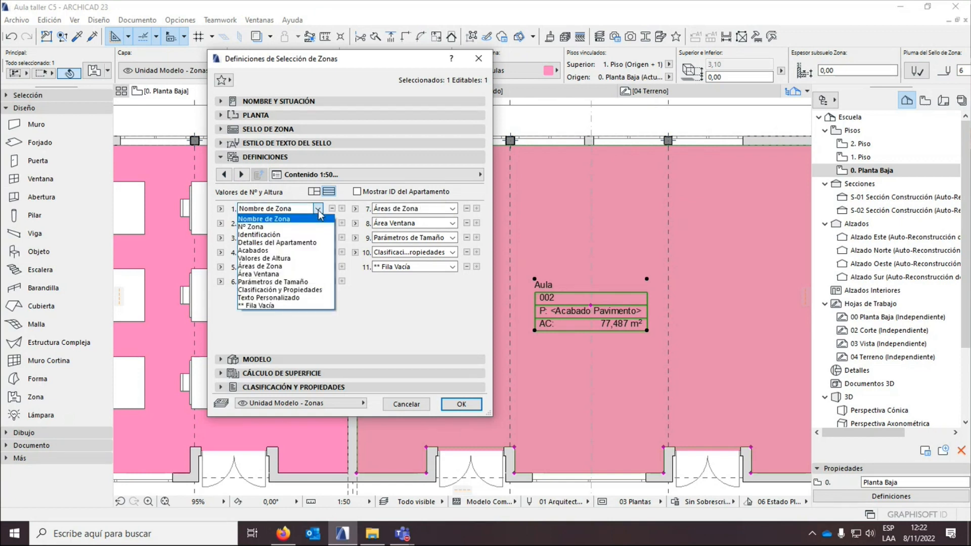
click(318, 227)
click(317, 226)
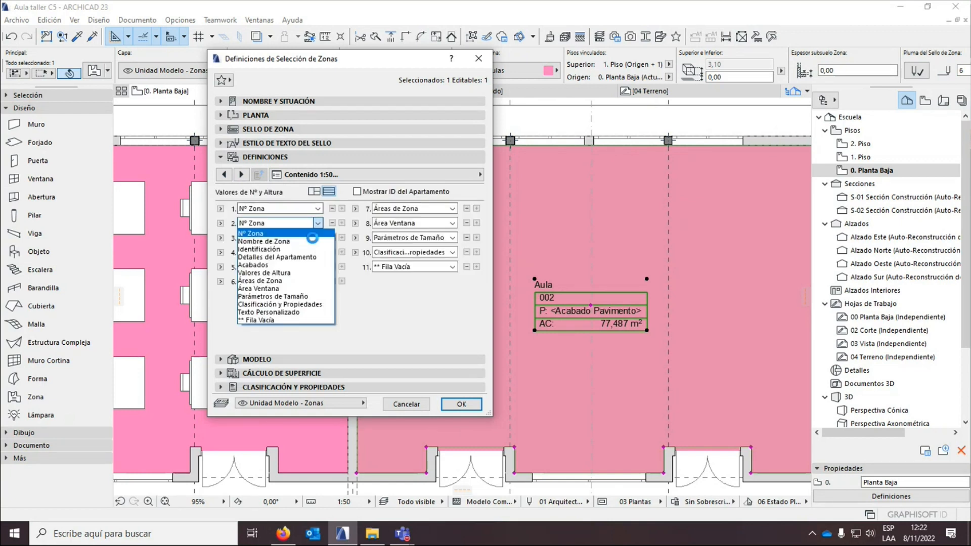
click(310, 242)
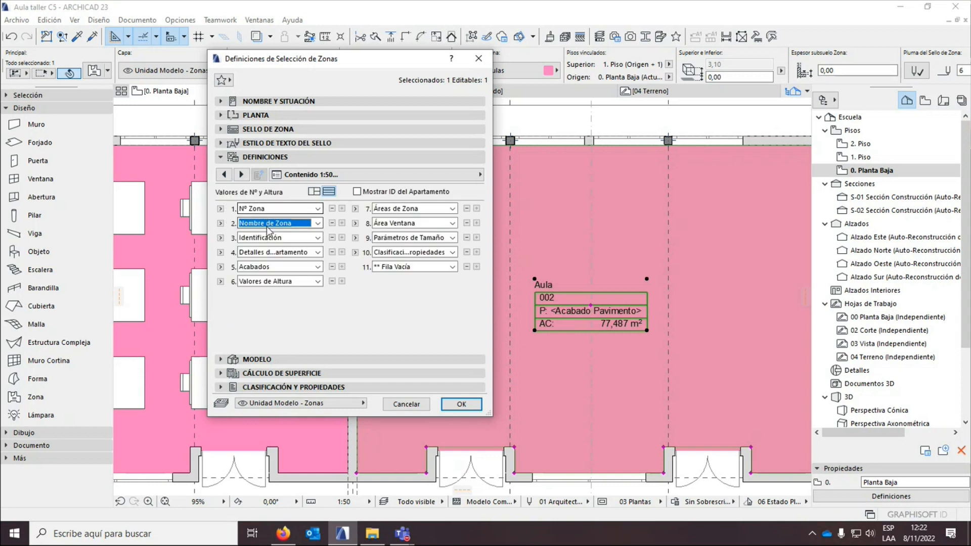
click(461, 404)
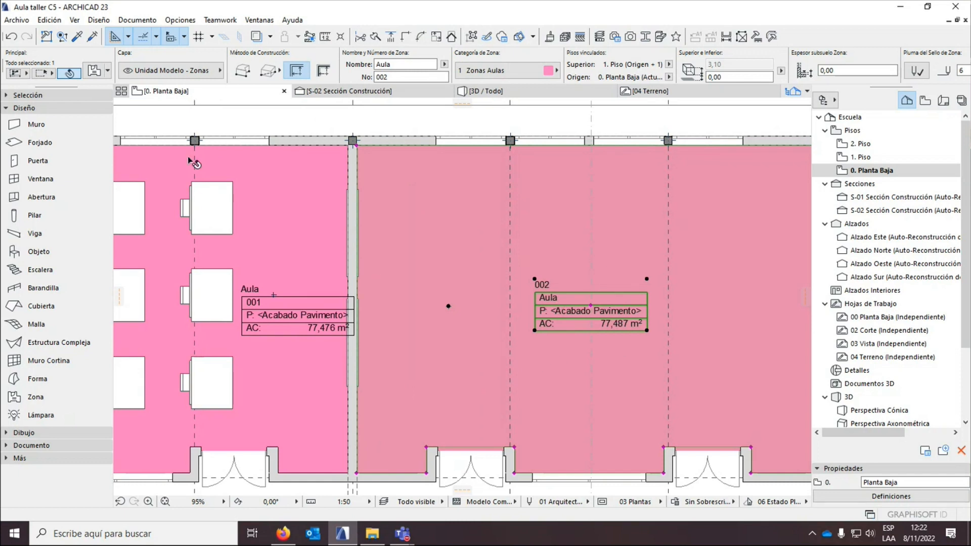
Examine the zone 002 stamp's basic data, identification and finishes pages for 1:50.
click(94, 71)
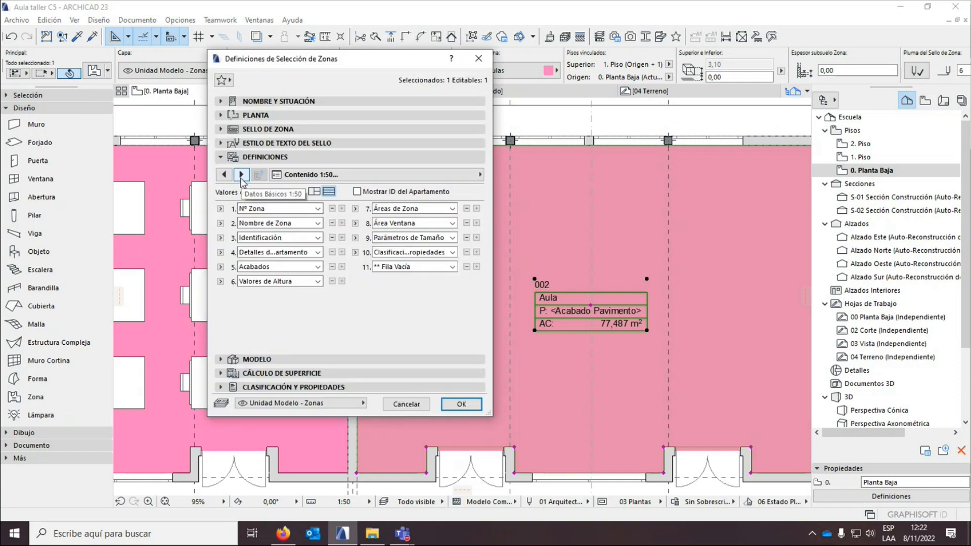
click(241, 174)
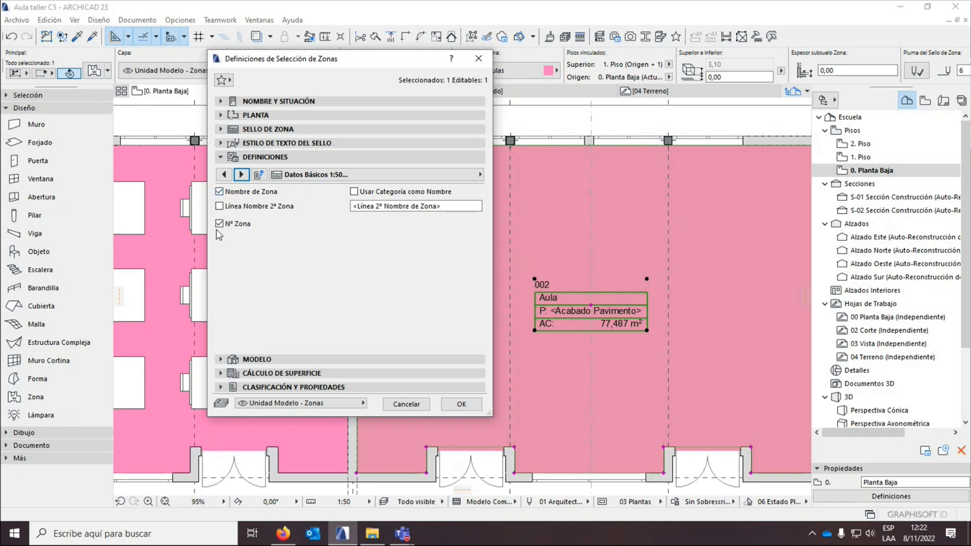
click(241, 174)
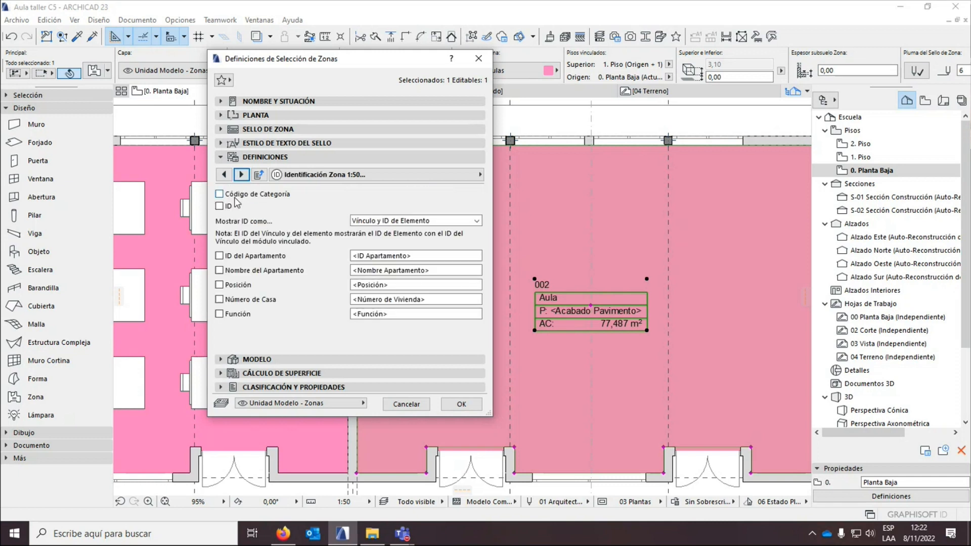
click(242, 174)
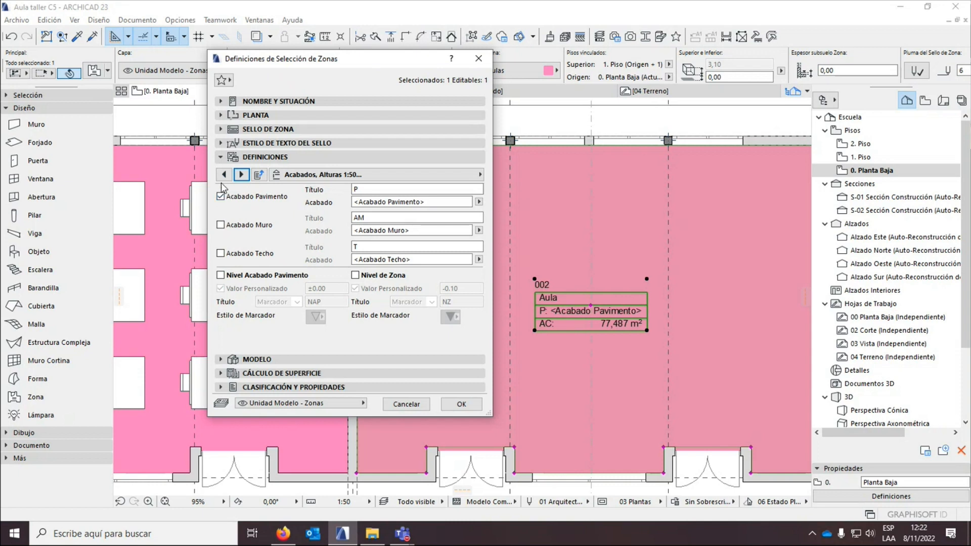
click(242, 174)
click(241, 175)
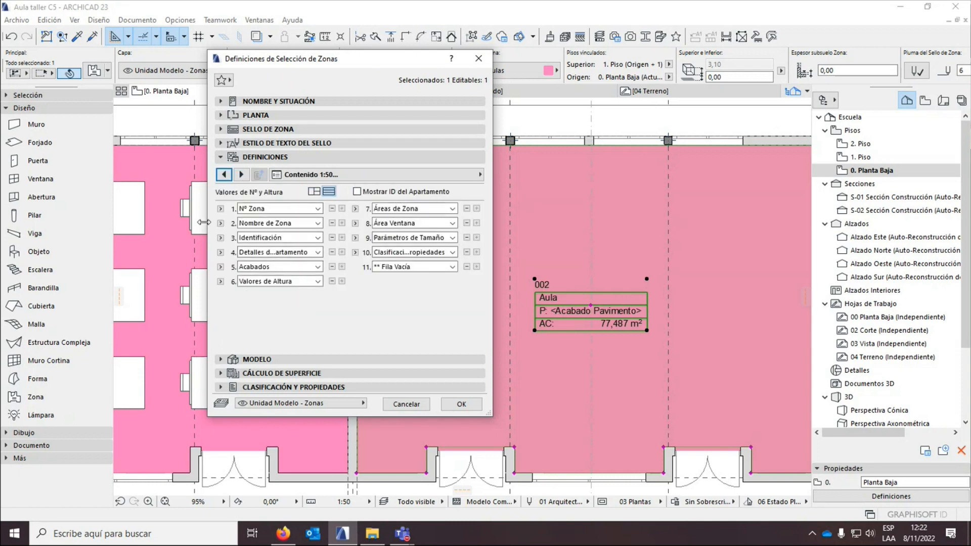
Set the floor finish title to "Solado:" and the finish to "Cerámico 30x30" in zone 002's 1:50 stamp, and apply the settings.
click(241, 174)
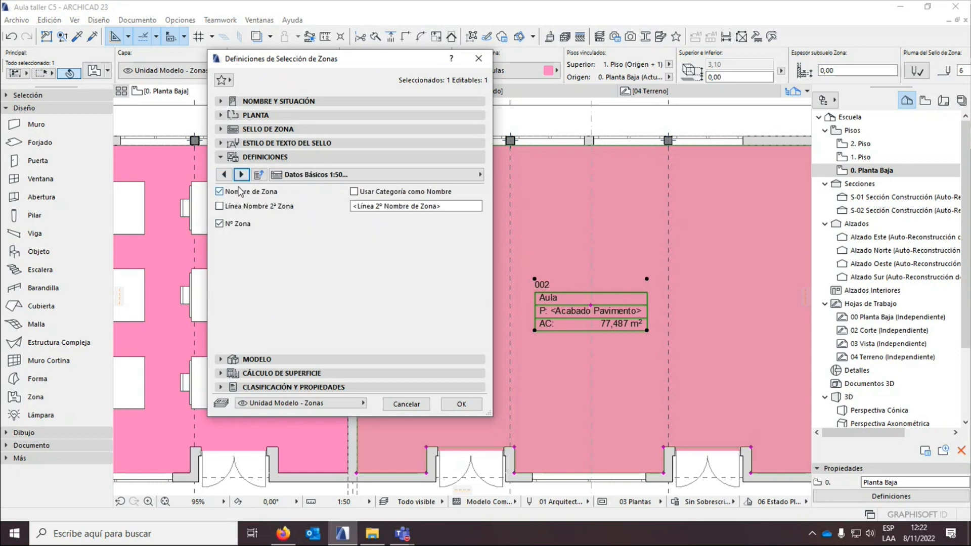
click(241, 175)
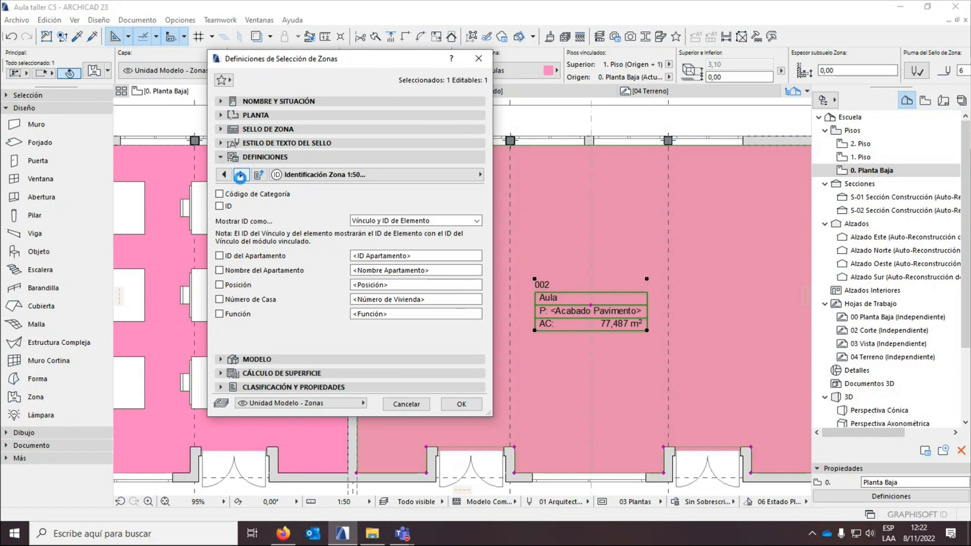
click(240, 175)
drag(360, 190, 322, 201)
text(Solado:)
key(Tab)
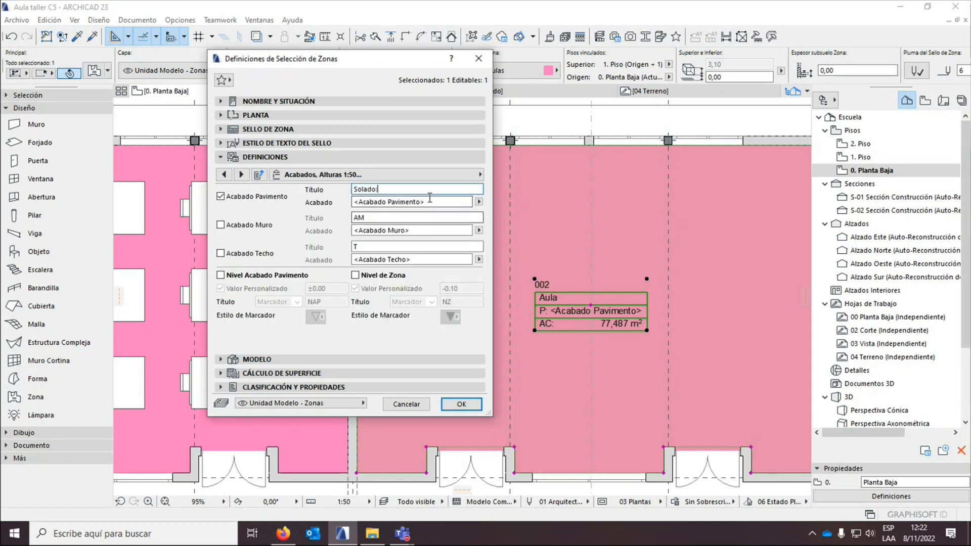
text(Cerámico 30x30)
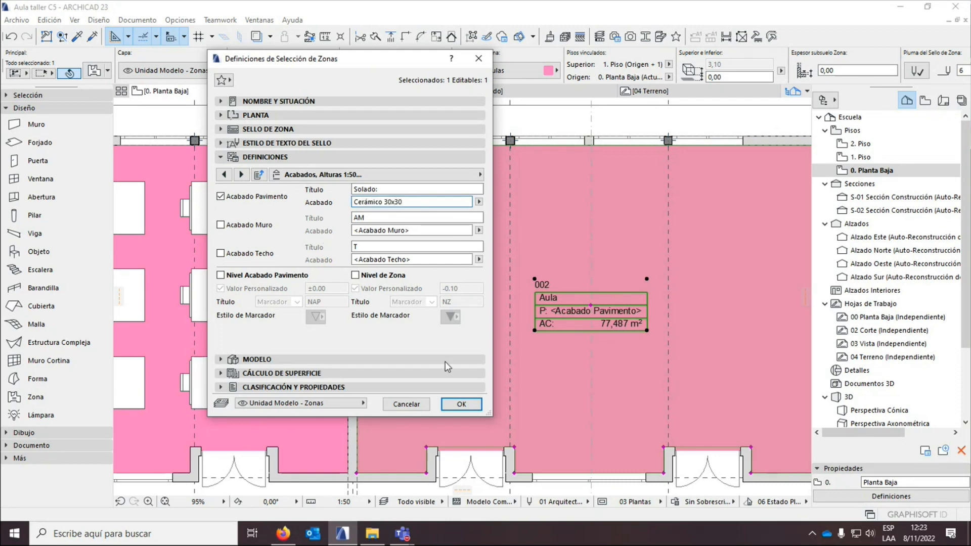
click(460, 404)
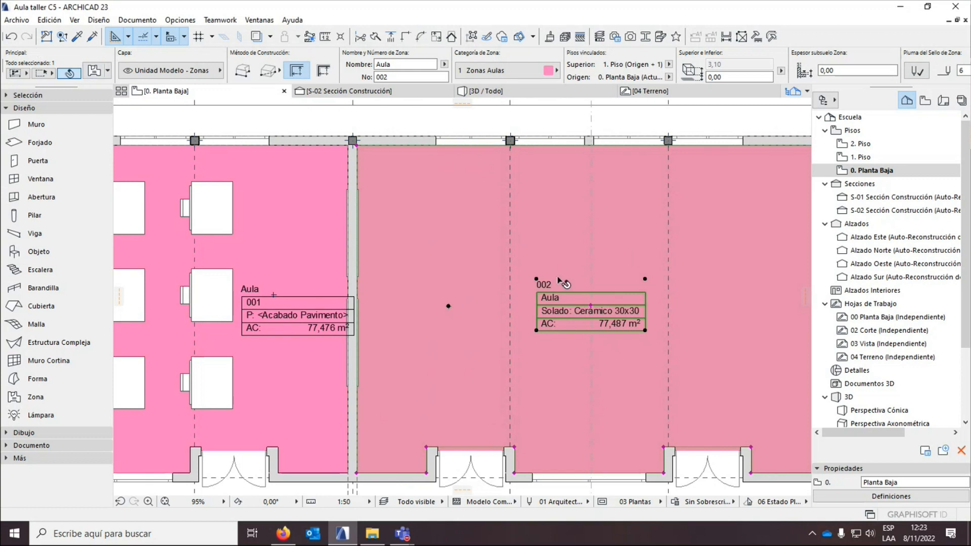
Set the wall finish title to "Pared" and the finish to "Pintura blanca" in the stamp's 1:50 finishes.
click(95, 71)
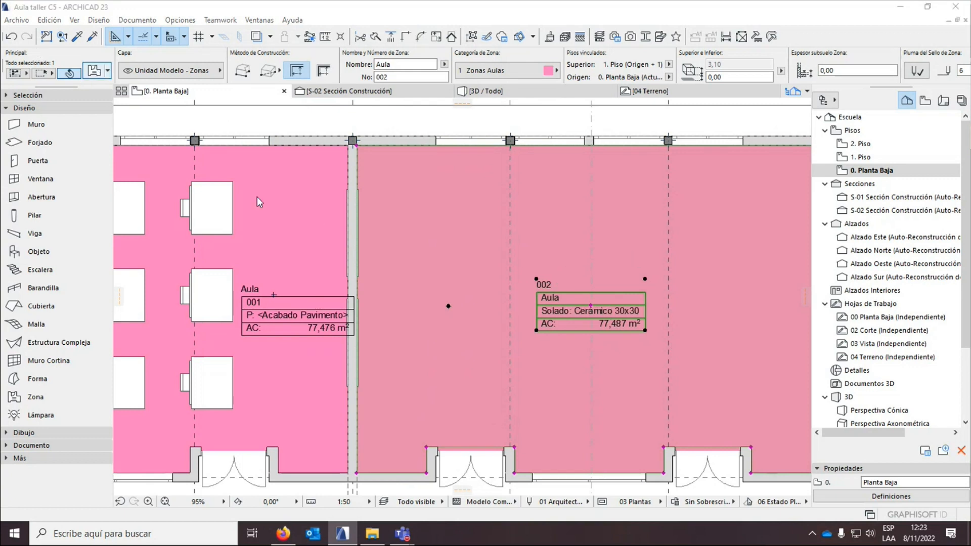
click(375, 220)
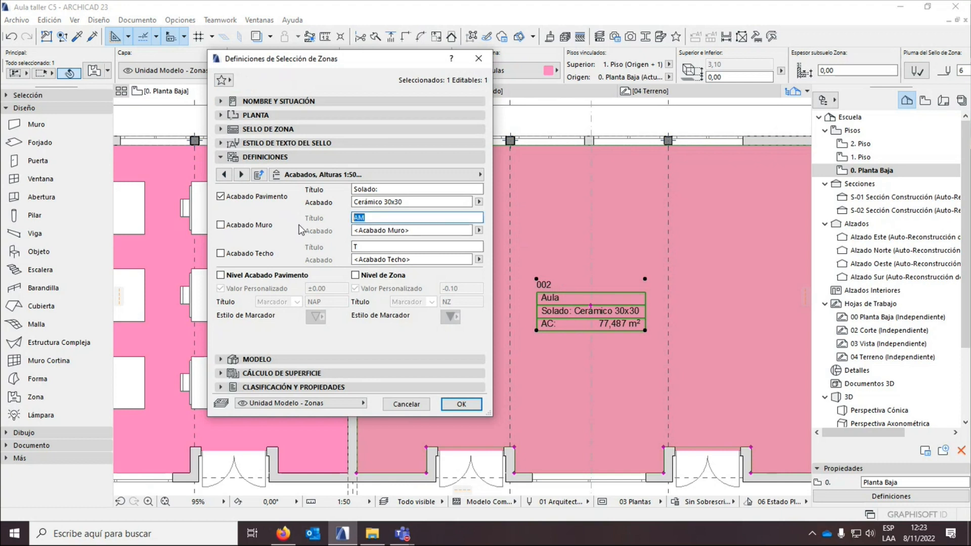
text(Pared)
key(Tab)
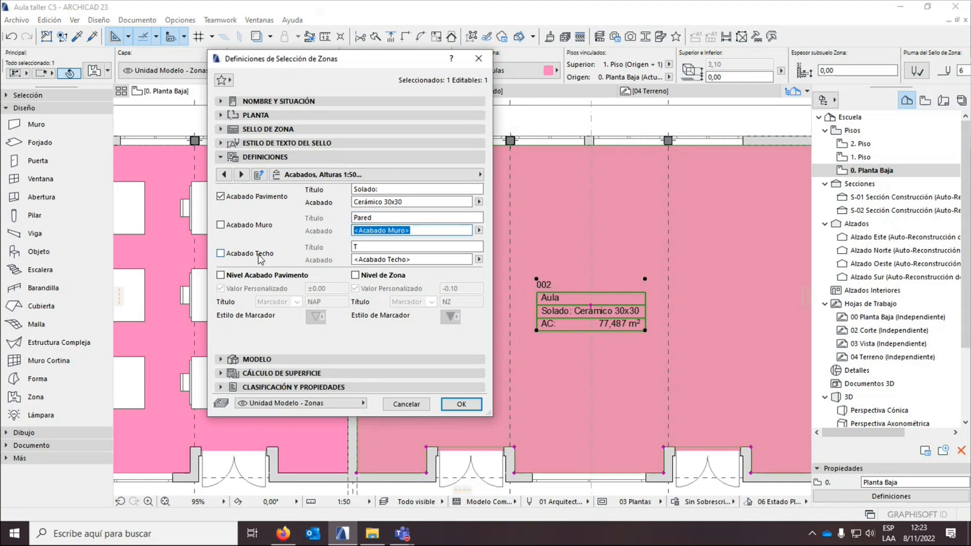
text(Pintura blanca)
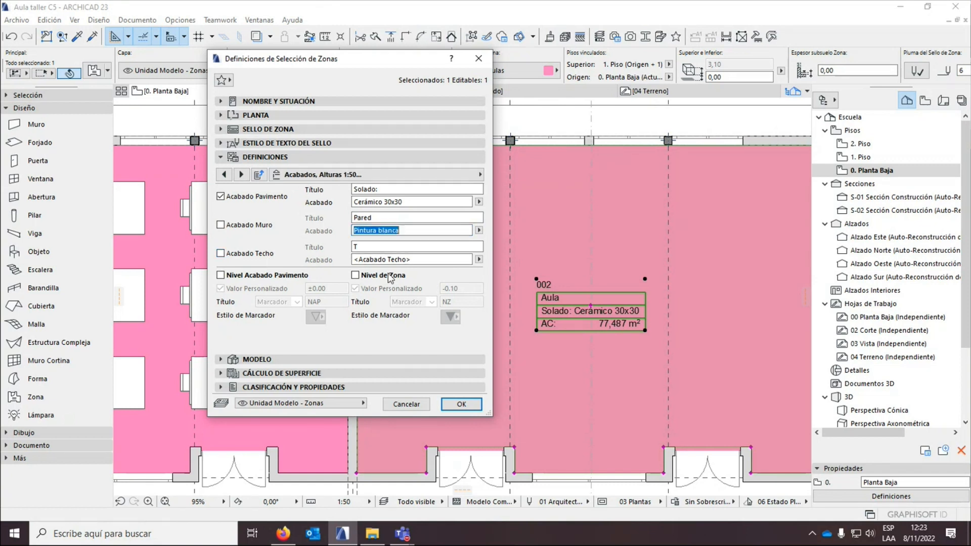
Set the ceiling finish title to "Cielorraso" and the finish to "Suspendido", and apply the settings.
key(Tab)
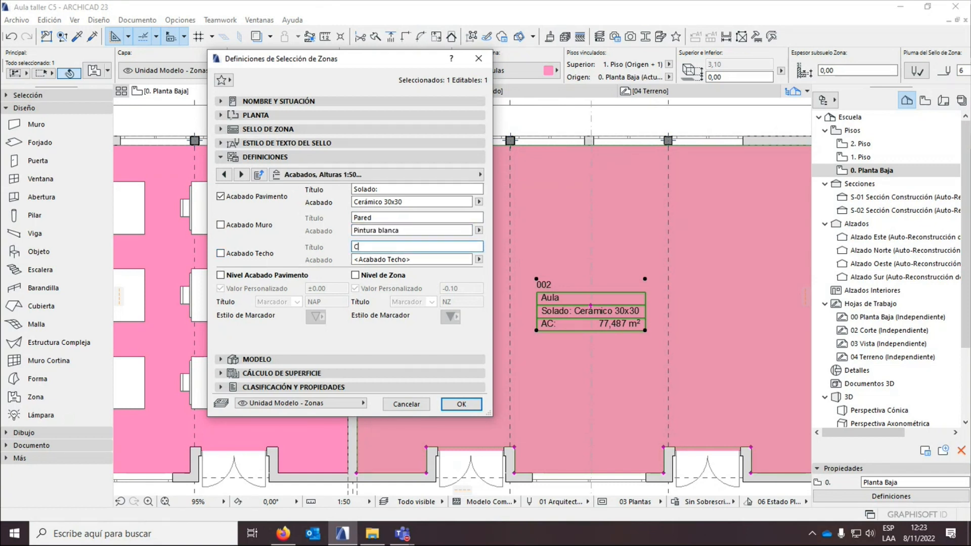
text(Cielorraso)
key(Tab)
text(Sus)
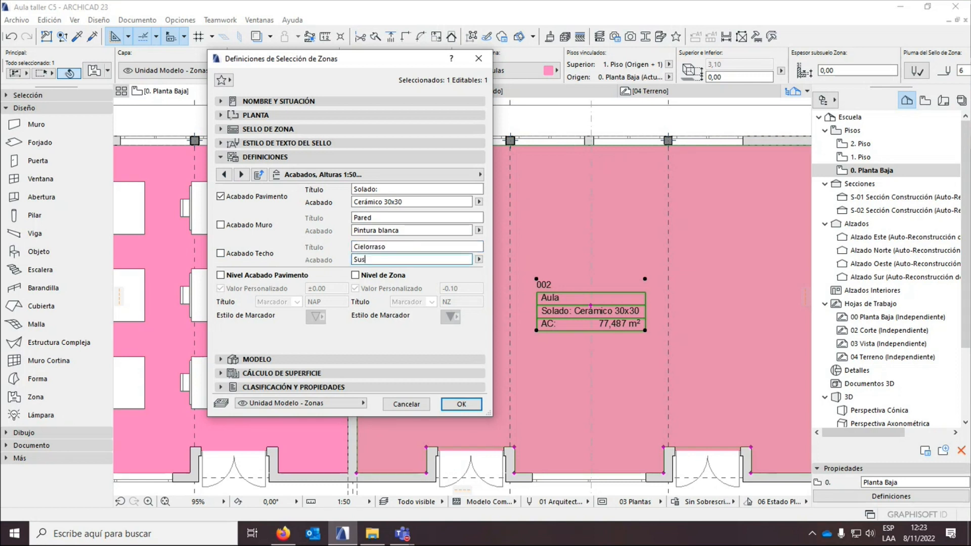
text(pendido)
key(Return)
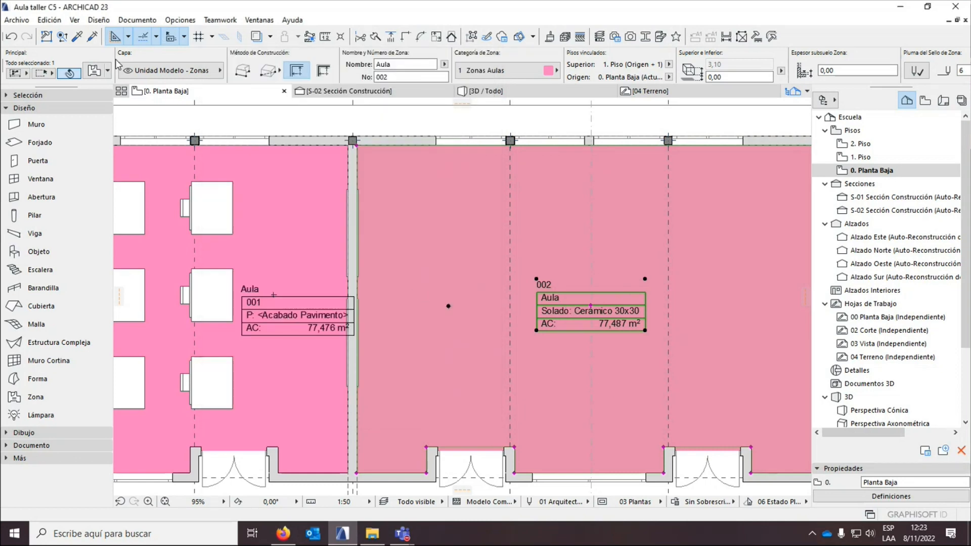
Turn on Acabado Muro and Acabado Techo in zone 002's 1:50 stamp and apply the settings.
key(ctrl+t)
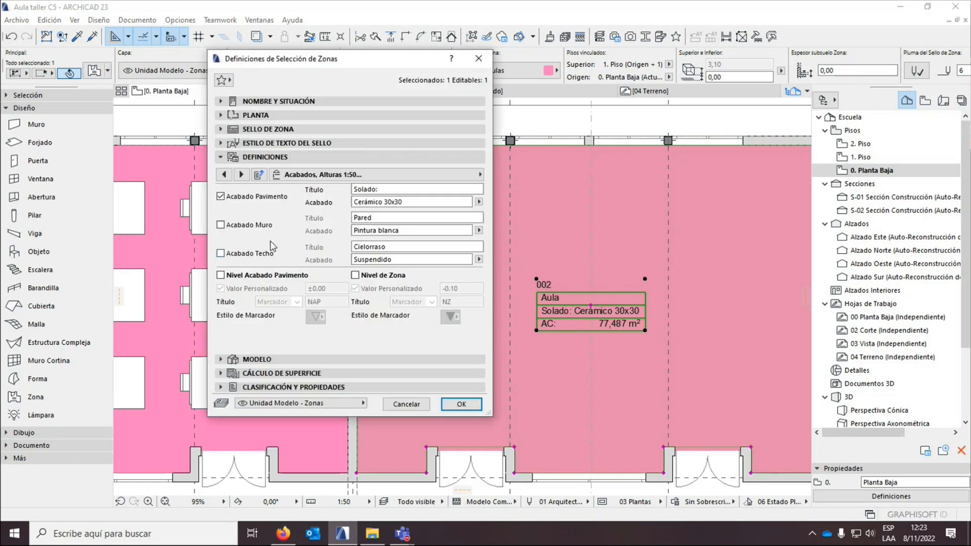
click(227, 226)
click(221, 255)
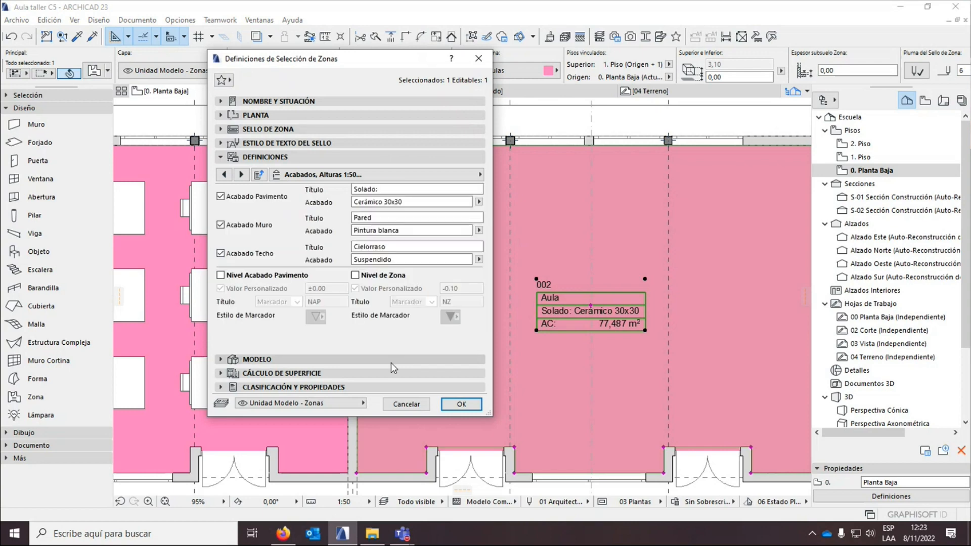
click(460, 404)
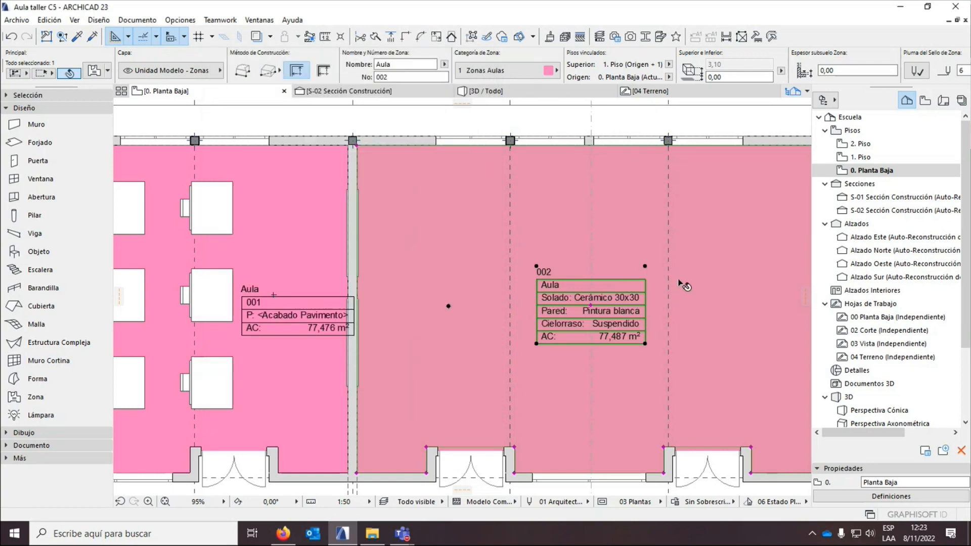
Turn on Sup. medida in the stamp's 1:50 area data with the title "Sup", and title the calculated area "Sup. media".
click(94, 70)
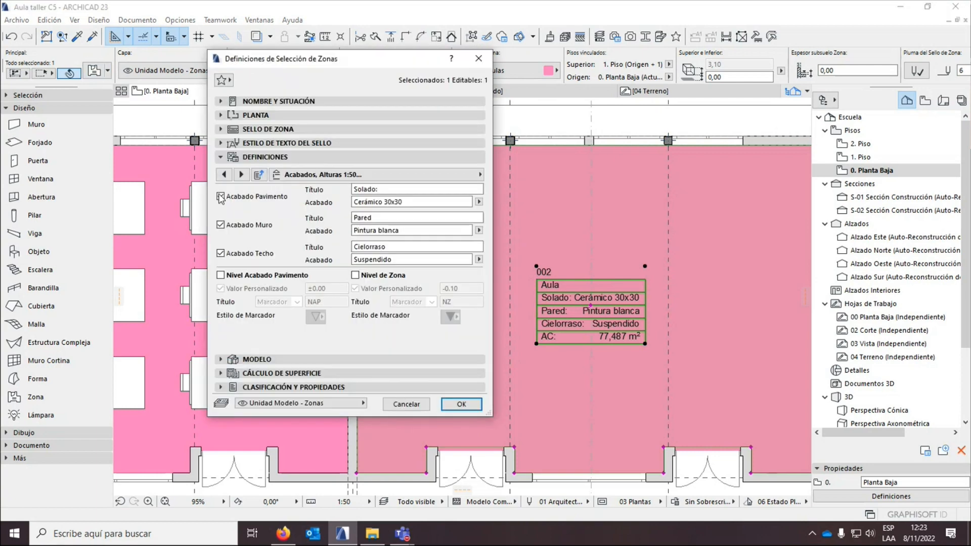
click(242, 174)
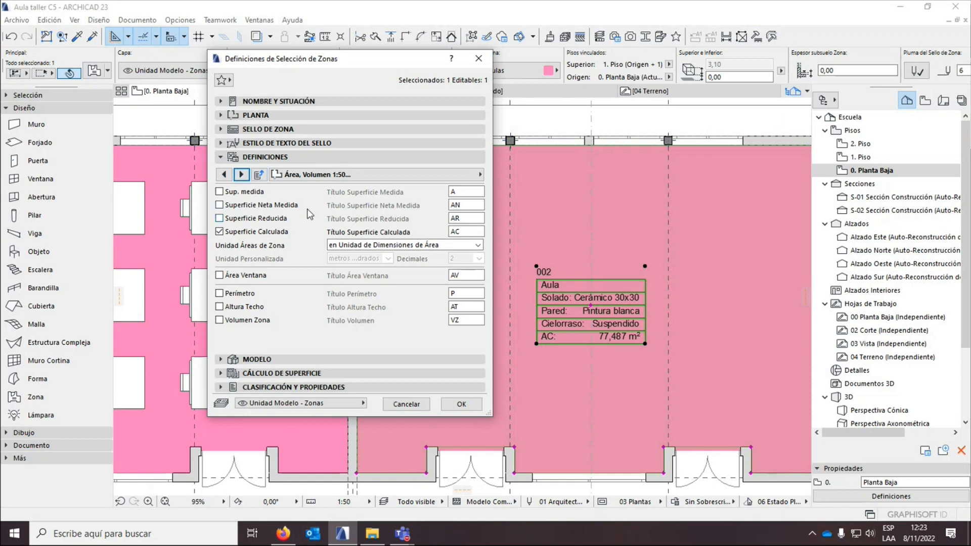
click(220, 321)
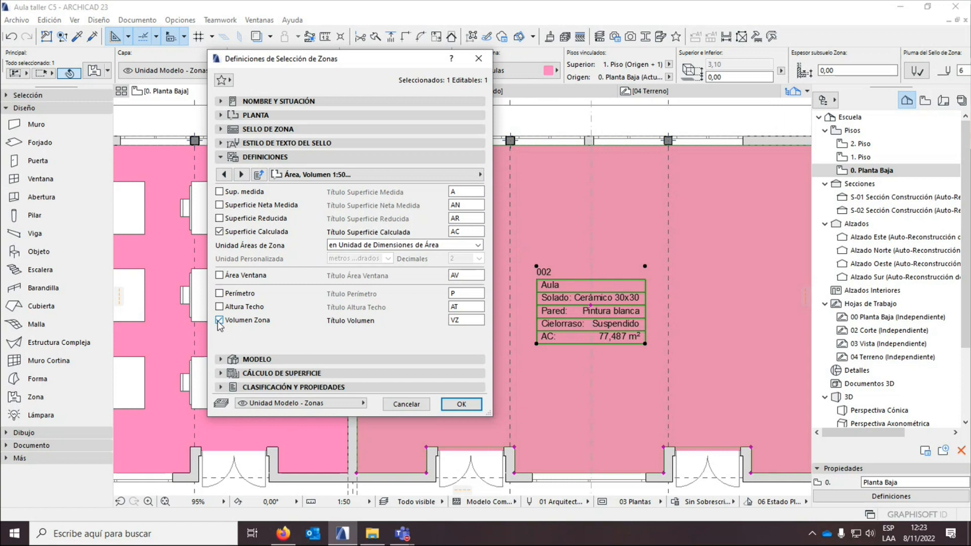
click(220, 320)
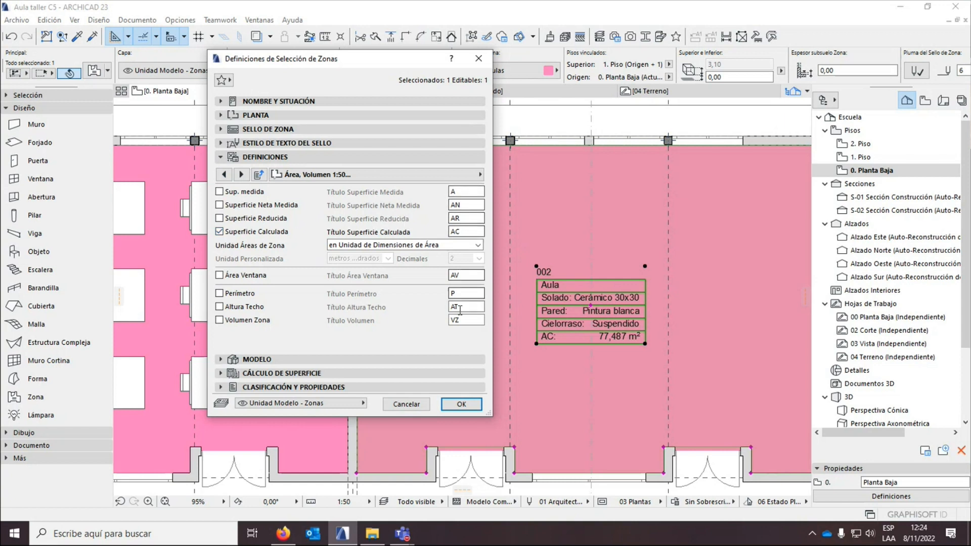
drag(458, 192, 445, 196)
drag(462, 232, 437, 237)
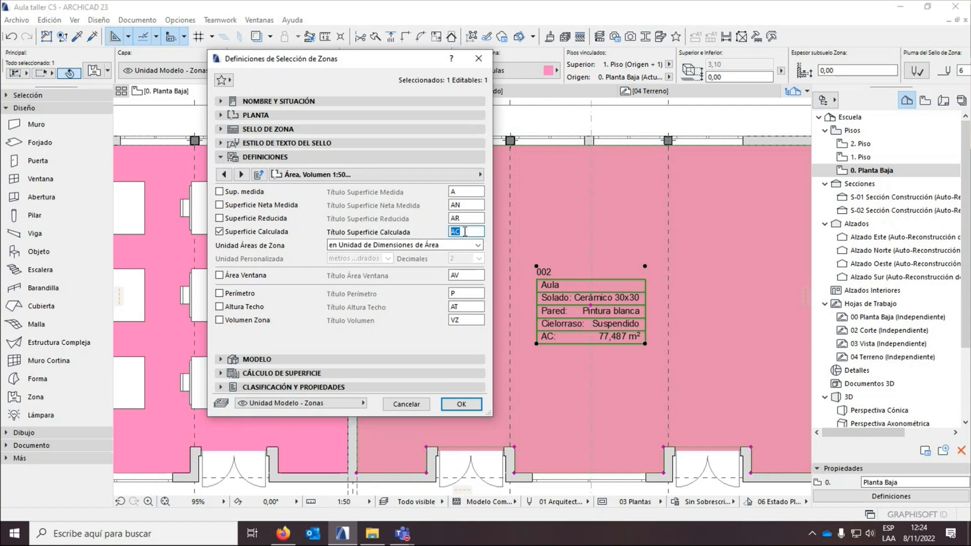
click(219, 191)
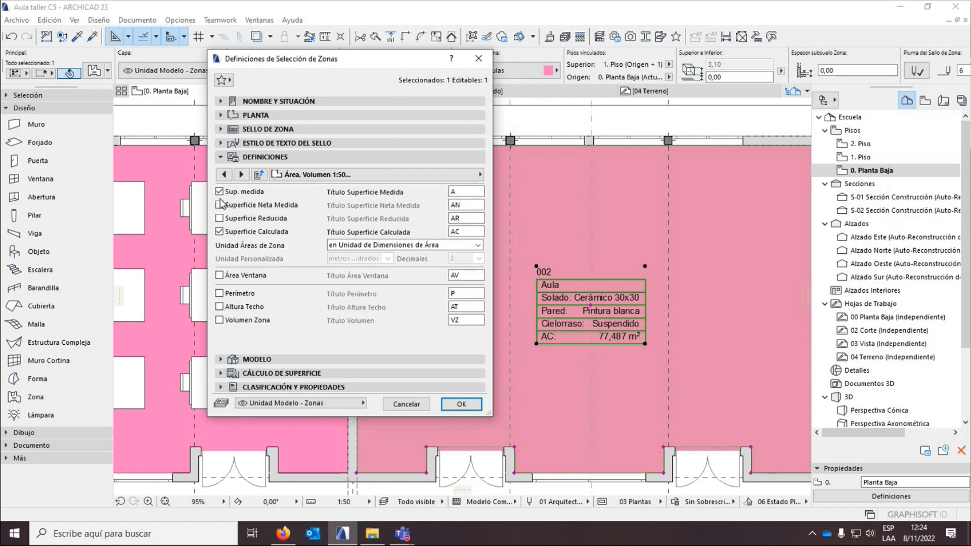
double_click(467, 191)
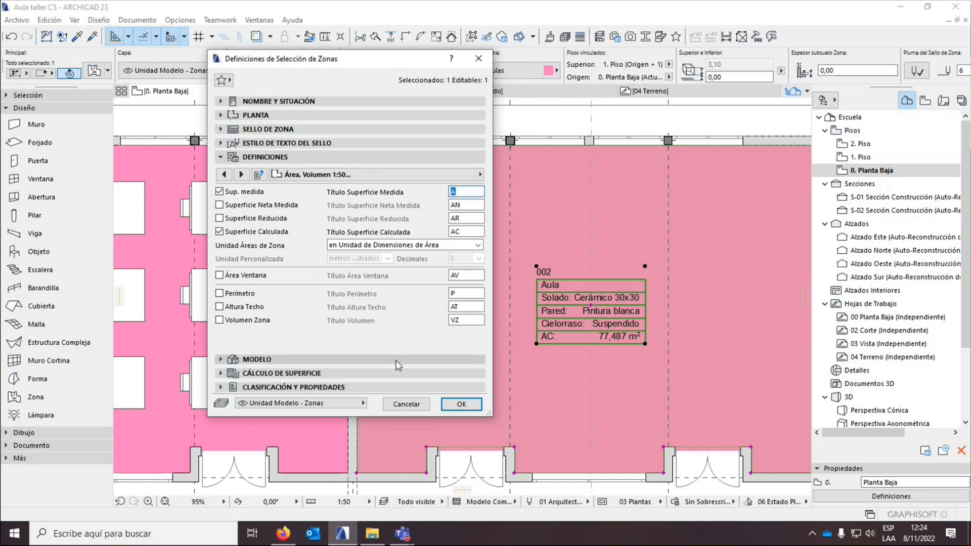
double_click(466, 231)
text(Sup. media)
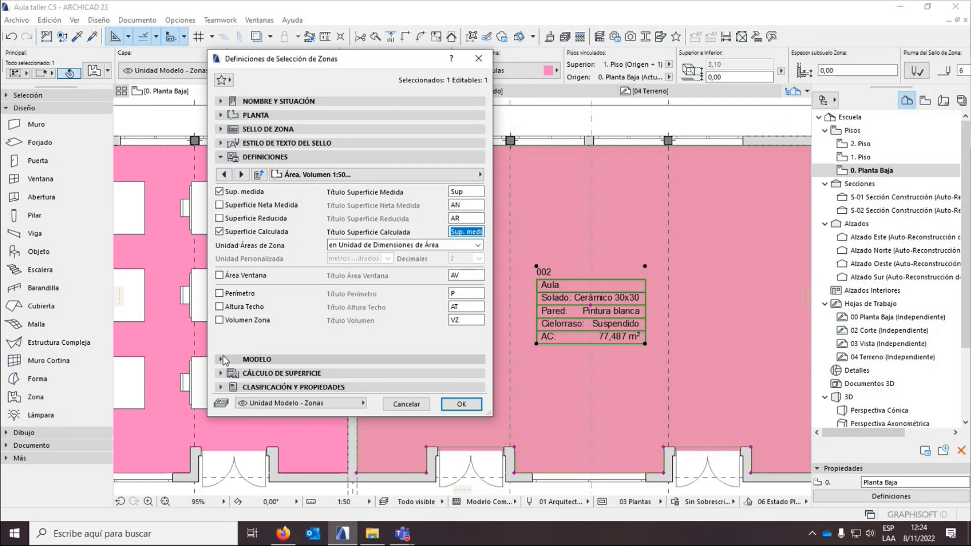
Turn on the reduction of zone 002's area by 50% and apply the settings.
click(221, 374)
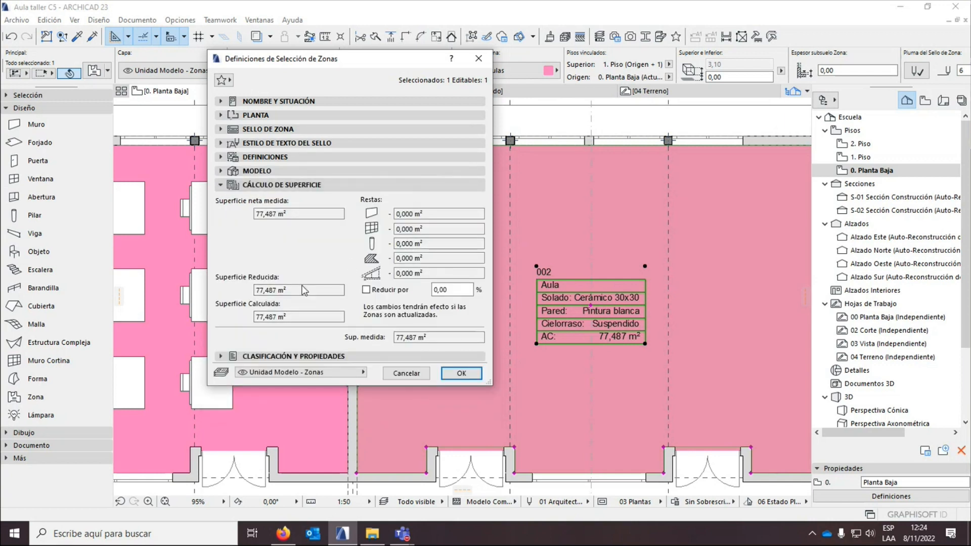
click(367, 290)
text(50)
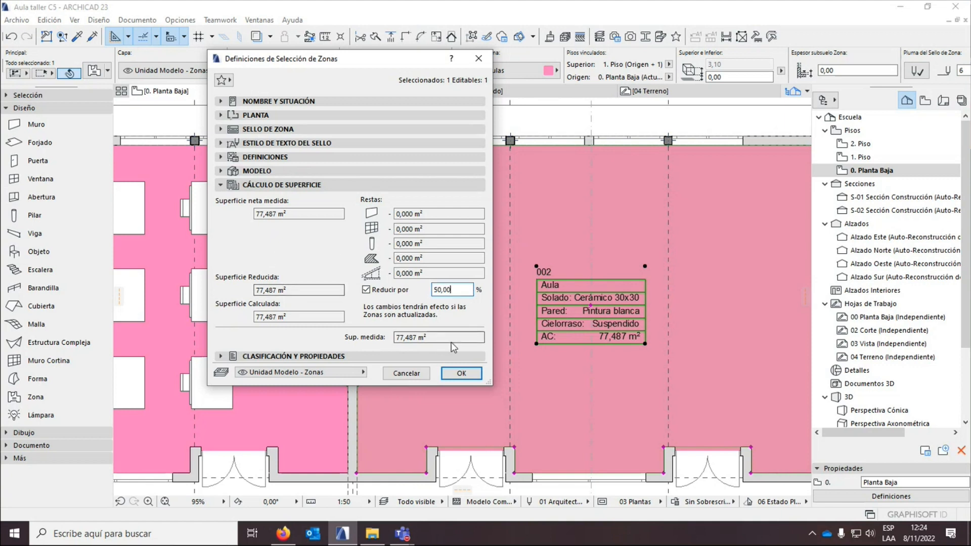
key(Return)
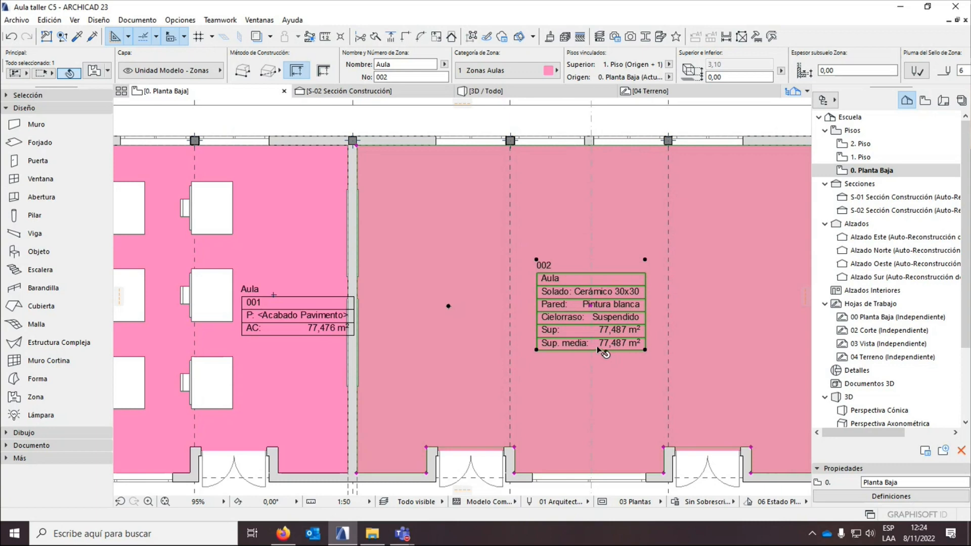
Zoom to the selected zone 002 from the Update Zones dialog.
middle_drag(600, 349, 524, 309)
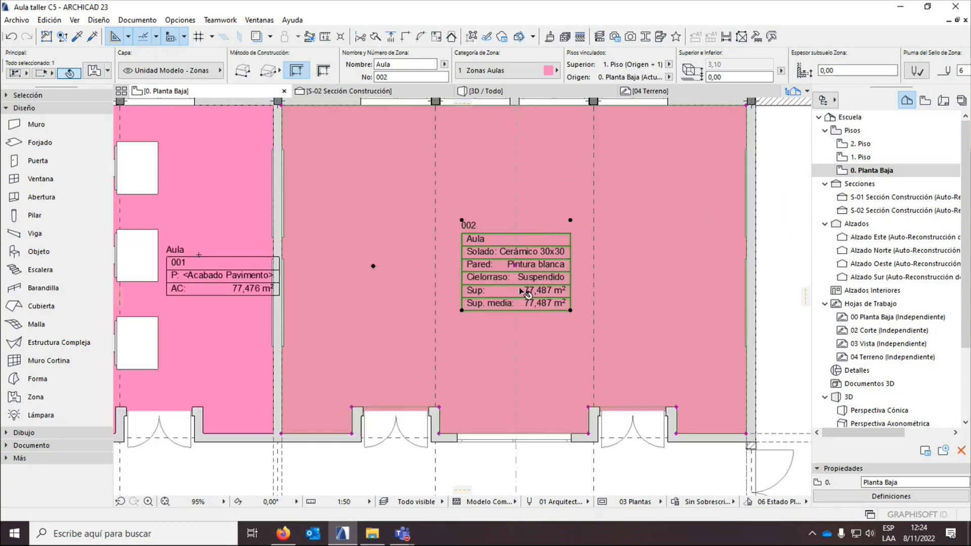
scroll(525, 365, down, 1)
scroll(528, 282, up, 1)
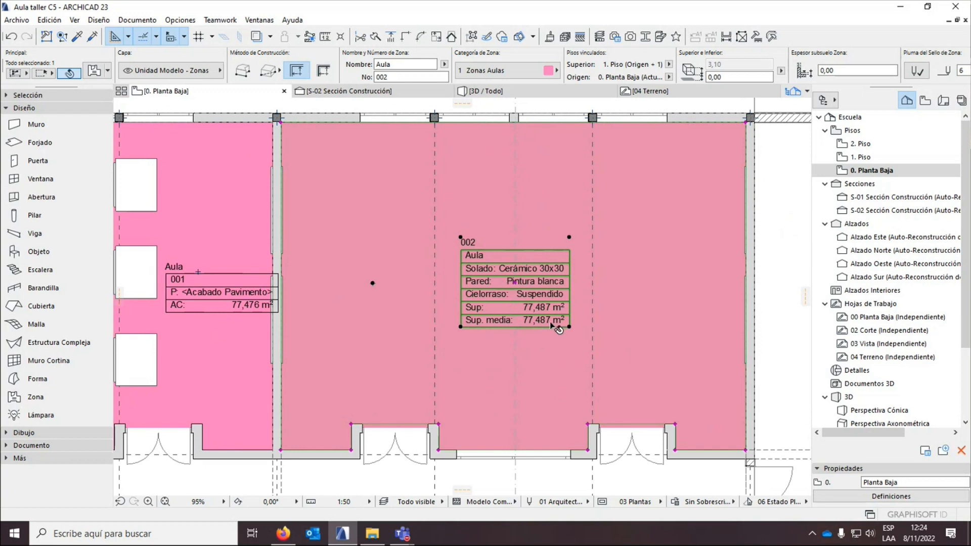
click(94, 23)
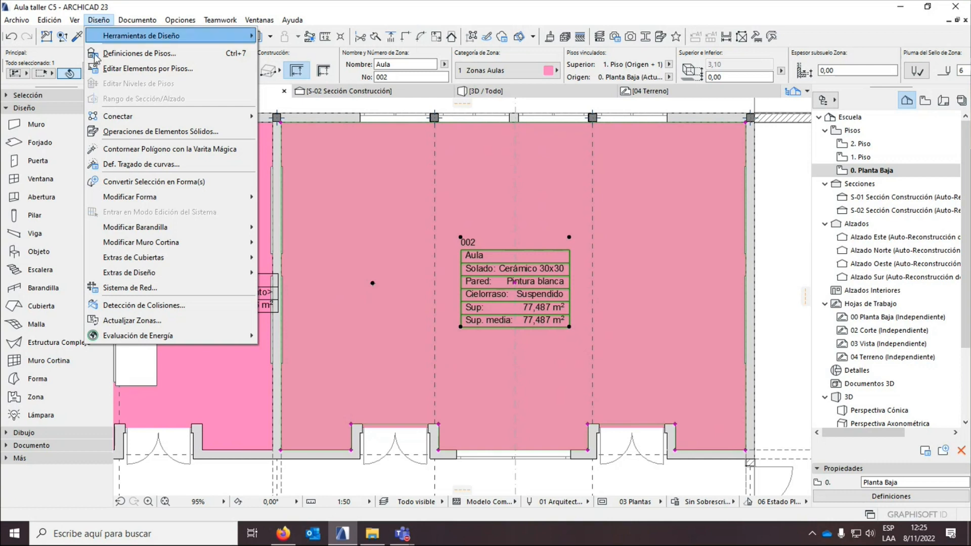
click(123, 321)
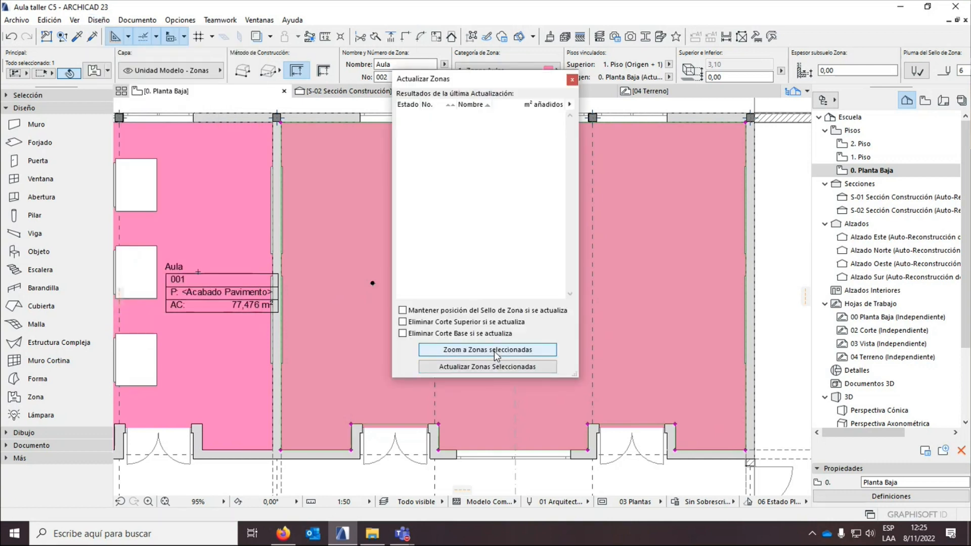
click(487, 350)
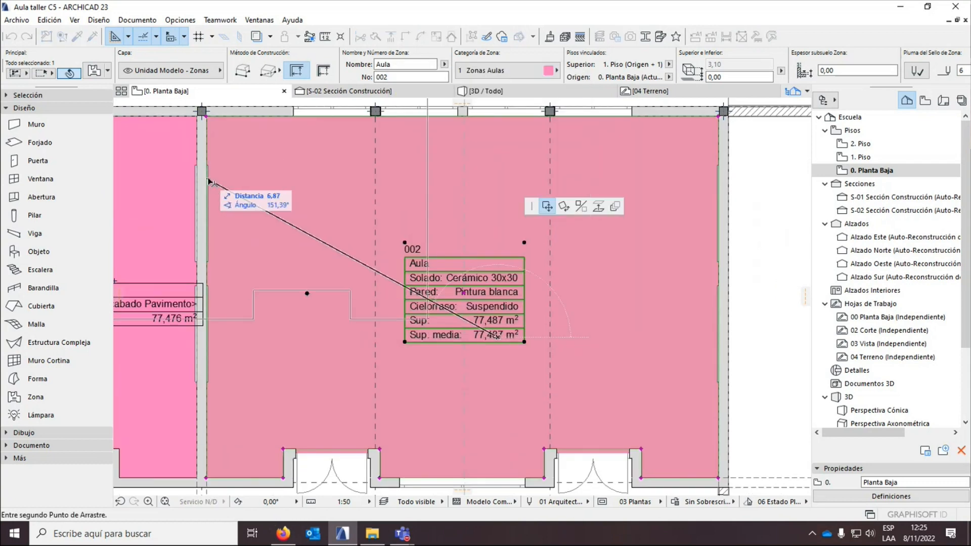
Update the selected zone 002 so its calculated area applies the reduction, and close the Update Zones dialog.
click(74, 20)
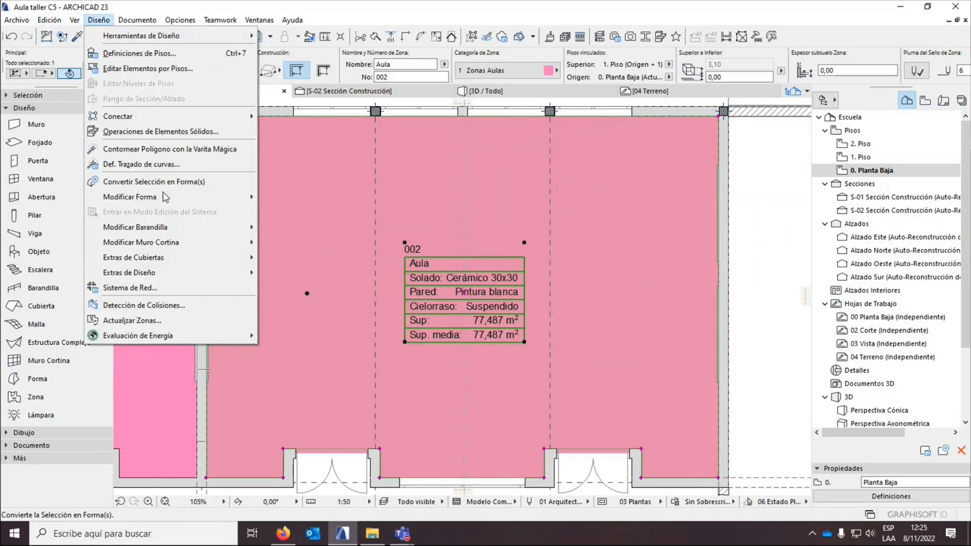
click(185, 320)
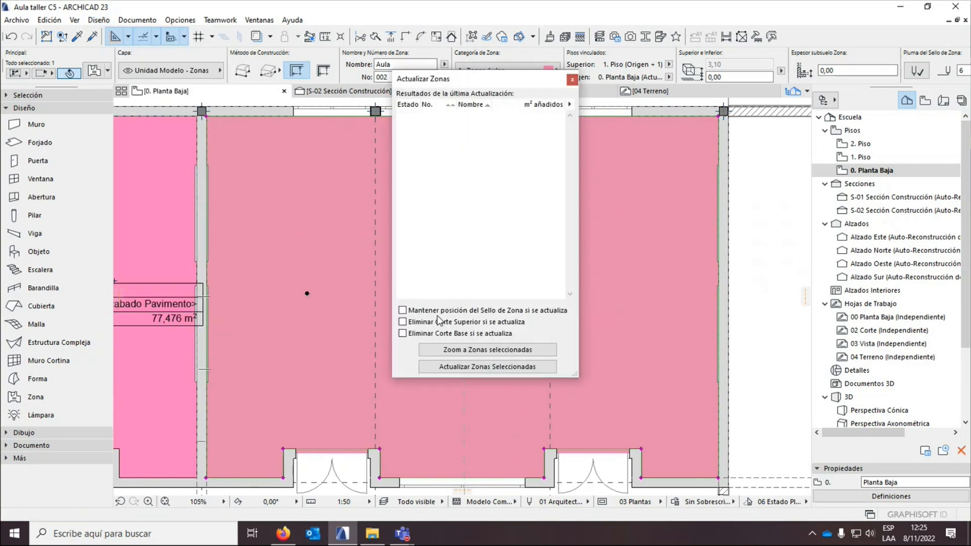
click(497, 367)
click(572, 80)
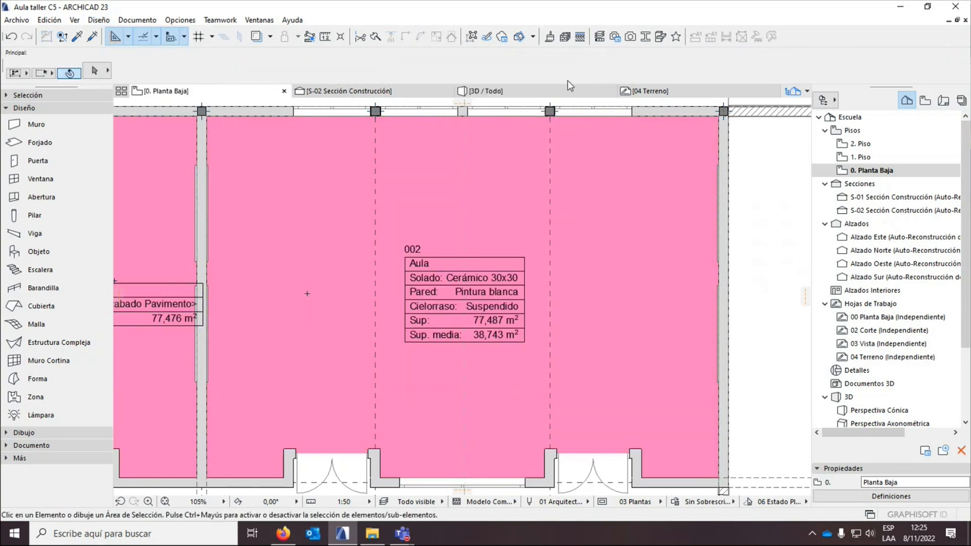
Set up a new zone with category 6 Circulación and the name "Semi cubierto".
scroll(443, 369, up, 2)
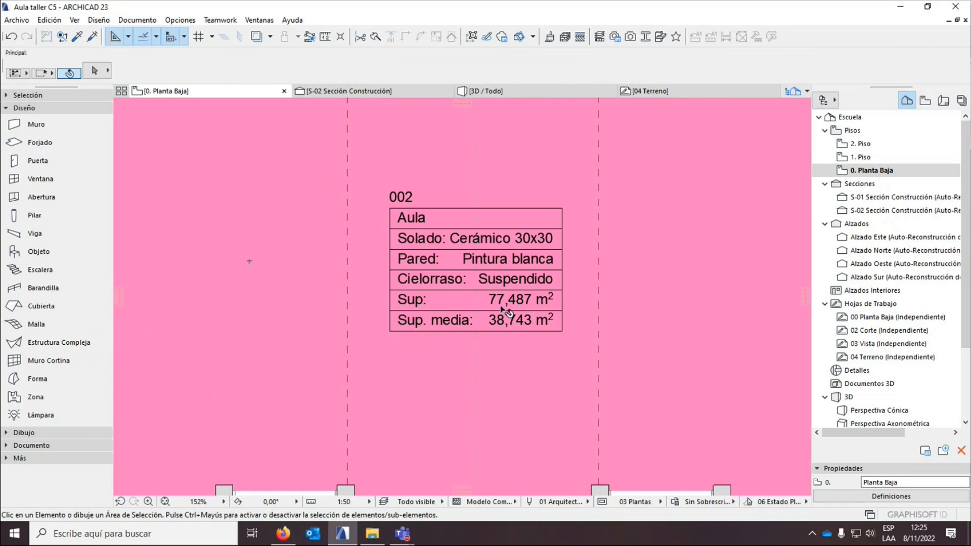
scroll(567, 304, down, 4)
scroll(541, 316, up, 4)
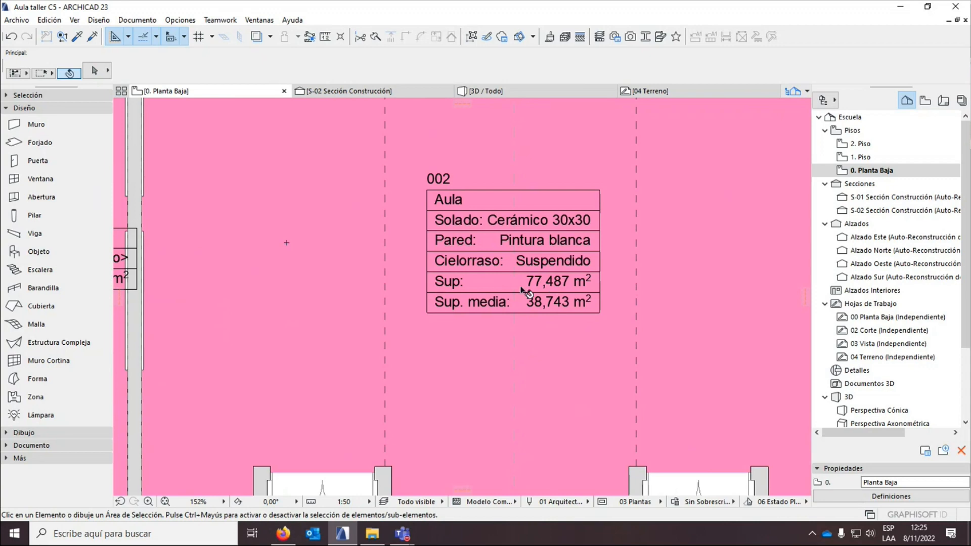
scroll(629, 305, down, 4)
scroll(571, 288, up, 2)
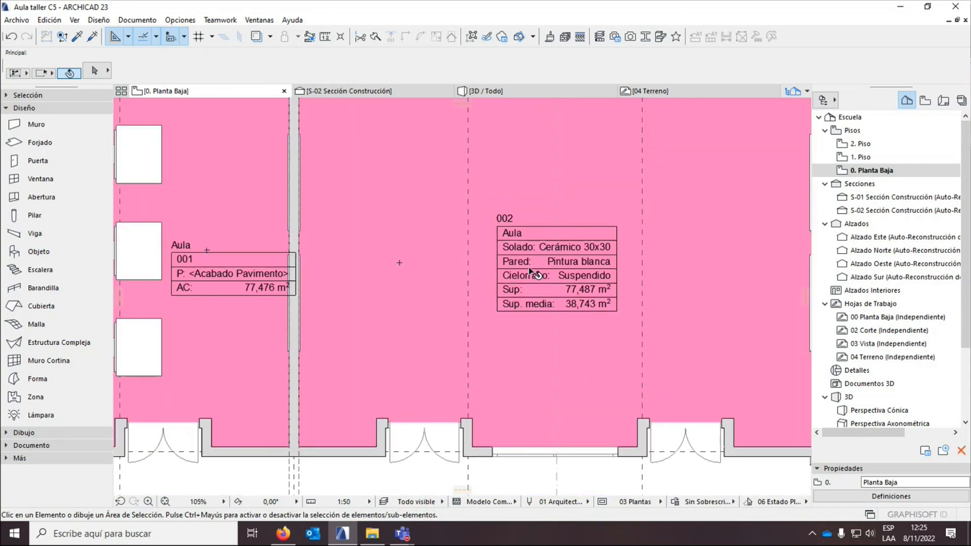
scroll(570, 288, down, 3)
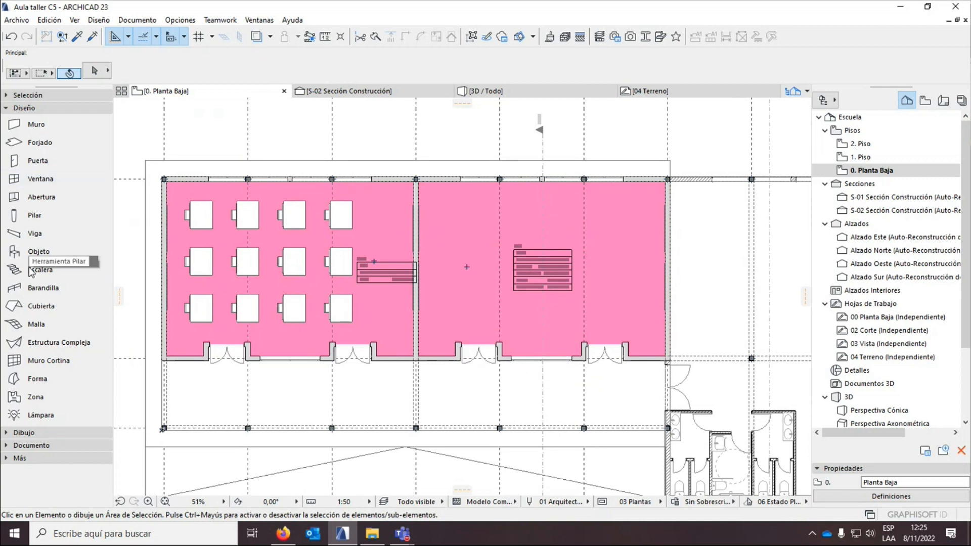
click(25, 398)
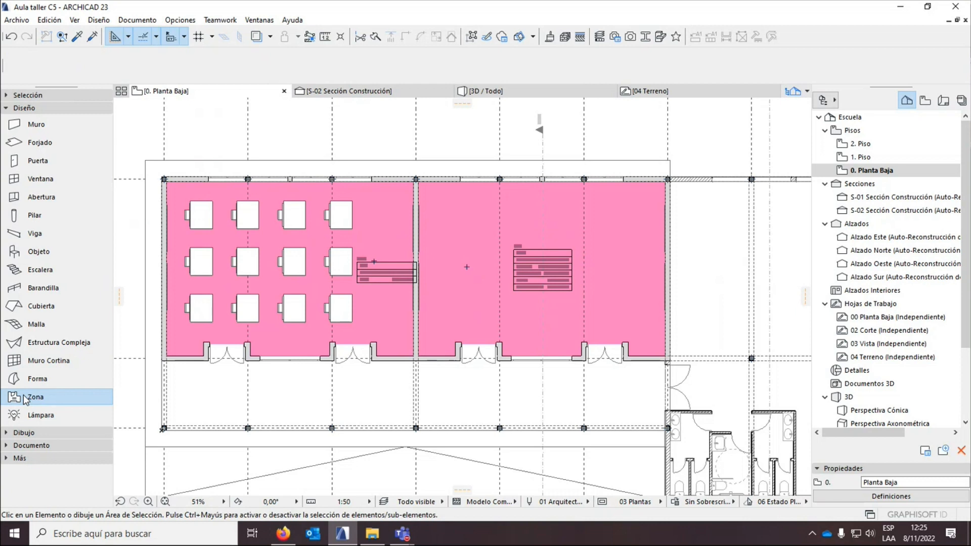
click(511, 70)
click(594, 133)
click(405, 65)
text(Se)
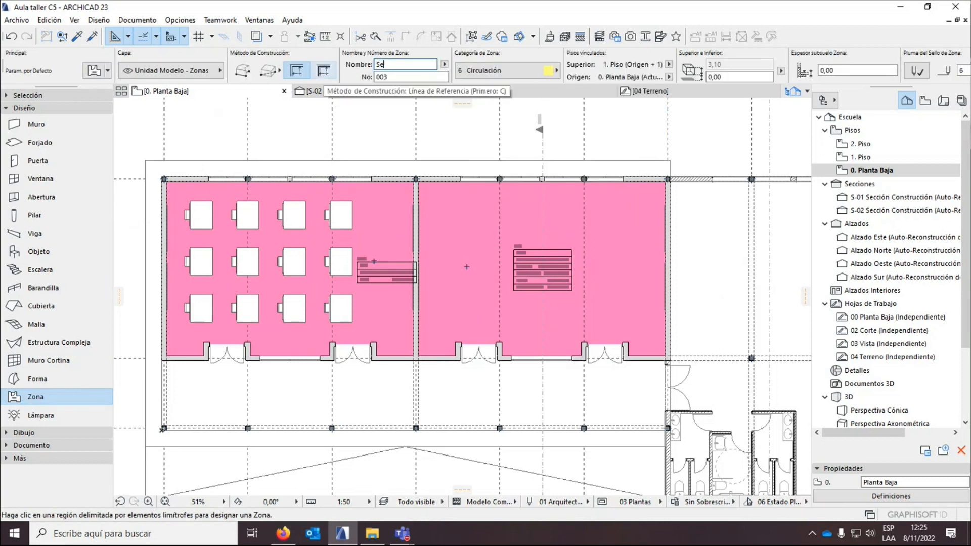
text(mi cubierto)
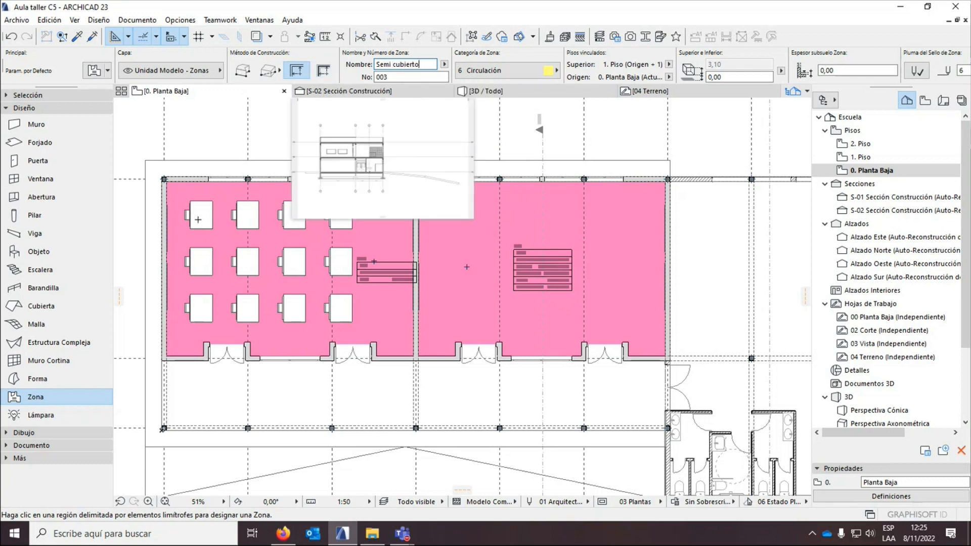
Draw a rectangular zone over the gallery below both classrooms, from the outer wall corner to the column by the toilets, and place its stamp inside.
click(271, 74)
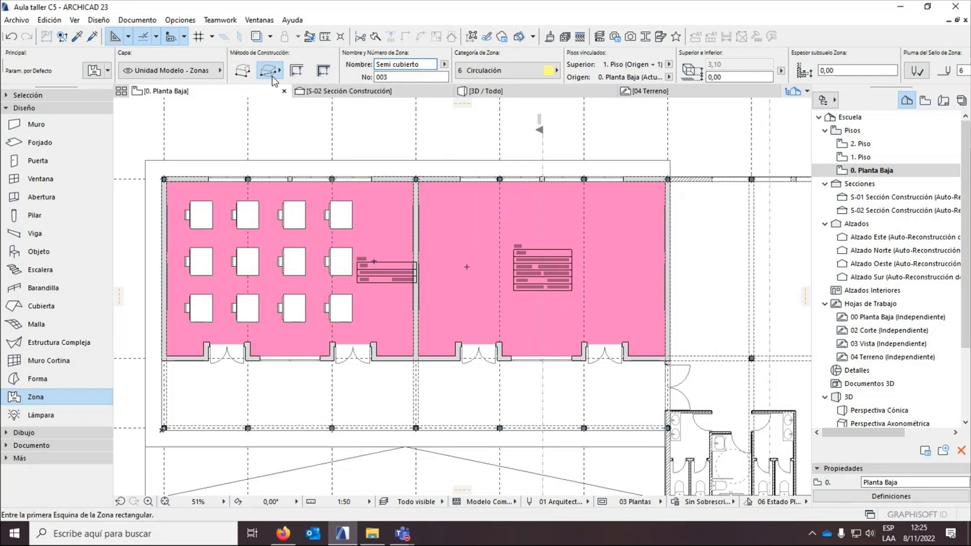
scroll(161, 363, up, 4)
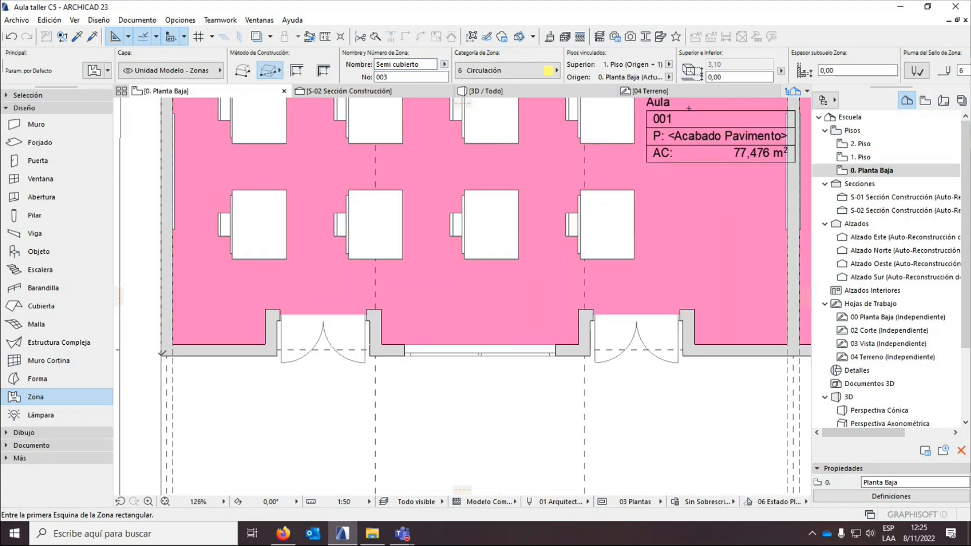
click(162, 353)
scroll(162, 353, down, 4)
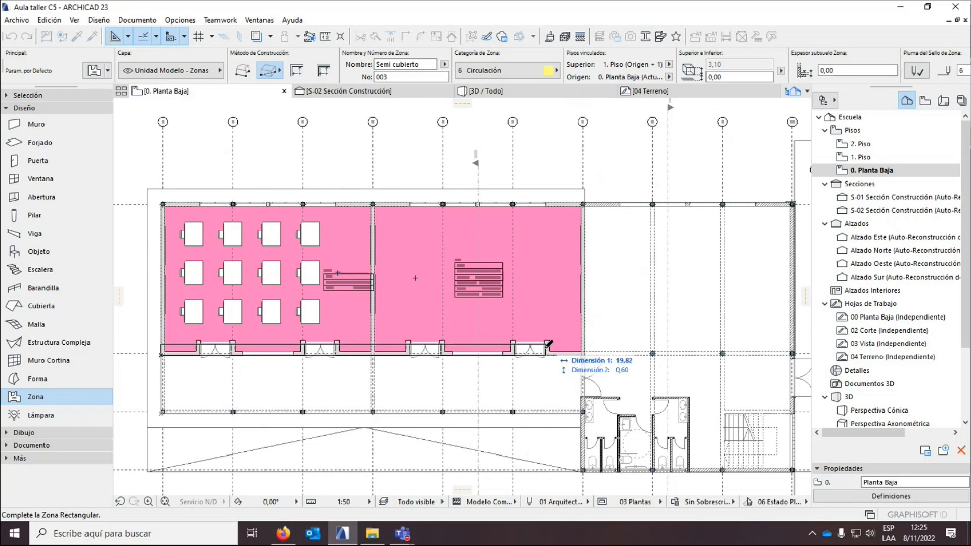
click(548, 347)
scroll(579, 354, up, 9)
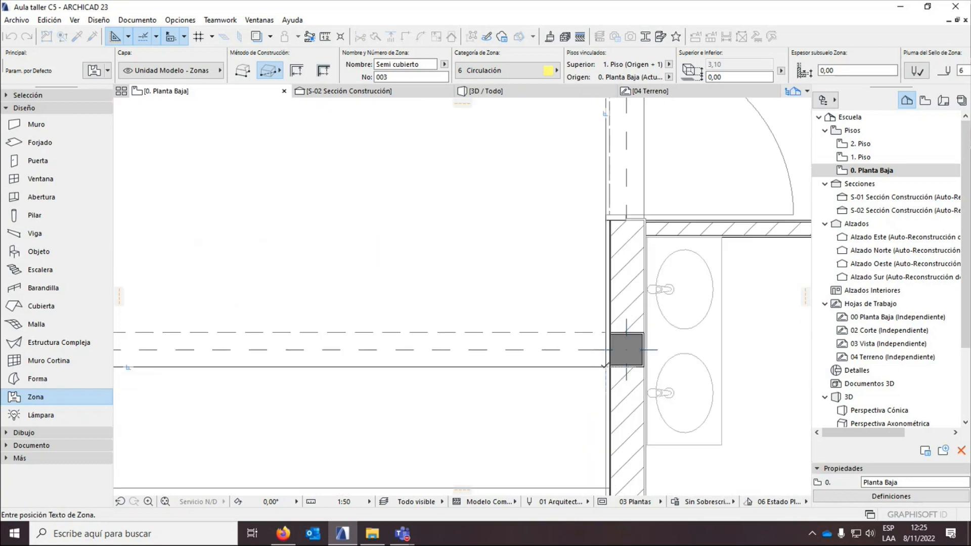
scroll(578, 337, down, 8)
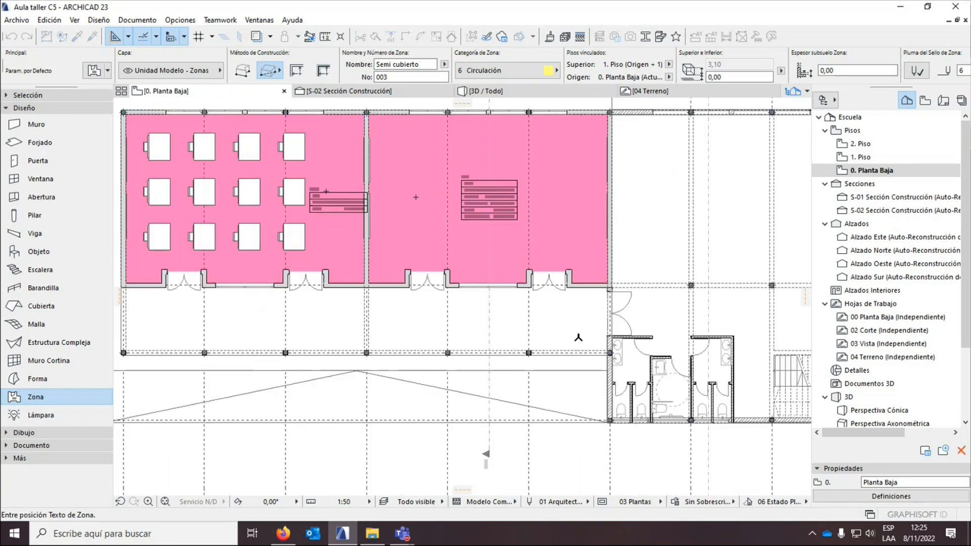
scroll(578, 338, down, 1)
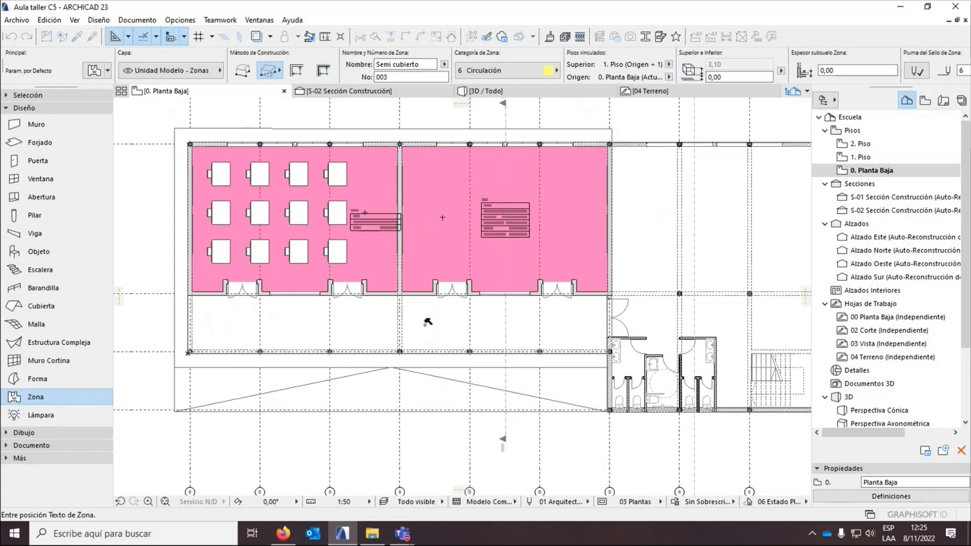
click(427, 322)
scroll(427, 324, up, 4)
click(421, 338)
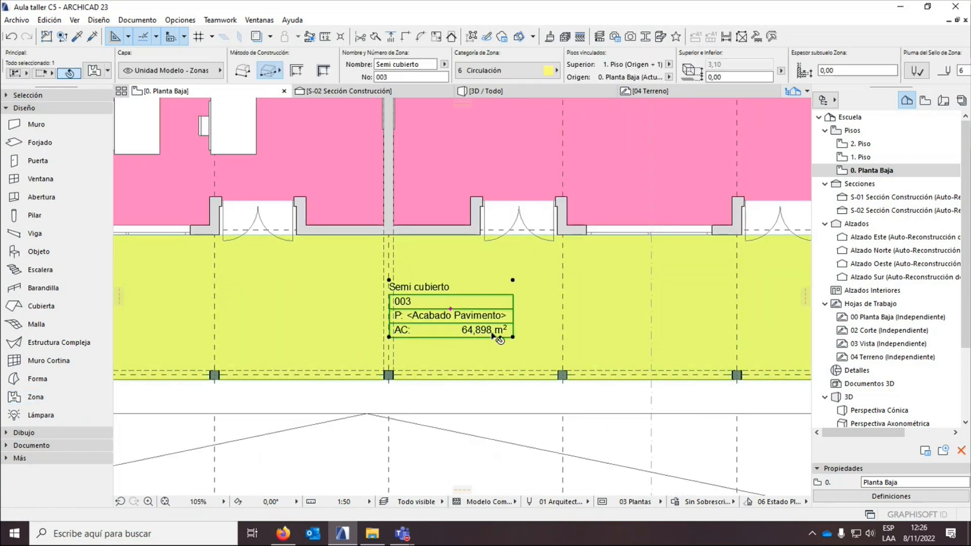
Turn on the reduction of the Semi cubierto zone's area by 50% and apply the settings.
scroll(480, 340, down, 3)
scroll(480, 339, up, 2)
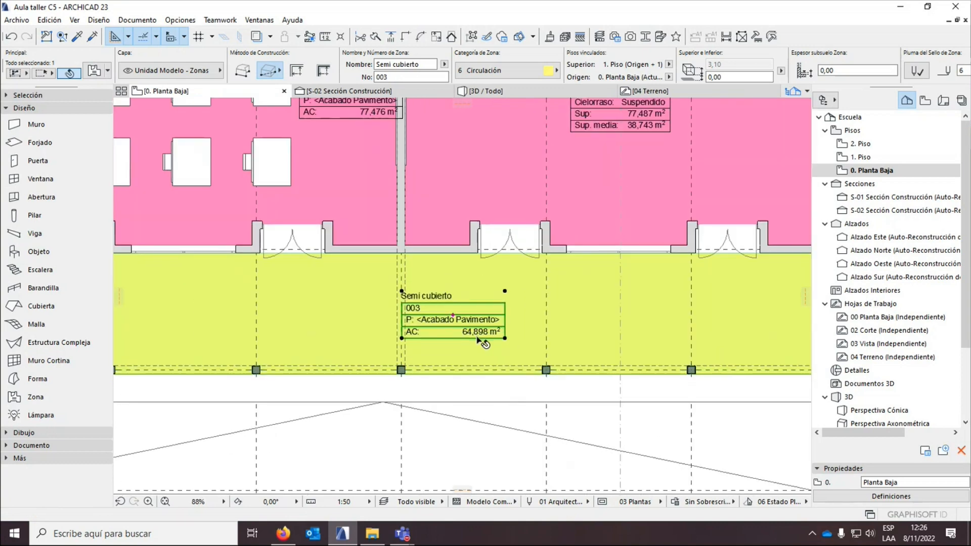
scroll(481, 340, down, 1)
key(Escape)
click(432, 320)
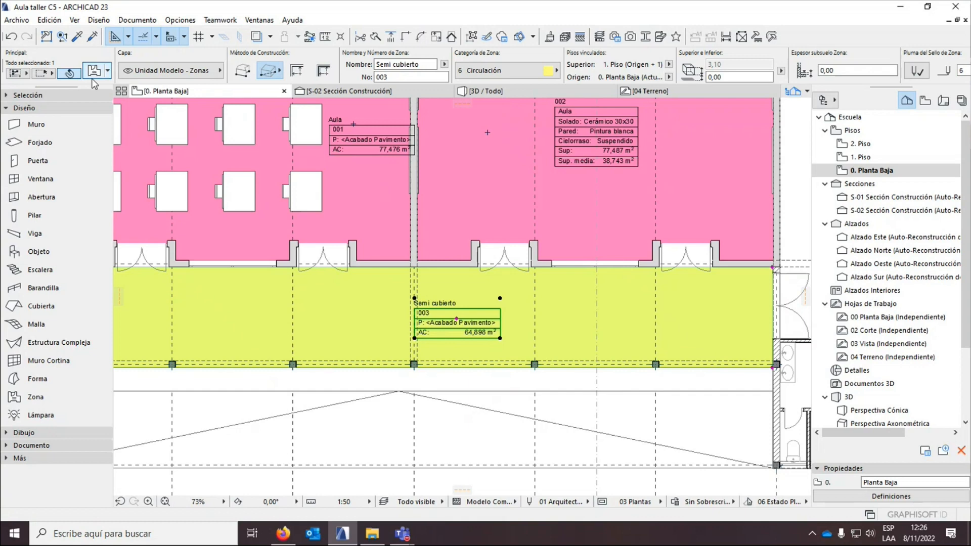
click(92, 78)
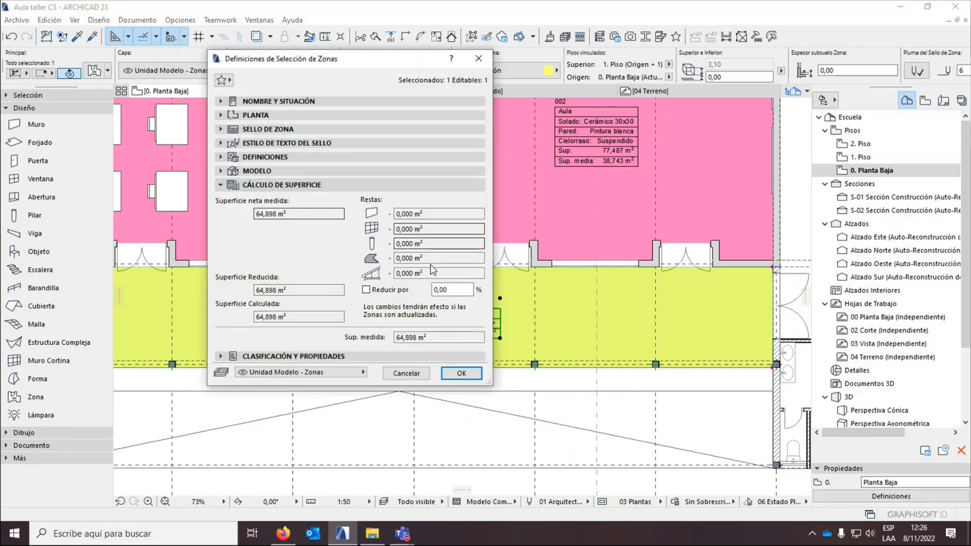
drag(449, 291, 390, 306)
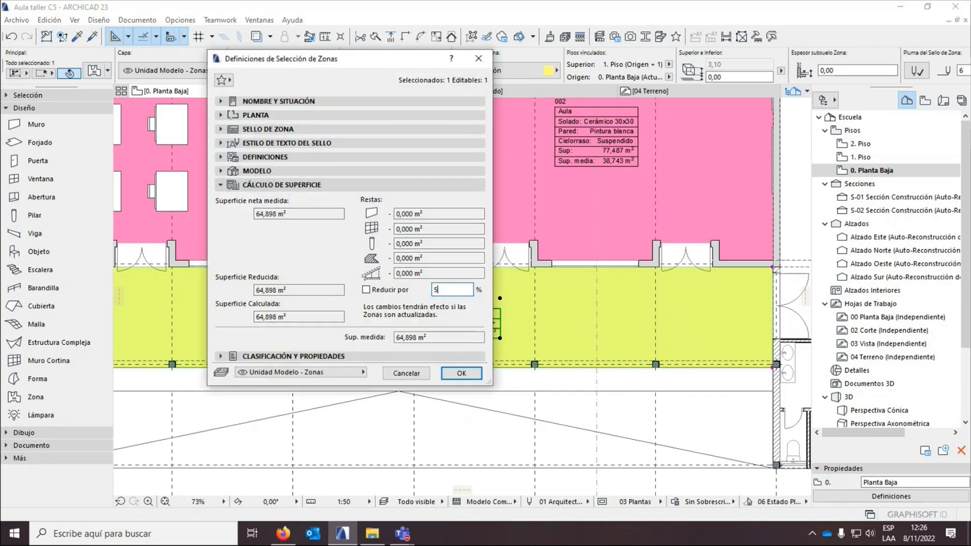
click(366, 290)
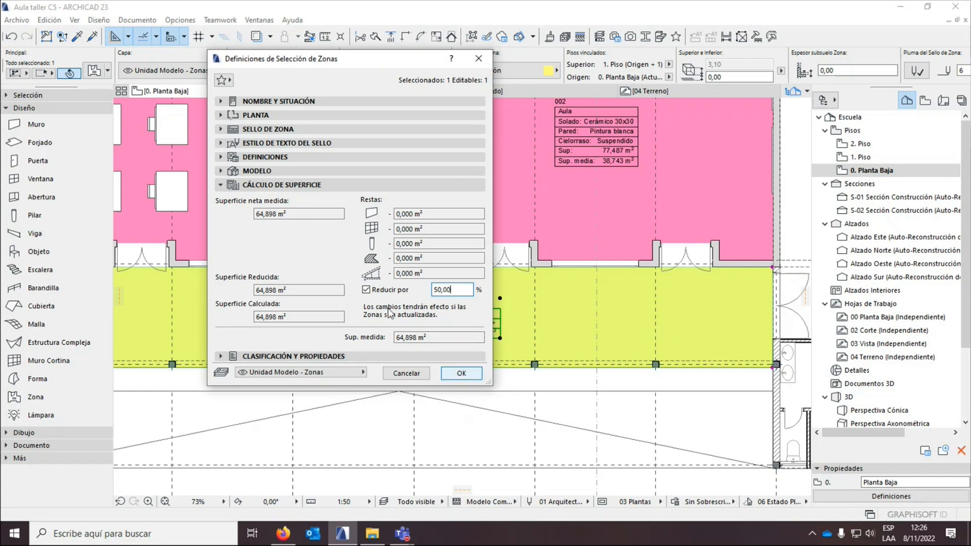
click(455, 375)
Update the selected Semi cubierto zone so its stamp area is recalculated, and close the Update Zones dialog.
scroll(469, 358, up, 4)
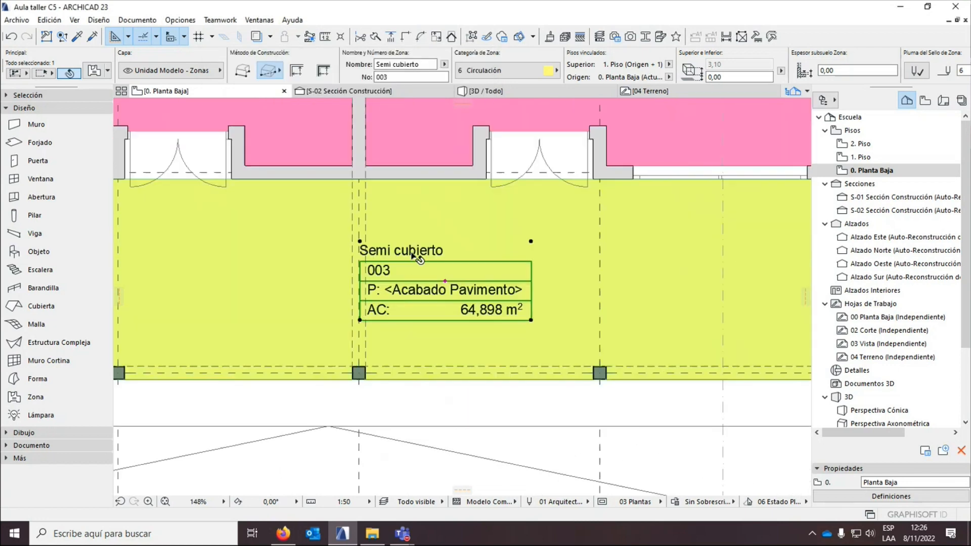
click(99, 20)
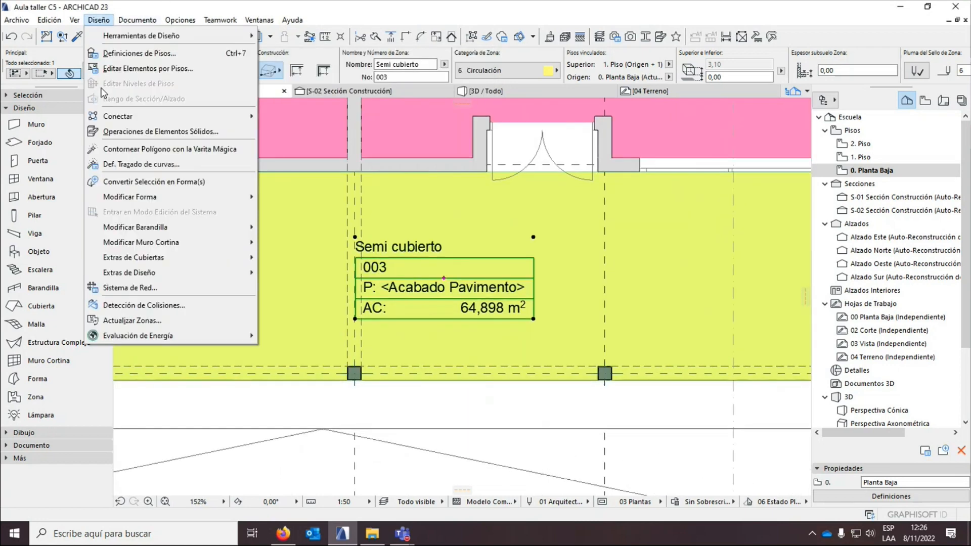
click(152, 322)
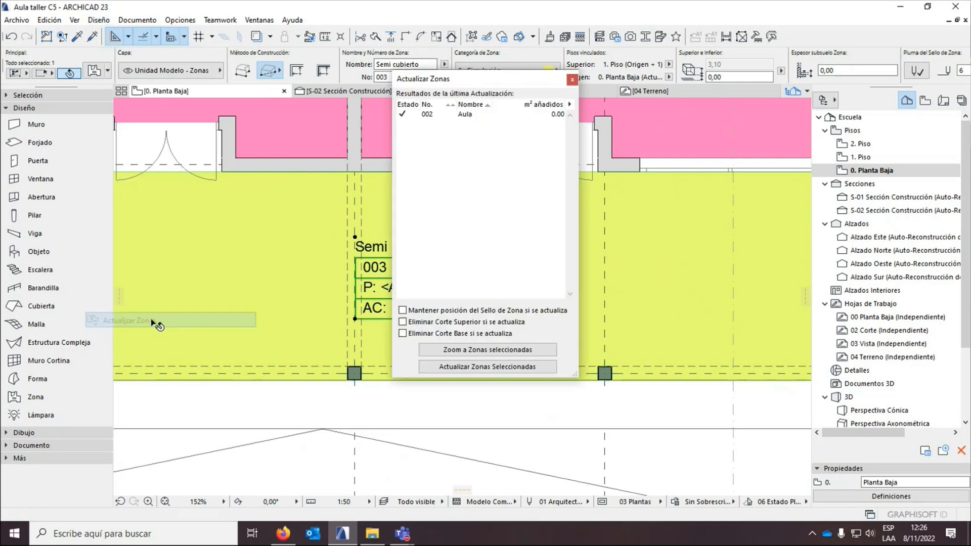
click(461, 368)
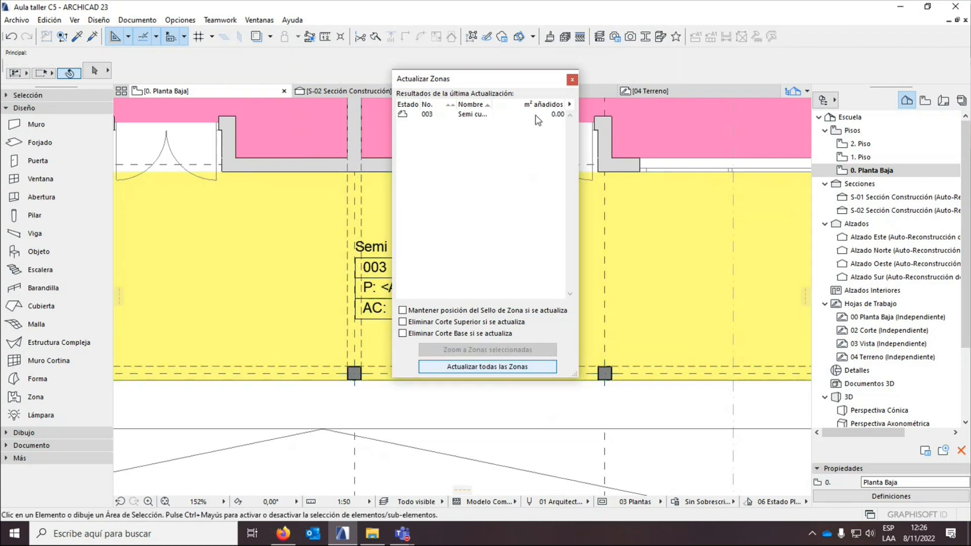
click(572, 79)
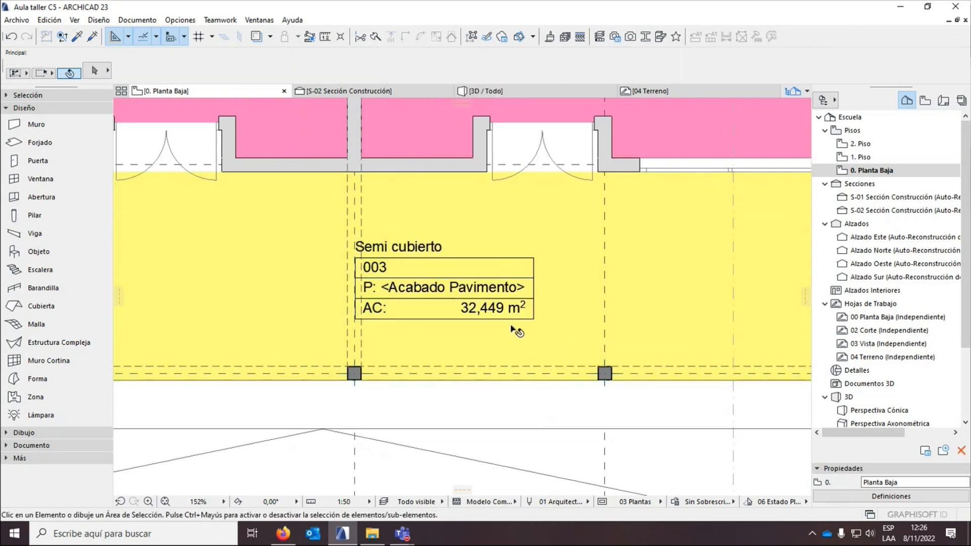
Hide the calculated area (Superficie Calculada) in the 1:50 stamp of the classroom 002 zone and apply the settings.
scroll(503, 327, down, 5)
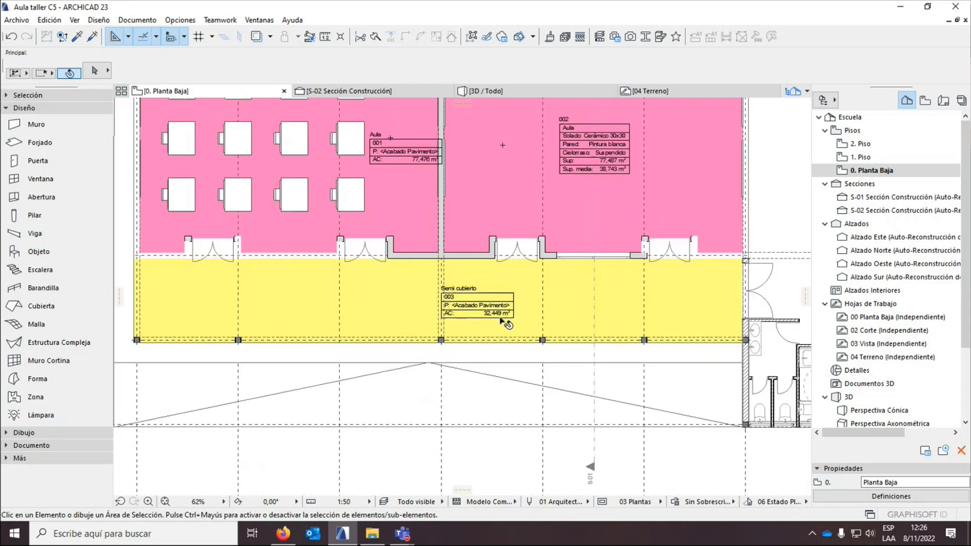
scroll(499, 293, up, 5)
scroll(455, 364, down, 2)
scroll(460, 344, down, 3)
click(479, 166)
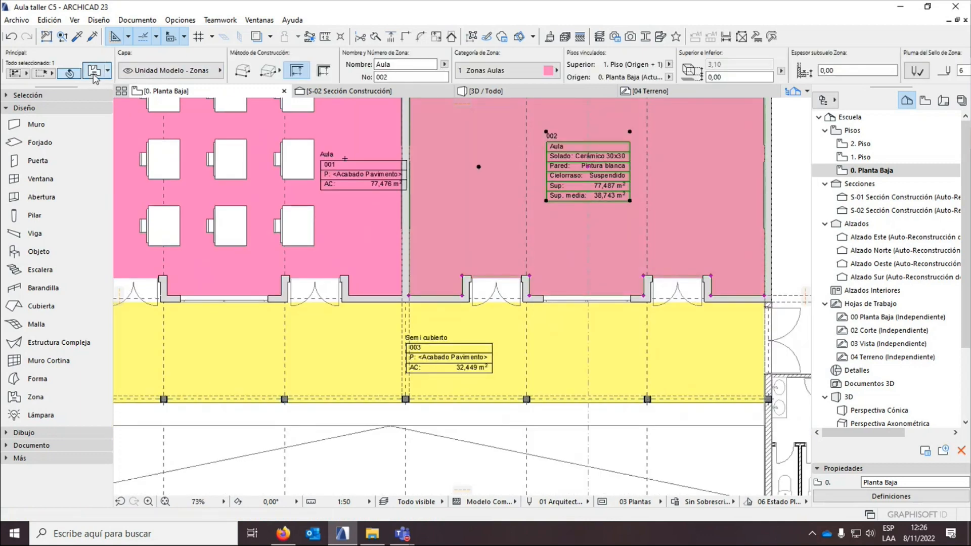
double_click(440, 256)
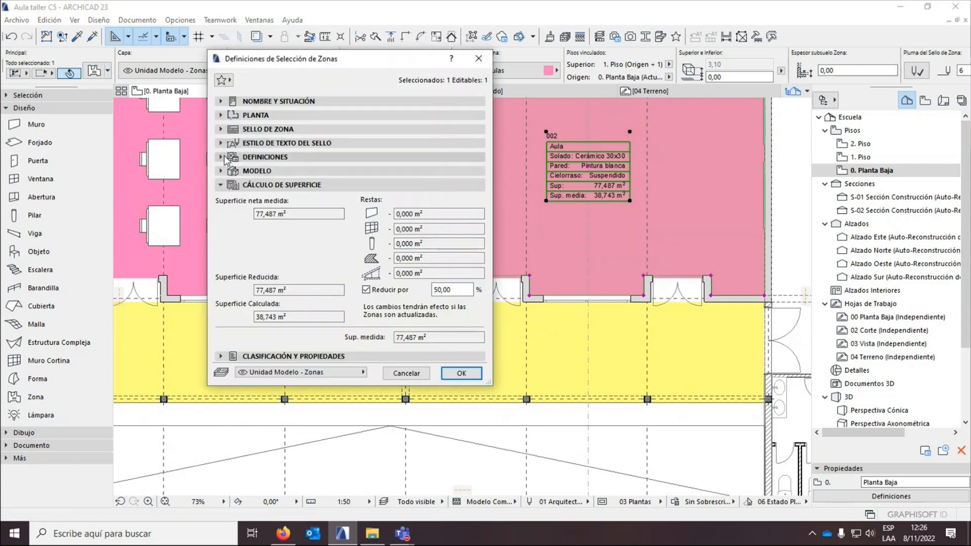
click(255, 157)
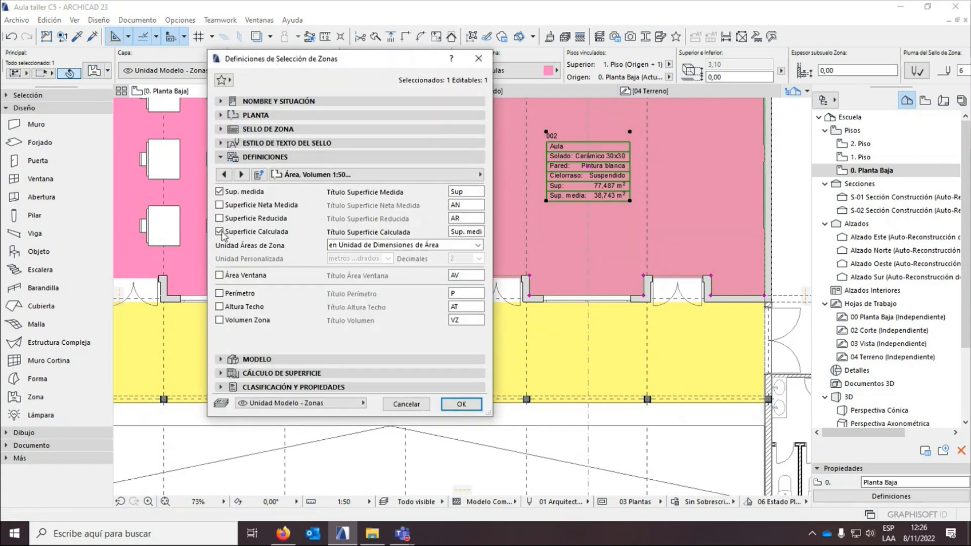
click(220, 232)
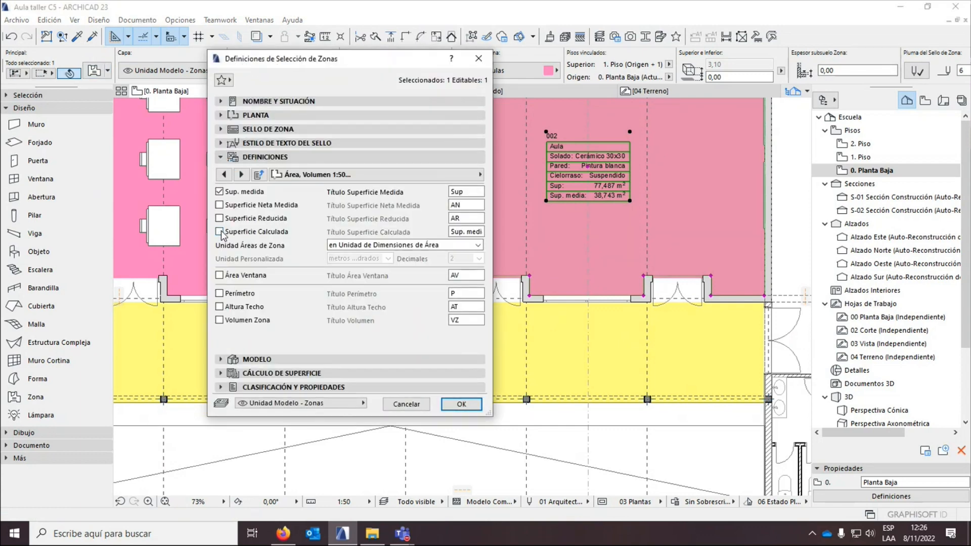
click(455, 406)
Set the calculated area title in the Semi cubierto zone's 1:50 stamp to "Sup. media", apply it and deselect the zone.
scroll(449, 380, up, 3)
click(452, 359)
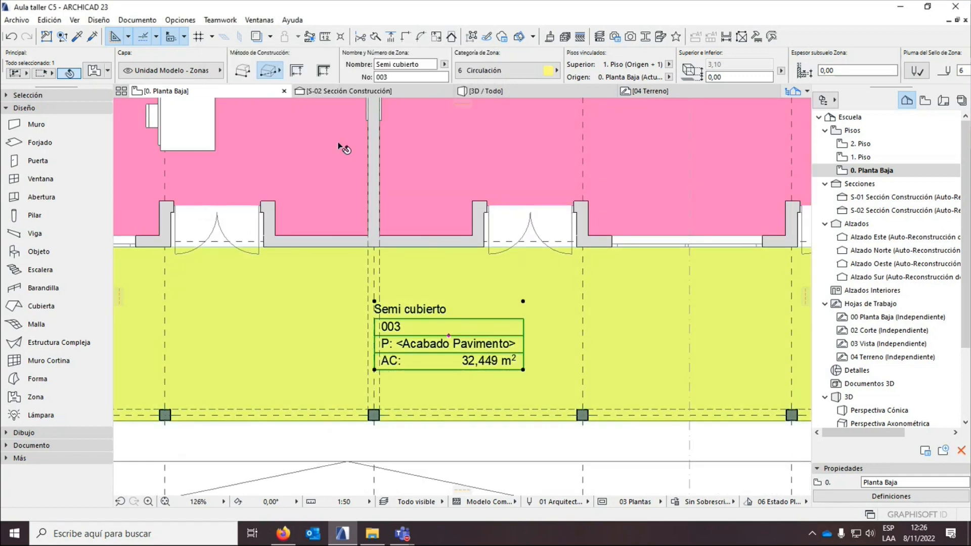
click(94, 70)
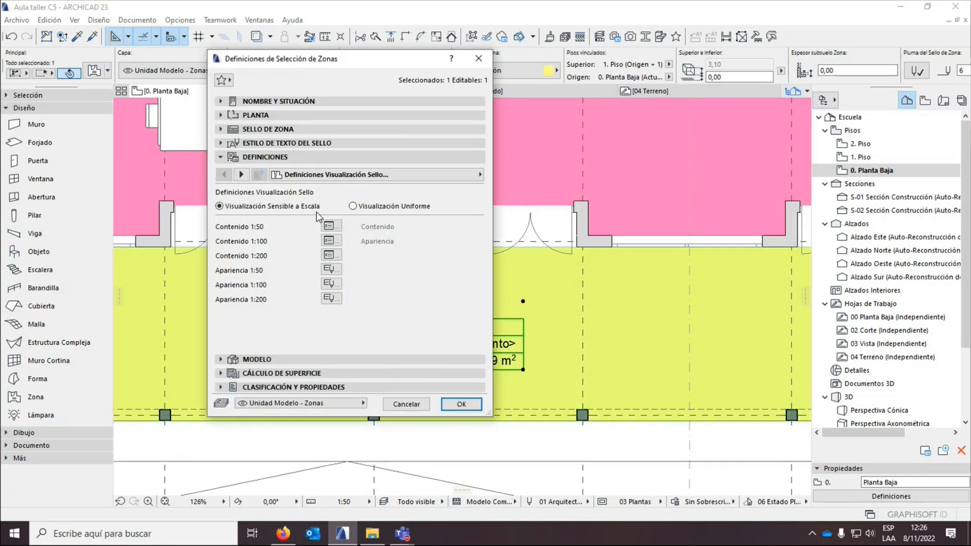
click(332, 226)
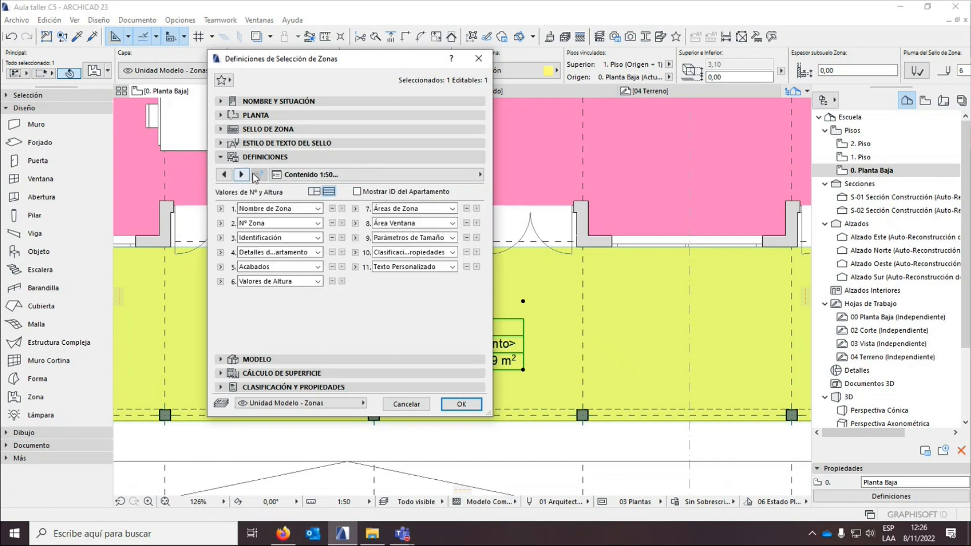
click(241, 175)
click(242, 175)
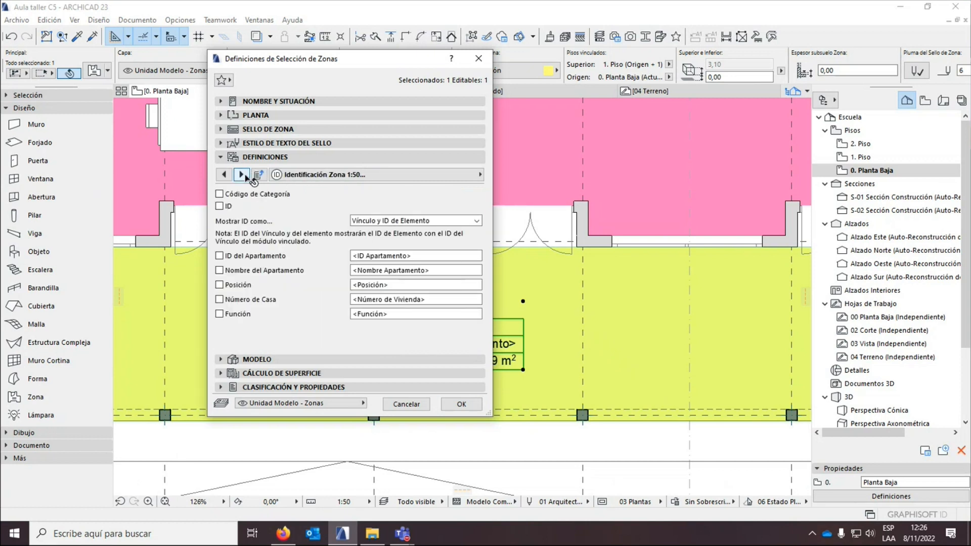
click(242, 174)
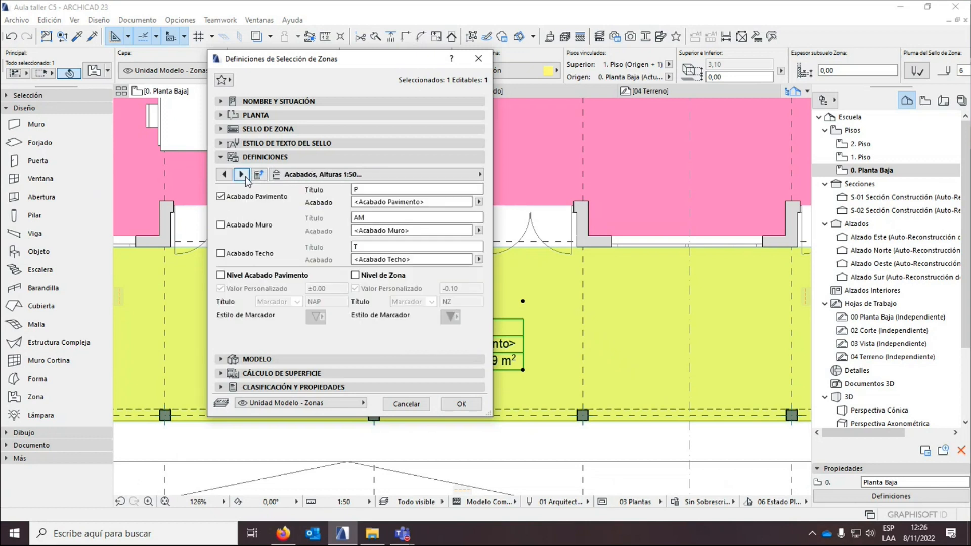
click(241, 175)
drag(463, 232, 421, 233)
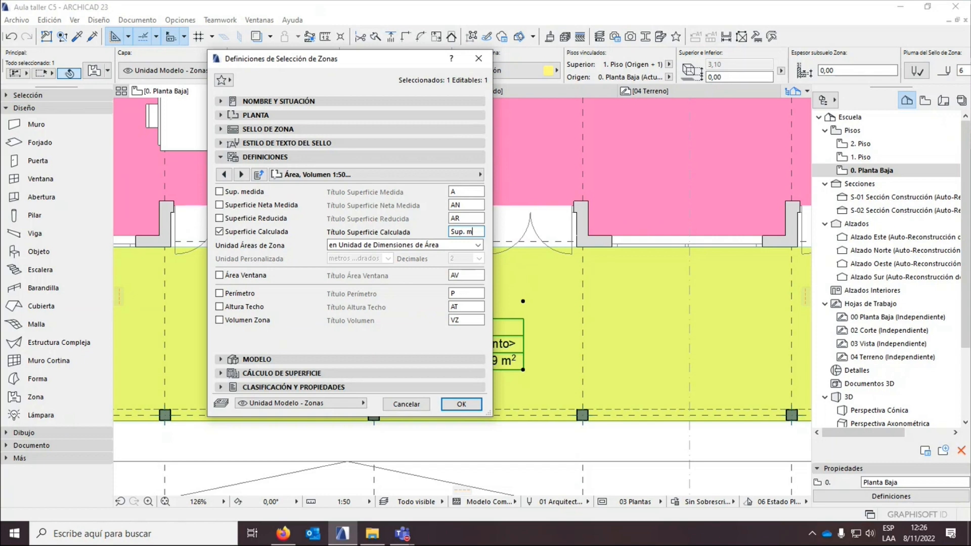
key(Return)
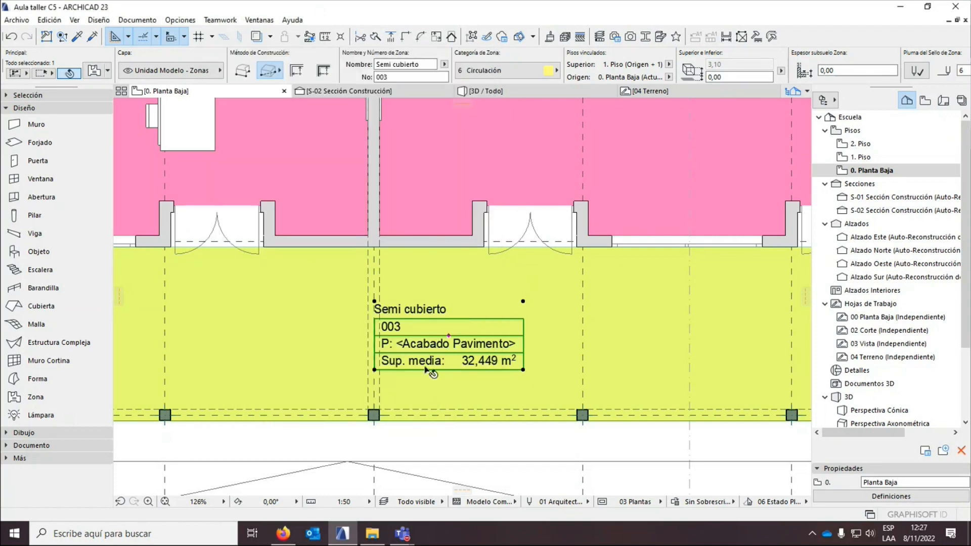
key(Escape)
Examine the stamps of the gallery zone and both classroom zones on the plan.
scroll(429, 371, up, 4)
scroll(434, 358, down, 1)
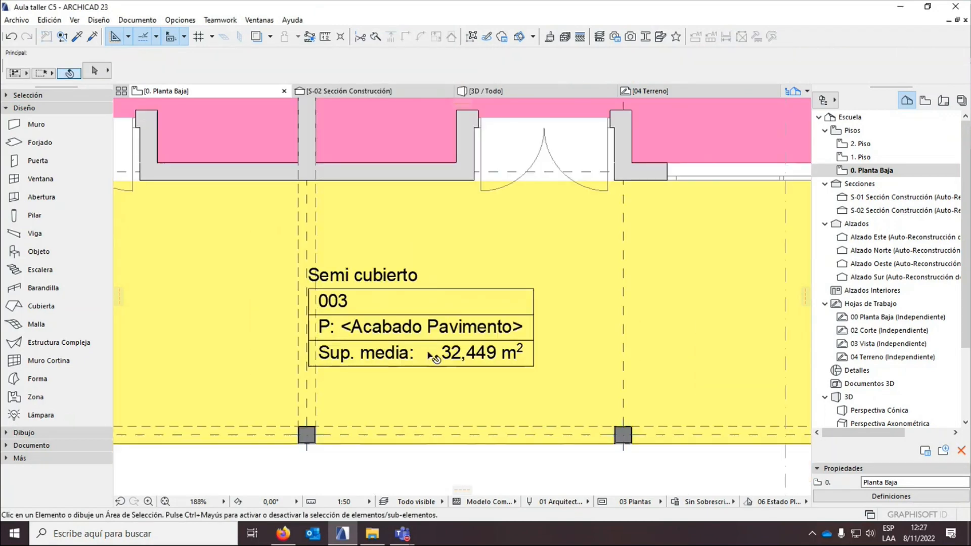
scroll(434, 356, down, 2)
scroll(429, 327, up, 1)
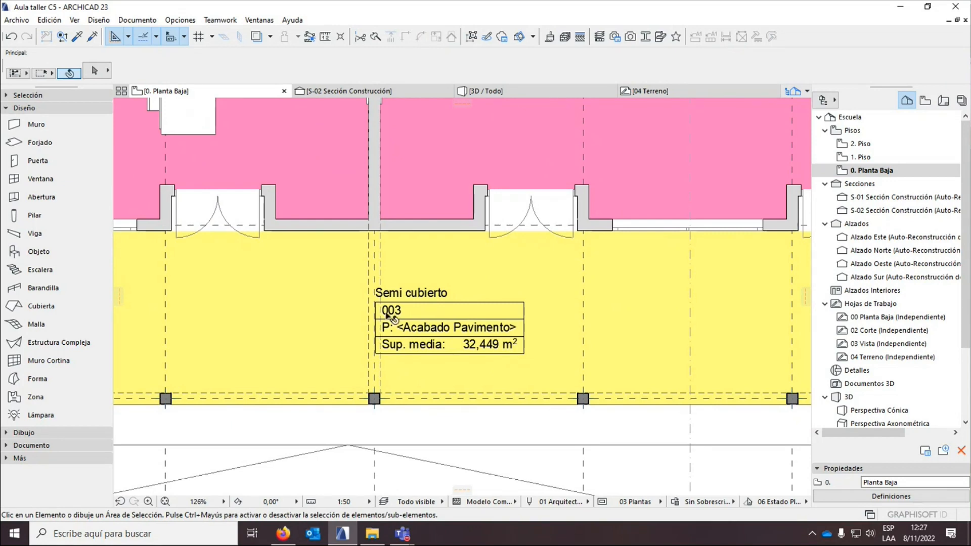
scroll(419, 344, down, 3)
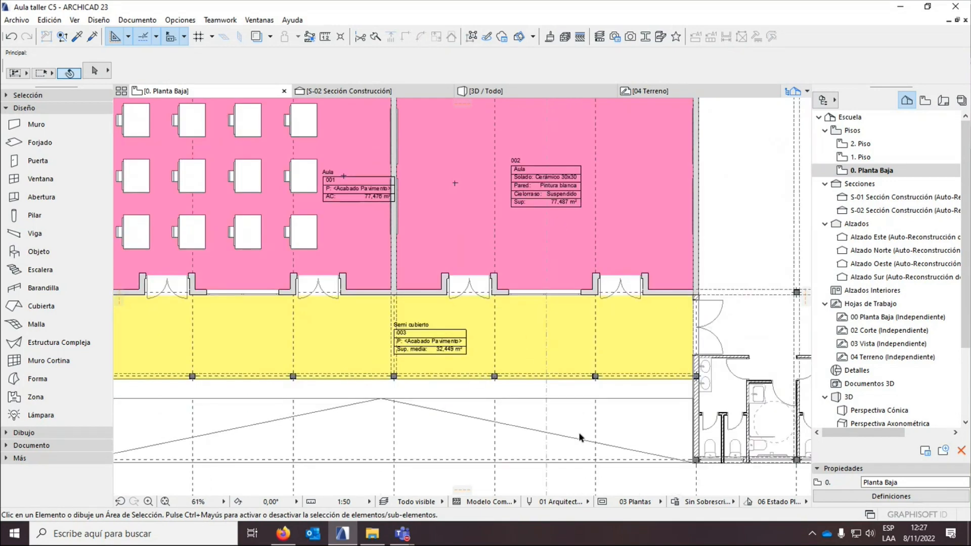
scroll(529, 284, down, 1)
scroll(527, 282, up, 3)
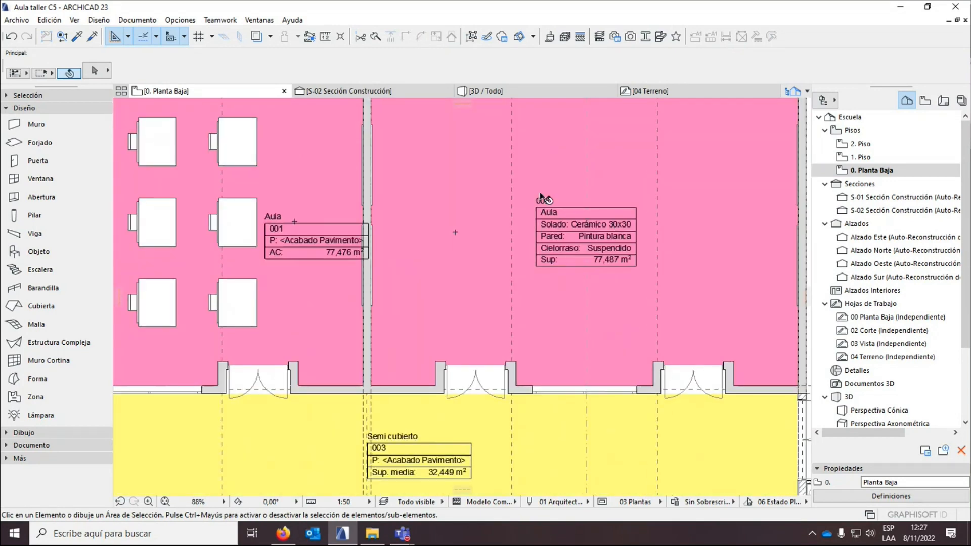
scroll(652, 276, down, 3)
scroll(652, 276, up, 2)
scroll(651, 276, down, 2)
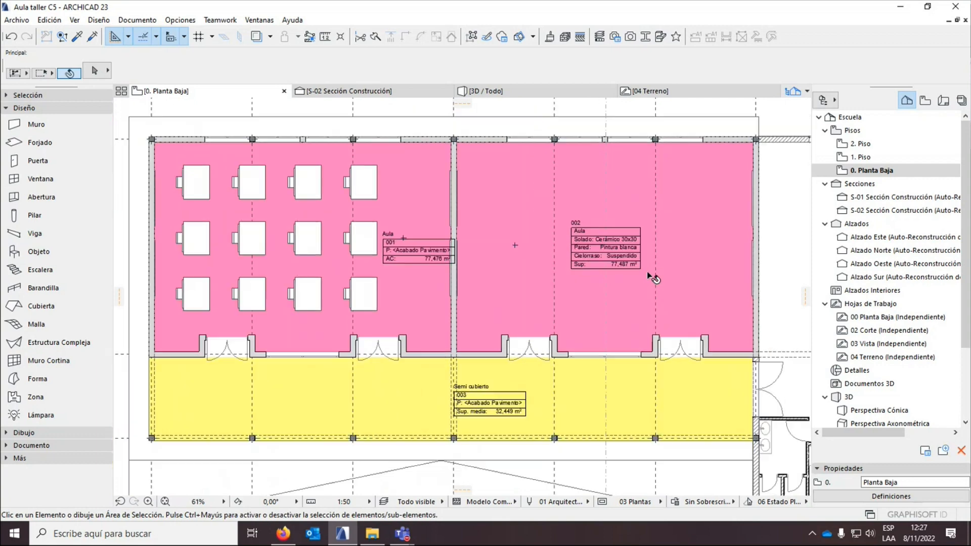
scroll(604, 237, up, 2)
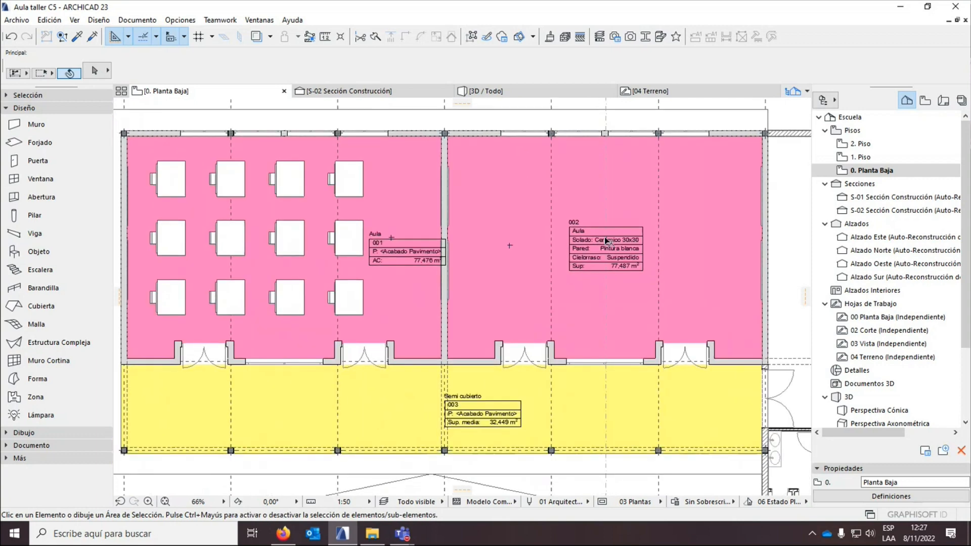
Review the 1:100 stamp contents of the classroom 002 zone, including basic data, finishes and areas, and close its settings without changes.
click(562, 250)
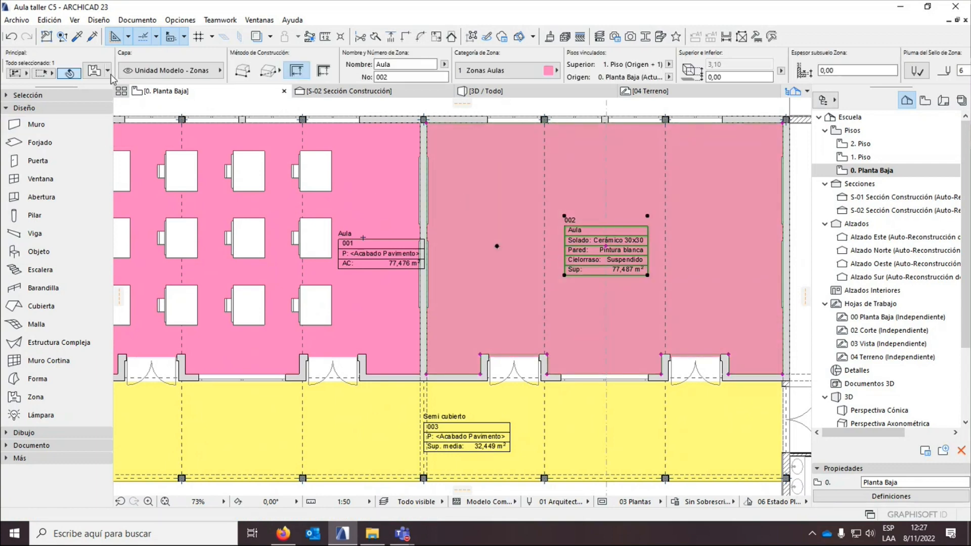
click(94, 70)
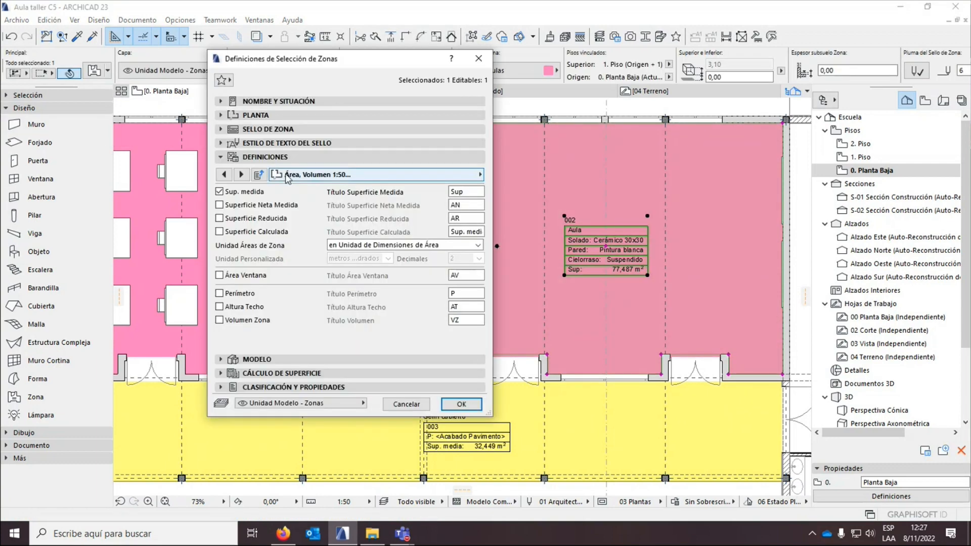
click(224, 175)
click(224, 174)
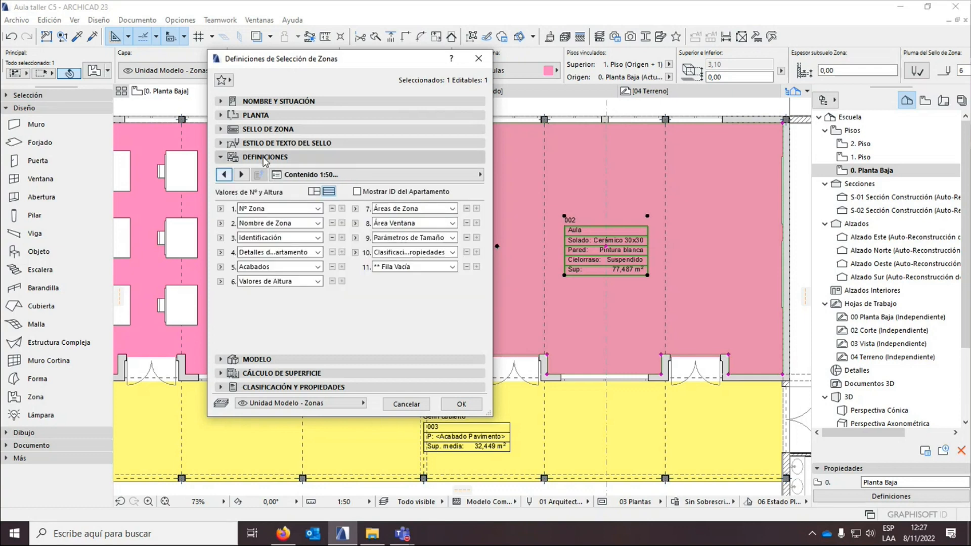
click(224, 174)
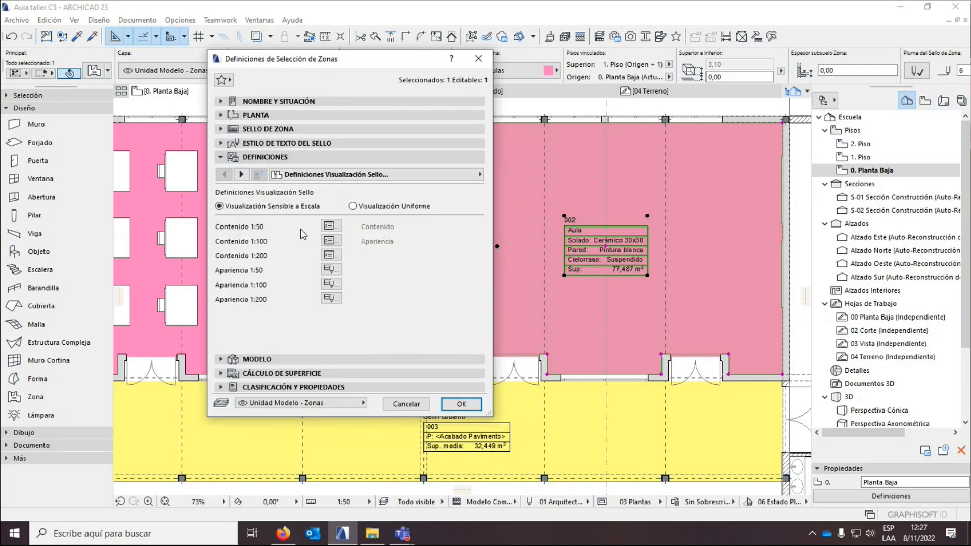
click(331, 241)
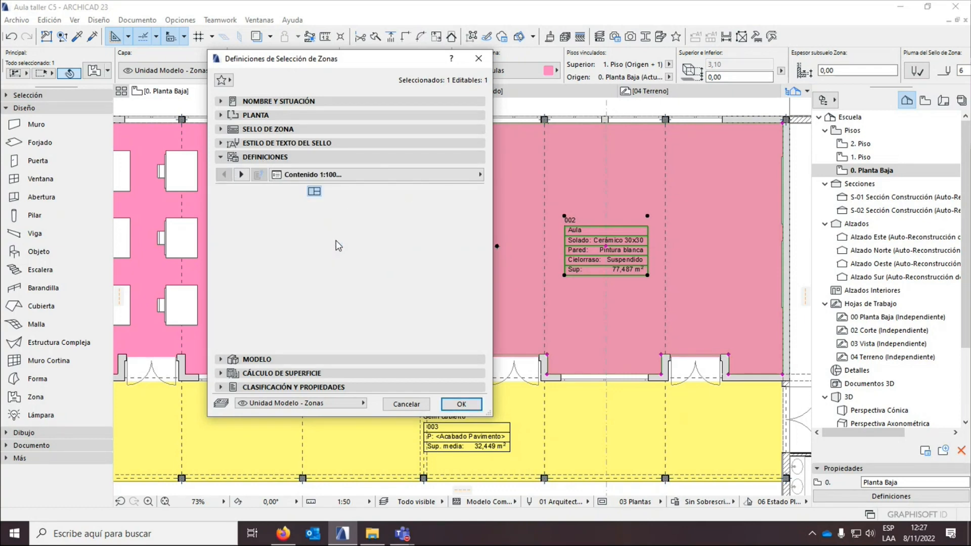
click(241, 175)
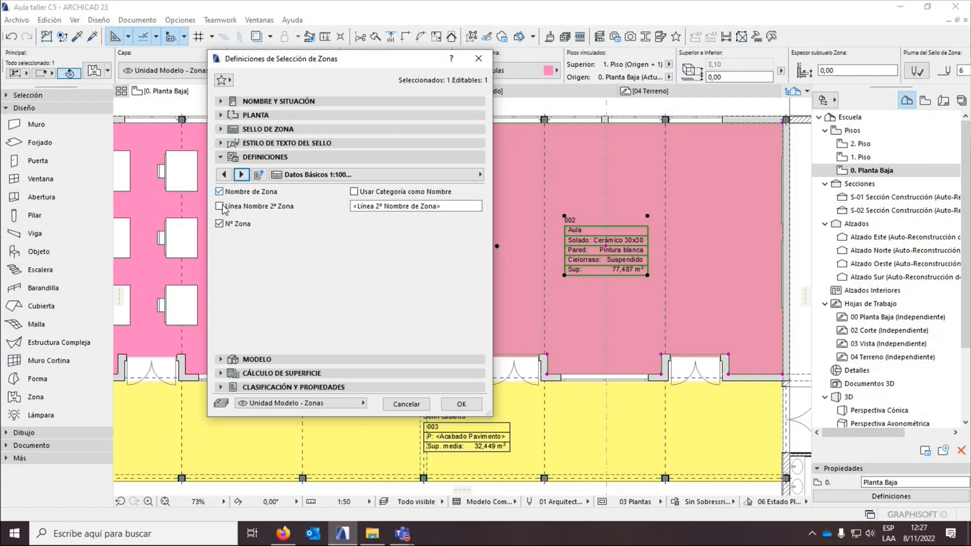
click(241, 174)
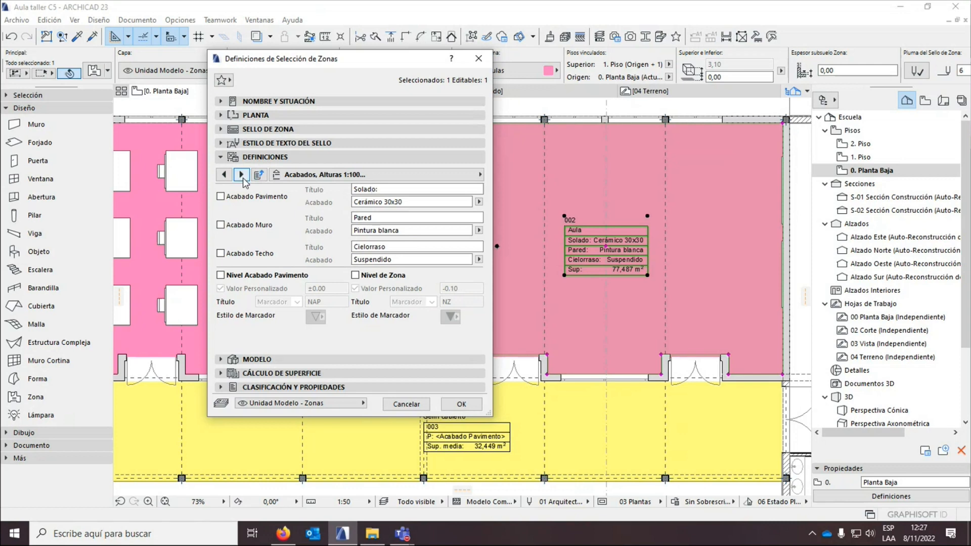
click(241, 174)
click(470, 193)
click(478, 58)
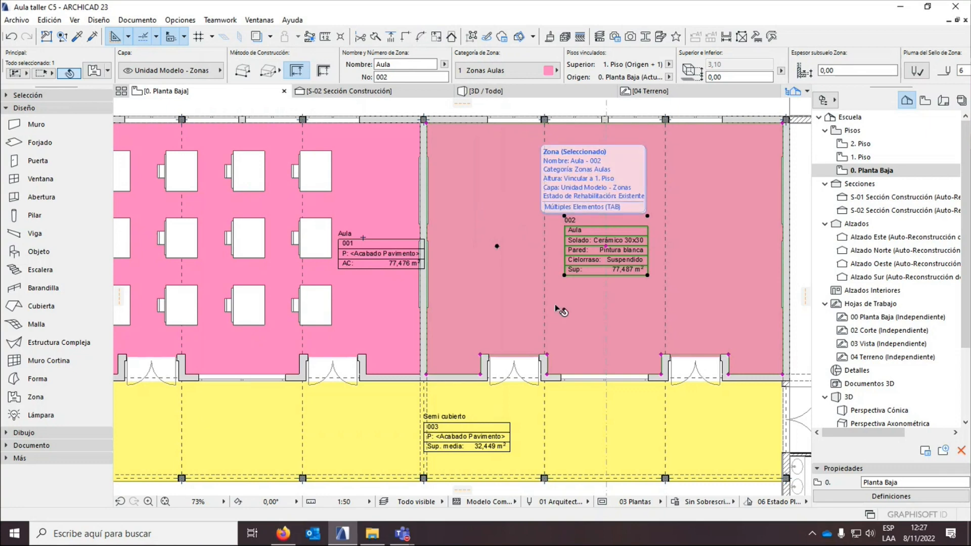
scroll(442, 262, down, 2)
scroll(441, 262, up, 2)
key(Escape)
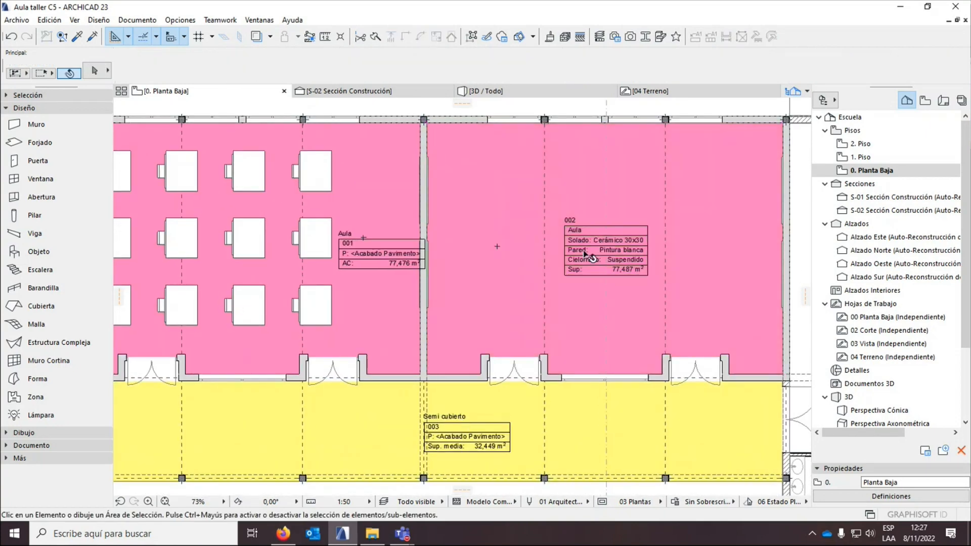
Switch the plan's scale to 1:100 to examine how the zone stamps display, and return it to 1:50.
click(370, 501)
click(404, 430)
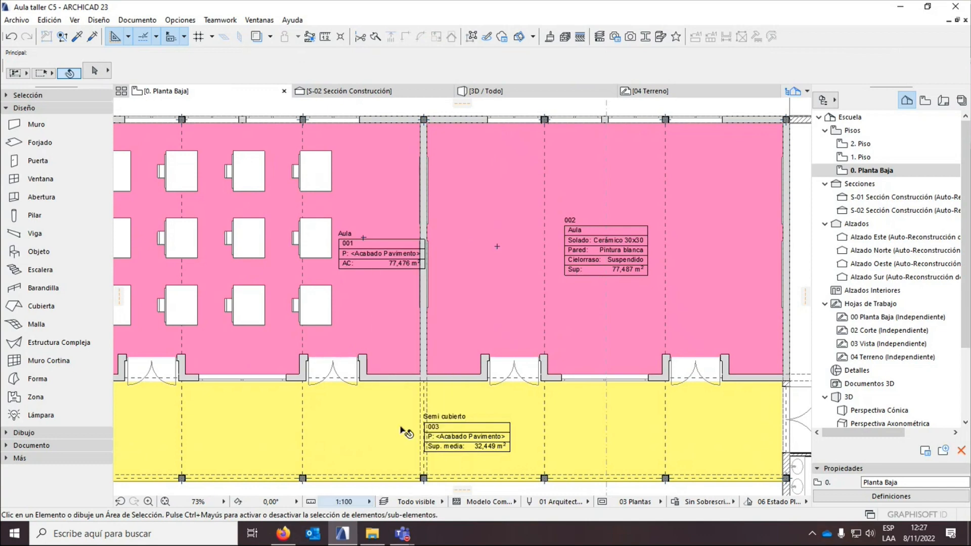
scroll(526, 289, up, 4)
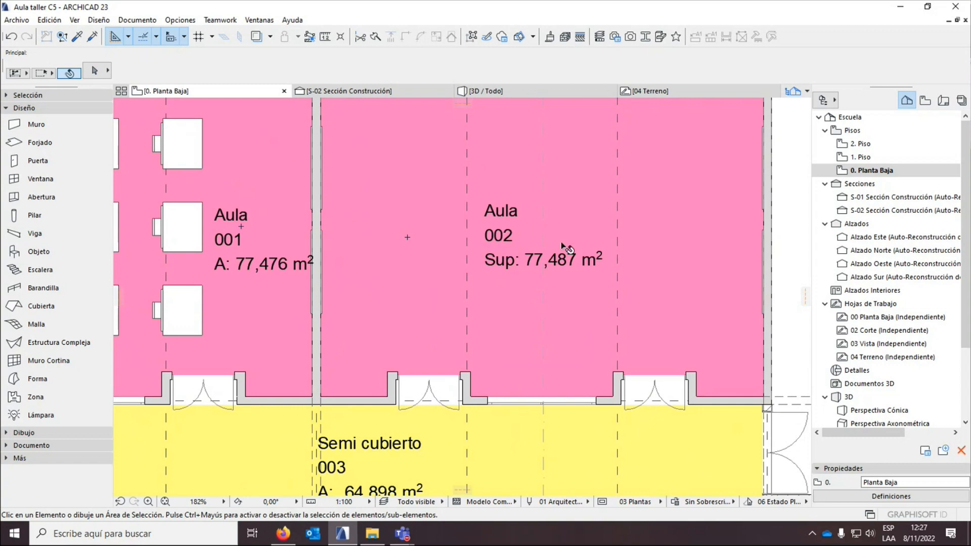
scroll(560, 242, down, 1)
scroll(549, 238, down, 1)
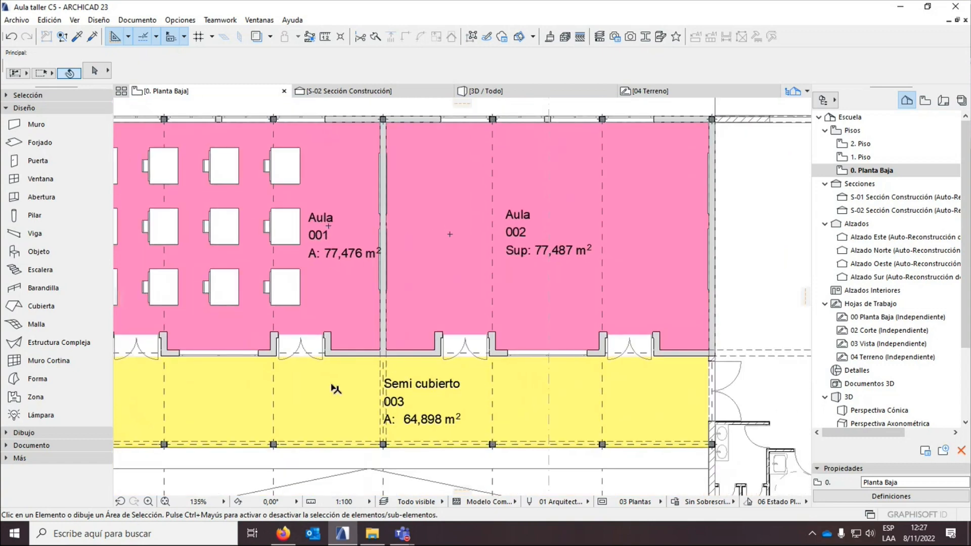
scroll(354, 374, up, 1)
click(369, 501)
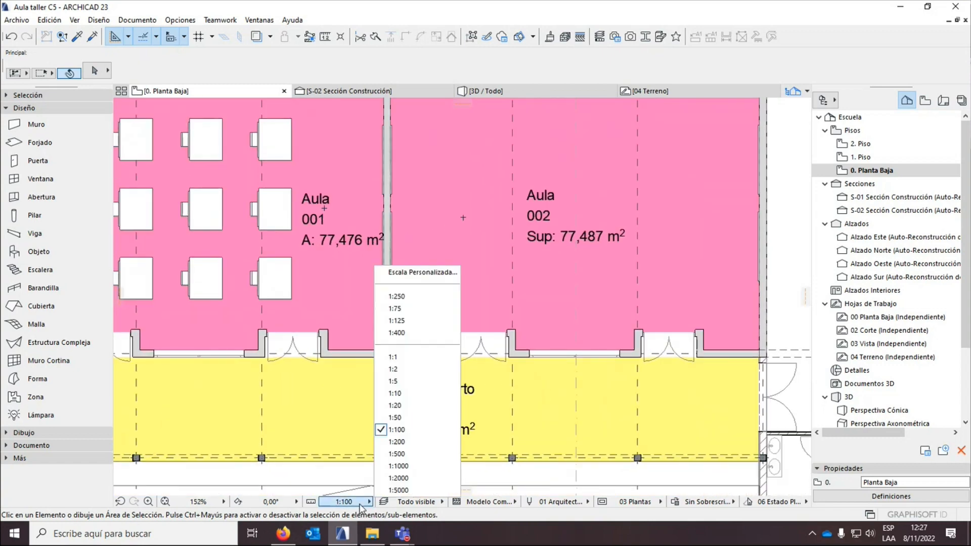
click(392, 417)
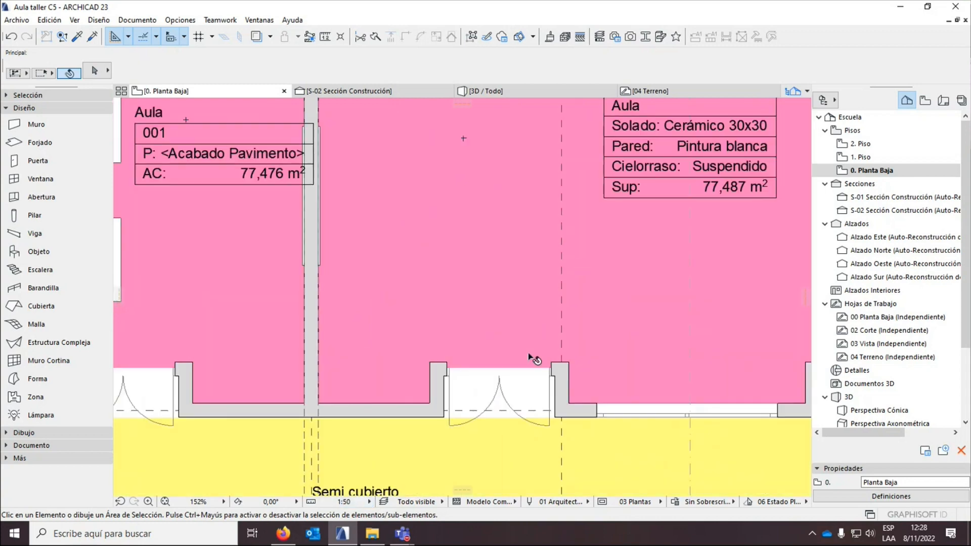
Move the Semi cubierto zone's stamp slightly to the right, clear of the axis line between the two classrooms.
scroll(570, 259, down, 4)
scroll(537, 302, down, 2)
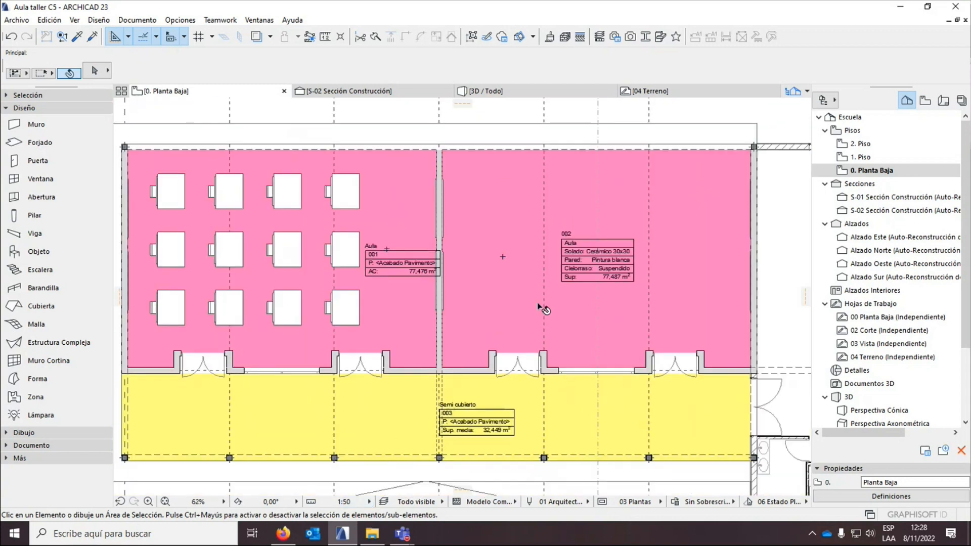
scroll(537, 302, down, 1)
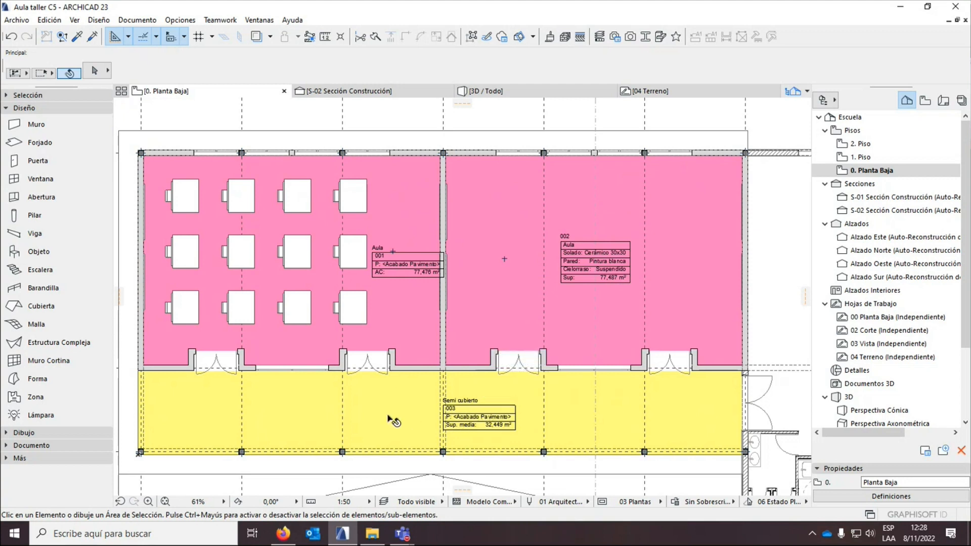
click(476, 421)
drag(476, 421, 492, 421)
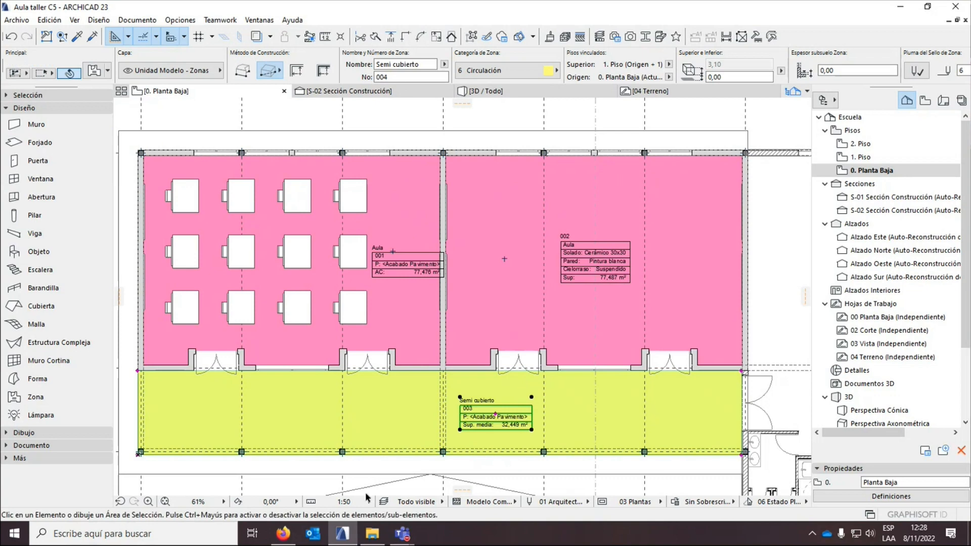
Switch the plan to 1:100 and try a smaller text height for the classroom 002 zone's stamp.
key(Escape)
click(344, 501)
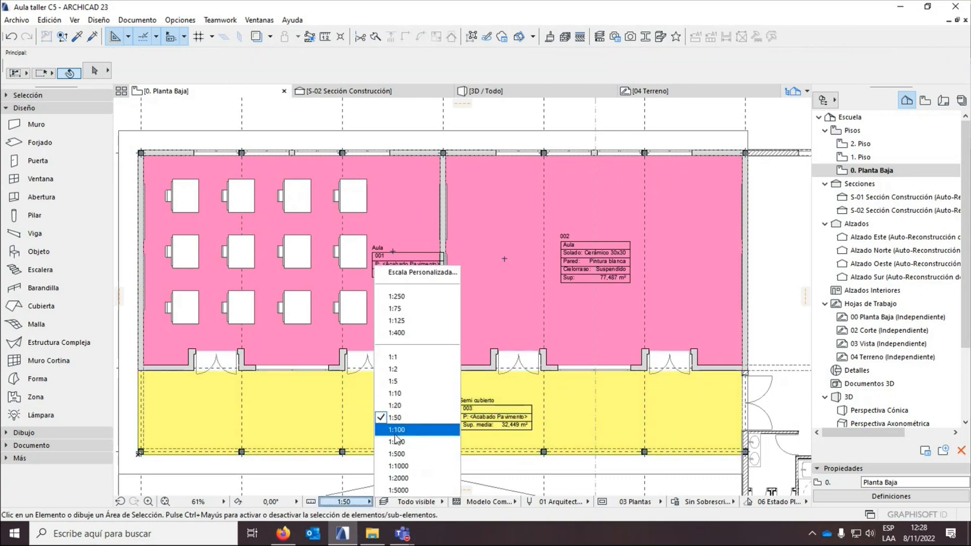
click(395, 430)
scroll(491, 306, up, 4)
click(516, 235)
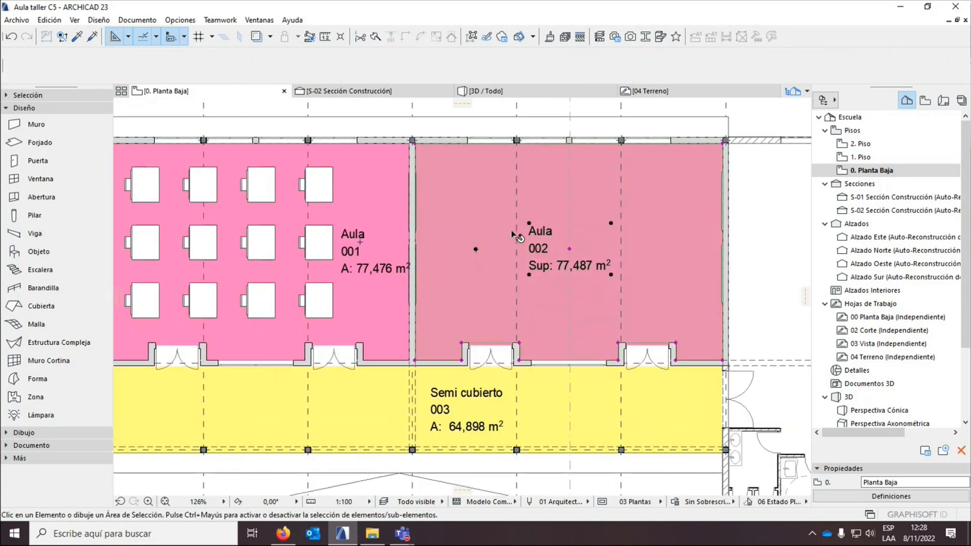
click(94, 72)
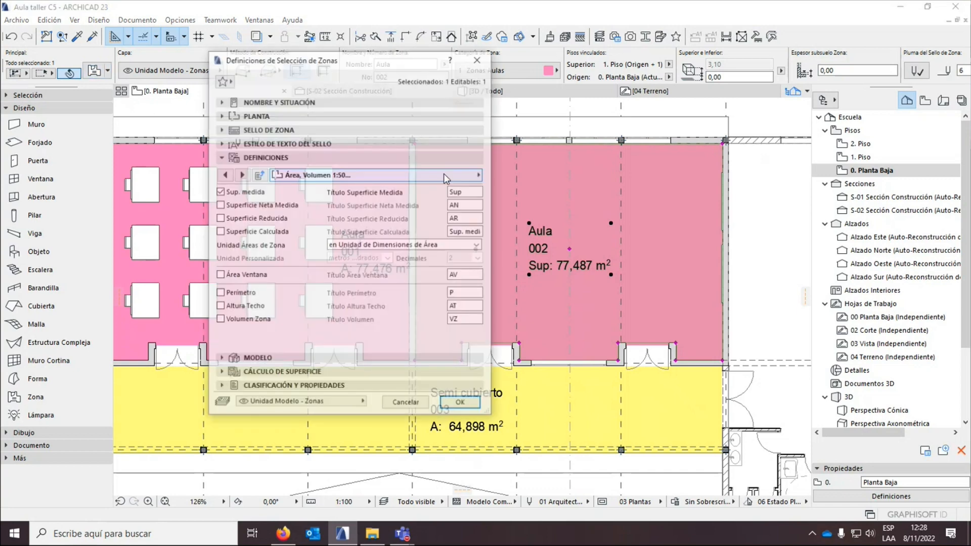
click(233, 143)
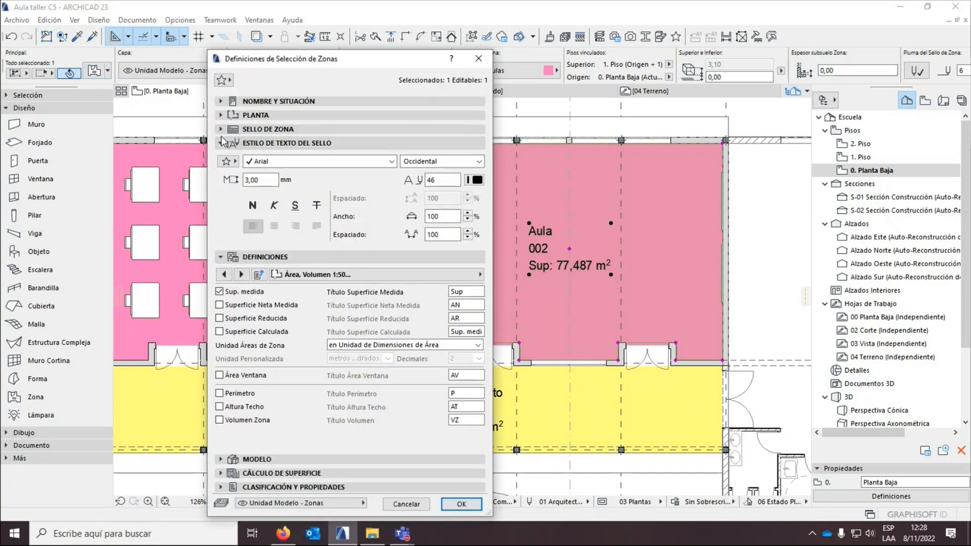
double_click(260, 179)
click(461, 503)
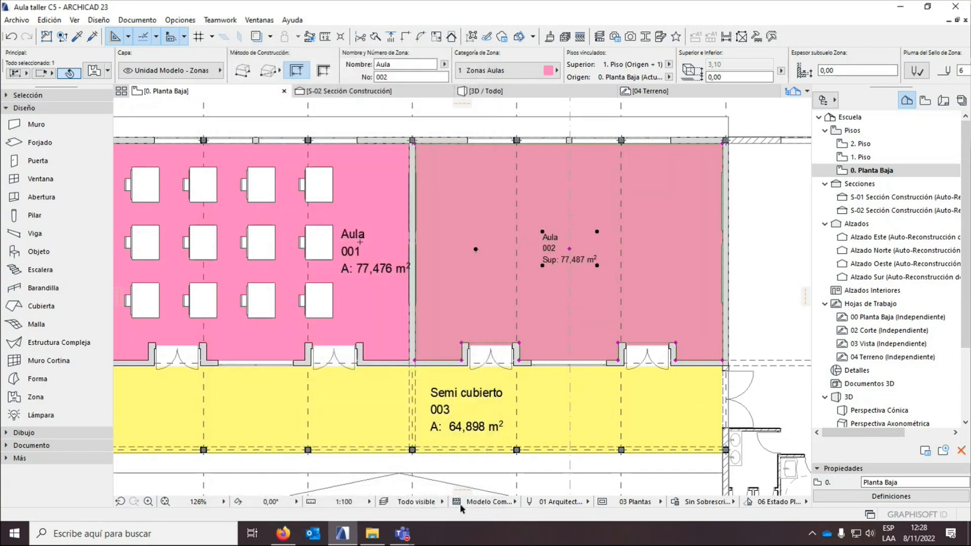
key(Escape)
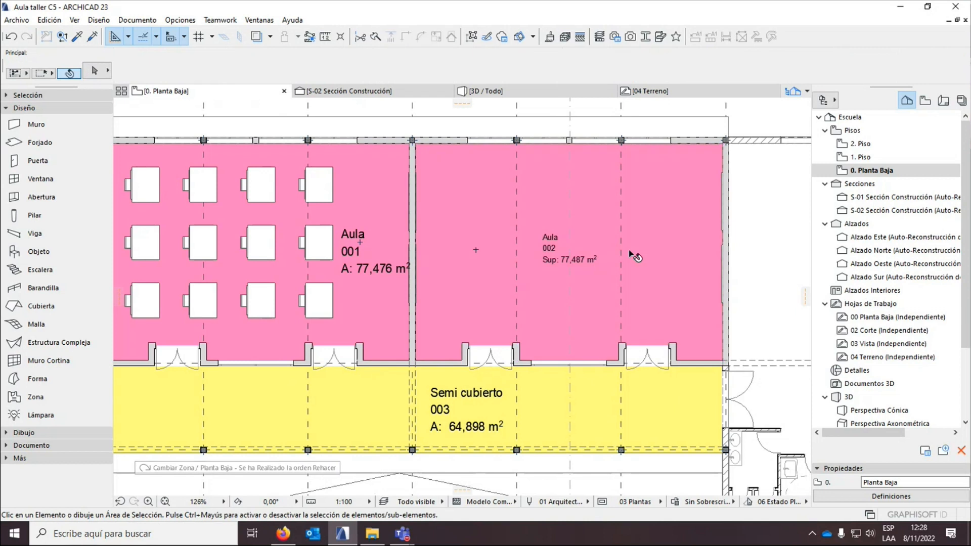
Return the plan to 1:50 and undo the text height change on the classroom 002 zone's stamp.
click(344, 502)
click(397, 418)
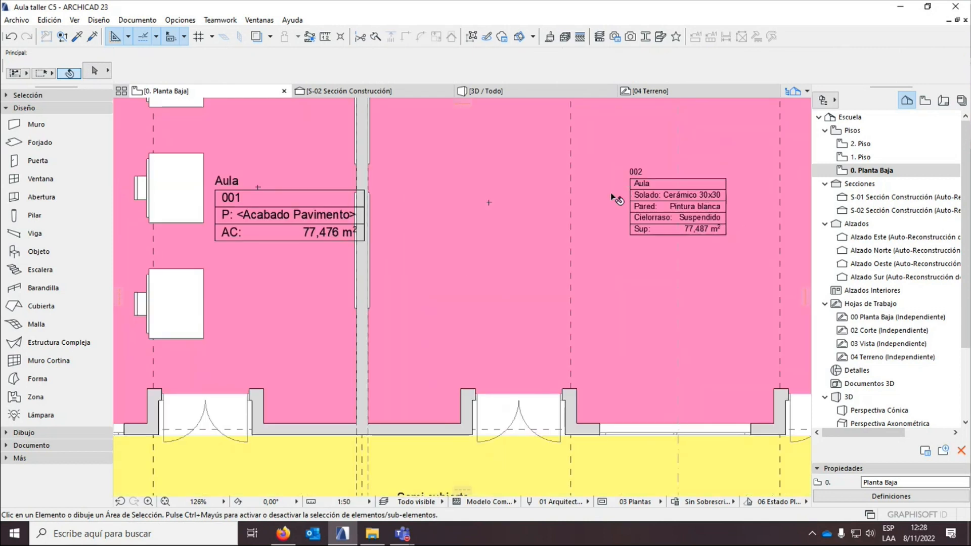
key(ctrl+z)
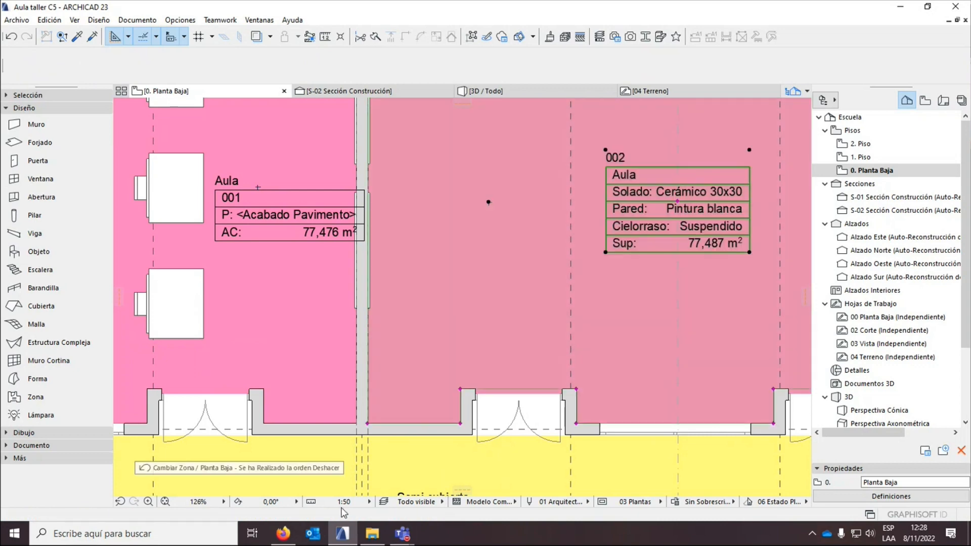
click(344, 502)
click(396, 418)
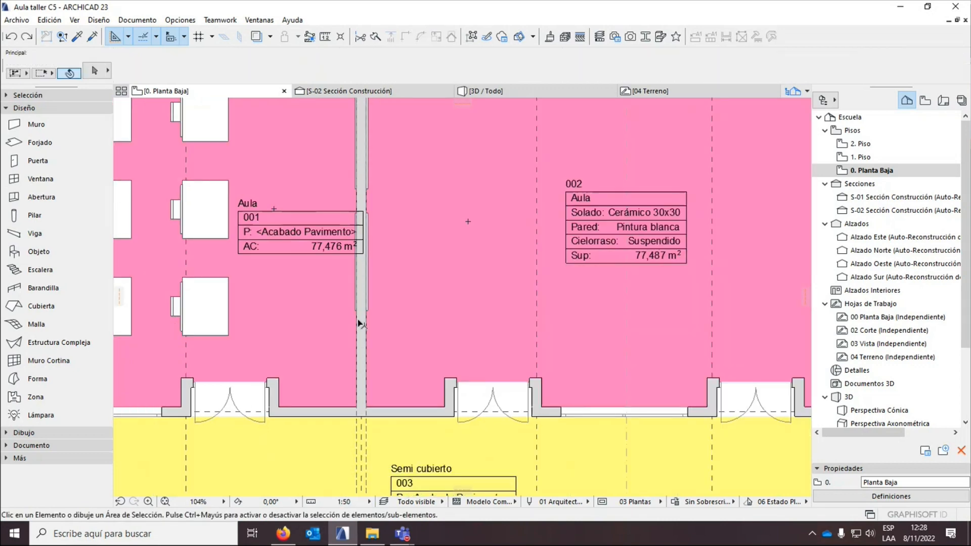
Set the classroom 002 zone's 1:50 stamp appearance to a frame without row lines that leaves the zone number outside above it.
scroll(362, 325, down, 3)
click(464, 226)
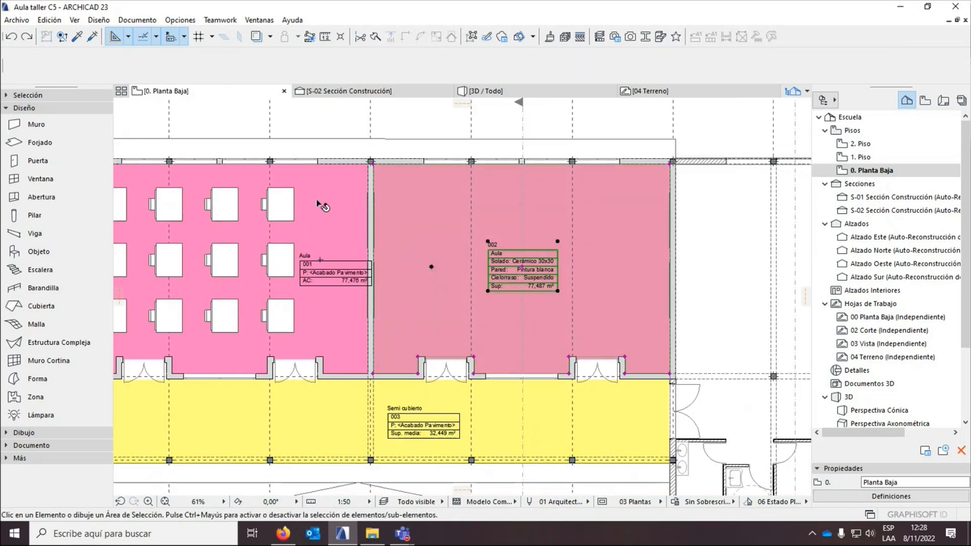
click(95, 70)
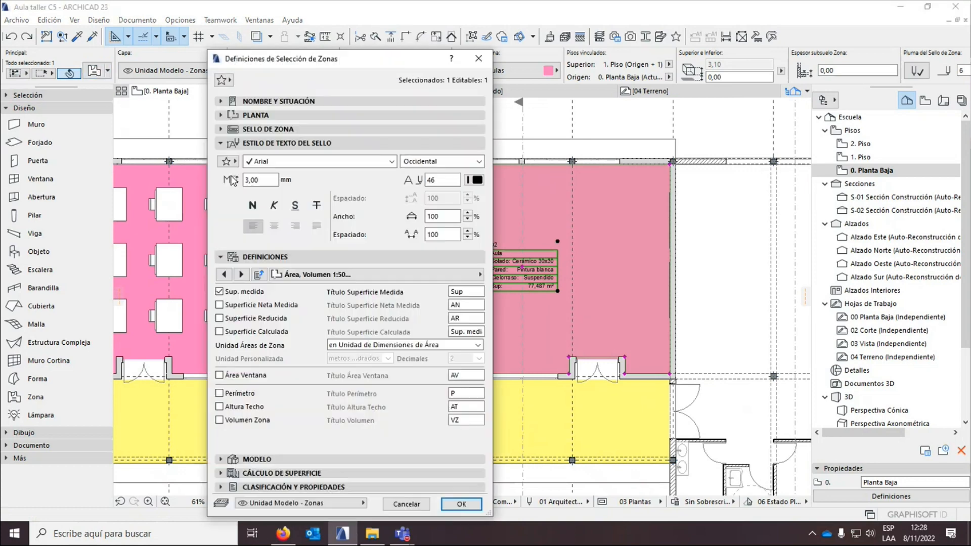
click(221, 143)
click(224, 175)
click(223, 174)
click(224, 174)
click(224, 175)
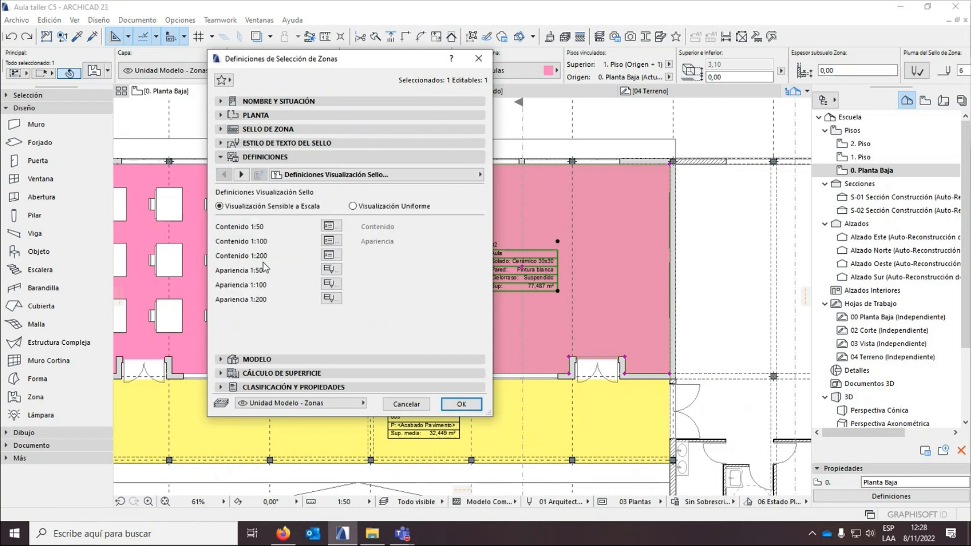
click(335, 272)
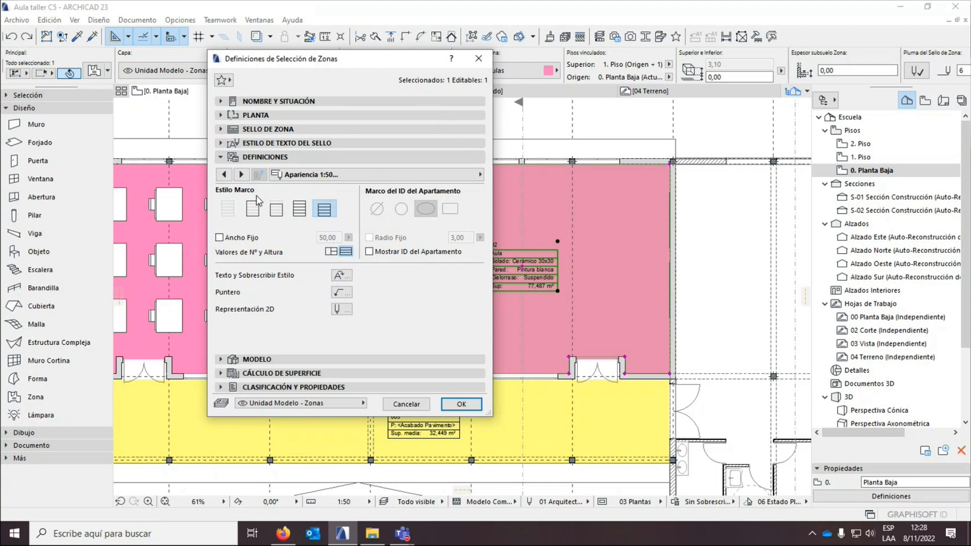
drag(310, 70, 237, 72)
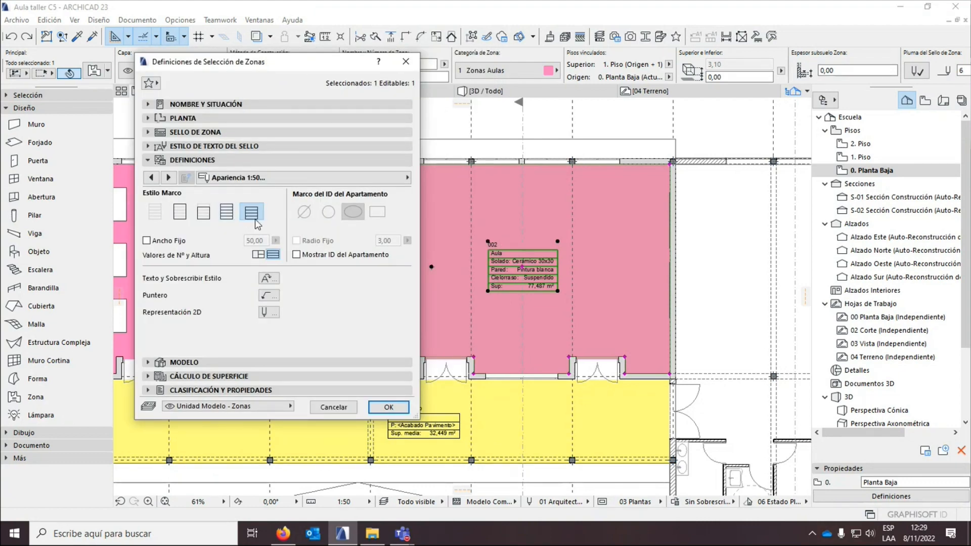
click(204, 217)
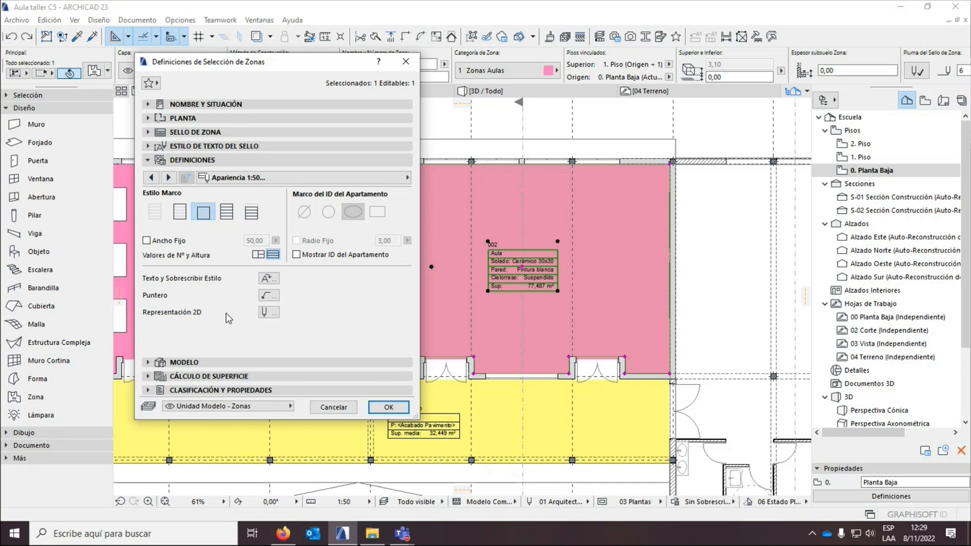
click(389, 407)
scroll(537, 256, up, 2)
scroll(537, 257, up, 2)
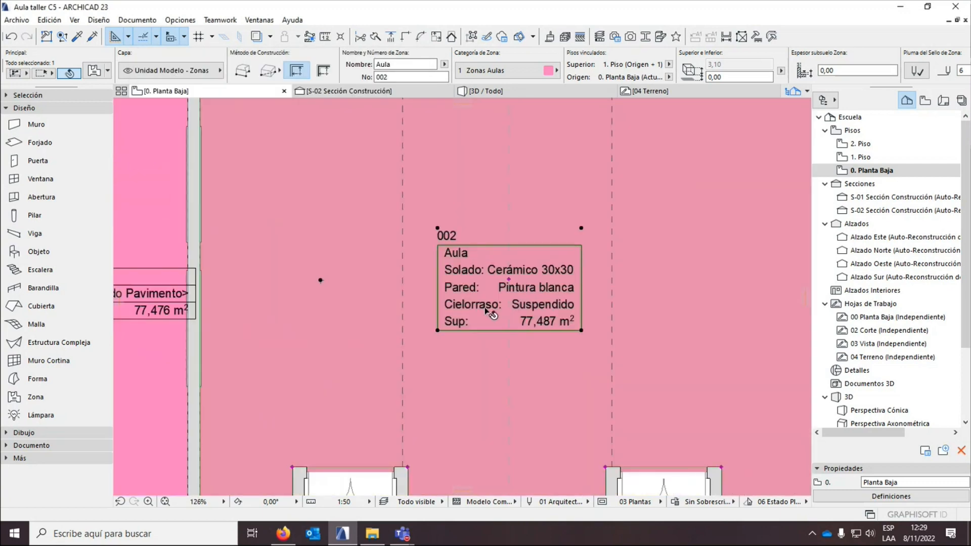
Right-align the zone number and centre the zone name in the classroom 002 zone's 1:50 stamp.
click(94, 71)
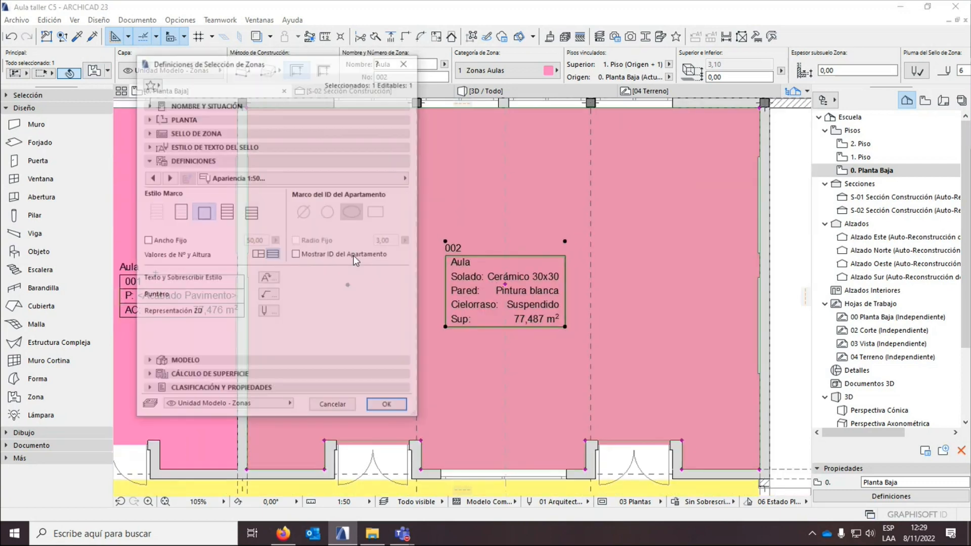
click(168, 177)
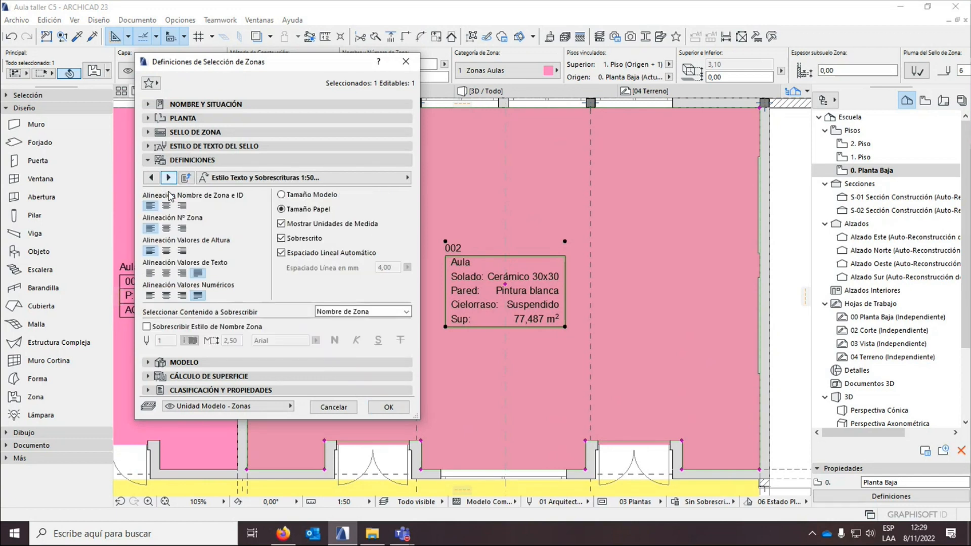
click(166, 206)
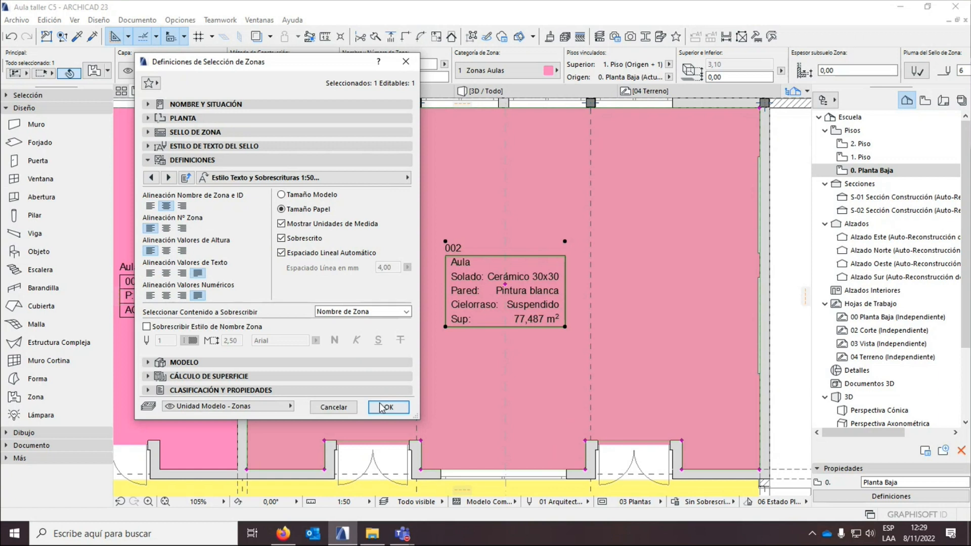
click(151, 205)
click(166, 228)
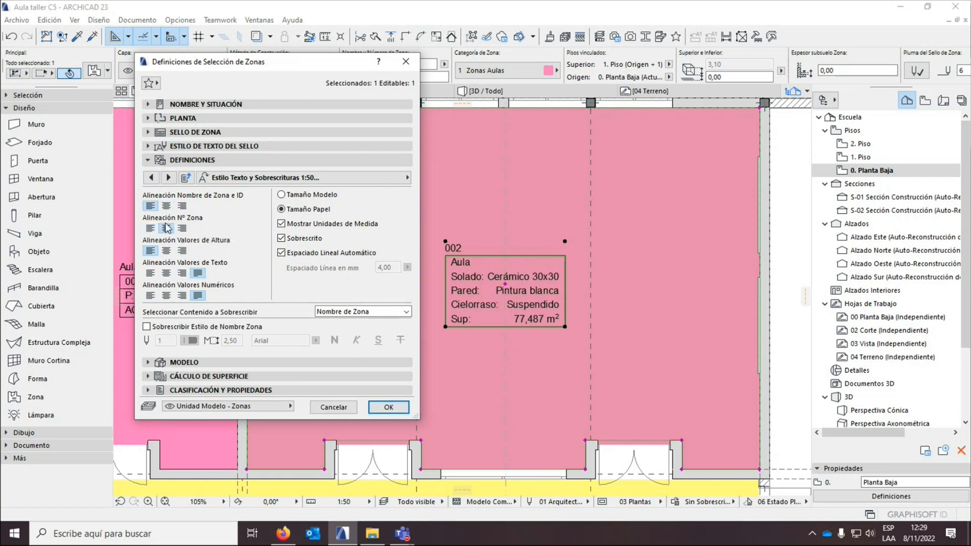
click(187, 232)
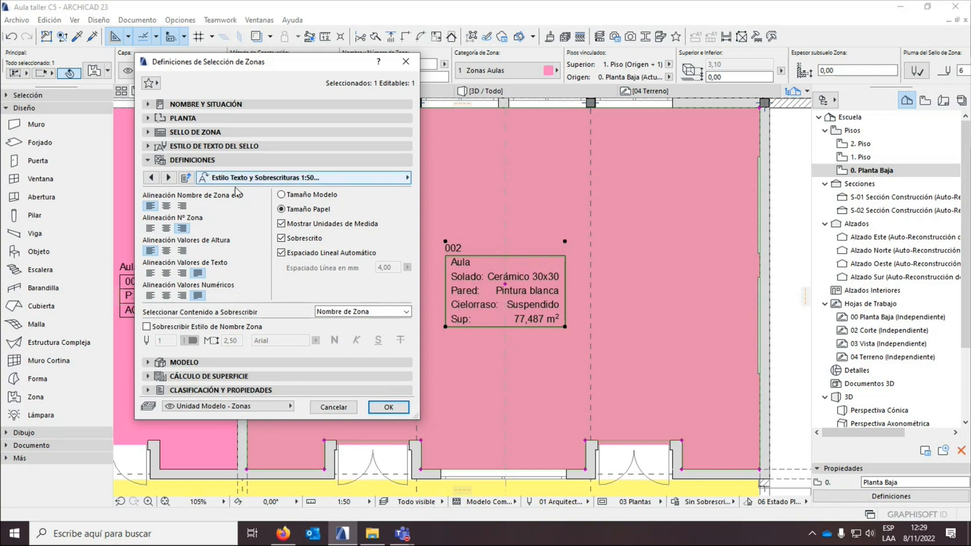
click(388, 408)
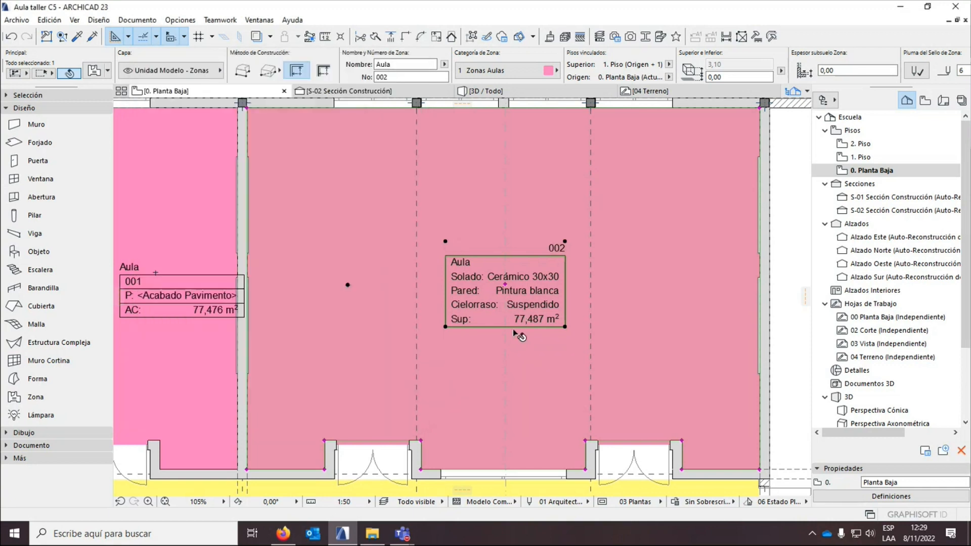
scroll(512, 328, up, 2)
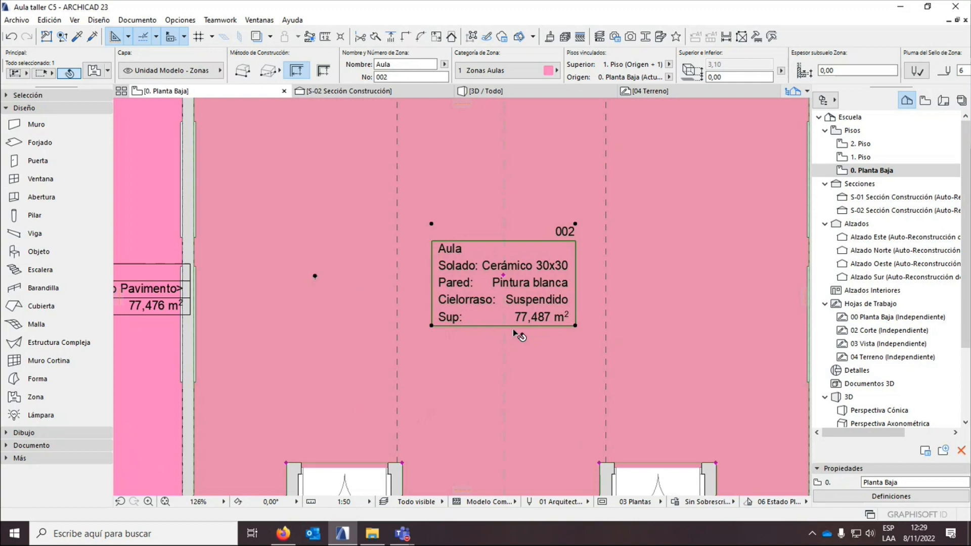
click(101, 74)
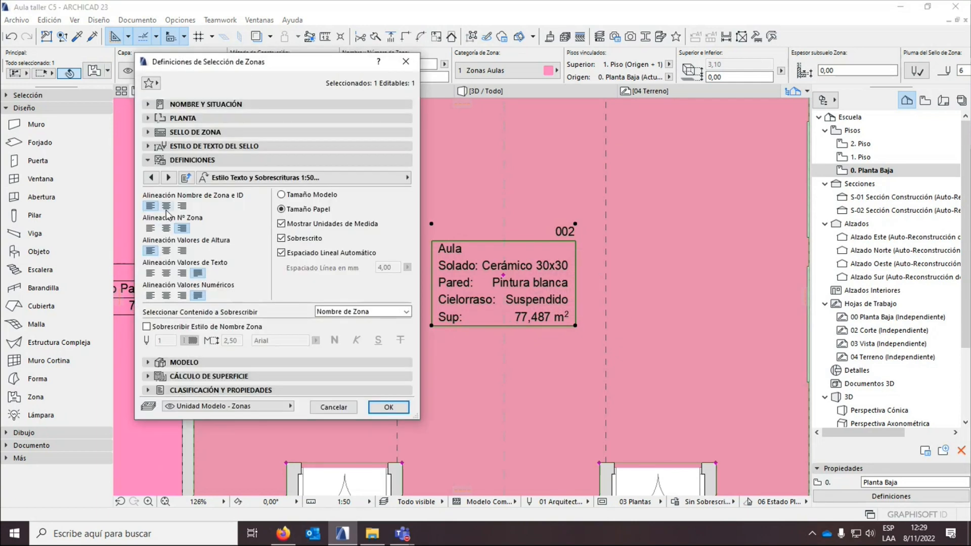
click(386, 406)
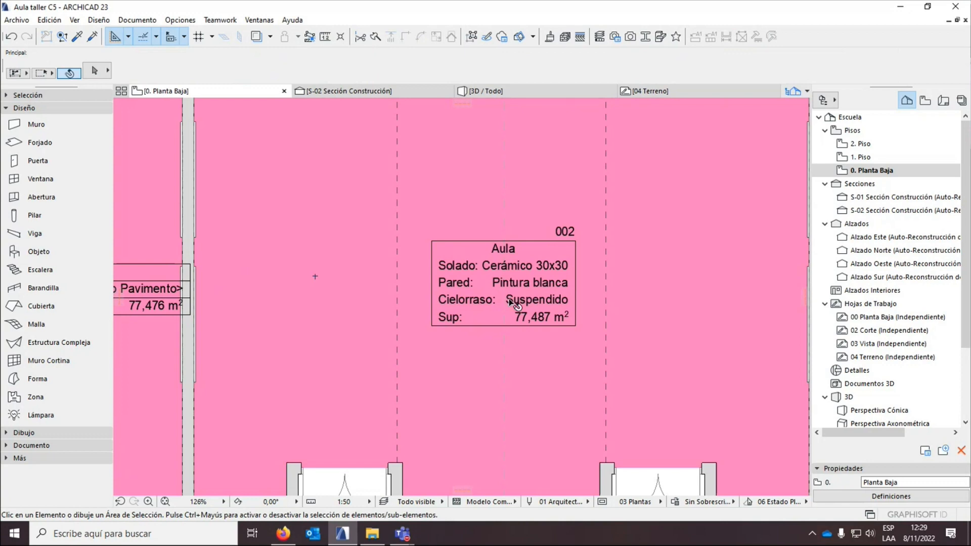
Pick up the classroom 002 zone's settings and transfer them to the classroom 001 zone.
scroll(451, 329, down, 8)
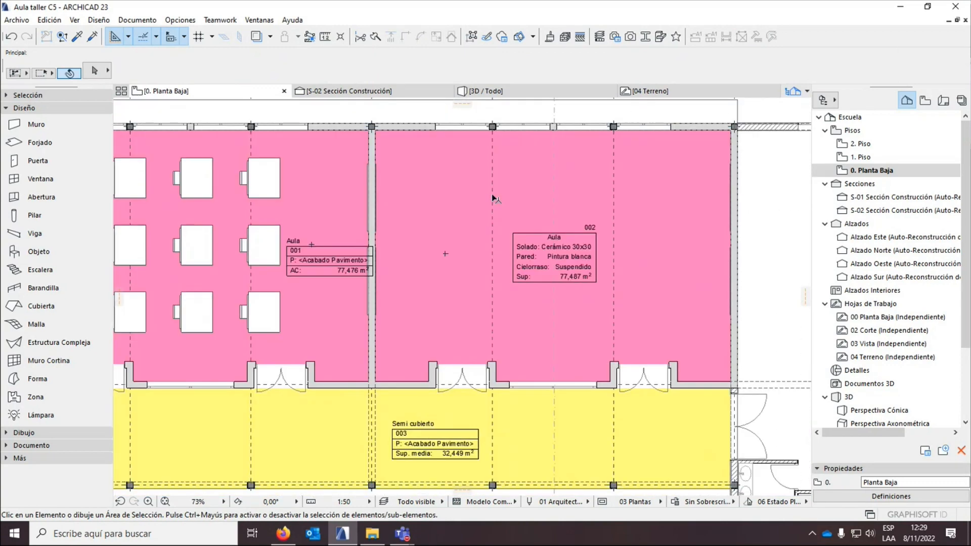
scroll(491, 192, down, 2)
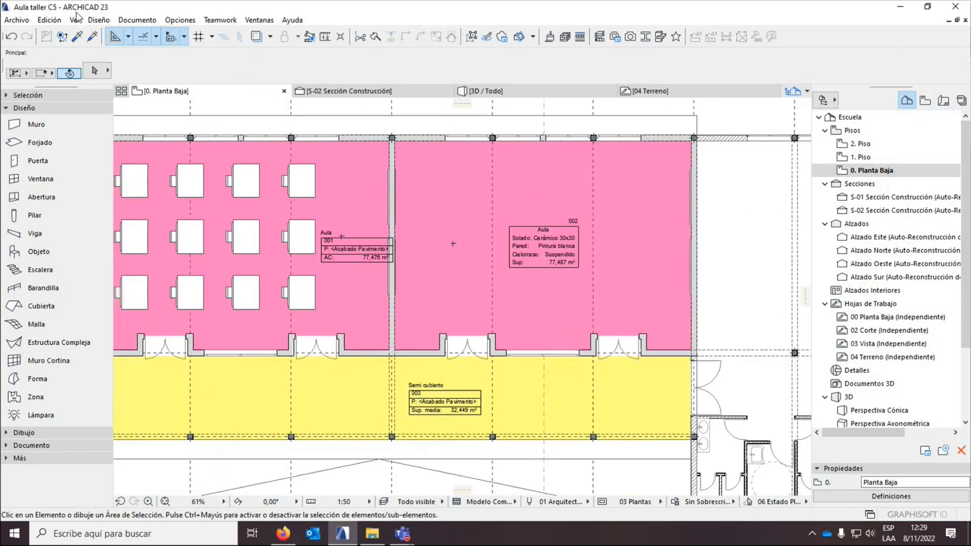
key(alt)
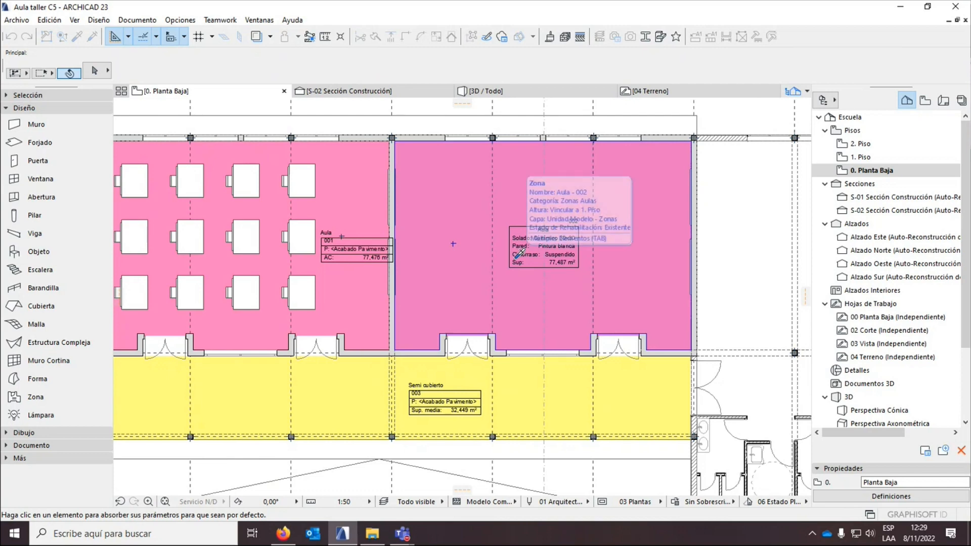
alt+click(516, 255)
ctrl+alt+click(334, 235)
scroll(332, 248, up, 3)
key(Escape)
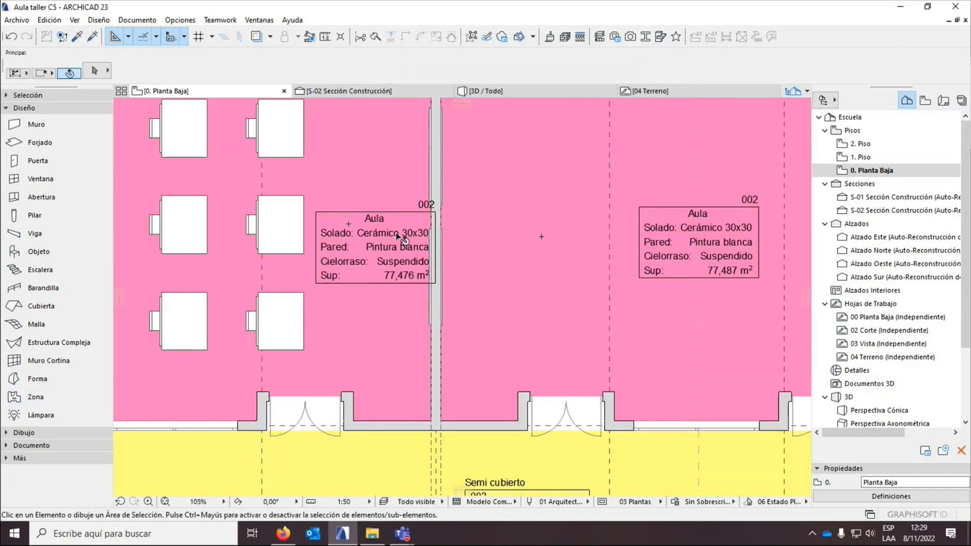
scroll(389, 237, down, 2)
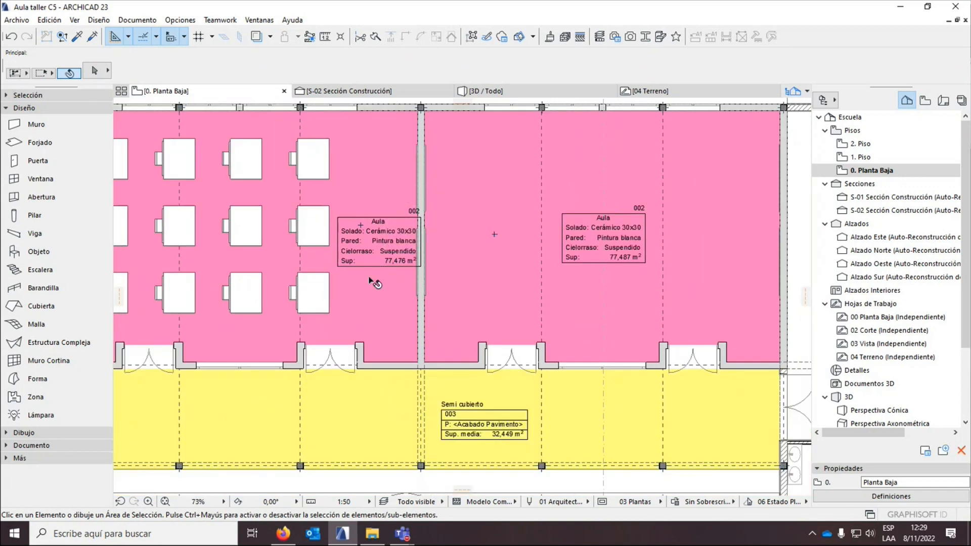
scroll(369, 267, up, 1)
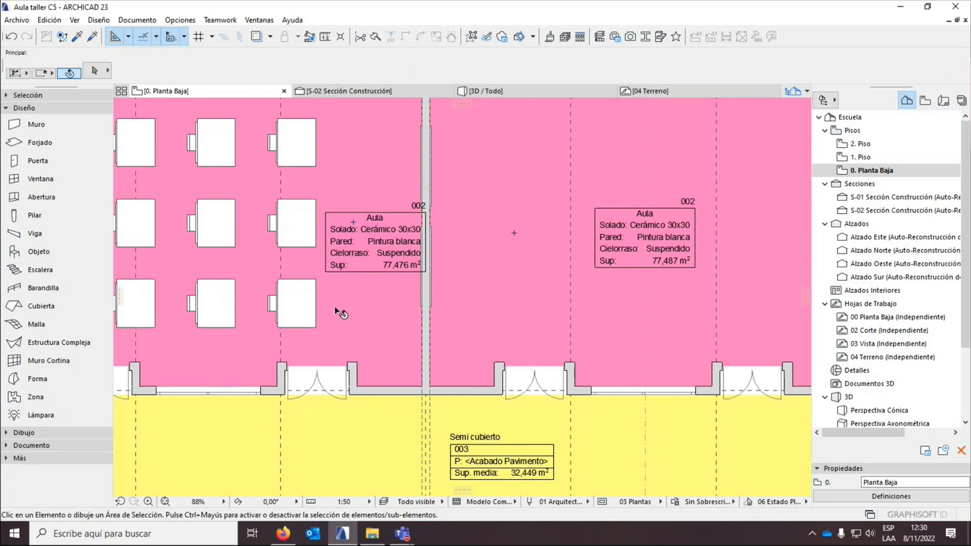
scroll(370, 318, down, 4)
scroll(370, 317, up, 4)
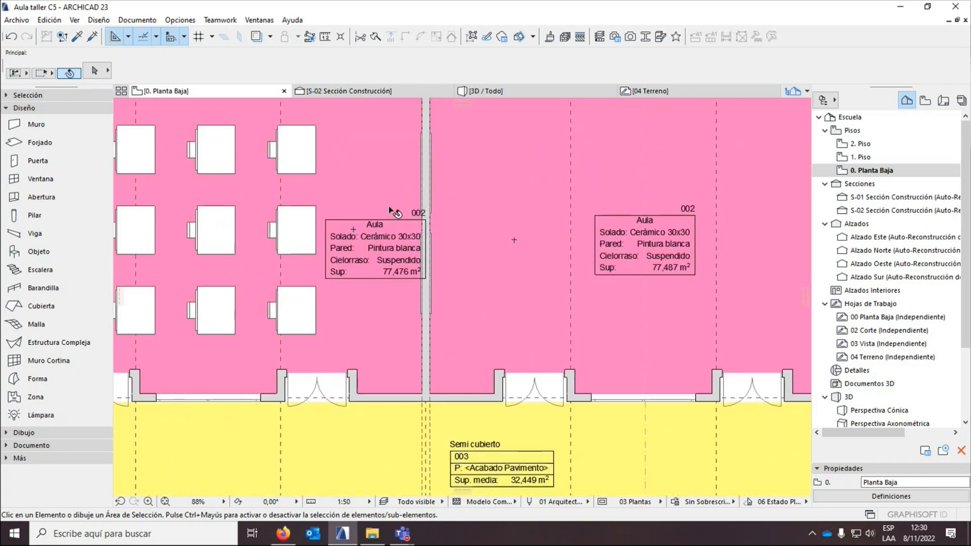
scroll(377, 237, down, 1)
scroll(377, 237, down, 1)
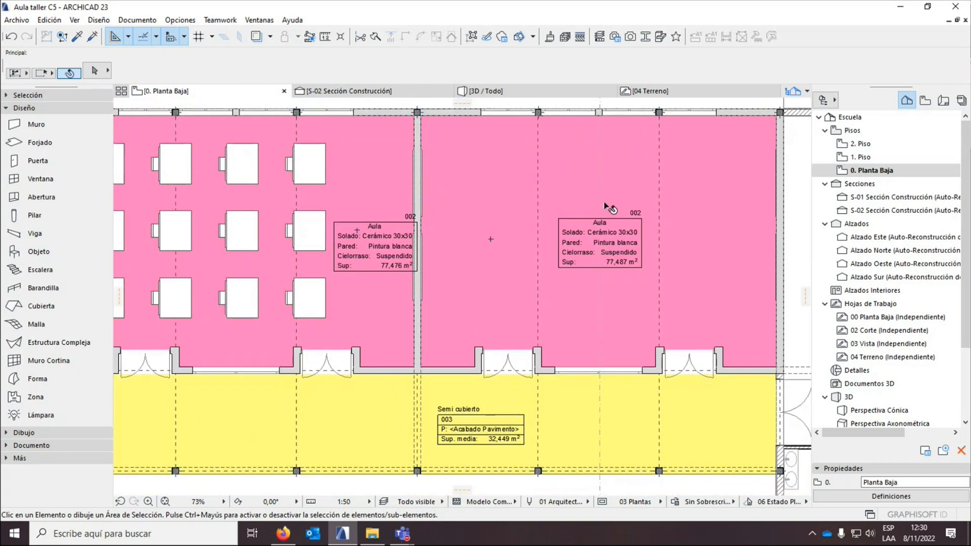
Select the classroom zone containing the desks and set its zone number to 001.
click(92, 36)
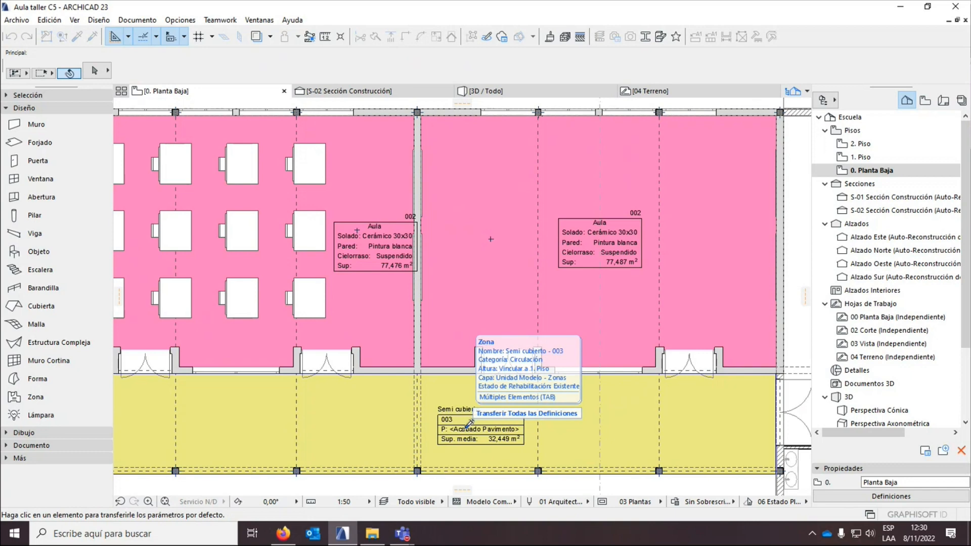
scroll(469, 424, up, 1)
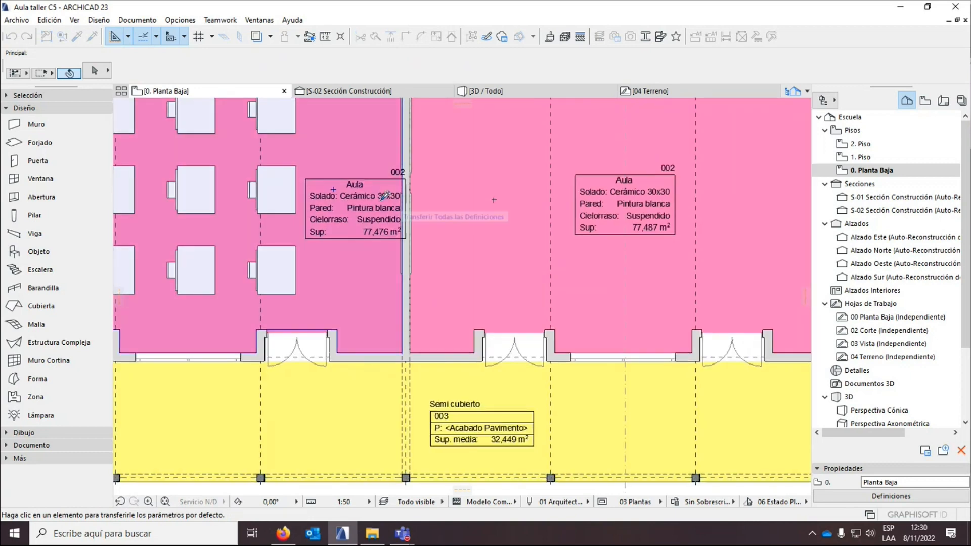
click(385, 195)
click(394, 77)
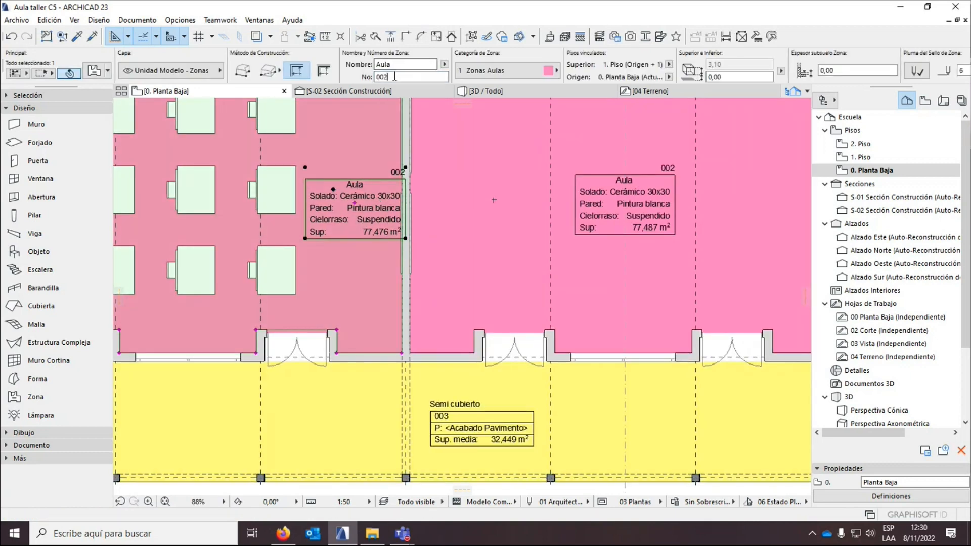
key(Escape)
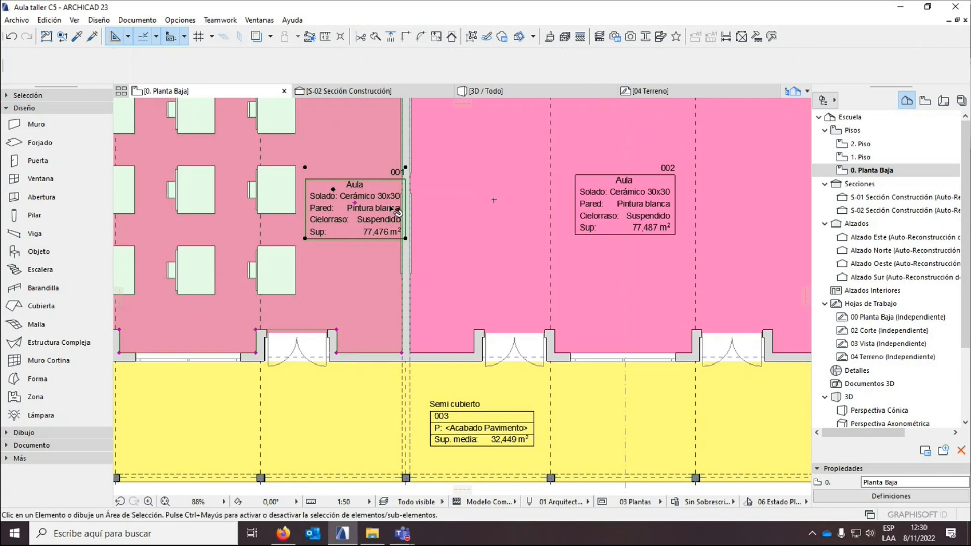
Select the classroom 001 zone and look through the available zone categories, keeping its current one.
scroll(398, 234, down, 4)
scroll(368, 234, up, 3)
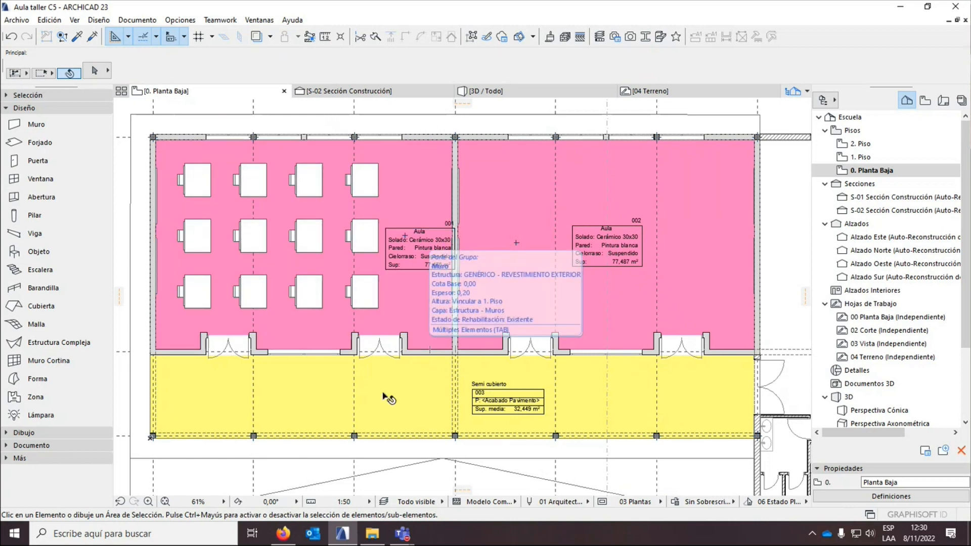
click(389, 328)
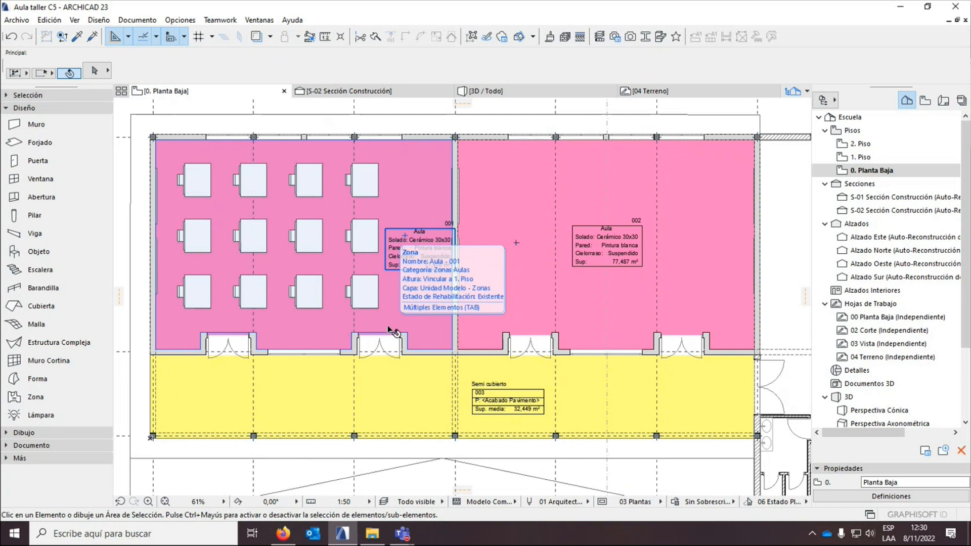
key(Escape)
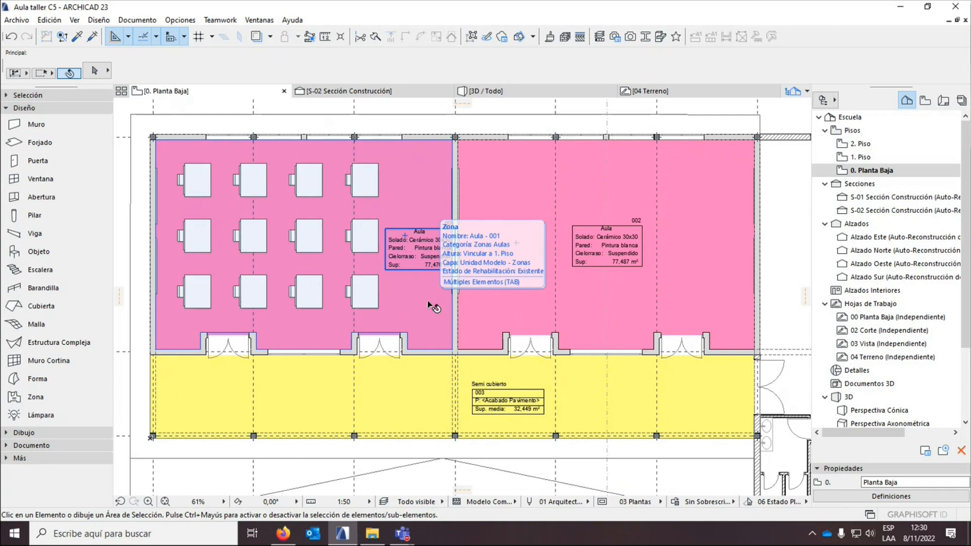
scroll(404, 304, down, 1)
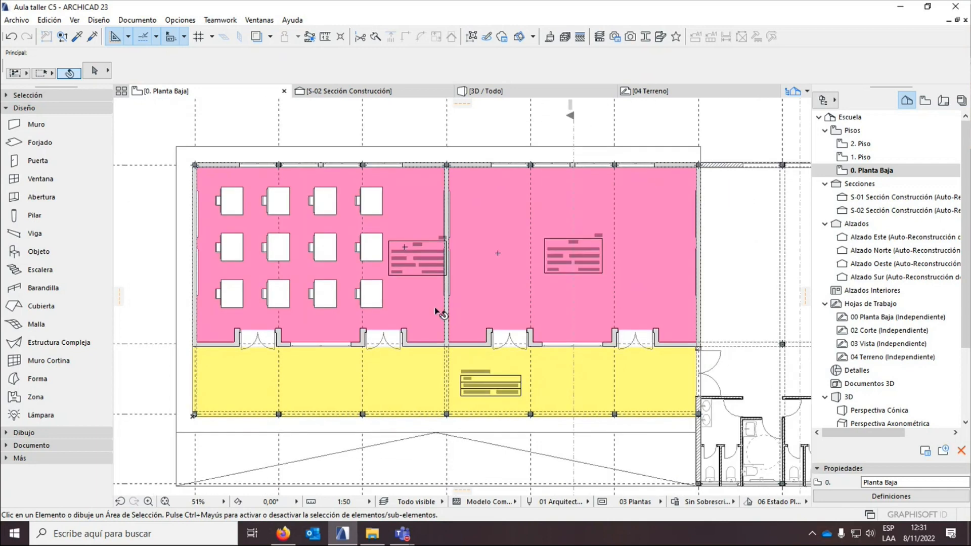
scroll(435, 307, up, 2)
scroll(468, 296, down, 1)
click(324, 341)
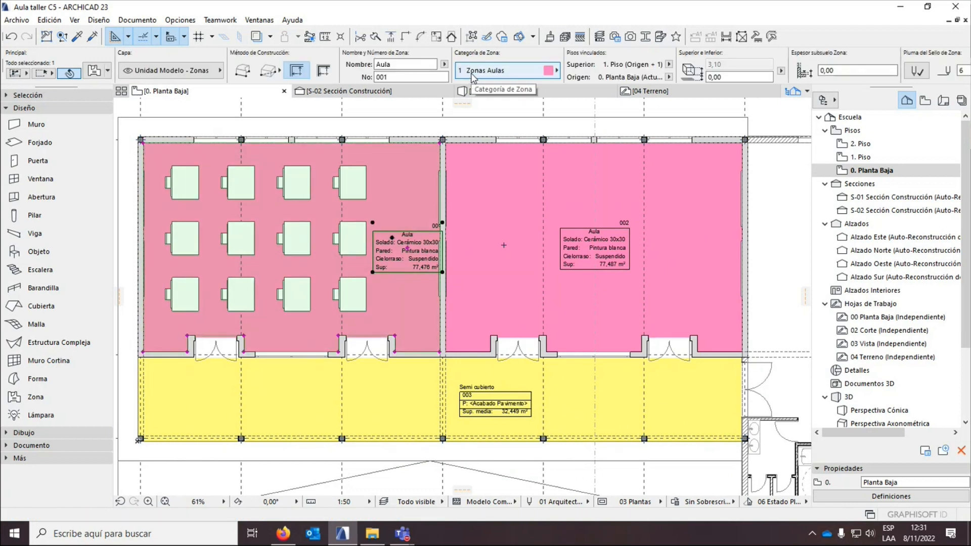
click(472, 76)
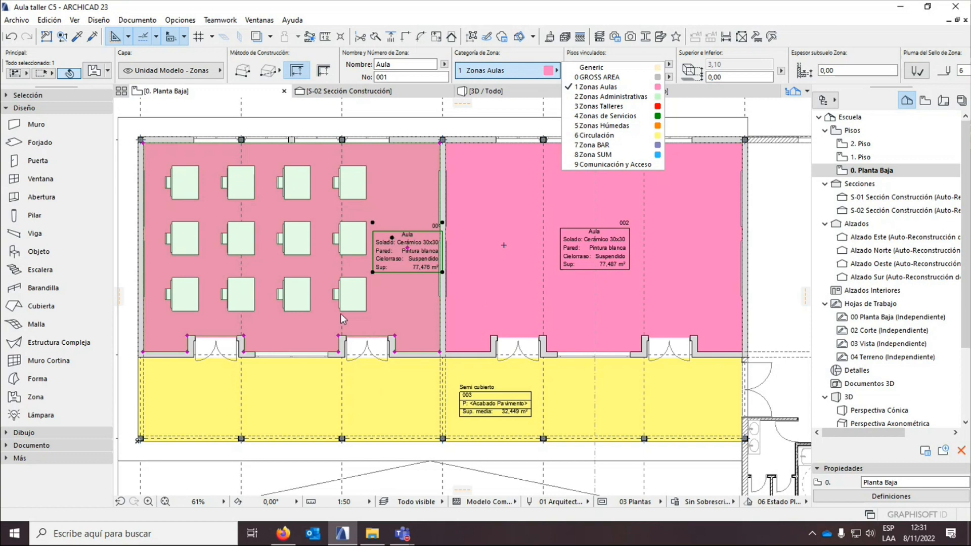
click(498, 59)
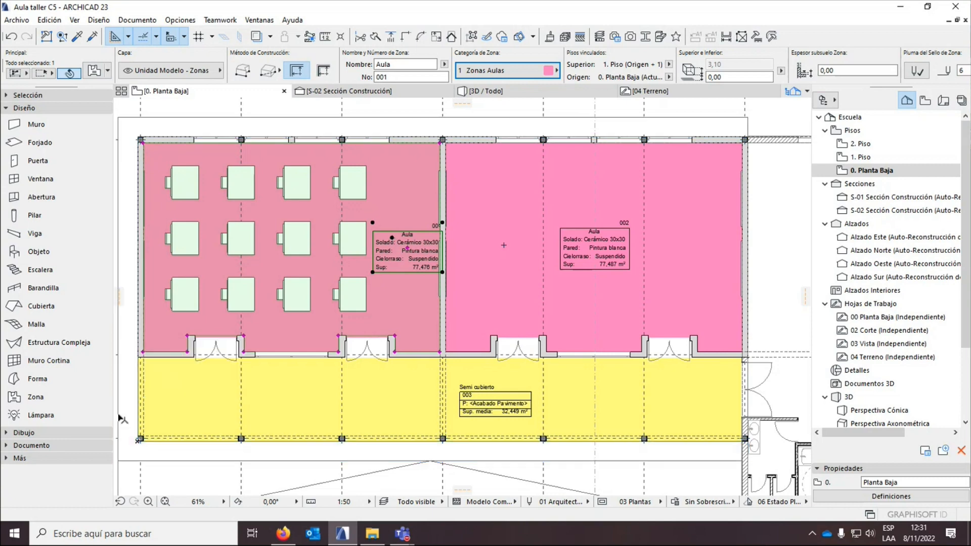
key(Escape)
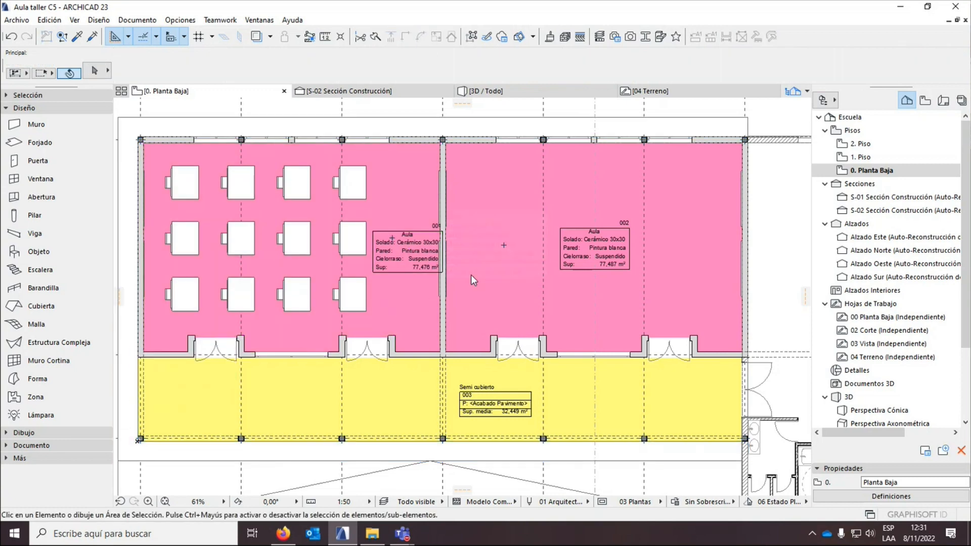
scroll(471, 274, down, 3)
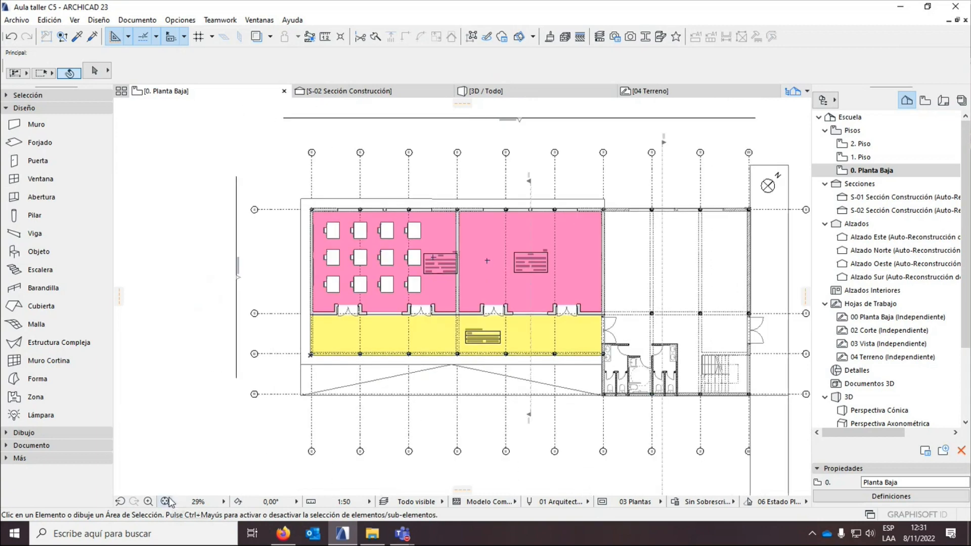
click(166, 501)
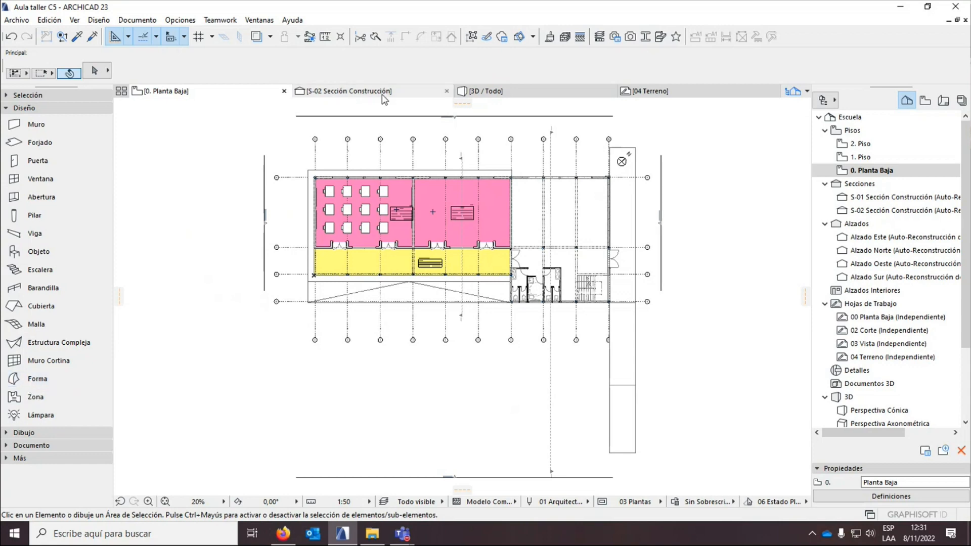
mouse_move(541, 97)
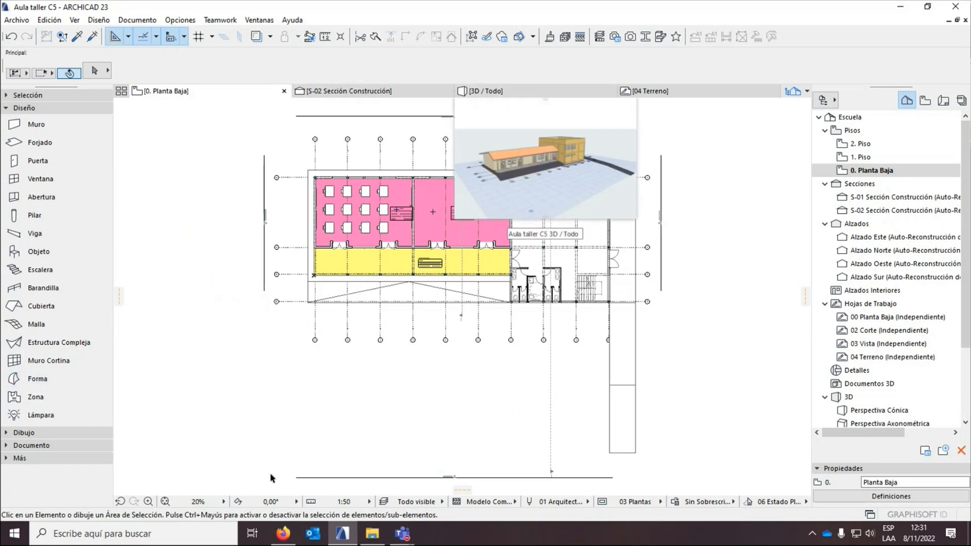
scroll(388, 182, up, 3)
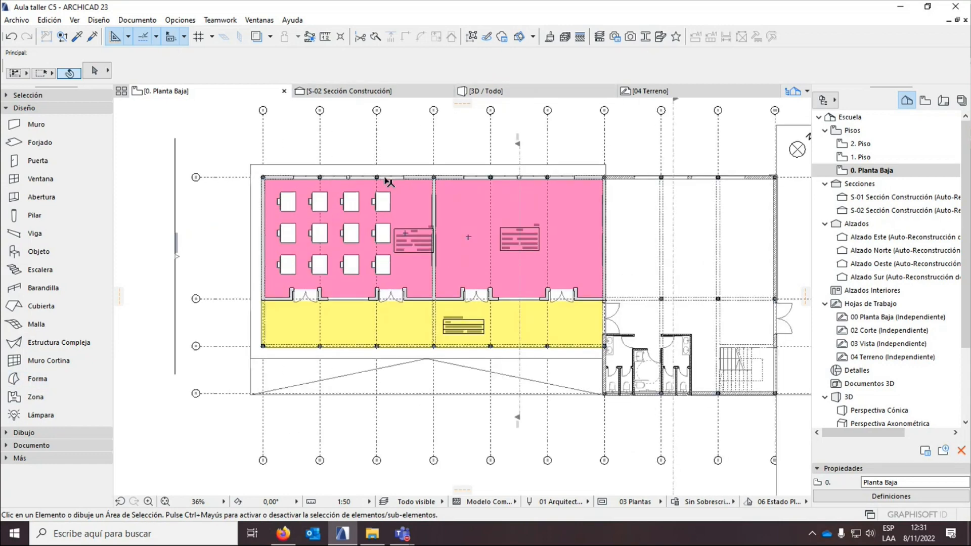
scroll(389, 182, up, 1)
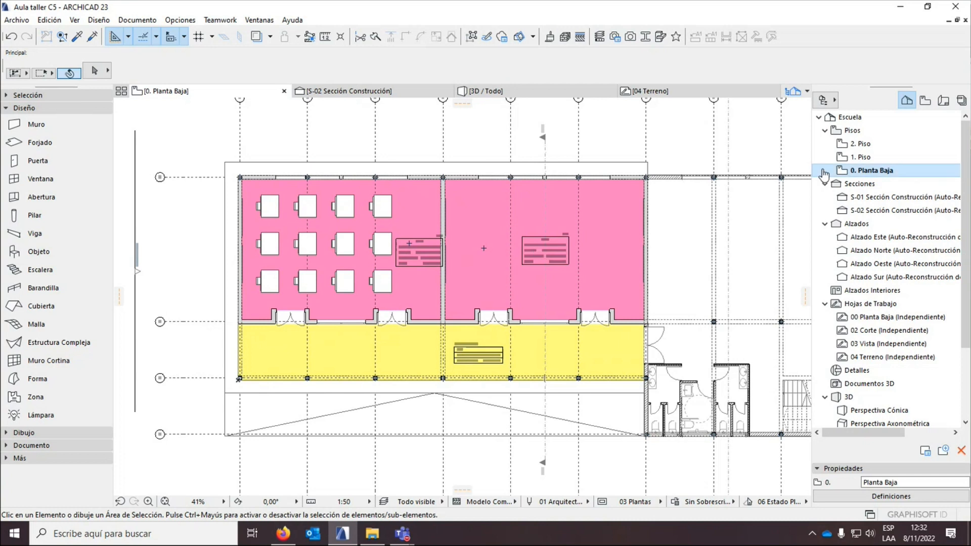
Open the project's Basico zone list, followed by the Lista de Zonas/Categorías.
click(825, 183)
click(825, 130)
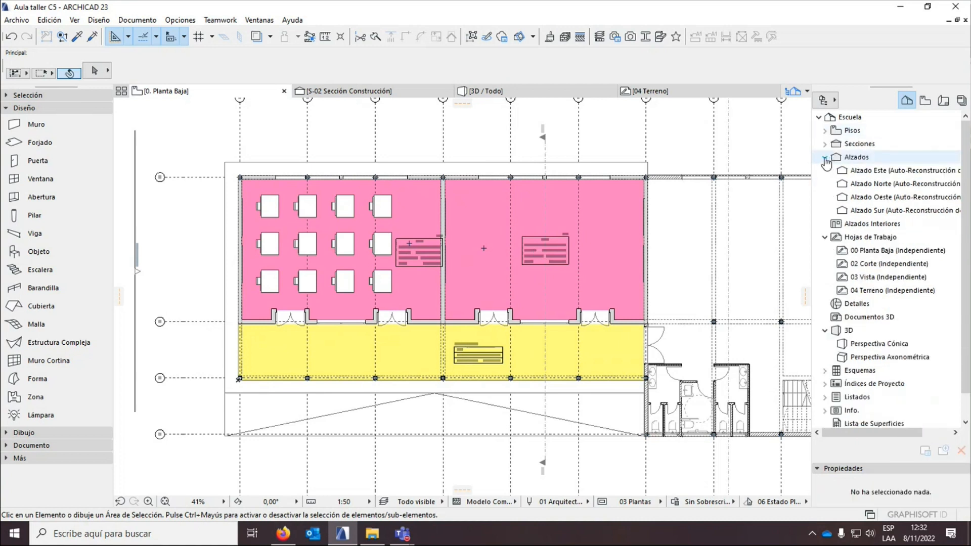
click(826, 157)
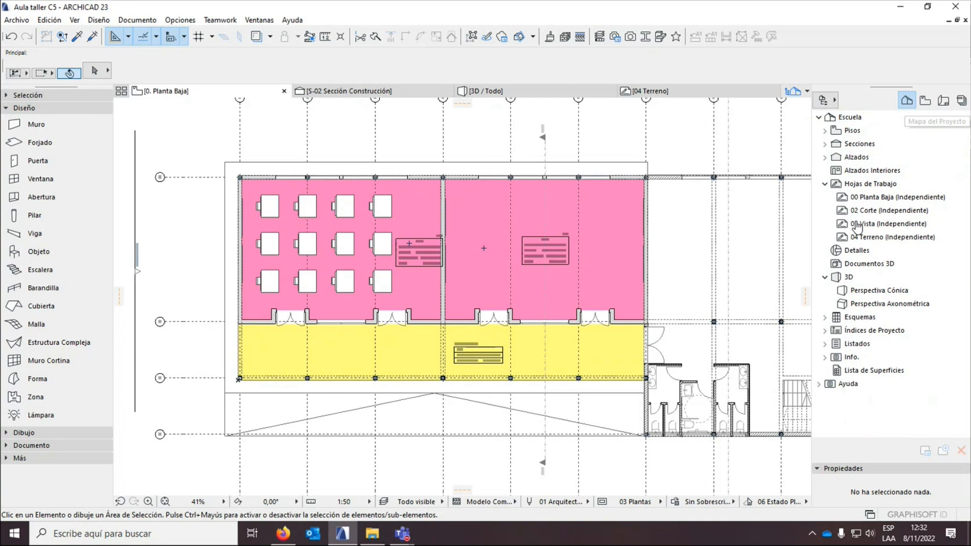
click(825, 344)
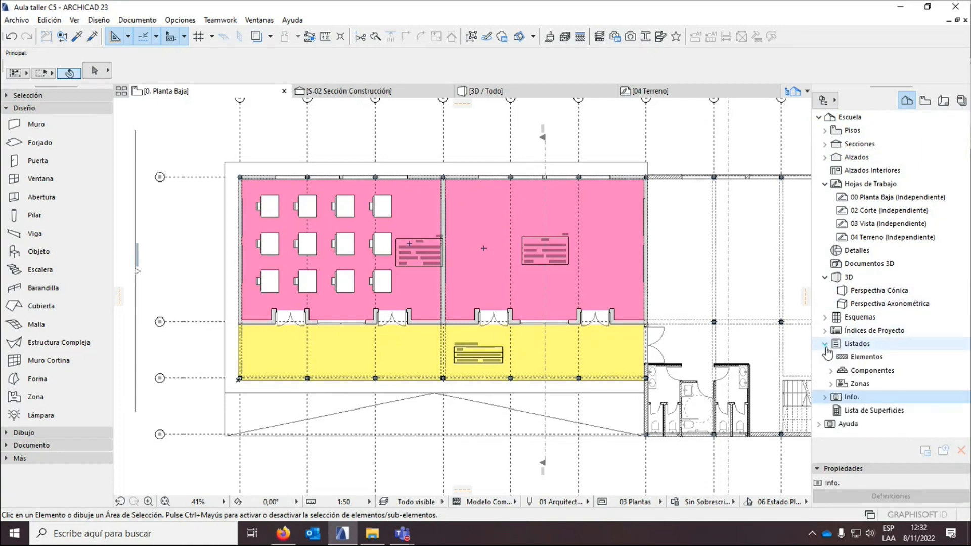
click(831, 383)
double_click(867, 317)
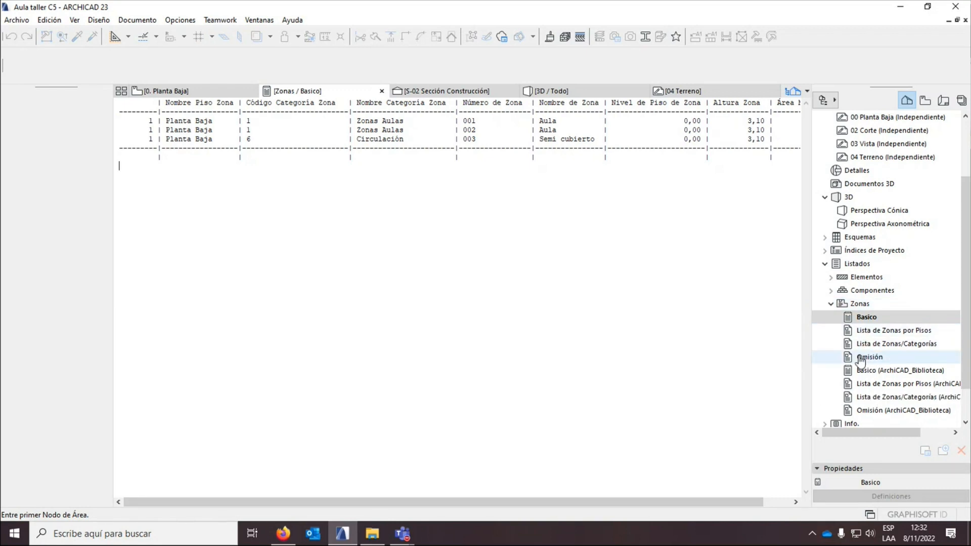
double_click(876, 345)
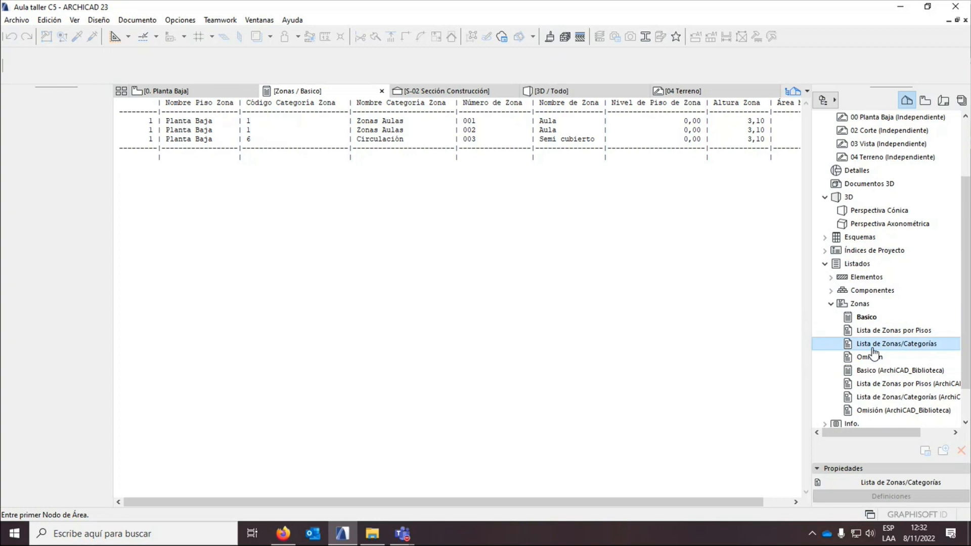
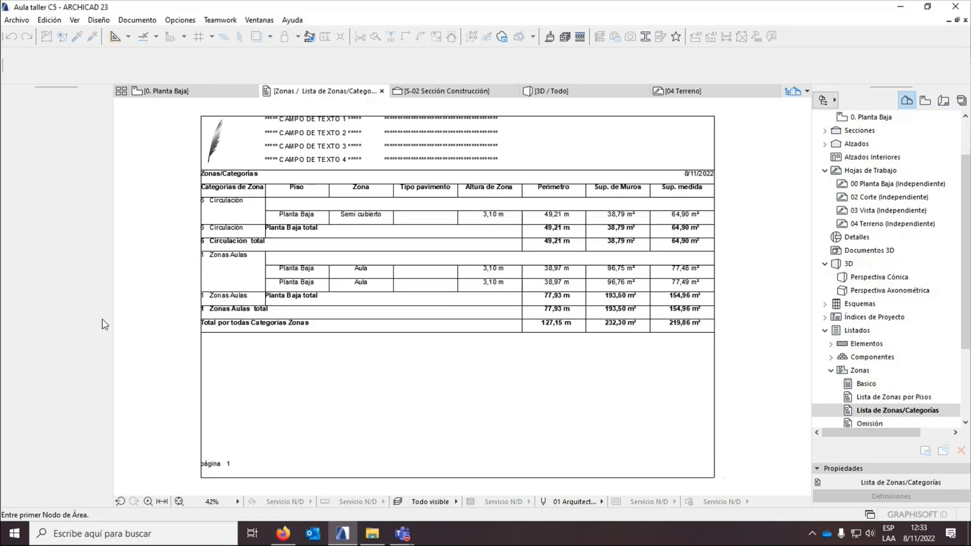
Examine the perimeter, wall area and measured area columns in the Lista de Zonas/Categorías.
scroll(882, 371, up, 1)
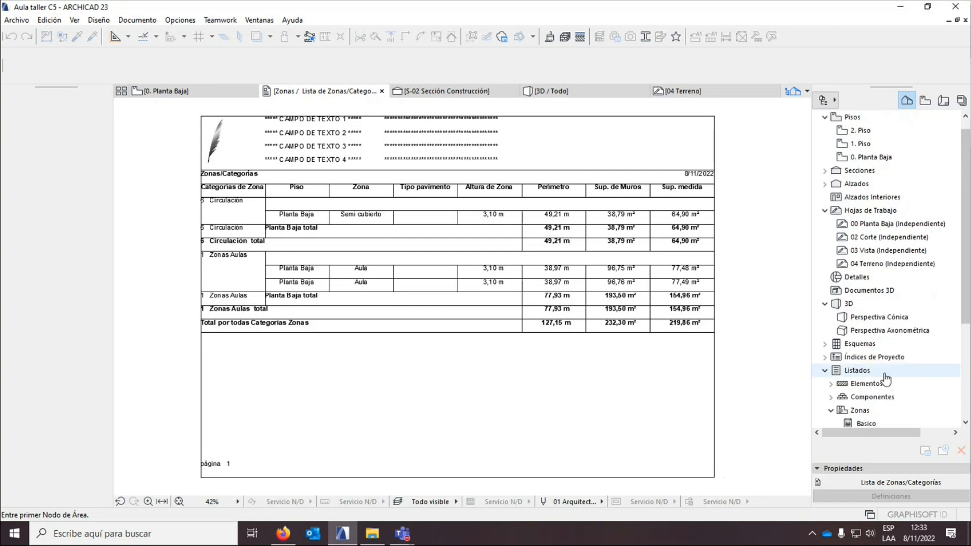
scroll(880, 374, down, 3)
click(829, 265)
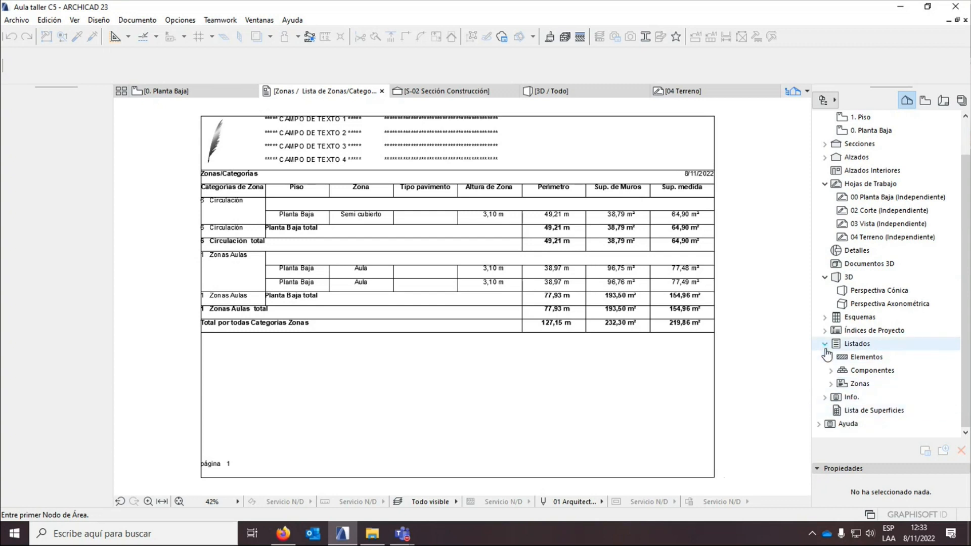
click(831, 383)
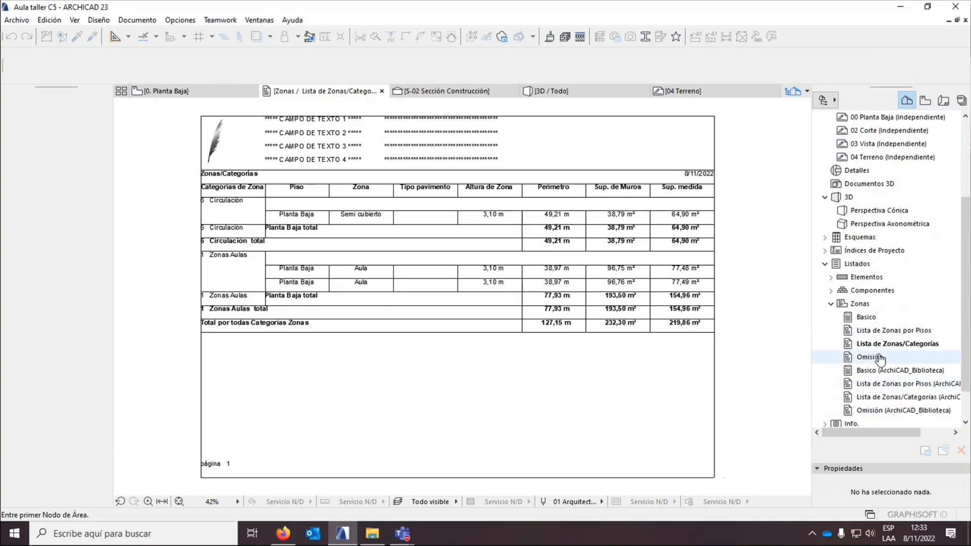
scroll(776, 237, up, 2)
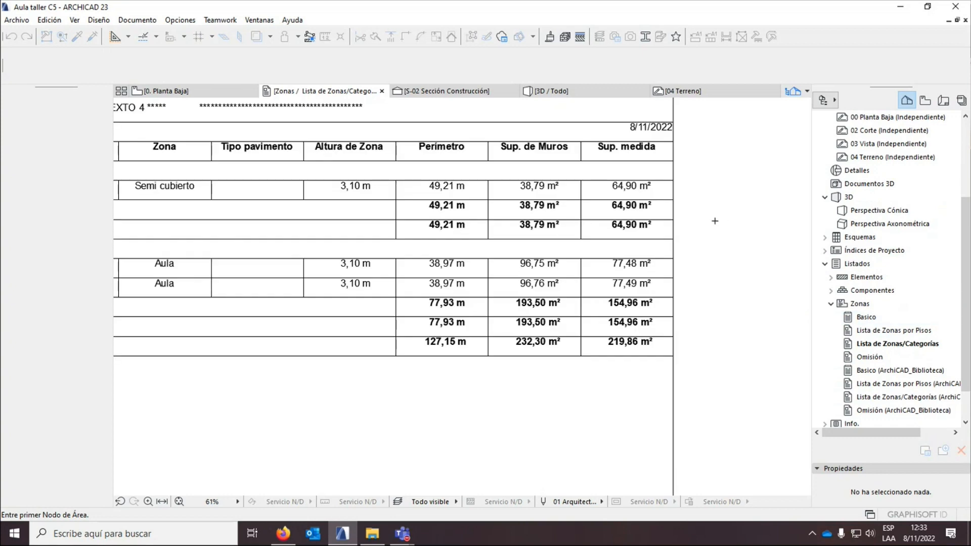
scroll(798, 363, down, 1)
scroll(552, 316, up, 3)
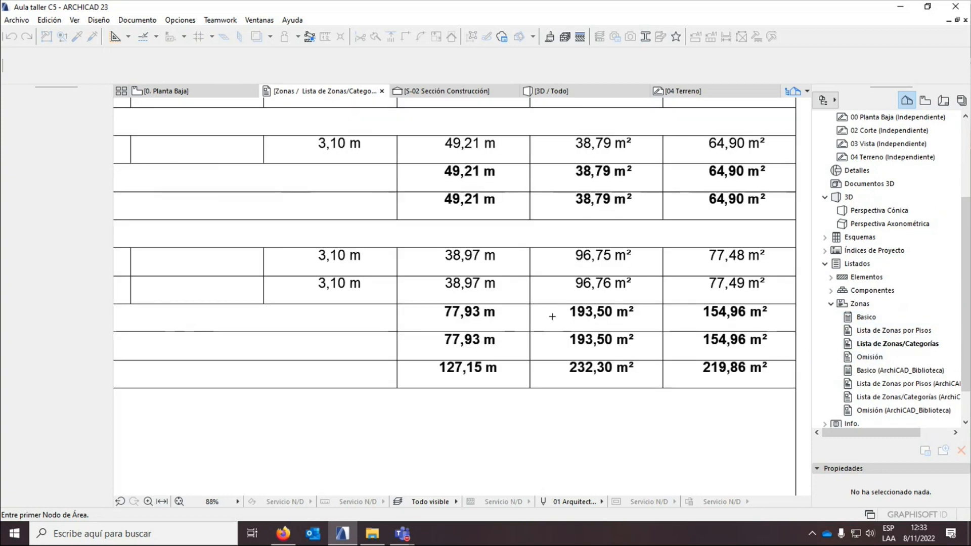
scroll(550, 316, down, 5)
Collapse the project's list entries and close the Lista de Zonas/Categorías to return to the ground-floor plan.
click(831, 304)
click(824, 343)
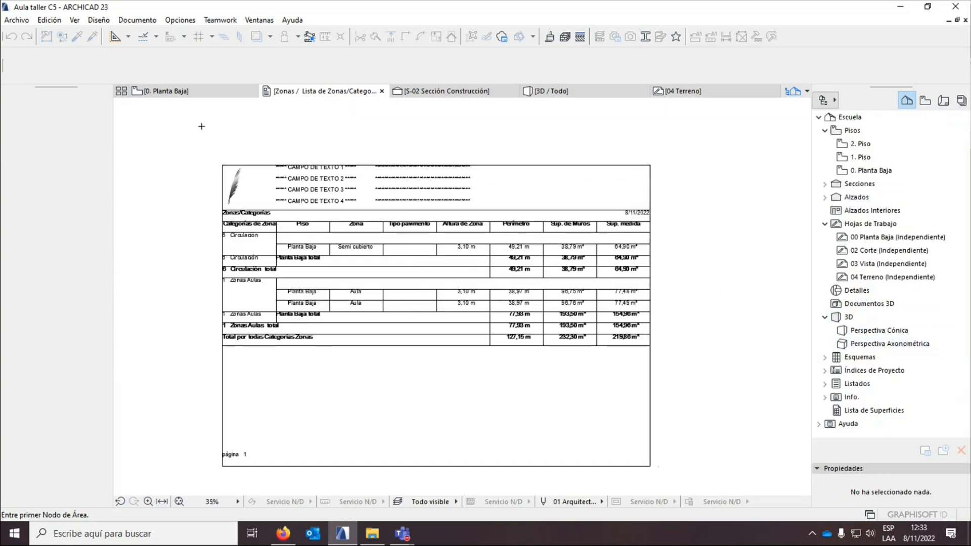
click(383, 91)
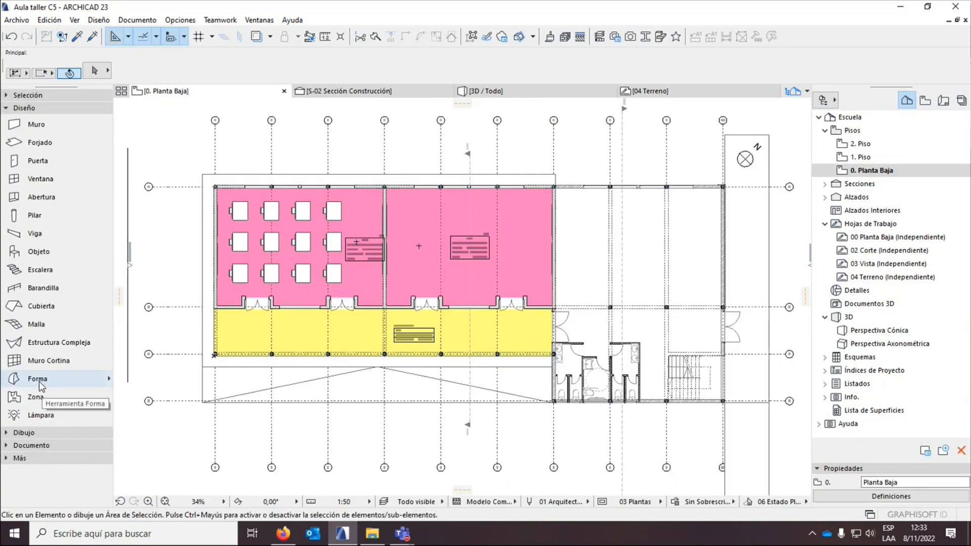
In the 3D view, draw a closed four-sided Morph outline about 4 m across on the open ground in front of the school.
click(501, 96)
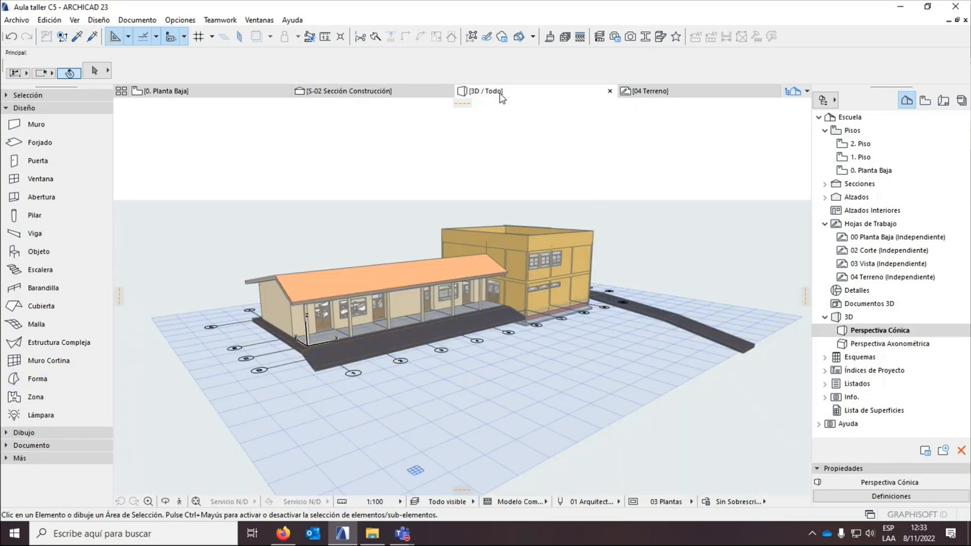
click(165, 501)
drag(293, 394, 585, 324)
scroll(618, 320, down, 2)
scroll(243, 441, up, 4)
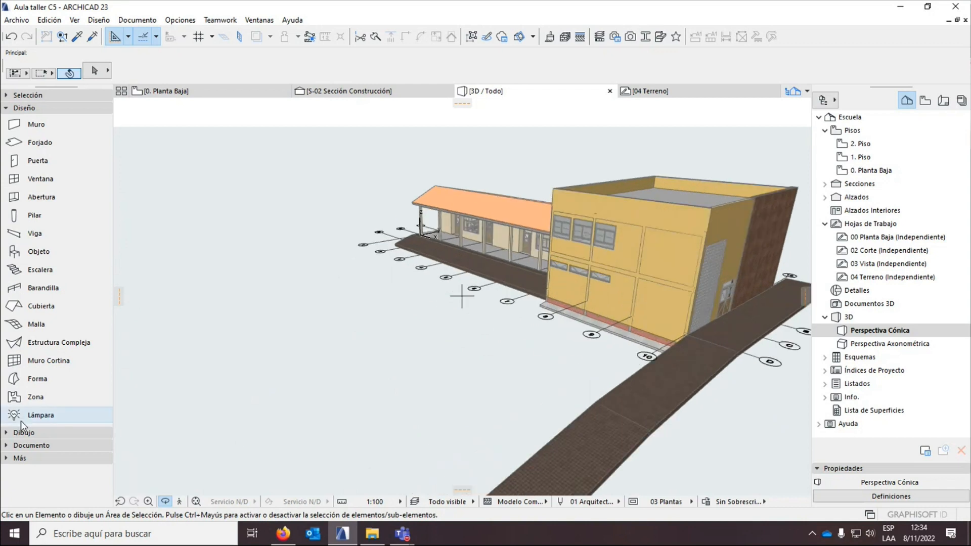
click(15, 382)
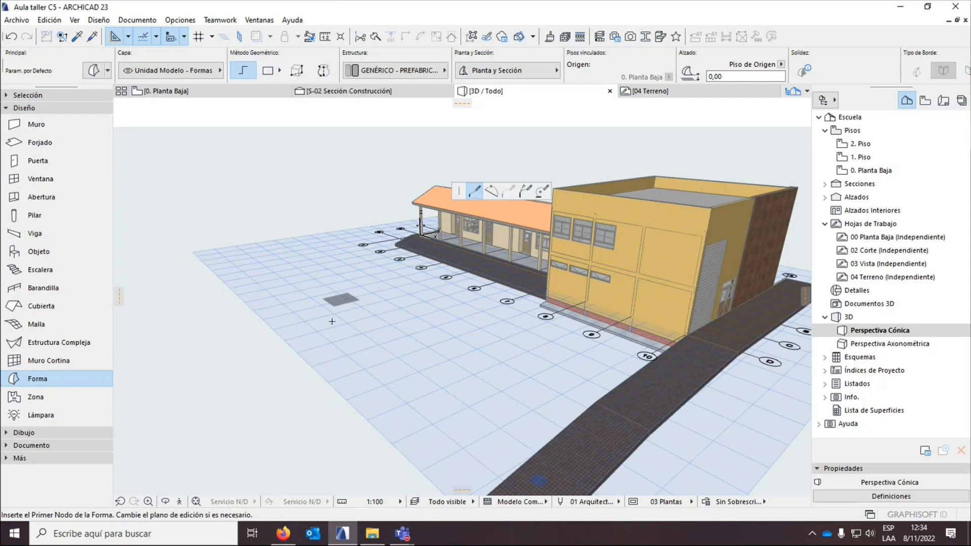
click(395, 344)
click(391, 346)
click(389, 316)
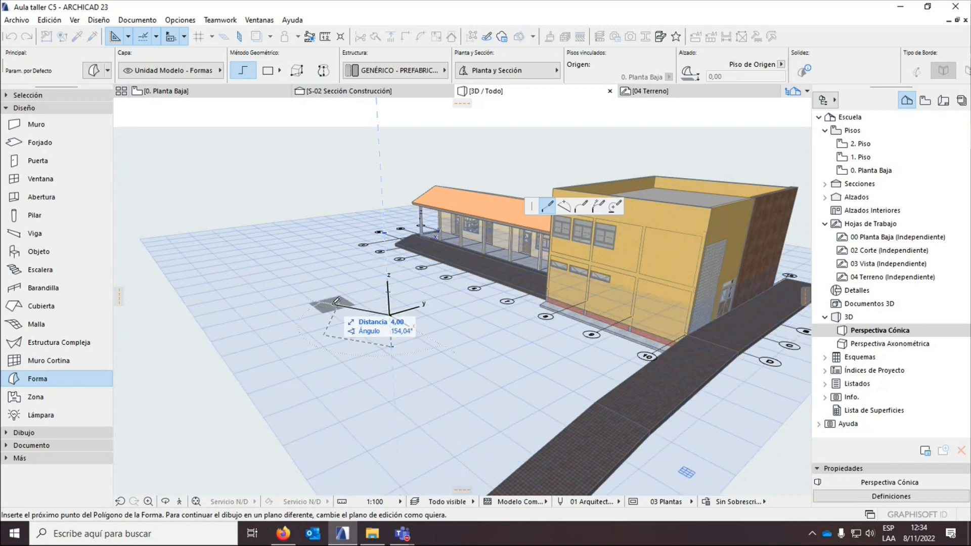
click(342, 299)
scroll(341, 299, up, 5)
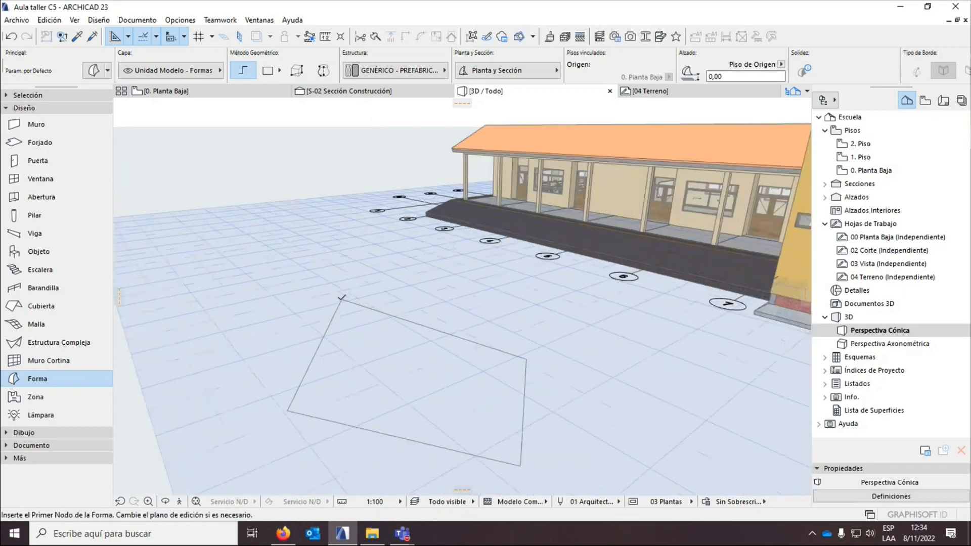
Delete the four-sided Morph outline from the open ground in front of the school.
key(Escape)
click(355, 357)
click(323, 342)
click(322, 342)
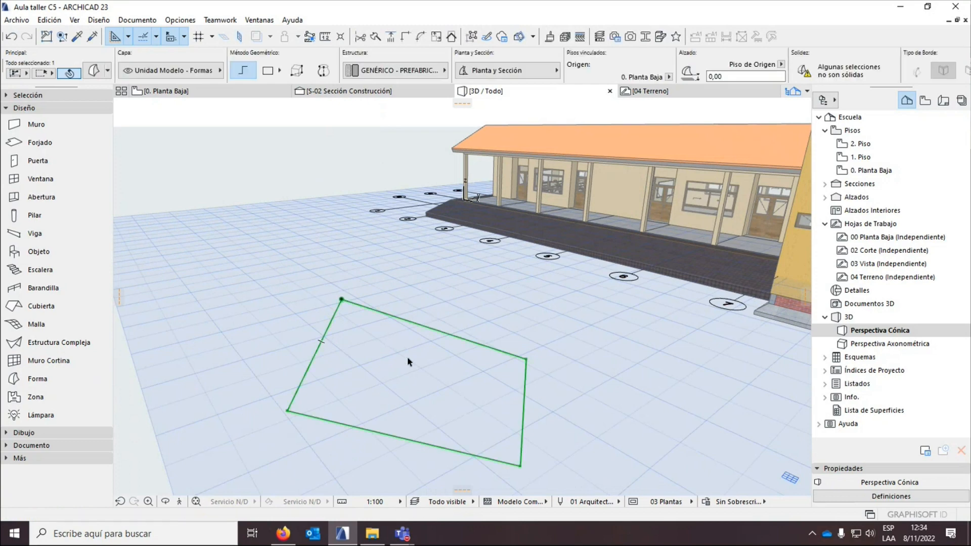
scroll(407, 357, down, 2)
scroll(408, 356, down, 1)
key(Delete)
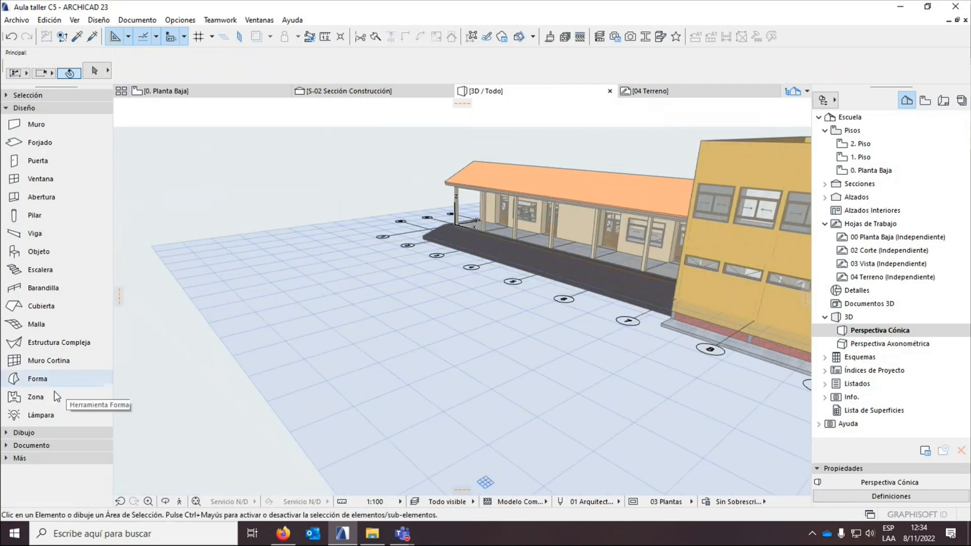
Draw a closed four-sided polygonal Morph face on the ground-floor plane, on the open ground in front of the school.
click(35, 378)
click(401, 309)
click(271, 348)
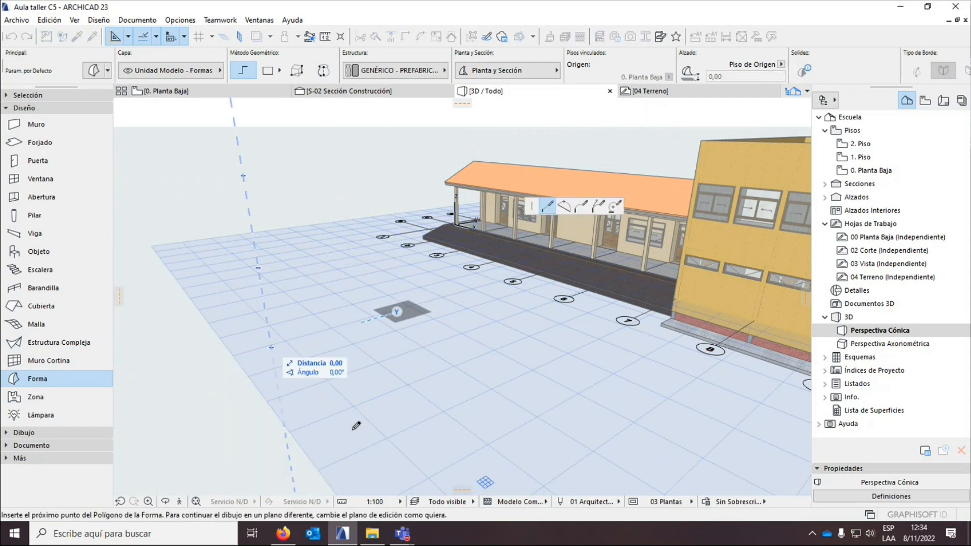
click(364, 450)
click(542, 375)
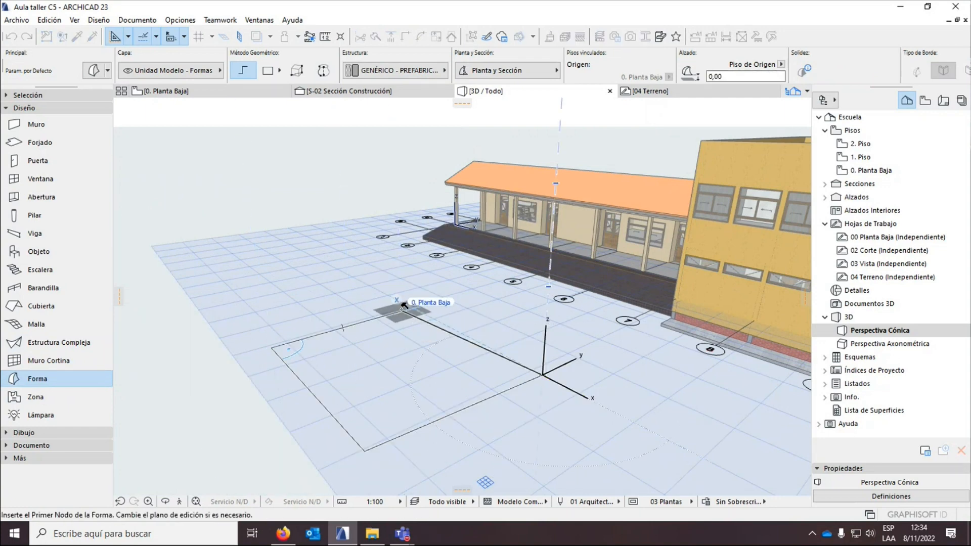
click(402, 311)
scroll(384, 381, up, 3)
scroll(383, 383, down, 2)
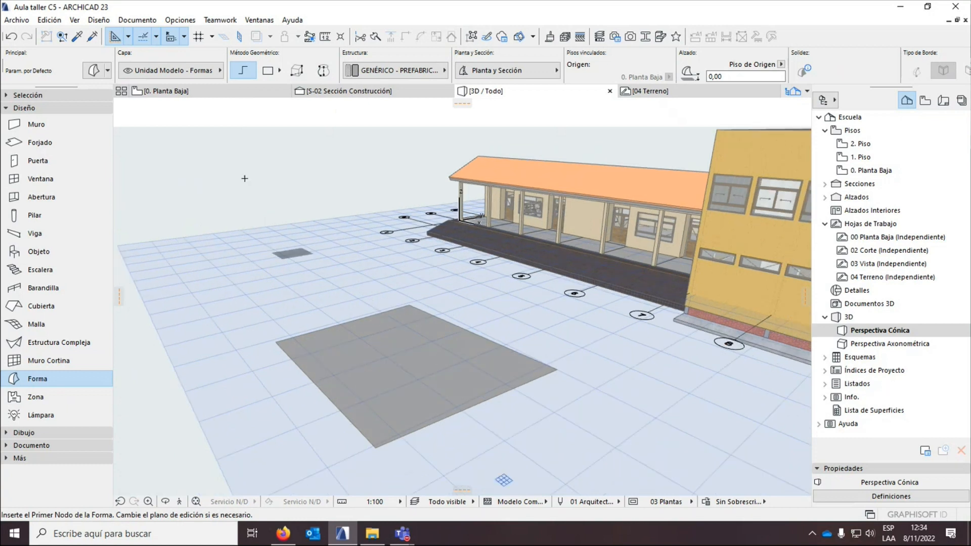
click(281, 71)
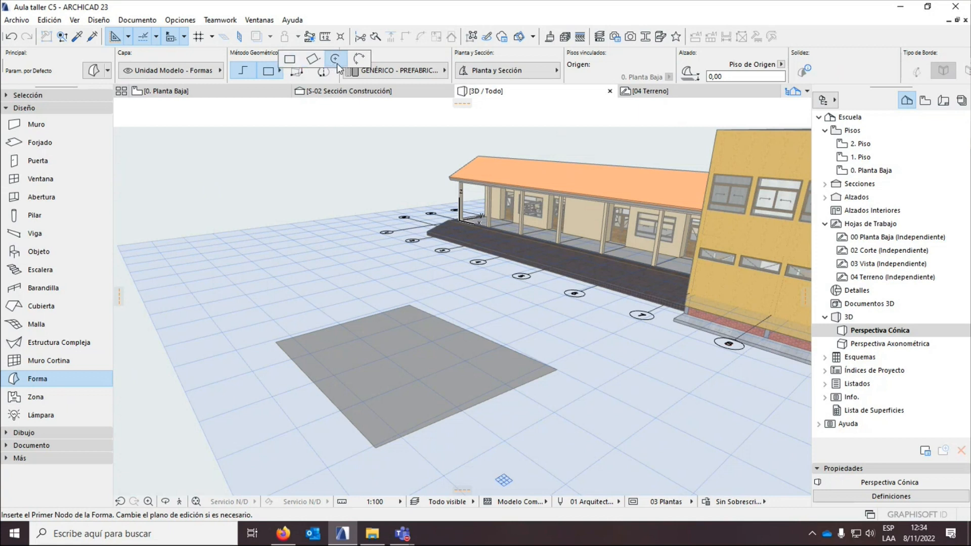
click(290, 58)
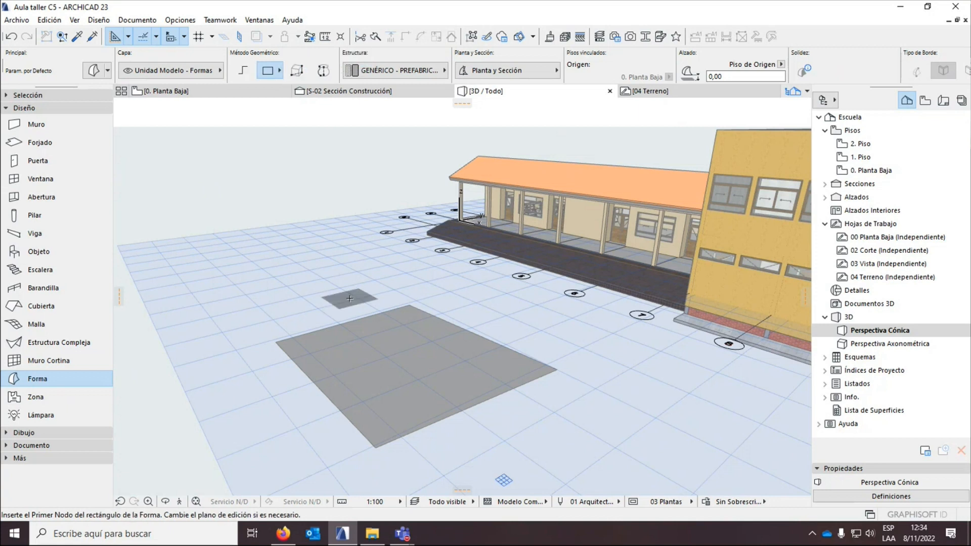
key(Escape)
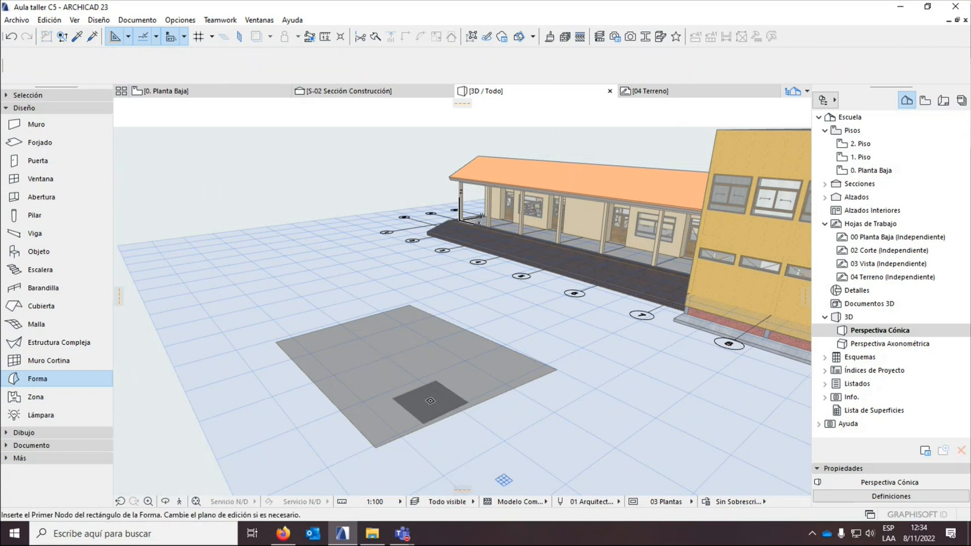
click(404, 405)
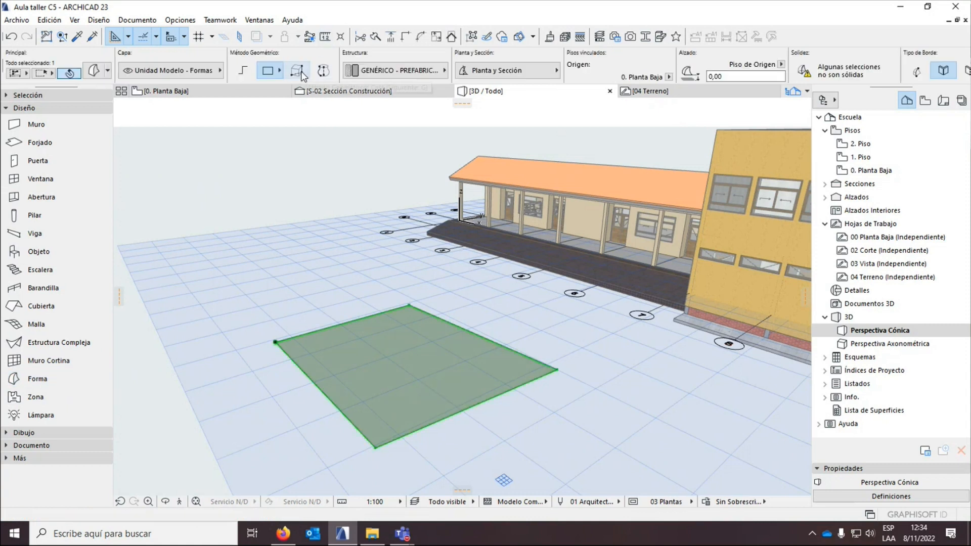
key(Escape)
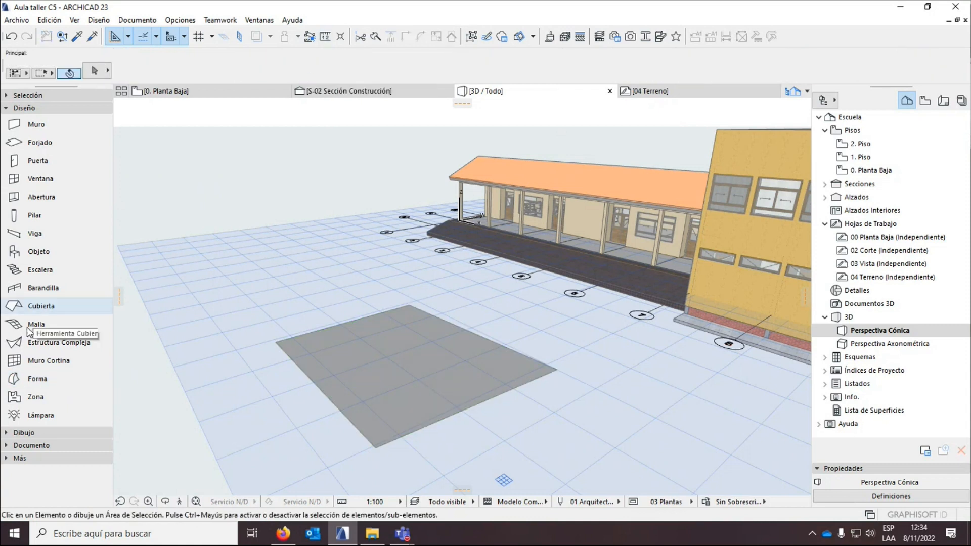
Start a new Morph with the box geometry method.
click(31, 378)
click(296, 73)
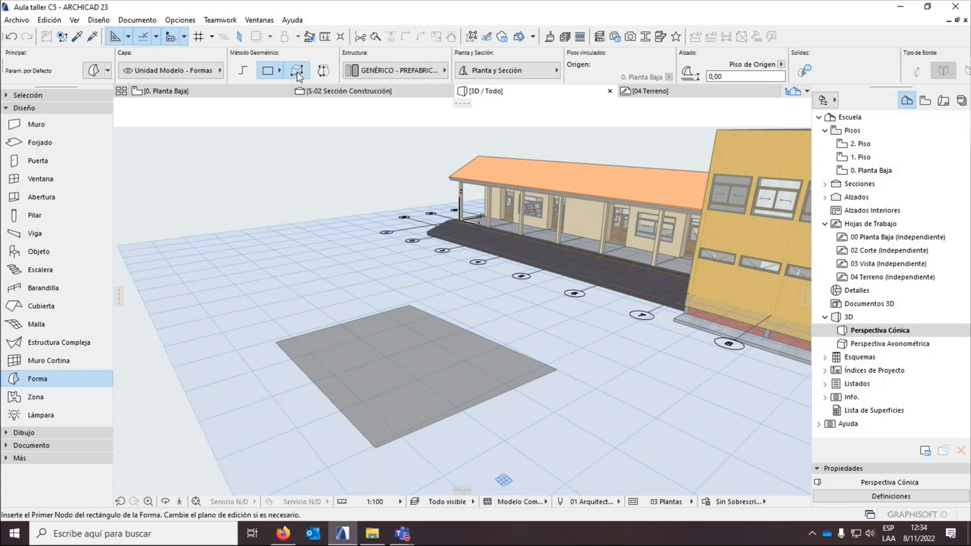
Create a box-shaped morph on the ground behind the flat rectangular morph using the box geometry method.
click(263, 299)
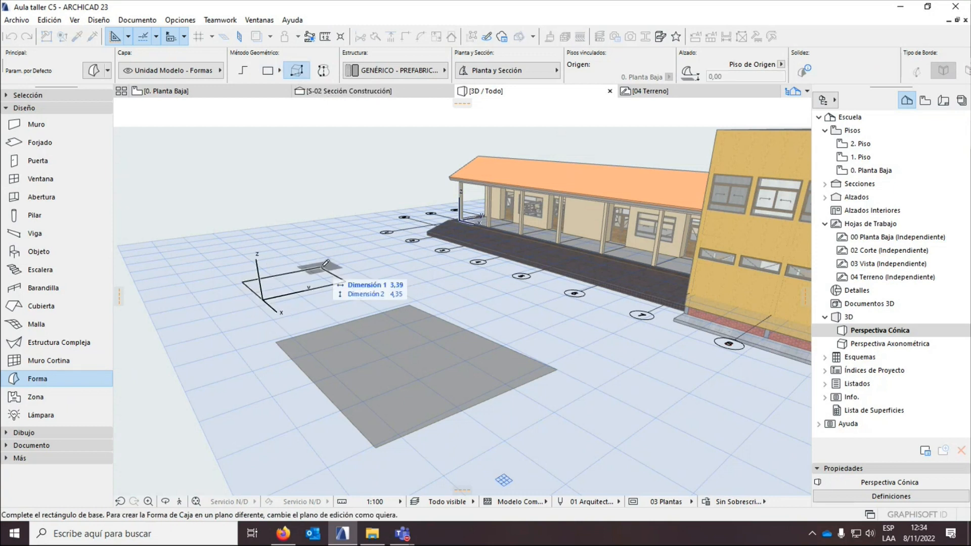
click(331, 264)
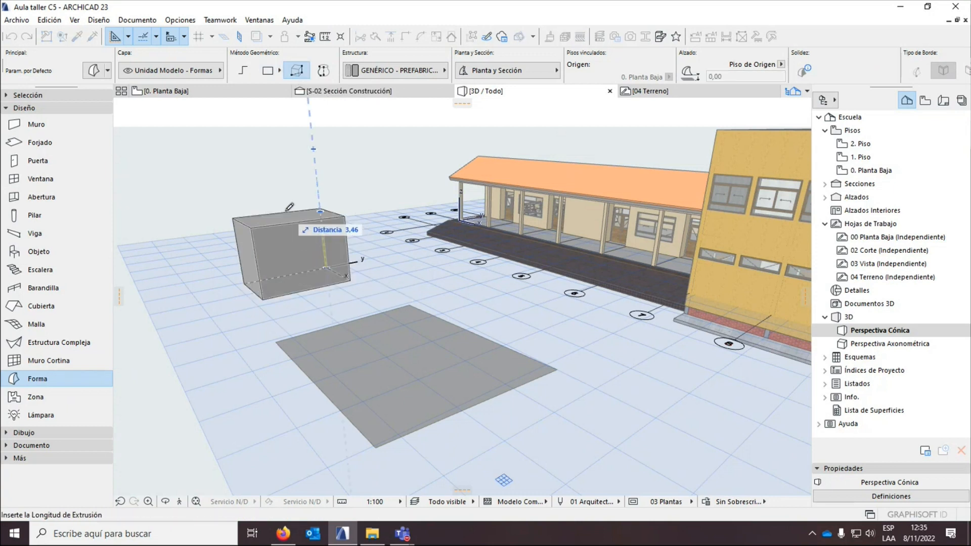
click(319, 208)
Create a revolved morph beside the flat rectangle, drawing a stepped polygon profile, a rotation axis and a sweep angle.
click(323, 74)
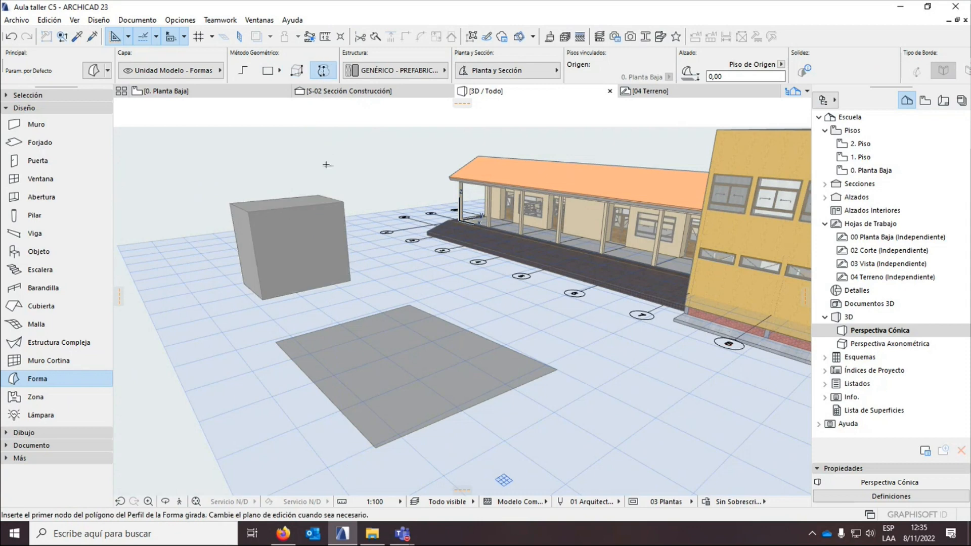
scroll(314, 152, down, 1)
scroll(393, 302, down, 1)
click(528, 352)
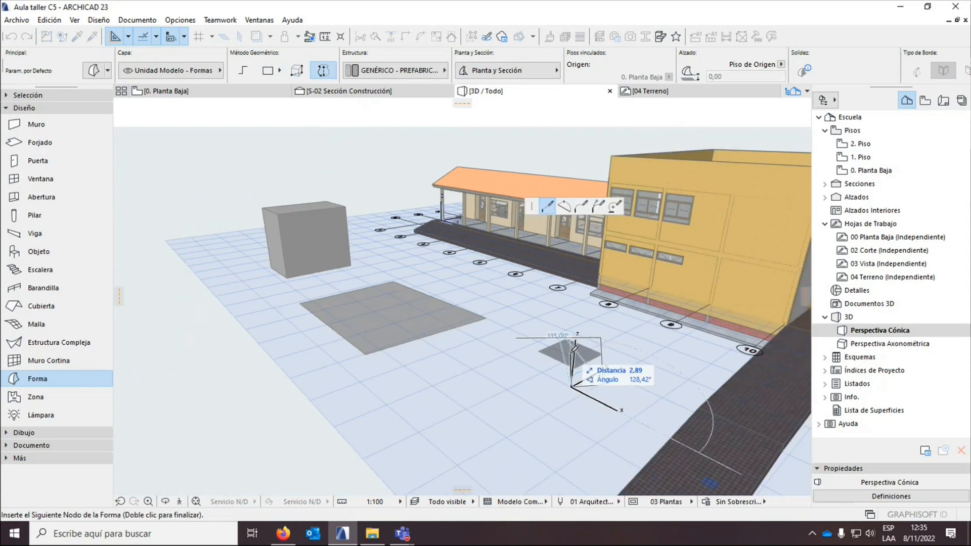
click(515, 337)
click(493, 349)
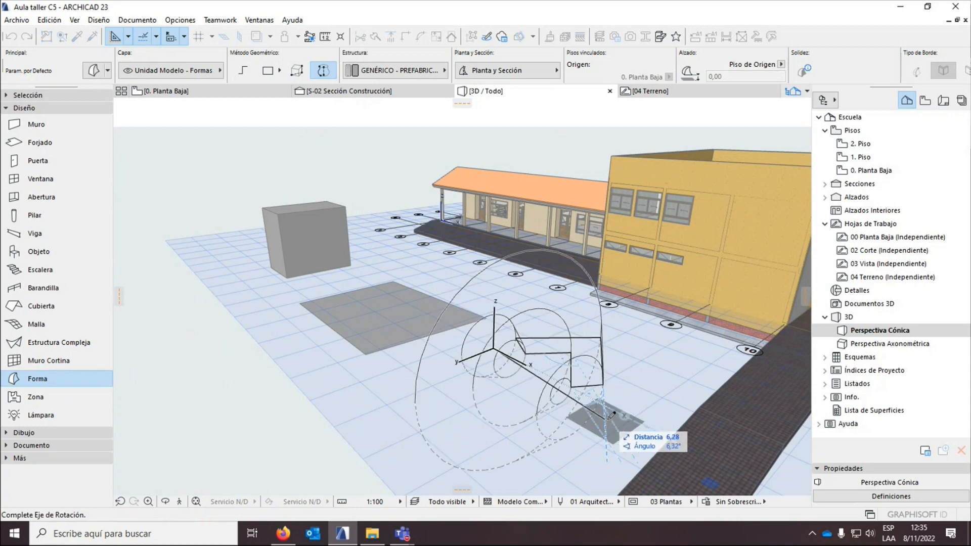
click(506, 418)
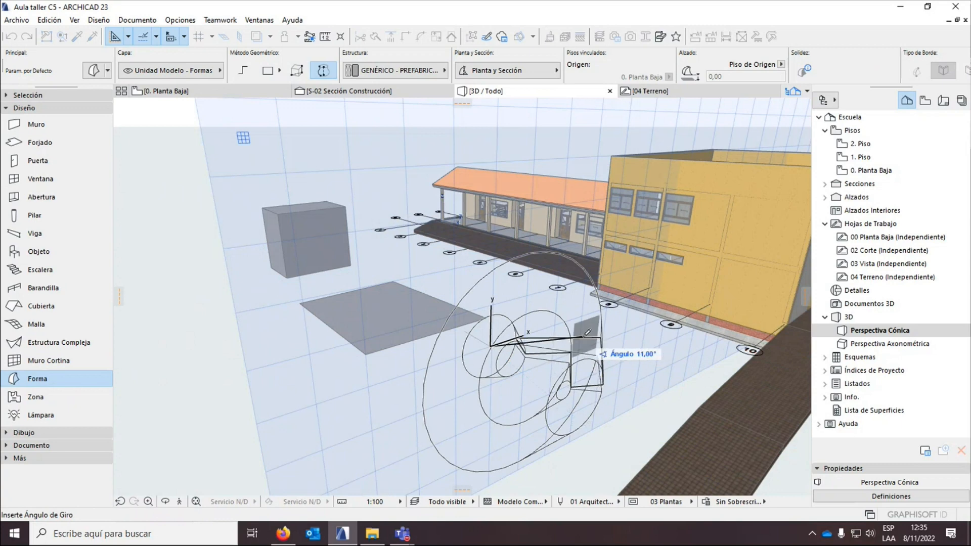
click(544, 332)
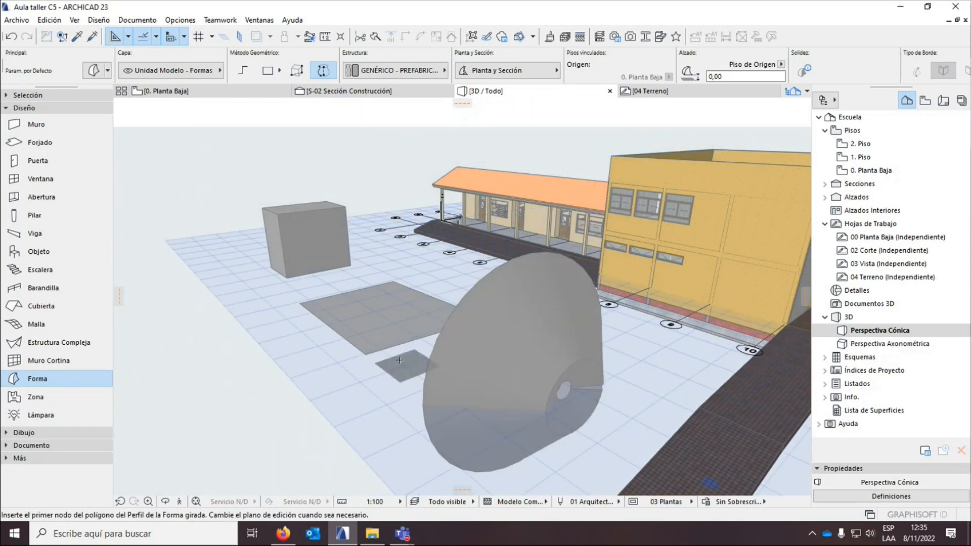
key(Escape)
Extrude the flat rectangular morph perpendicularly upward into a solid box.
click(166, 501)
drag(195, 278, 272, 292)
scroll(295, 241, down, 2)
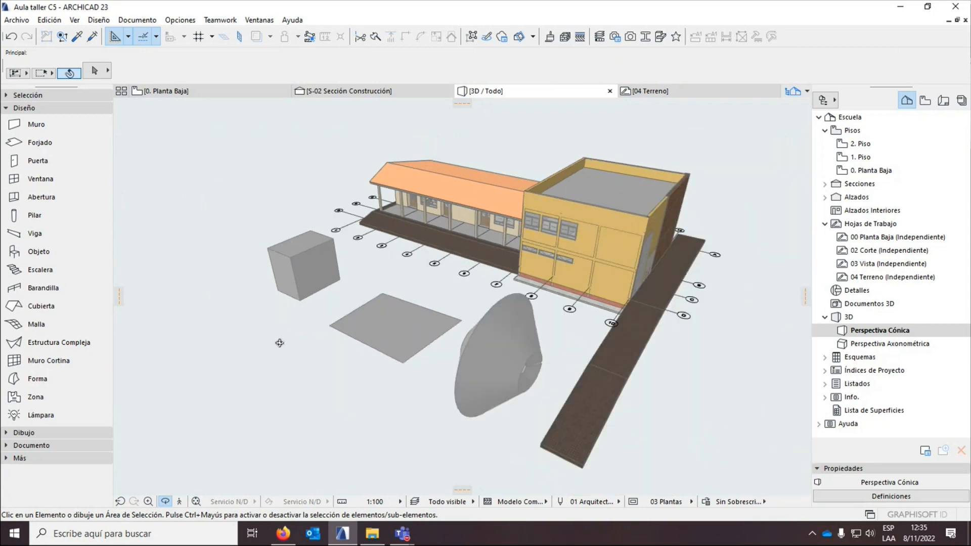
scroll(280, 345, up, 2)
key(Escape)
click(442, 305)
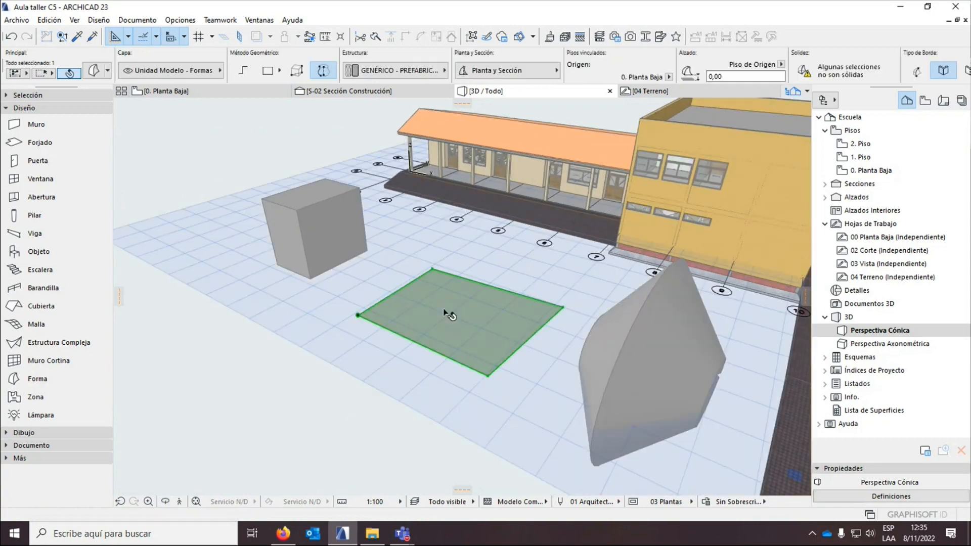
click(442, 306)
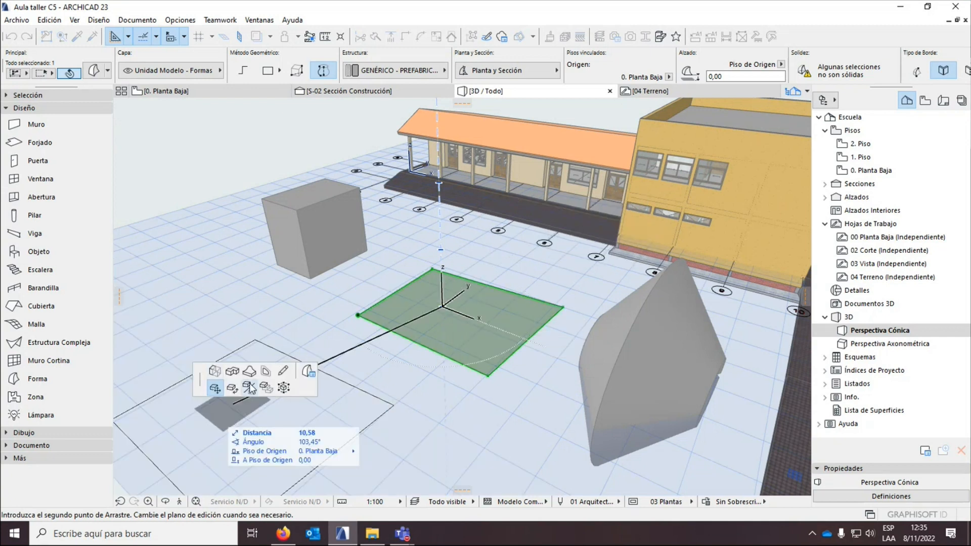
click(214, 375)
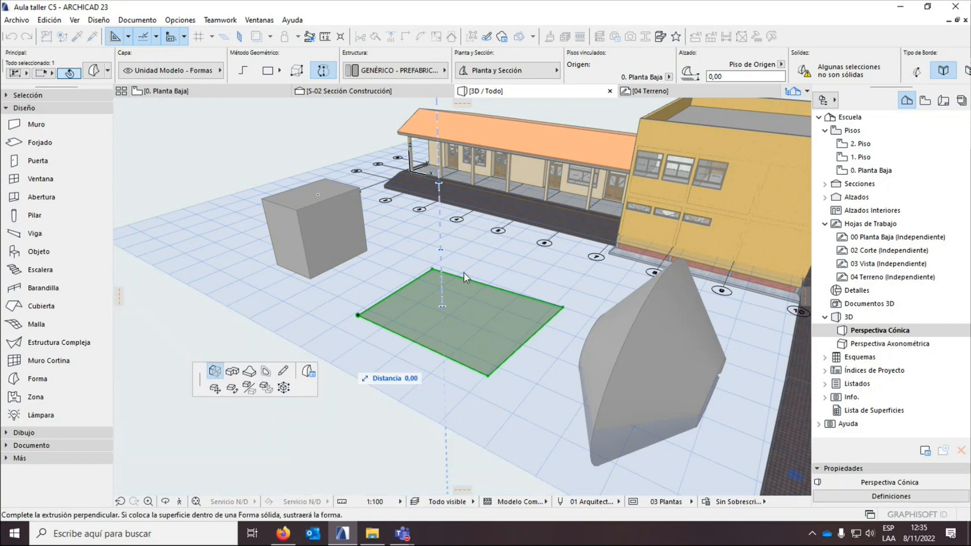
click(447, 207)
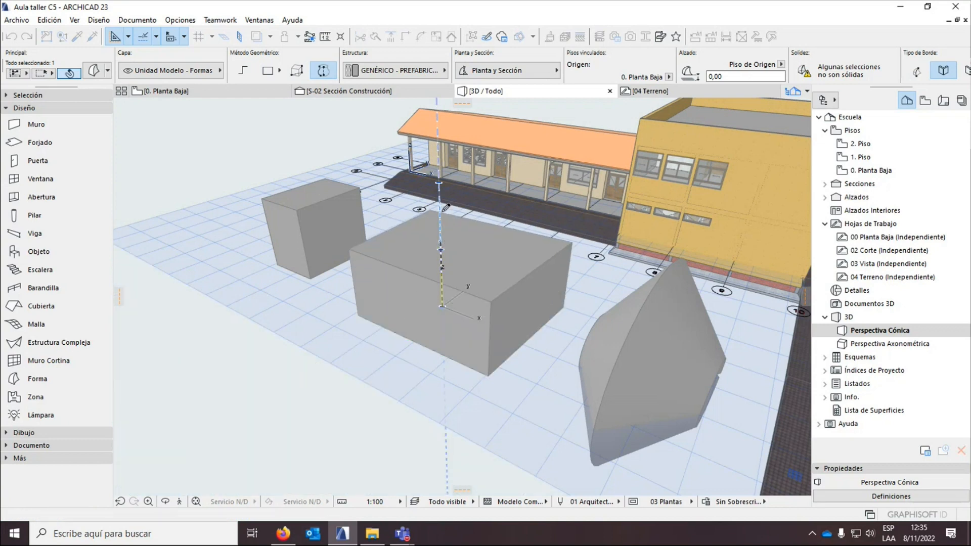
click(473, 241)
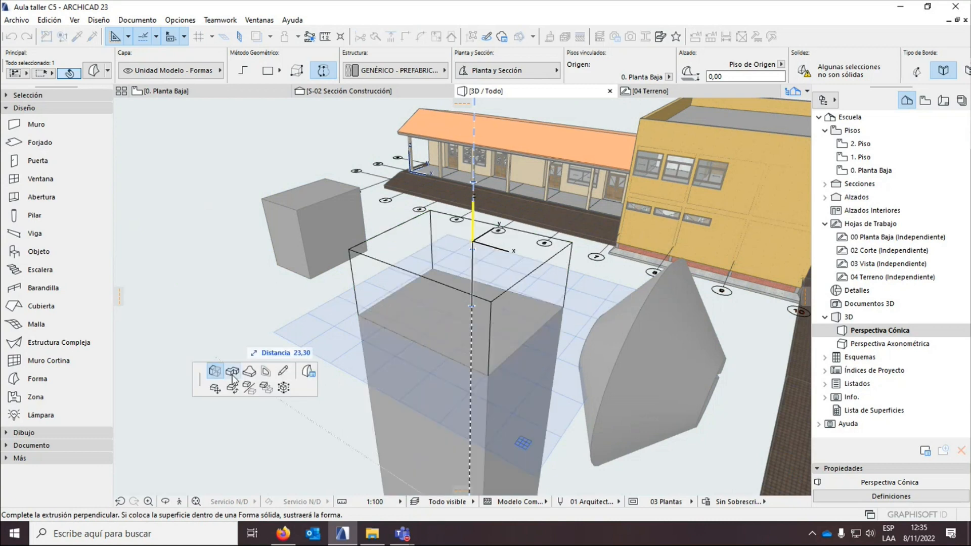
click(232, 371)
click(389, 183)
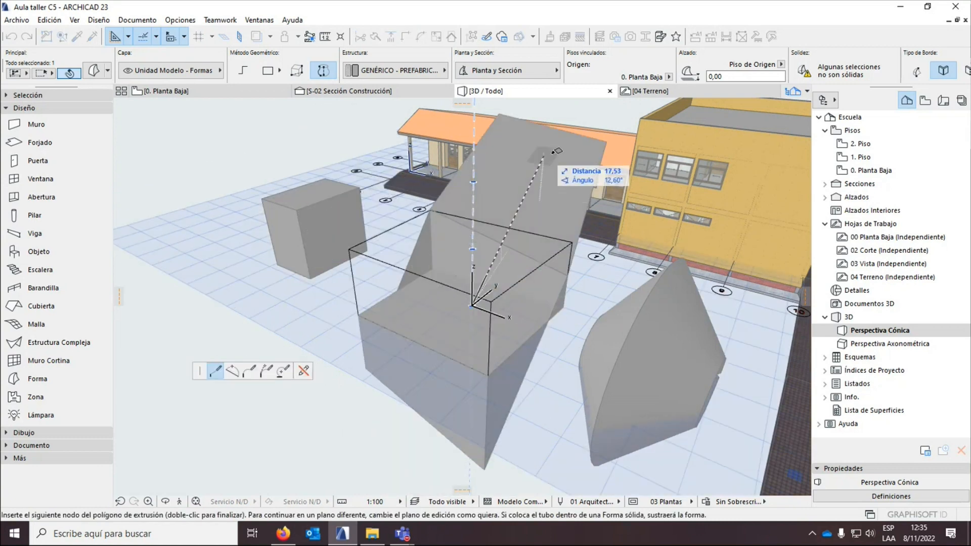
key(Escape)
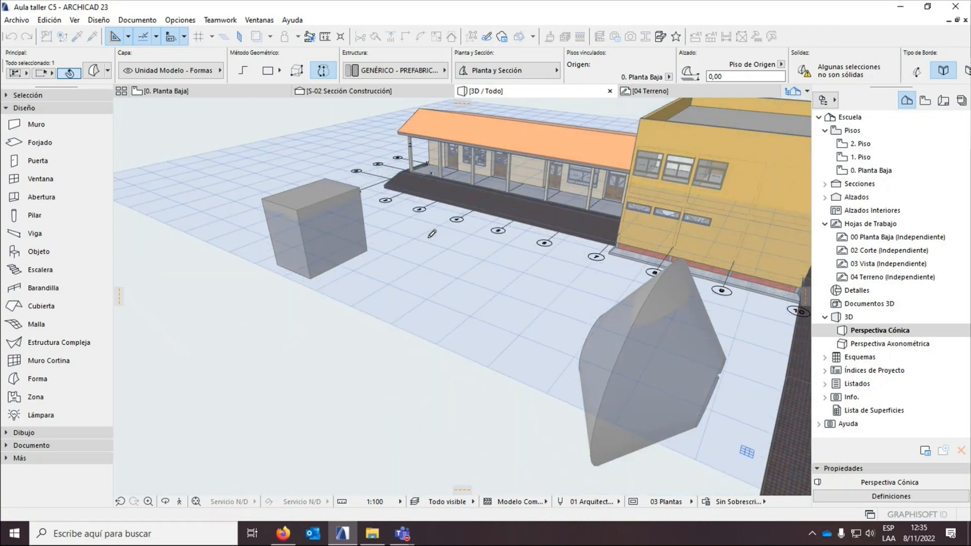
Try a tube extrusion of the middle box's top face upward and sideways, and undo it.
click(473, 245)
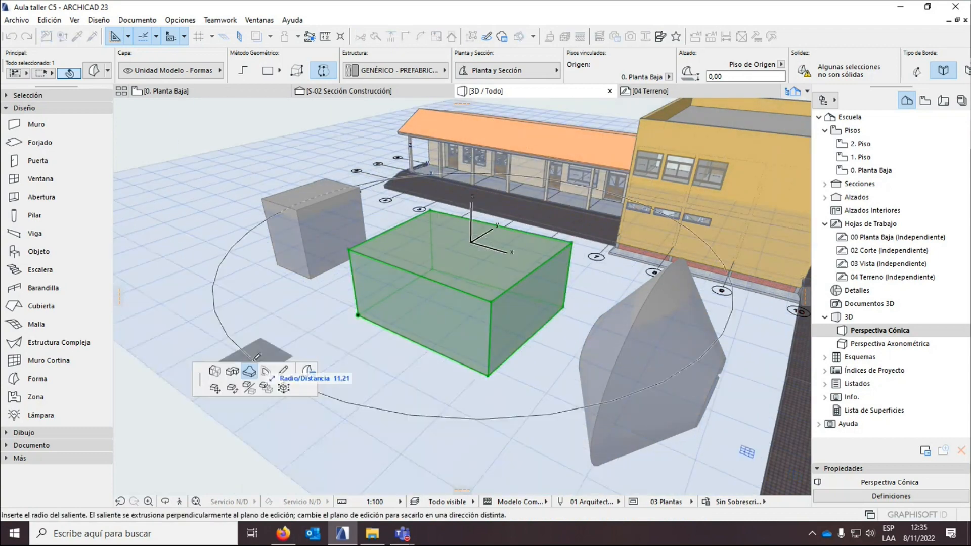
click(233, 371)
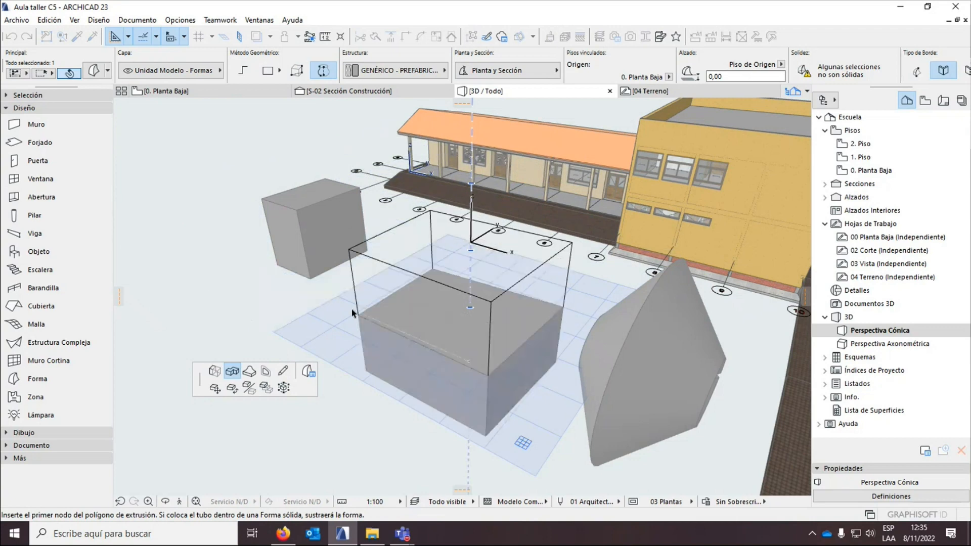
scroll(354, 275, down, 3)
click(360, 178)
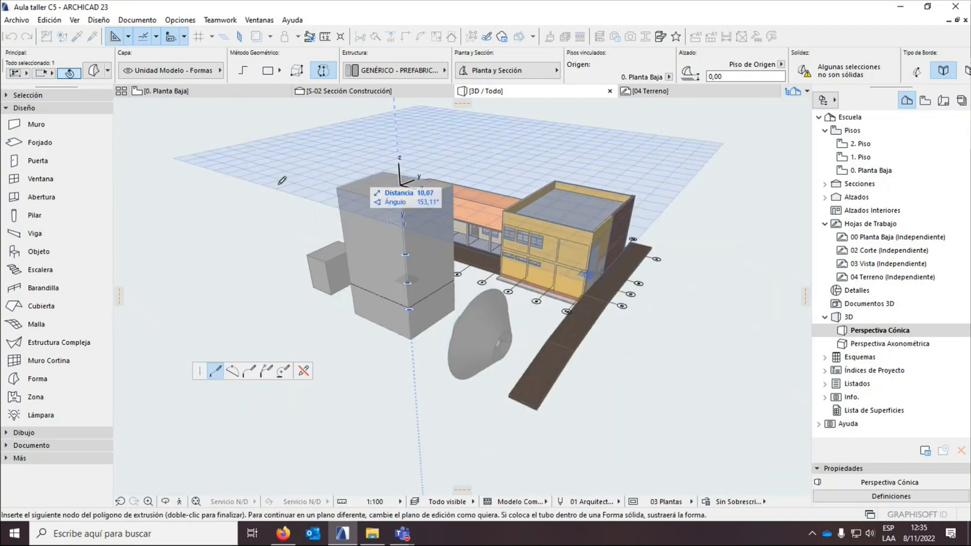
double_click(271, 186)
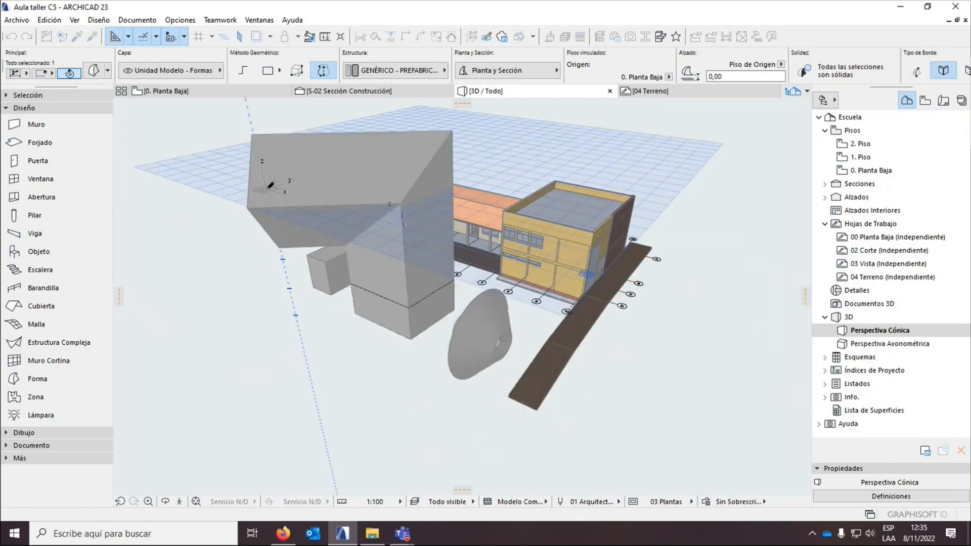
scroll(292, 213, up, 3)
click(292, 213)
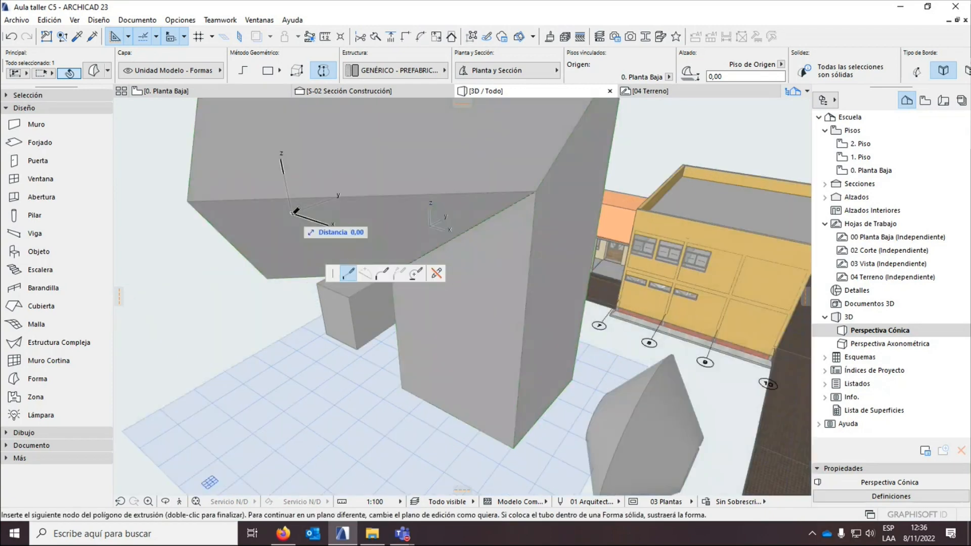
key(Escape)
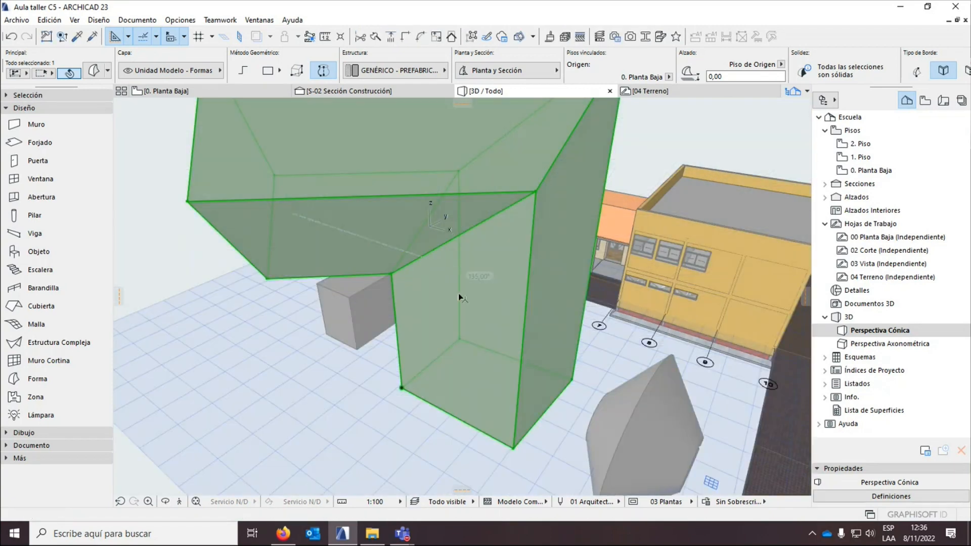
key(ctrl+z)
key(Escape)
scroll(369, 291, down, 5)
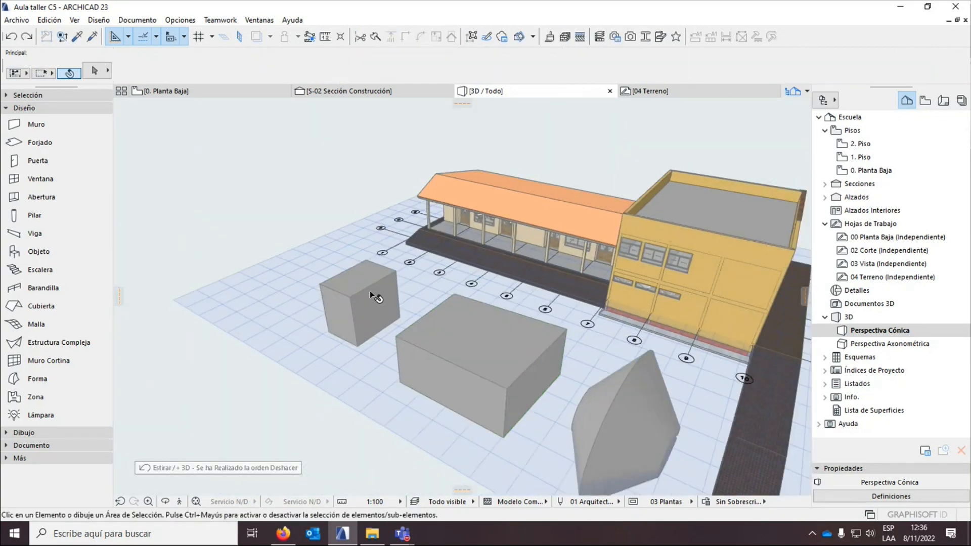
scroll(415, 404, up, 3)
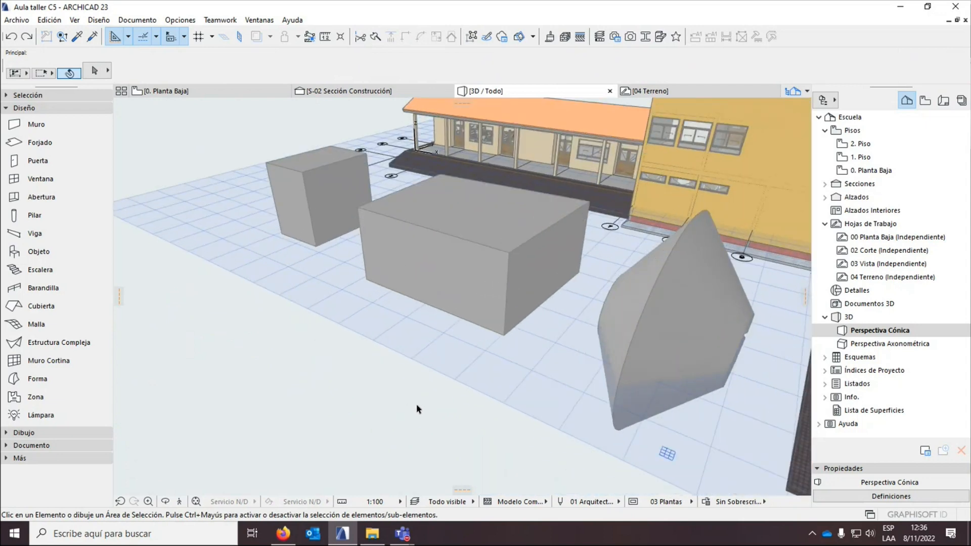
scroll(251, 408, down, 3)
scroll(394, 316, down, 1)
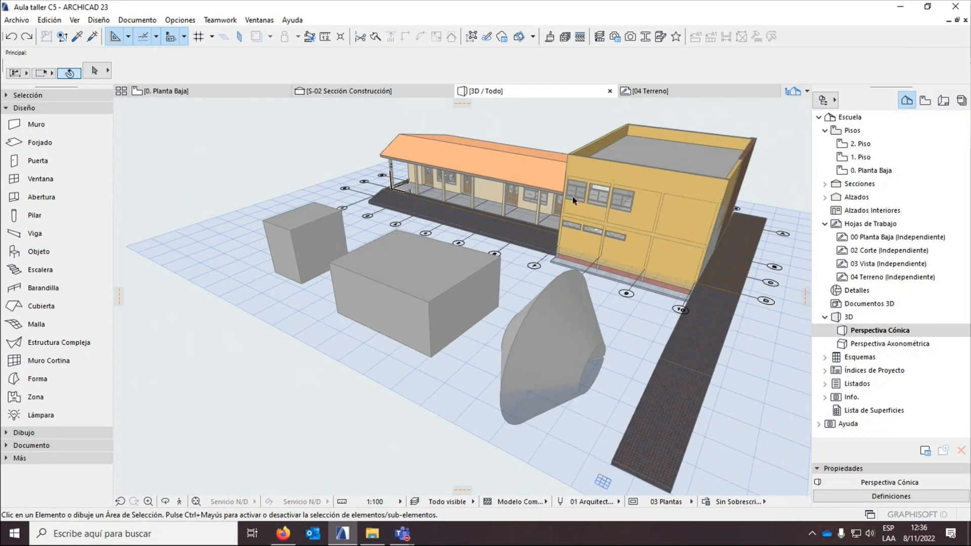
scroll(518, 229, up, 3)
scroll(493, 284, down, 1)
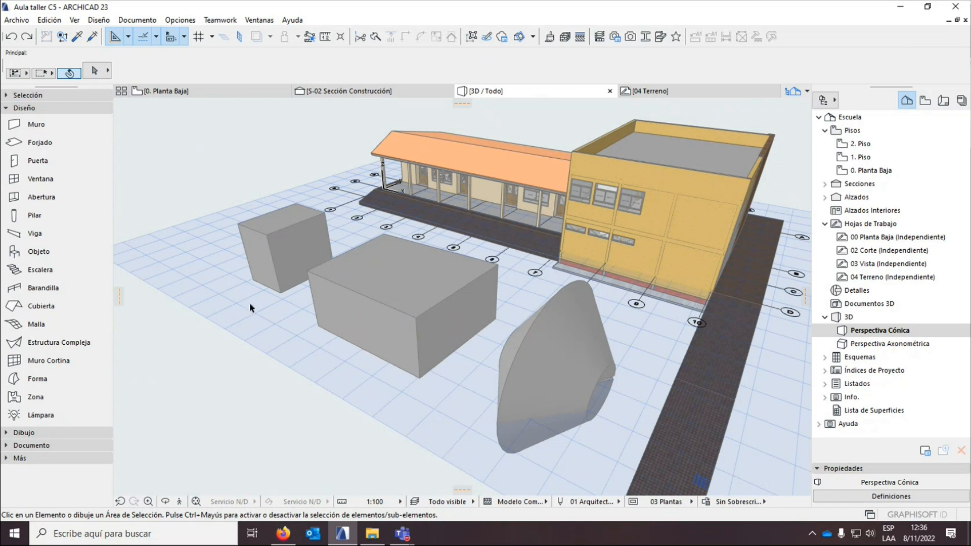
Examine the building material choices and the morph selection settings for the middle box without changing them.
click(342, 284)
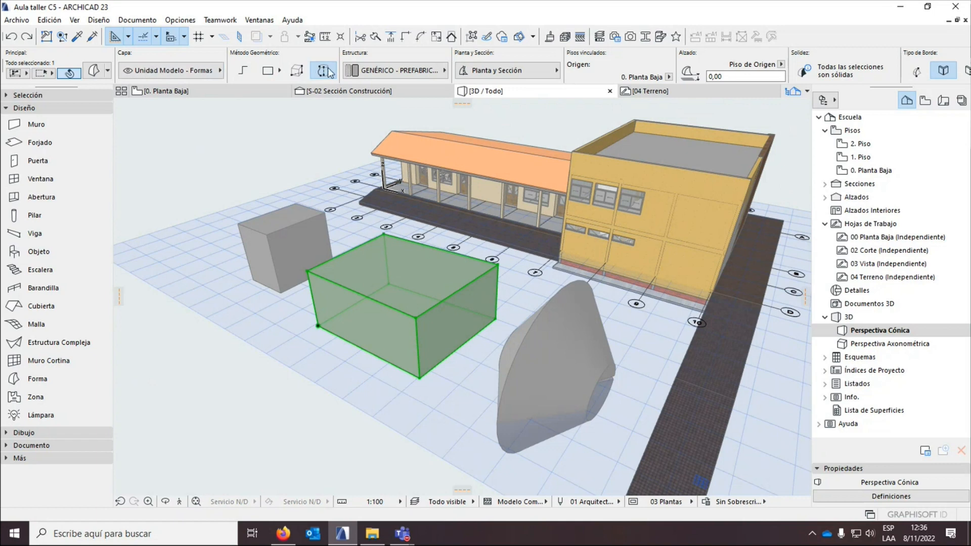
click(370, 71)
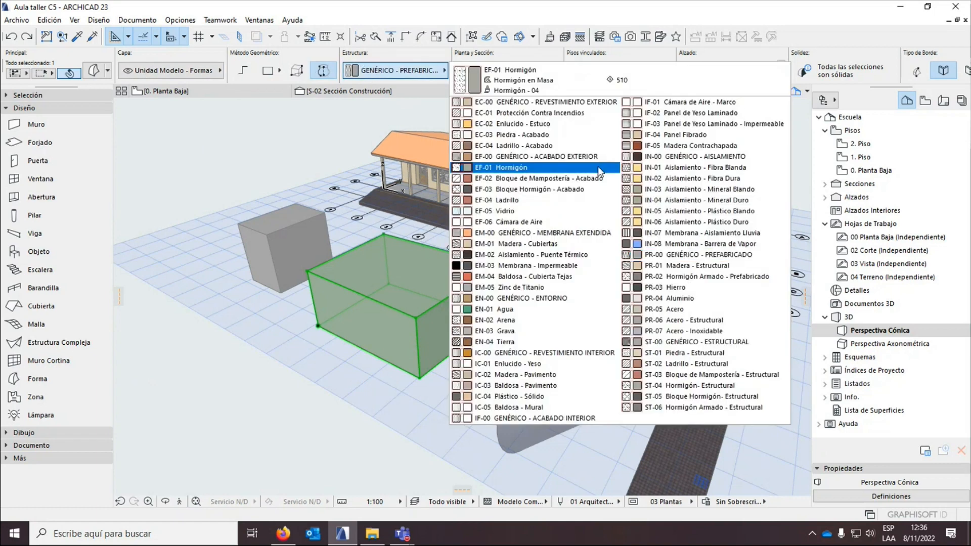
click(395, 75)
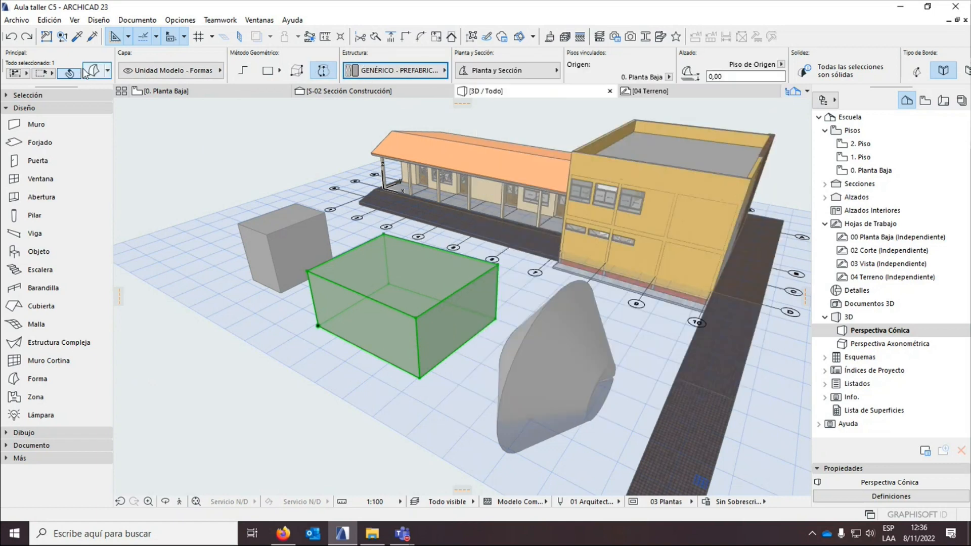
click(98, 74)
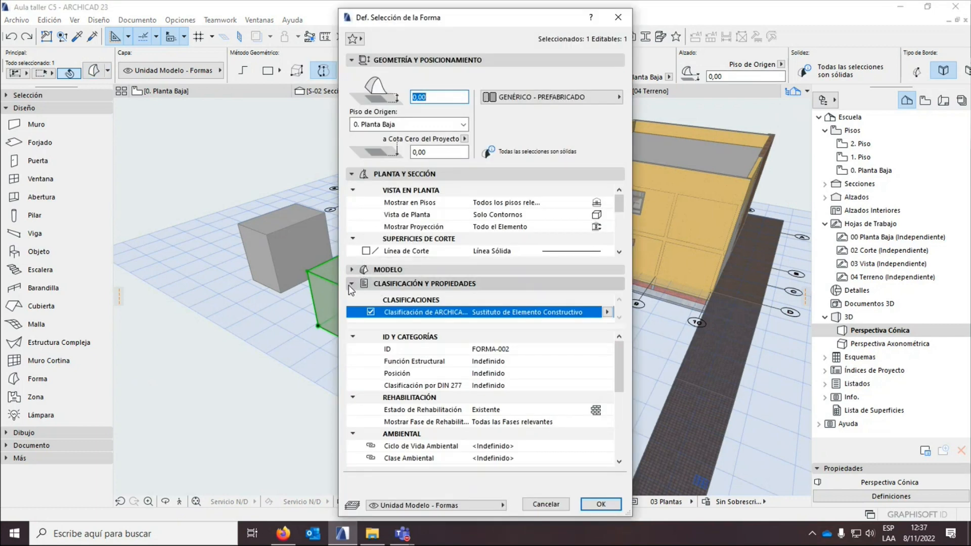
click(617, 356)
mouse_move(617, 355)
mouse_down()
mouse_move(613, 397)
mouse_move(609, 343)
mouse_up()
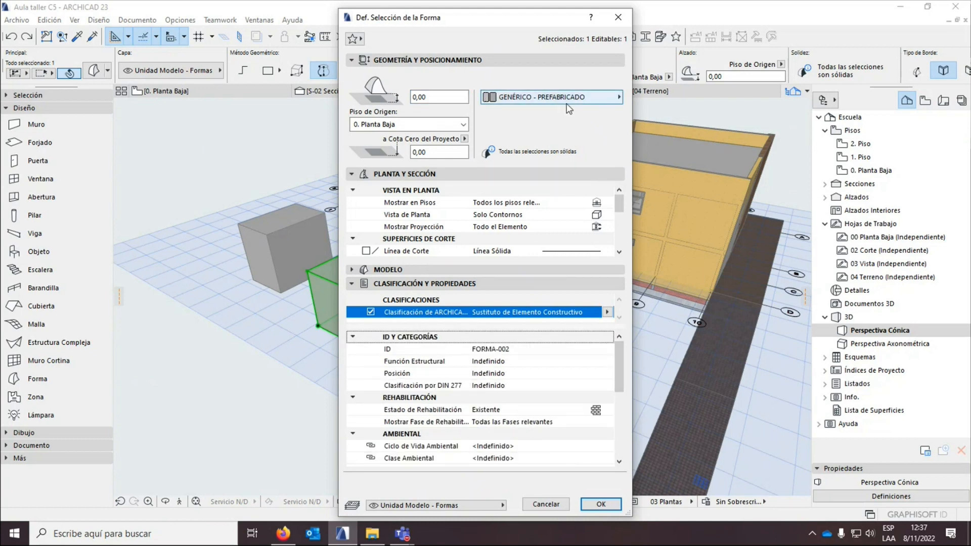
click(618, 17)
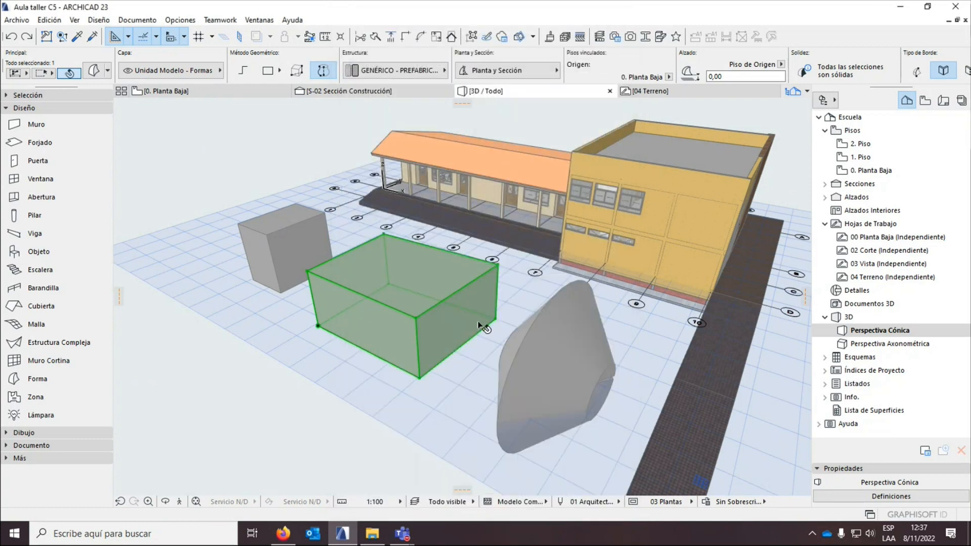
Select the middle box, the smaller box and the revolved morph together, and clear the selection.
click(451, 361)
click(455, 320)
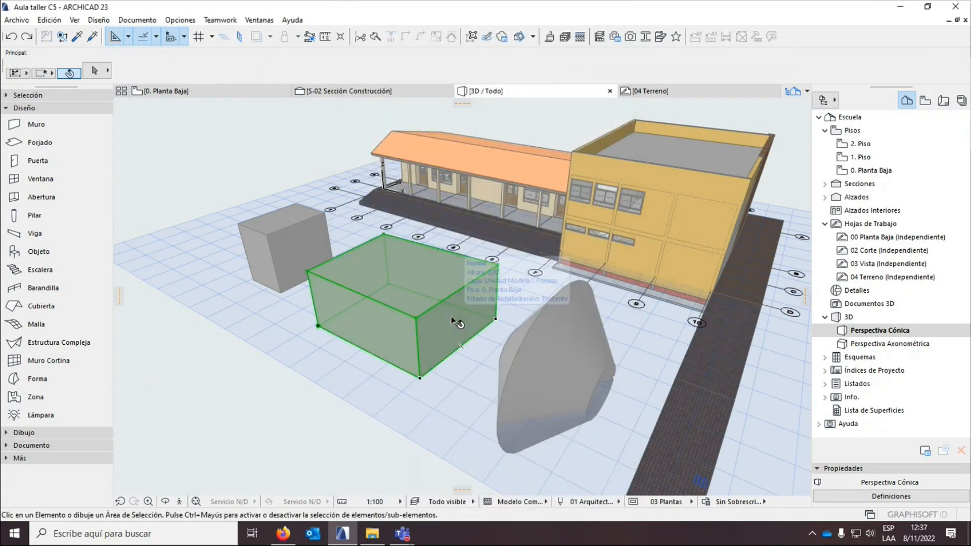
shift+click(293, 264)
shift+click(590, 369)
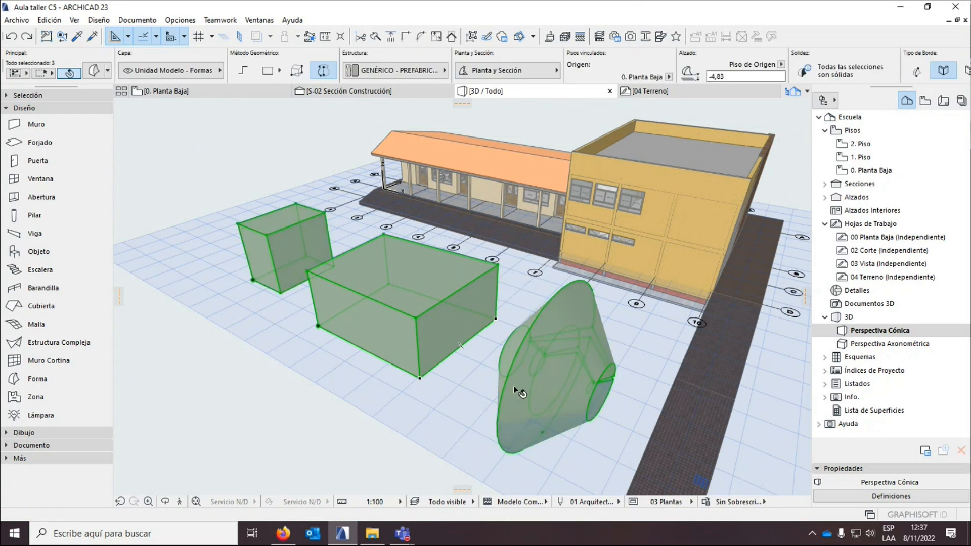
click(165, 502)
drag(472, 371, 400, 371)
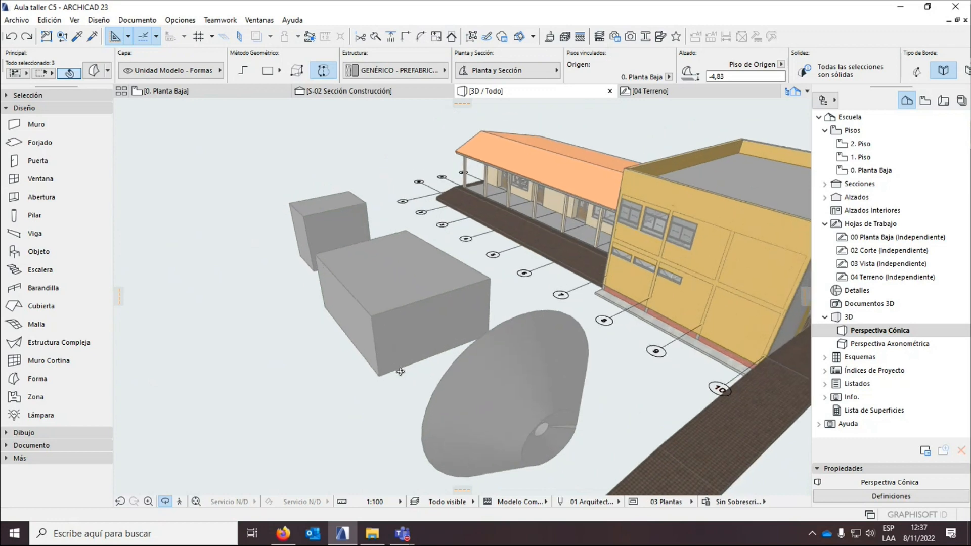
key(Escape)
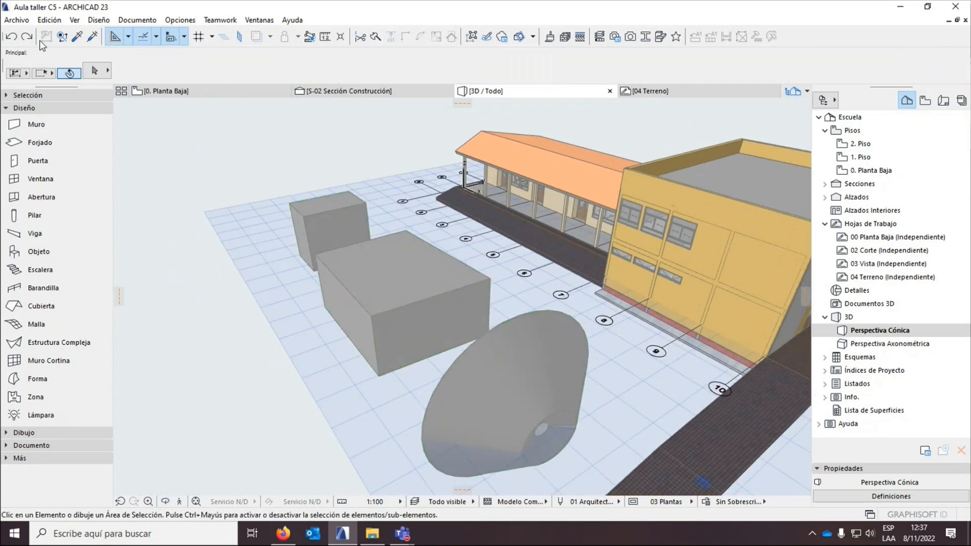
Examine the options for saving the selected middle box as a library object, without saving it.
click(16, 21)
click(335, 272)
click(17, 20)
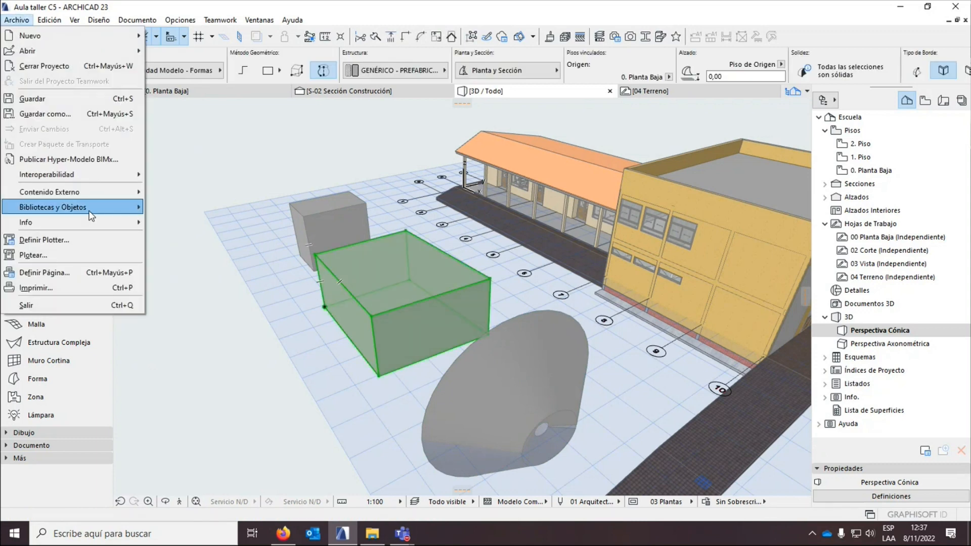
mouse_move(92, 216)
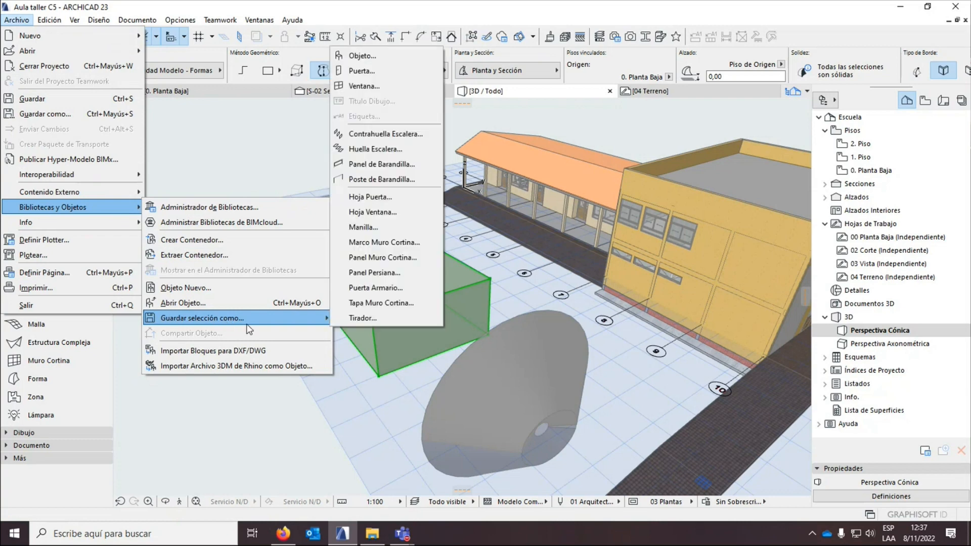
mouse_move(312, 317)
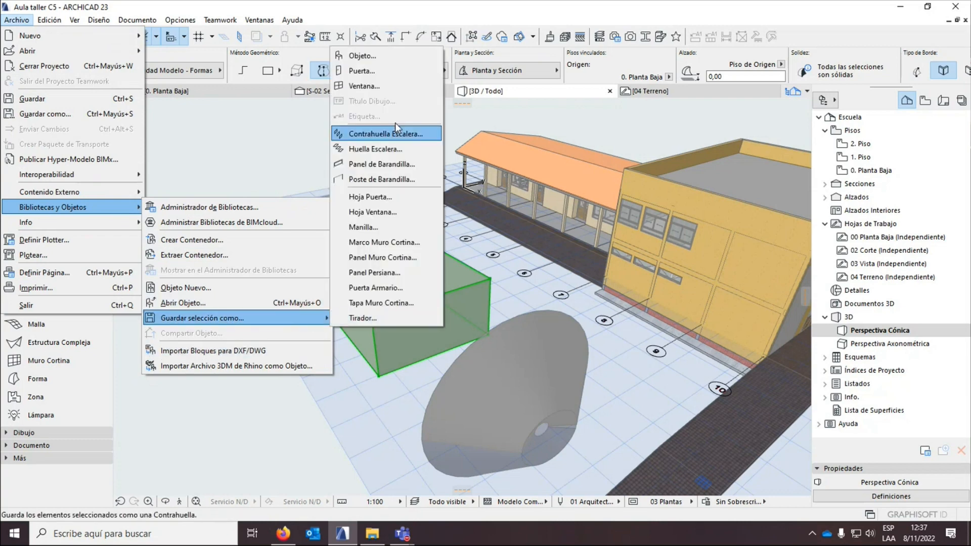
click(363, 56)
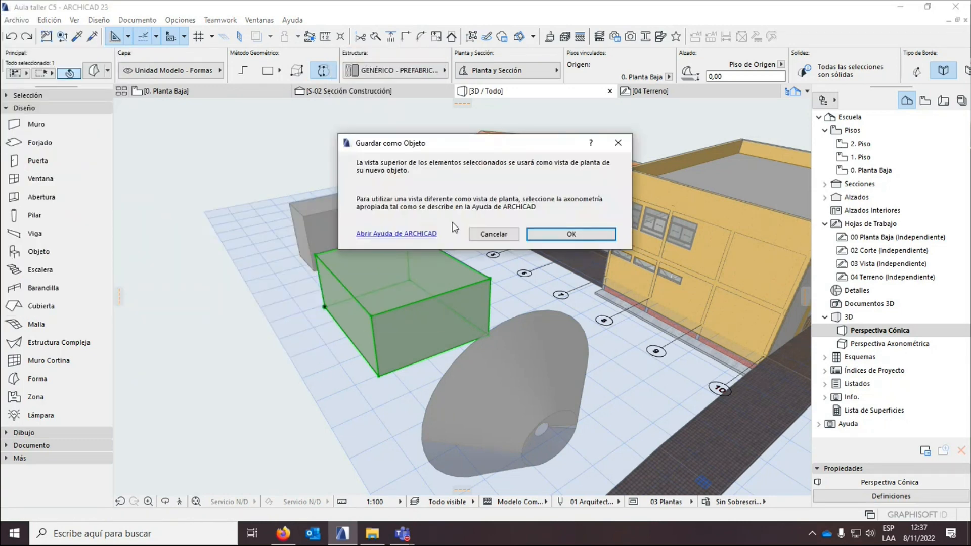
click(498, 236)
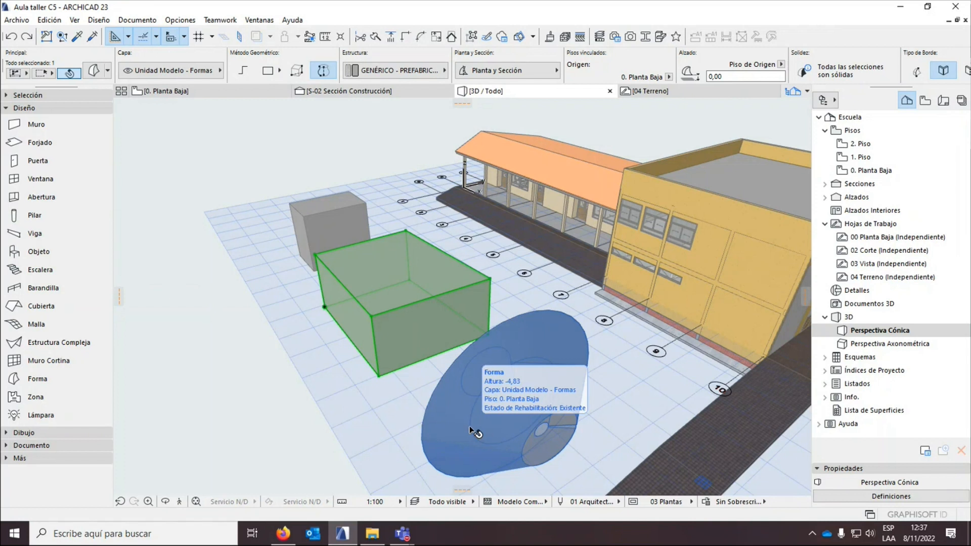
click(340, 372)
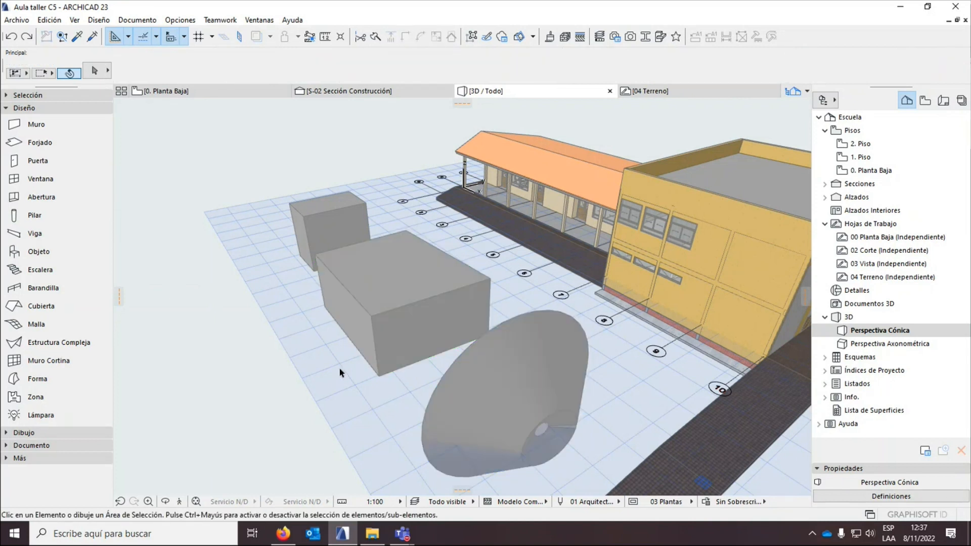
click(17, 21)
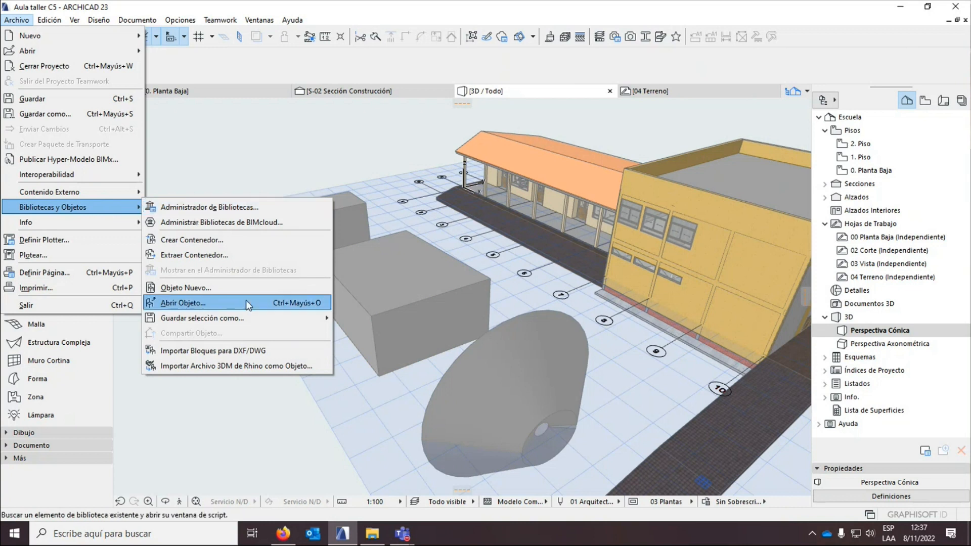
click(332, 157)
Delete the middle box, the revolved morph and the smaller box together.
click(387, 297)
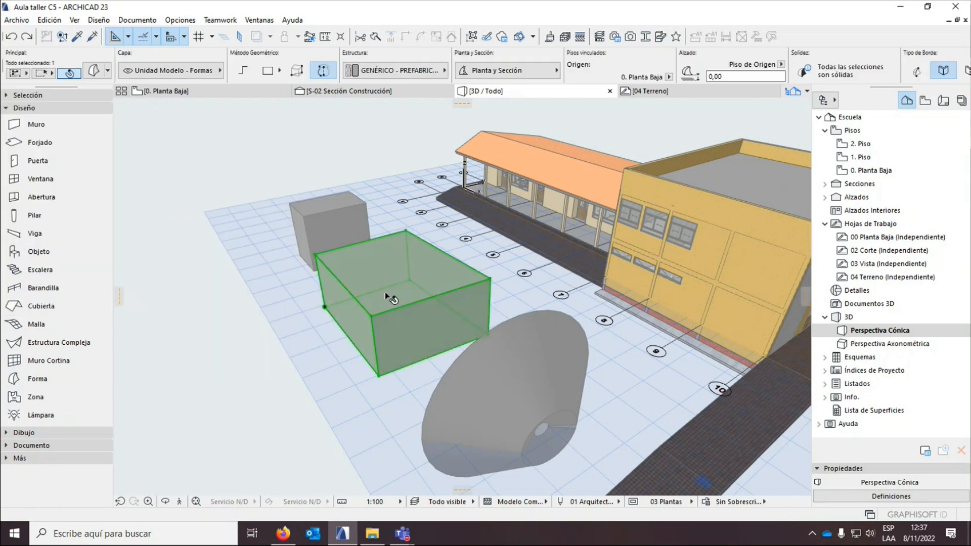
shift+click(537, 388)
shift+click(332, 238)
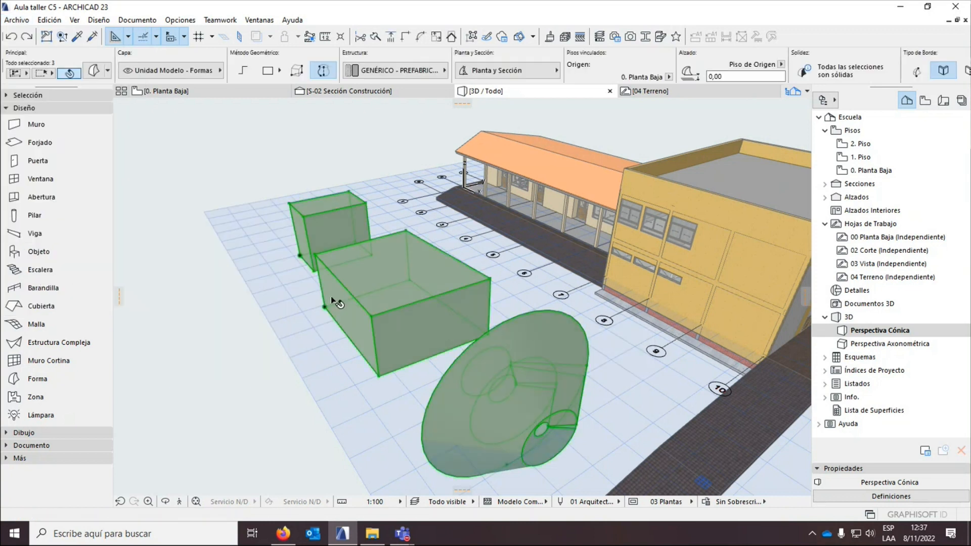
key(Delete)
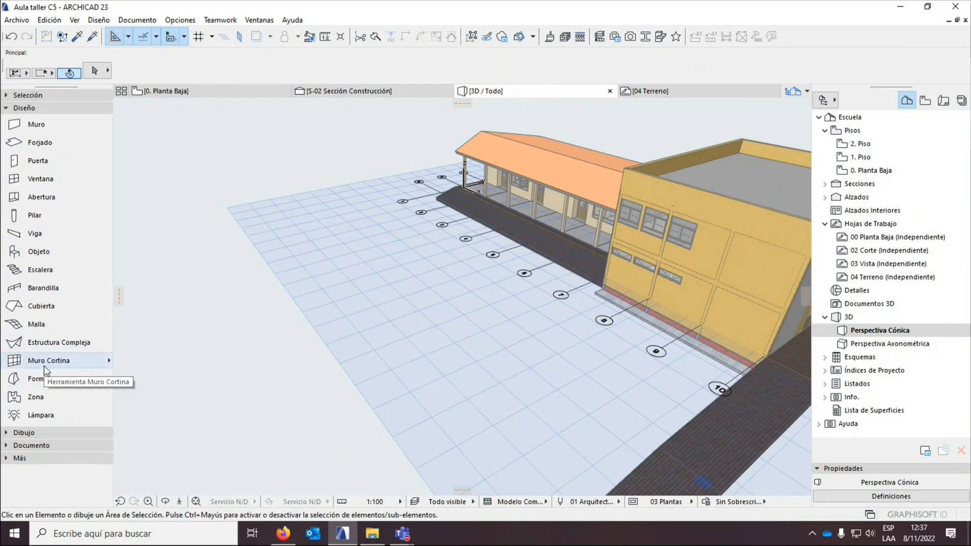
Create a tall box morph on the ground grid beside the school with the Box geometry method.
click(35, 380)
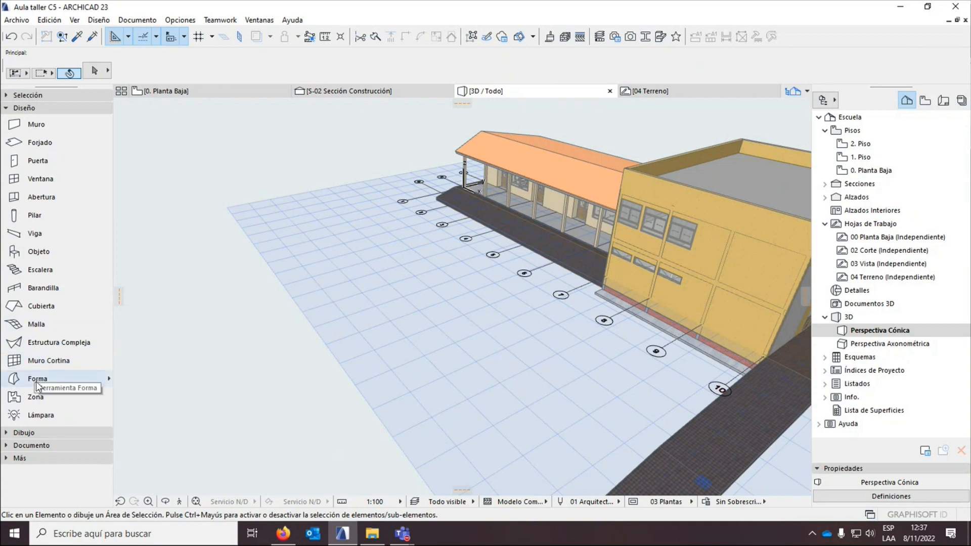
click(296, 70)
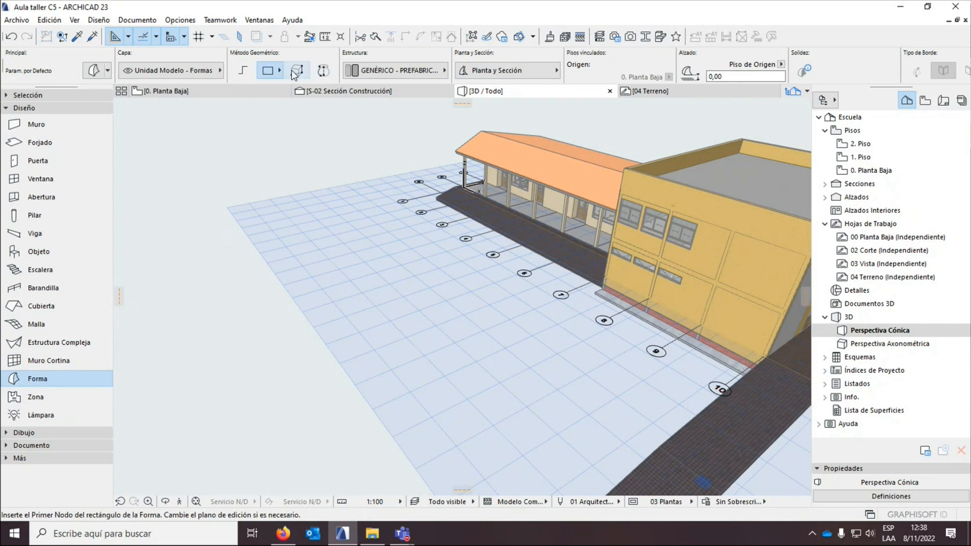
click(359, 345)
click(440, 255)
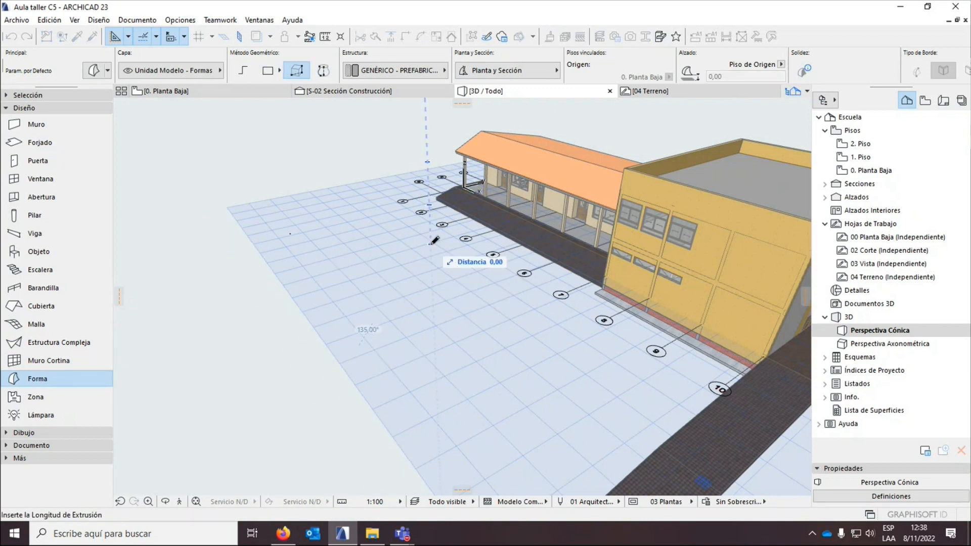
click(400, 132)
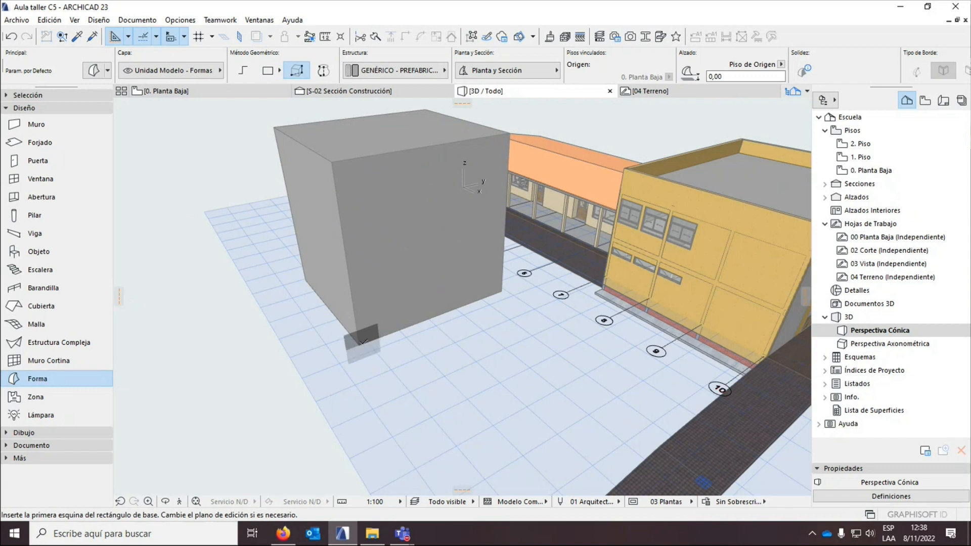
Add two adjoining box morphs in front of the tall box, each lower than the one behind it.
click(359, 343)
click(509, 338)
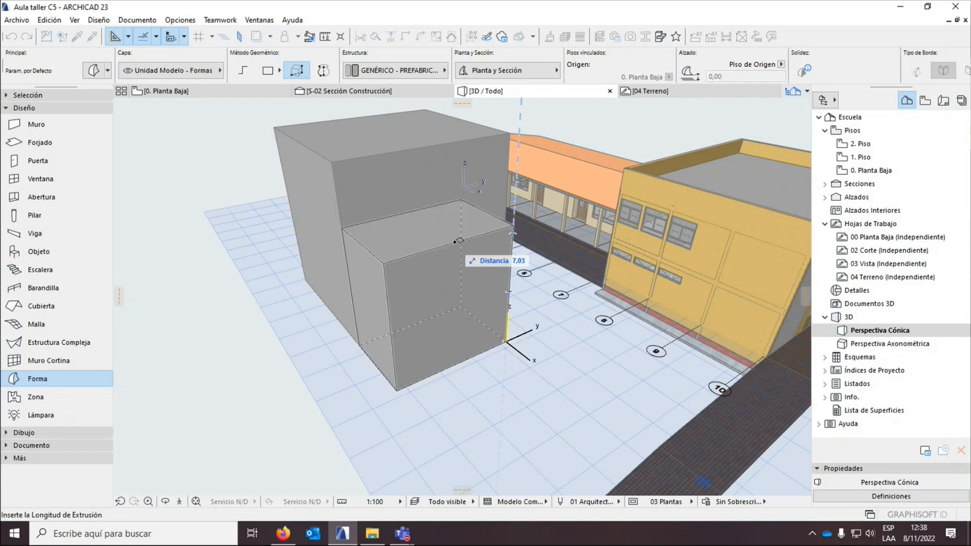
click(461, 252)
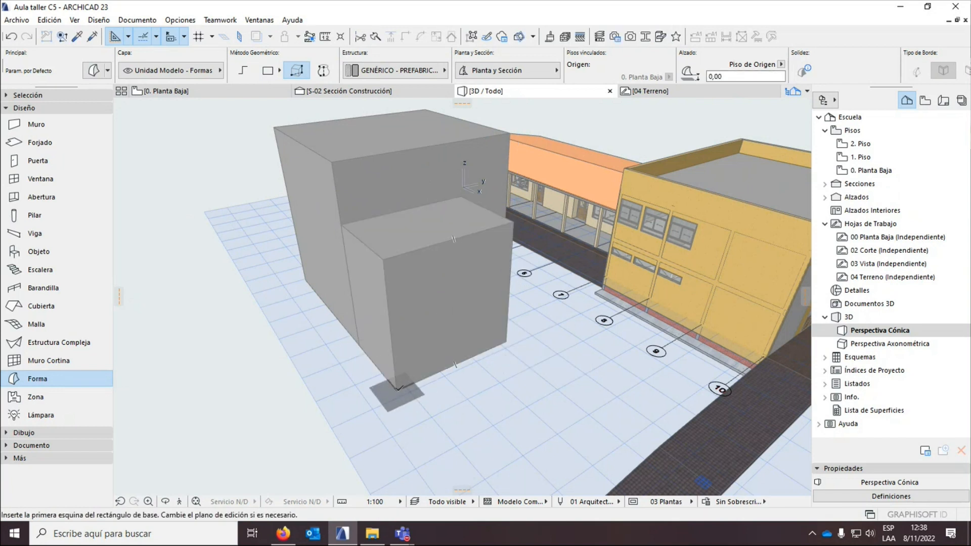
click(398, 388)
click(606, 348)
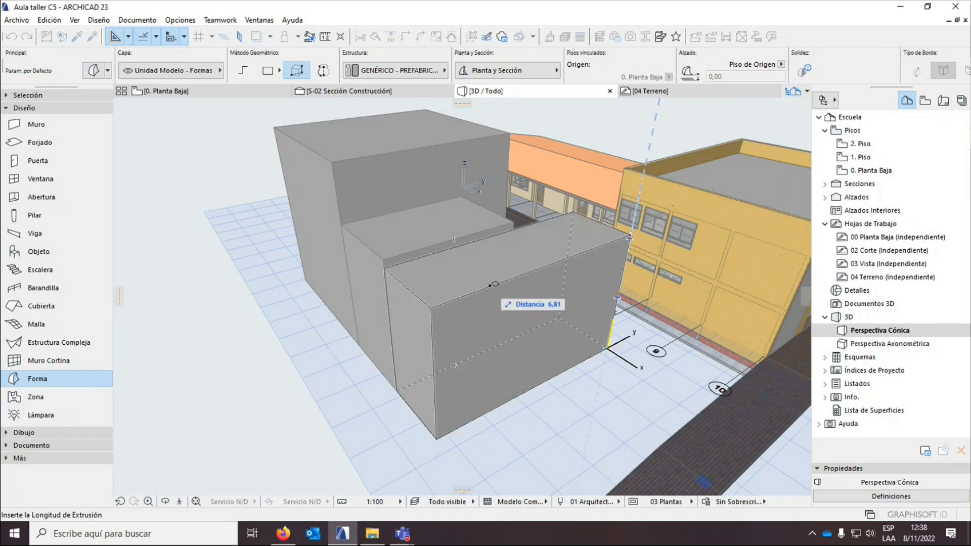
click(494, 284)
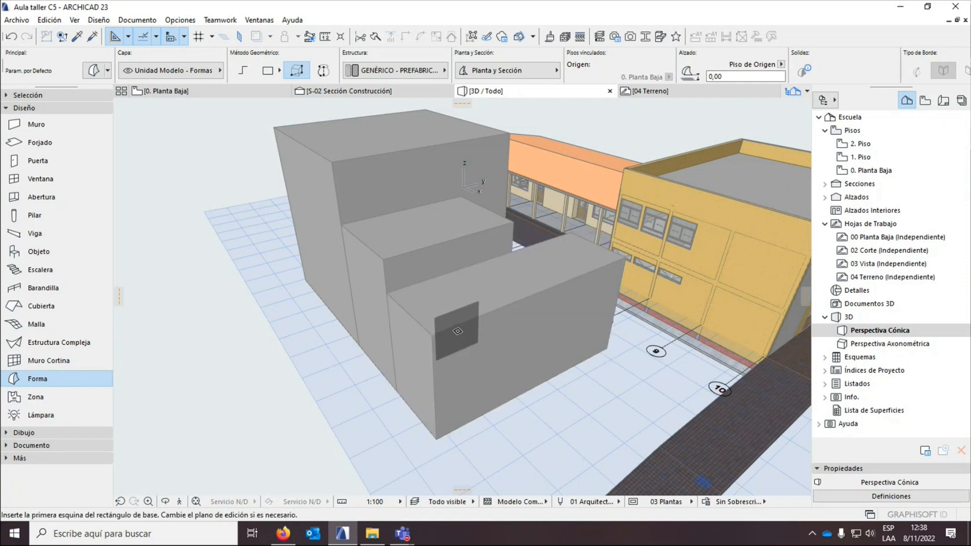
key(Escape)
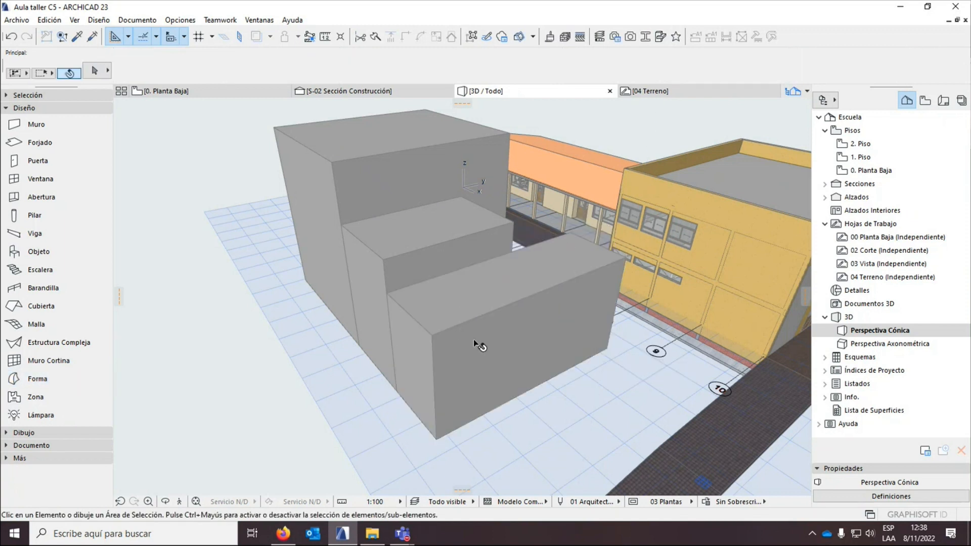
Merge the three adjoining boxes with a Boolean union, and delete the merged stepped morph.
click(473, 339)
shift+click(418, 254)
shift+click(326, 199)
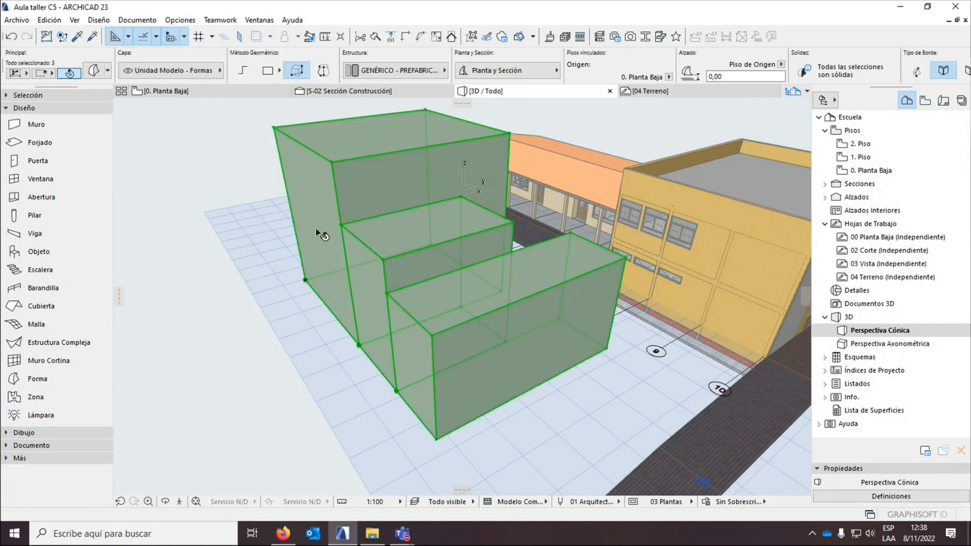
right_click(316, 230)
mouse_move(364, 346)
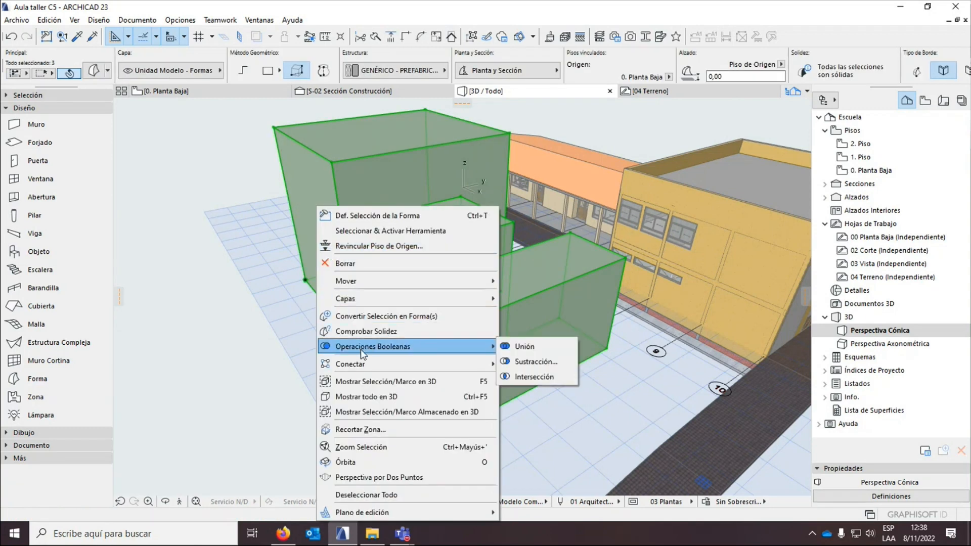
click(528, 361)
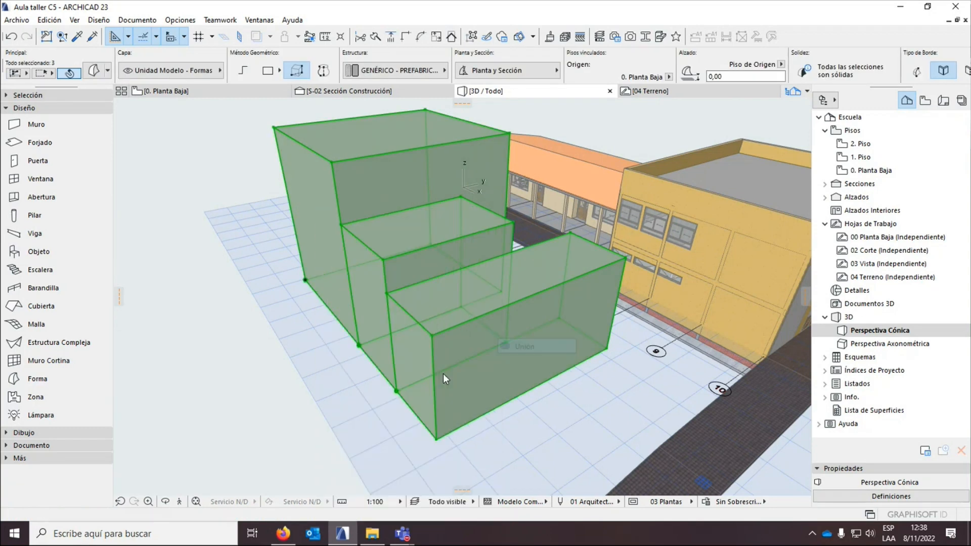
click(352, 260)
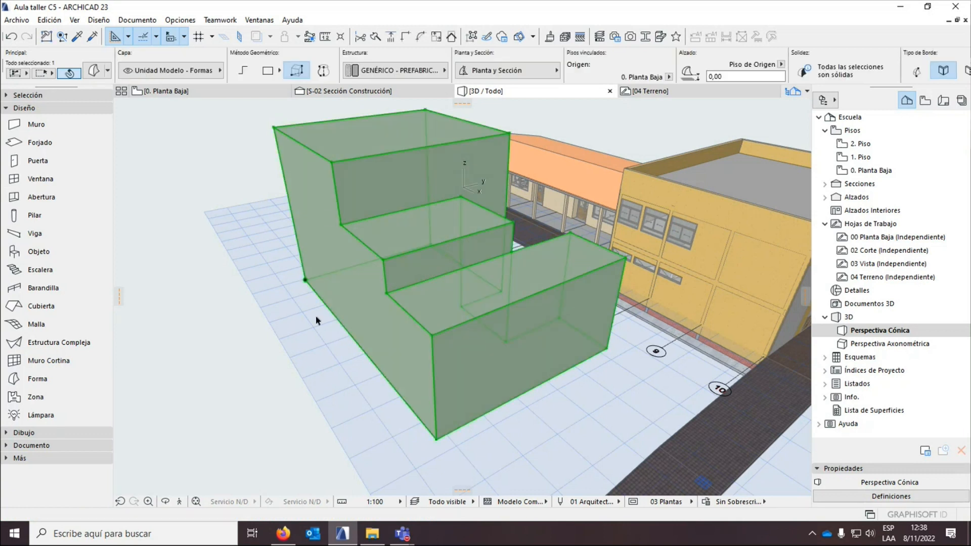
scroll(337, 354, down, 3)
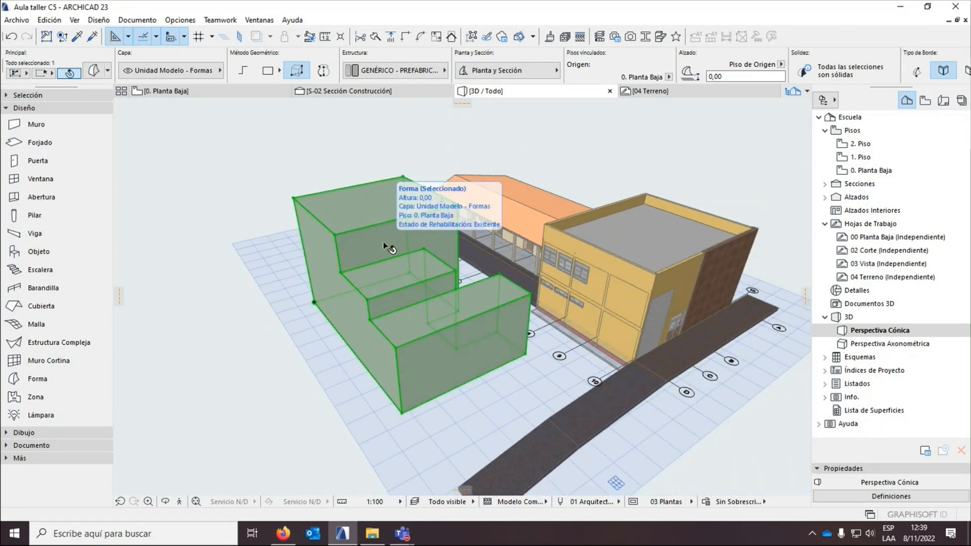
key(Delete)
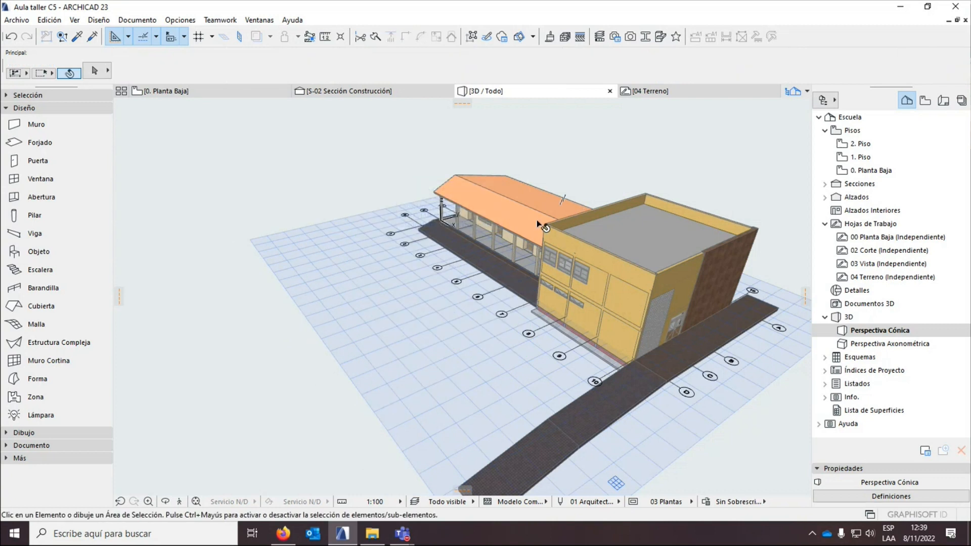
Create an extruded barrel-vault shell on the ground grid beside the school using the simple construction method.
click(55, 348)
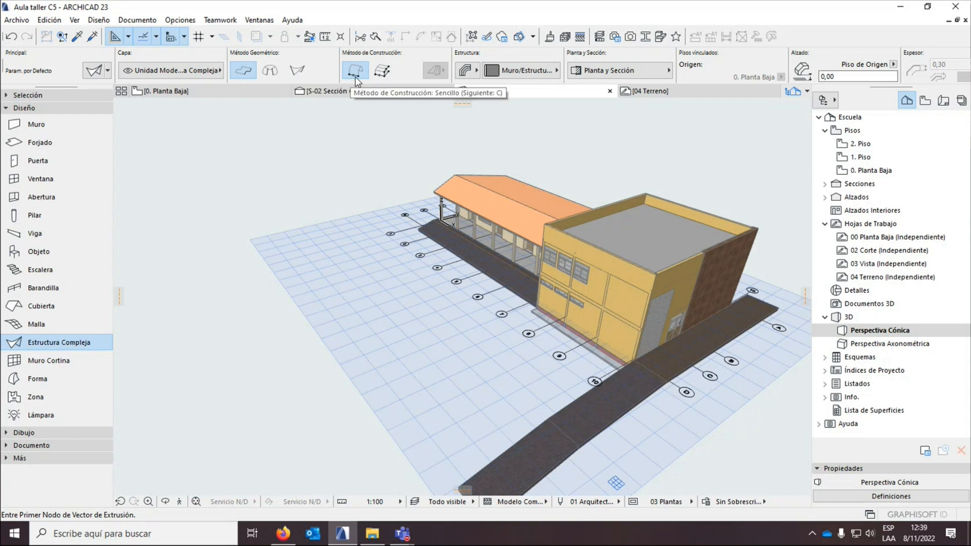
click(342, 263)
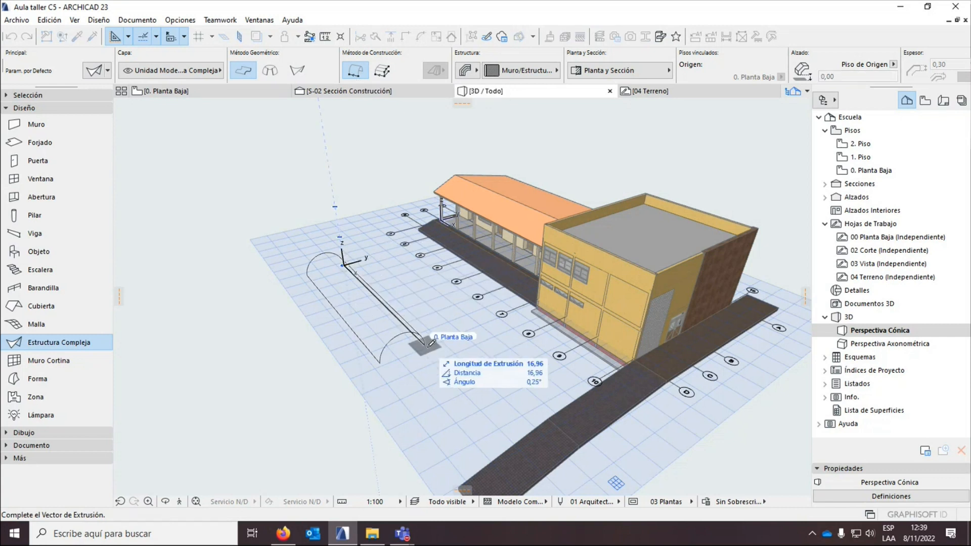
click(461, 373)
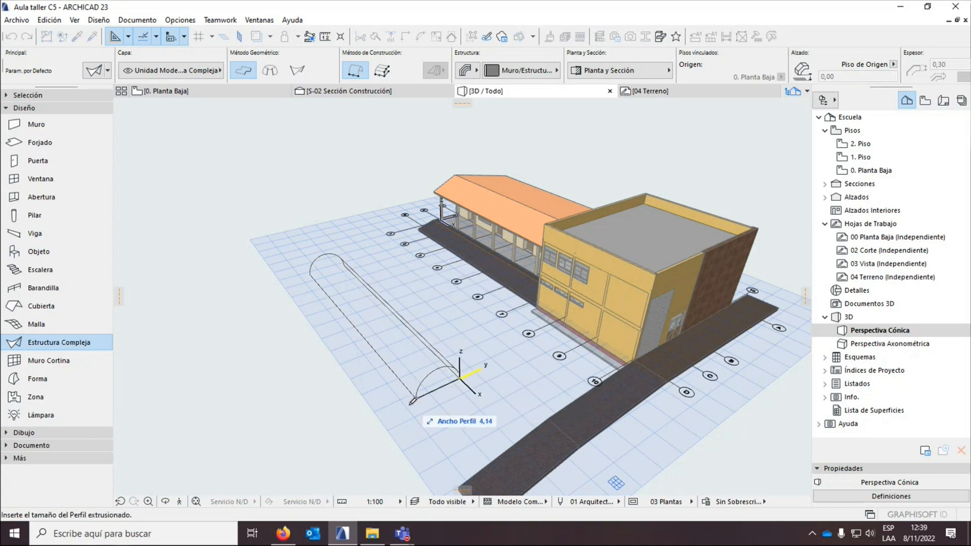
click(357, 424)
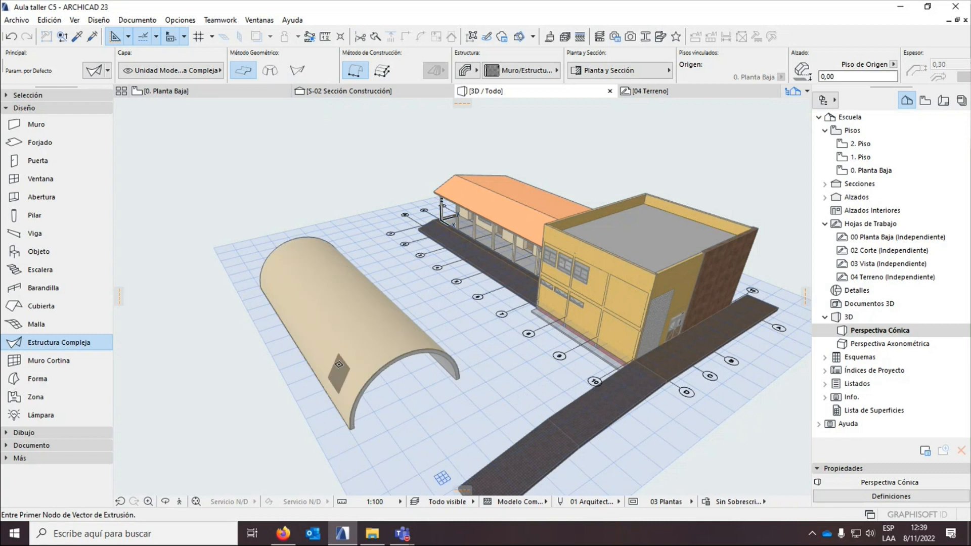
Set the shell to the detailed construction method and define a vertical profile plane between the barrel vault and the school.
click(383, 71)
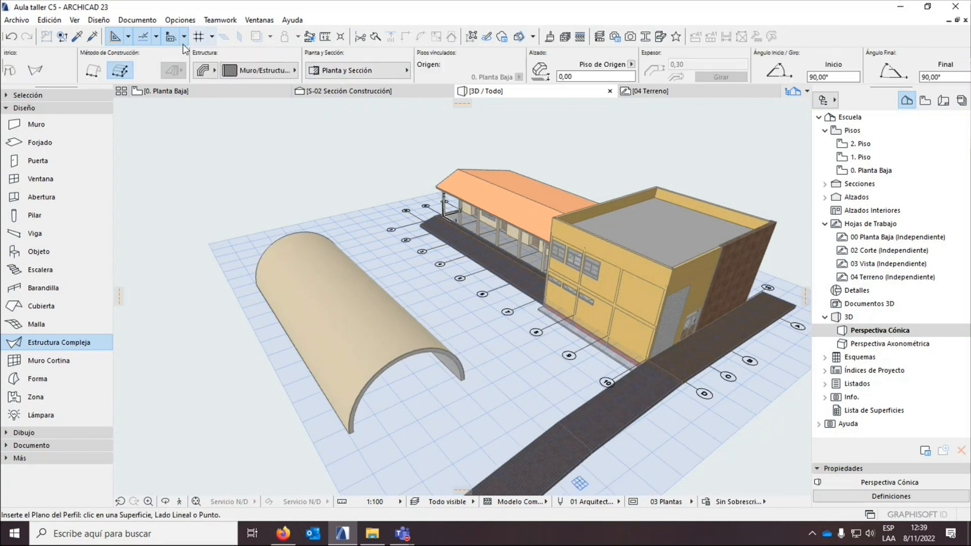
click(428, 292)
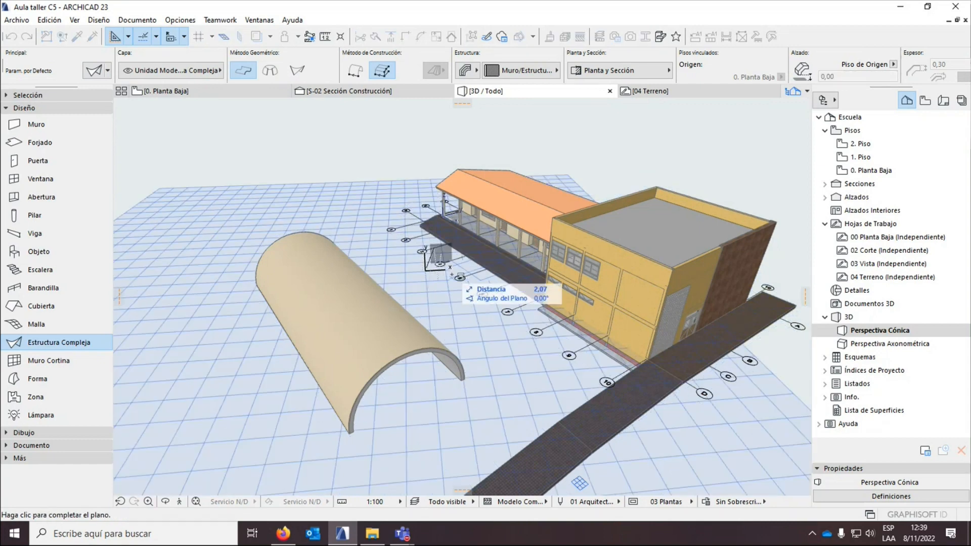
key(Escape)
click(427, 281)
click(488, 319)
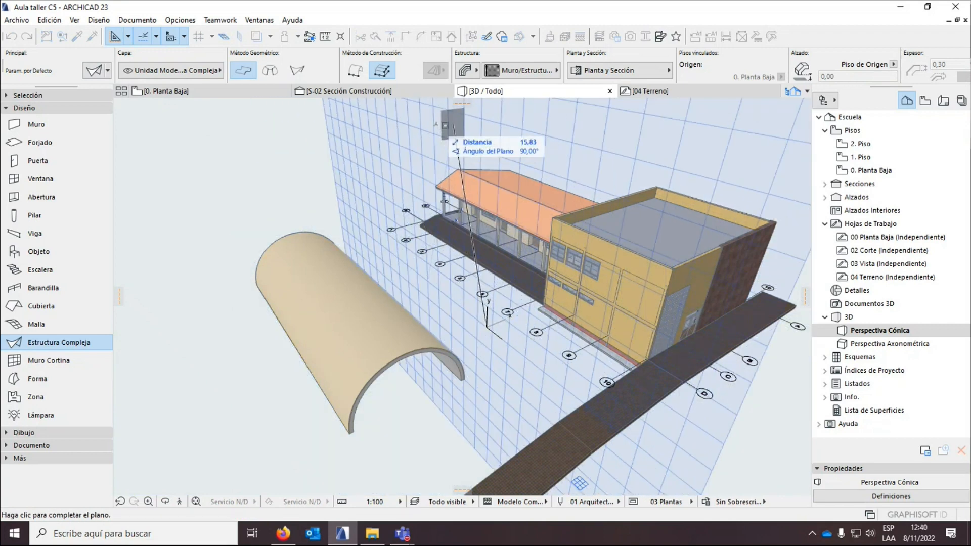
click(508, 315)
Draw the first part of the profile high on the vertical plane as a zigzag of three straight segments.
scroll(387, 334, up, 5)
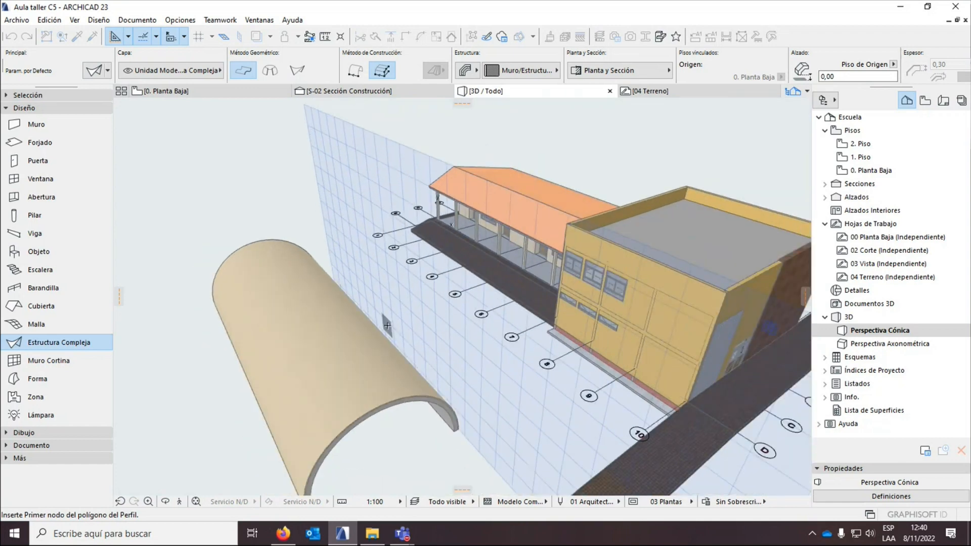
scroll(375, 283, up, 3)
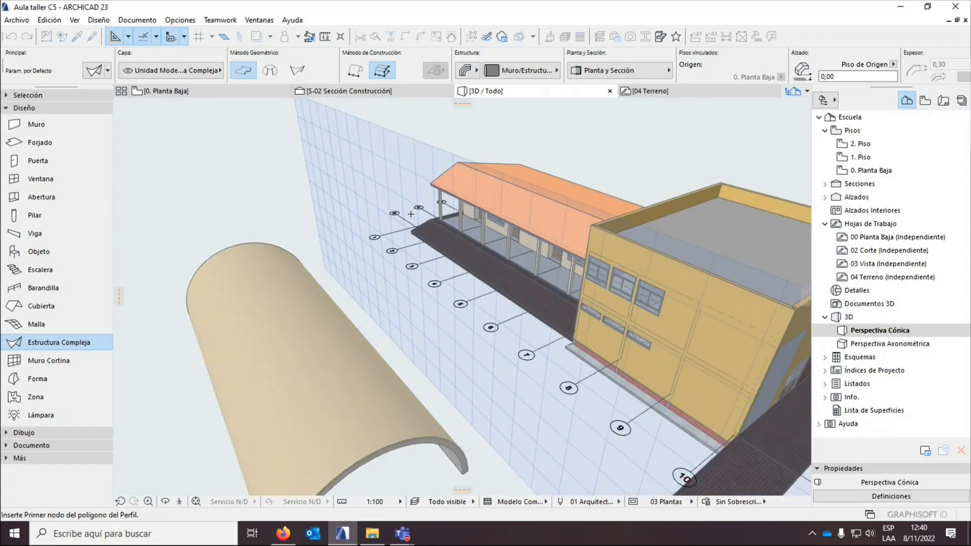
scroll(533, 66, down, 5)
scroll(488, 170, down, 2)
scroll(145, 70, up, 5)
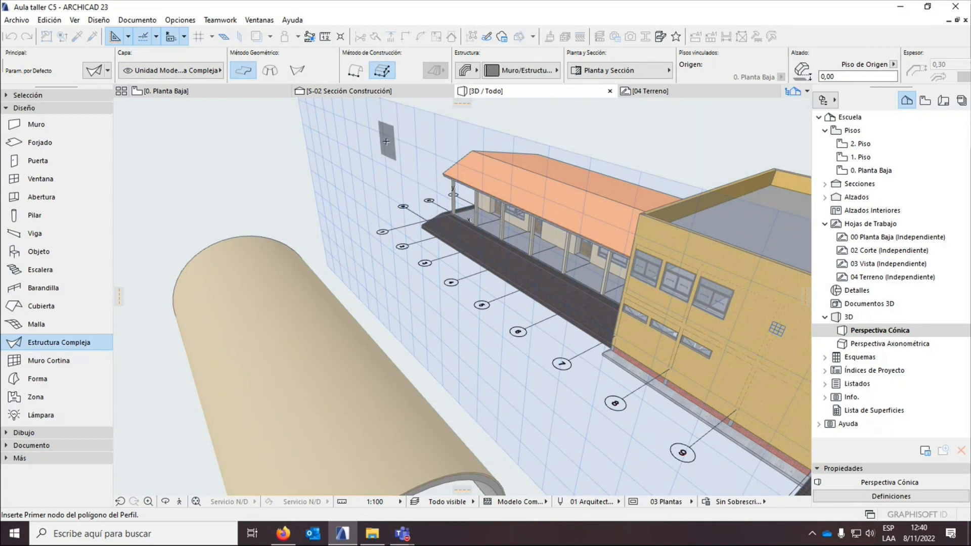
click(363, 154)
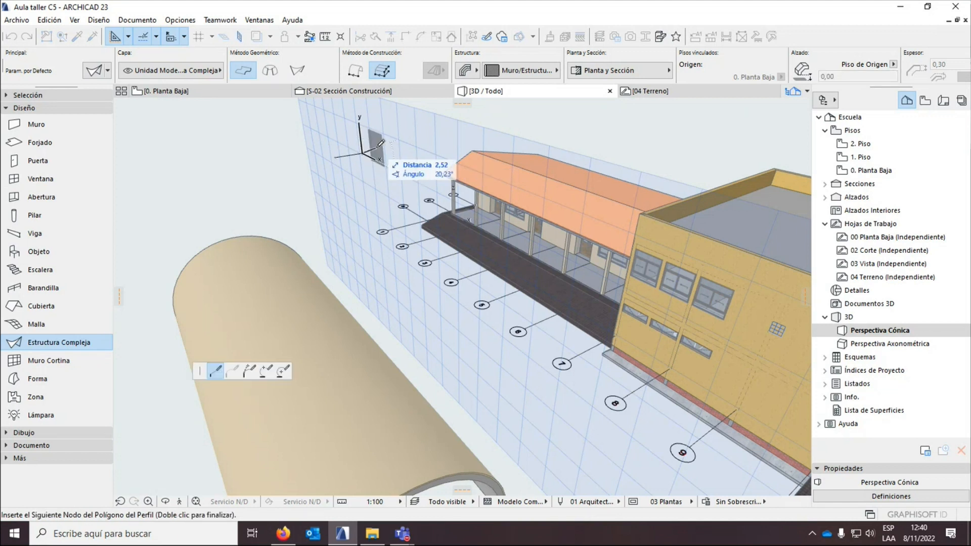
click(377, 115)
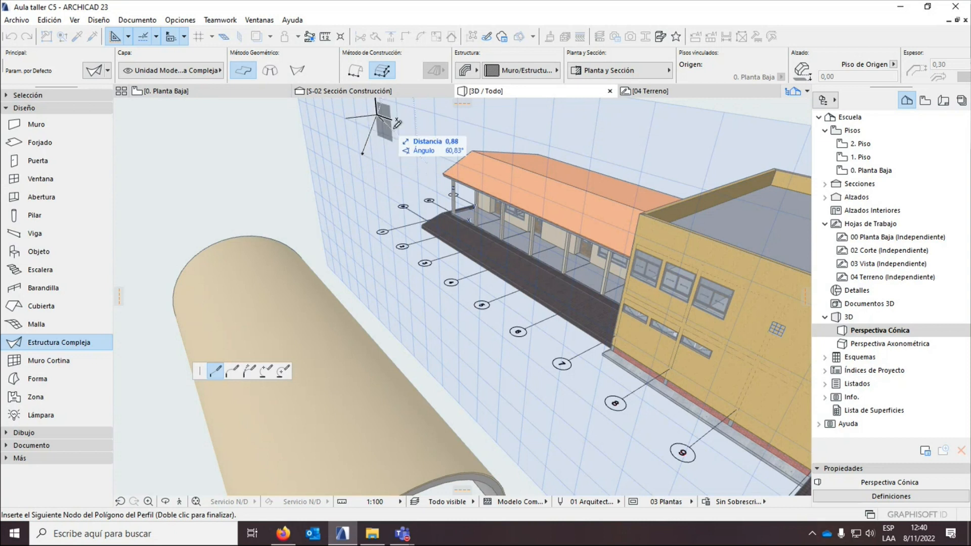
click(420, 160)
click(468, 141)
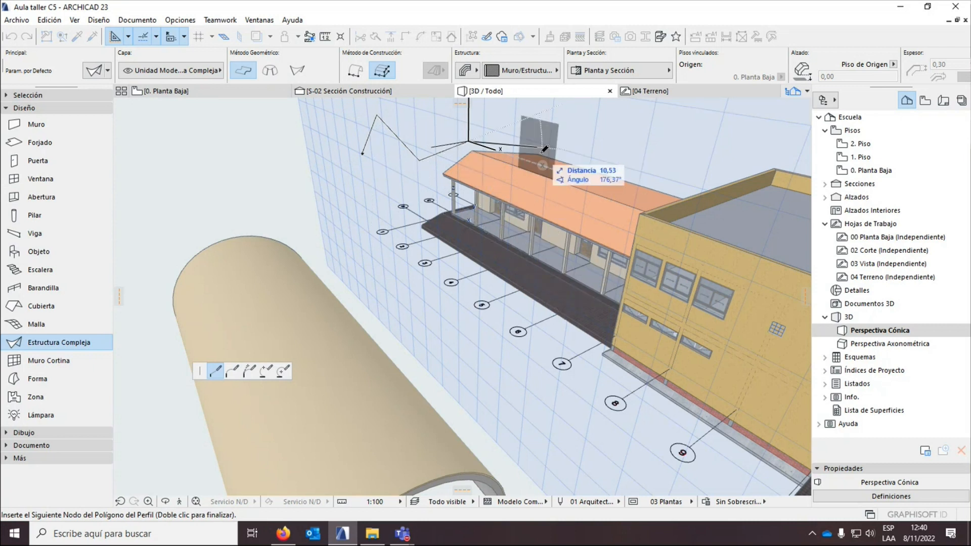
Add an upward-bulging three-point arc to the end of the zigzag and finish the profile.
click(262, 374)
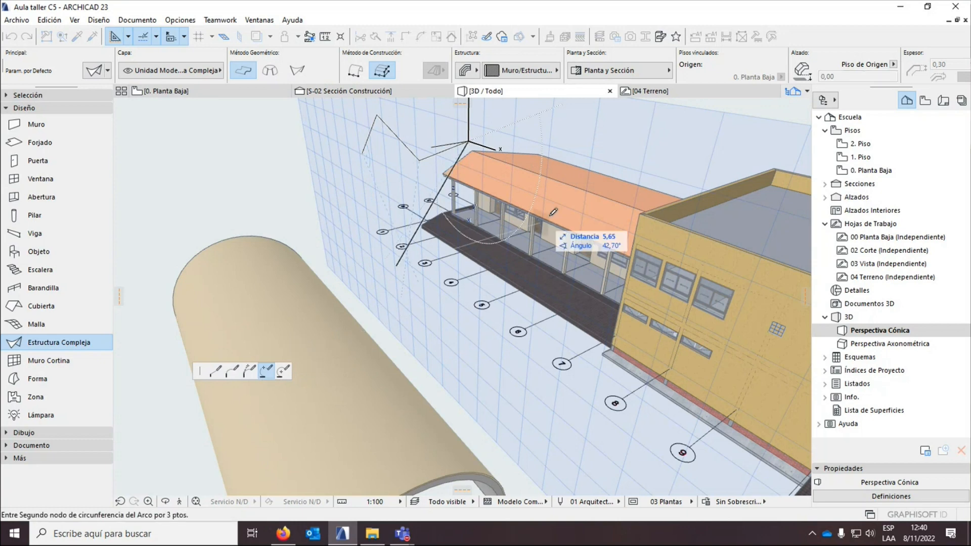
click(597, 181)
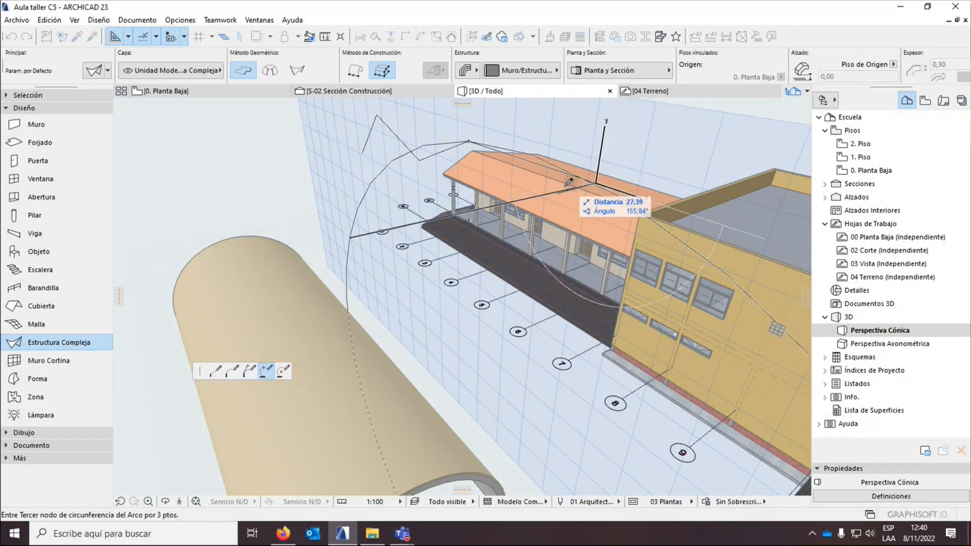
click(579, 158)
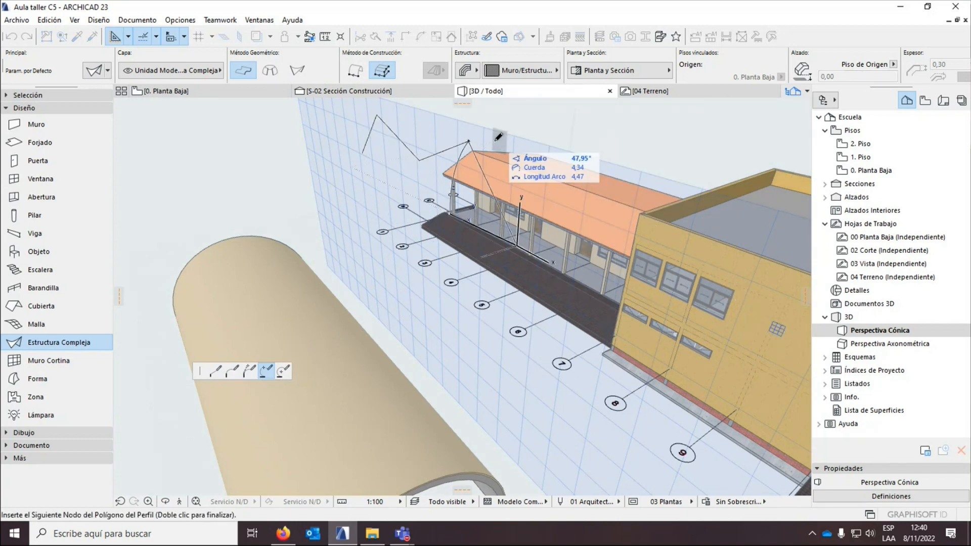
click(574, 150)
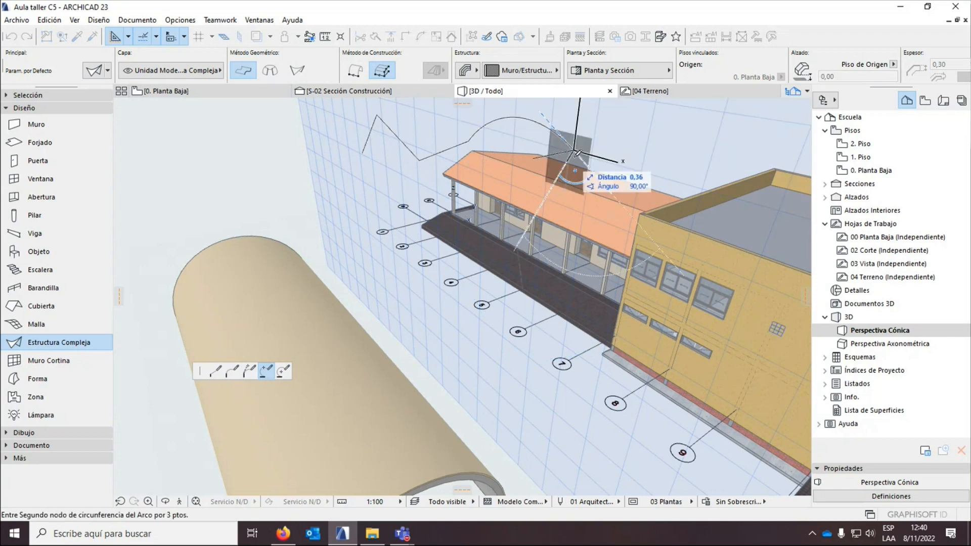
click(574, 150)
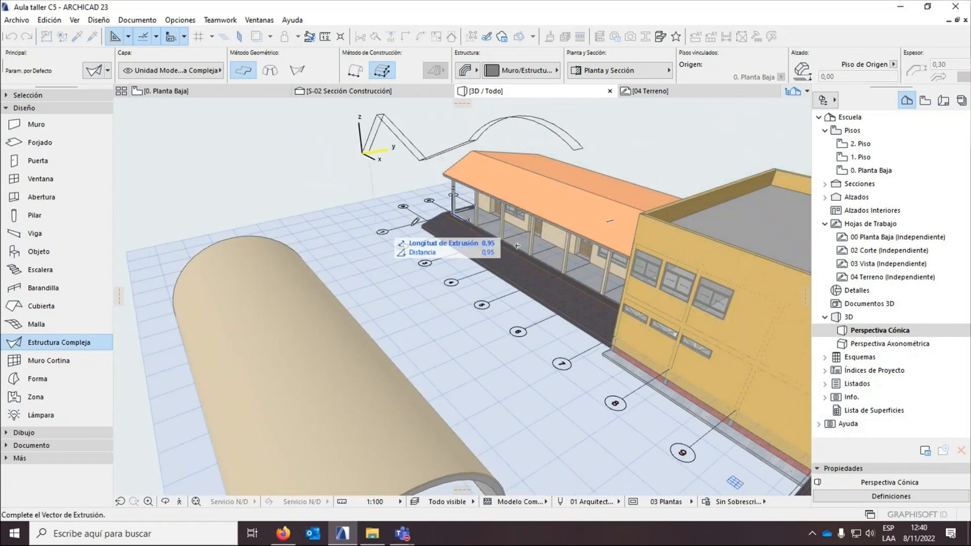
Extrude the zigzag-and-arc profile horizontally away from the school so that it extends above the barrel vault.
scroll(492, 240, down, 3)
click(508, 244)
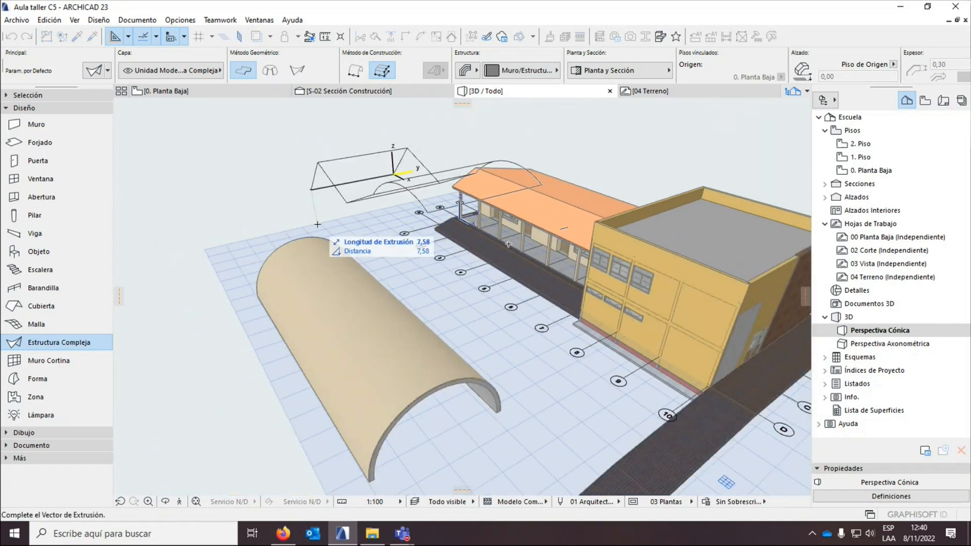
click(215, 249)
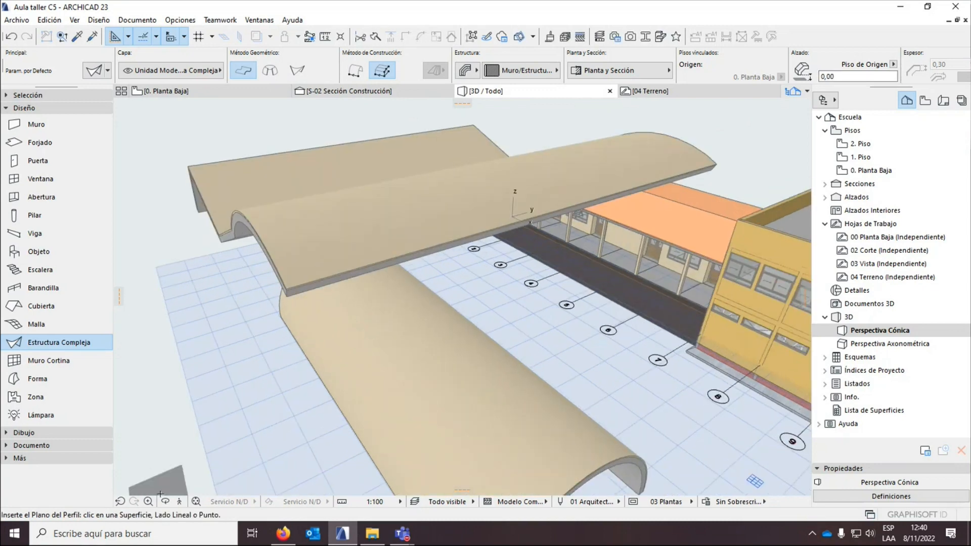
Raise the new shell's profile node between the last straight segment and the arc by 1.00 vertically.
scroll(364, 254, up, 5)
scroll(364, 255, down, 5)
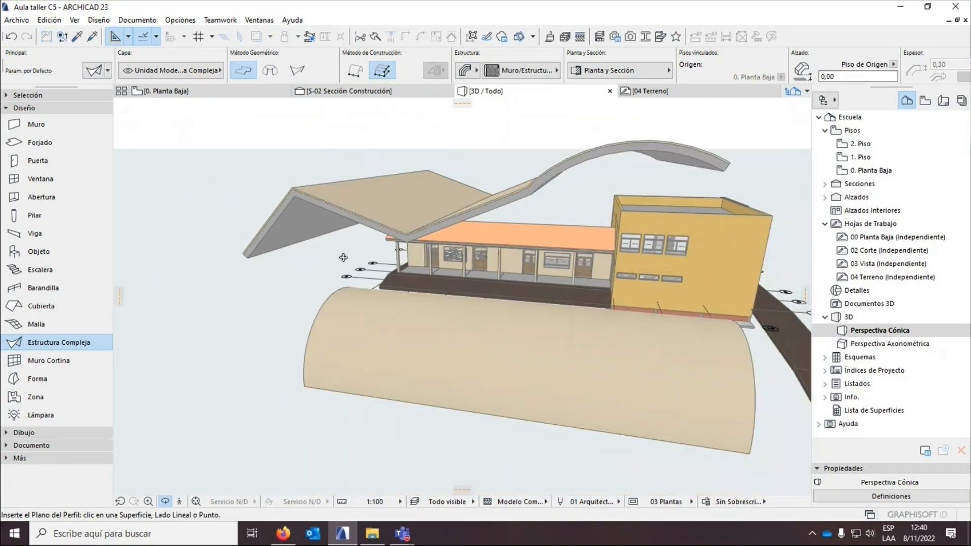
shift+middle_drag(362, 258, 268, 123)
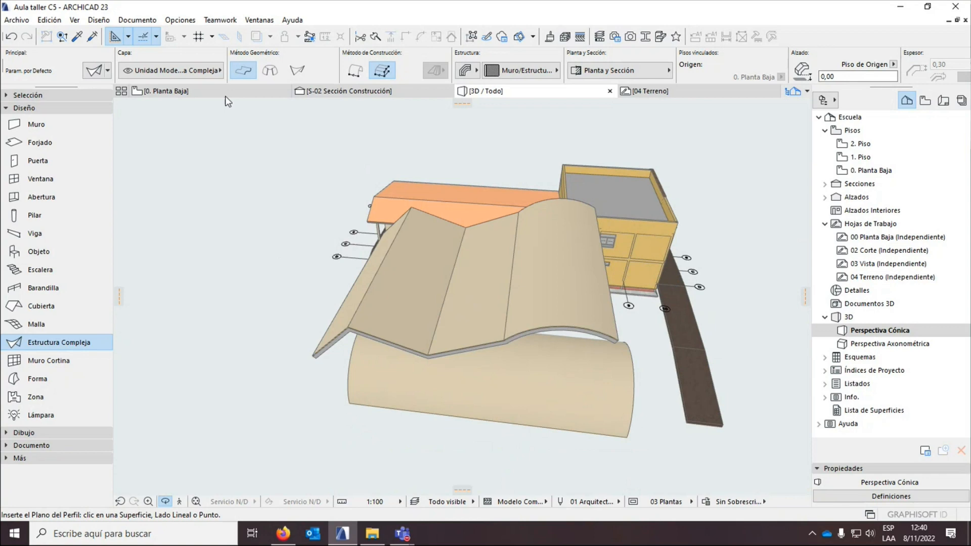
click(516, 266)
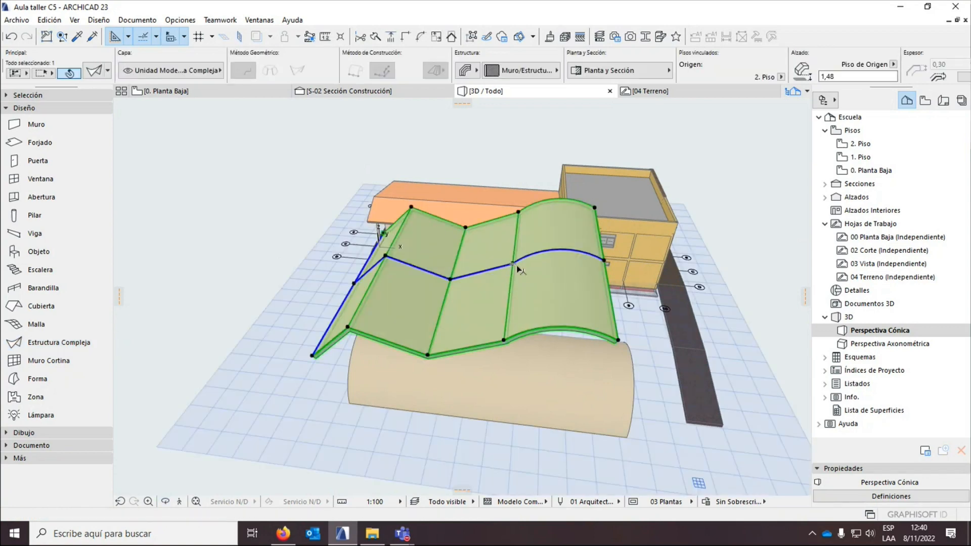
click(513, 265)
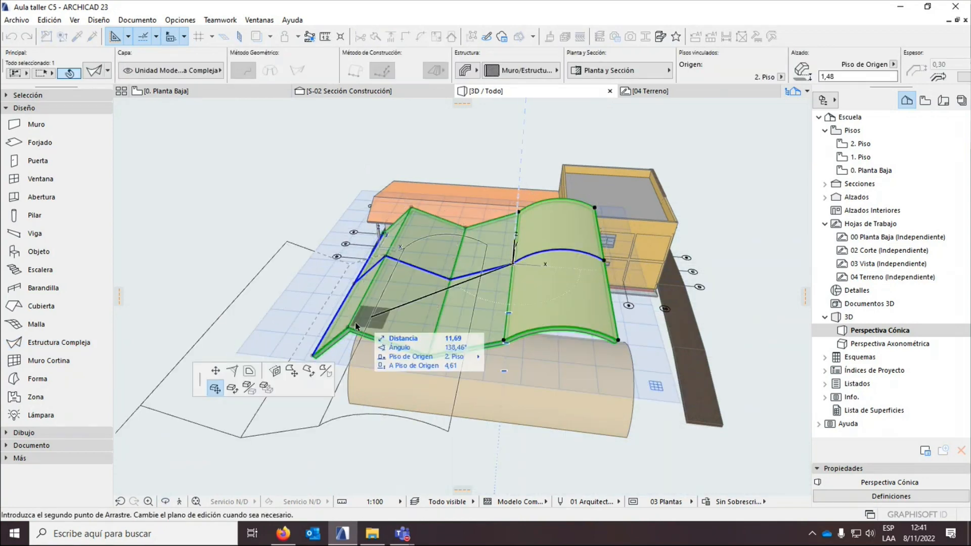
click(215, 387)
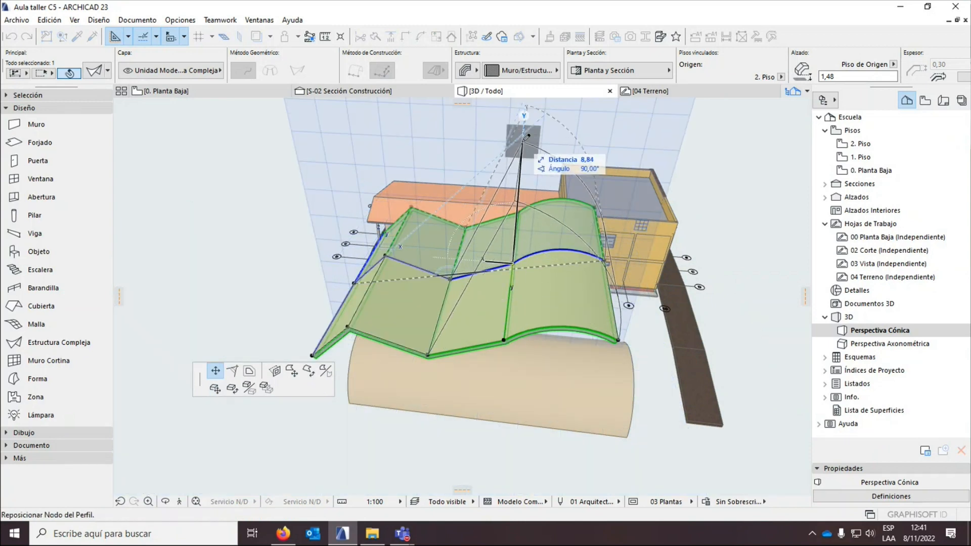
key(r)
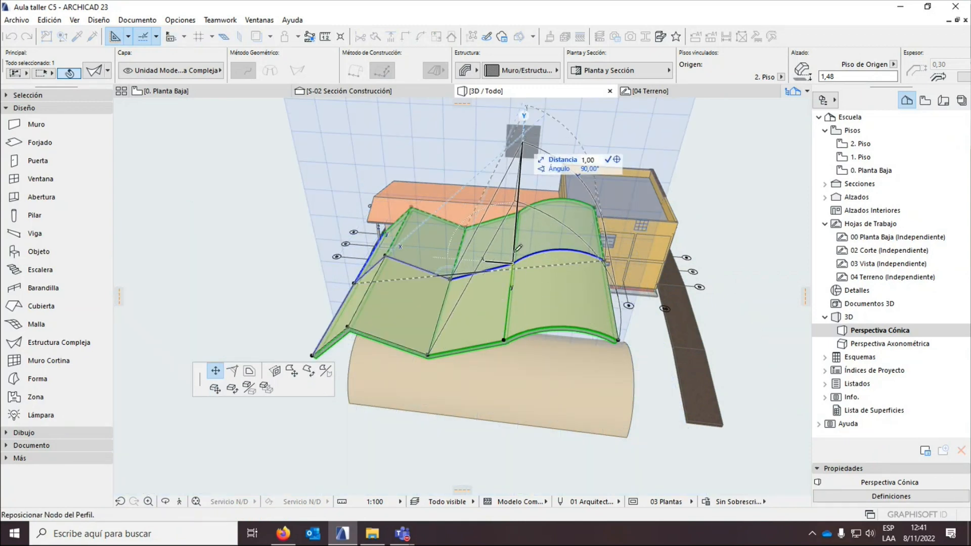
key(Return)
key(Escape)
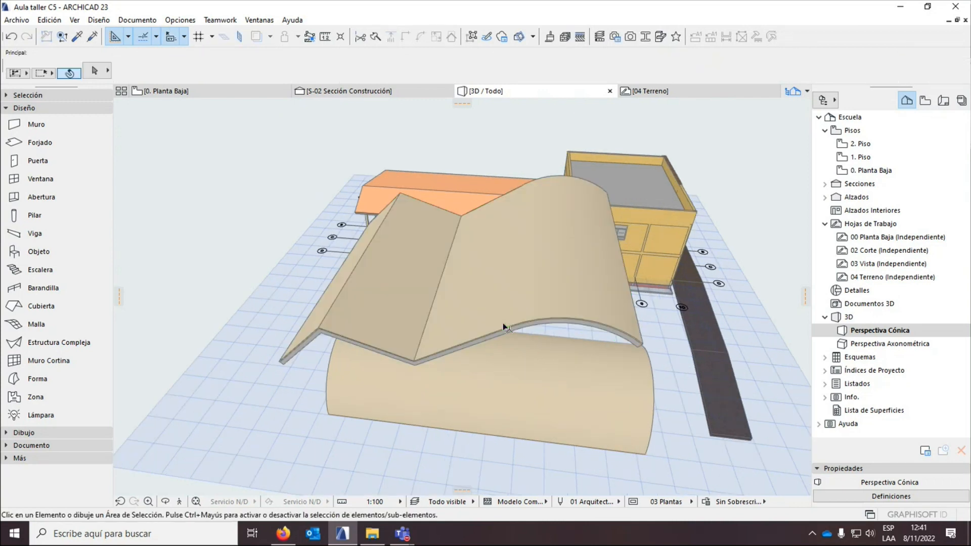
Examine the 0. Planta Baja floor plan around the school and the Alzado Sur marker.
click(499, 278)
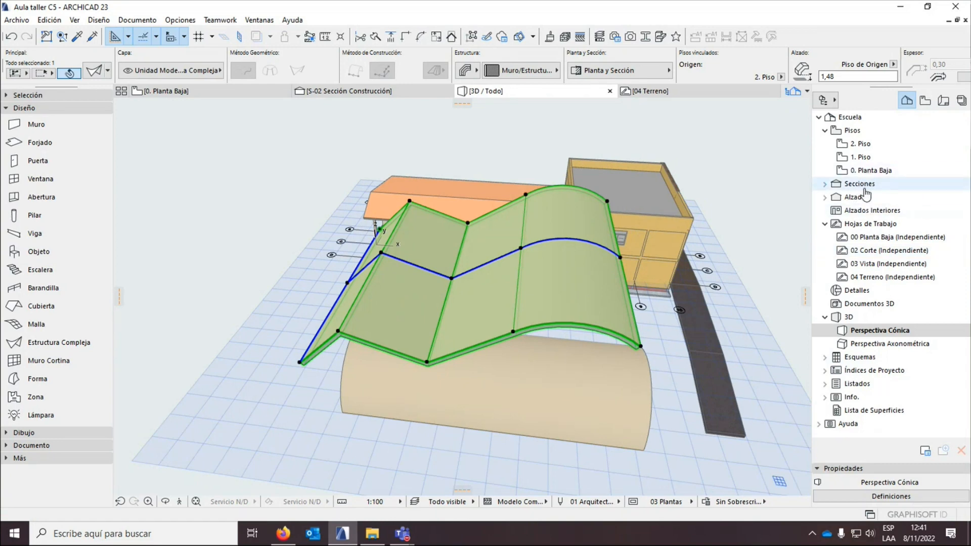
double_click(865, 171)
scroll(383, 209, down, 5)
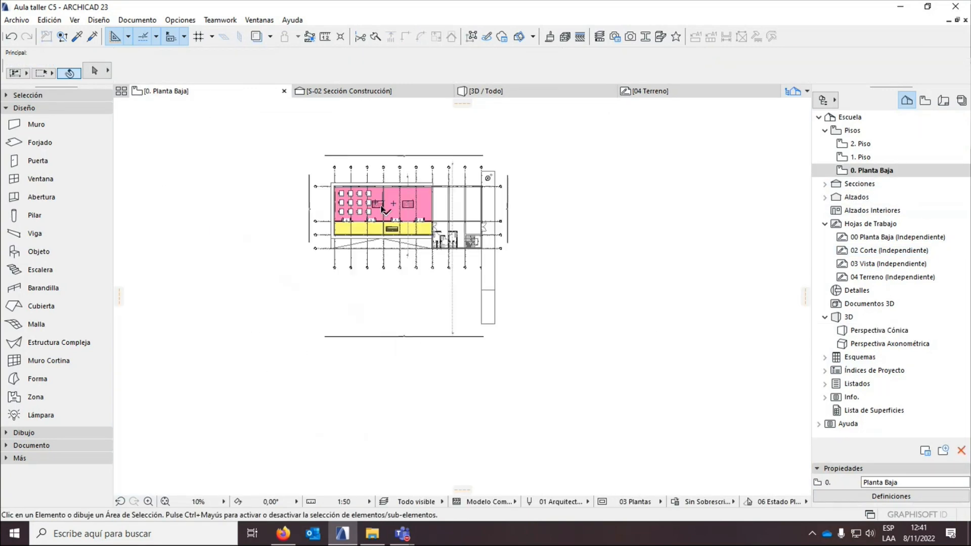
scroll(412, 332, up, 10)
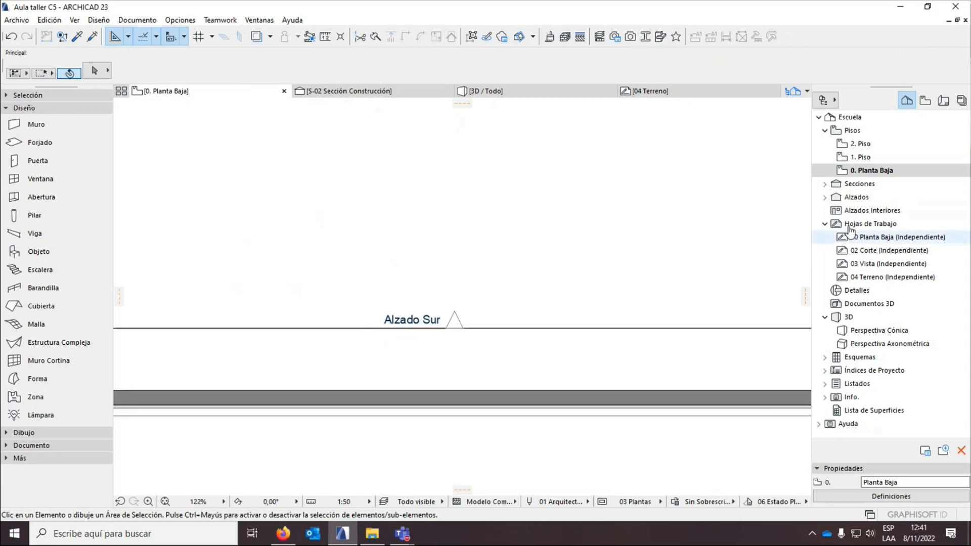
In the Alzado Sur elevation, raise the shell profile's node before the arc slightly and its peak node at axis 3.
click(825, 197)
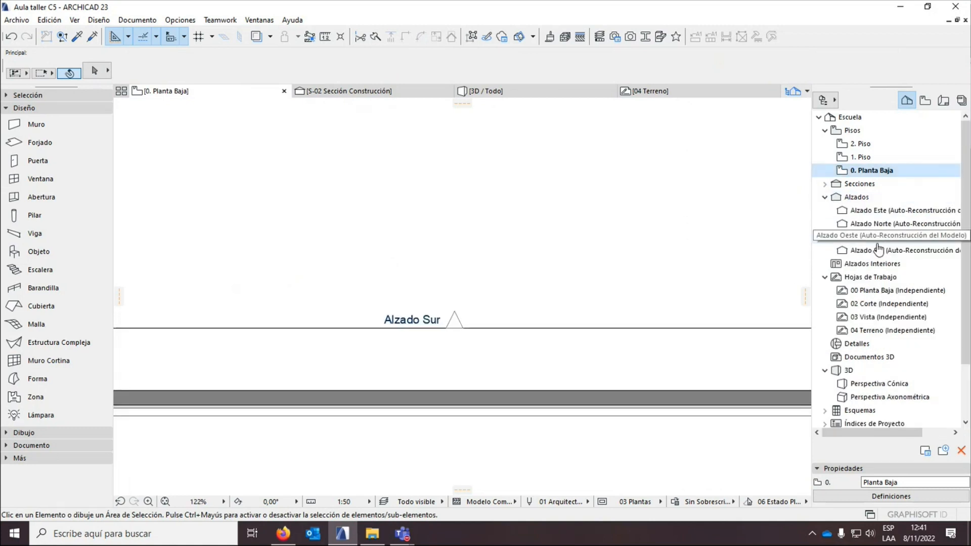
double_click(878, 249)
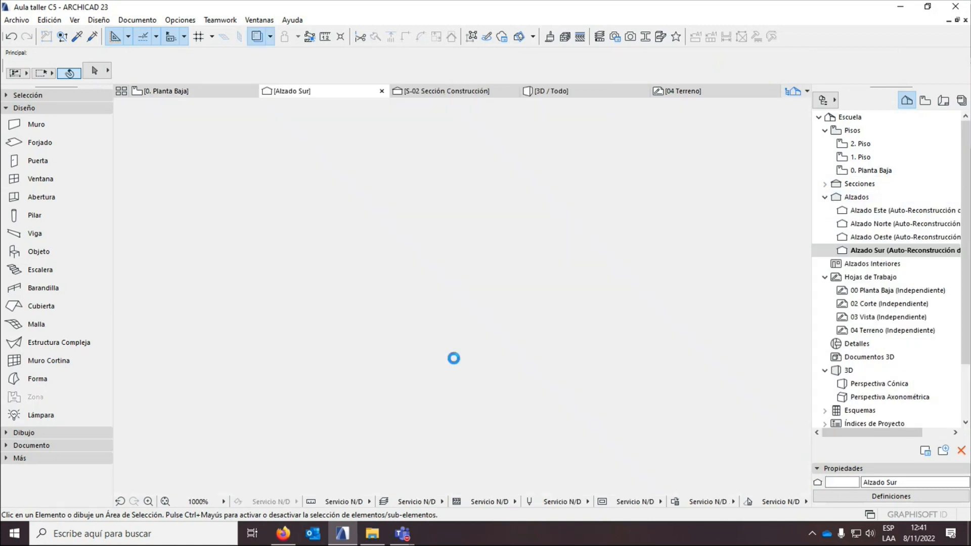
scroll(454, 358, down, 10)
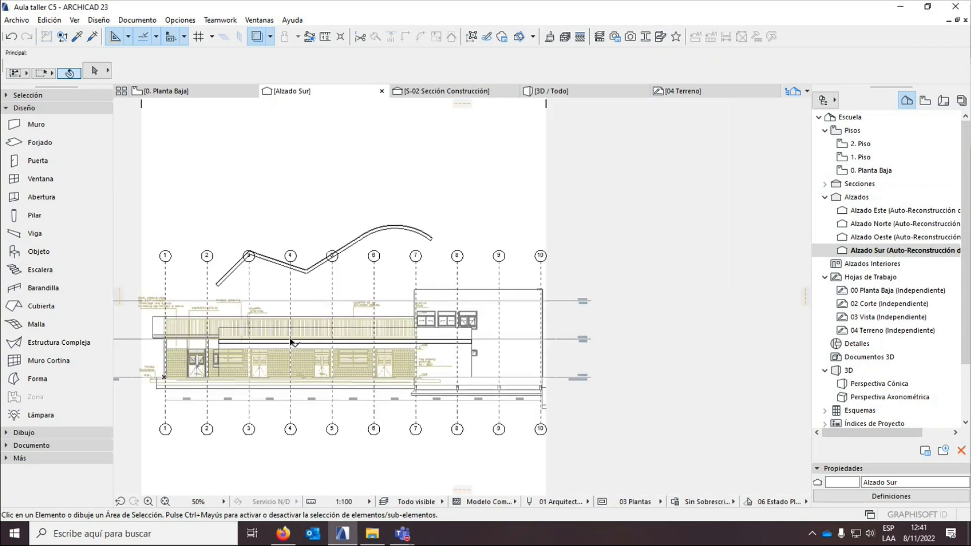
scroll(282, 240, up, 3)
click(517, 211)
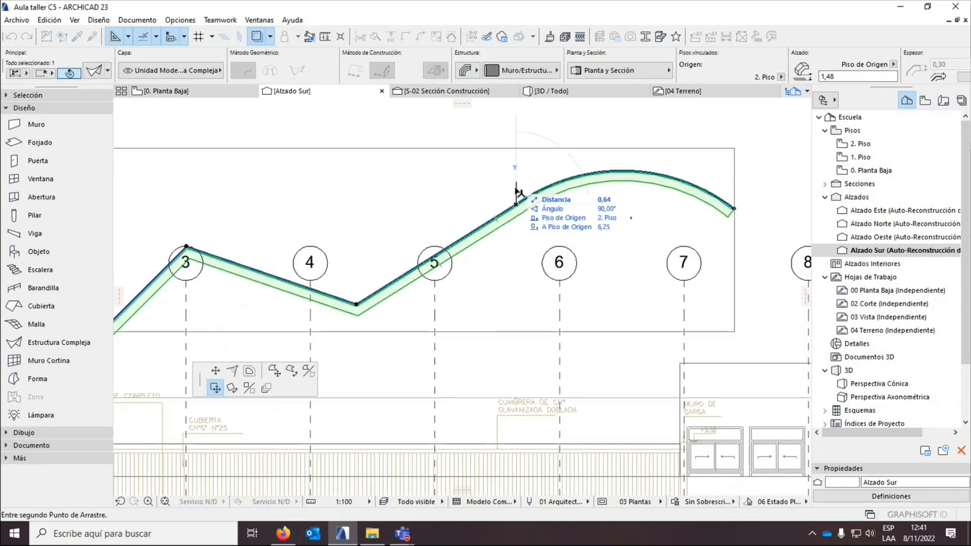
click(187, 248)
click(188, 195)
scroll(400, 292, down, 1)
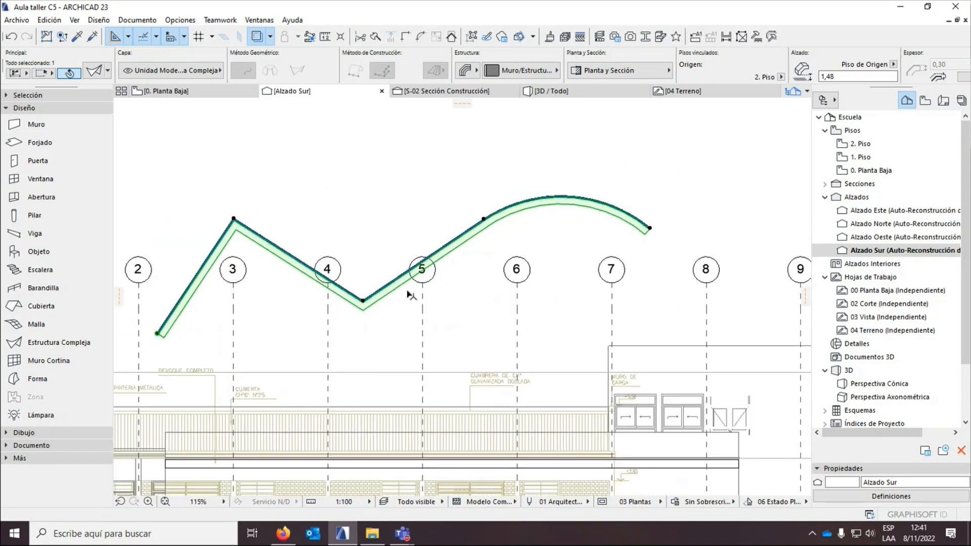
scroll(405, 291, down, 4)
scroll(335, 281, up, 6)
key(Escape)
scroll(326, 281, down, 2)
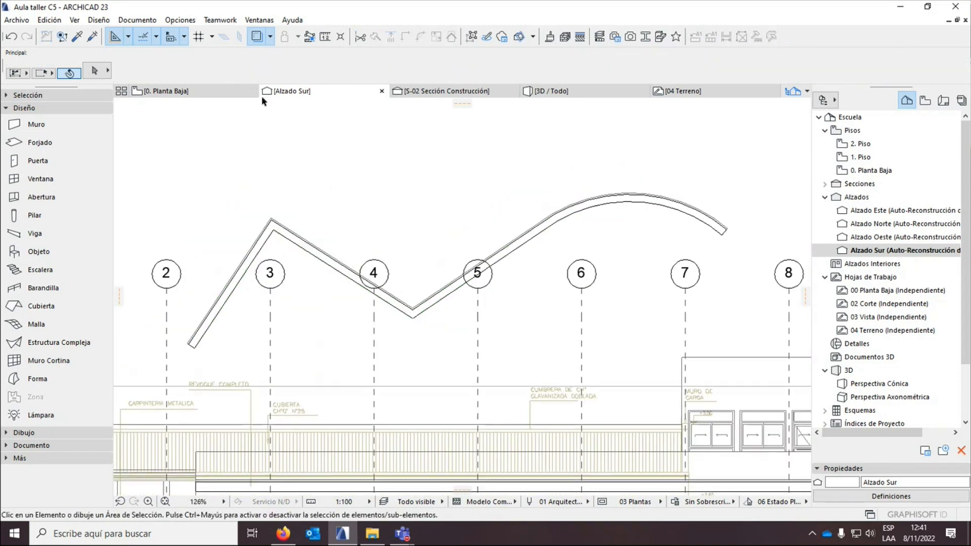
Examine how the shells are represented in the 0. Planta Baja and 1. Piso floor plans.
click(215, 92)
scroll(352, 258, down, 4)
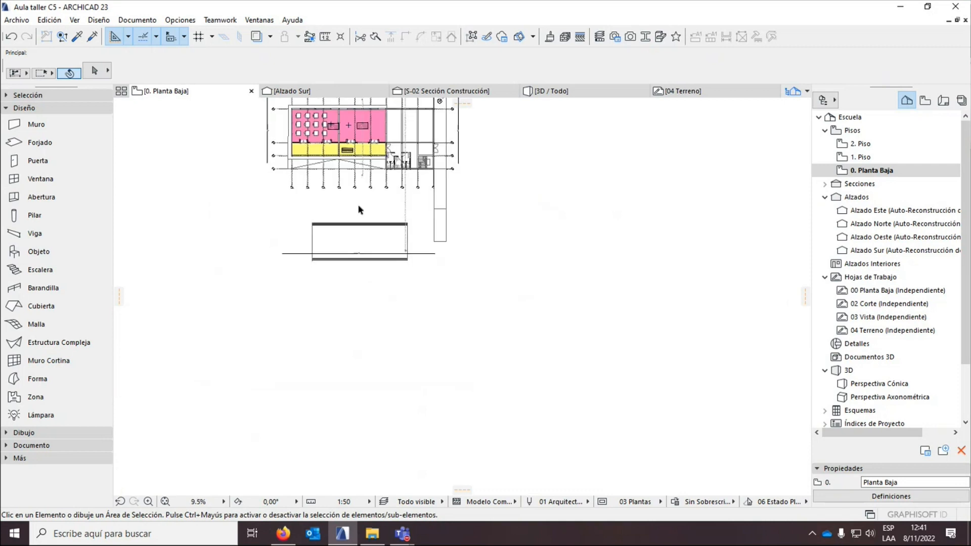
scroll(360, 209, up, 4)
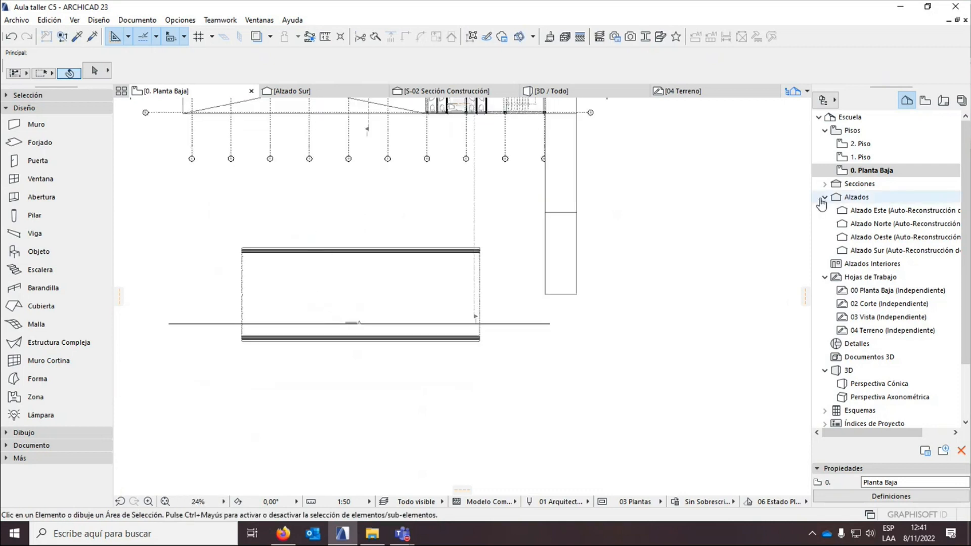
click(863, 160)
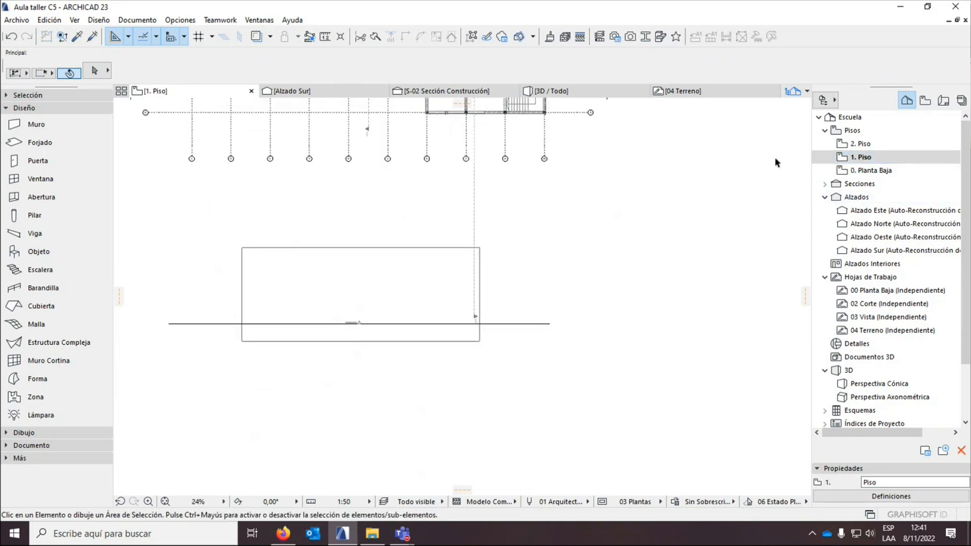
Open the 2. Piso floor plan and select the shell with the folded and arched profile.
double_click(862, 144)
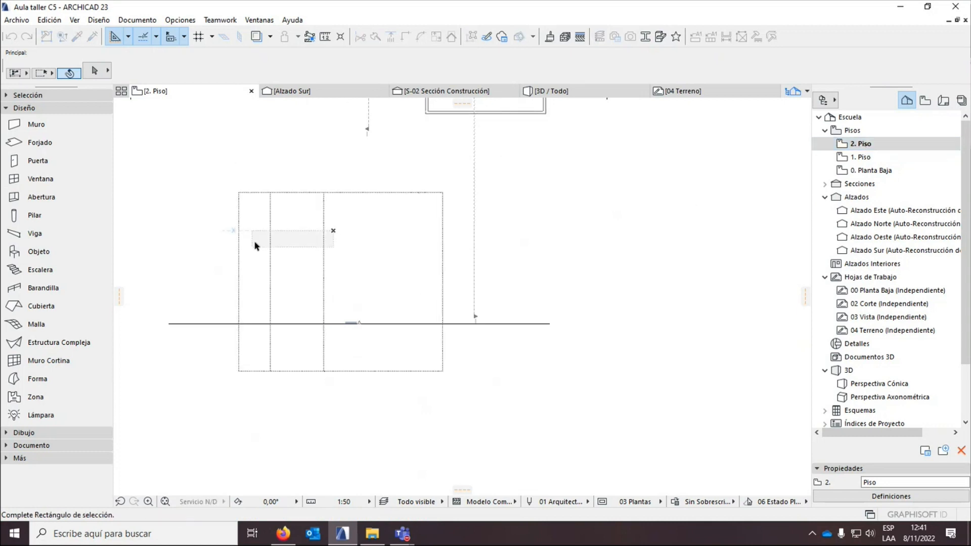
click(237, 226)
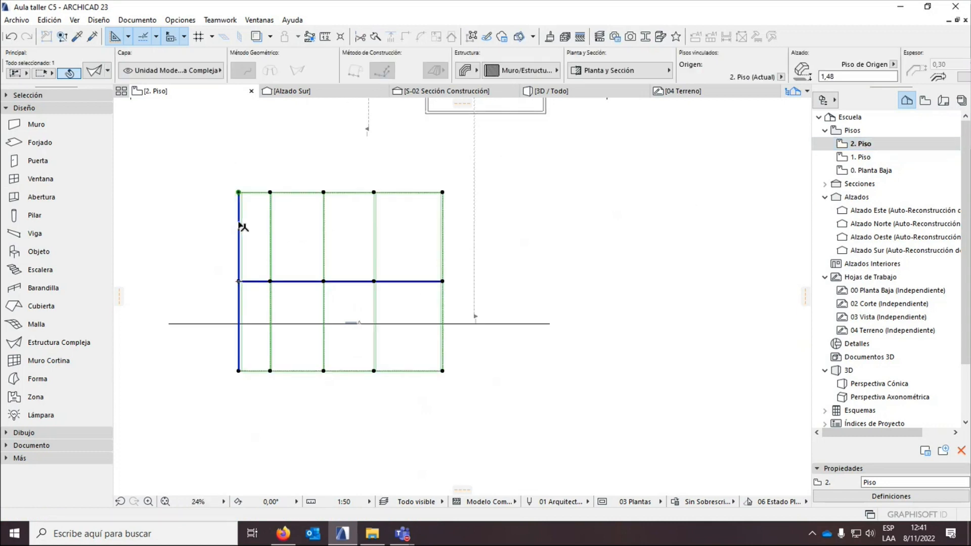
right_click(305, 243)
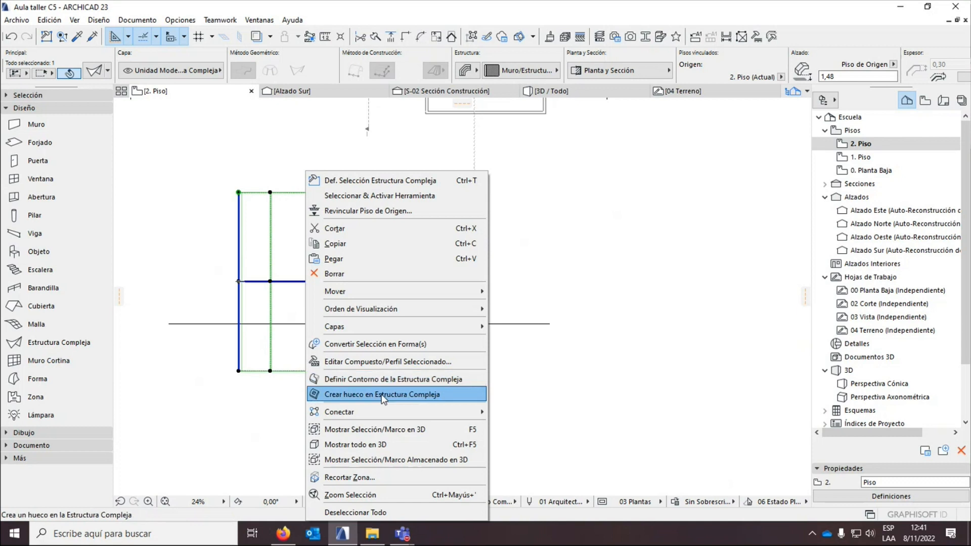
click(383, 399)
right_click(339, 262)
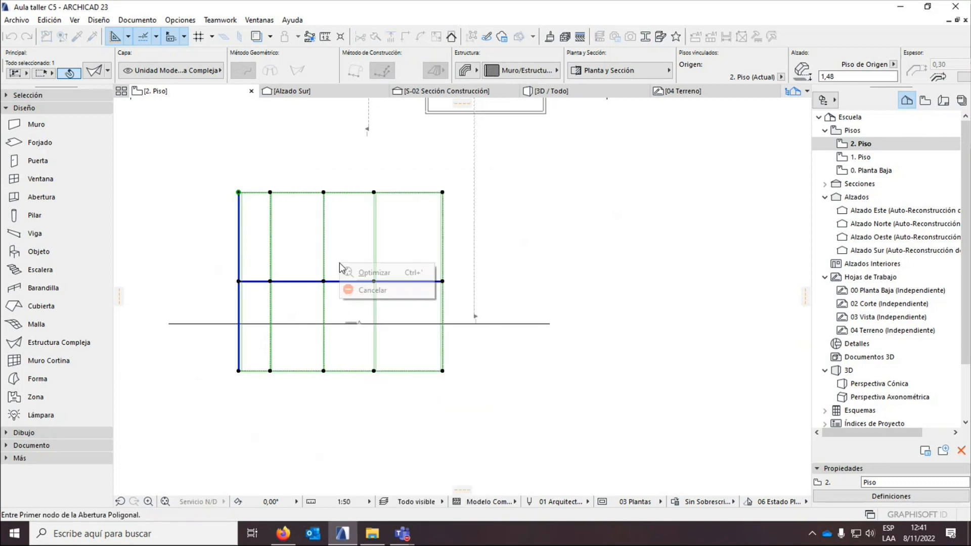
click(311, 248)
scroll(310, 248, up, 5)
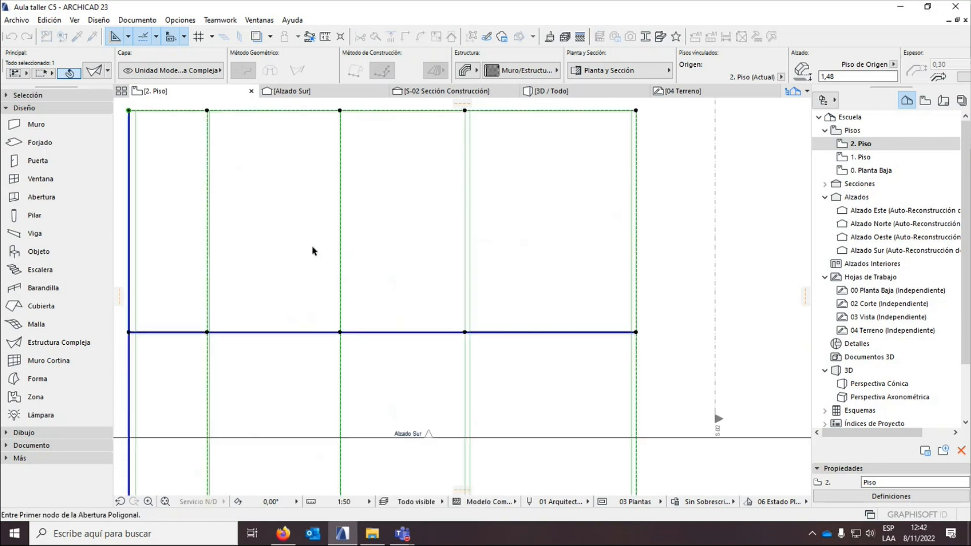
key(Escape)
key(Escape)
Define the selected shell's contour as an irregular six-sided polygon with its nodes on the shell's outer edges.
click(338, 241)
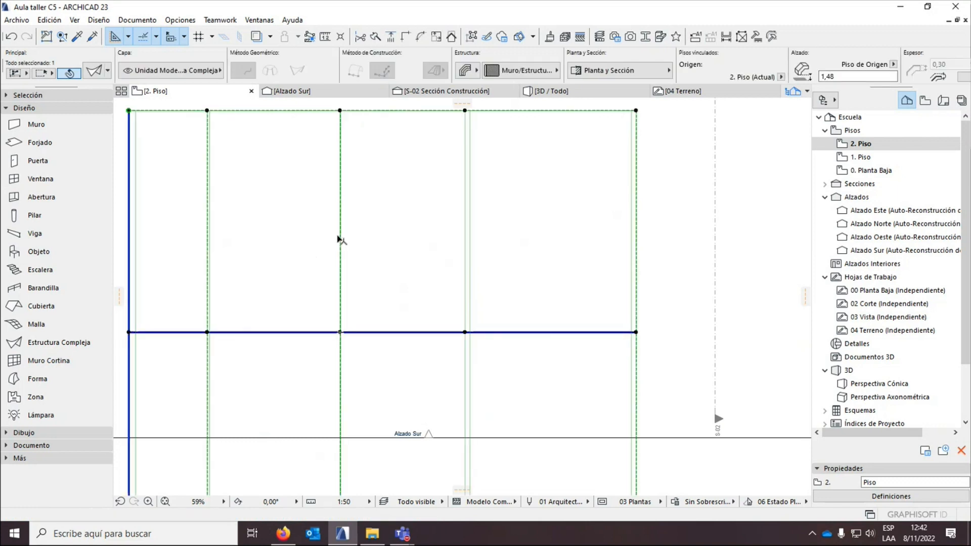
right_click(339, 239)
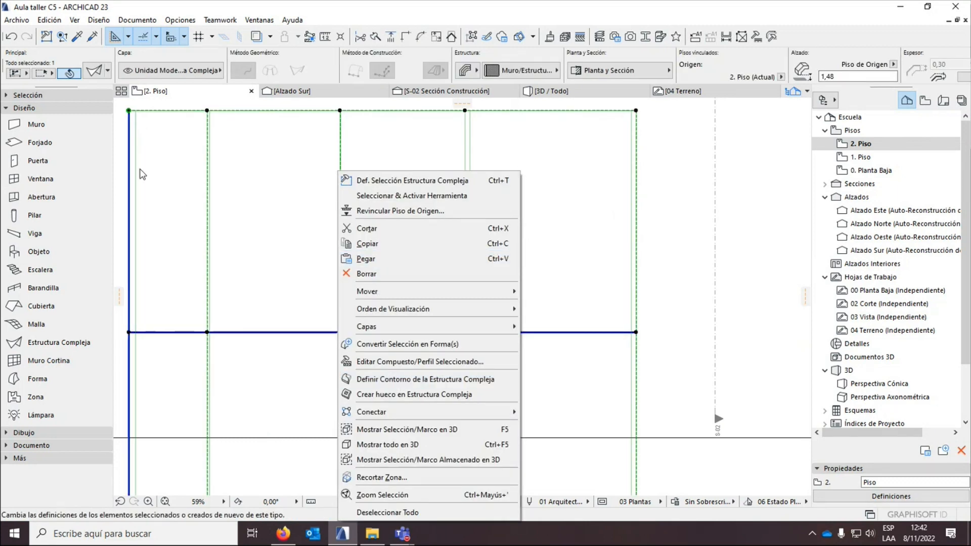
click(380, 385)
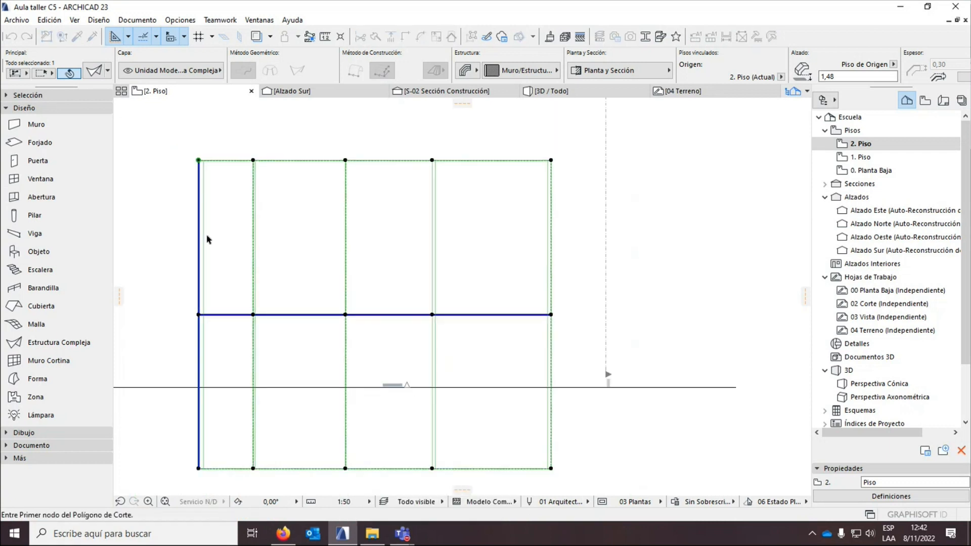
click(199, 236)
click(345, 160)
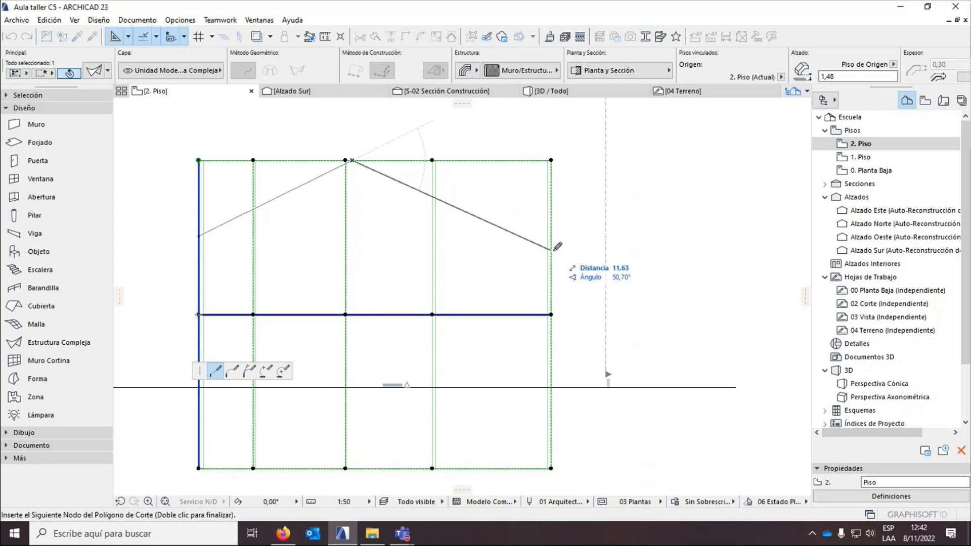
click(551, 246)
click(551, 411)
click(428, 468)
double_click(200, 356)
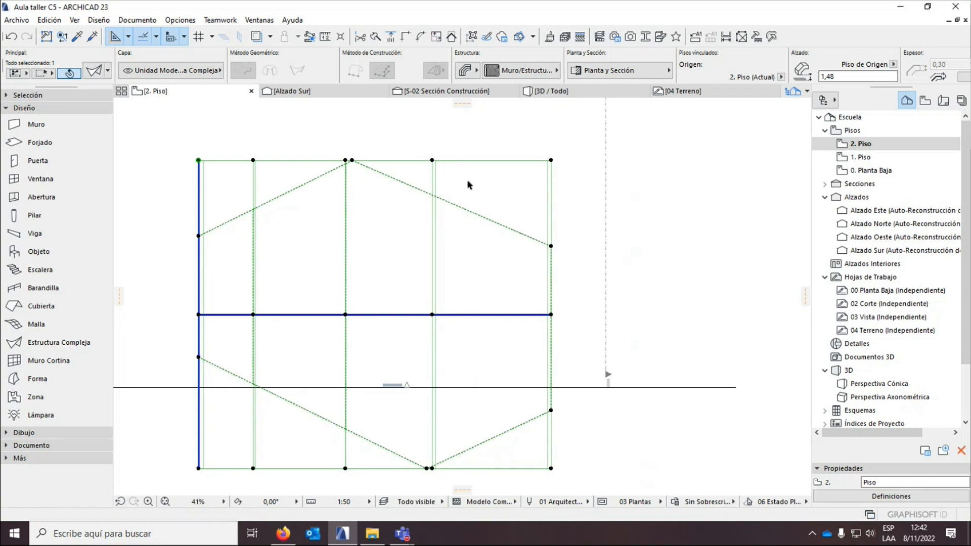
click(507, 166)
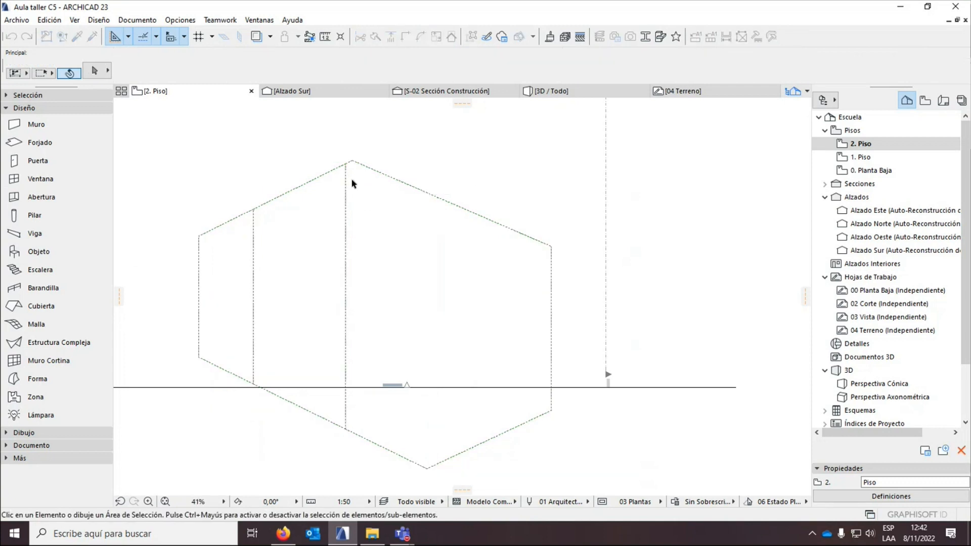
Examine the trimmed shell's original and cut outlines in the 2. Piso plan and in 3D.
click(353, 162)
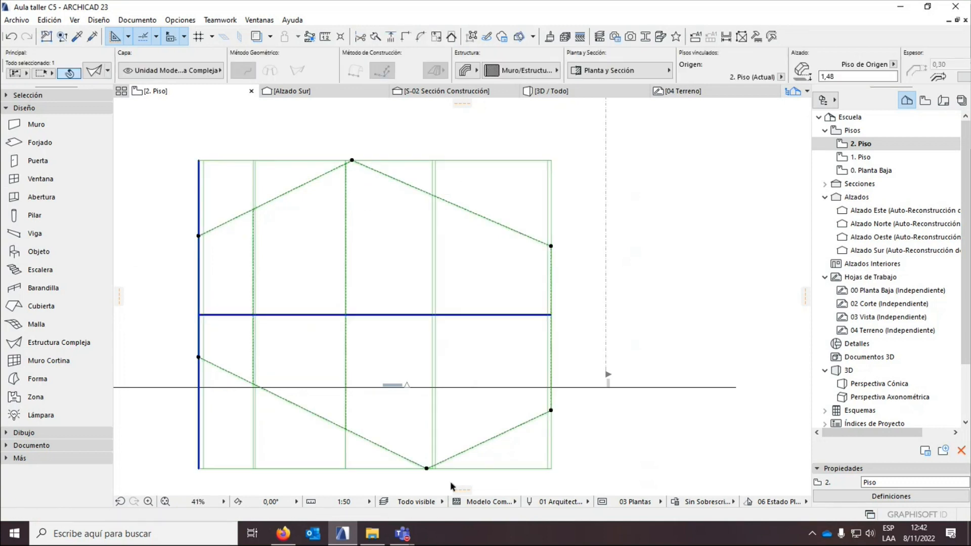
click(466, 161)
click(577, 92)
click(489, 283)
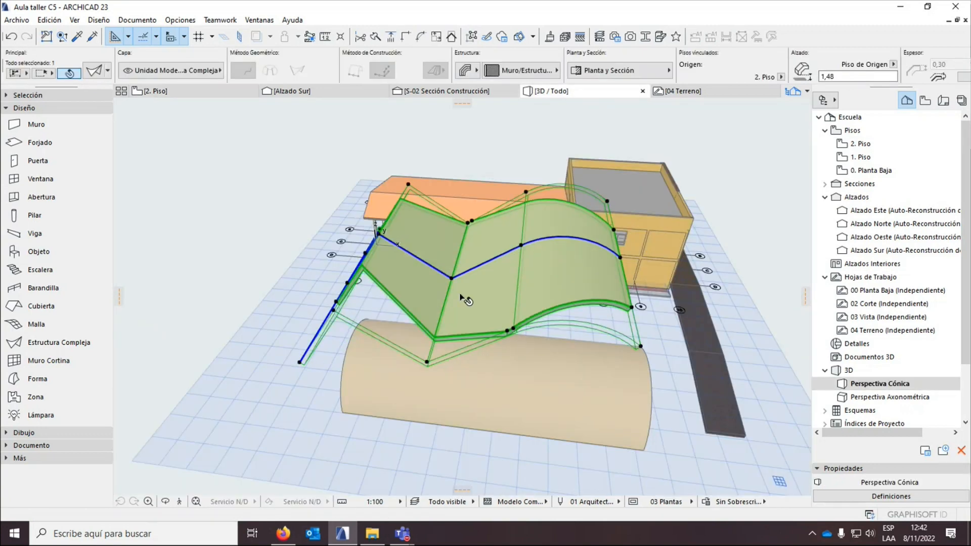
key(Escape)
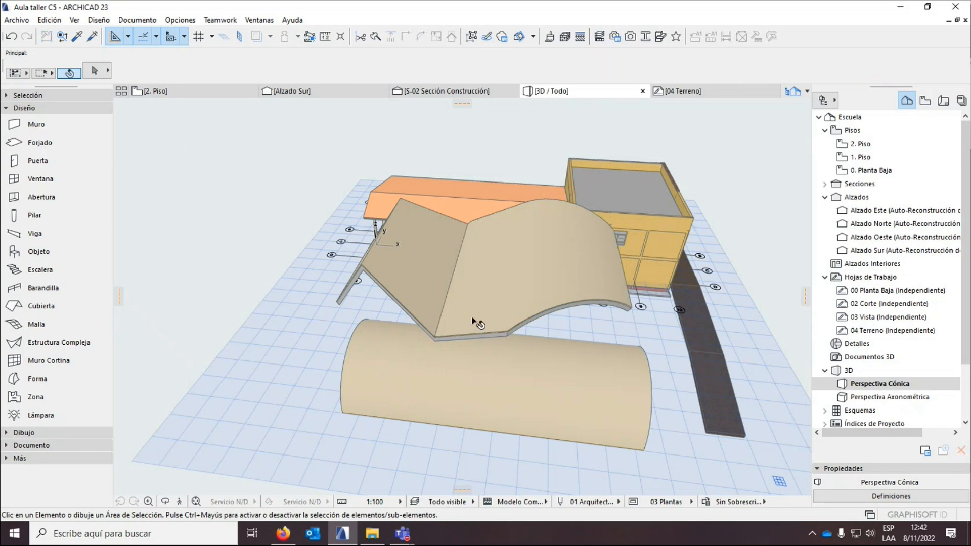
In the 2. Piso plan, cut a circular hole in the trimmed shell just beyond its valley fold, and return to the 3D view.
click(150, 95)
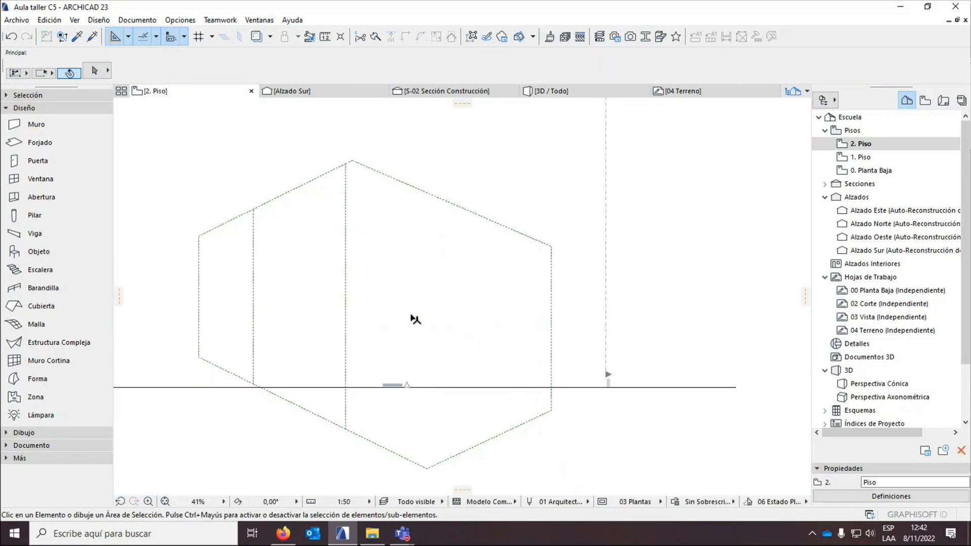
click(408, 314)
right_click(383, 263)
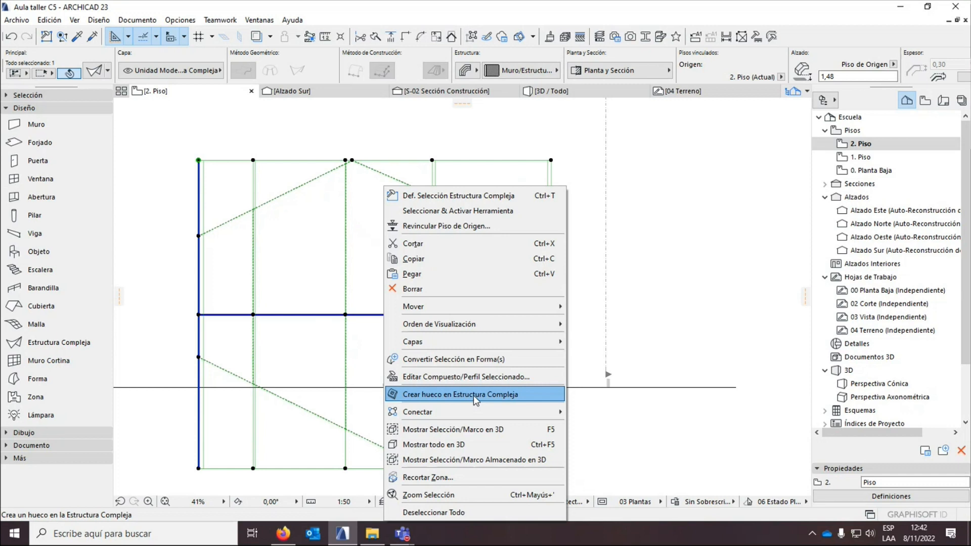
click(473, 396)
click(378, 245)
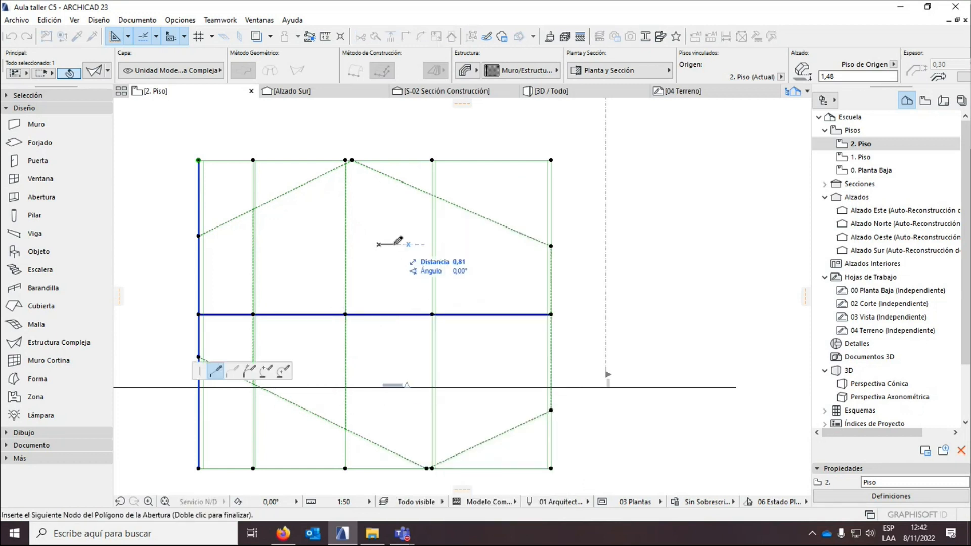
click(266, 371)
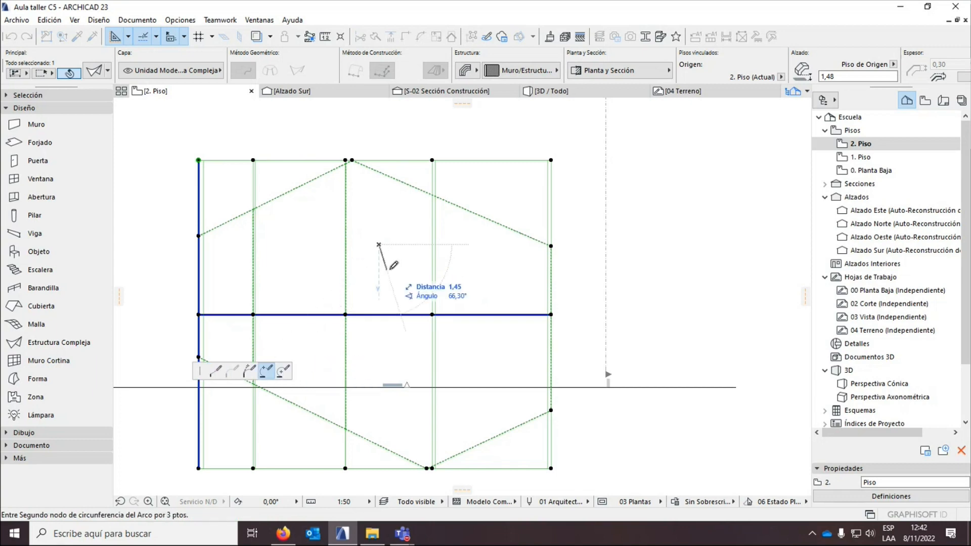
click(283, 371)
click(379, 280)
click(551, 91)
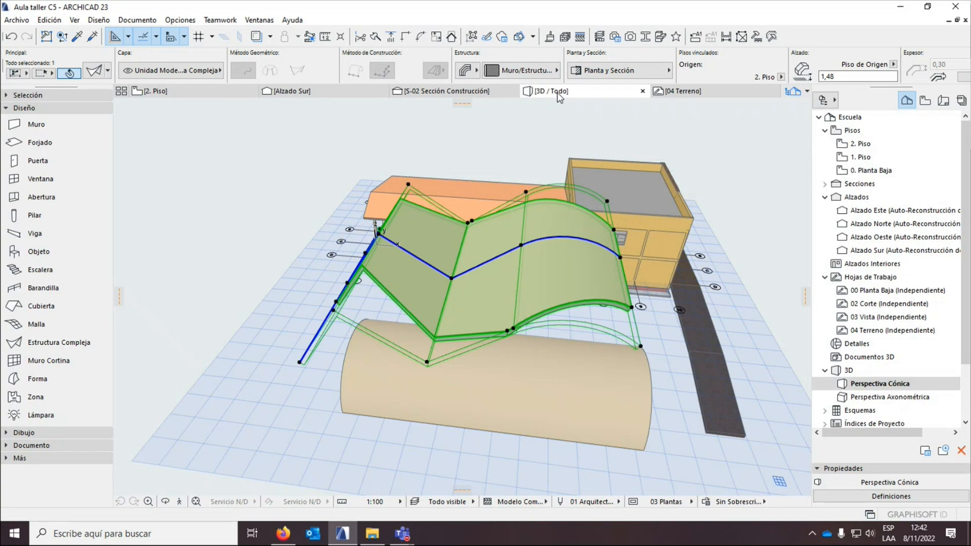
Examine the perforated shell from above and from its arched end beside the school in 3D.
scroll(464, 223, up, 4)
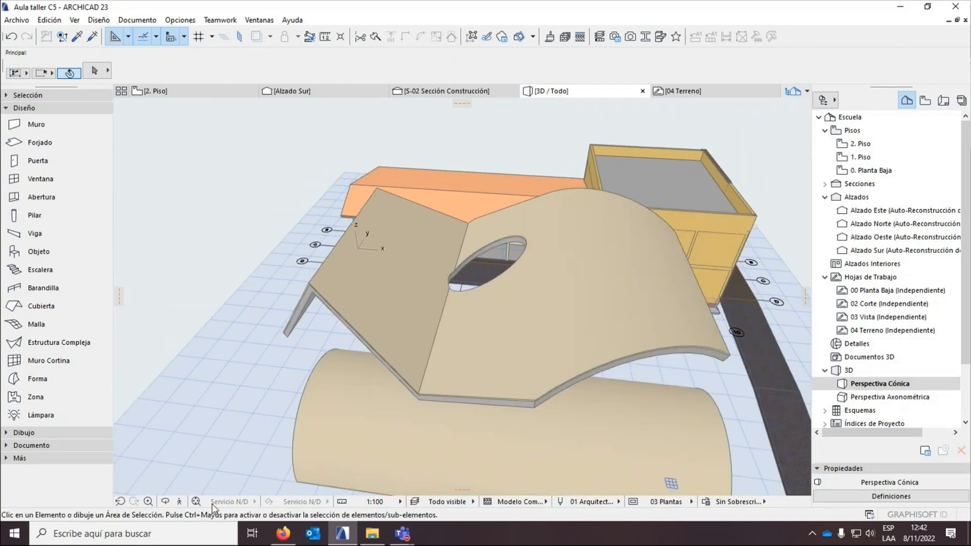
click(165, 502)
drag(262, 340, 408, 259)
scroll(408, 258, down, 3)
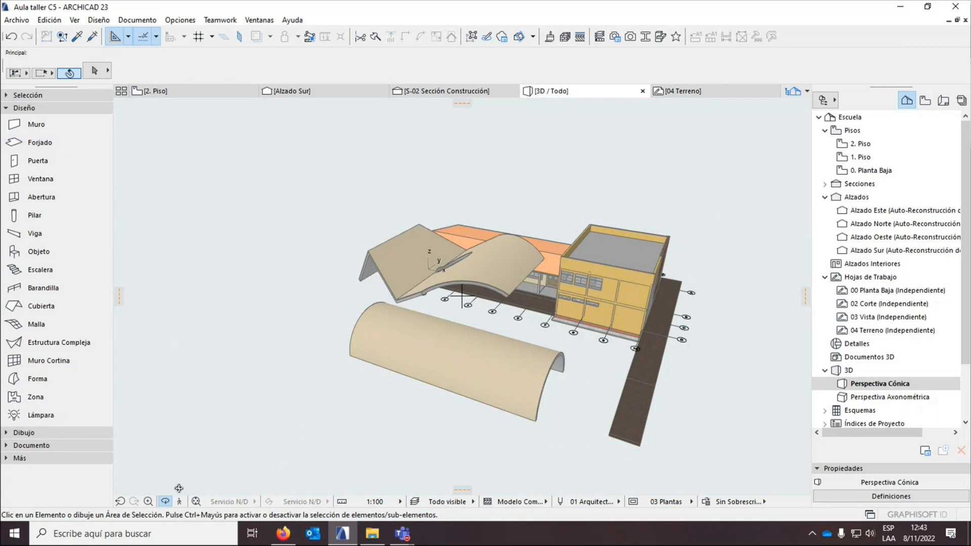
key(Escape)
click(165, 501)
drag(389, 242, 361, 235)
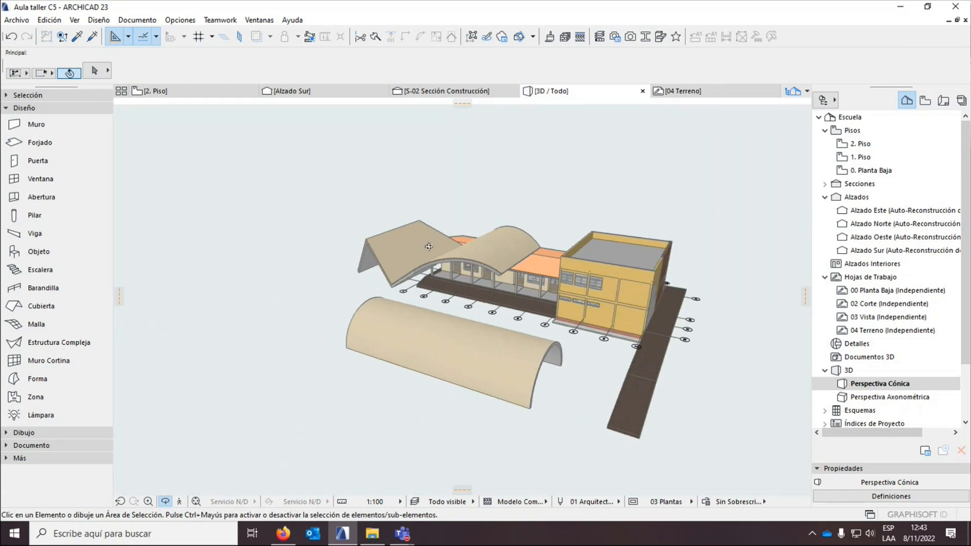
scroll(429, 247, up, 6)
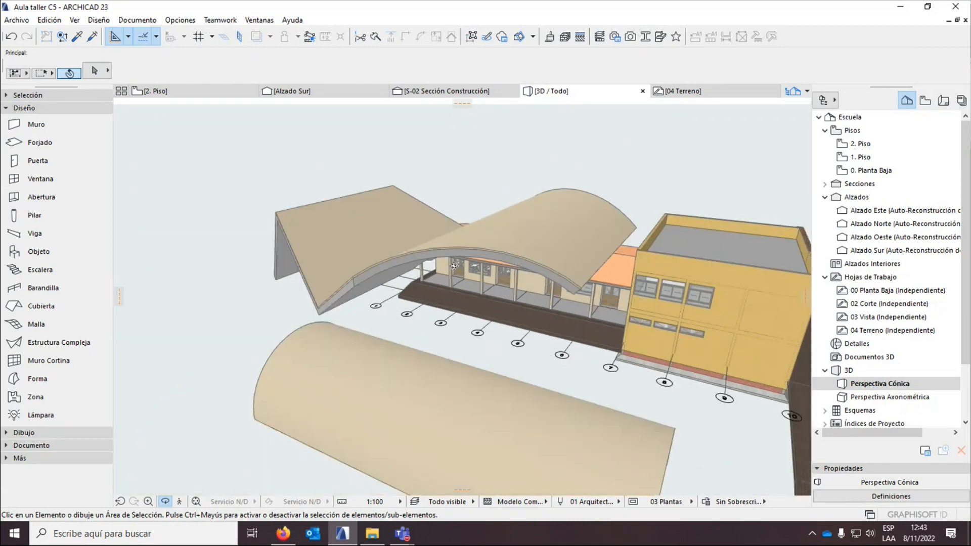
scroll(453, 266, up, 8)
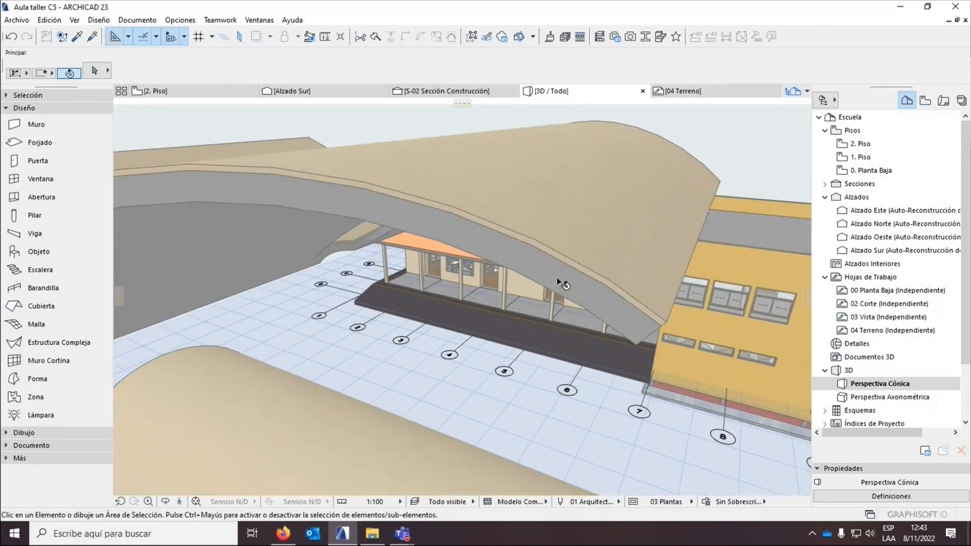
scroll(562, 285, up, 2)
Change the trimmed shell's structure type from composite to basic.
click(588, 267)
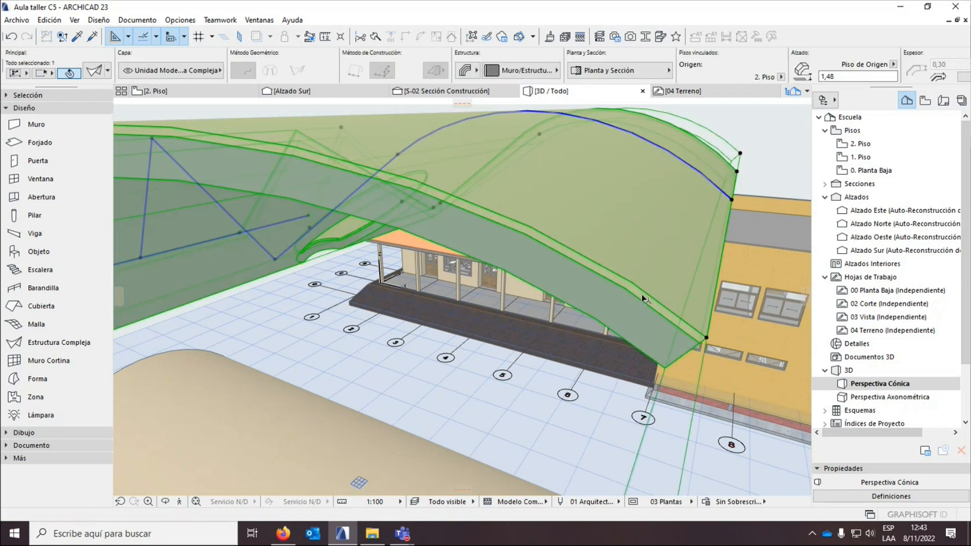
key(Escape)
click(662, 306)
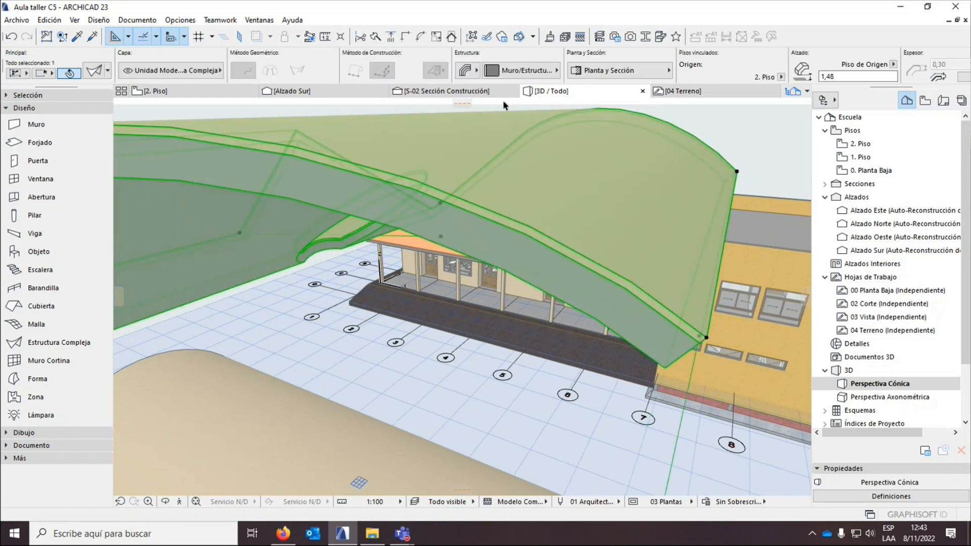
click(478, 71)
click(477, 71)
scroll(763, 74, down, 2)
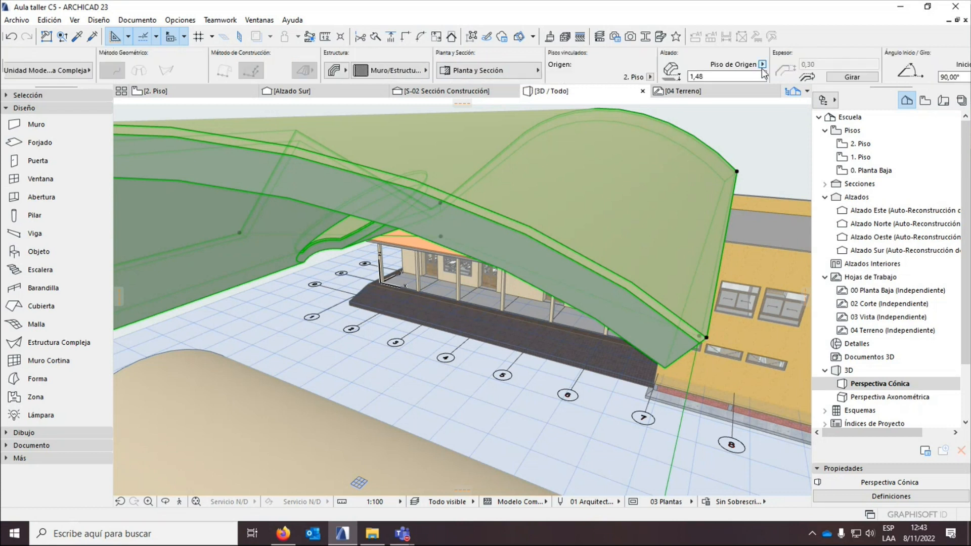
scroll(708, 73, up, 2)
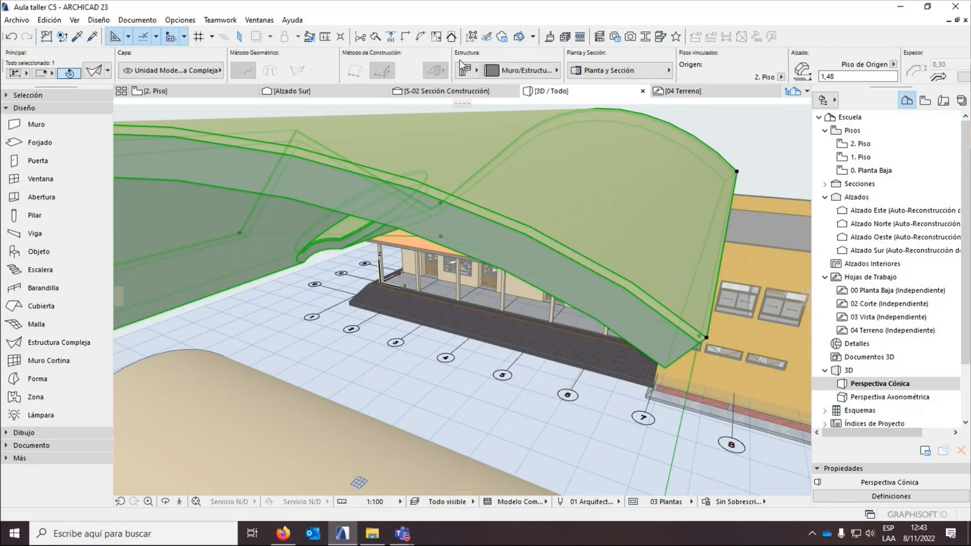
click(468, 72)
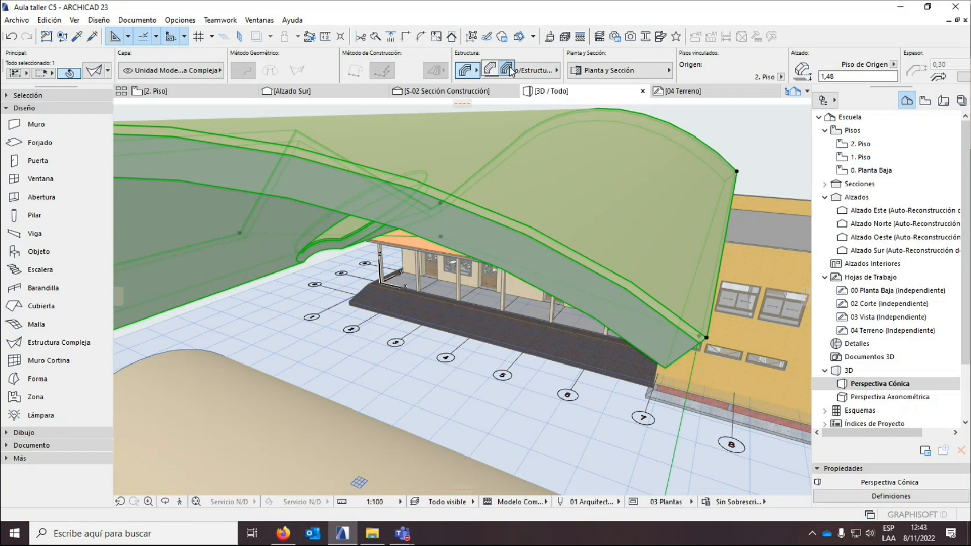
click(489, 70)
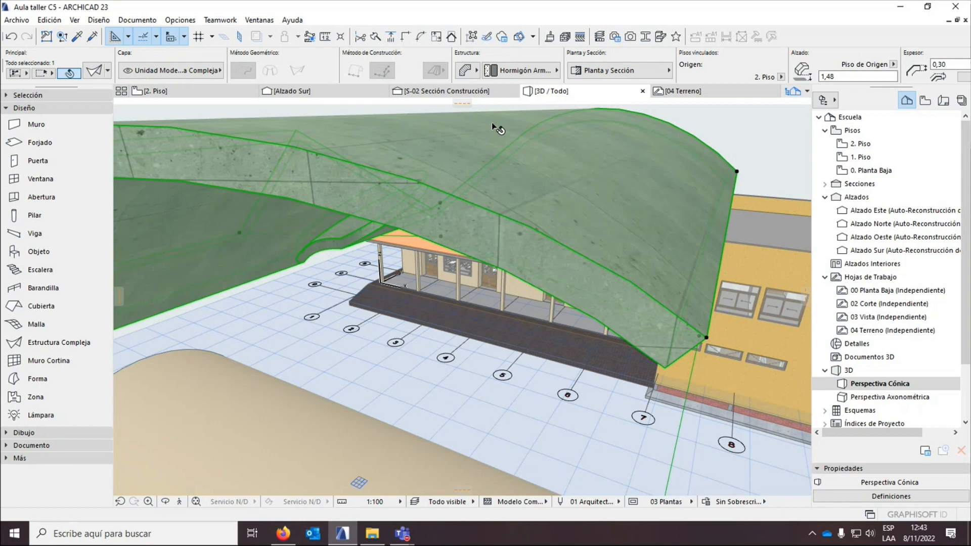
Set the trimmed shell's thickness to 0.15 and check its thinner edge against the school.
scroll(549, 226, down, 1)
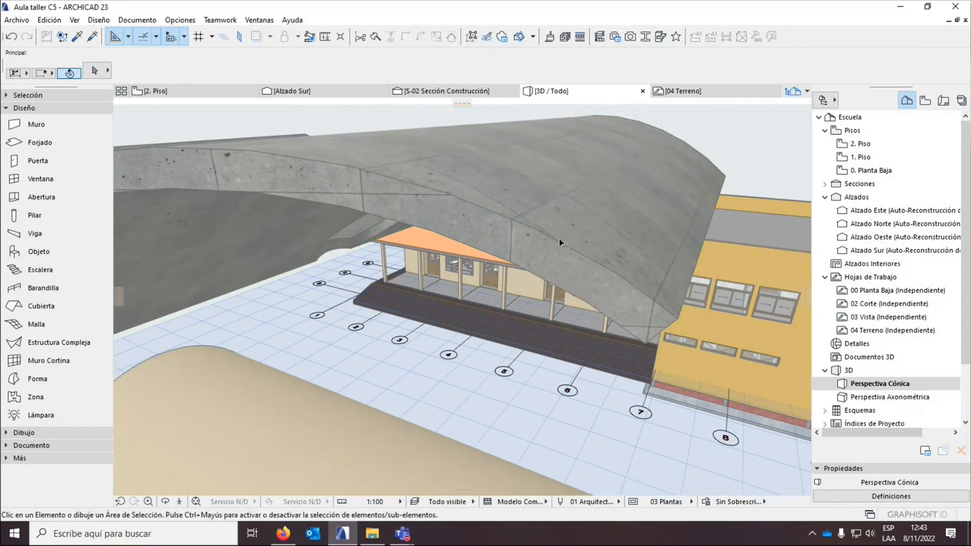
drag(949, 65, 931, 69)
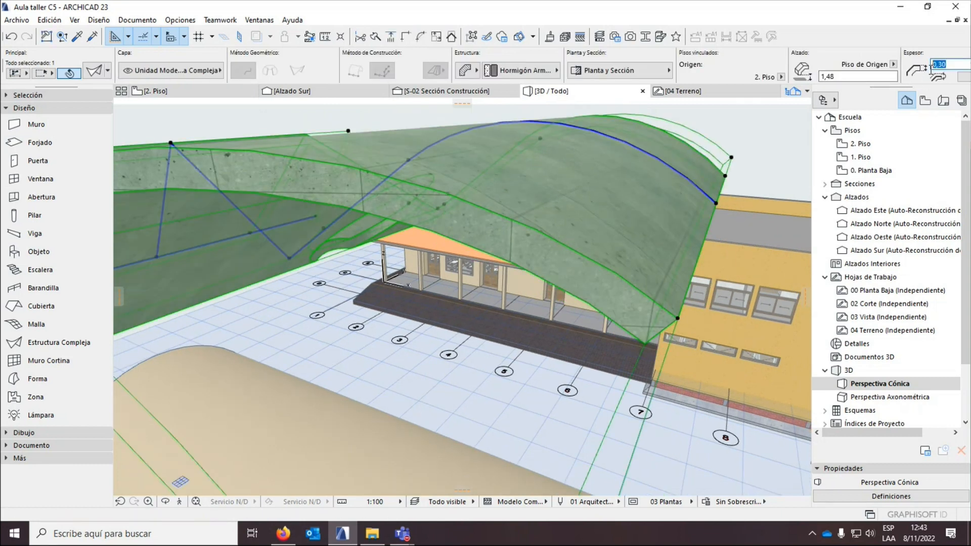
text(0,)
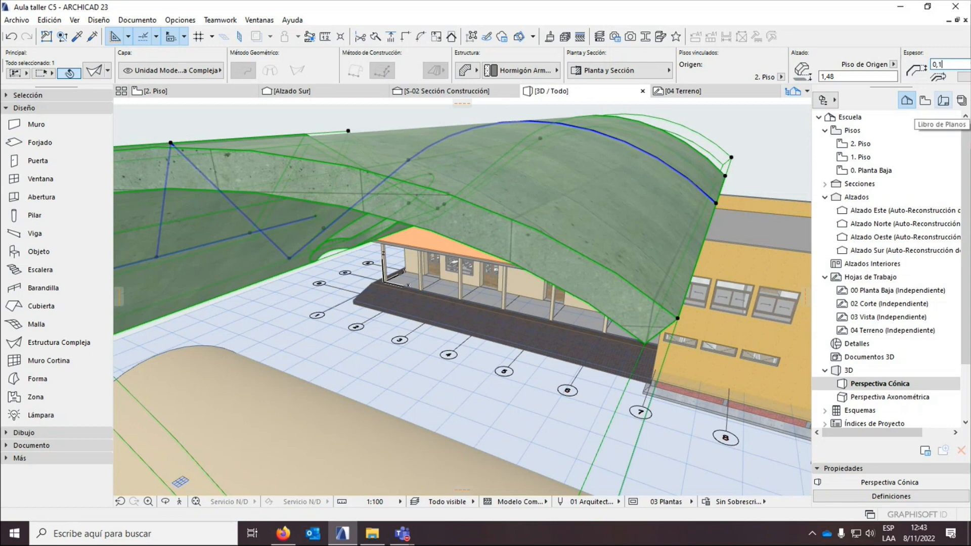
text(1)
key(Return)
key(Escape)
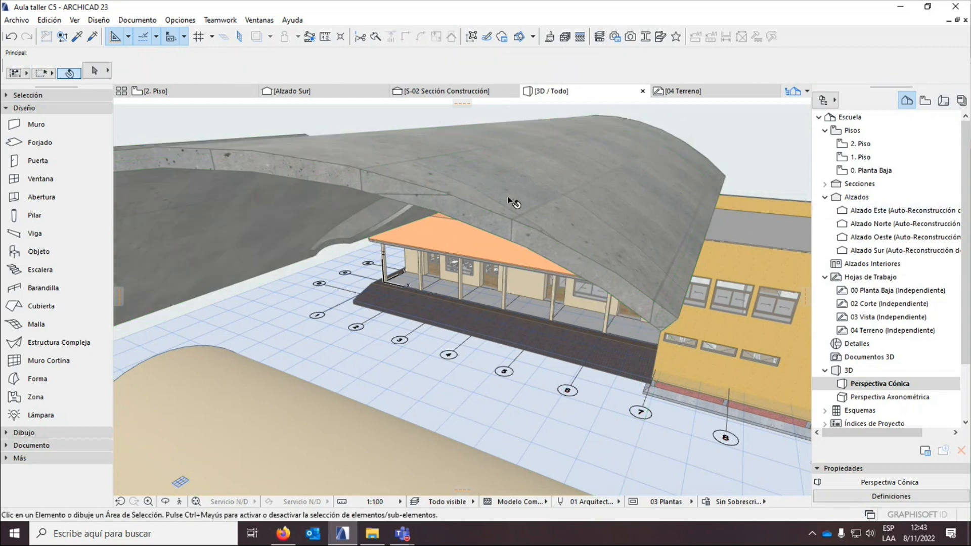
click(491, 229)
scroll(491, 230, down, 3)
scroll(397, 236, up, 3)
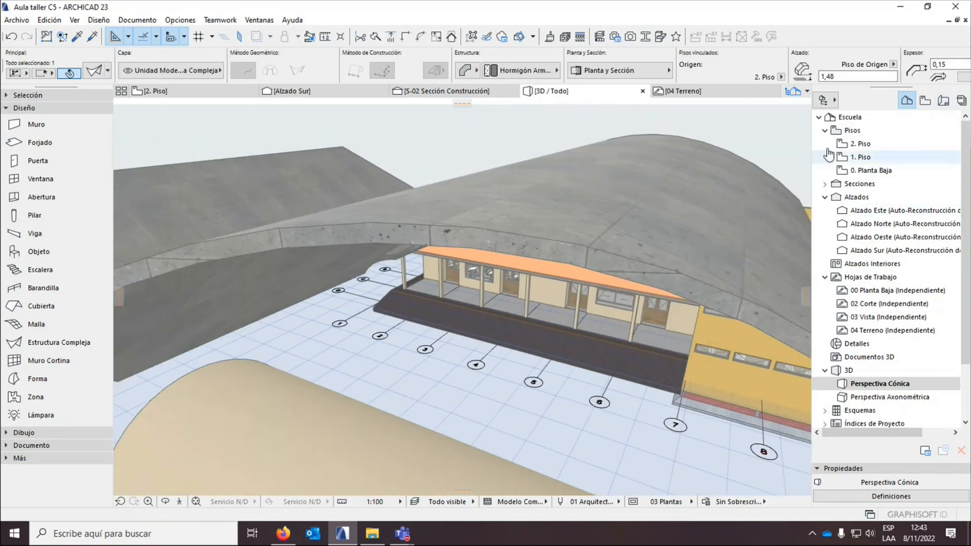
Check the structure types available for the trimmed shell and view the shell from its perforated side.
click(477, 69)
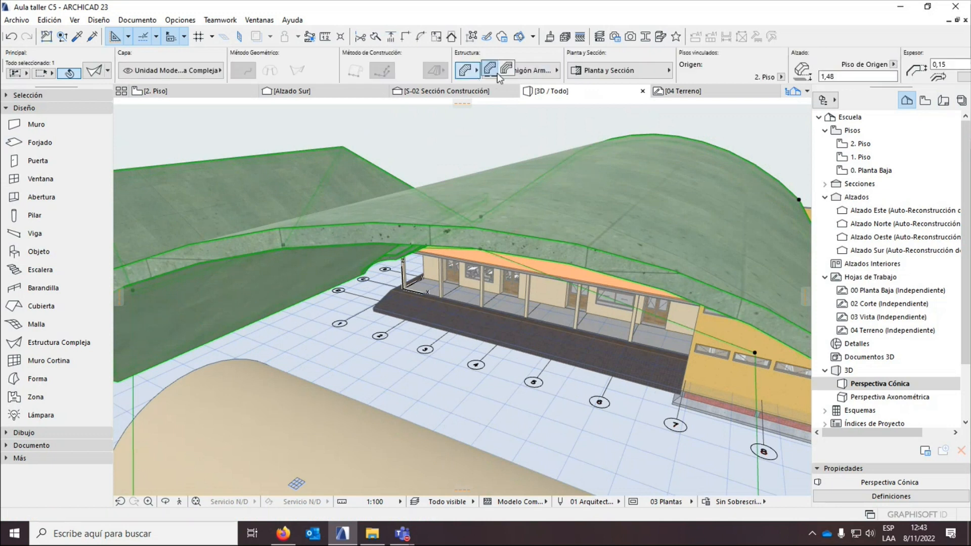
click(508, 71)
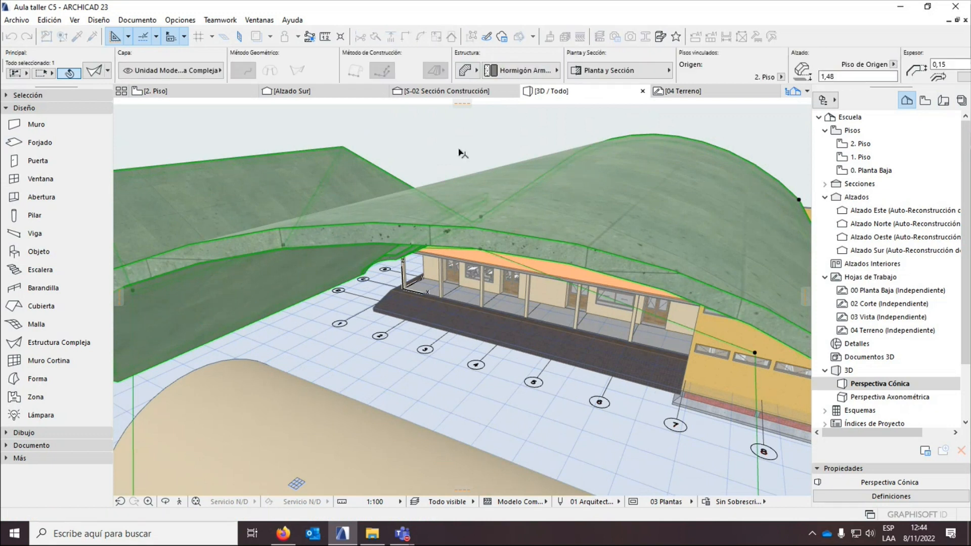
key(Escape)
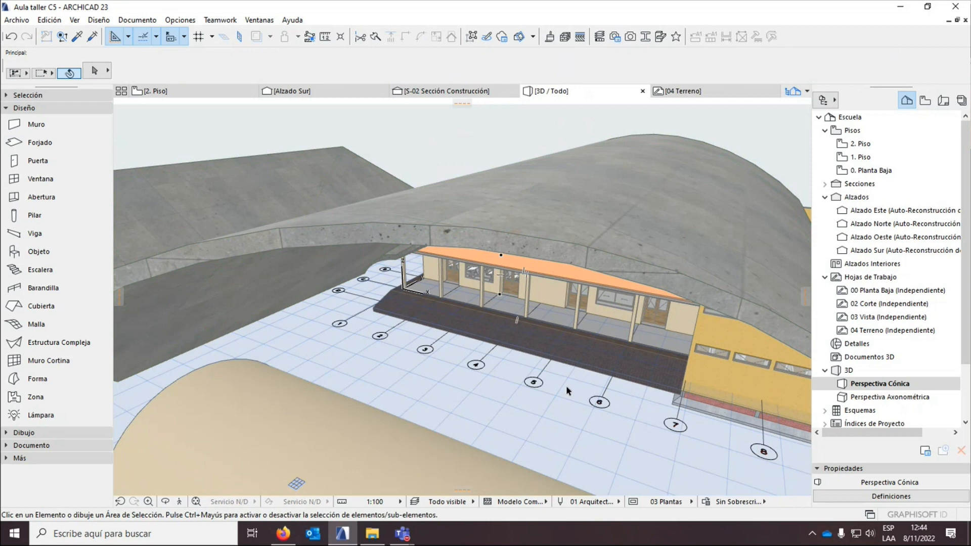
shift+middle_drag(560, 399, 516, 342)
shift+middle_drag(391, 315, 323, 286)
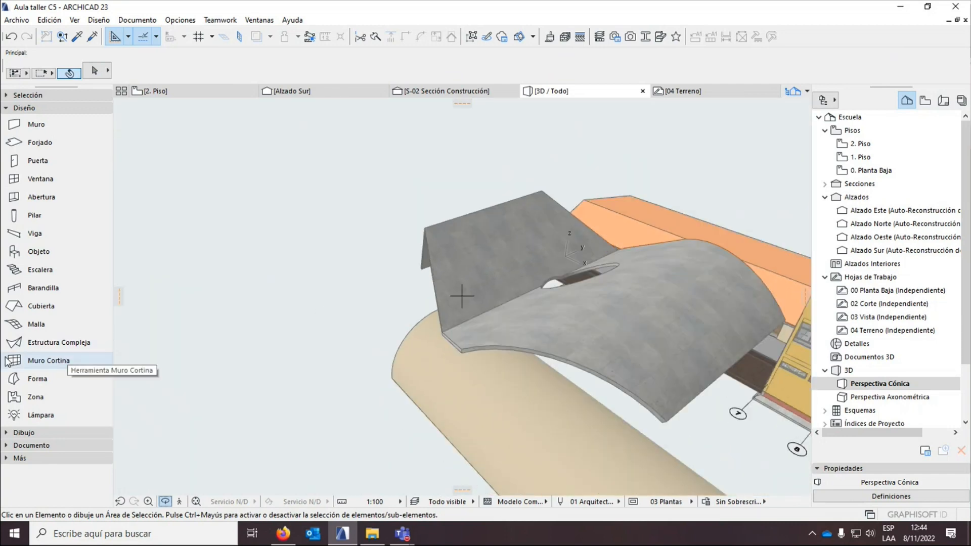
Create a ruled shell with simple construction in front of the barrel shell, tapering from an arched end to a flat end.
click(58, 342)
scroll(261, 110, down, 5)
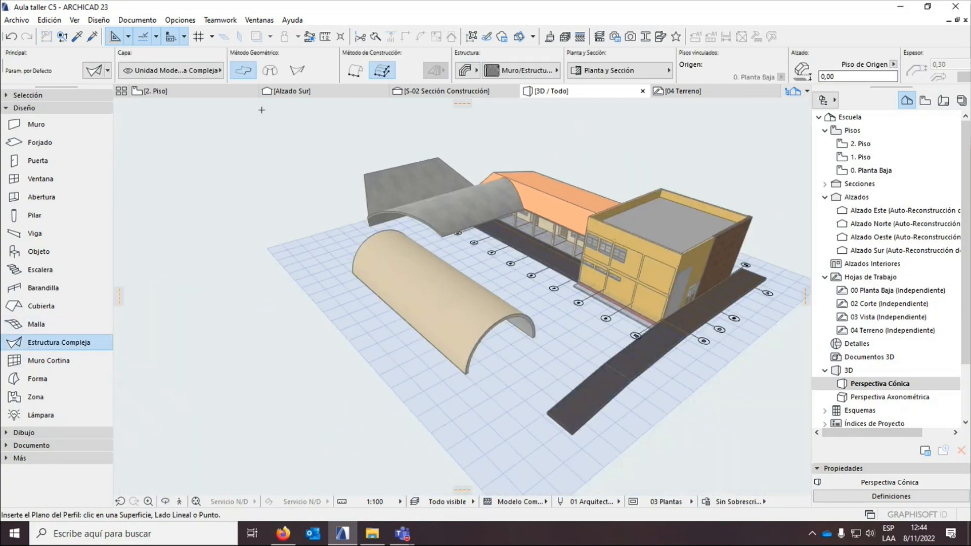
click(272, 73)
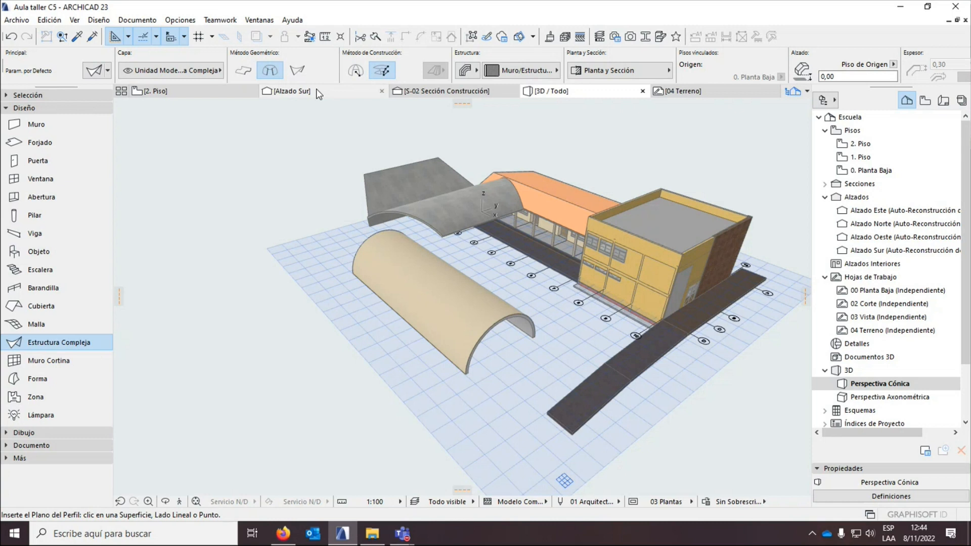
click(297, 71)
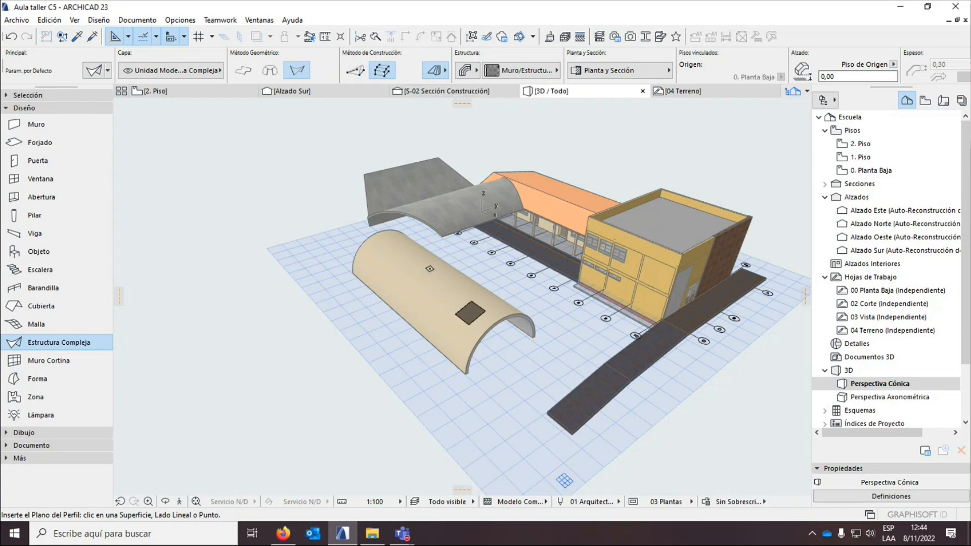
click(352, 72)
click(338, 279)
click(276, 303)
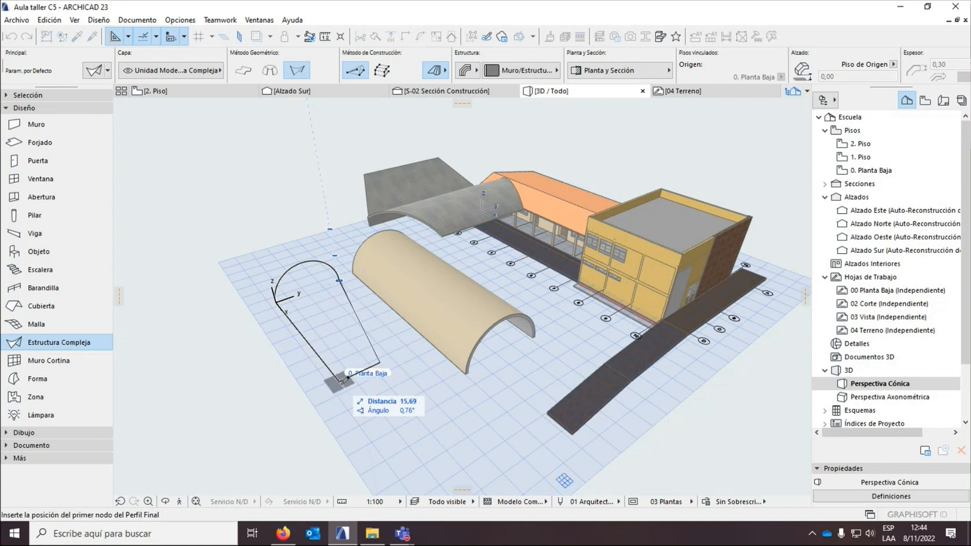
click(382, 411)
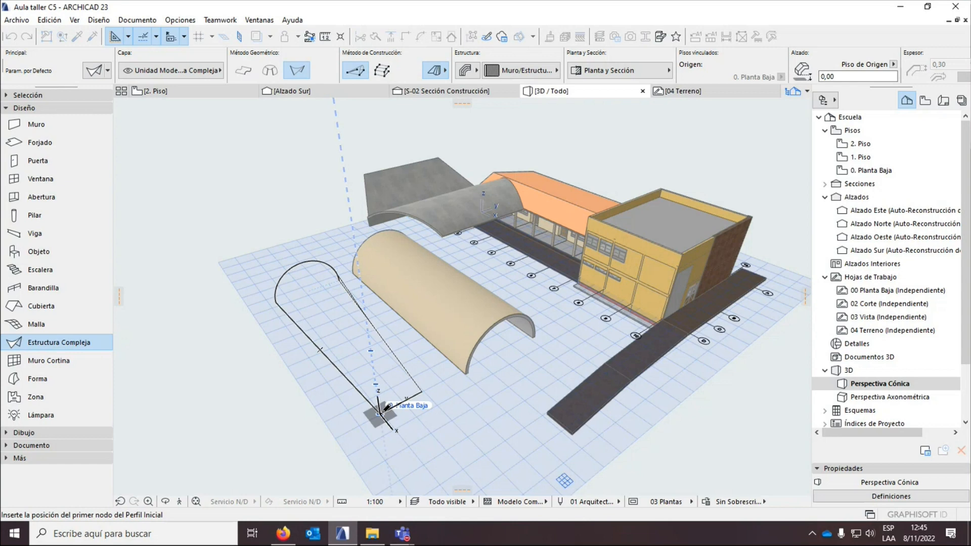
click(381, 411)
shift+middle_drag(303, 360, 359, 365)
key(Escape)
Set the Shell tool to revolved geometry with detailed construction and try defining a profile plane beside the tapered shell.
click(48, 346)
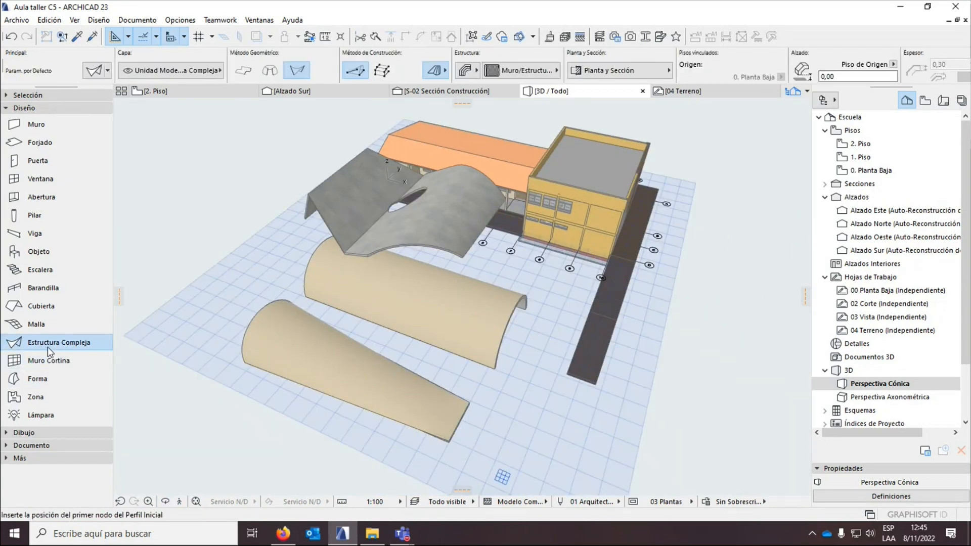
click(269, 74)
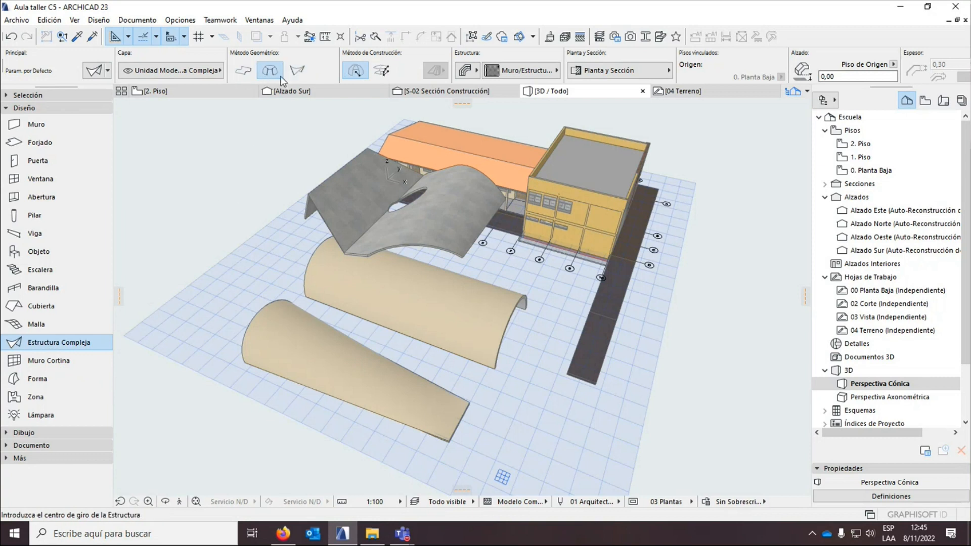
click(382, 71)
click(187, 321)
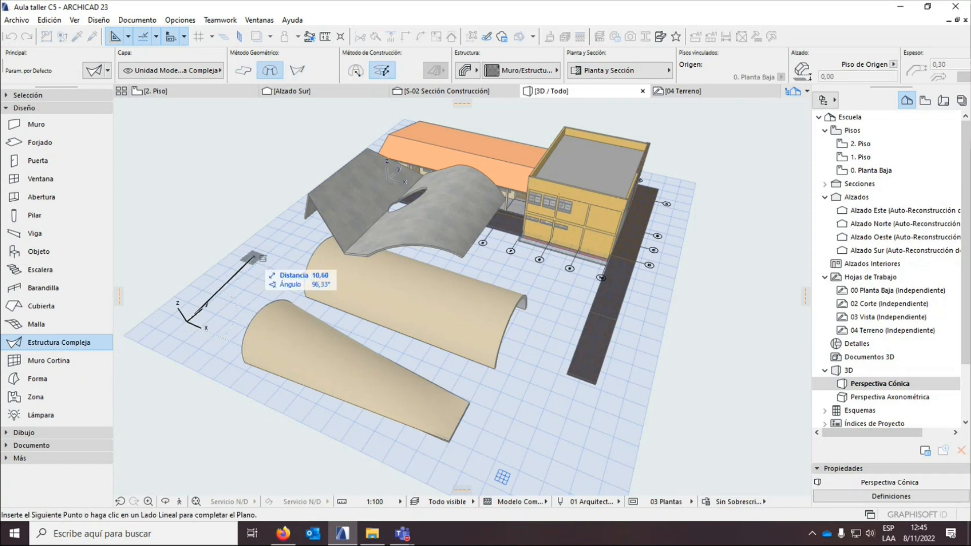
click(259, 259)
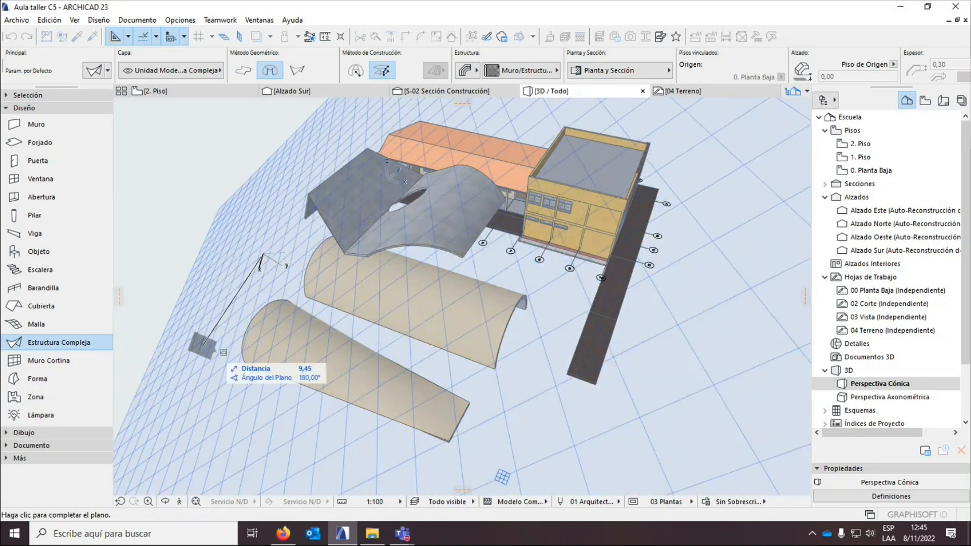
click(252, 312)
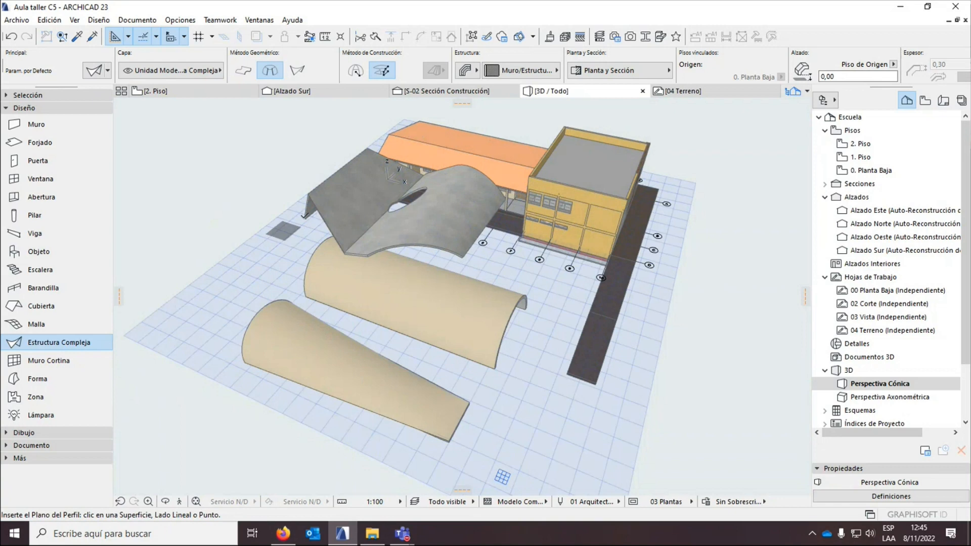
Define a profile plane beside the tapered shell, draw an angular profile and revolve it about an axis into a curved shell.
click(218, 272)
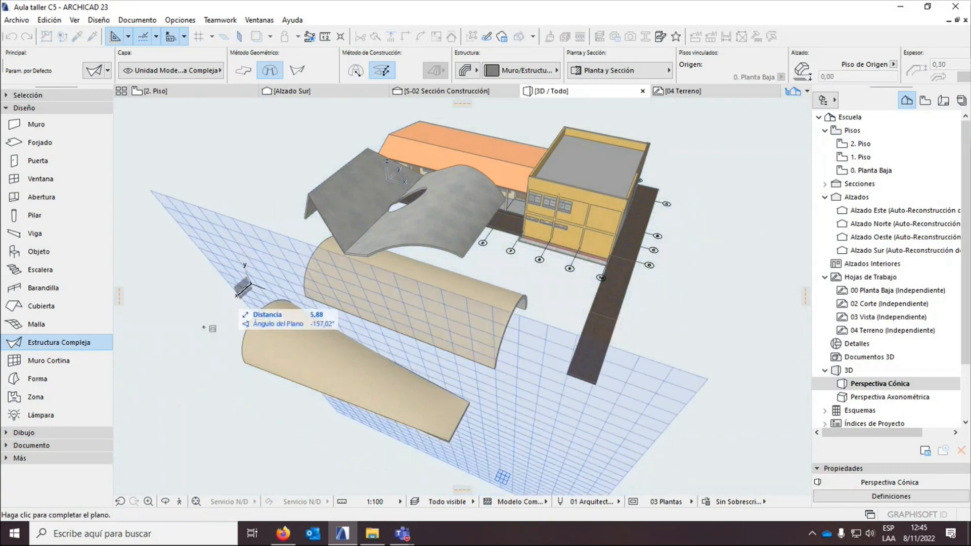
click(198, 339)
click(211, 292)
click(171, 328)
click(225, 345)
double_click(210, 291)
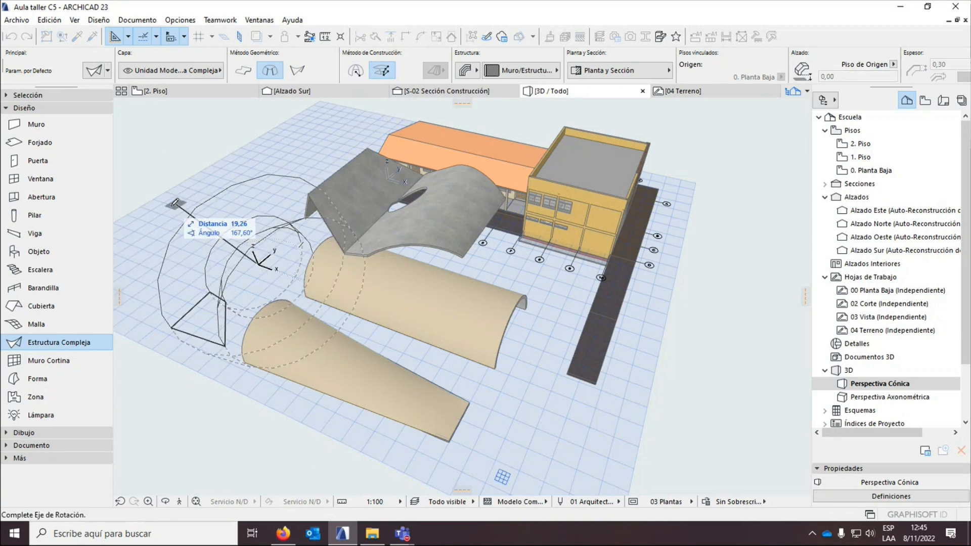
click(233, 203)
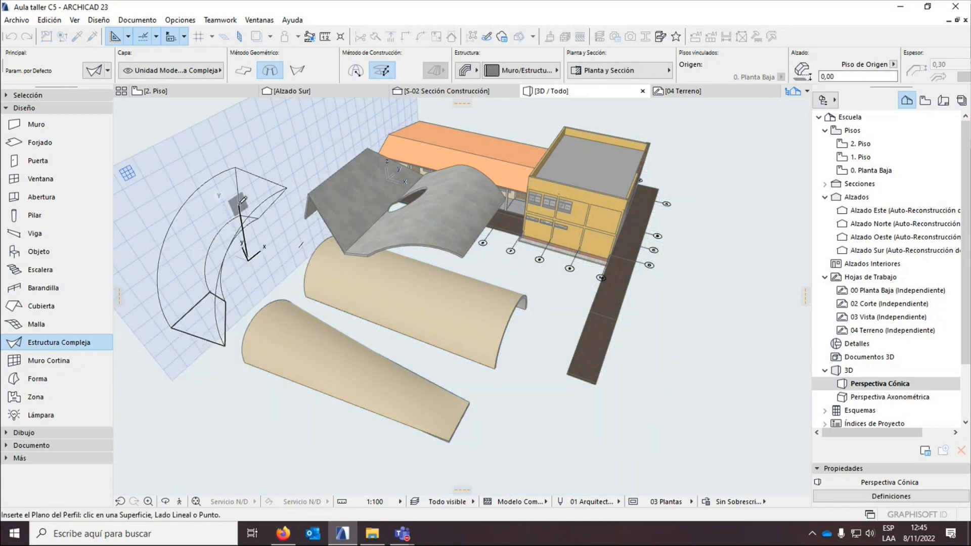
Examine the revolved, ruled and extruded shells beside the school from several angles in 3D.
click(165, 501)
drag(223, 435, 656, 227)
click(91, 447)
scroll(656, 227, up, 3)
drag(616, 283, 277, 355)
scroll(484, 282, down, 5)
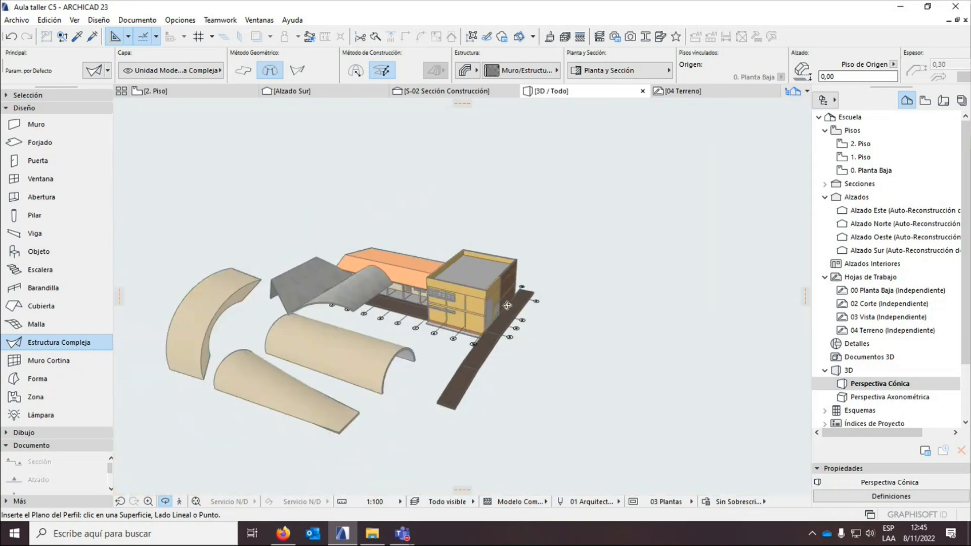
scroll(277, 355, up, 2)
key(Escape)
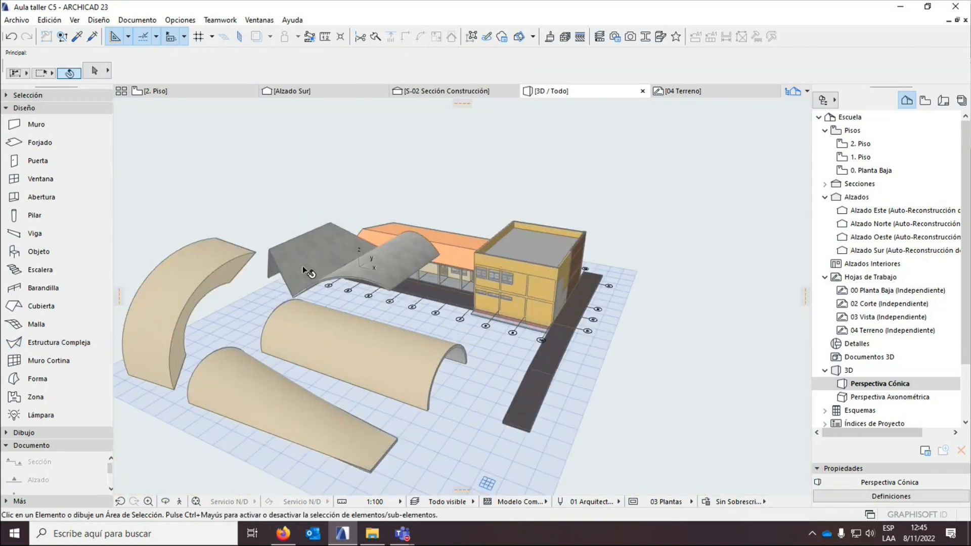
Delete the trimmed, barrel, tapered and revolved shells beside the school.
shift+click(307, 271)
shift+click(288, 327)
shift+click(248, 396)
shift+click(165, 295)
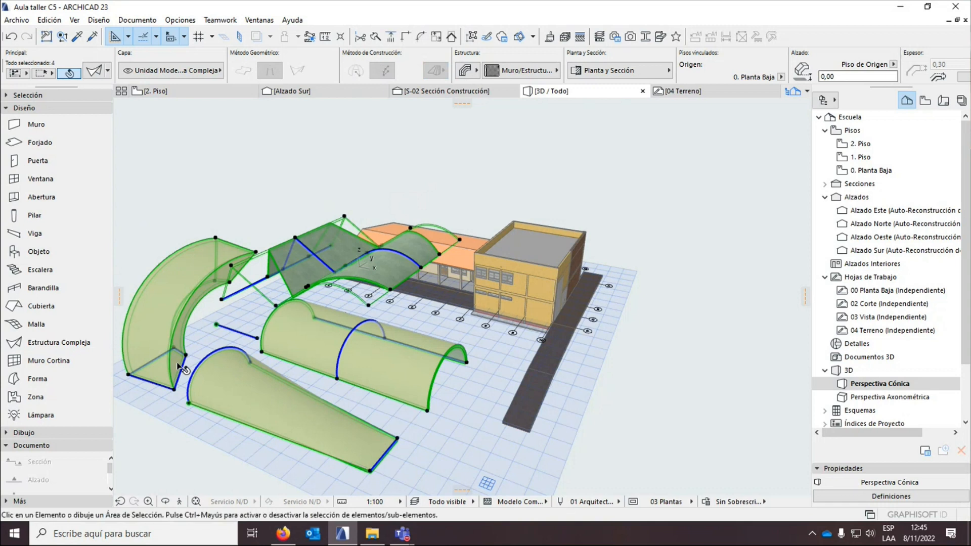
key(Delete)
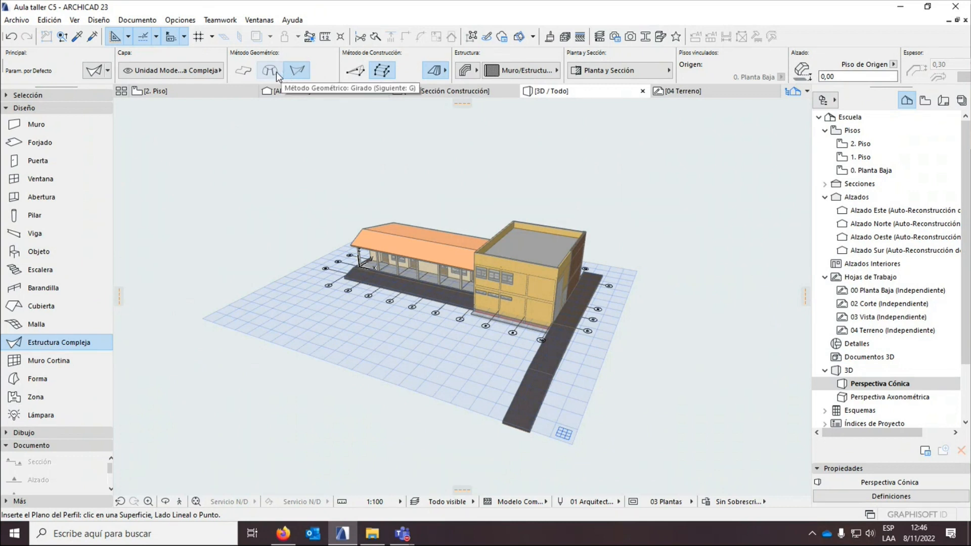
Check the options offered for the editing plane in the 3D view without applying any of them.
scroll(342, 257, up, 1)
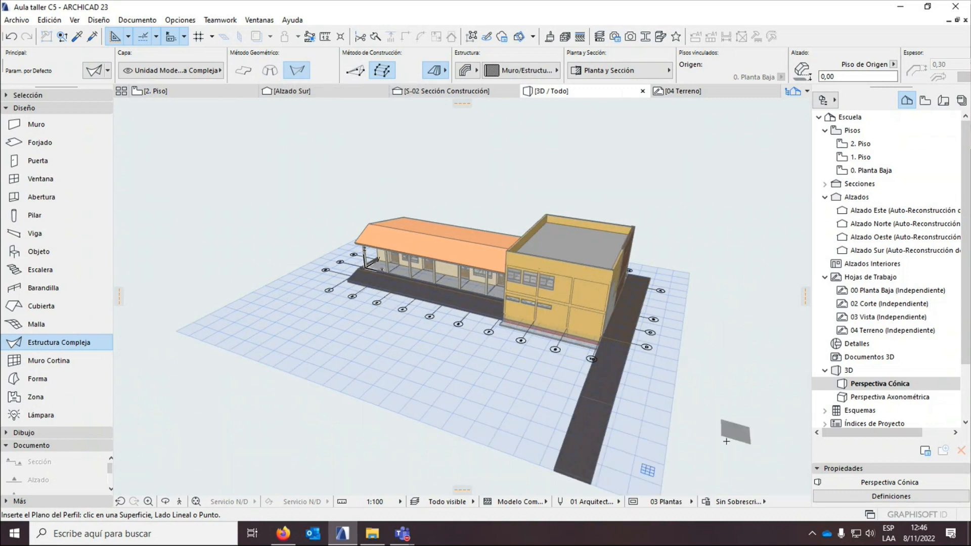
key(Escape)
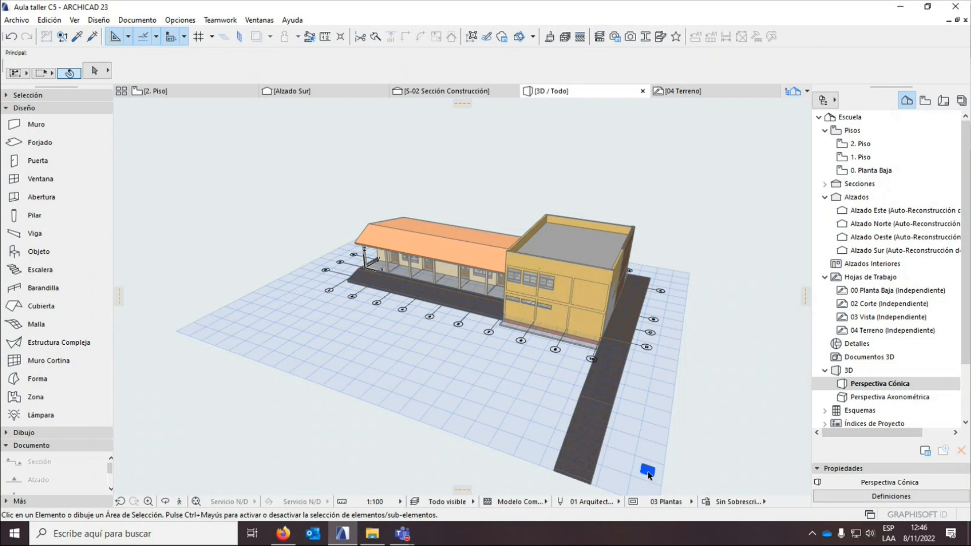
click(648, 473)
click(691, 469)
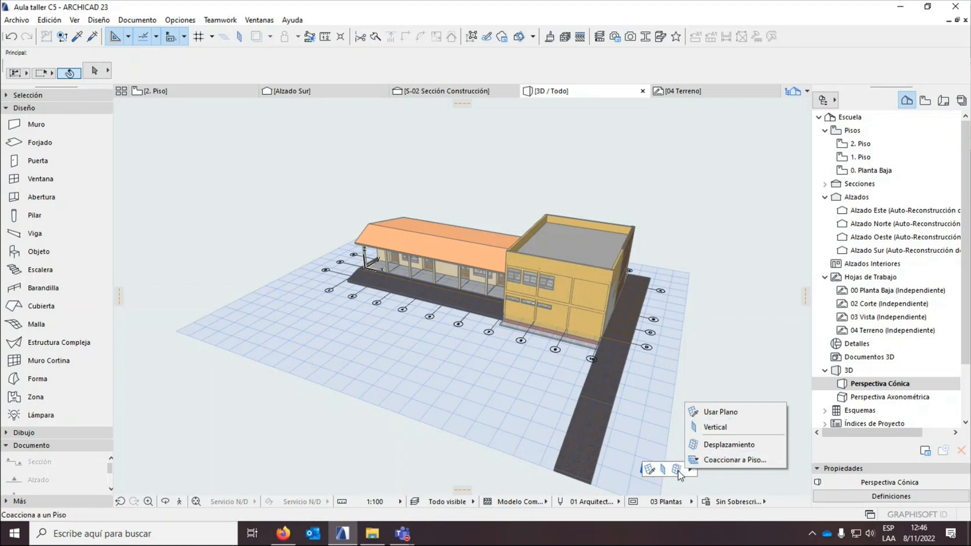
click(709, 361)
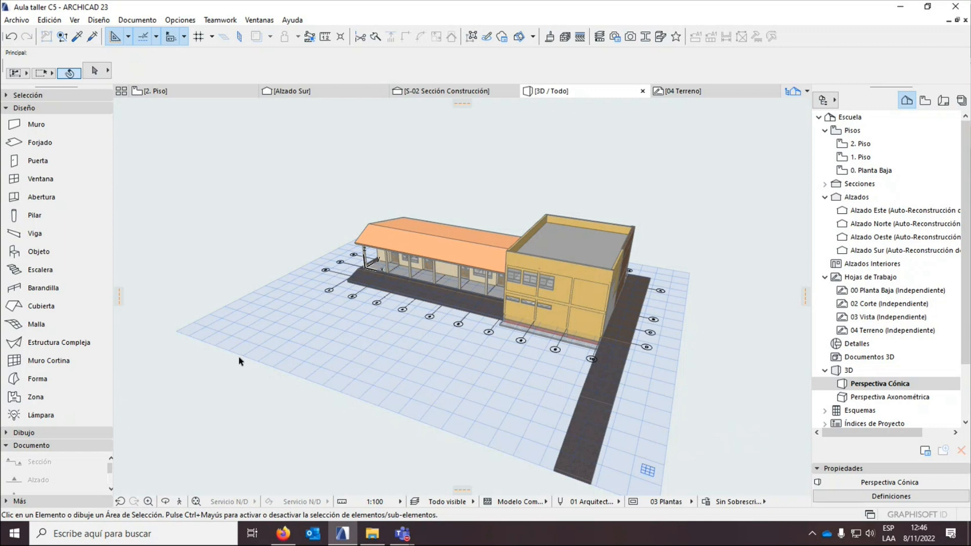
click(42, 348)
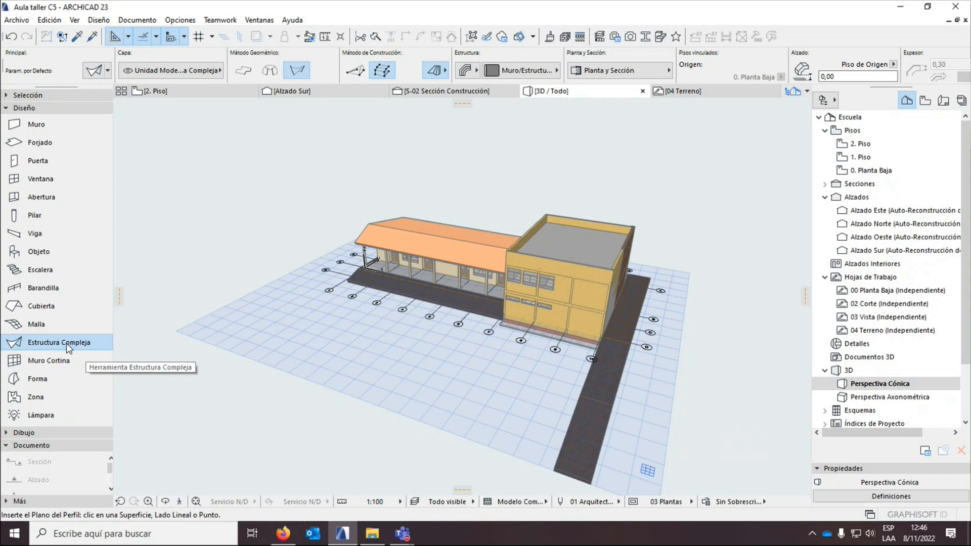
click(253, 73)
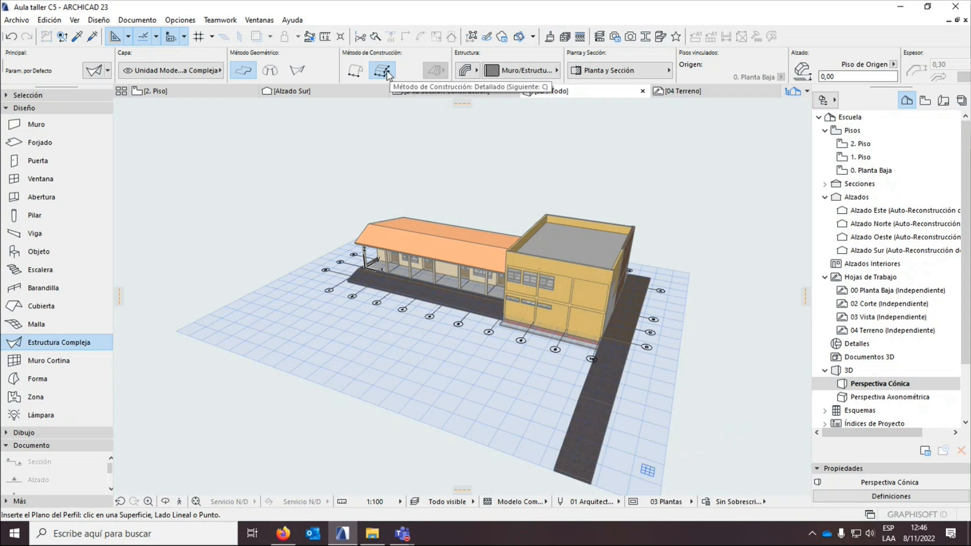
click(264, 321)
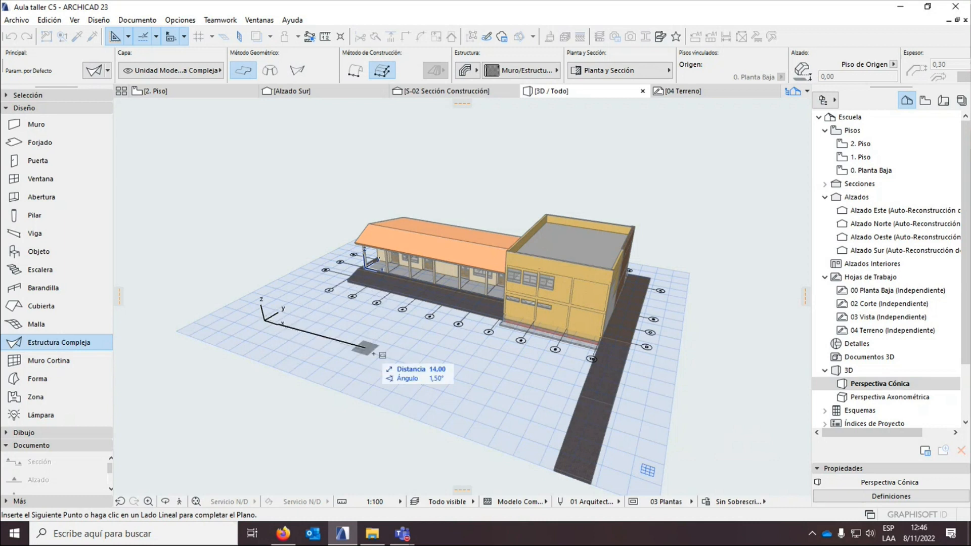
click(444, 376)
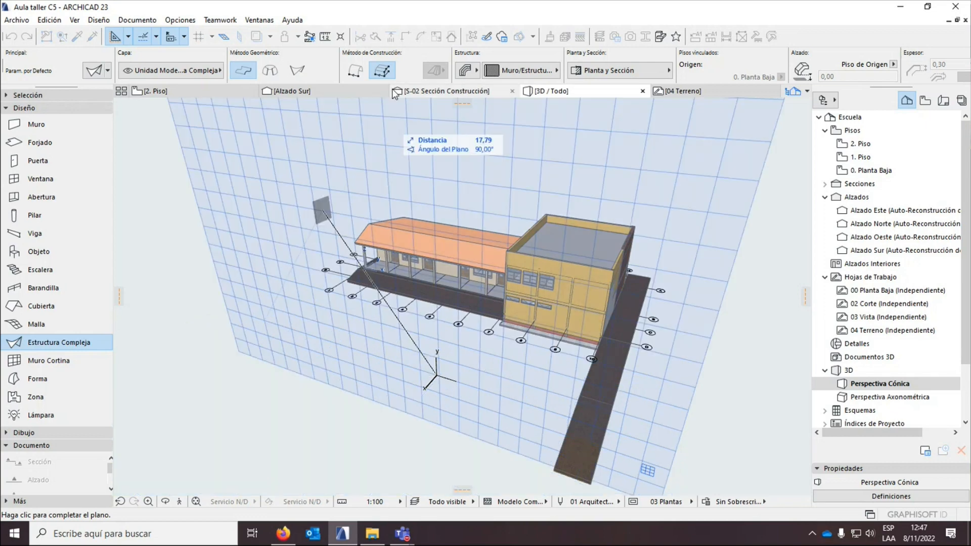
click(322, 178)
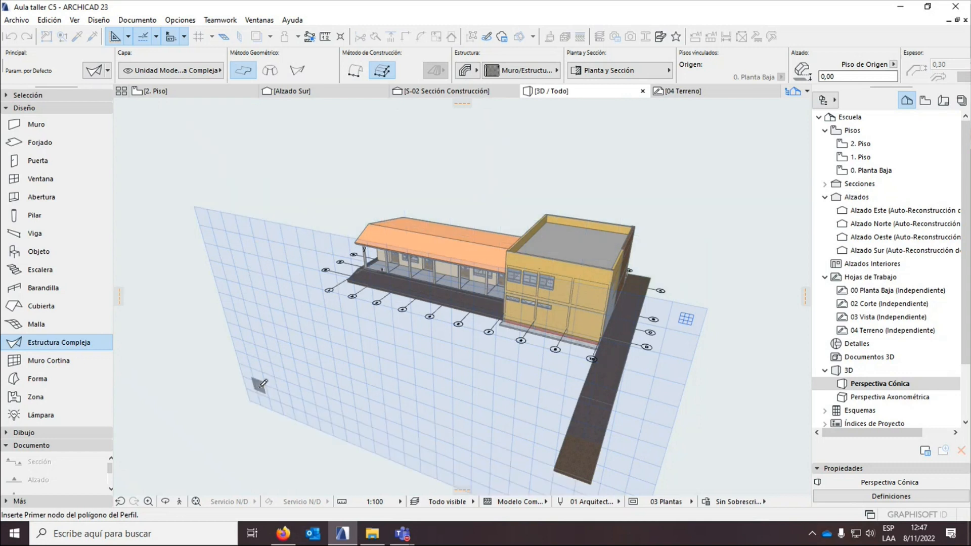
key(Escape)
key(Escape)
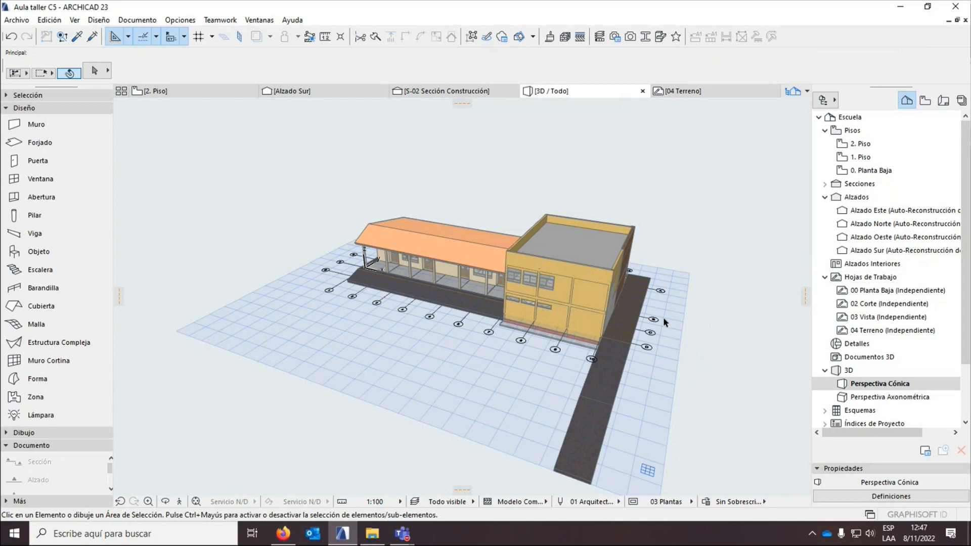
Constrain the editing plane to a building storey and inspect where it crosses the yellow block's facade.
middle_drag(614, 295, 603, 275)
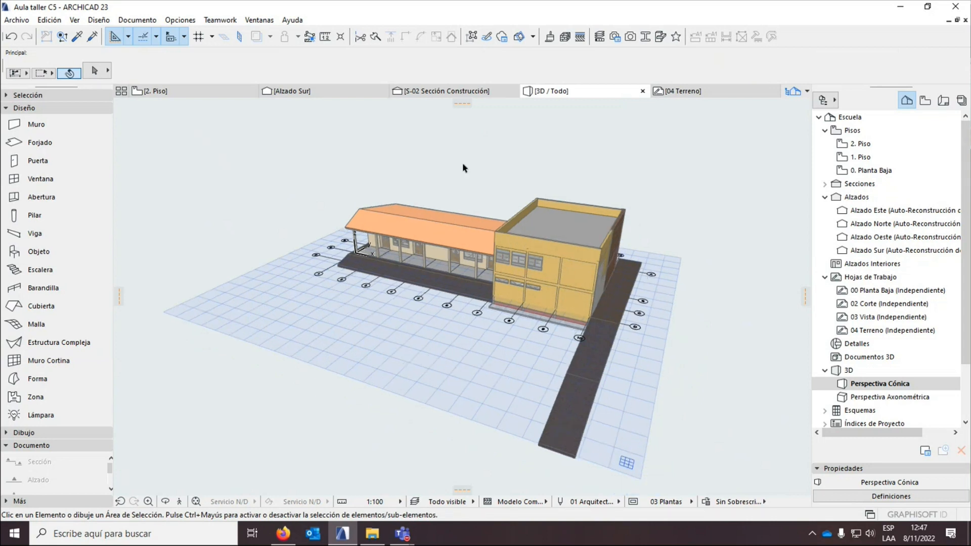
click(626, 463)
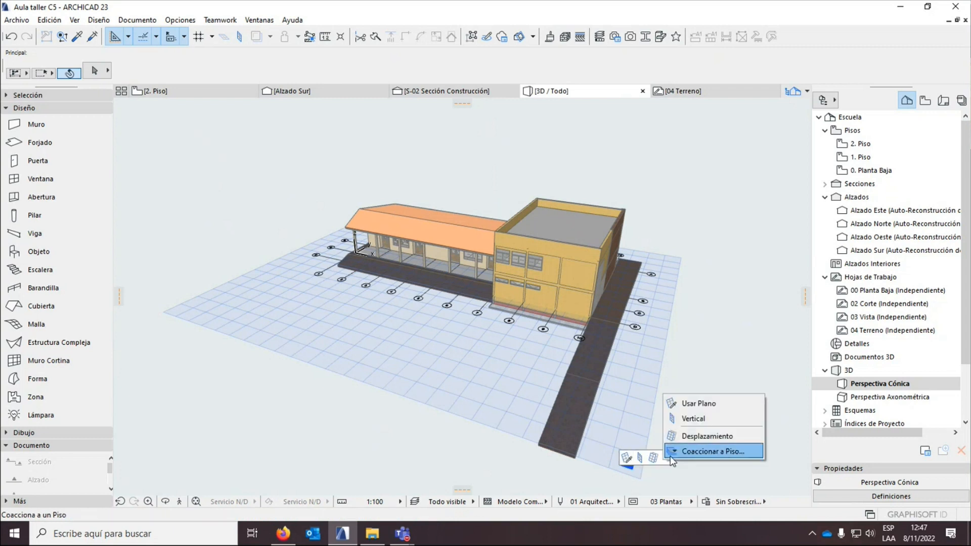
click(696, 452)
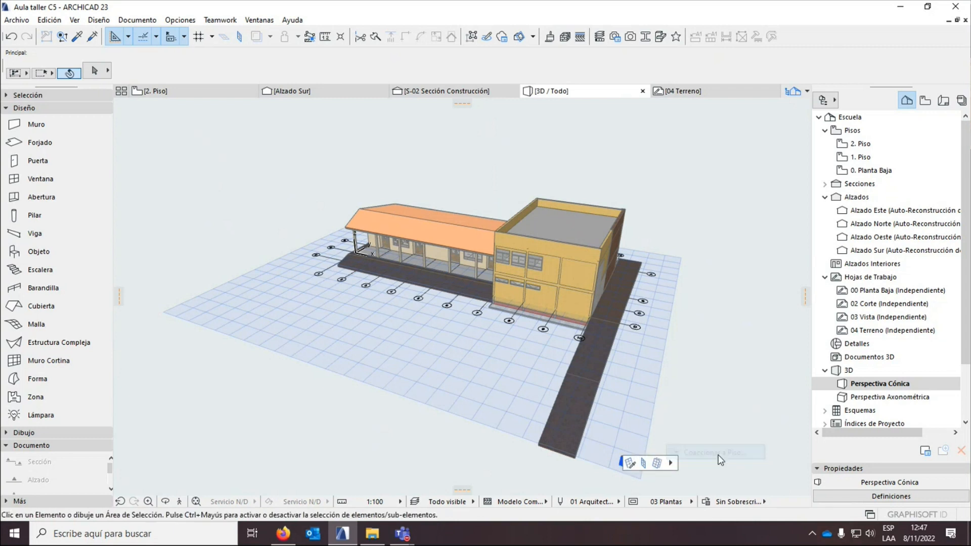
click(425, 137)
click(534, 329)
scroll(570, 277, up, 10)
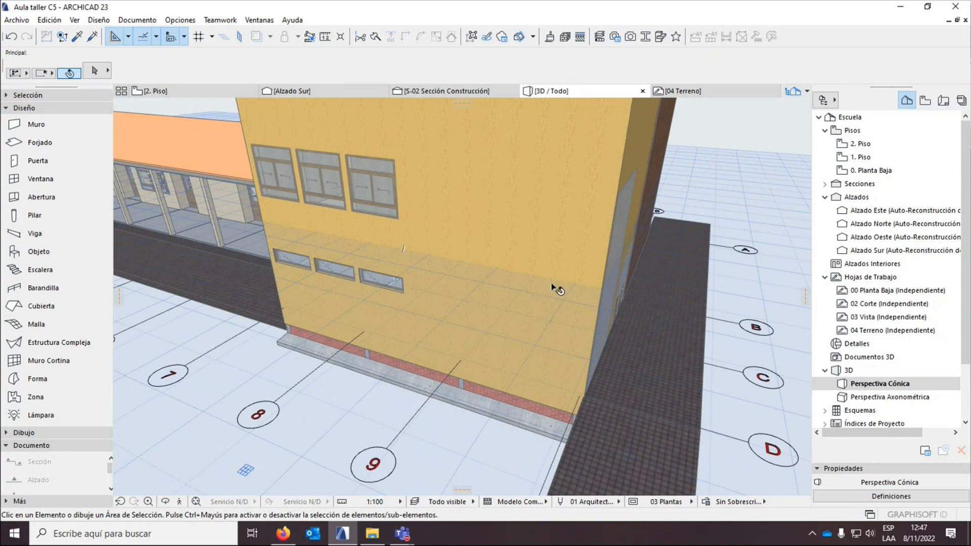
Return the editing plane to ground level around the school through its storey constraint.
scroll(533, 274, down, 10)
click(561, 418)
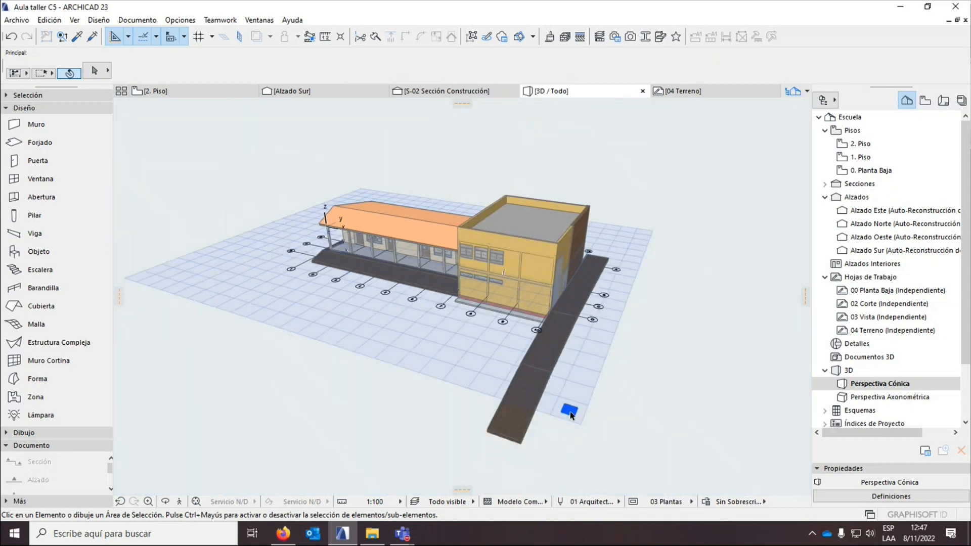
click(612, 409)
click(640, 469)
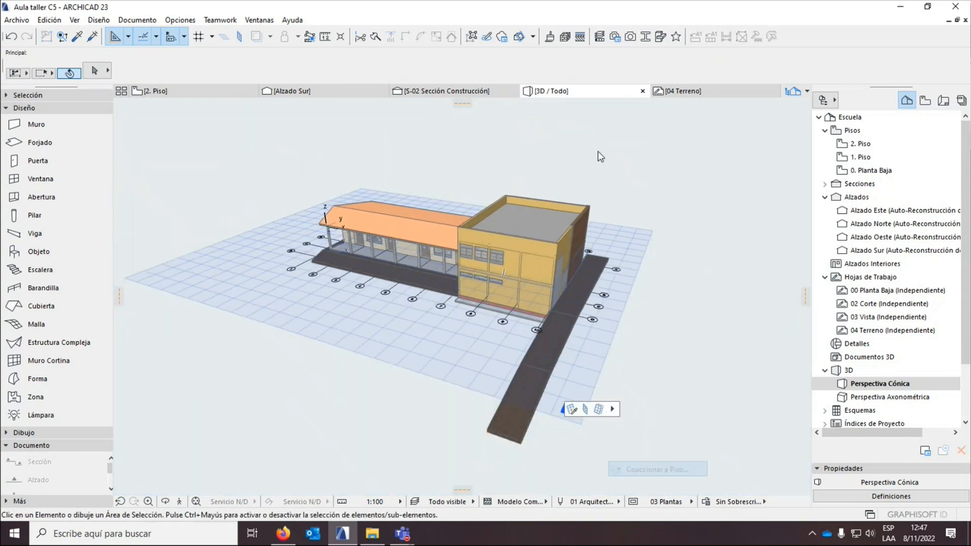
click(498, 148)
click(532, 329)
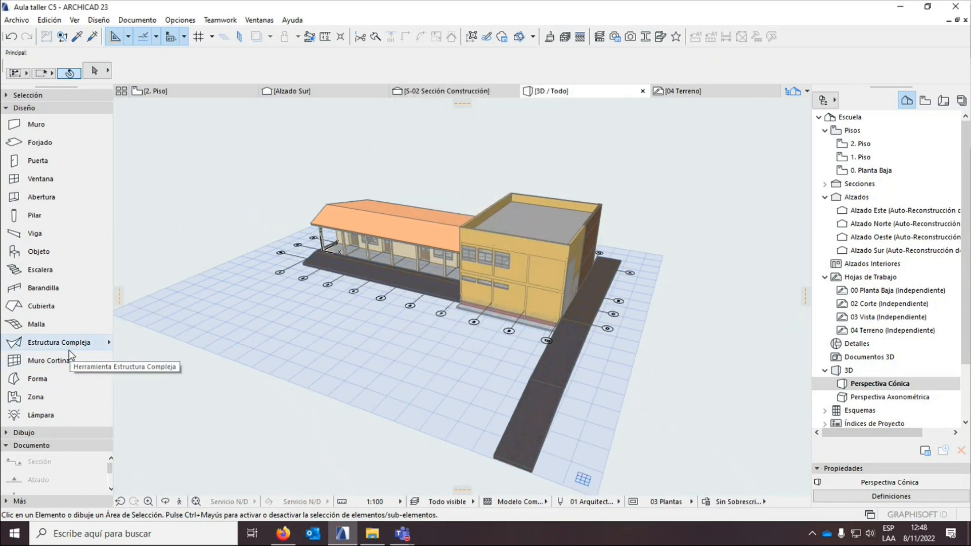
Draw a regular sloped mesh on the ground in front of the school, with 5 by 5 divisions and node heights Z1, Z2 and Z3 at 0,00.
click(47, 328)
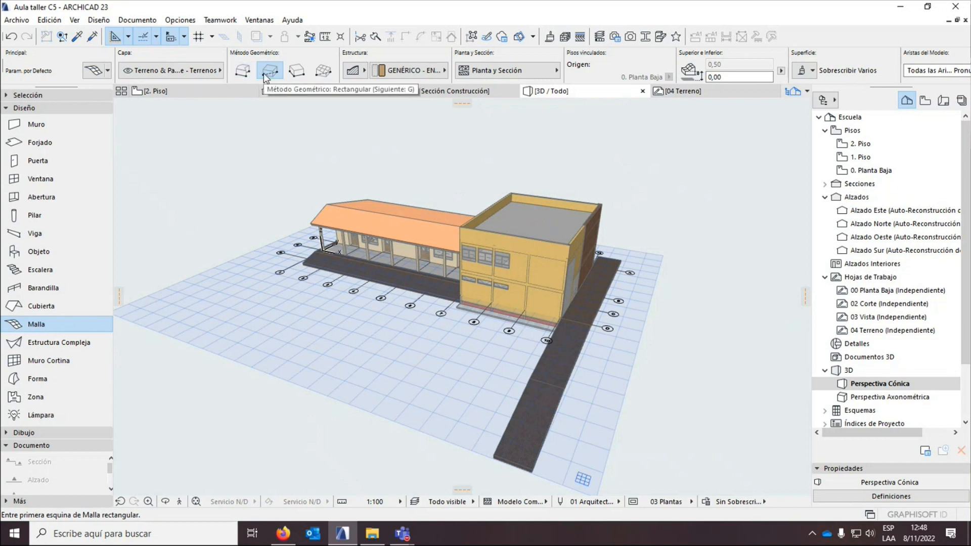
click(326, 72)
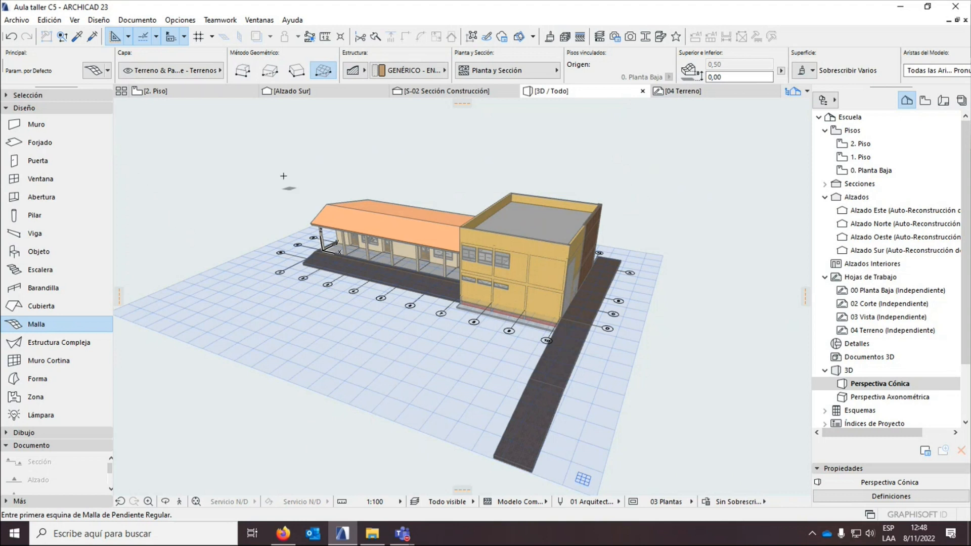
click(256, 278)
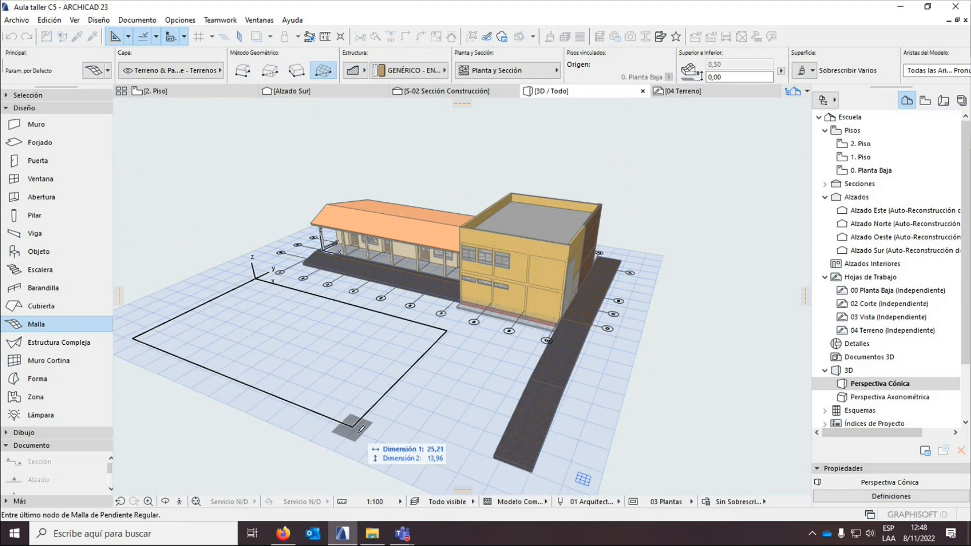
click(382, 475)
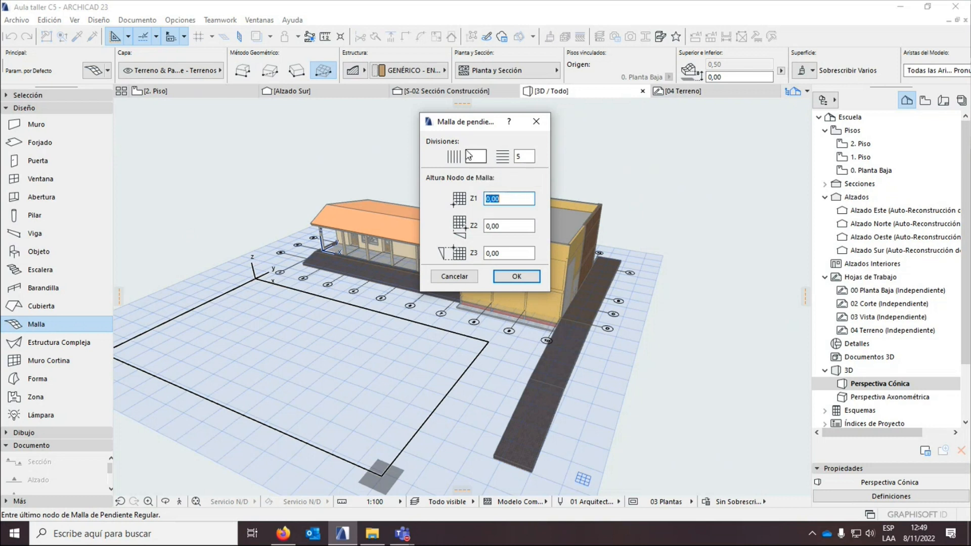
click(515, 276)
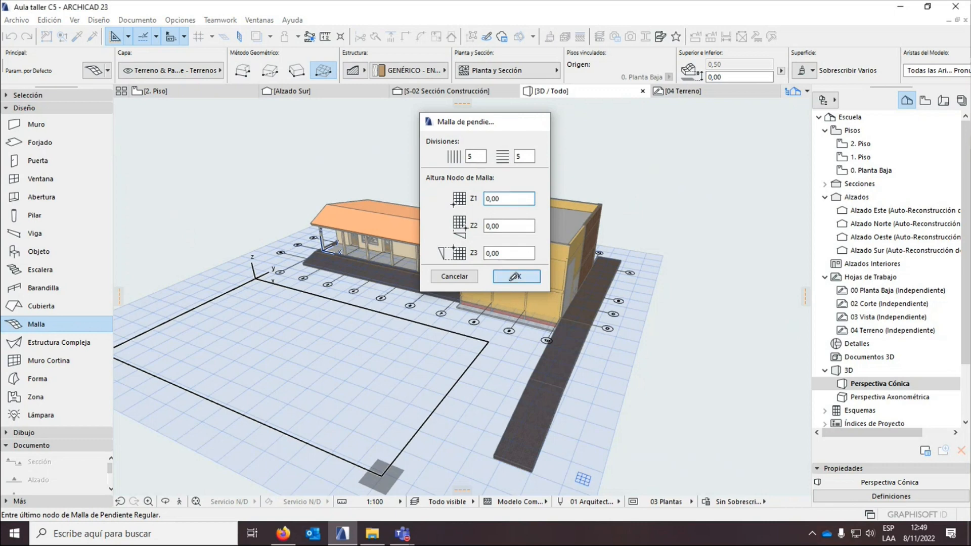
Select the grass mesh and examine its grid nodes and its skirt at the near corner.
scroll(370, 482, up, 3)
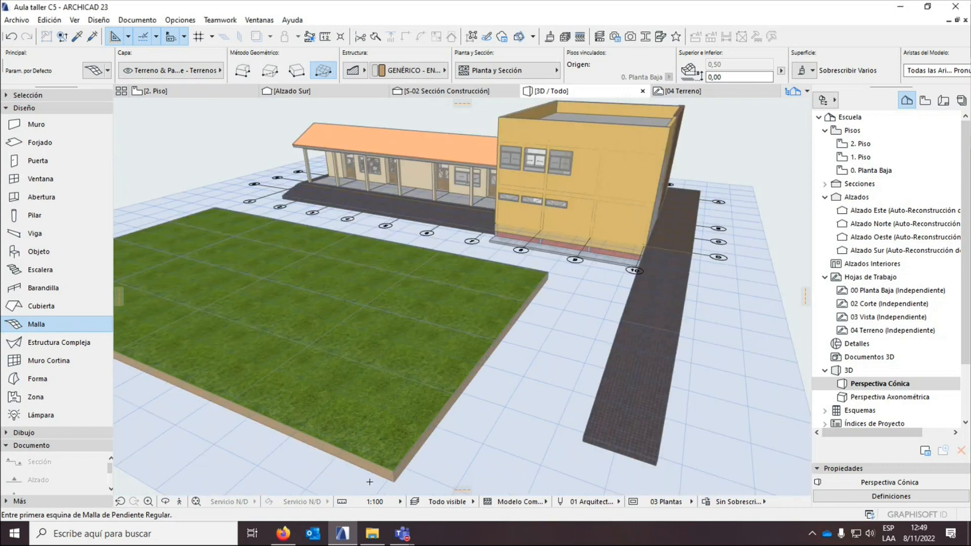
scroll(369, 481, up, 3)
scroll(382, 465, down, 3)
key(Escape)
click(400, 407)
scroll(408, 329, down, 5)
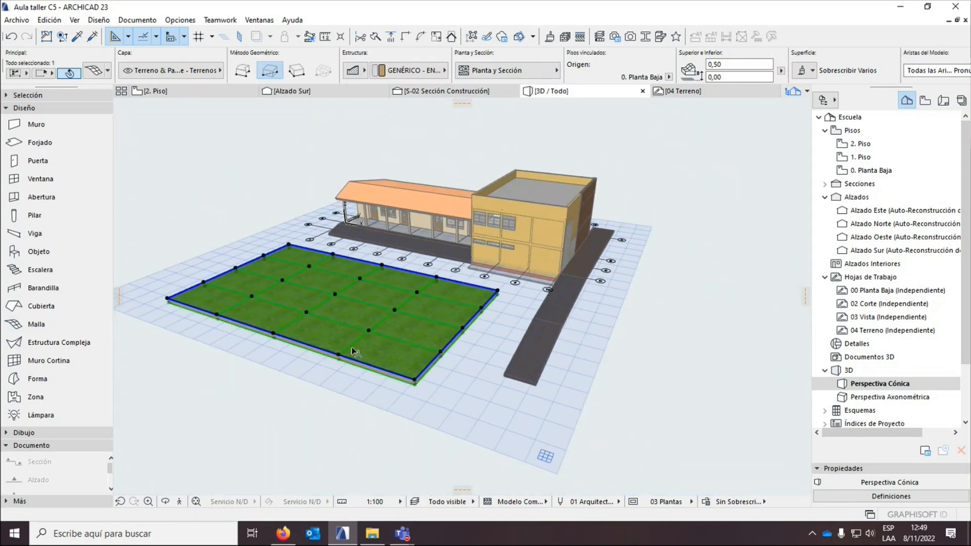
click(445, 386)
scroll(460, 410, up, 4)
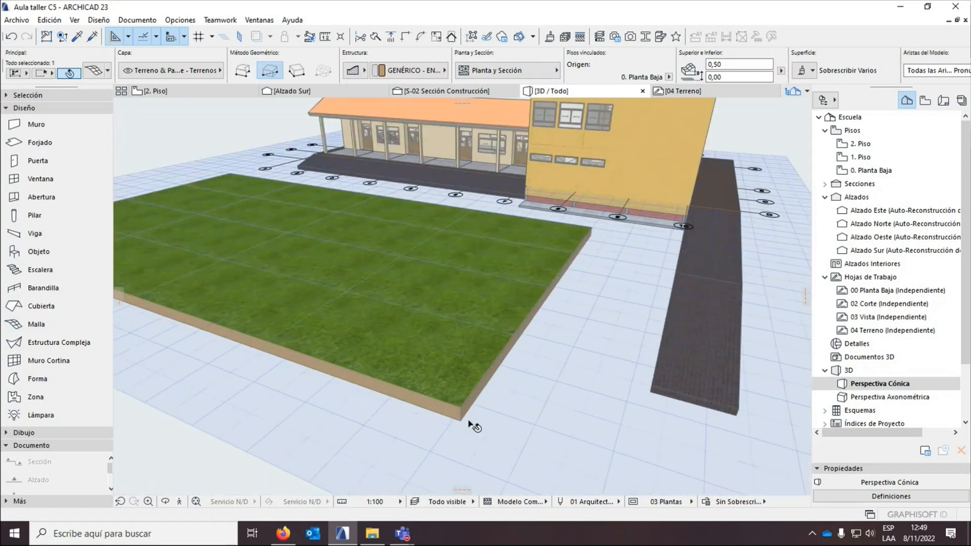
scroll(468, 422, up, 5)
click(438, 350)
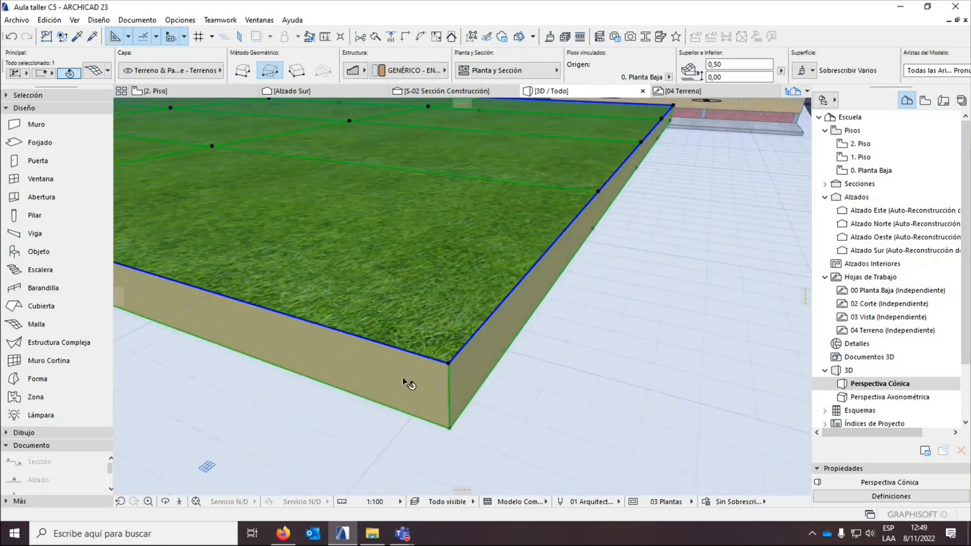
scroll(405, 377, down, 3)
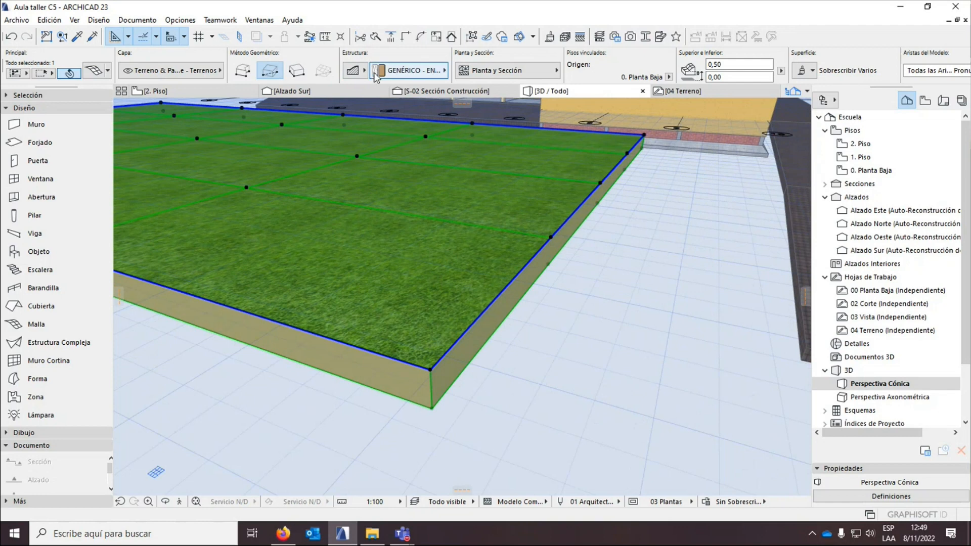
Set the skirt height of the selected grass mesh to 1,00.
click(391, 71)
click(391, 71)
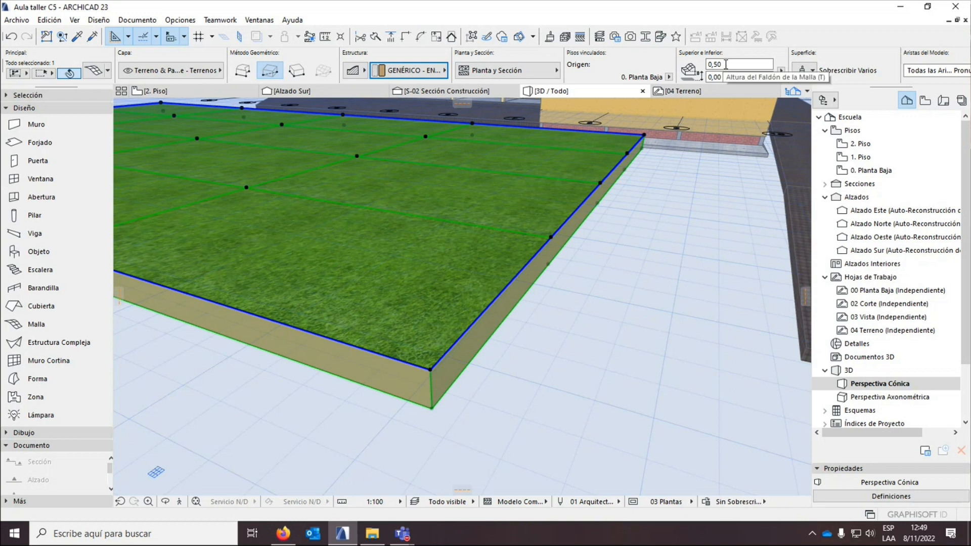
click(706, 77)
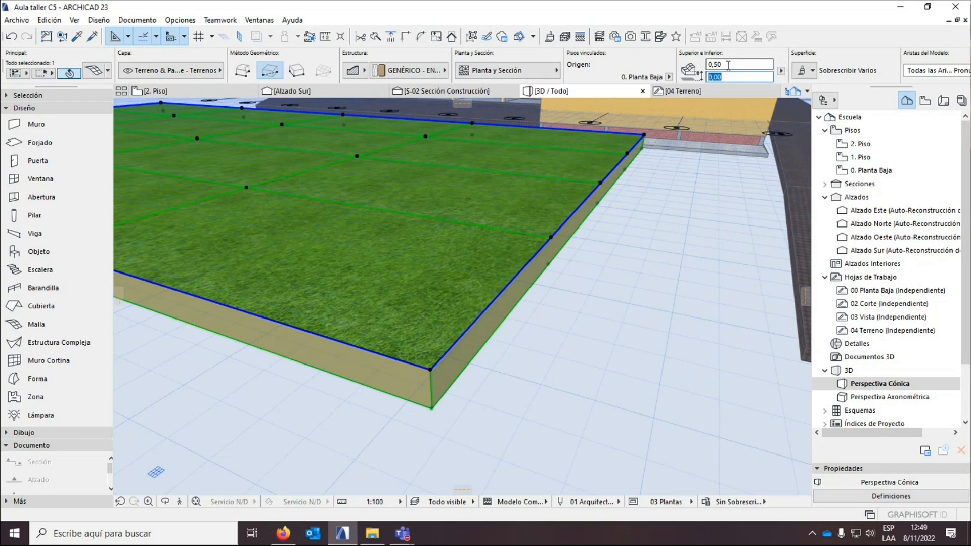
click(706, 64)
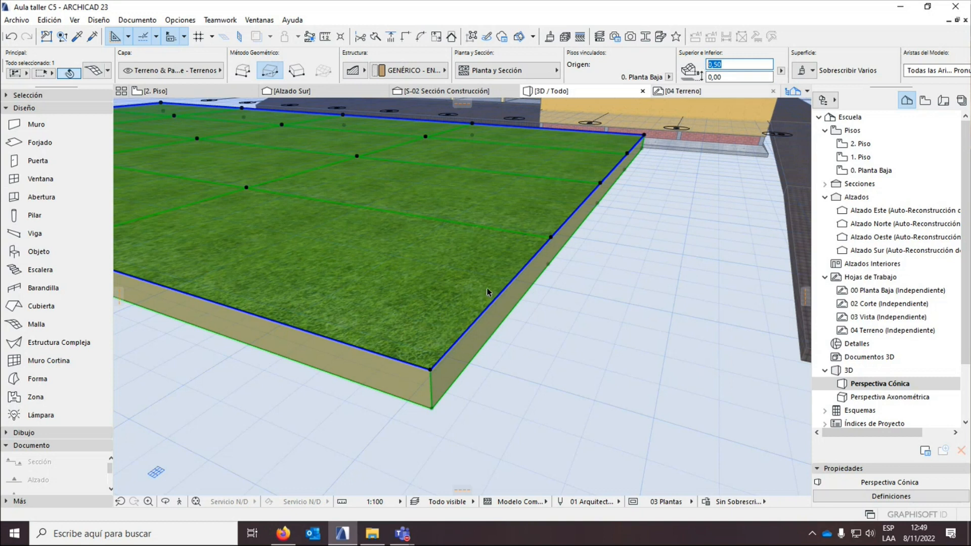
text(1)
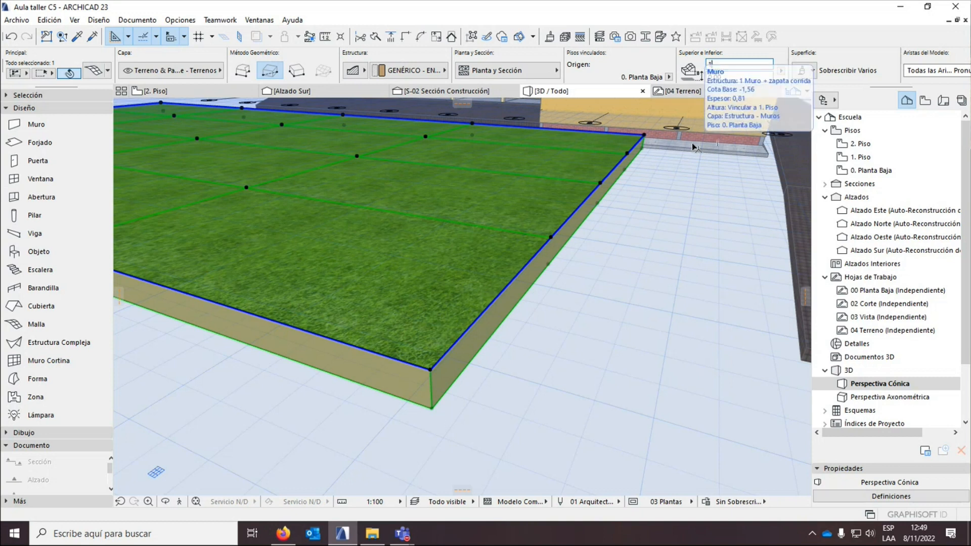
key(Return)
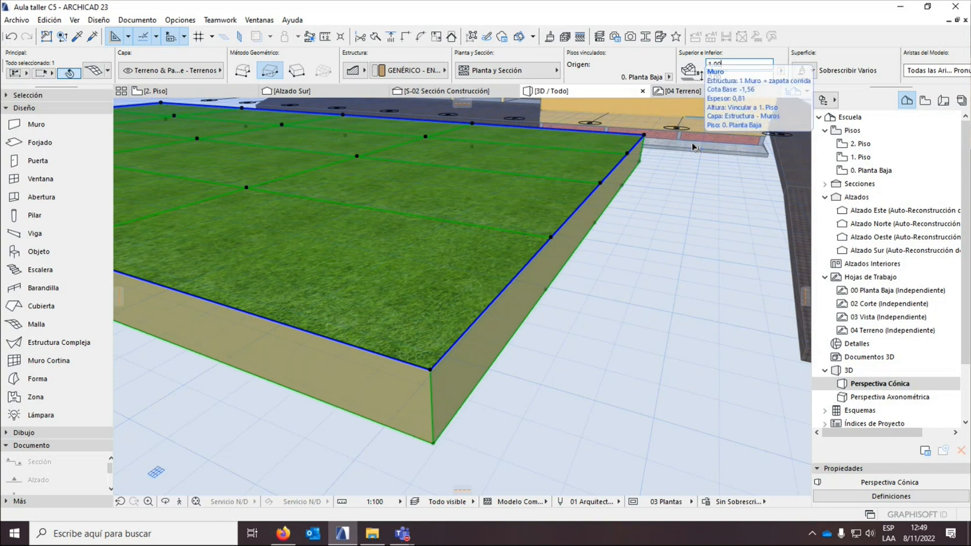
Set the base elevation of the selected mesh to -3,00 relative to its home storey.
scroll(508, 400, down, 6)
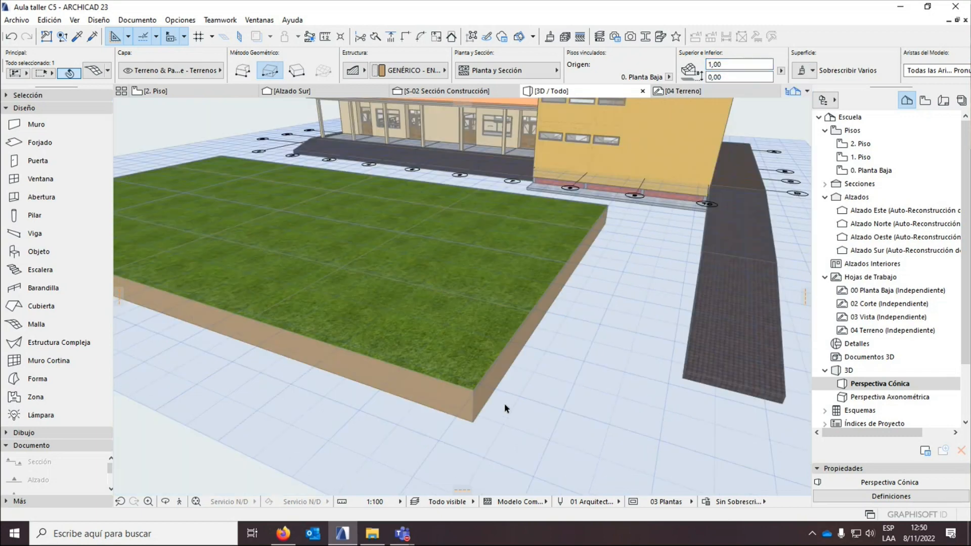
click(722, 77)
text(-3)
key(Return)
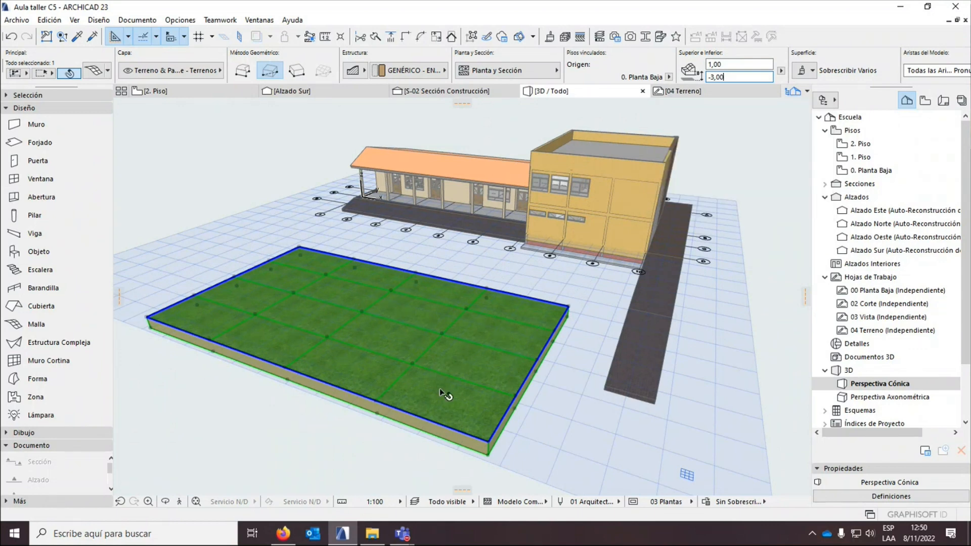
Raise the interior mesh node closest to the near corner vertically by about 1,83 to form a small mound.
click(413, 365)
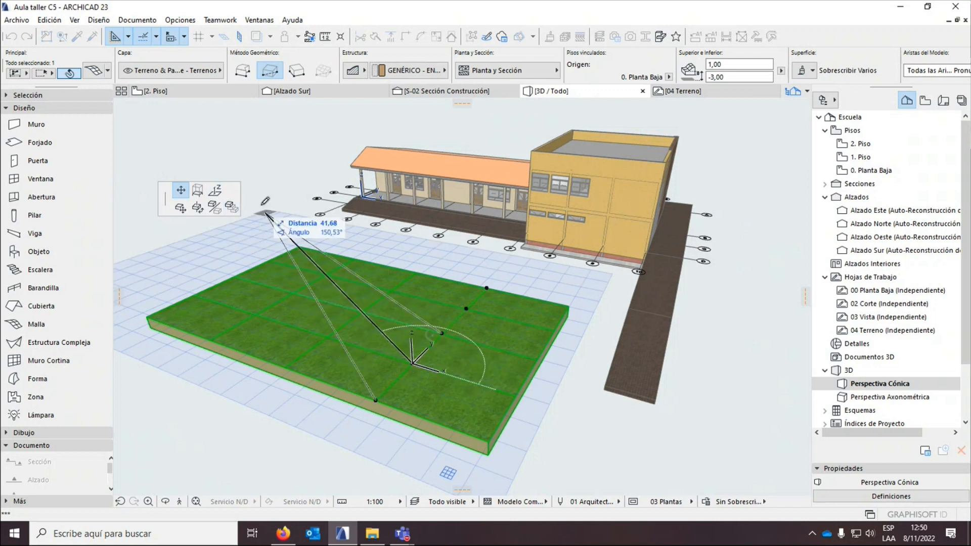
click(218, 193)
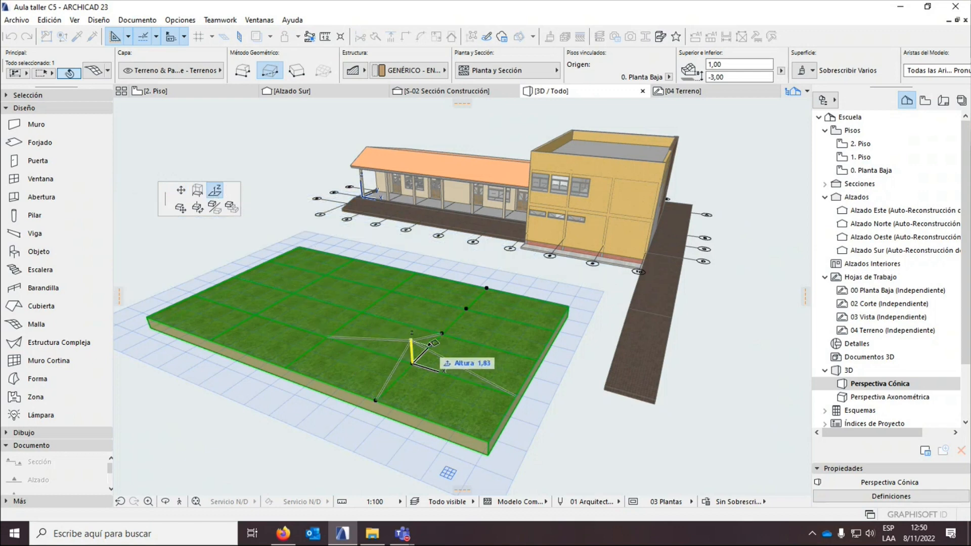
click(411, 339)
scroll(410, 338, up, 3)
click(379, 343)
scroll(390, 353, down, 3)
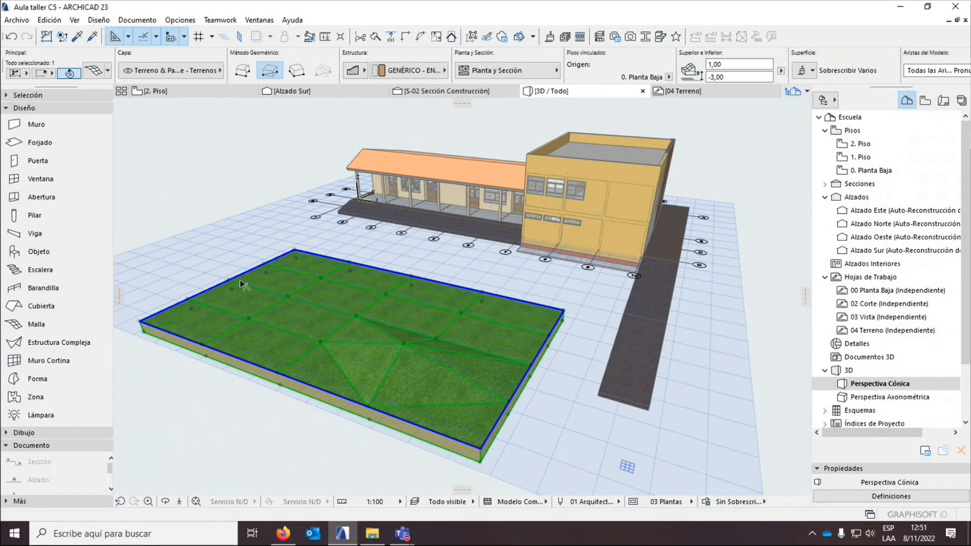
Delete the deformed grass mesh in front of the school and switch to the ground floor plan.
scroll(444, 419, down, 4)
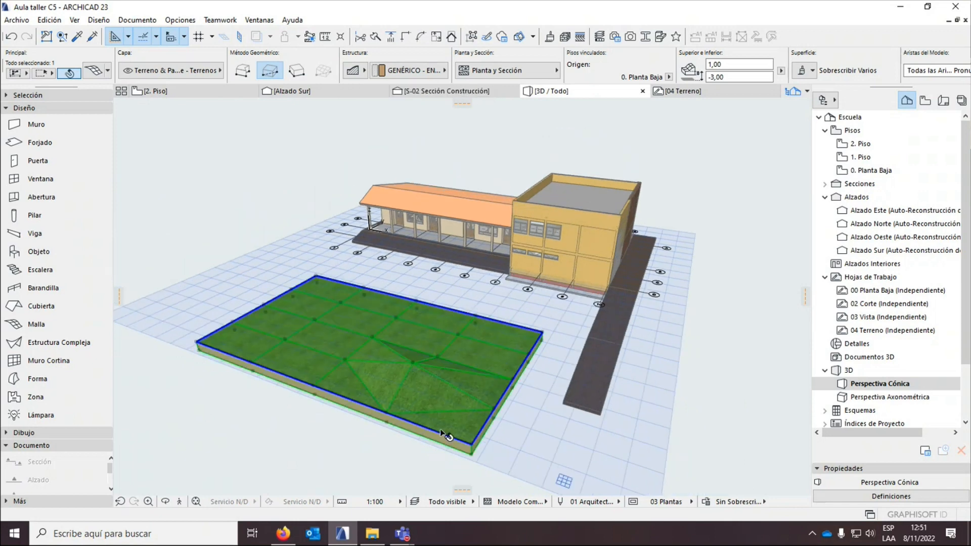
scroll(320, 449, up, 3)
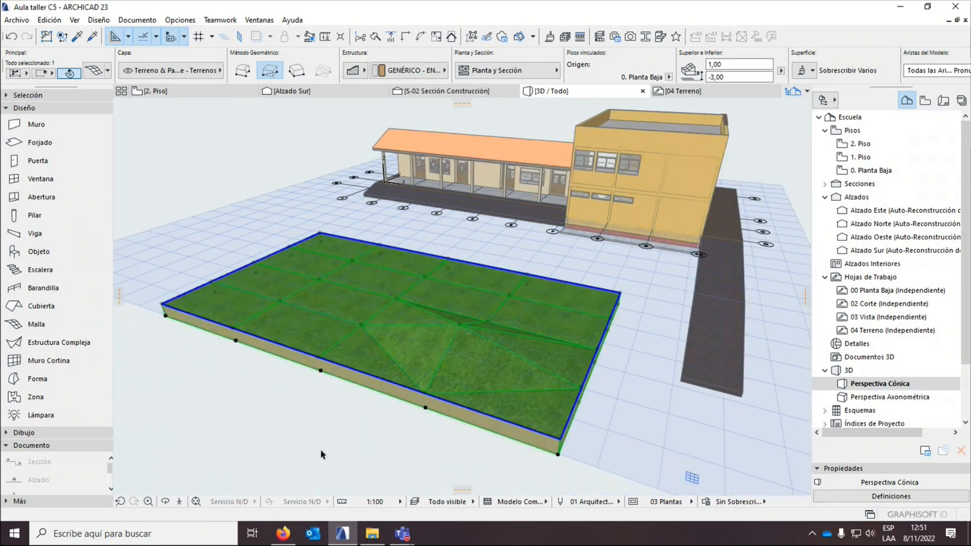
scroll(320, 449, down, 3)
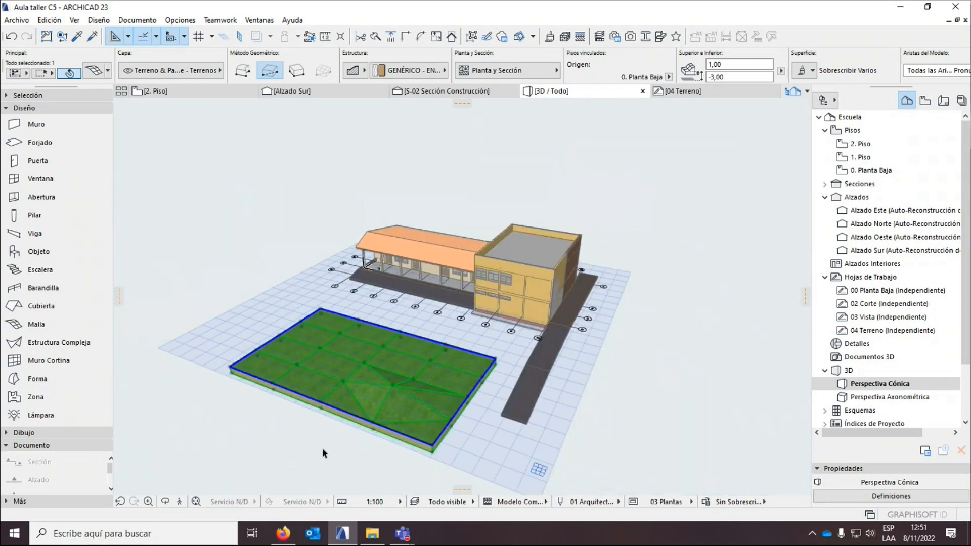
scroll(323, 452, up, 4)
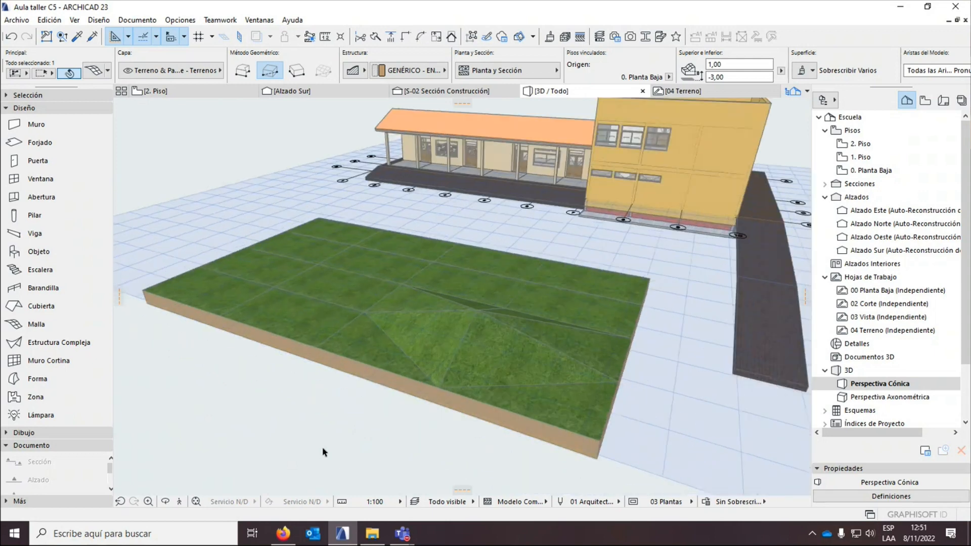
scroll(323, 453, down, 3)
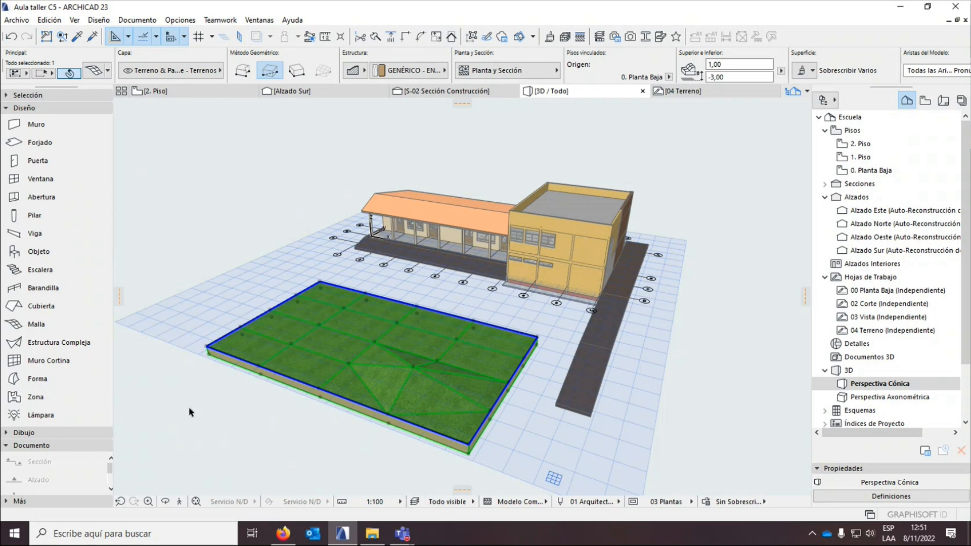
key(Delete)
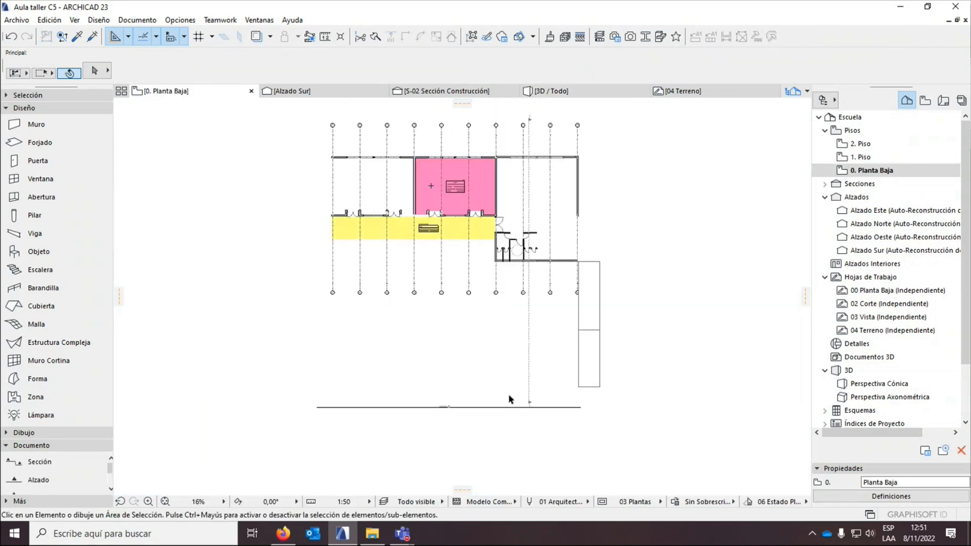
Open the 04 Terreno worksheet and turn off the trace reference so only the contour lines are displayed.
scroll(510, 398, down, 1)
scroll(536, 248, up, 3)
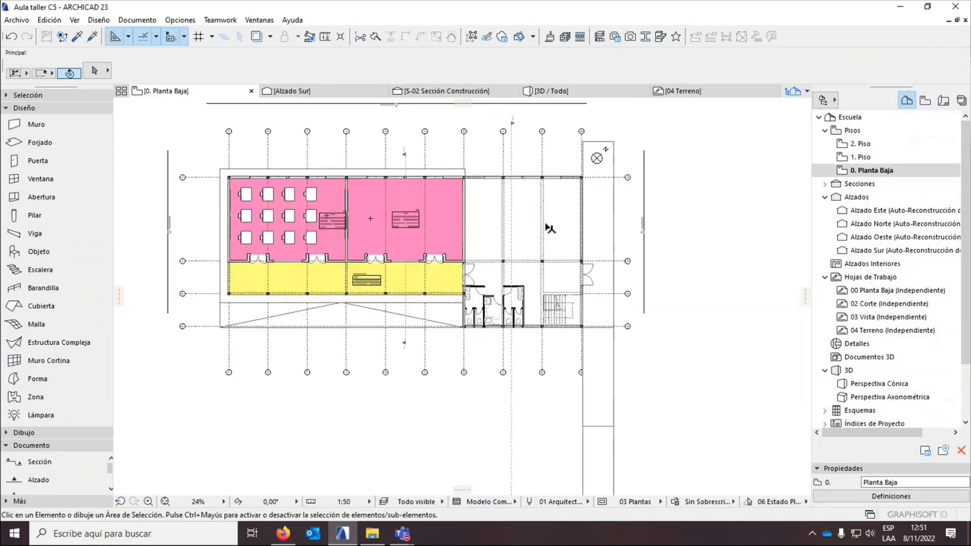
scroll(590, 229, down, 1)
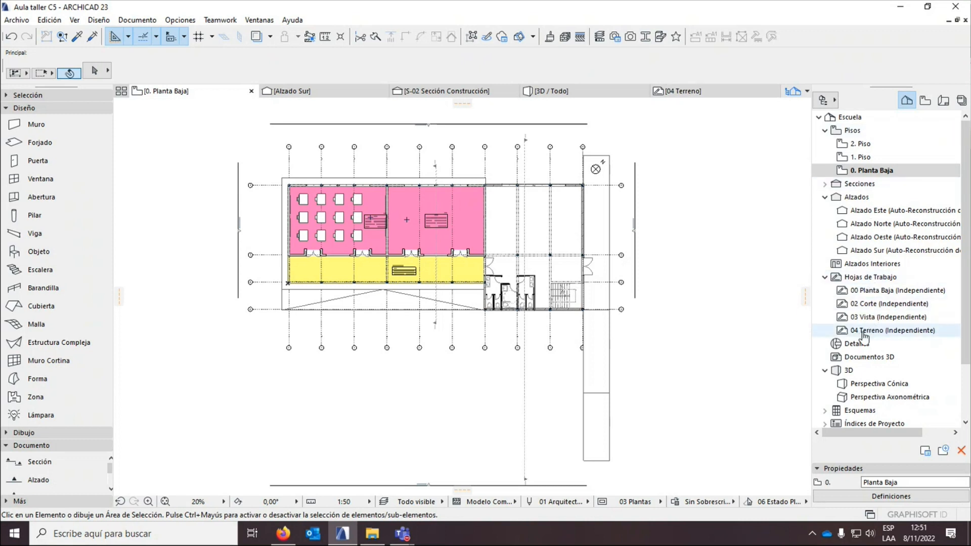
mouse_move(679, 93)
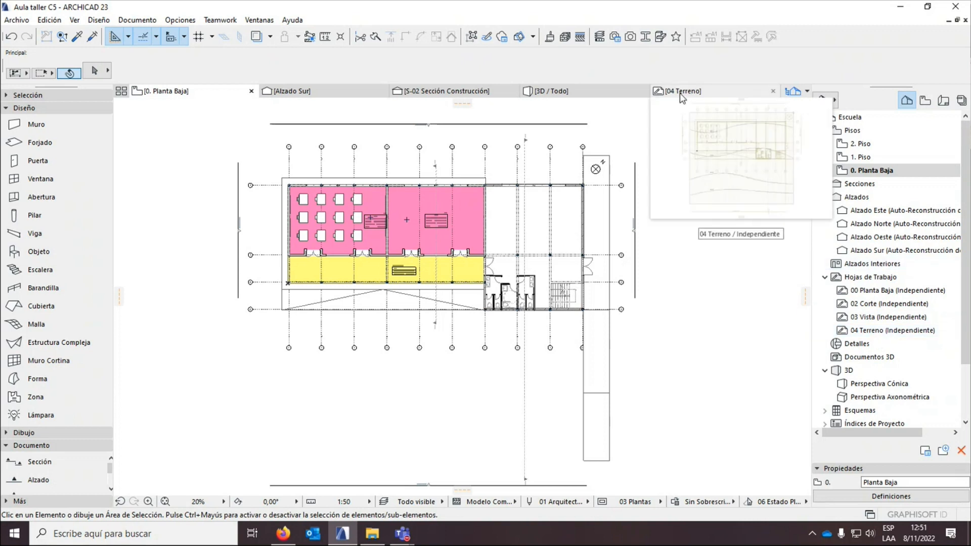
click(680, 93)
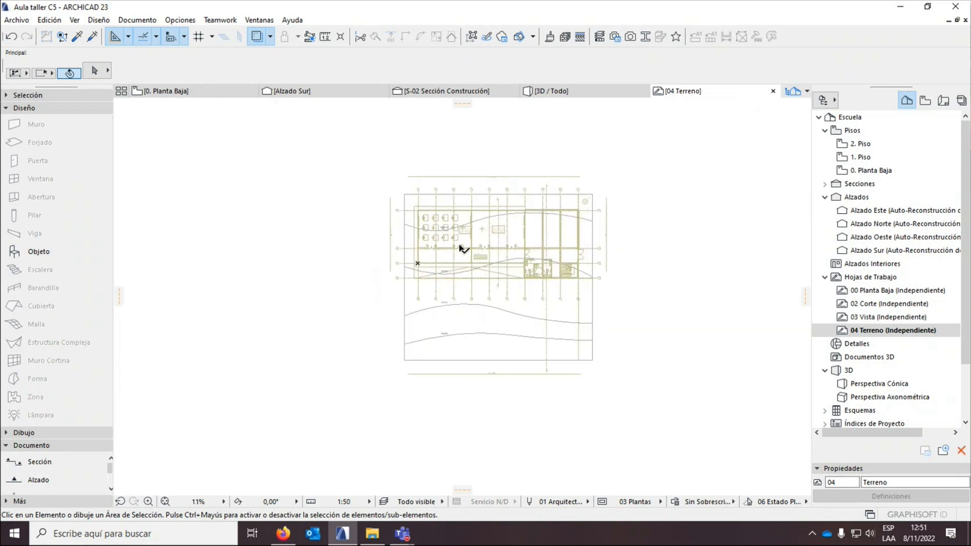
click(256, 39)
click(257, 42)
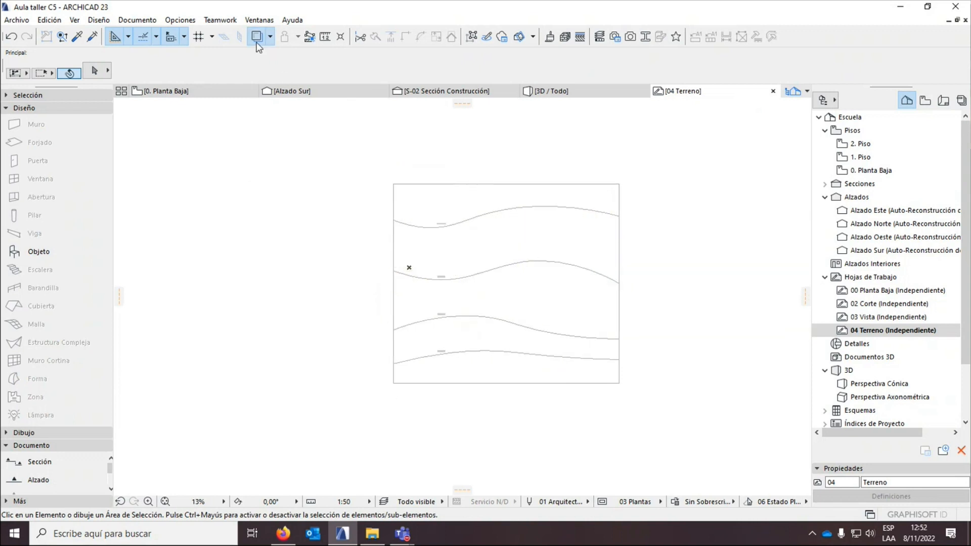
scroll(429, 328, up, 5)
scroll(428, 332, down, 3)
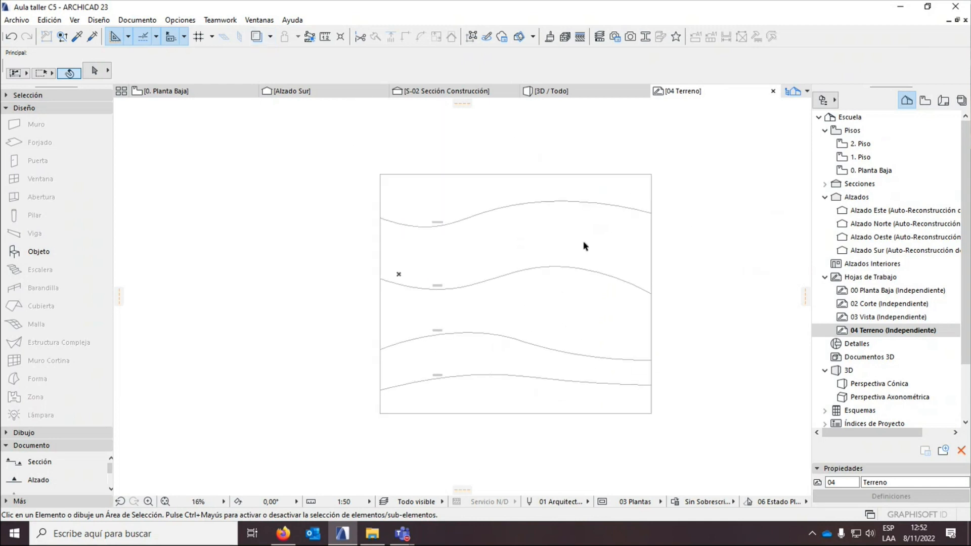
Examine the elevation labels on the contour lines within the 04 Terreno worksheet.
scroll(435, 360, up, 6)
scroll(409, 366, down, 2)
scroll(397, 356, up, 2)
scroll(411, 428, down, 2)
scroll(419, 200, up, 1)
scroll(419, 200, up, 2)
scroll(425, 298, down, 5)
scroll(431, 191, up, 4)
scroll(431, 230, up, 1)
scroll(423, 226, down, 6)
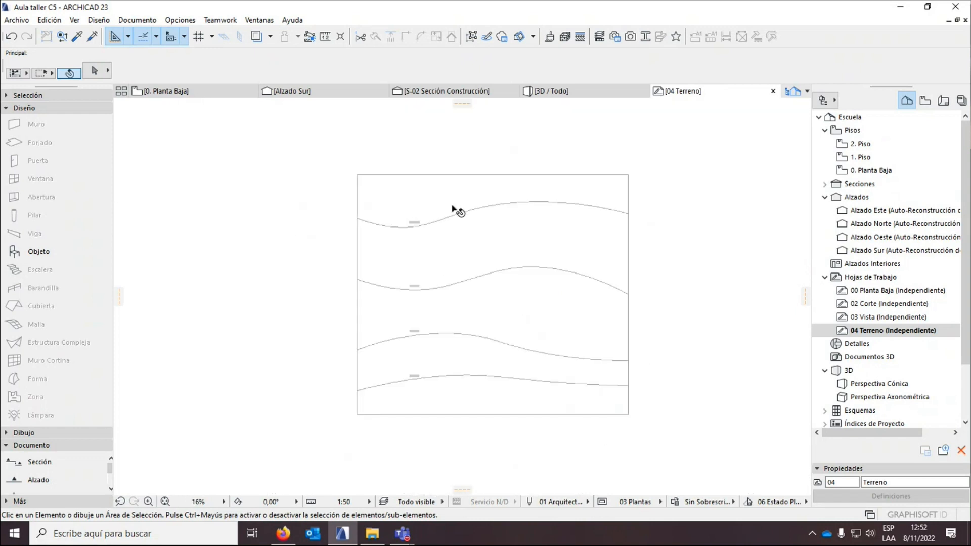
scroll(450, 270, up, 2)
scroll(449, 289, down, 1)
click(165, 501)
scroll(634, 280, down, 1)
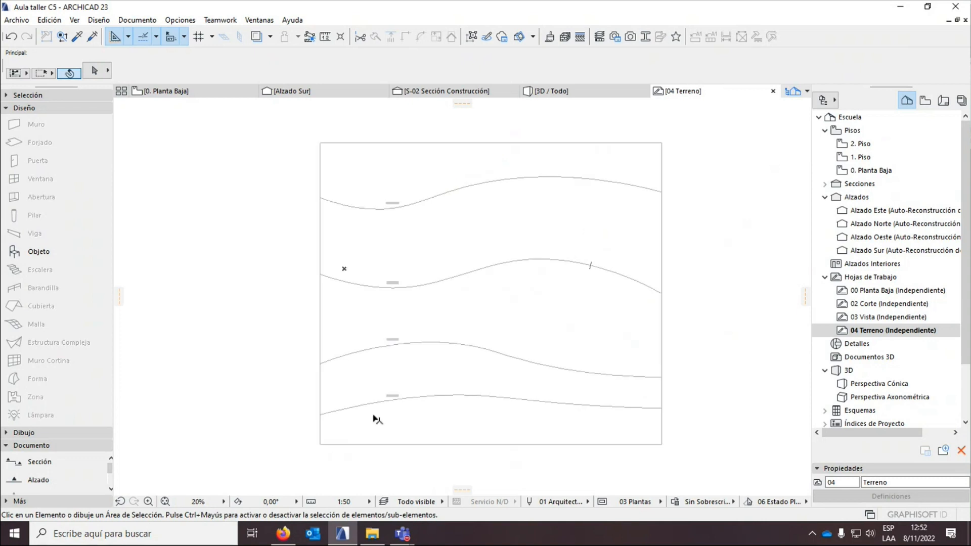
Display the 04 Terreno worksheet as the trace reference on the ground floor plan.
mouse_move(201, 97)
click(181, 96)
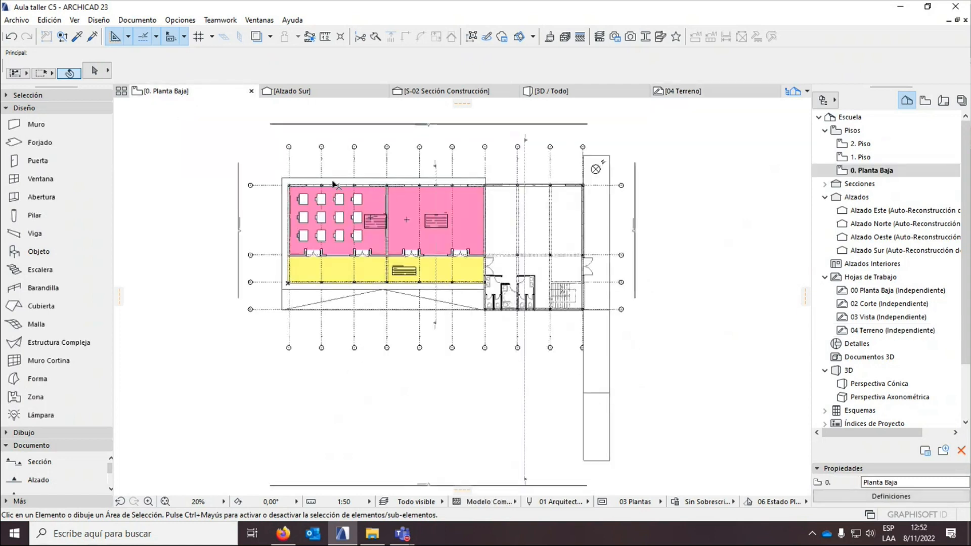
scroll(529, 173, down, 1)
scroll(451, 184, up, 1)
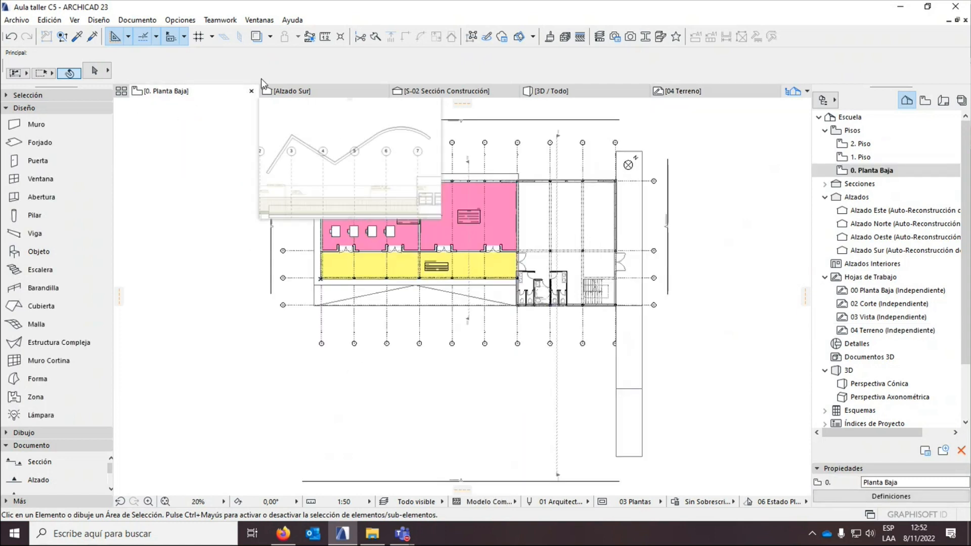
click(259, 39)
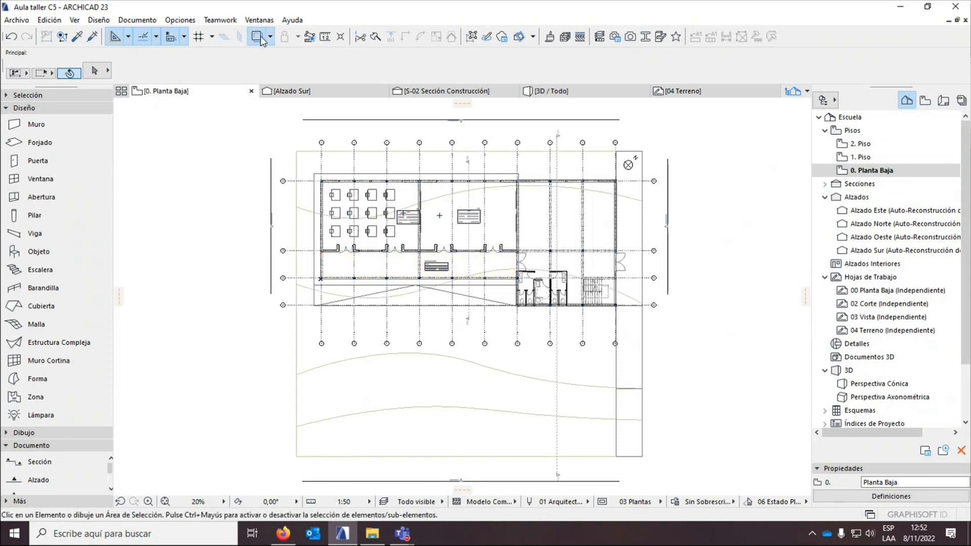
click(271, 37)
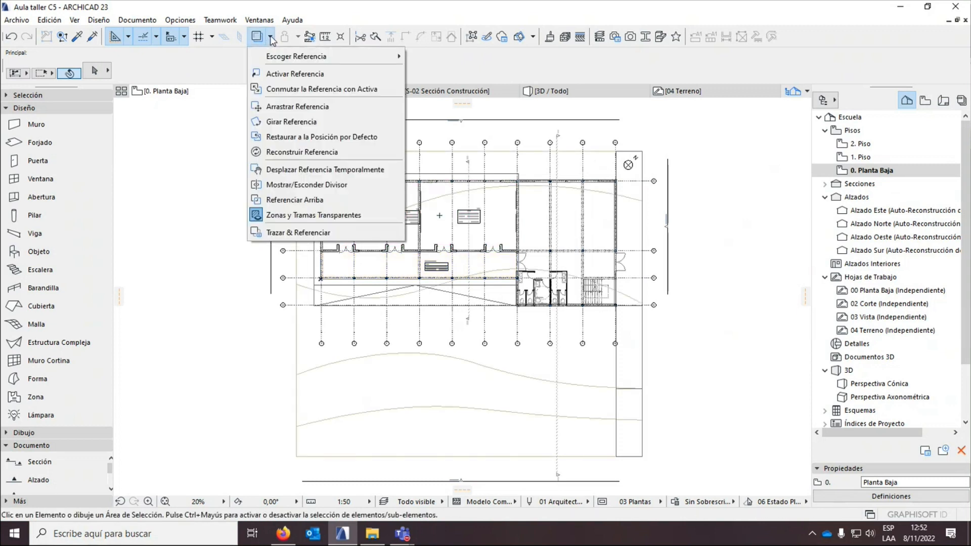
mouse_move(314, 56)
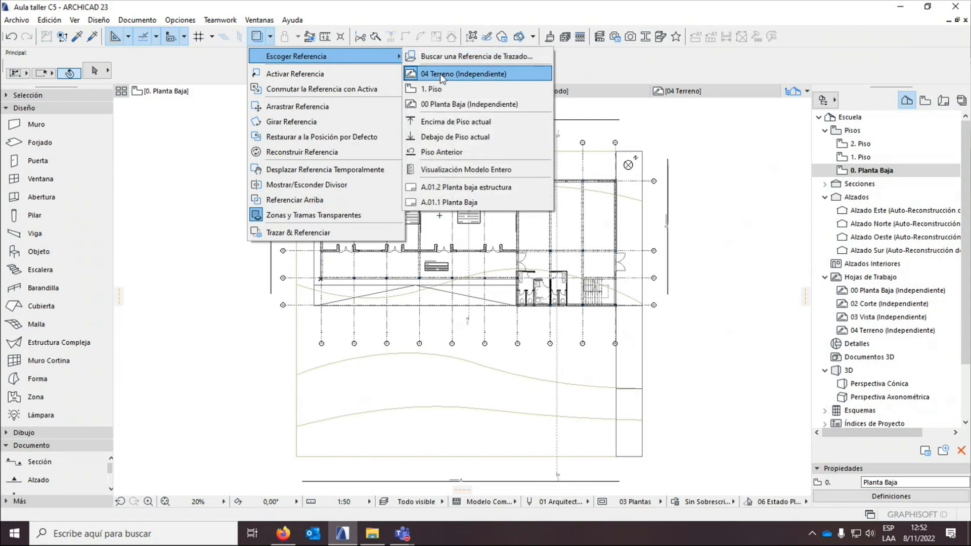
click(255, 215)
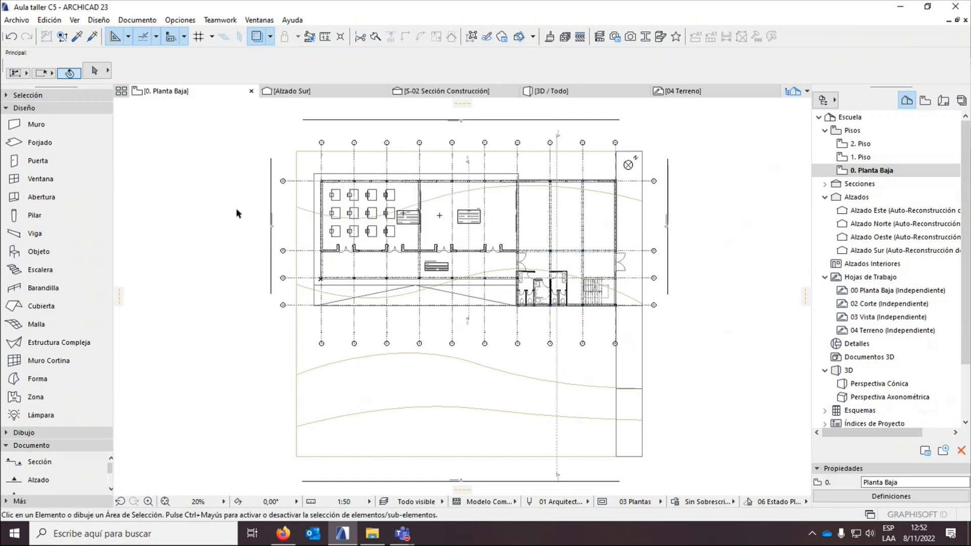
Turn the ground floor plan's trace reference off and on again.
click(255, 38)
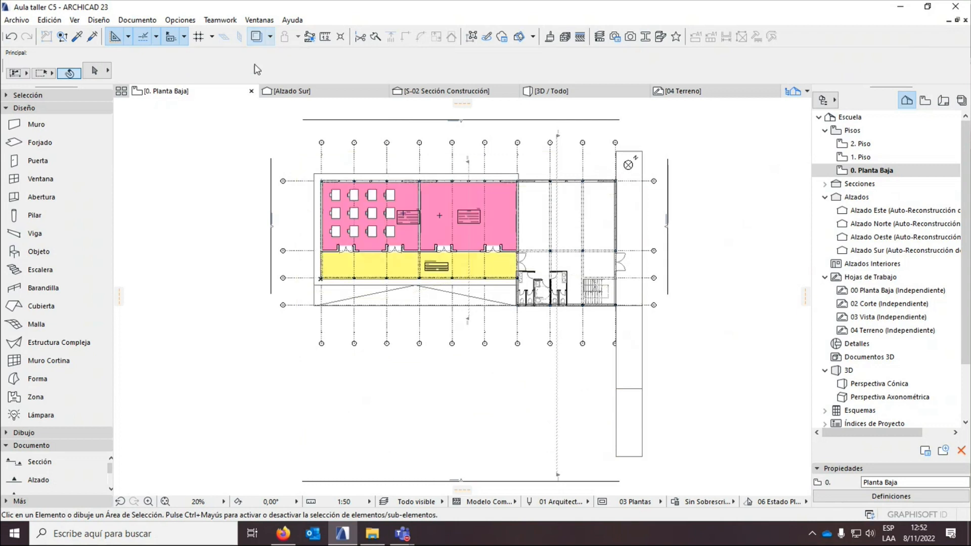
right_click(229, 190)
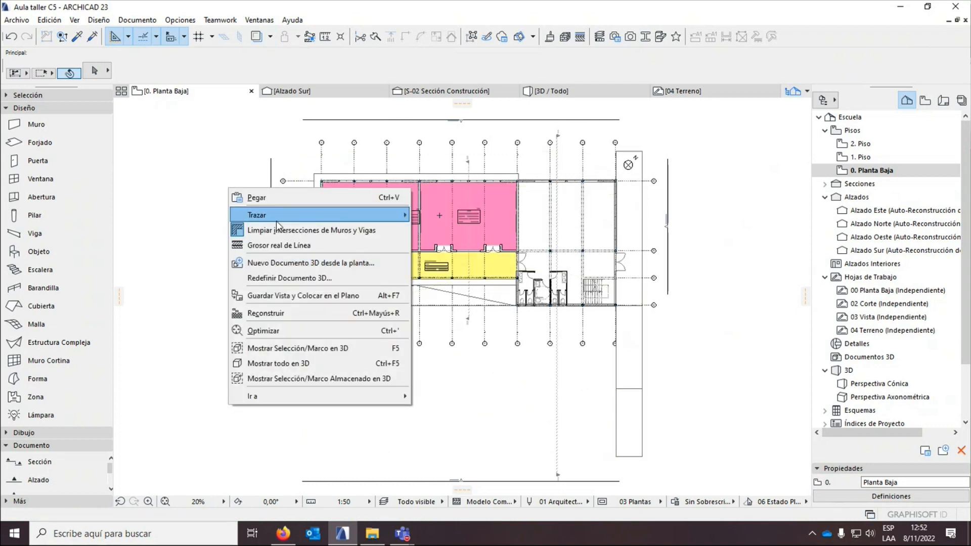
mouse_move(386, 217)
click(435, 216)
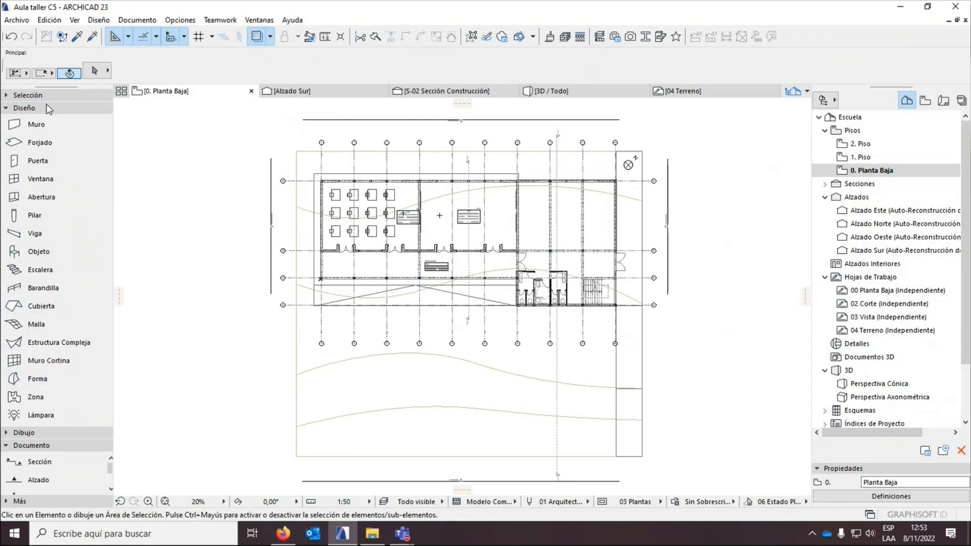
Compare the Mesh tool's base height with the lowest contour elevation in the 04 Terreno worksheet.
click(35, 324)
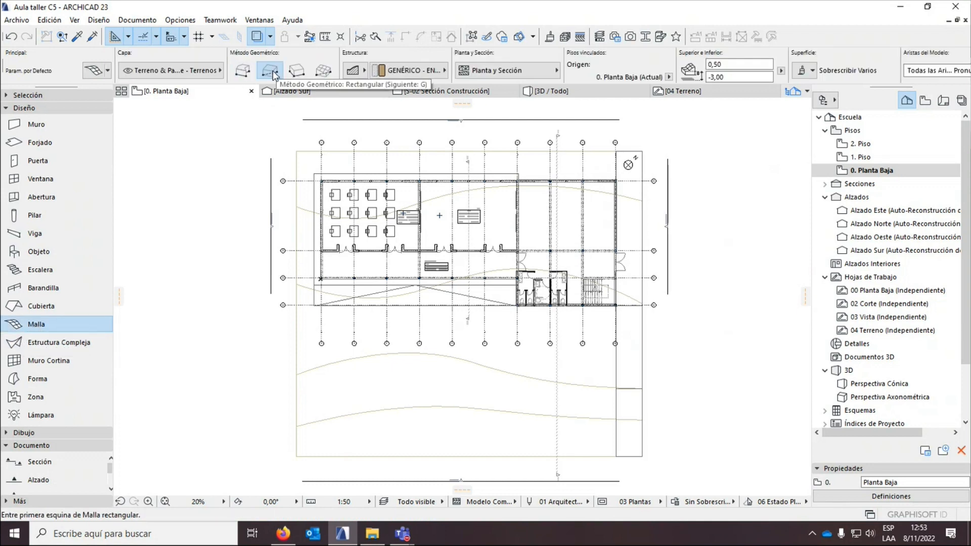
click(727, 77)
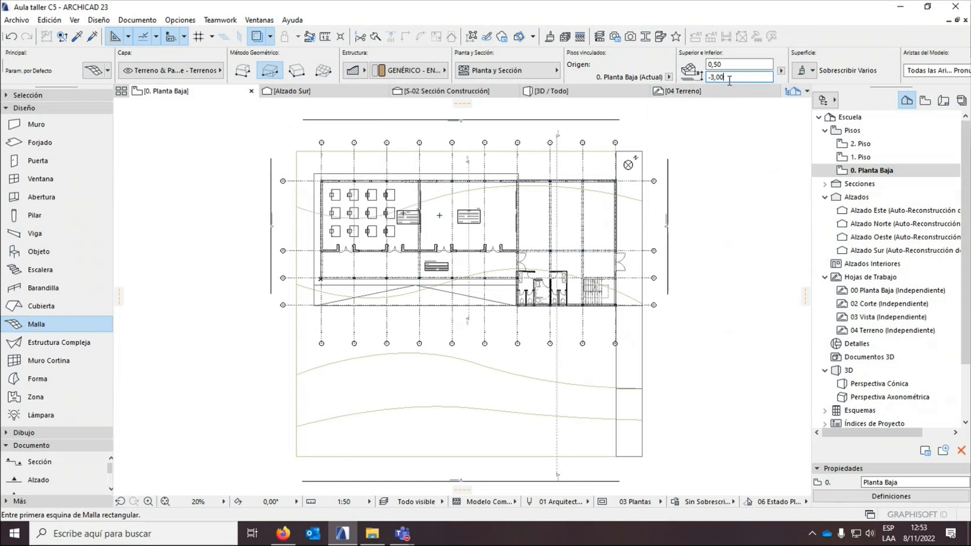
click(683, 91)
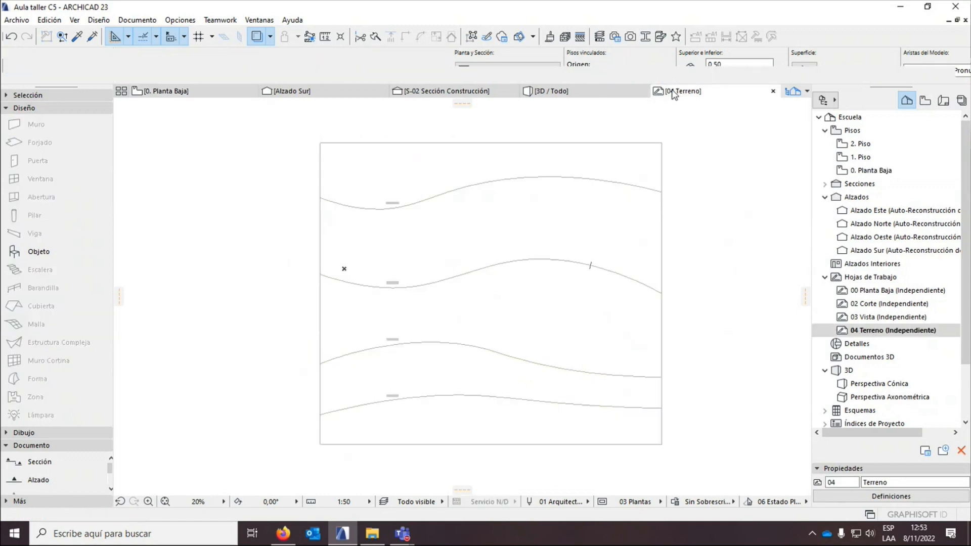
scroll(371, 420, up, 4)
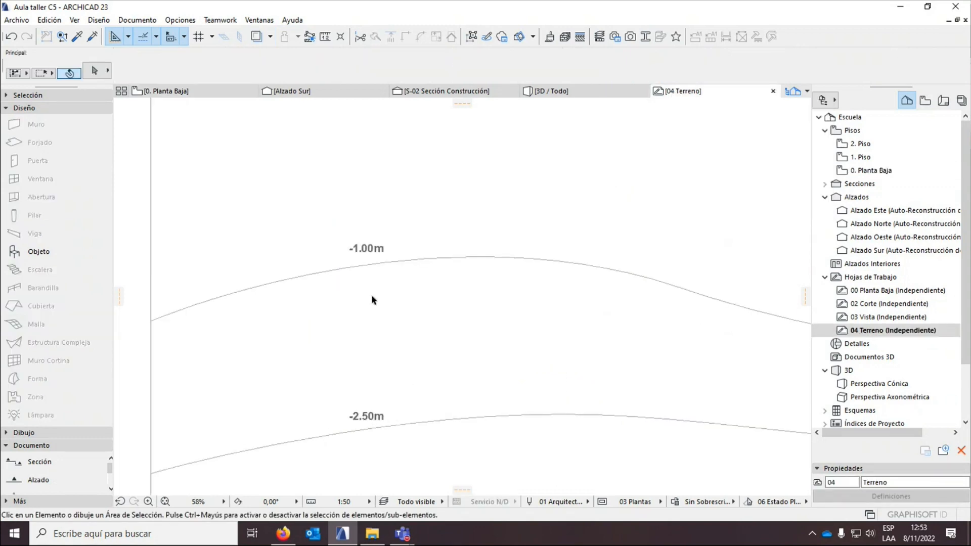
scroll(371, 295, down, 3)
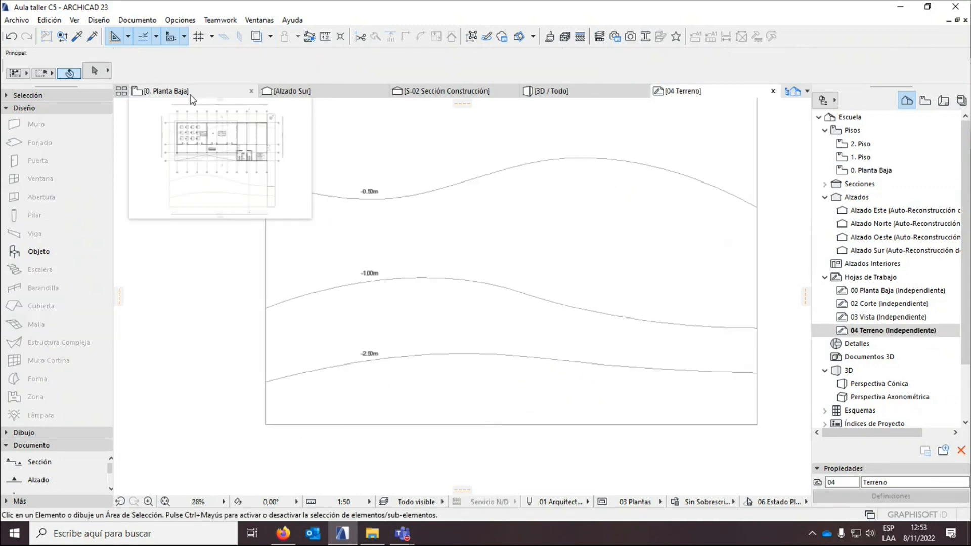
Draw a rectangular mesh on the ground floor plan between opposite corners of the traced terrain outline.
click(167, 91)
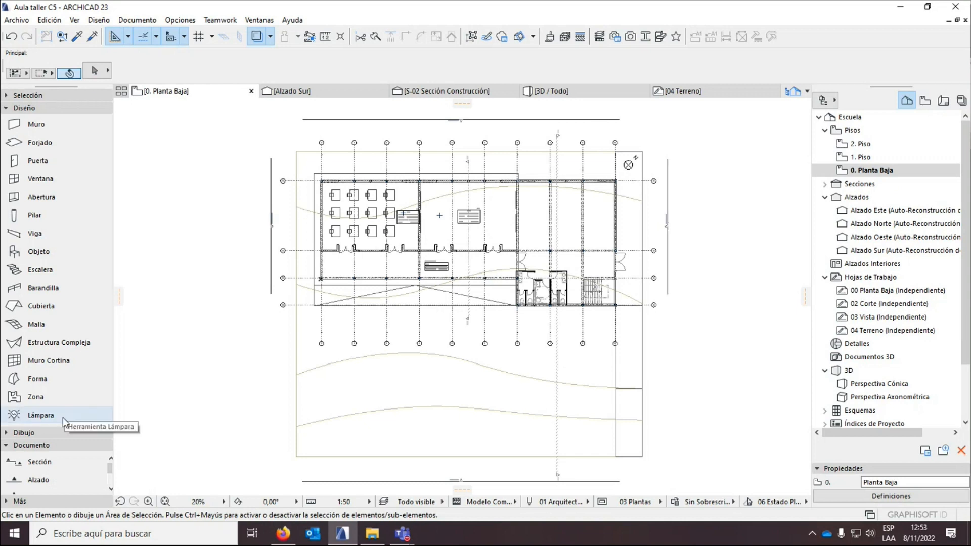
click(61, 324)
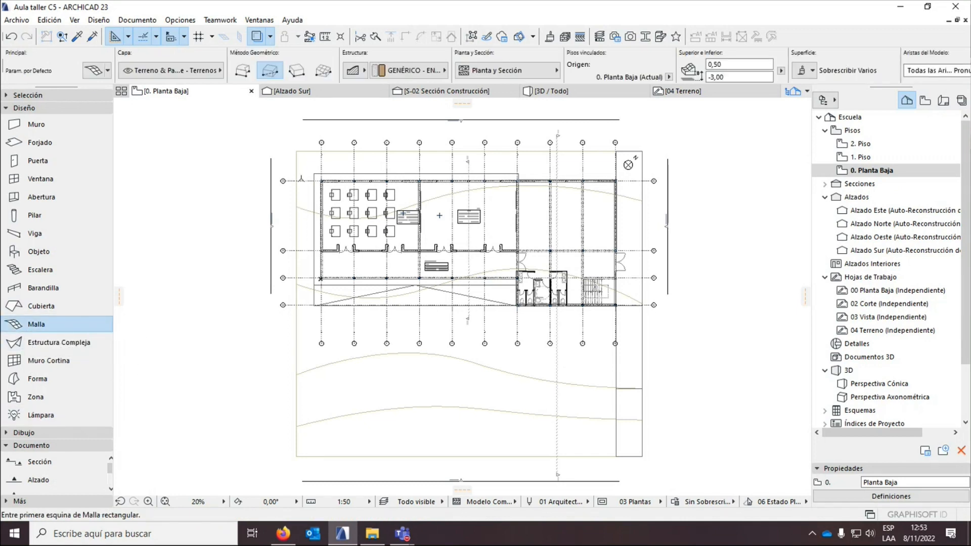
click(296, 151)
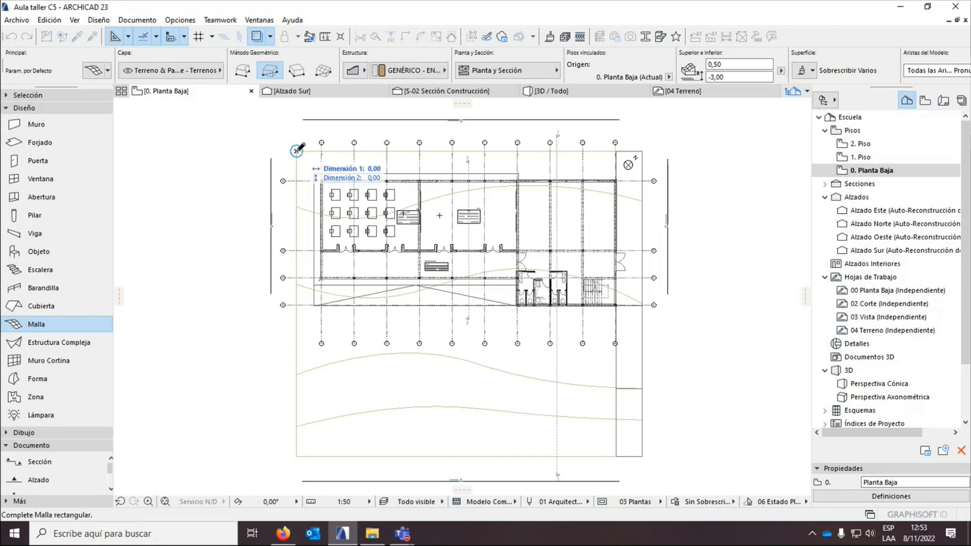
click(643, 455)
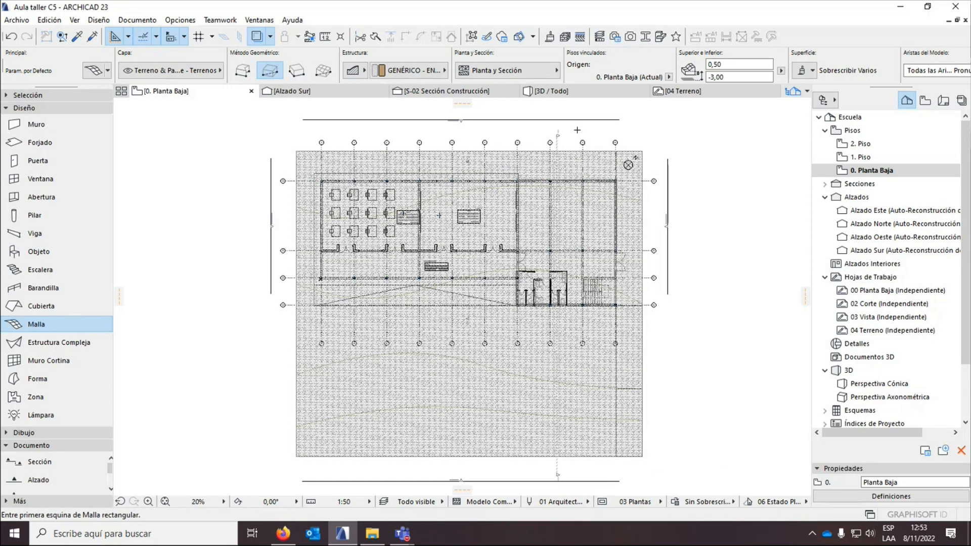
Examine the new terrain mesh around the school in the 3D view.
mouse_move(602, 91)
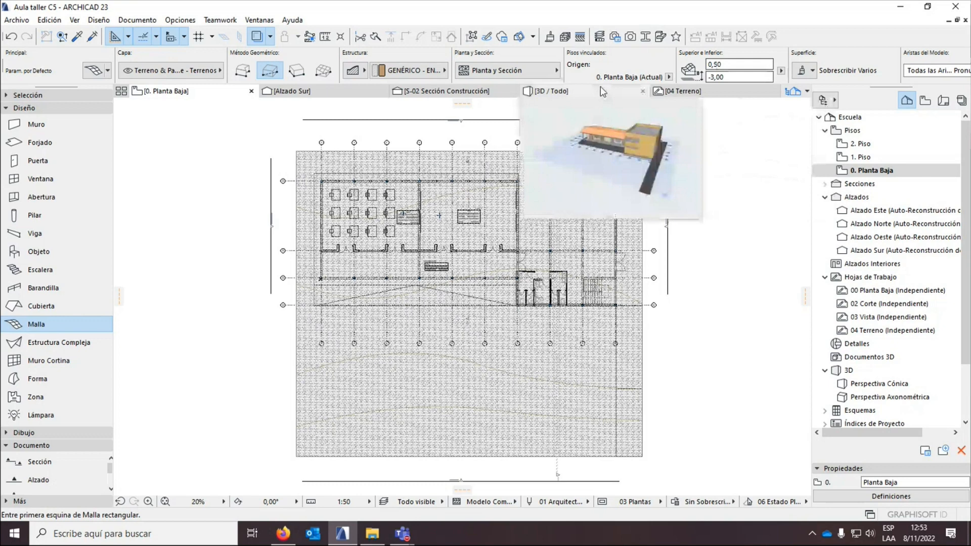
click(602, 91)
click(165, 501)
drag(226, 334, 508, 285)
scroll(432, 195, up, 3)
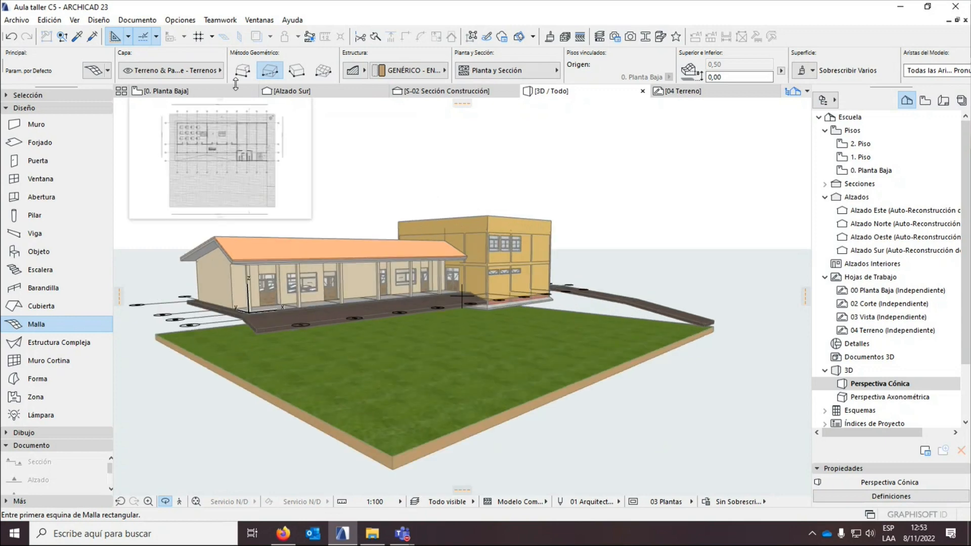
Return to the ground floor plan, select the terrain mesh and clear the selection.
click(223, 91)
click(392, 409)
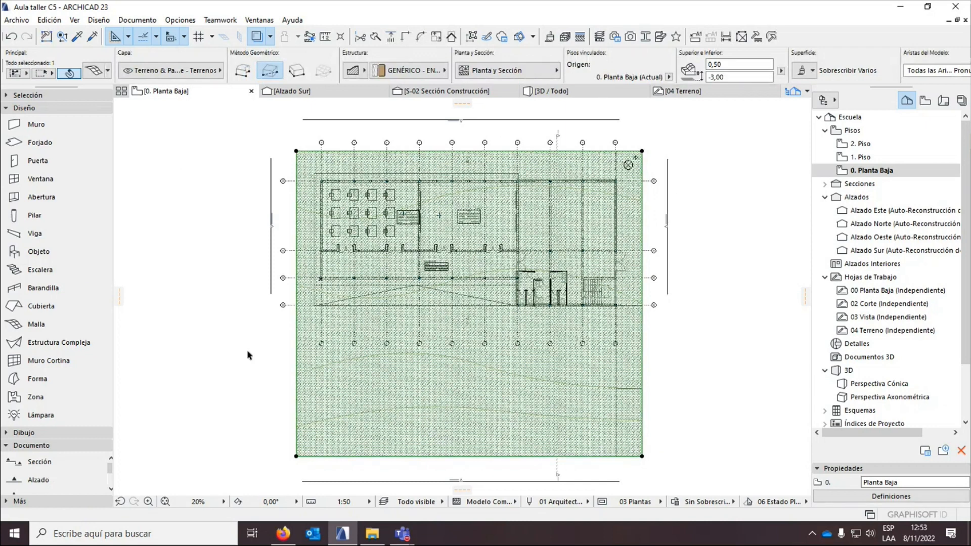
click(451, 407)
click(354, 433)
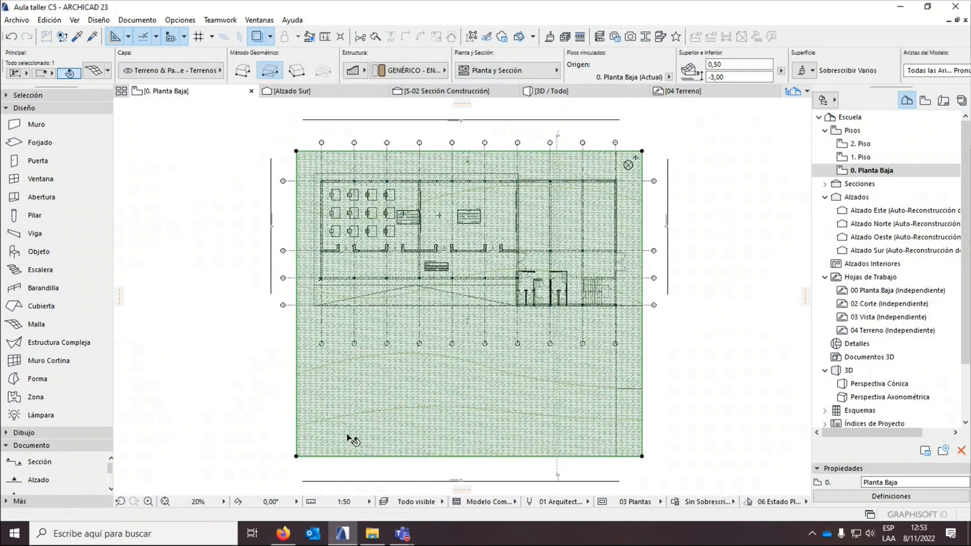
click(262, 382)
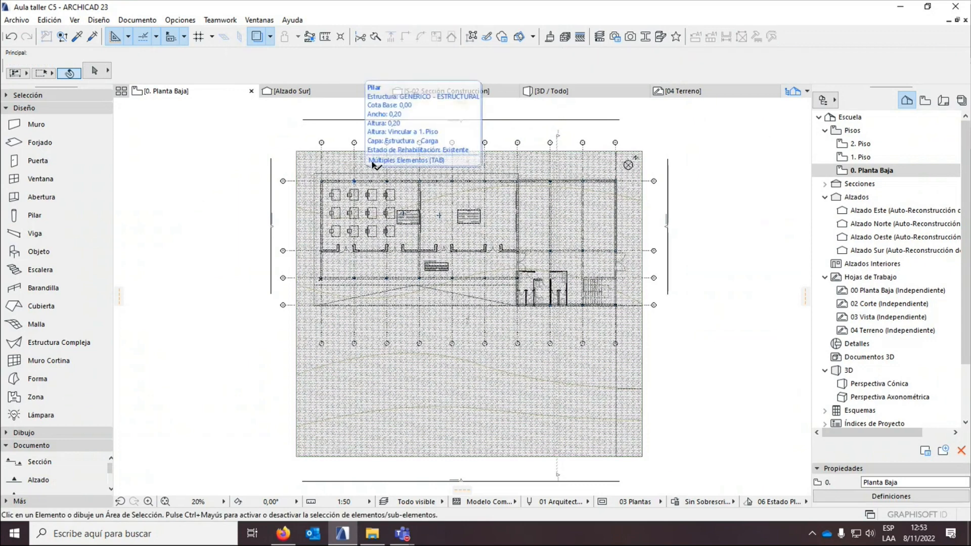
Select all four contour splines in the 04 Terreno worksheet to inspect them.
click(678, 92)
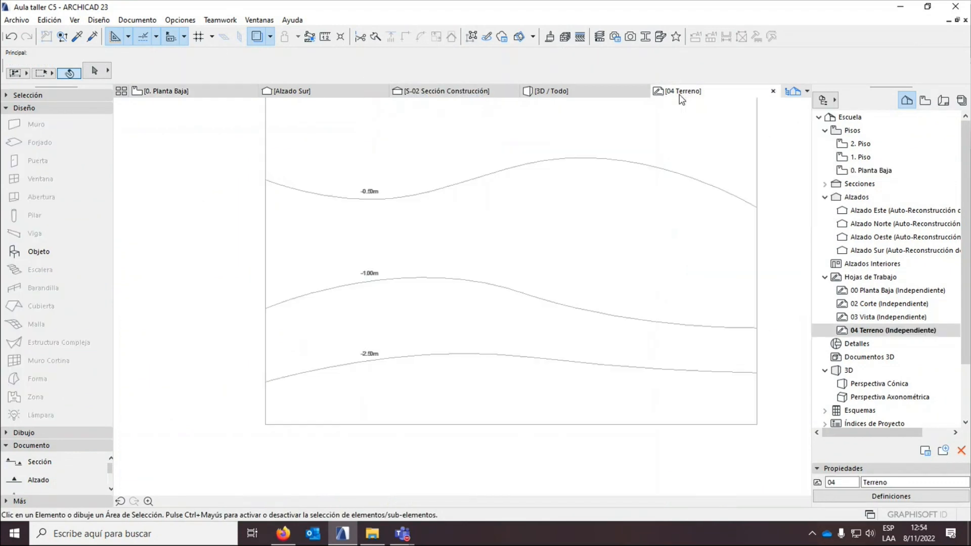
click(449, 420)
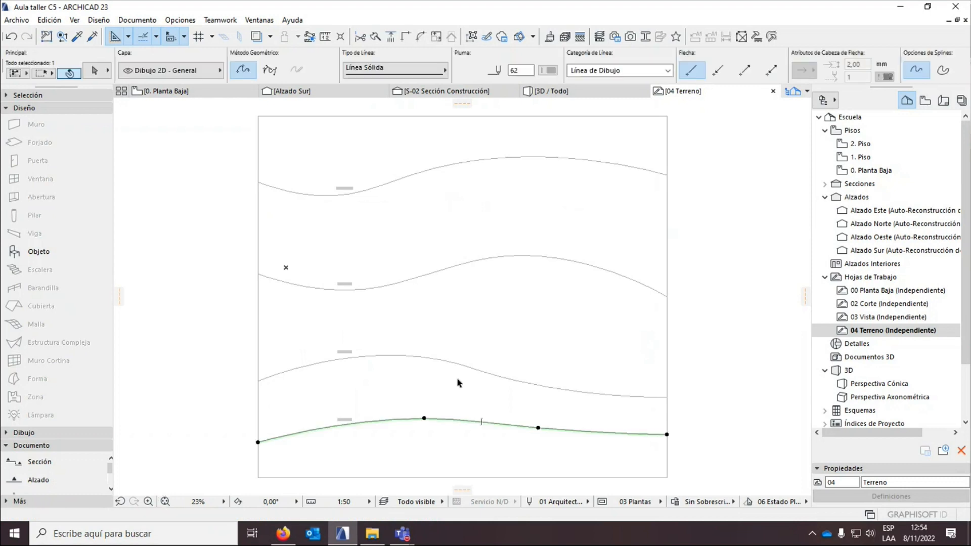
shift+click(459, 366)
shift+click(441, 272)
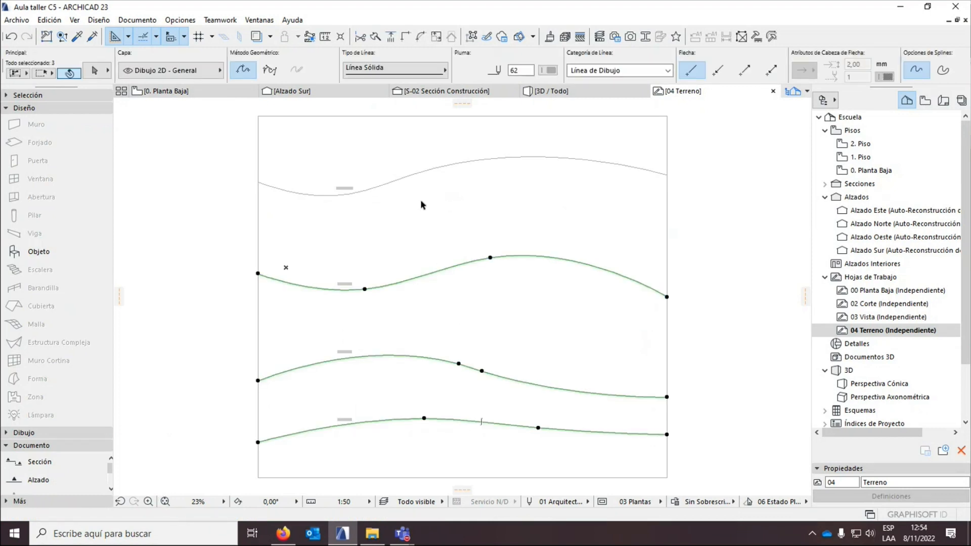
shift+click(410, 181)
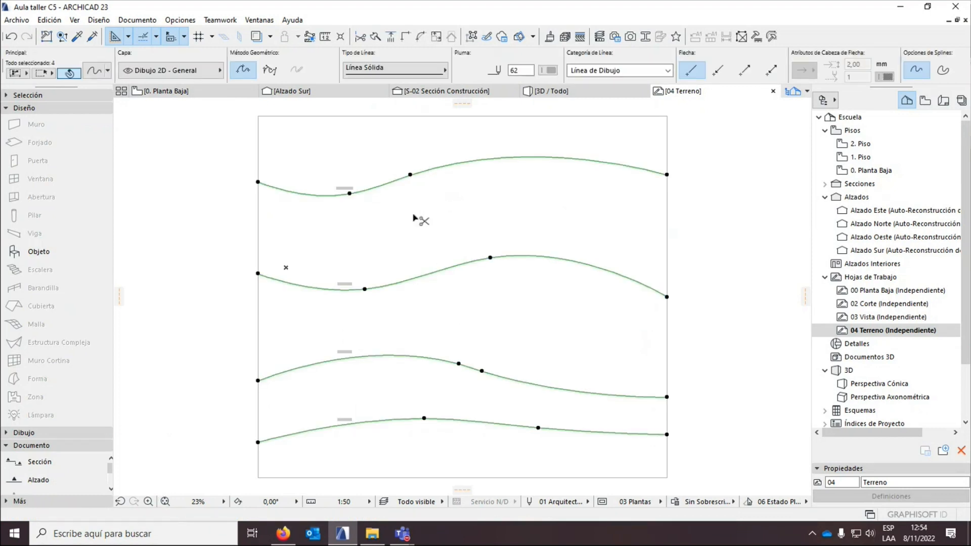
Add new points to the terrain mesh along the traced -2.50m contour with the Magic Wand, using Ajustar a aristas de Usuario.
click(183, 94)
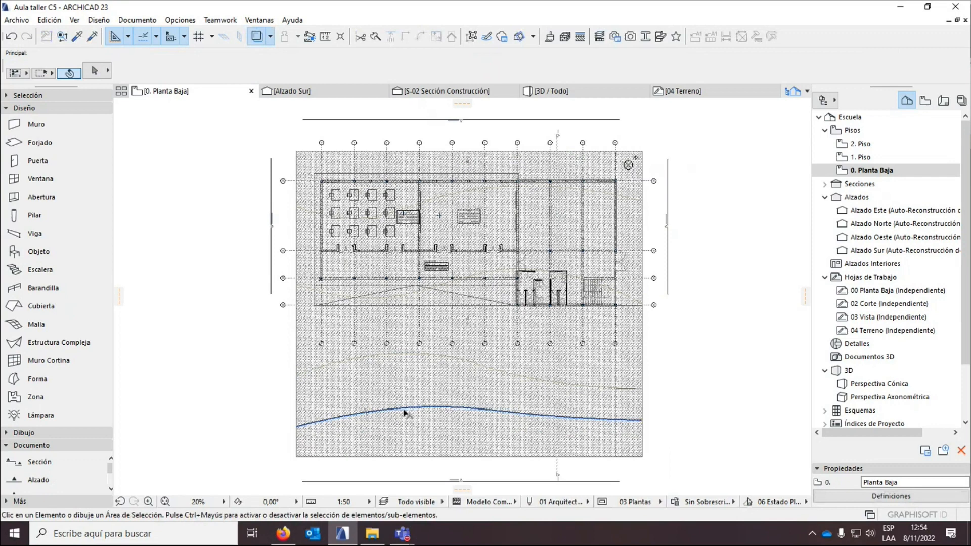
click(428, 445)
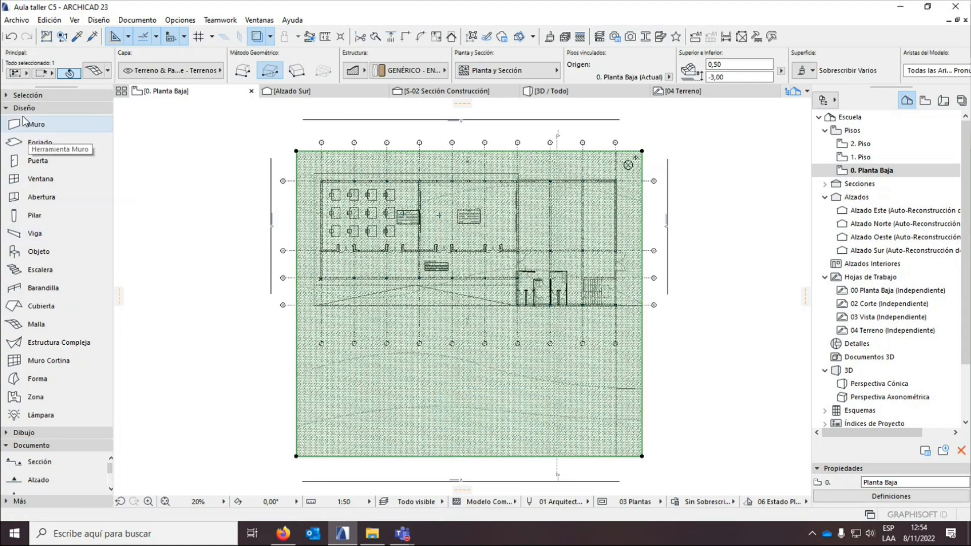
click(39, 325)
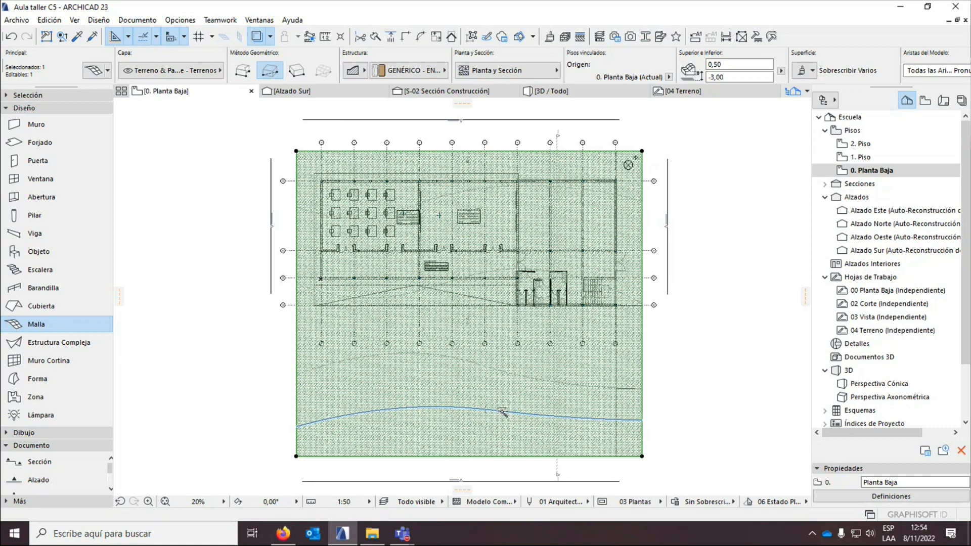
click(502, 412)
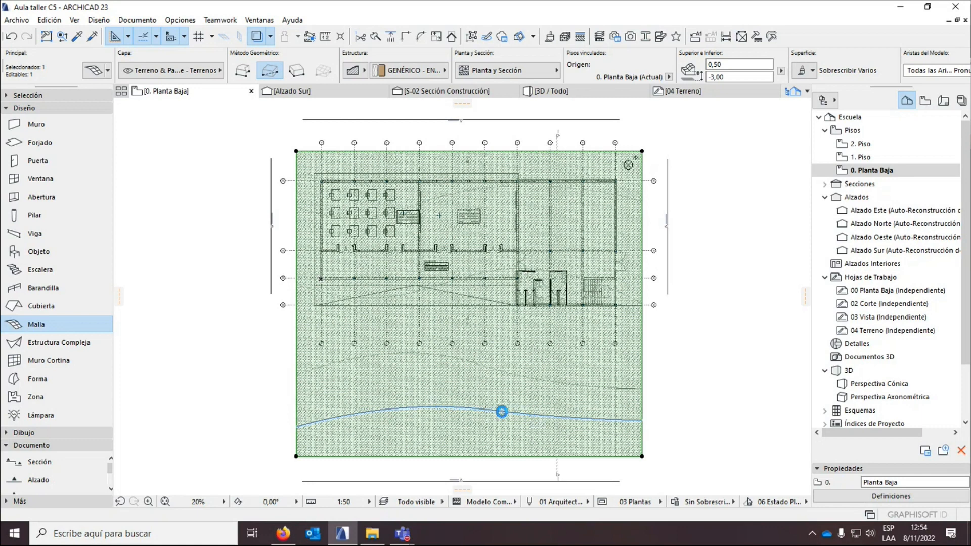
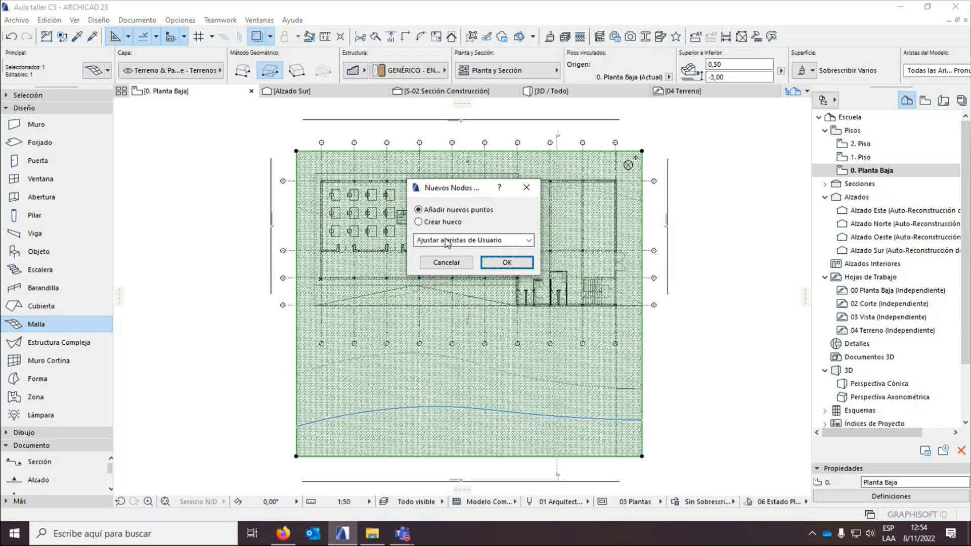
click(506, 262)
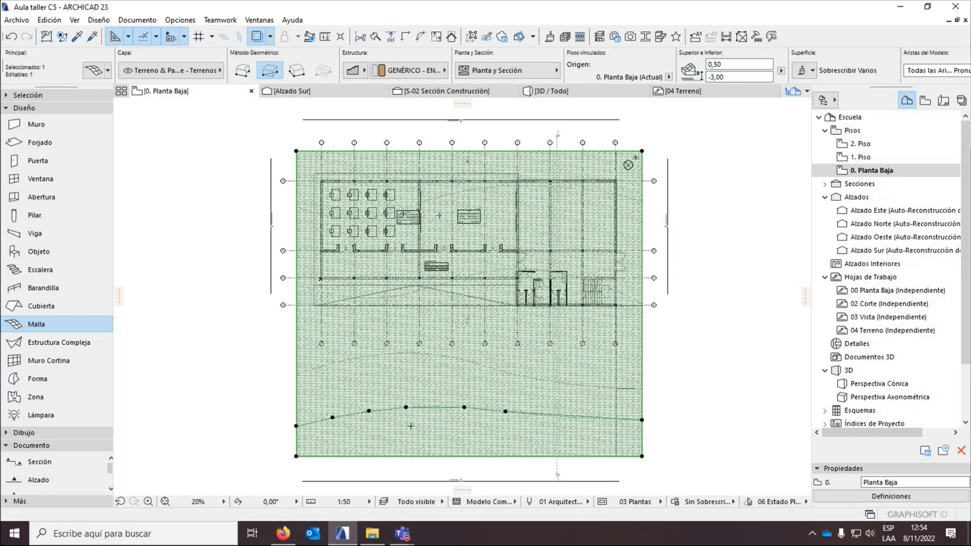
Check the southernmost contour spline and the terrain mesh by selecting each in turn, and turn off the trace reference.
key(Escape)
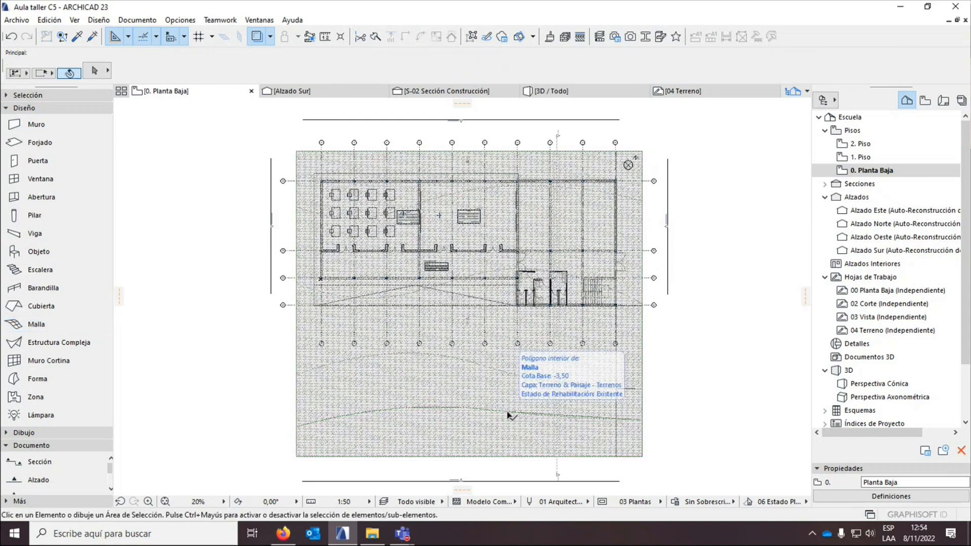
click(508, 414)
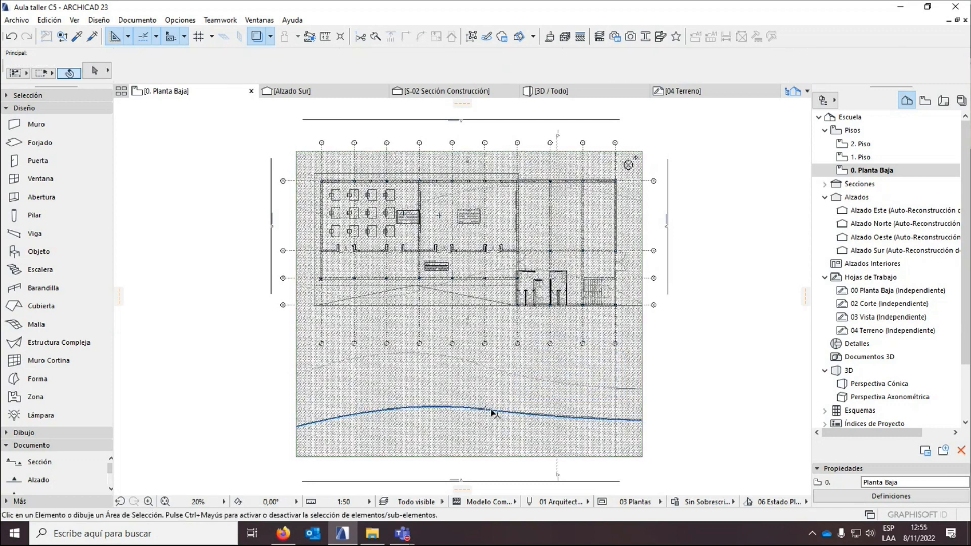
click(501, 412)
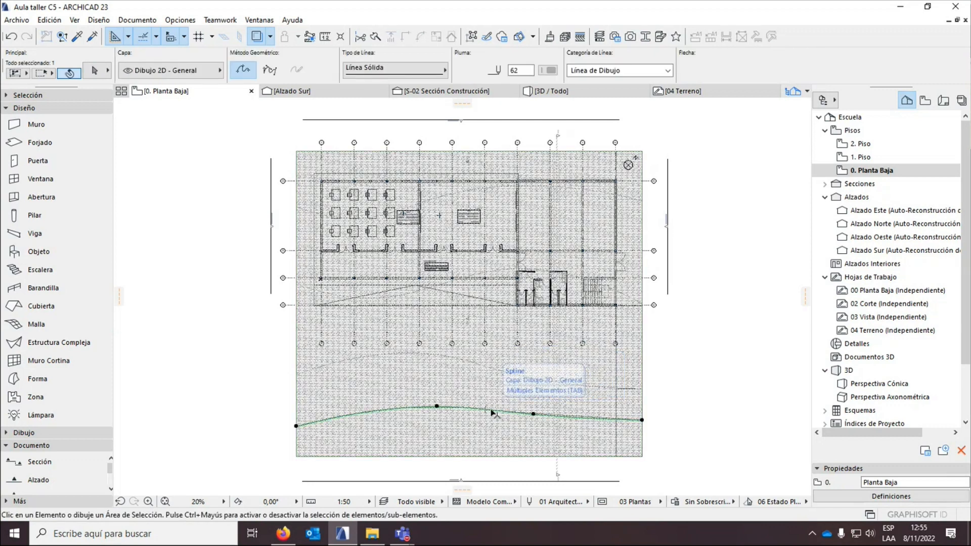
key(Escape)
click(433, 433)
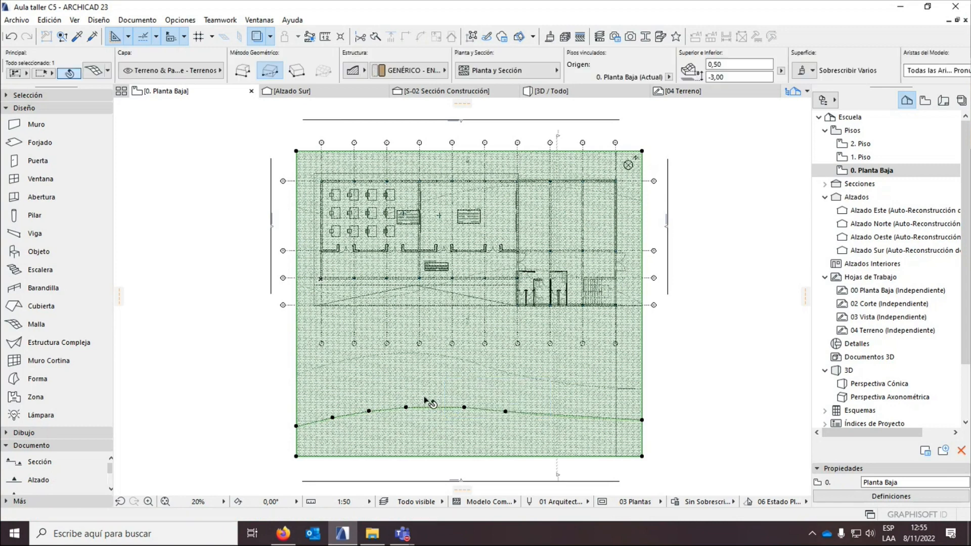
key(Escape)
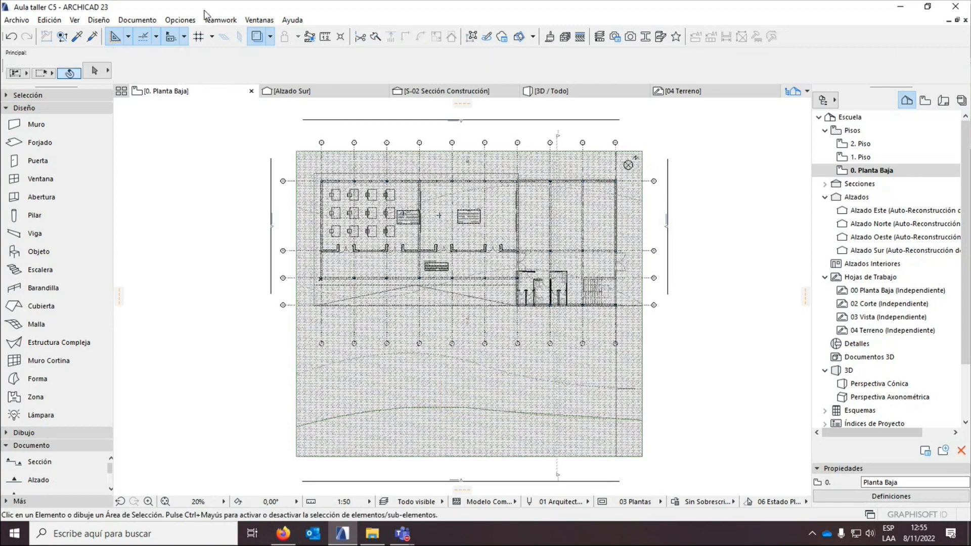
click(238, 342)
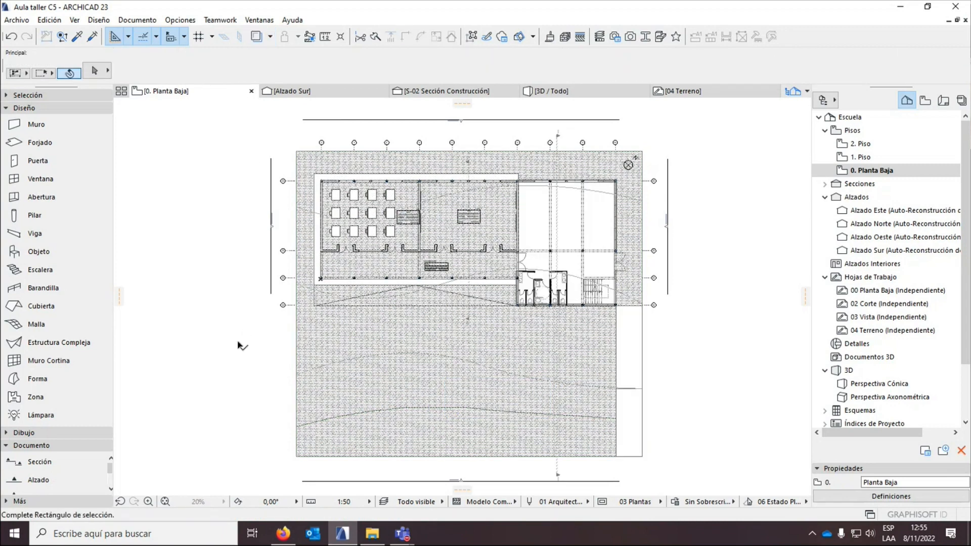
click(390, 332)
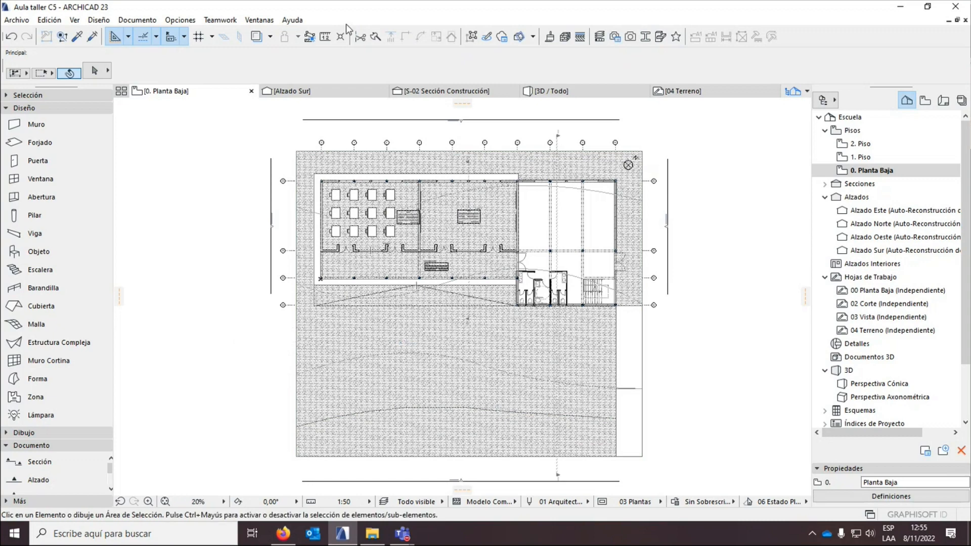
Move the terrain mesh backward in the display order with Mover hacia Atrás and clear the selection.
click(636, 335)
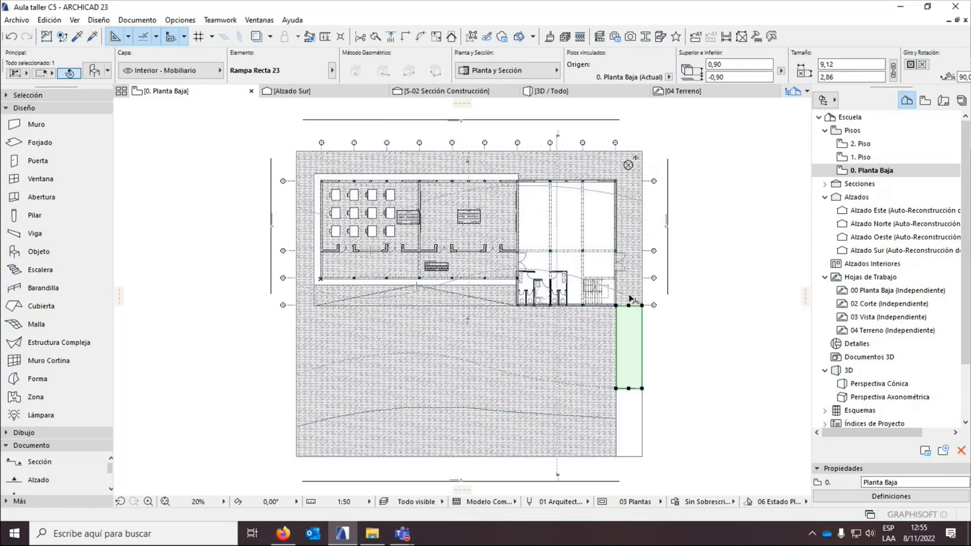
right_click(483, 357)
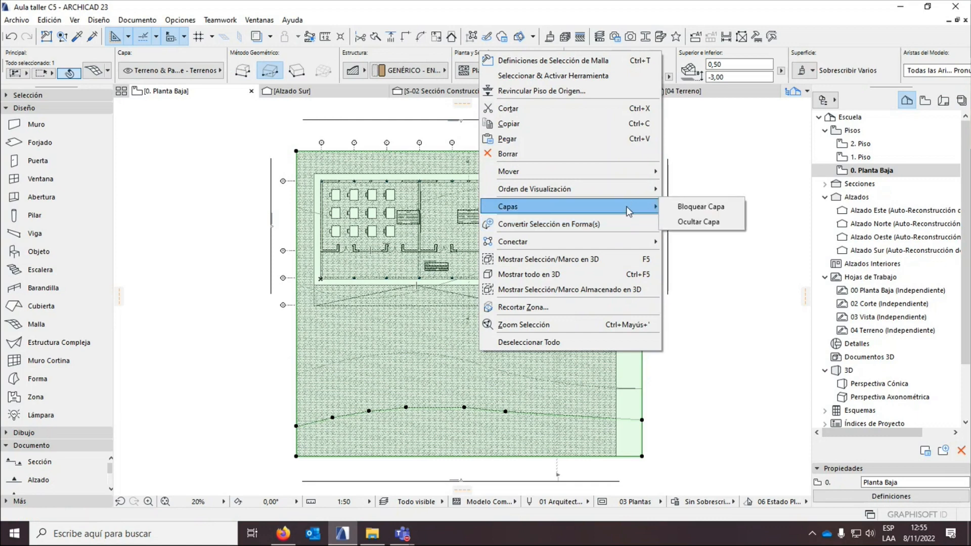
mouse_move(620, 188)
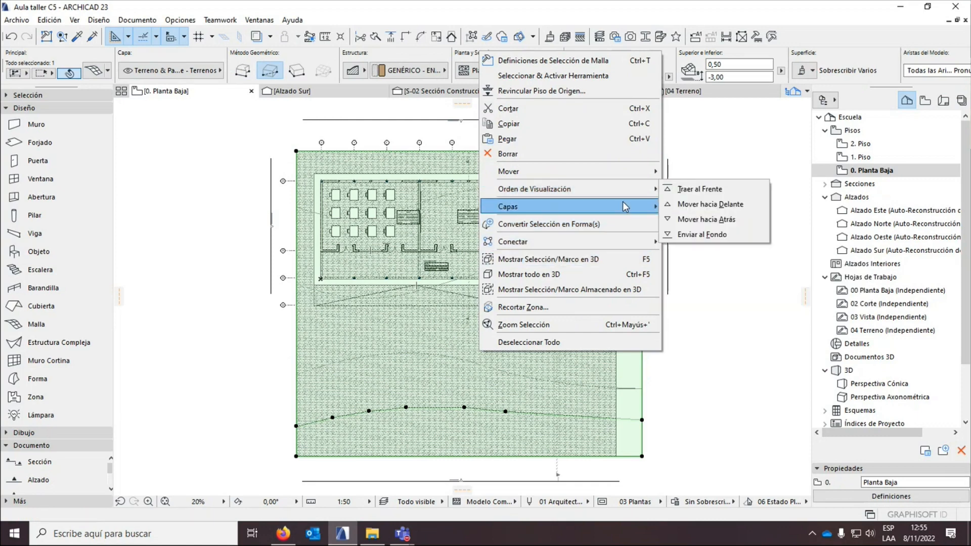
click(703, 220)
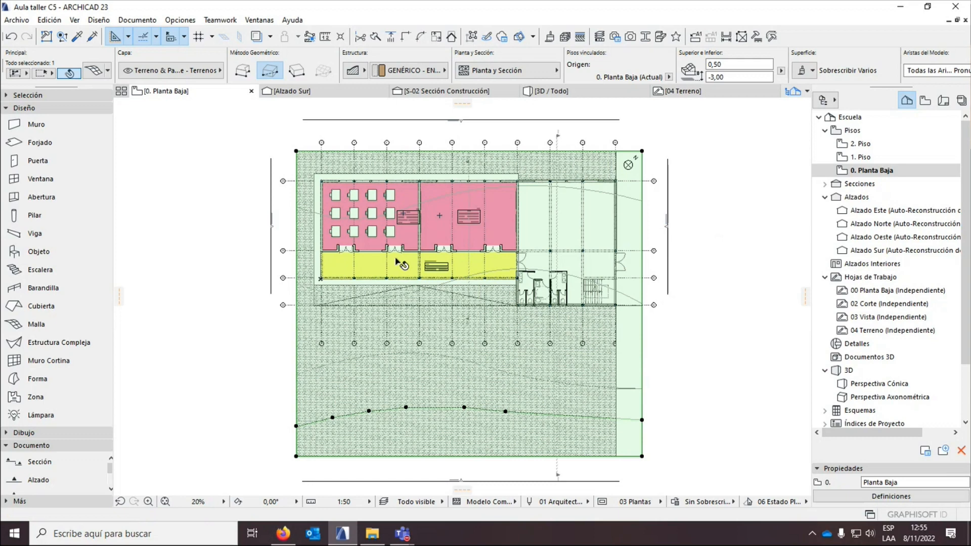
key(Escape)
click(357, 371)
key(Escape)
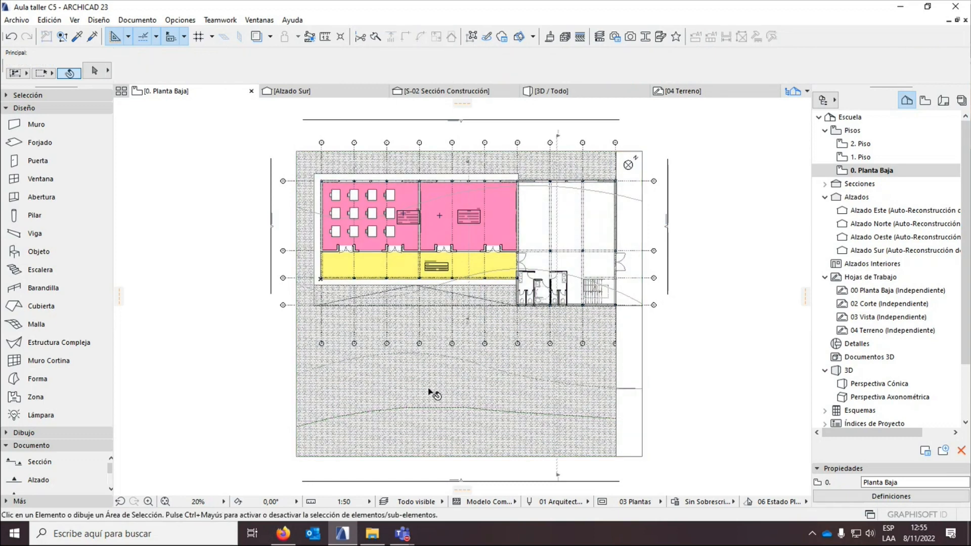
Add new mesh points along the second contour from the south with the Magic Wand, using Ajustar a aristas de Usuario.
click(358, 391)
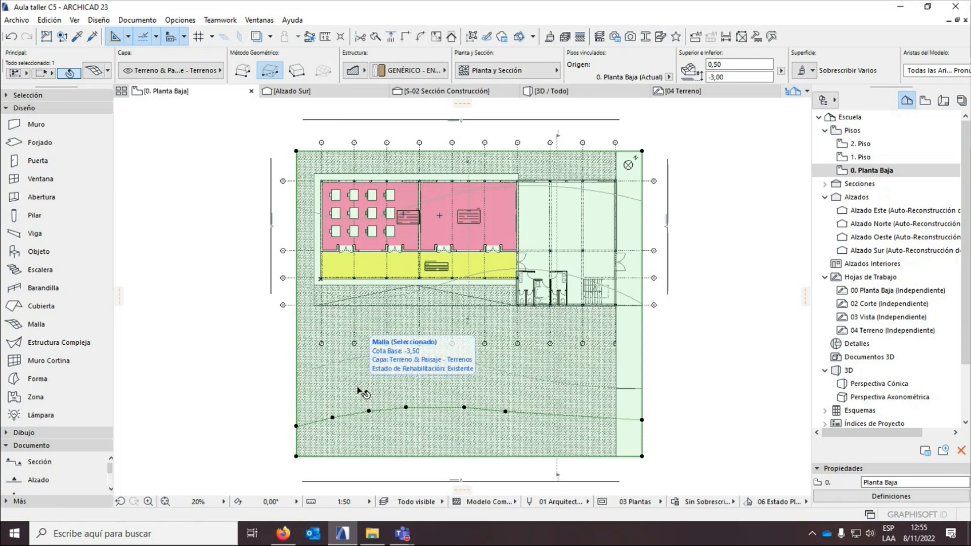
click(19, 327)
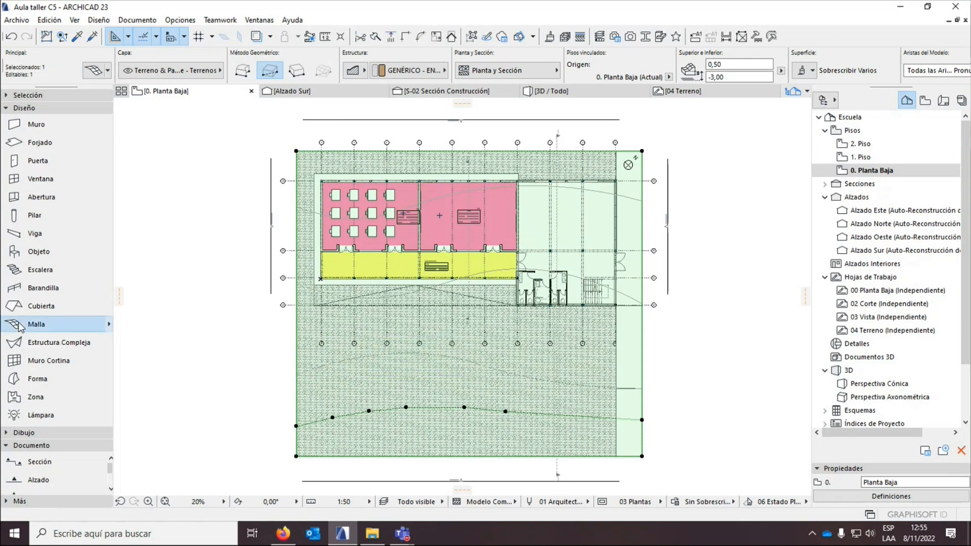
click(378, 357)
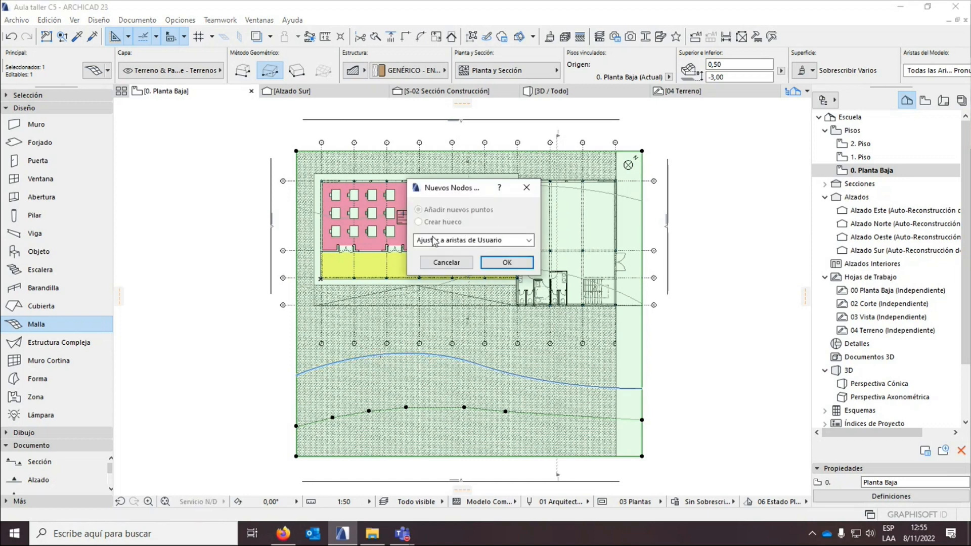
click(492, 261)
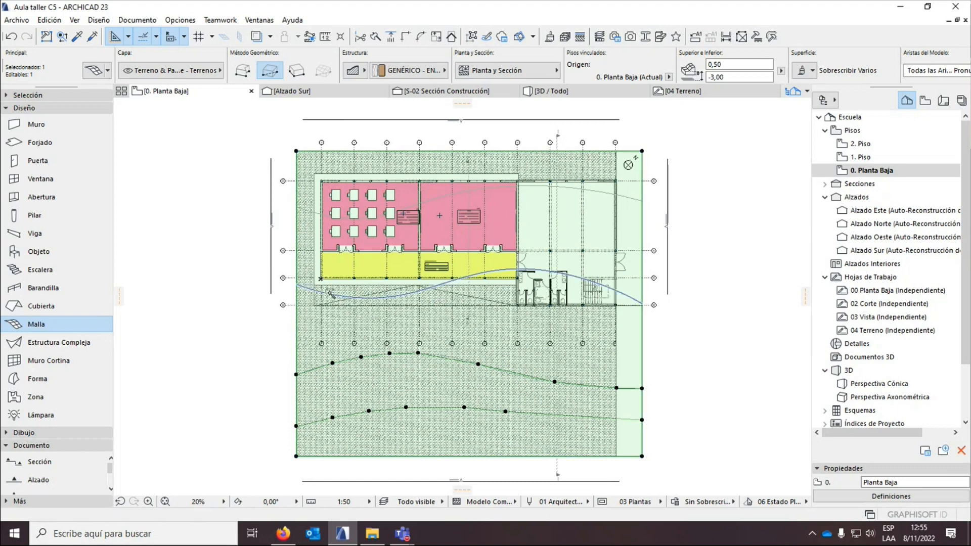
Add new mesh points along the two contour splines crossing the building with the Magic Wand, using Ajustar a aristas de Usuario.
click(329, 297)
click(506, 262)
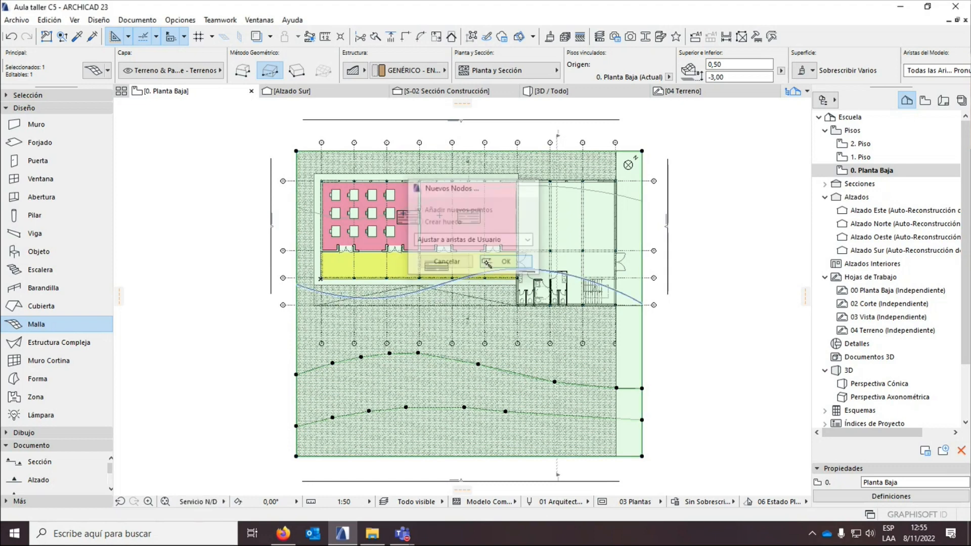
click(307, 210)
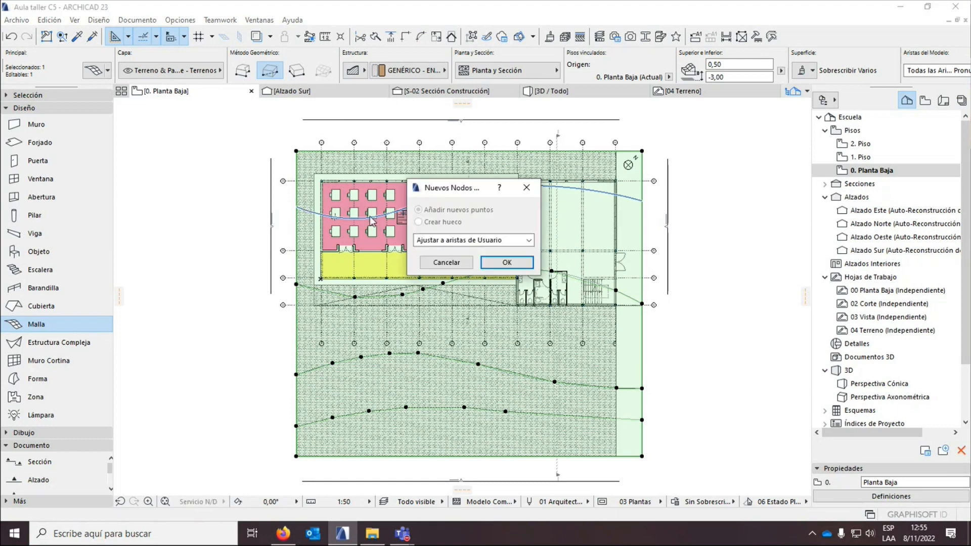
click(505, 261)
key(Escape)
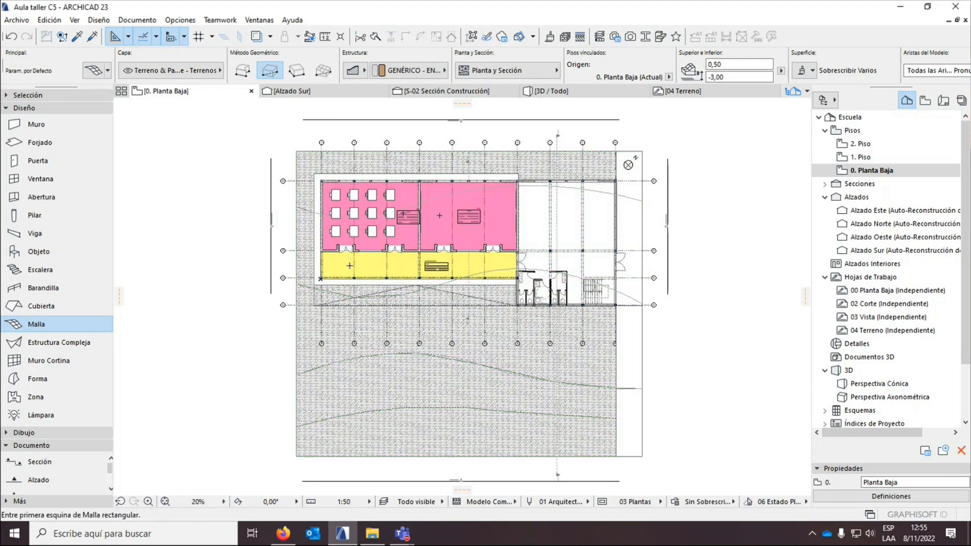
shift+click(303, 211)
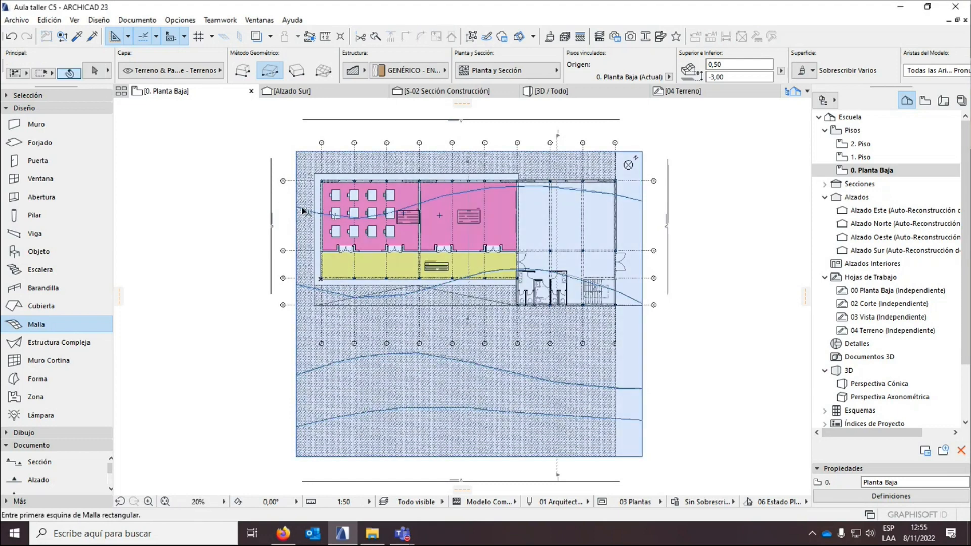
key(Escape)
shift+click(425, 203)
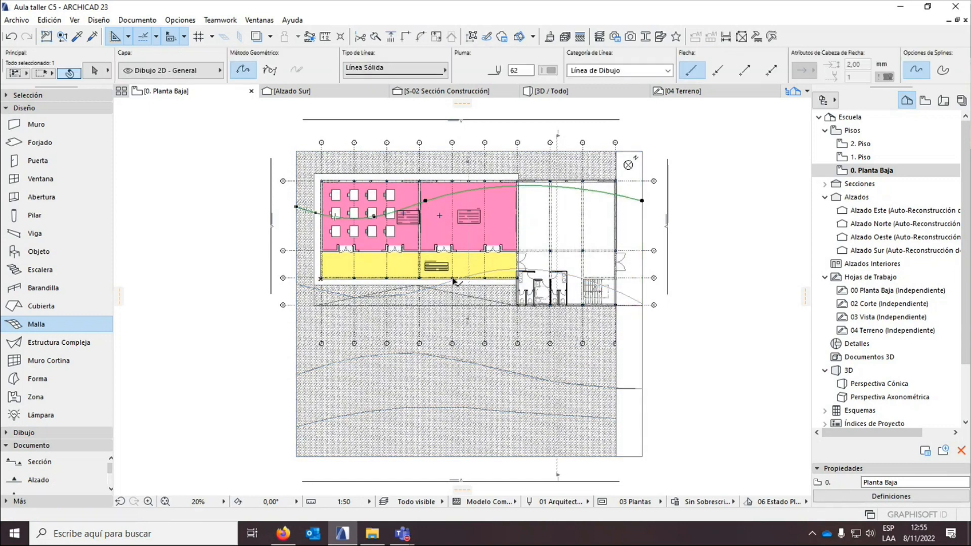
shift+click(475, 280)
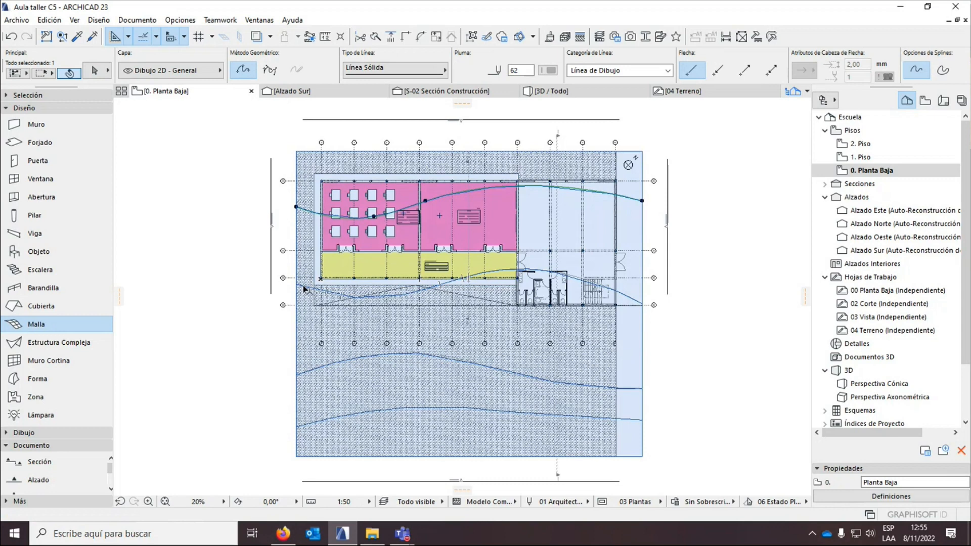
key(Escape)
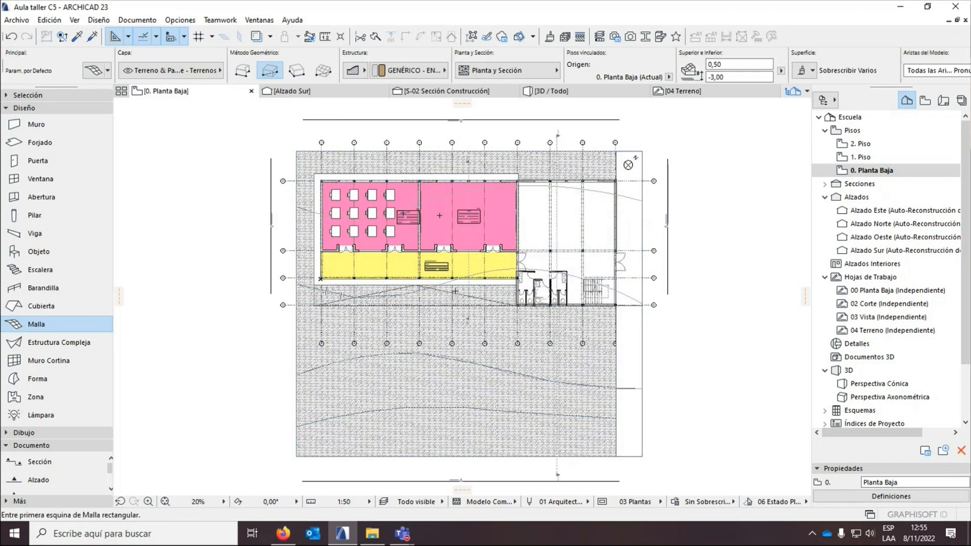
key(Escape)
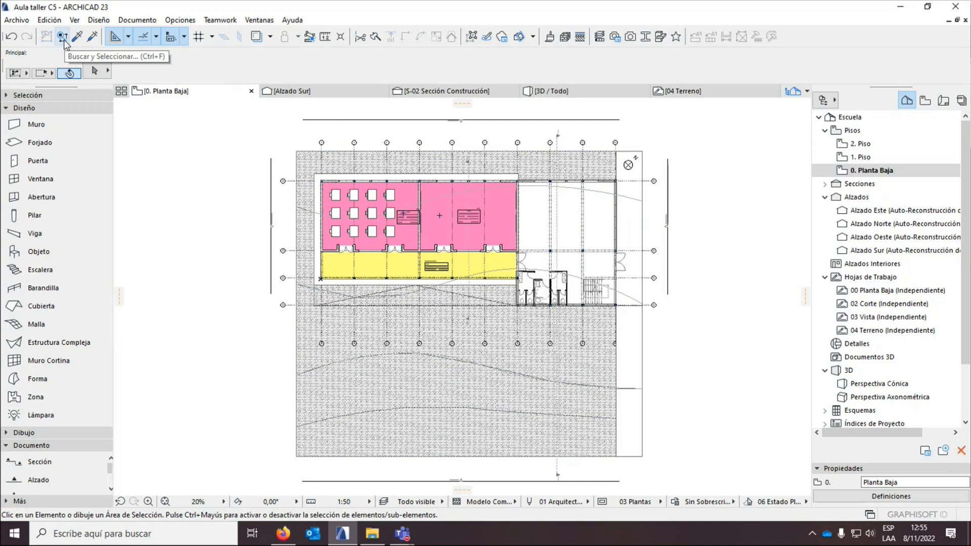
Try to select all elements of type Línea with Buscar y Seleccionar, and close the search palette.
click(63, 38)
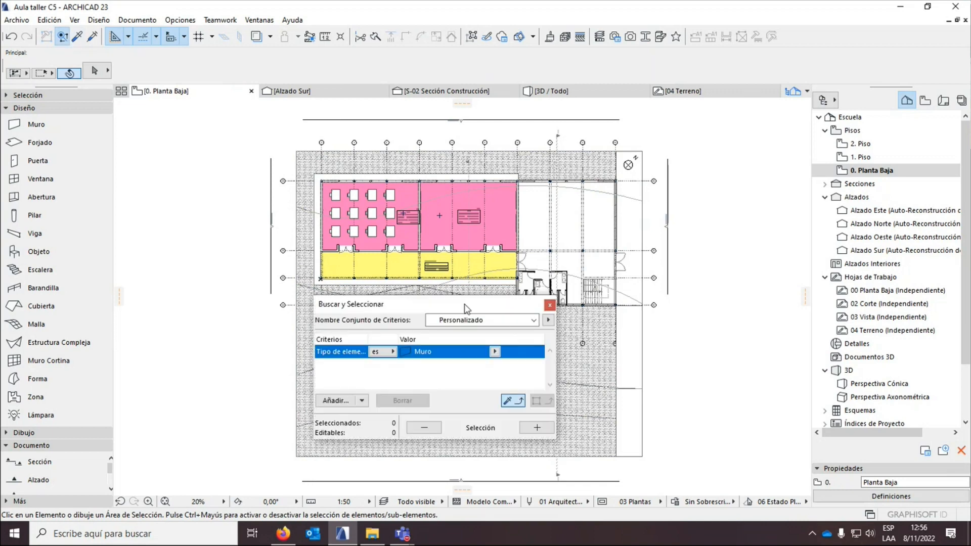
drag(466, 309, 213, 186)
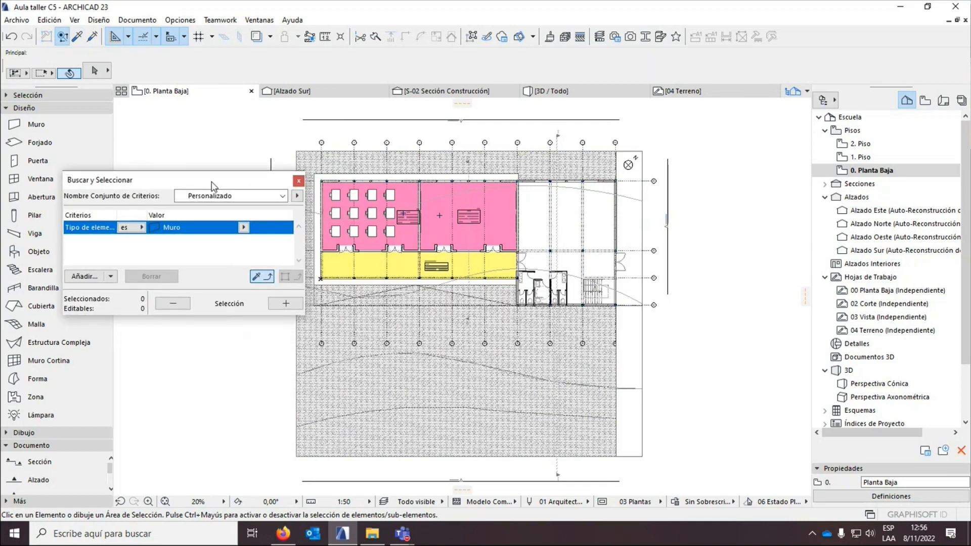
click(243, 227)
click(260, 377)
drag(293, 183, 273, 187)
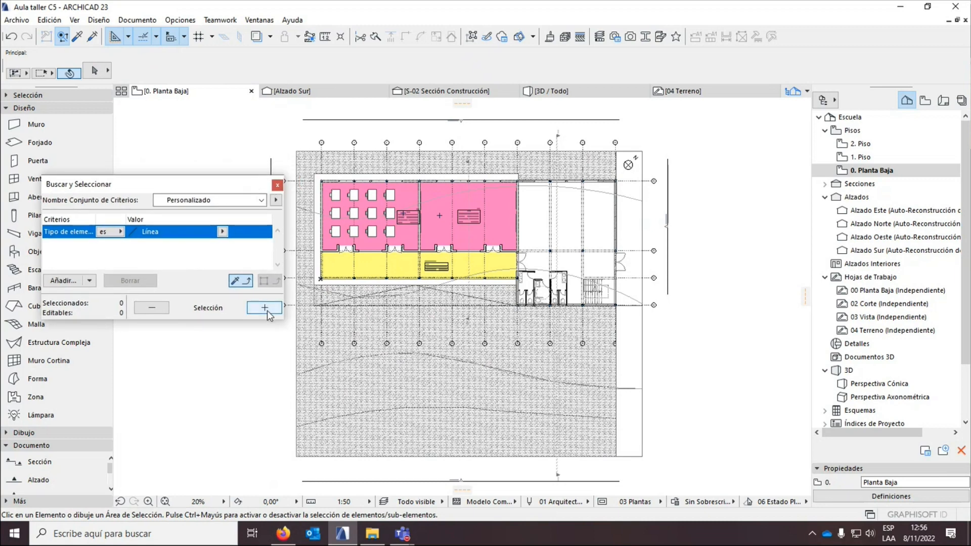
click(277, 185)
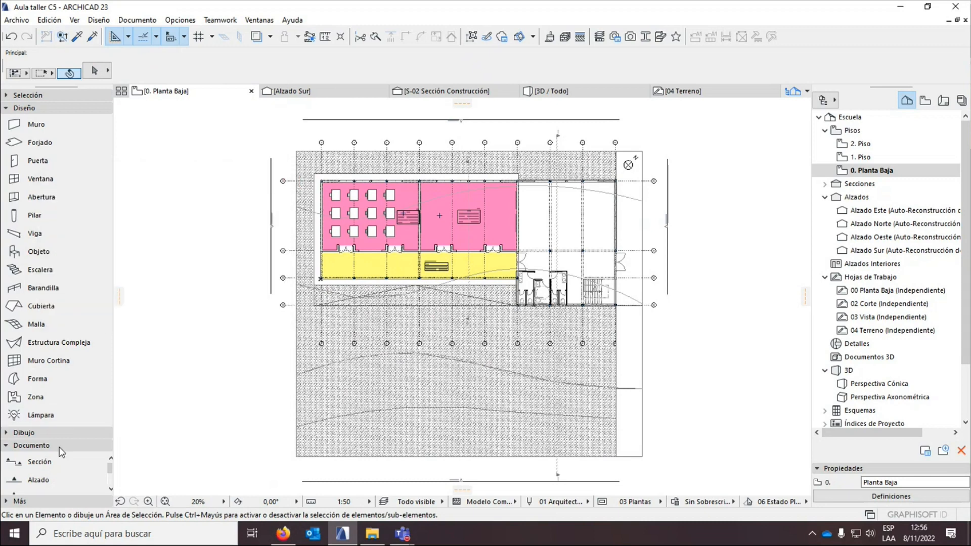
click(6, 433)
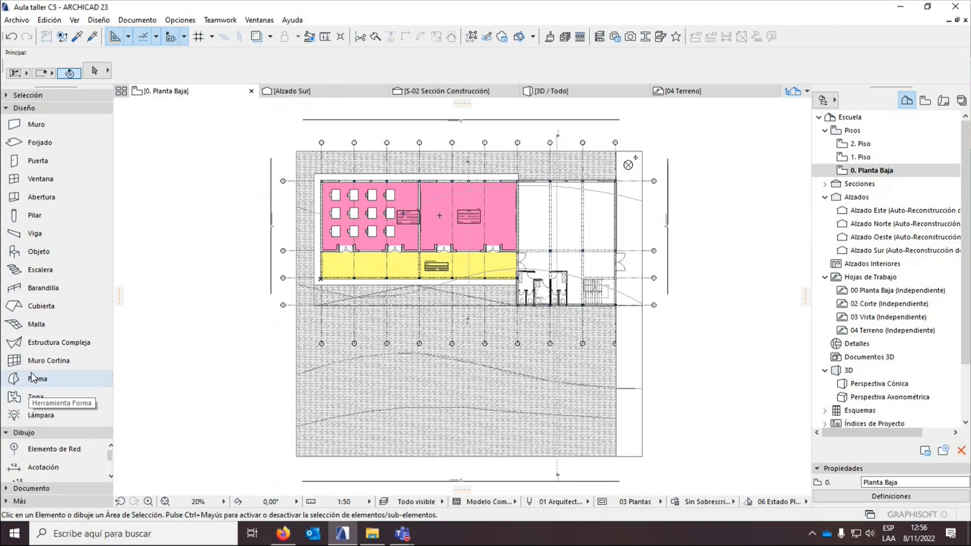
click(10, 108)
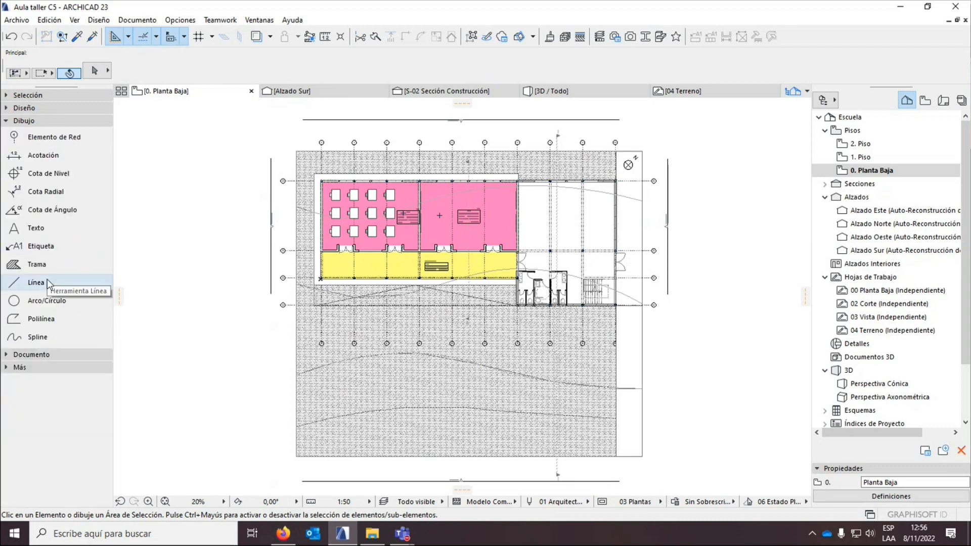
click(101, 289)
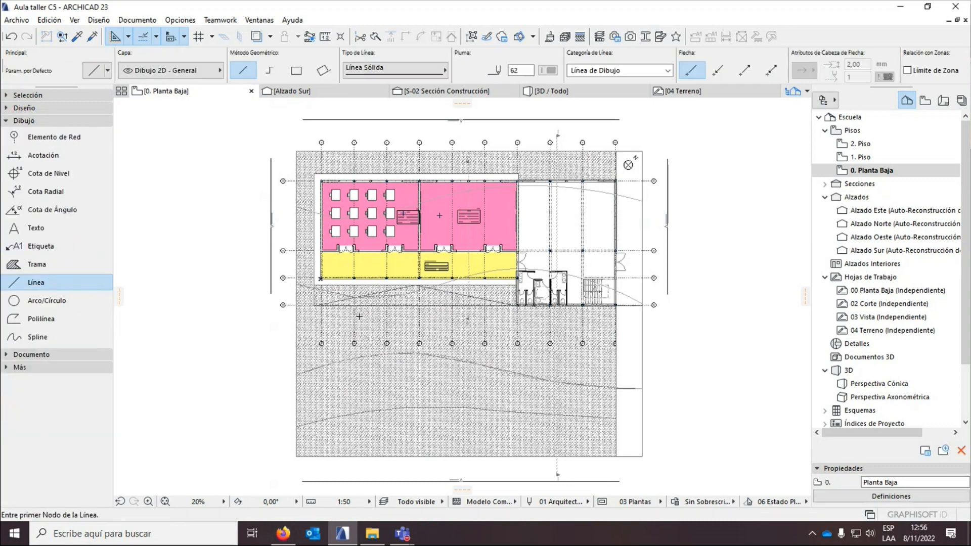
key(Escape)
drag(220, 302, 116, 270)
click(34, 284)
key(Escape)
Select the three contour splines north of the southernmost contour on the ground floor plan.
click(302, 373)
drag(312, 317, 305, 287)
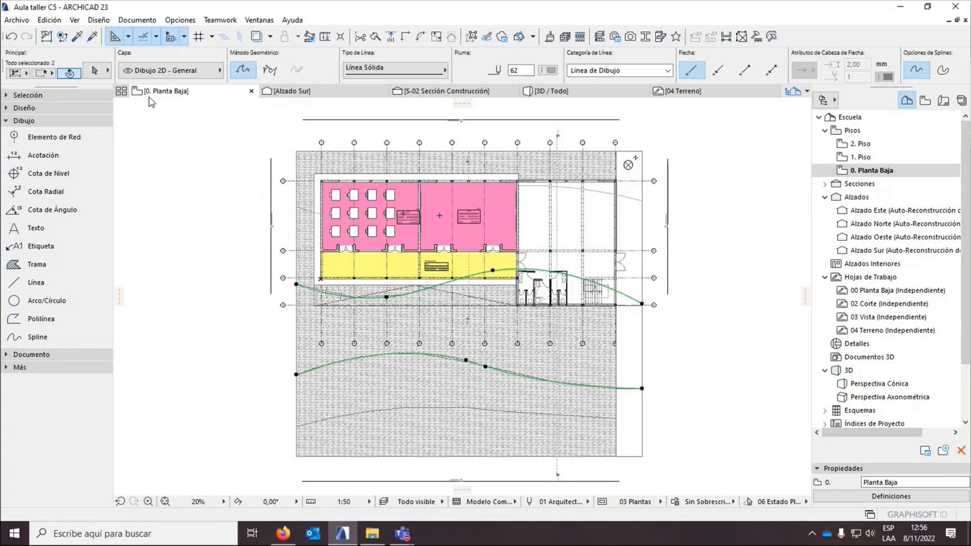
mouse_move(275, 106)
shift+click(304, 209)
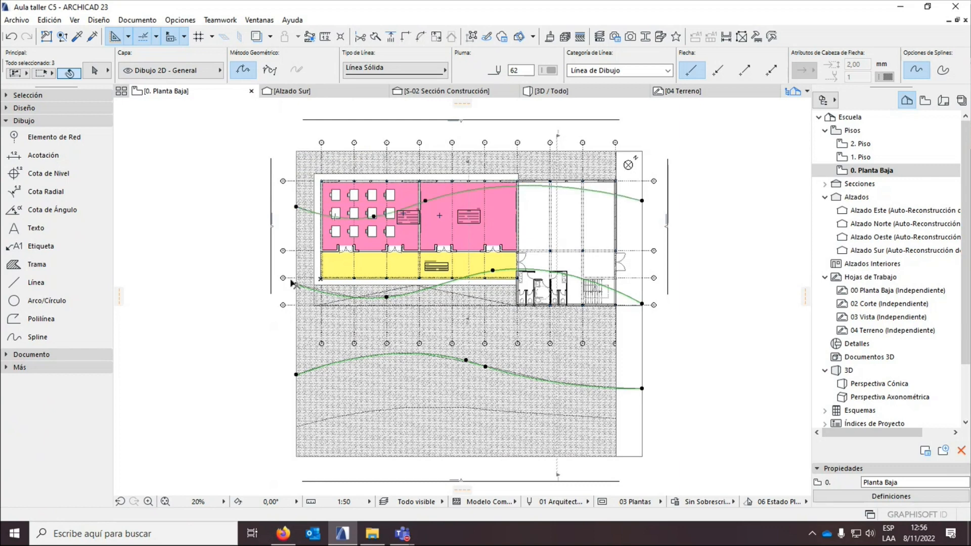
Examine the terrain mesh around the school in the 3D view from a higher angle.
key(Escape)
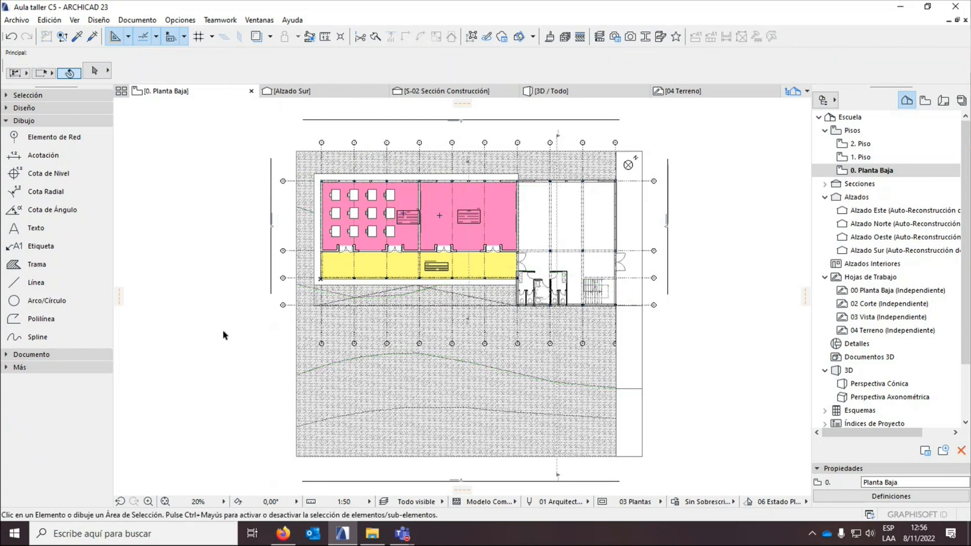
click(607, 90)
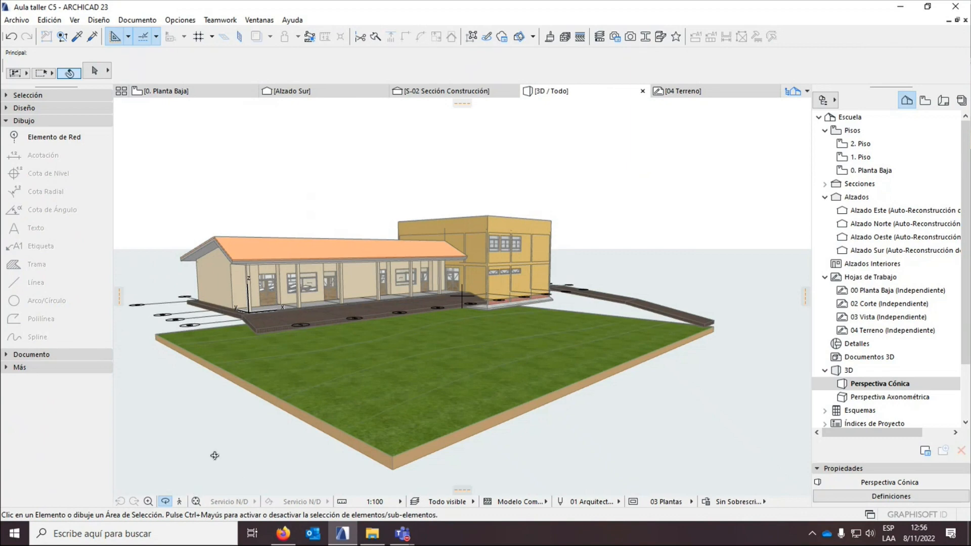
drag(329, 383, 342, 408)
click(433, 394)
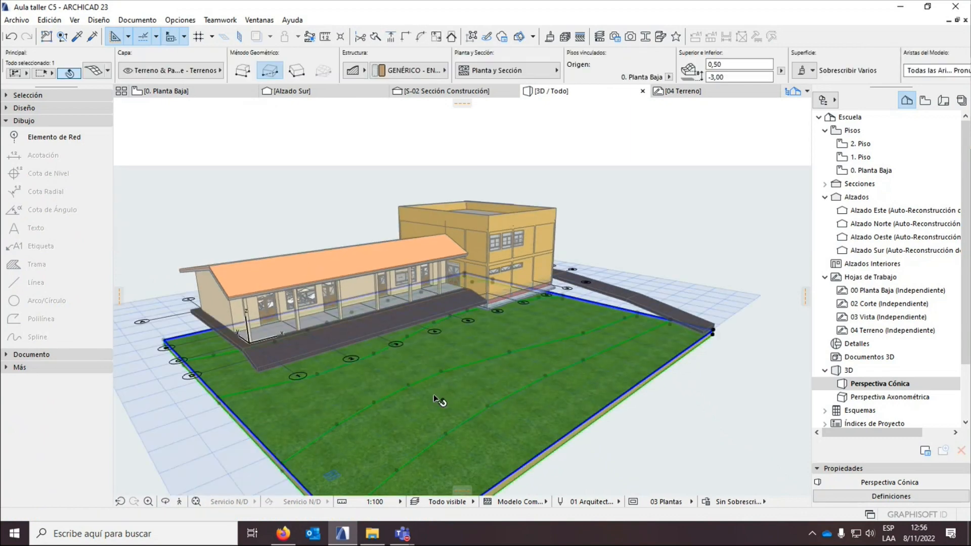
drag(484, 340, 468, 386)
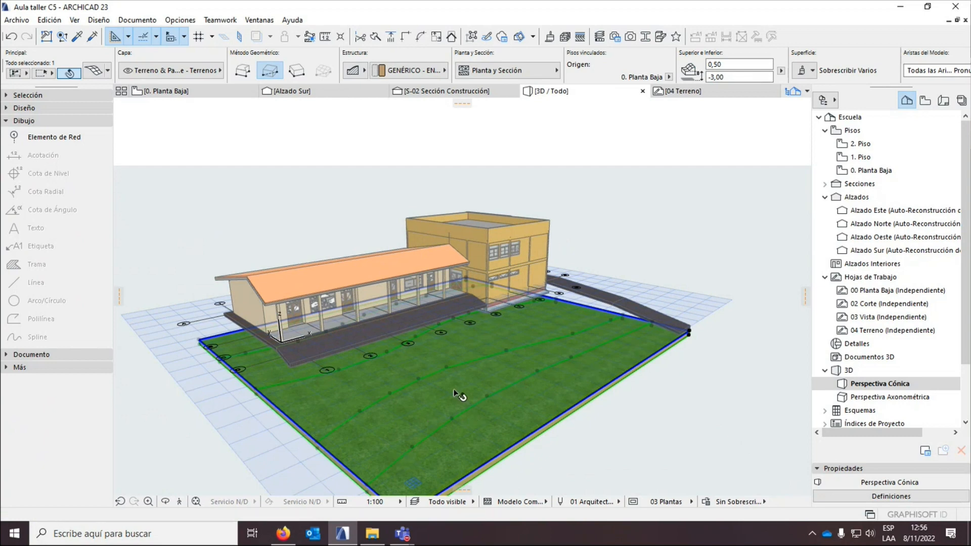
drag(365, 369, 368, 374)
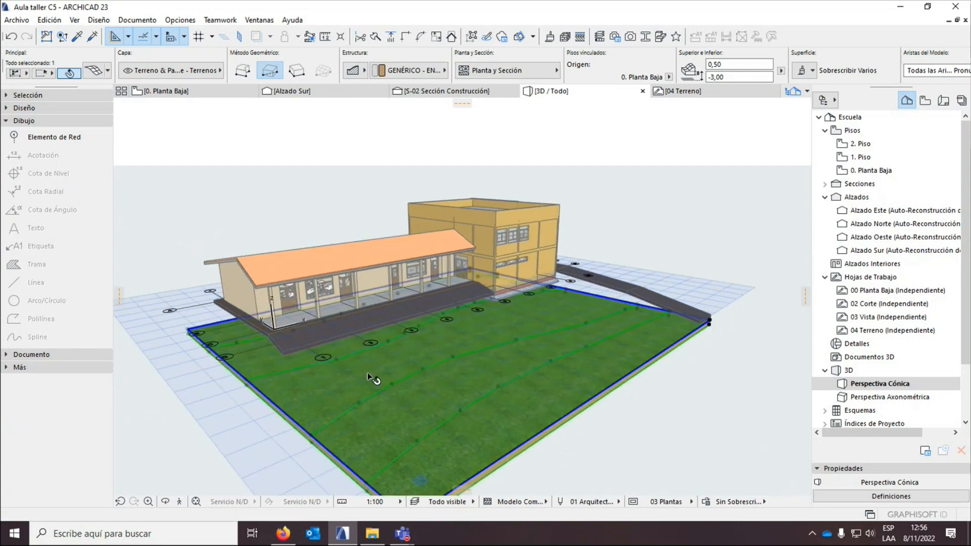
key(Escape)
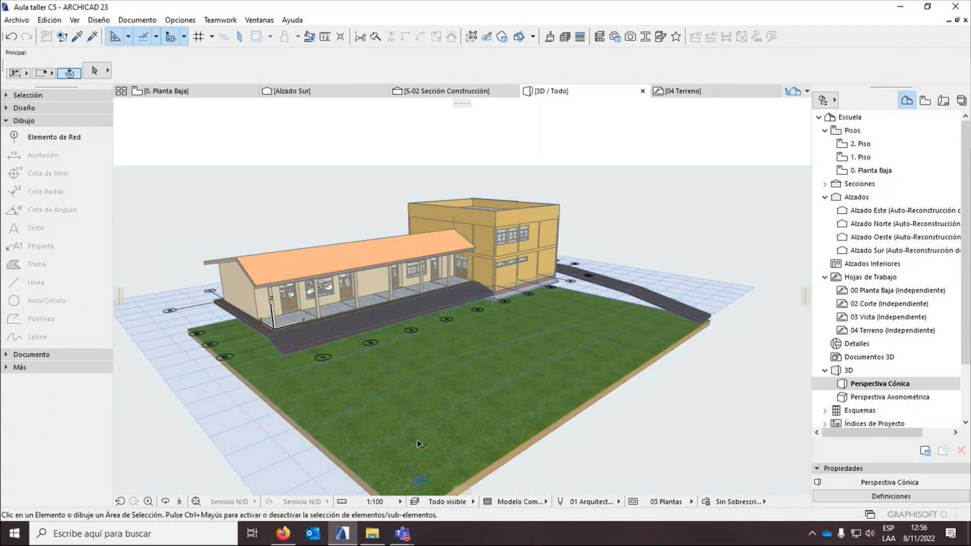
click(419, 442)
click(419, 446)
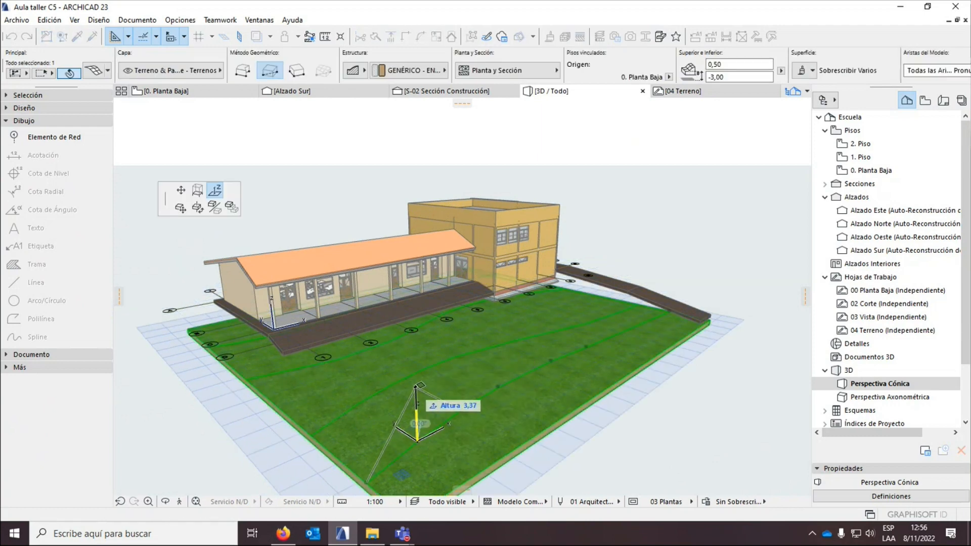
scroll(416, 393, down, 2)
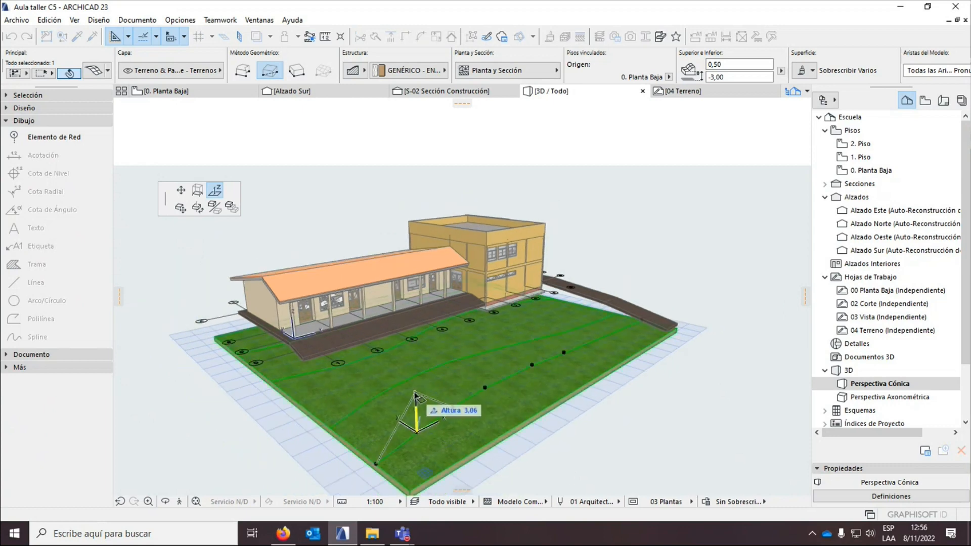
key(Escape)
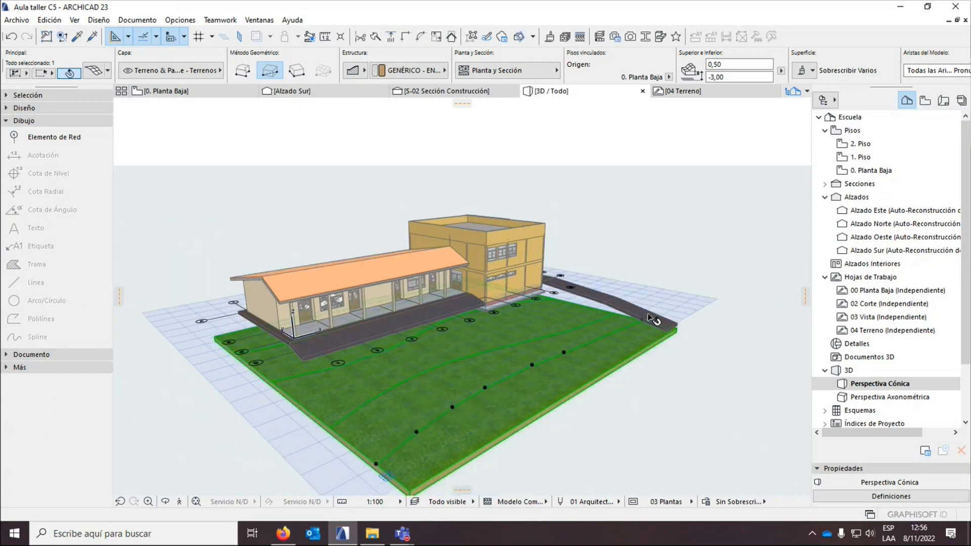
key(Escape)
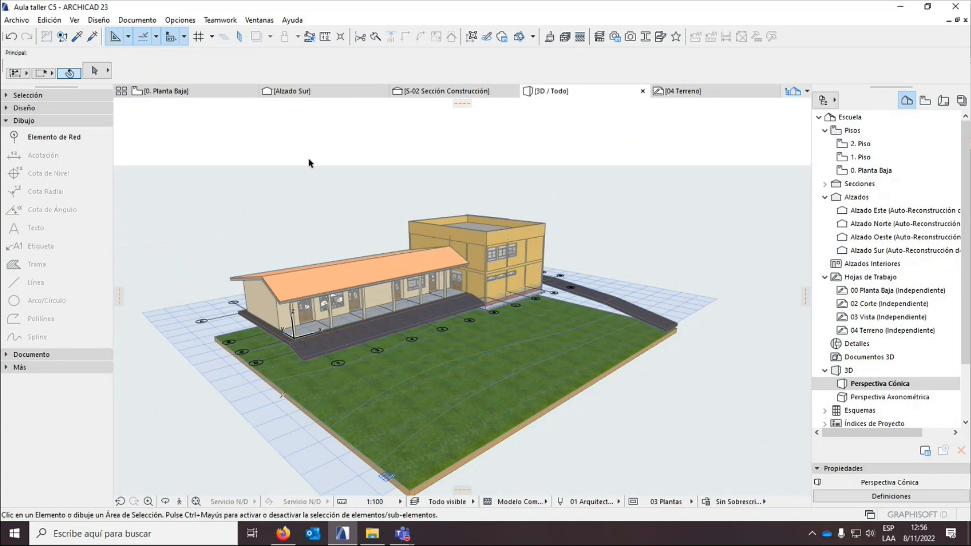
In the ground-floor plan, set the mesh node height of the southernmost contour to 0,50, applied to all its nodes.
mouse_move(232, 93)
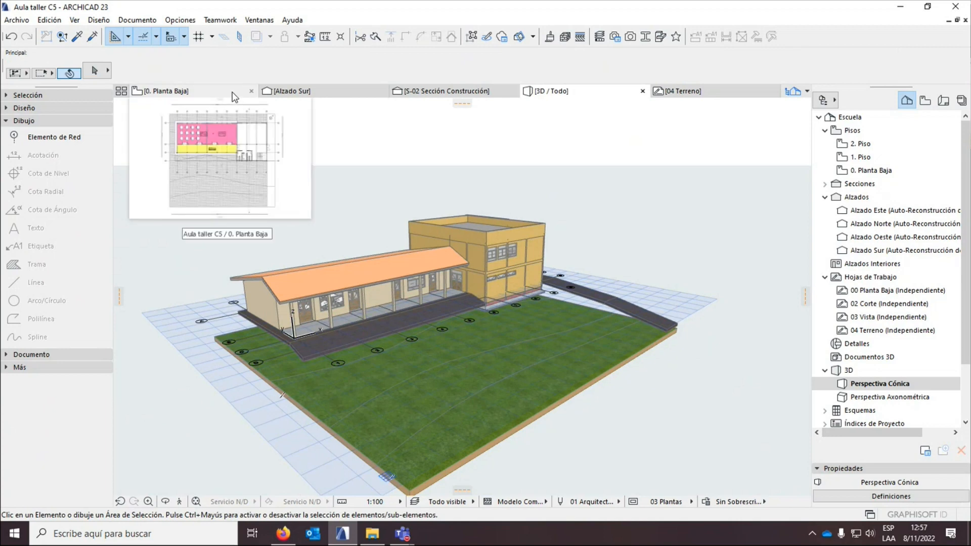
click(232, 93)
click(394, 421)
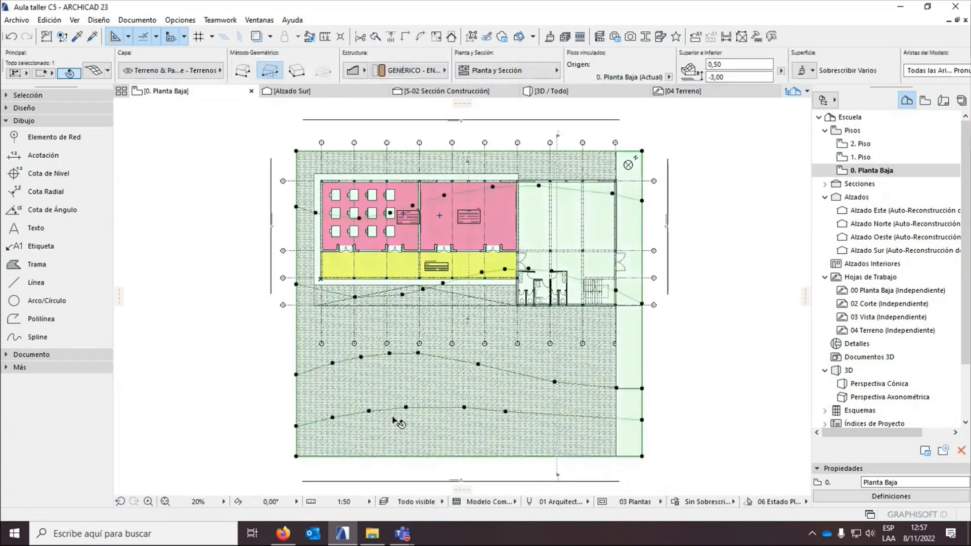
key(Escape)
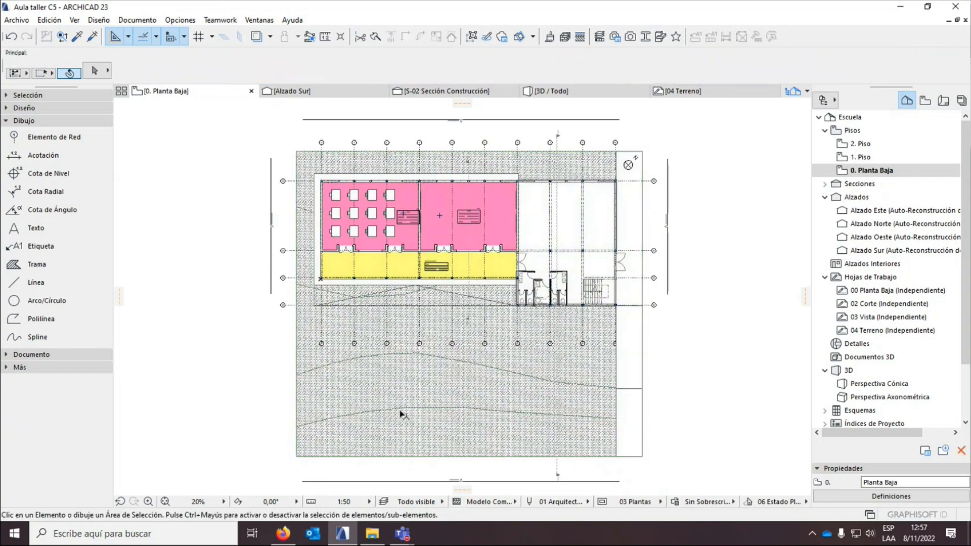
click(399, 408)
click(407, 408)
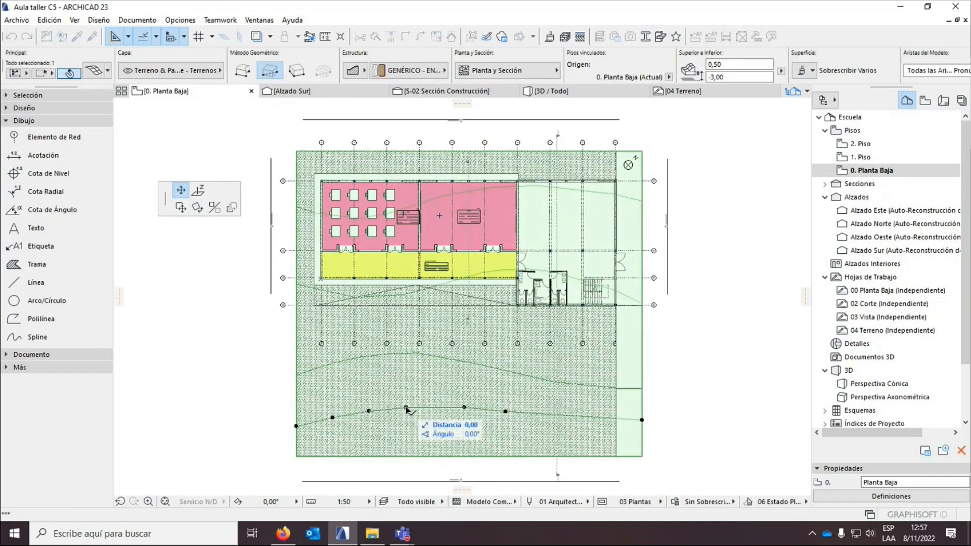
click(200, 192)
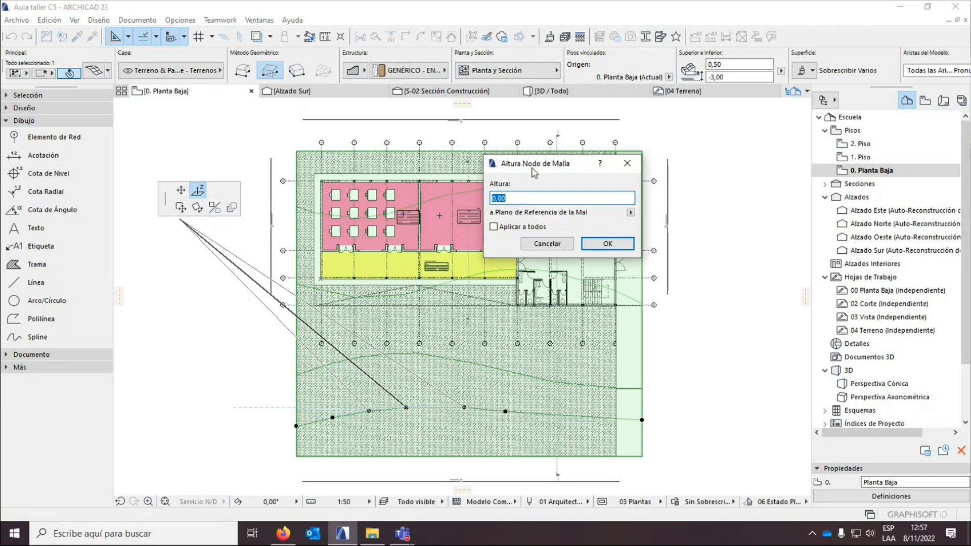
drag(531, 169, 508, 183)
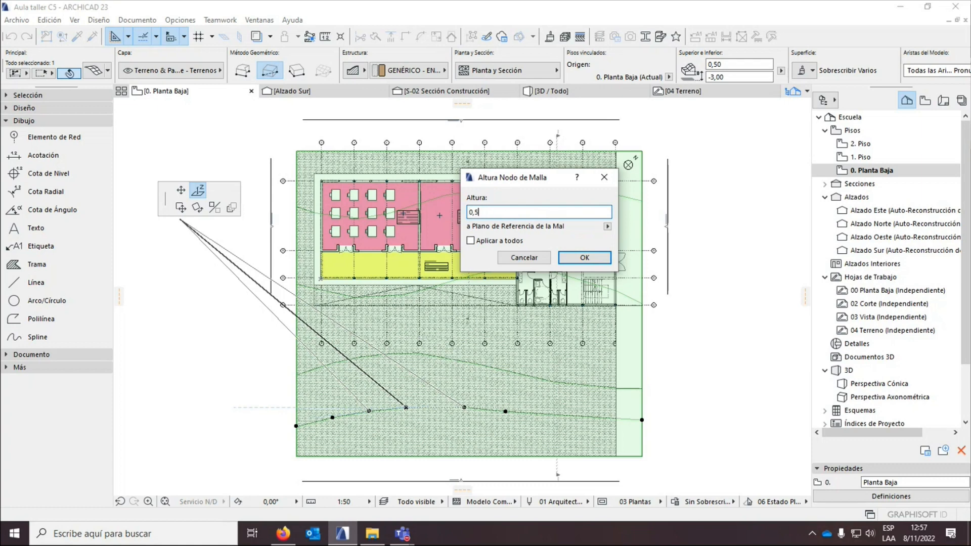
click(471, 242)
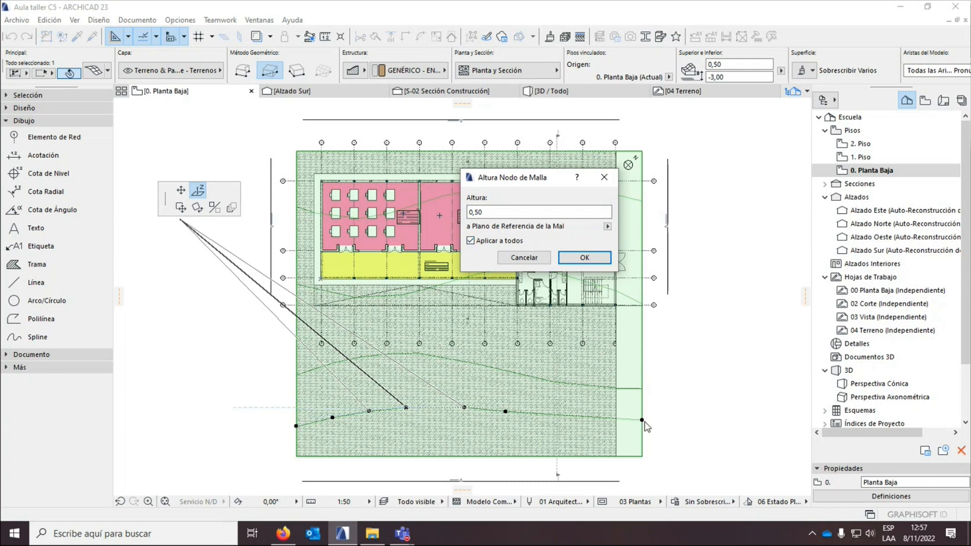
click(585, 258)
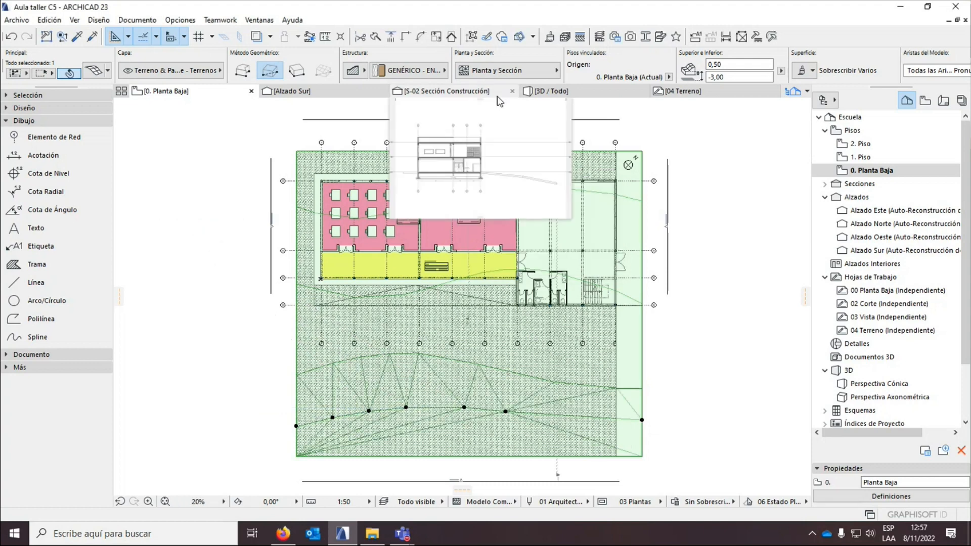
Check the terrain's shape in 3D and read the contour levels on the 04 Terreno worksheet.
click(554, 96)
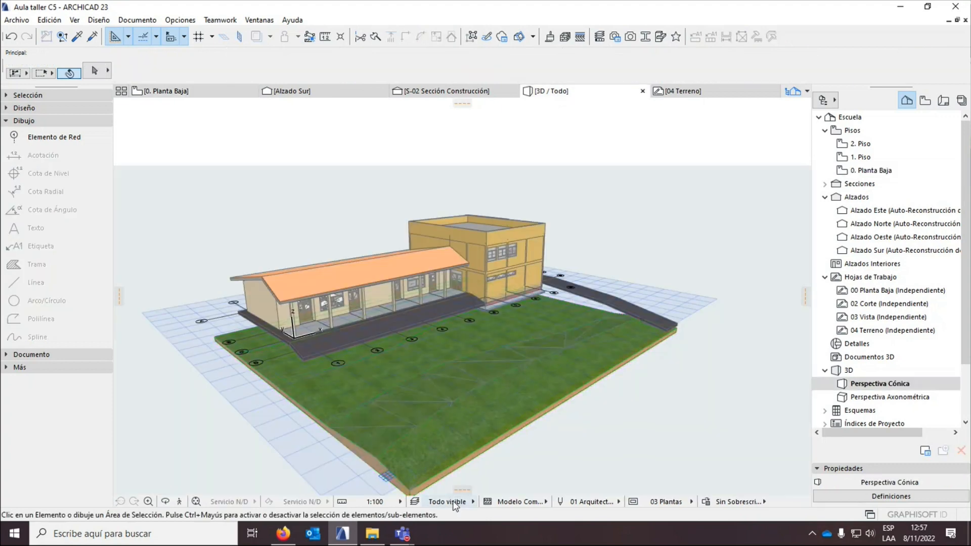
scroll(506, 397, up, 1)
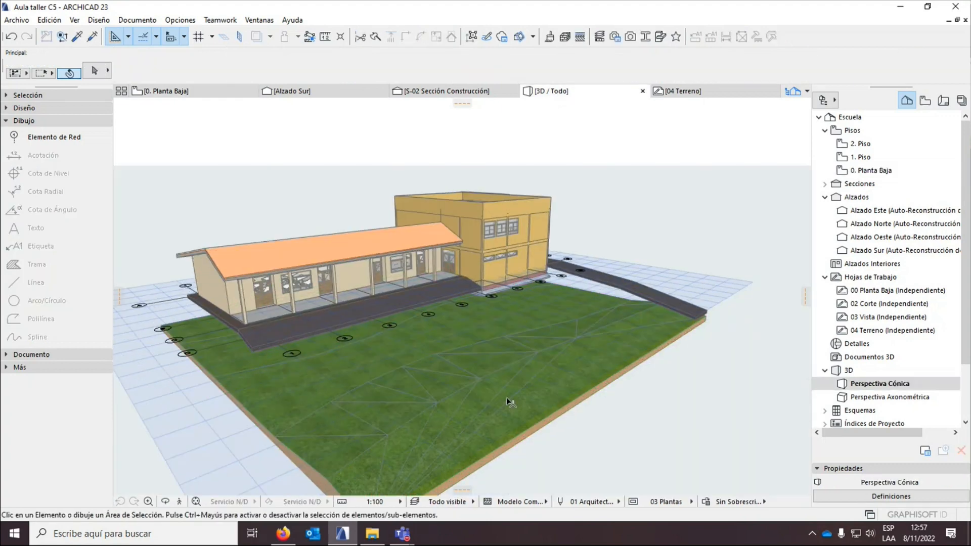
click(177, 94)
click(669, 93)
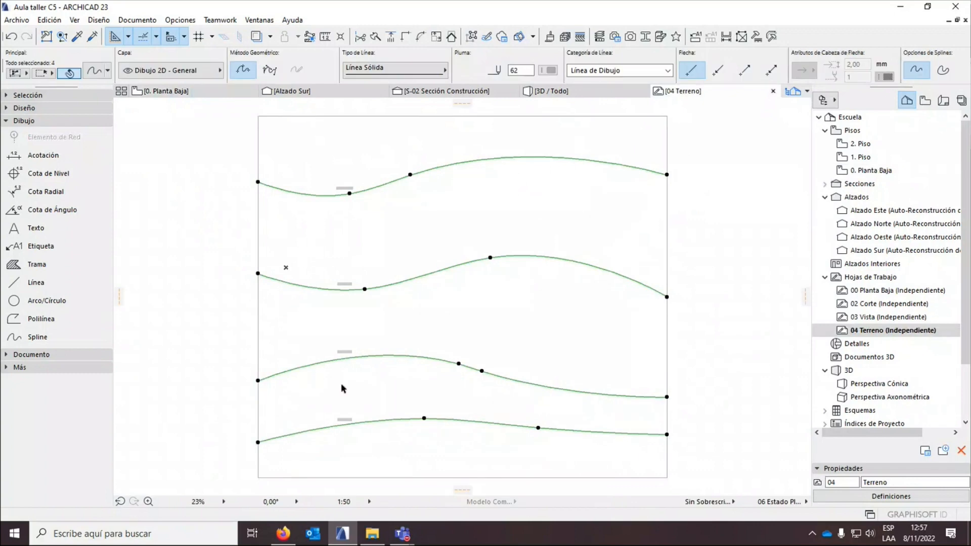
scroll(342, 384, up, 3)
scroll(345, 394, down, 1)
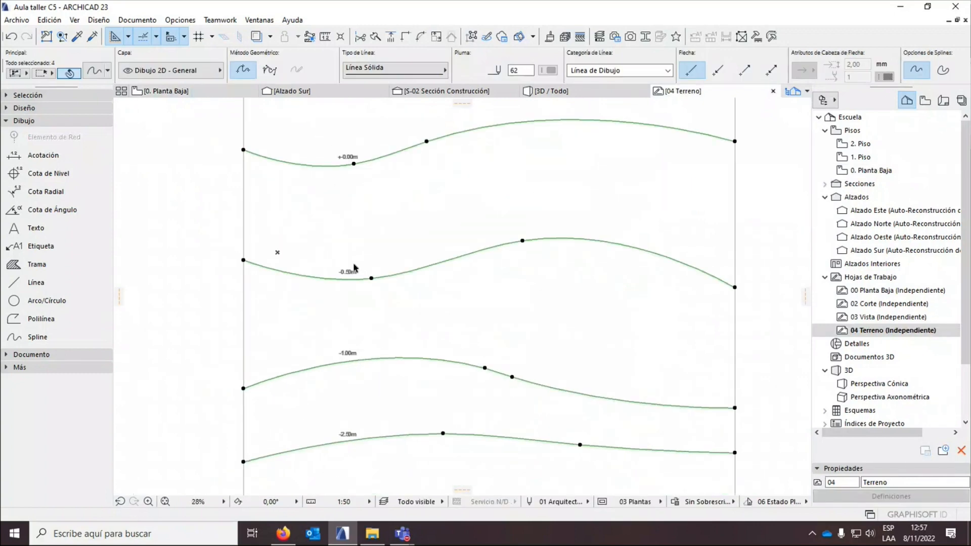
In the ground-floor plan, set the second contour from the south to a height of 2, applied to all its nodes.
click(164, 91)
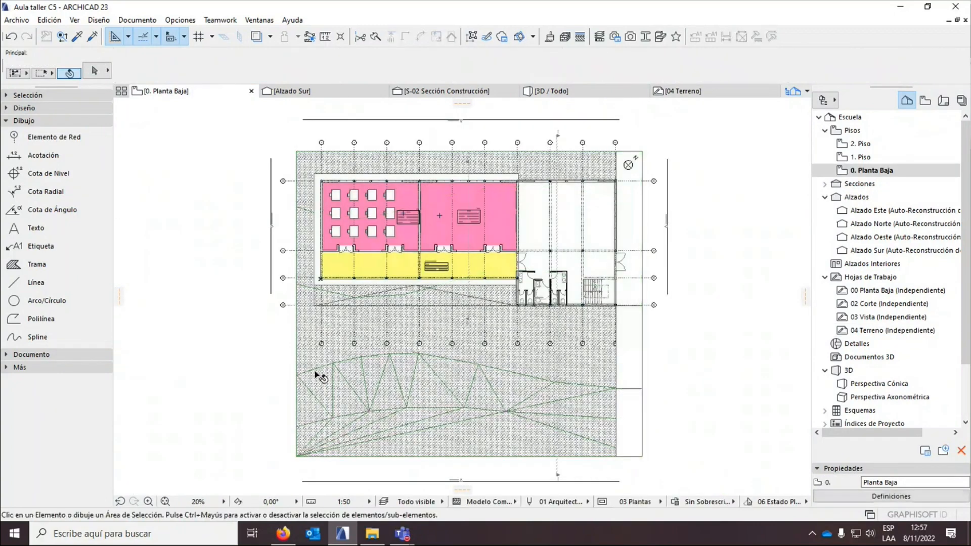
click(333, 363)
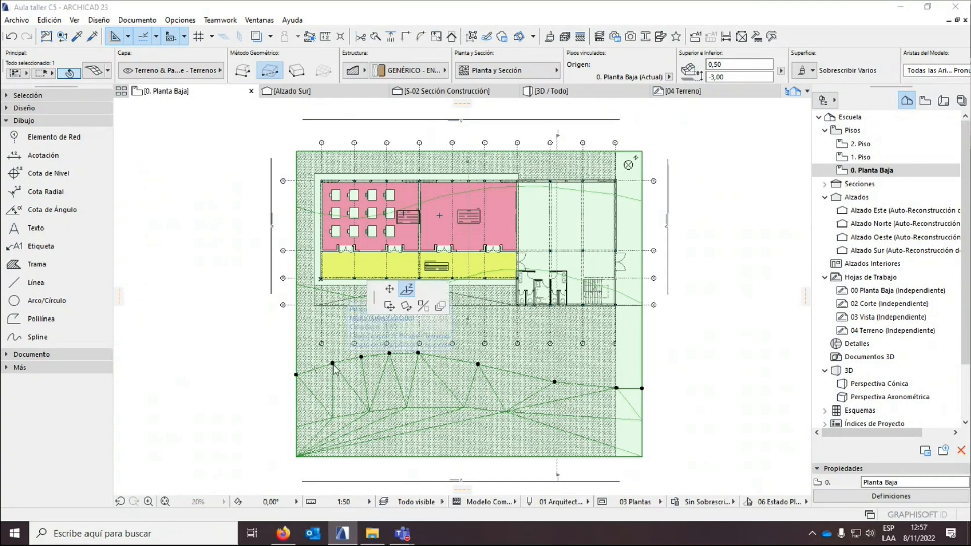
click(406, 288)
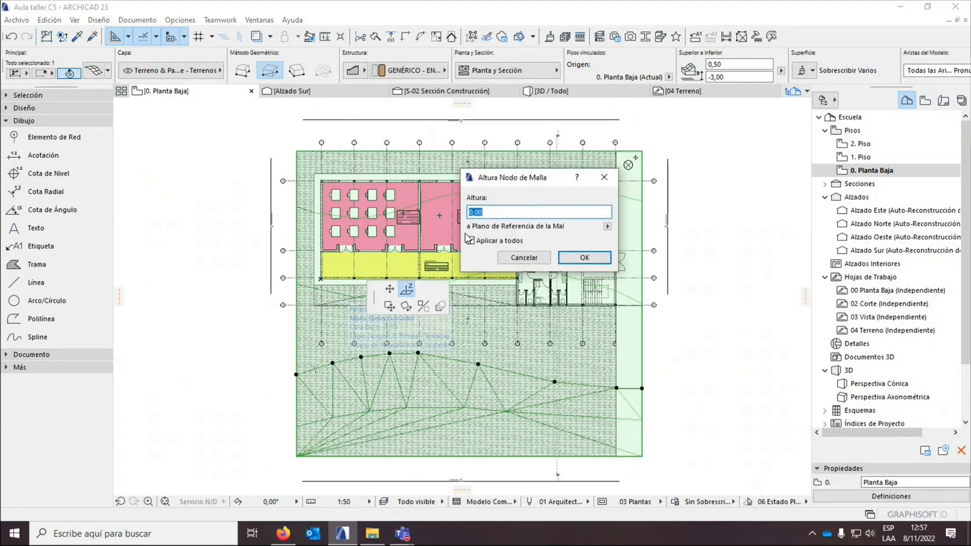
click(469, 240)
text(2)
key(Return)
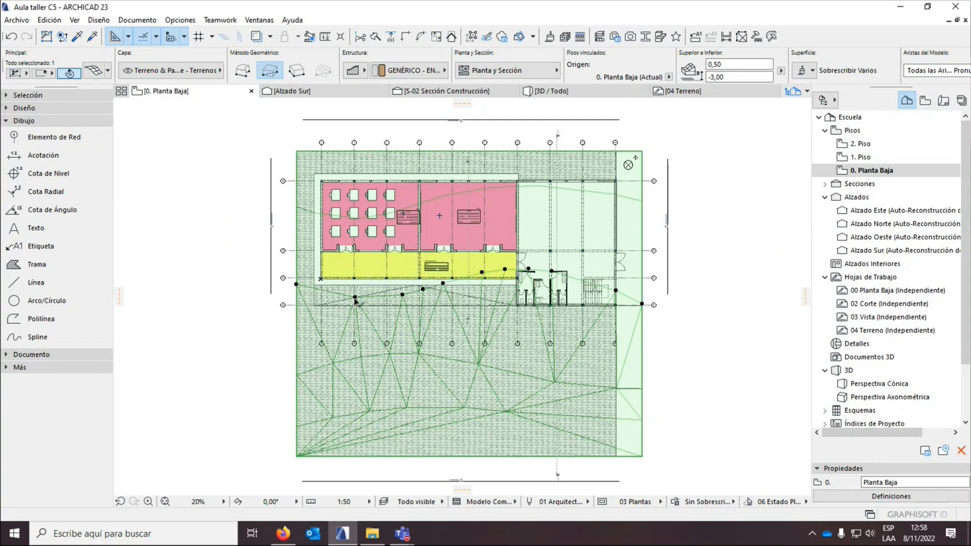
Set the contour just south of the classrooms to height 2,5 and set the height of the northernmost contour, each applied to all nodes.
click(355, 297)
text(2,5)
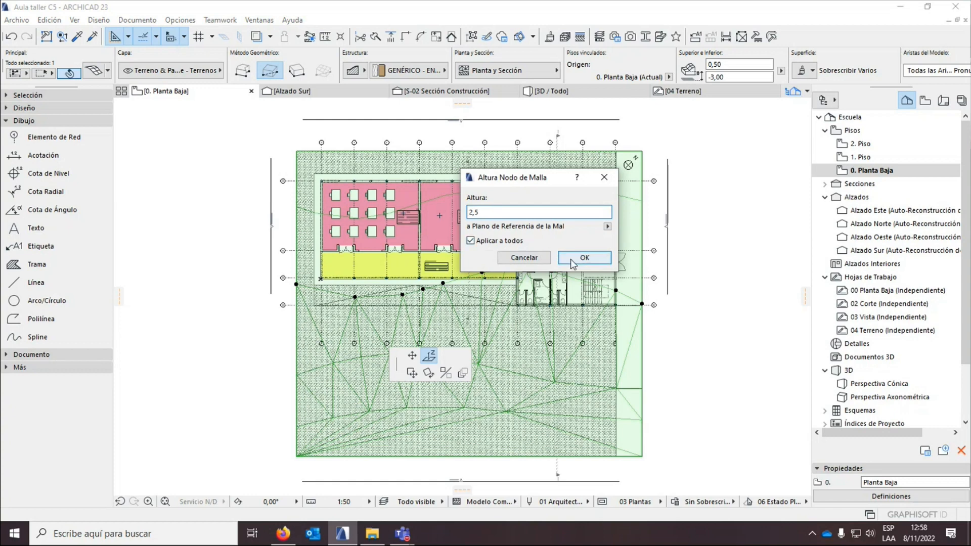
click(571, 259)
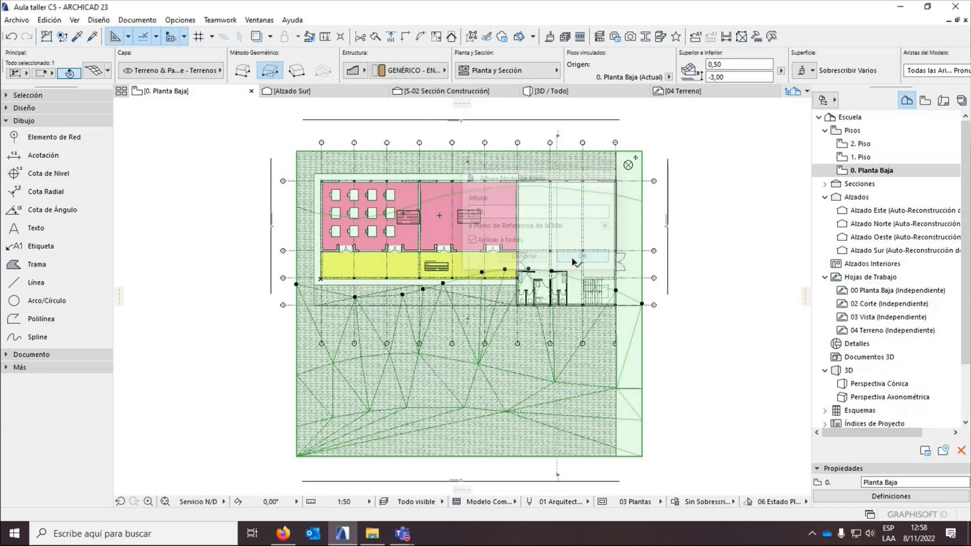
click(316, 214)
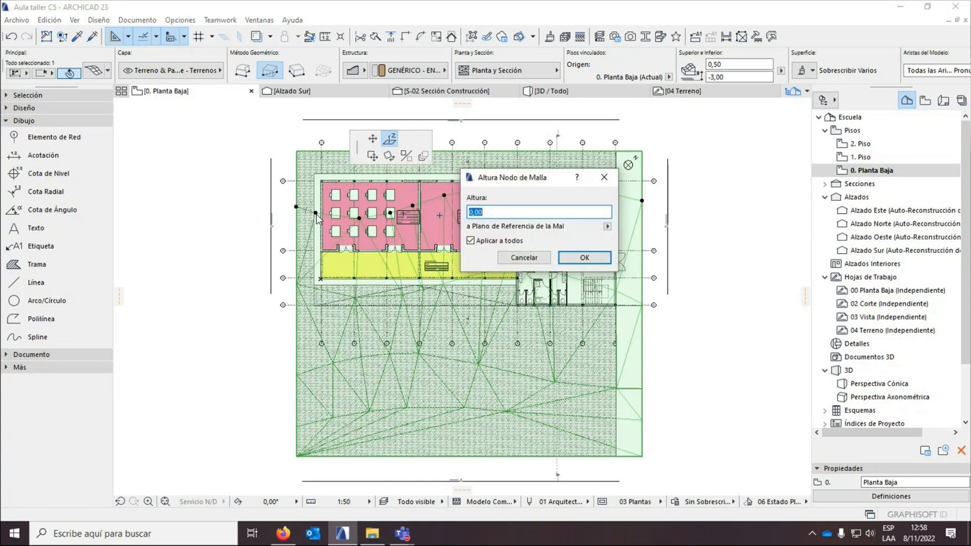
click(570, 258)
In the 3D view, raise the terrain mesh's corner node behind the gabled classroom block.
click(551, 91)
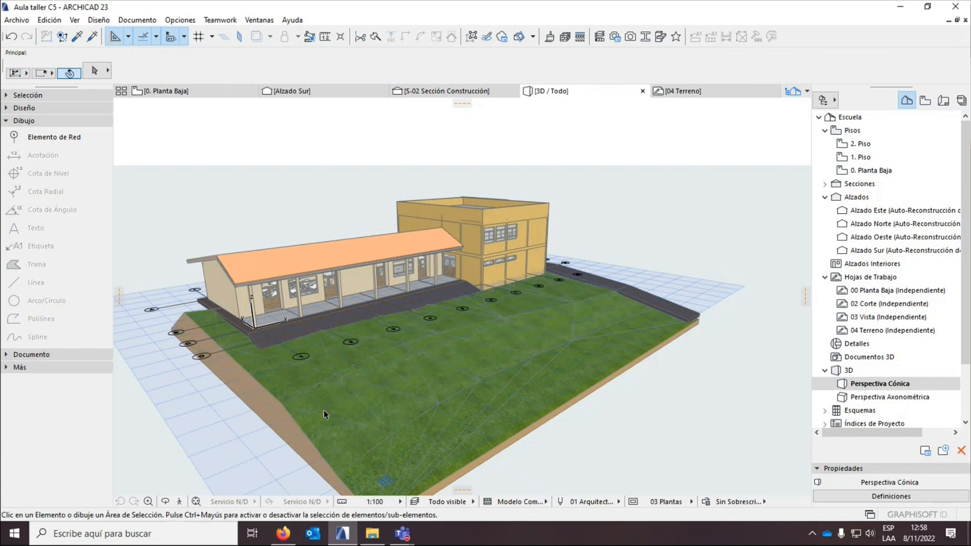
click(166, 501)
drag(230, 374, 364, 462)
key(Escape)
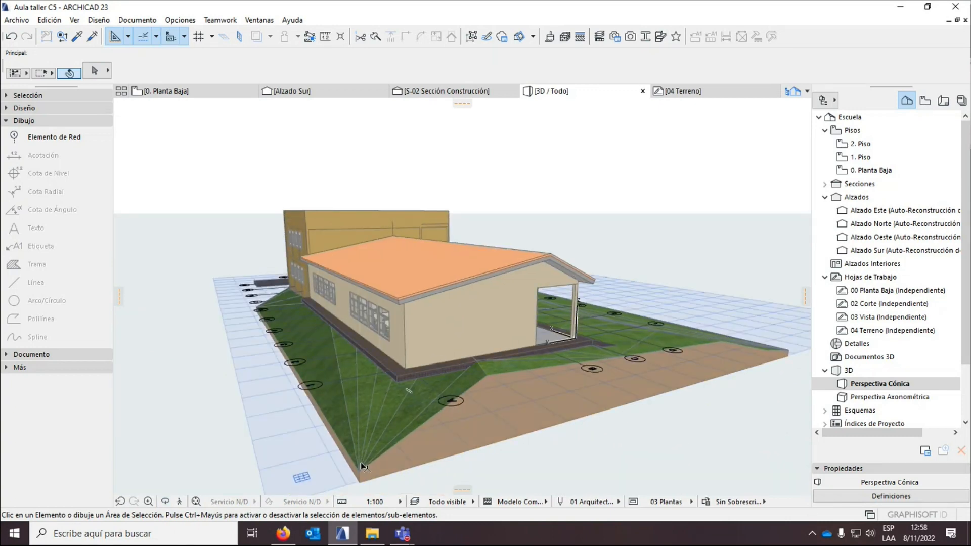
click(360, 462)
click(359, 478)
click(516, 396)
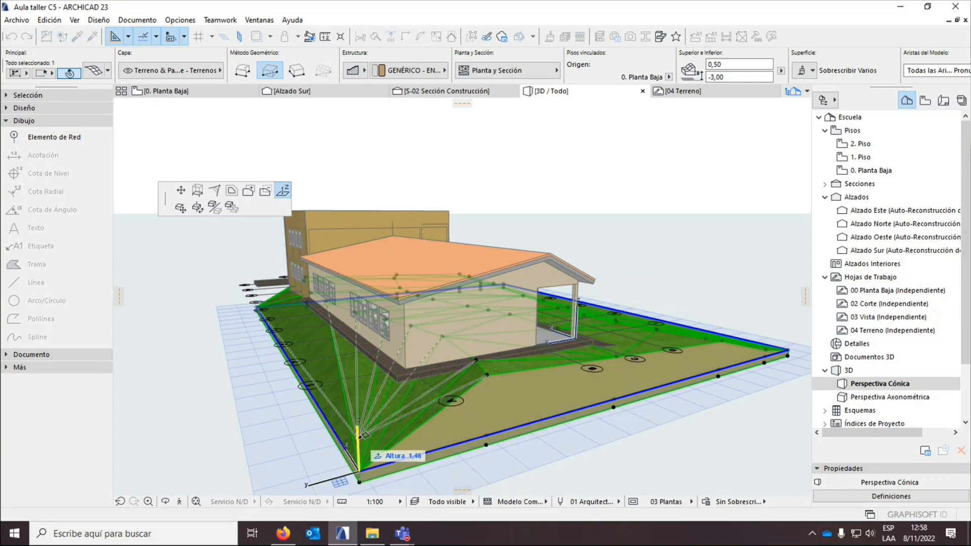
click(356, 403)
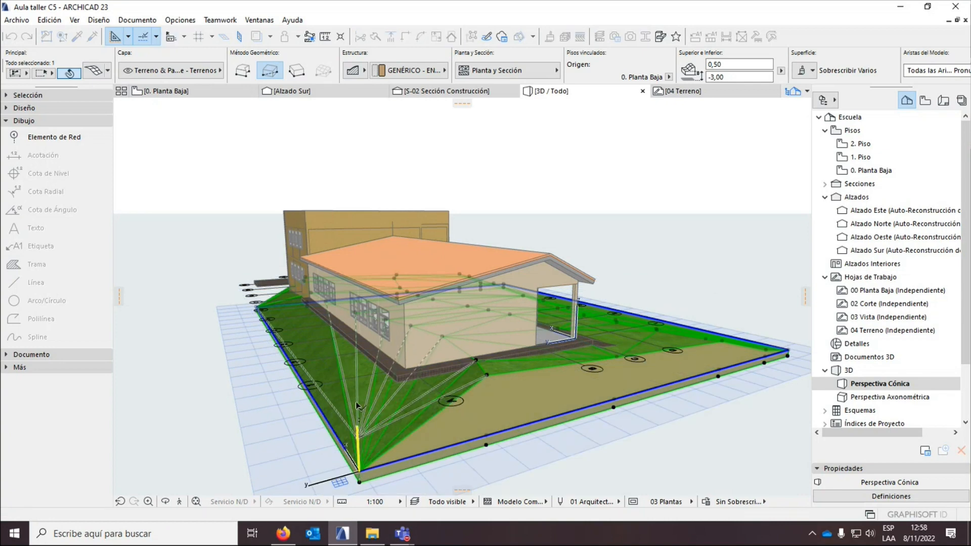
Elevate the terrain mesh's far rear corner node, behind the two-storey block, with a height of 3.
click(257, 310)
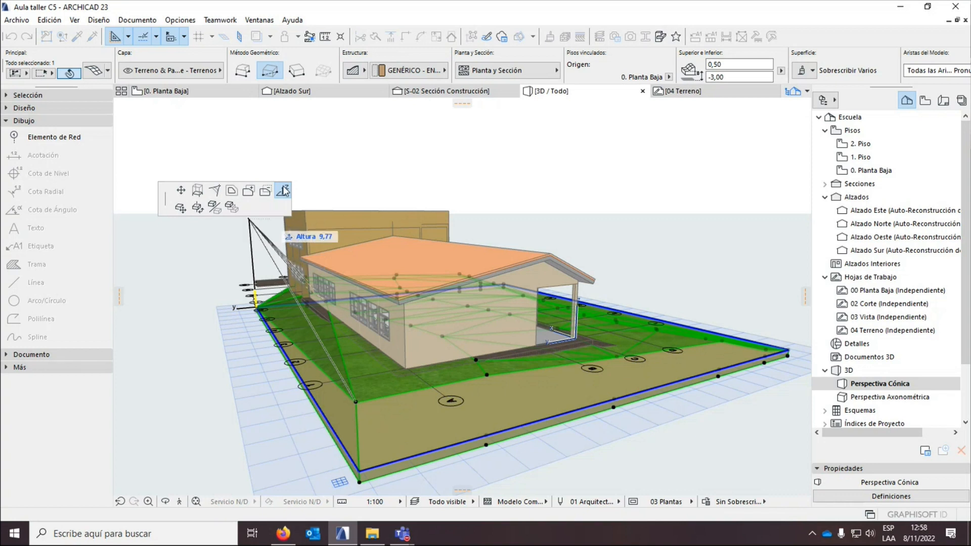
click(179, 192)
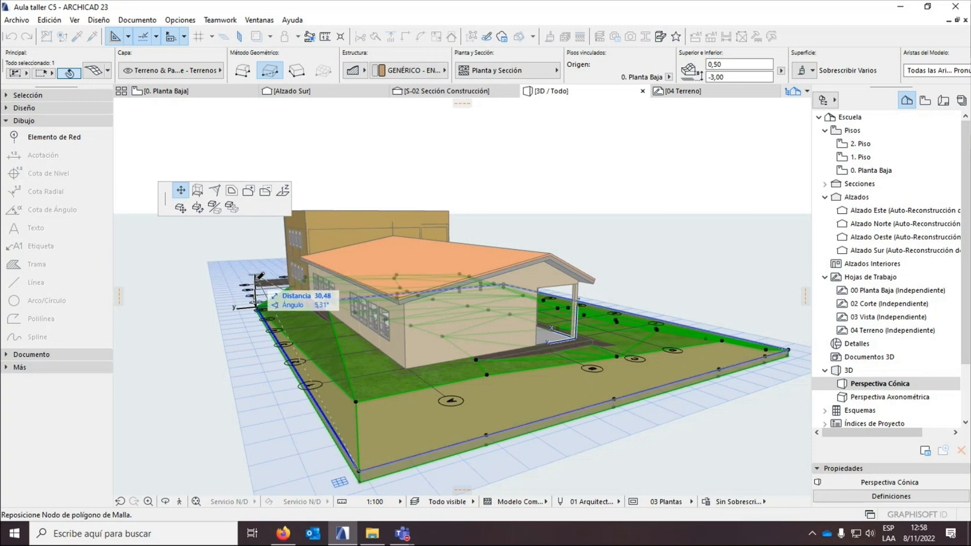
scroll(225, 272, up, 5)
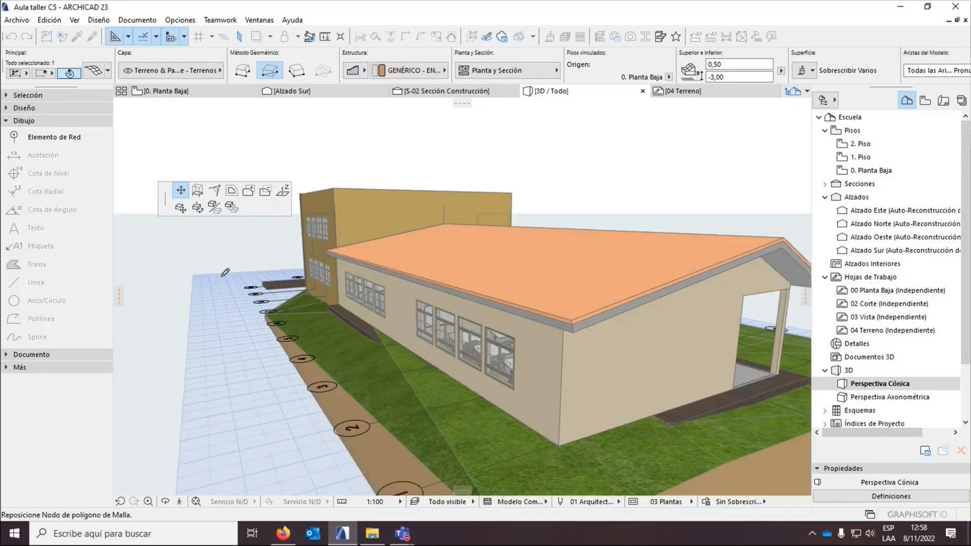
scroll(225, 272, up, 5)
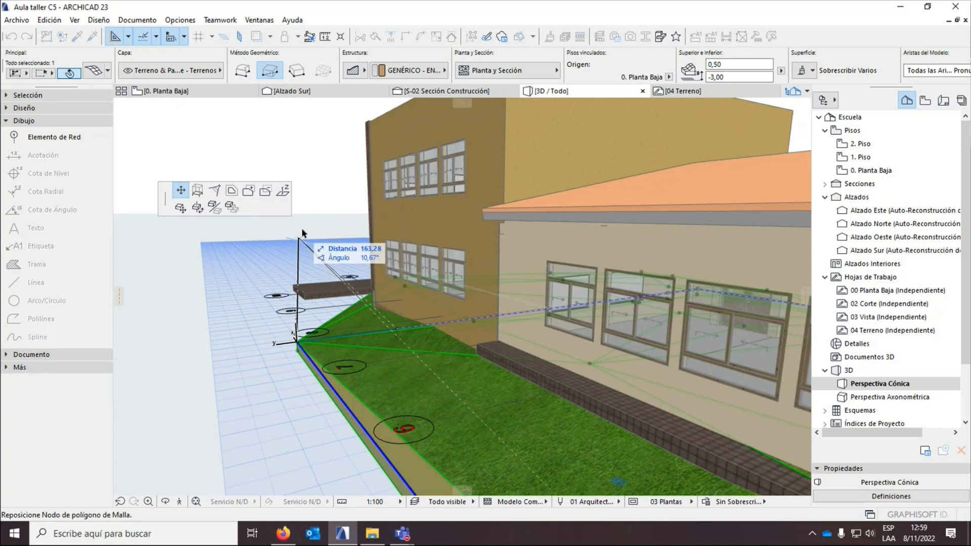
click(284, 191)
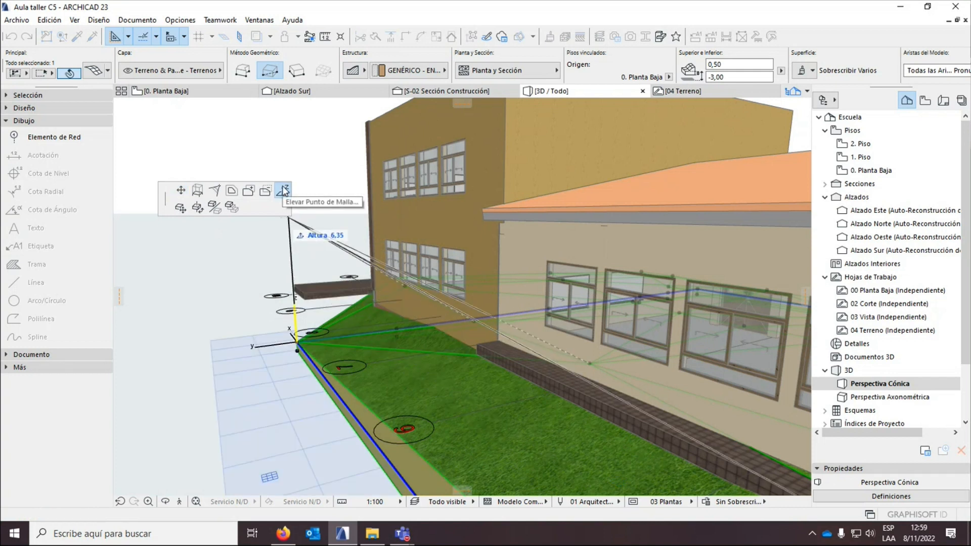
text(3)
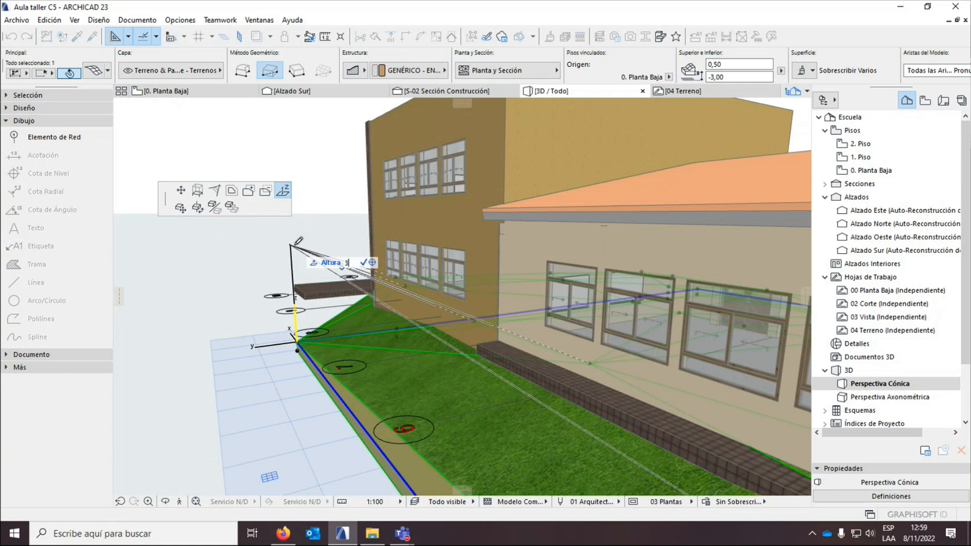
key(Return)
scroll(268, 289, down, 6)
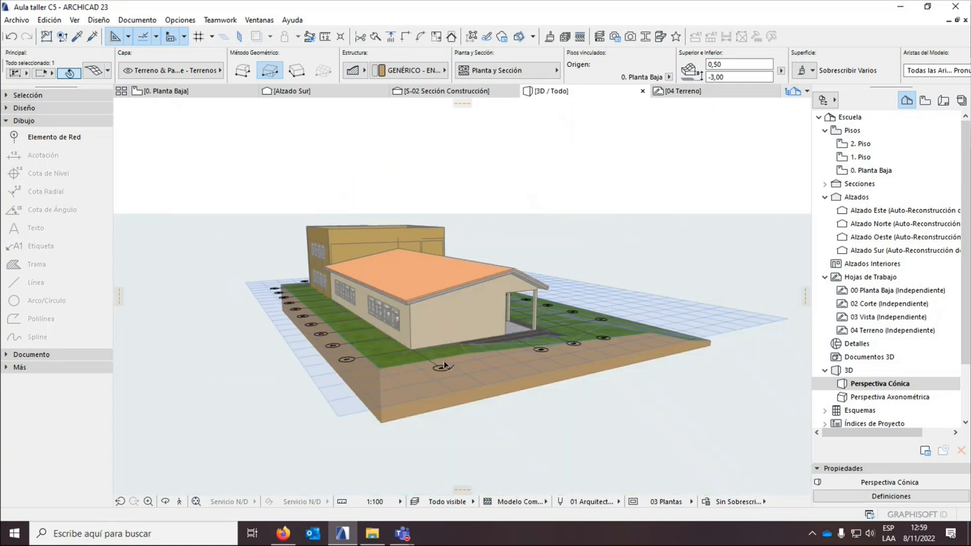
key(Escape)
Examine in 3D how the terrain meets the gabled classroom block's end wall, paved walkway and roof.
scroll(379, 389, up, 6)
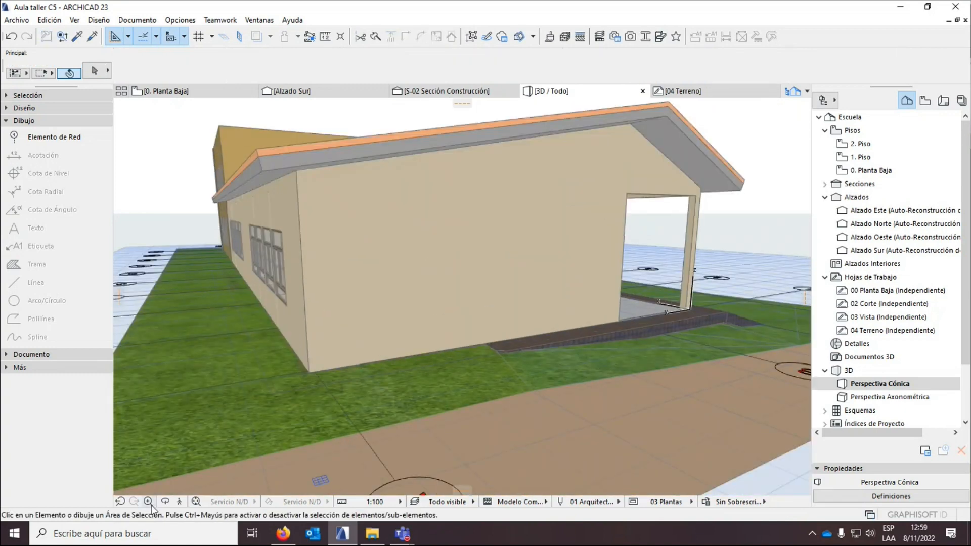
scroll(467, 371, up, 5)
shift+middle_drag(466, 372, 354, 401)
shift+middle_drag(380, 362, 331, 329)
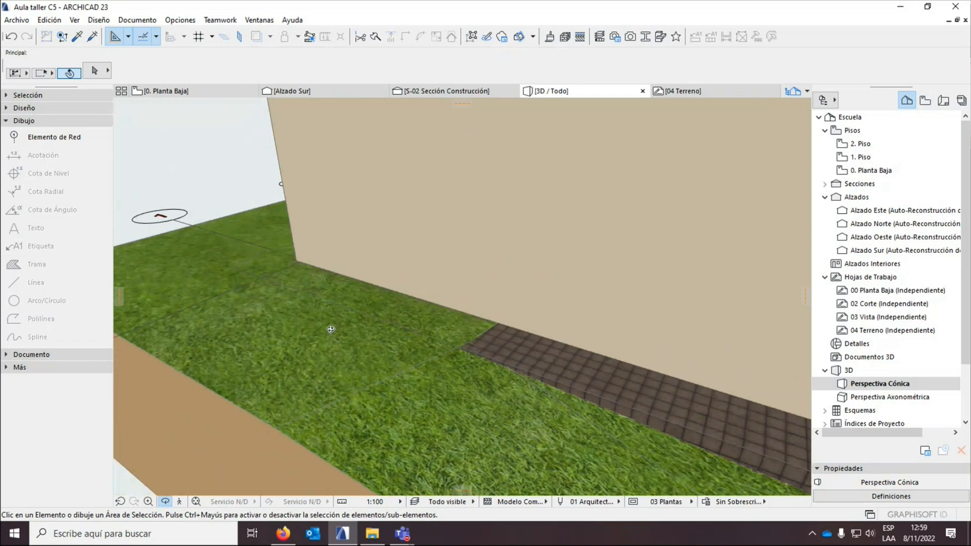
scroll(331, 330, down, 5)
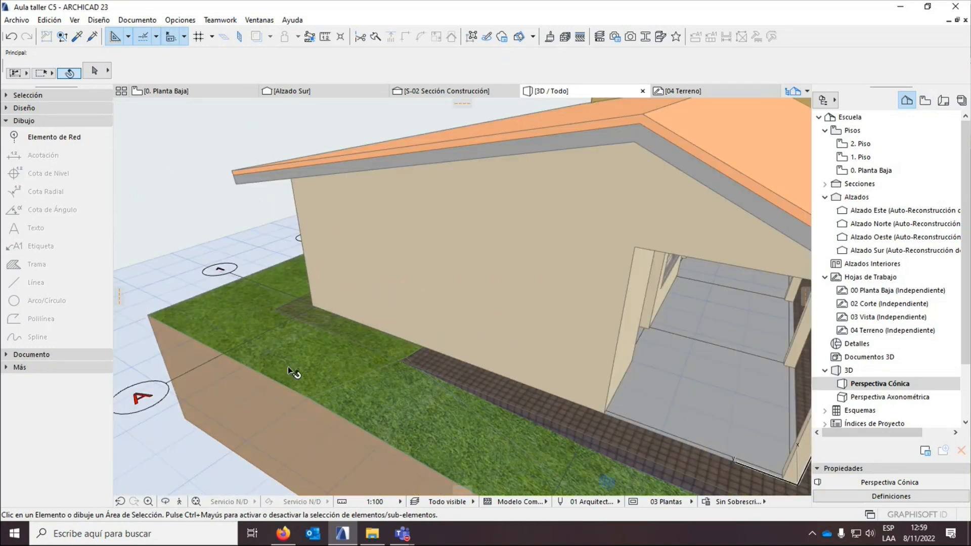
scroll(330, 332, up, 3)
scroll(329, 332, down, 5)
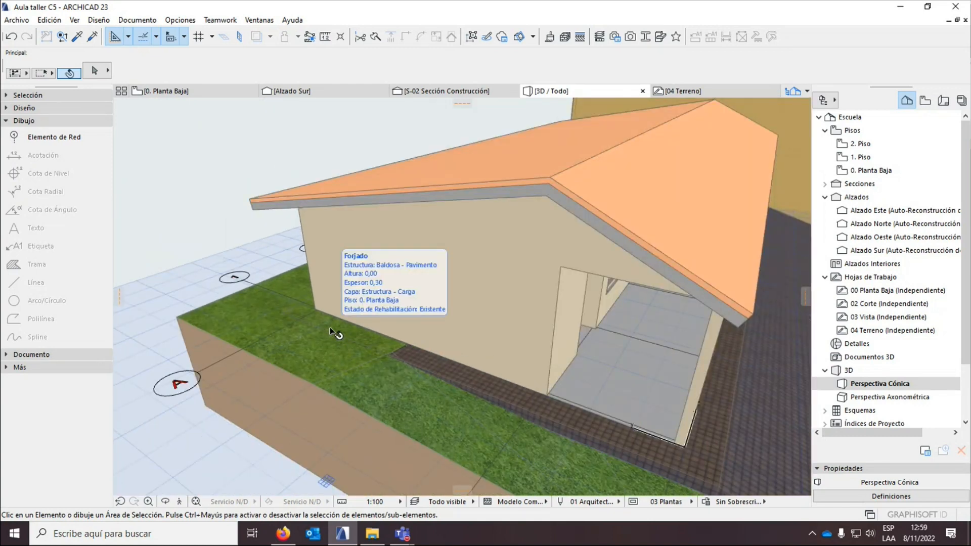
scroll(333, 344, up, 3)
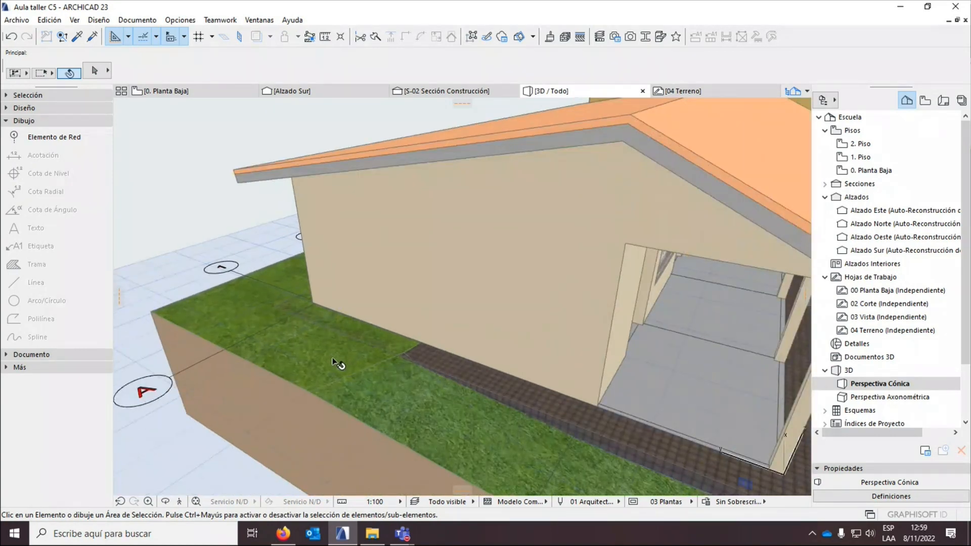
scroll(324, 360, down, 3)
scroll(316, 366, down, 3)
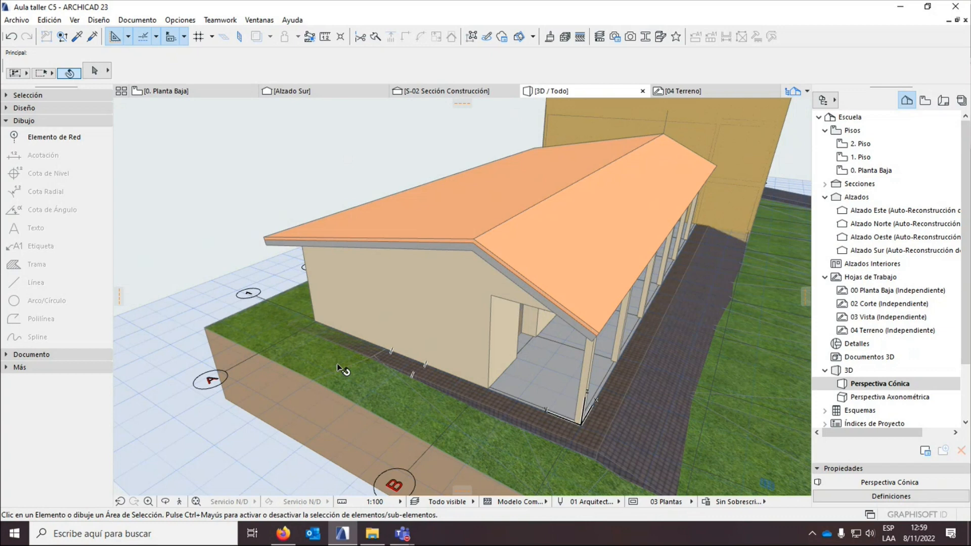
scroll(334, 367, down, 3)
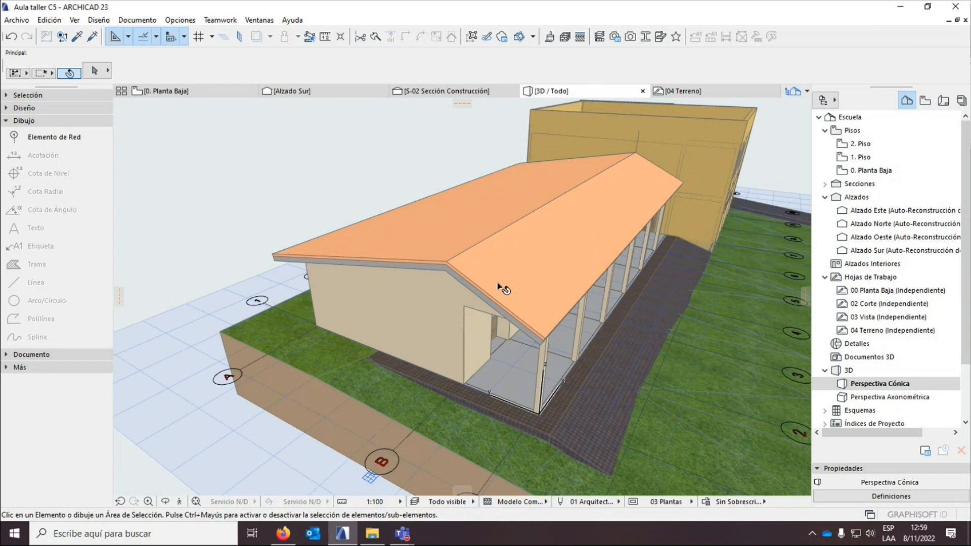
click(388, 278)
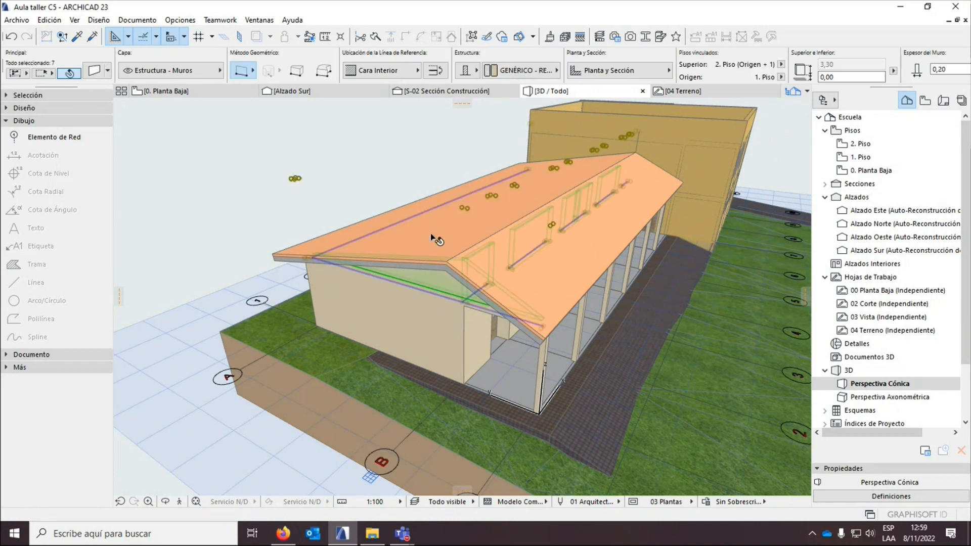
click(301, 250)
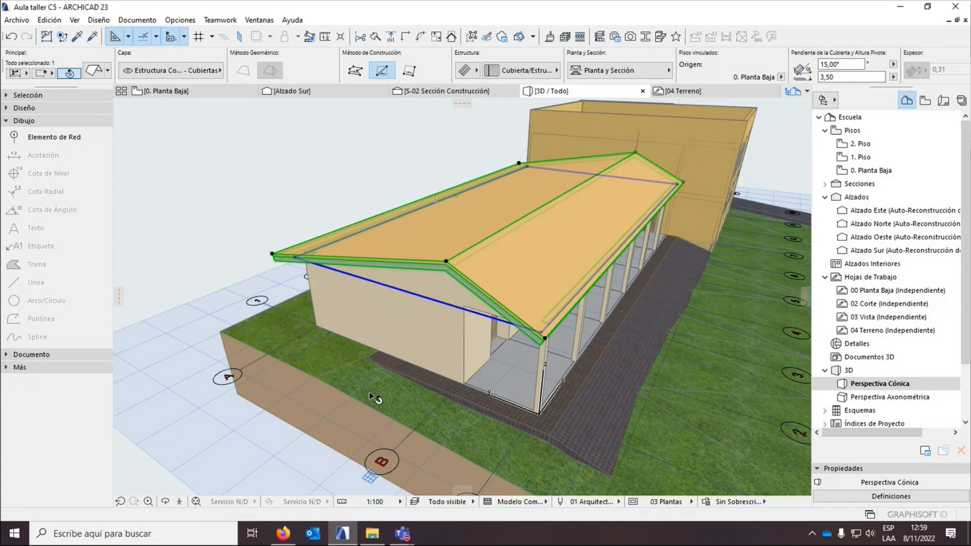
key(Escape)
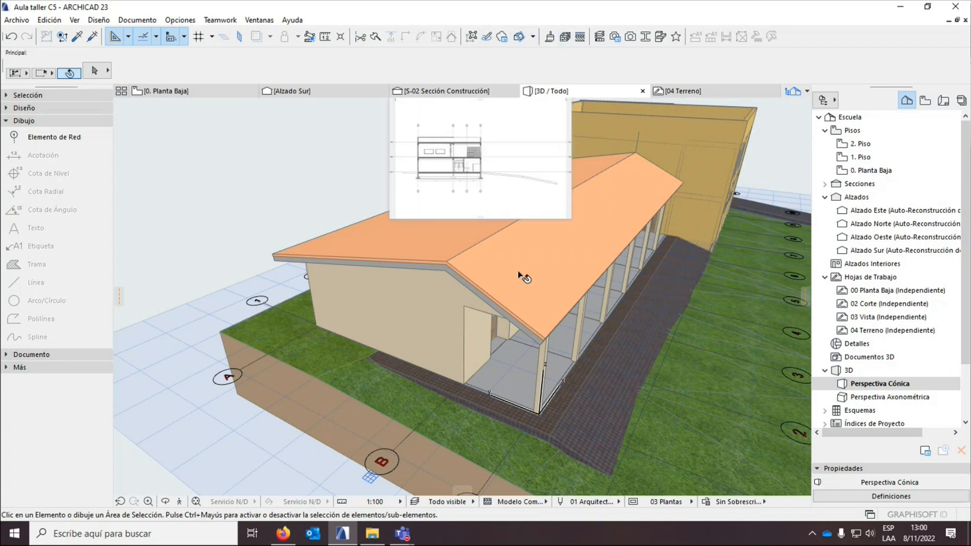
Show the 3D cutting planes and lower the horizontal one to cut away the gabled classroom roof.
click(522, 38)
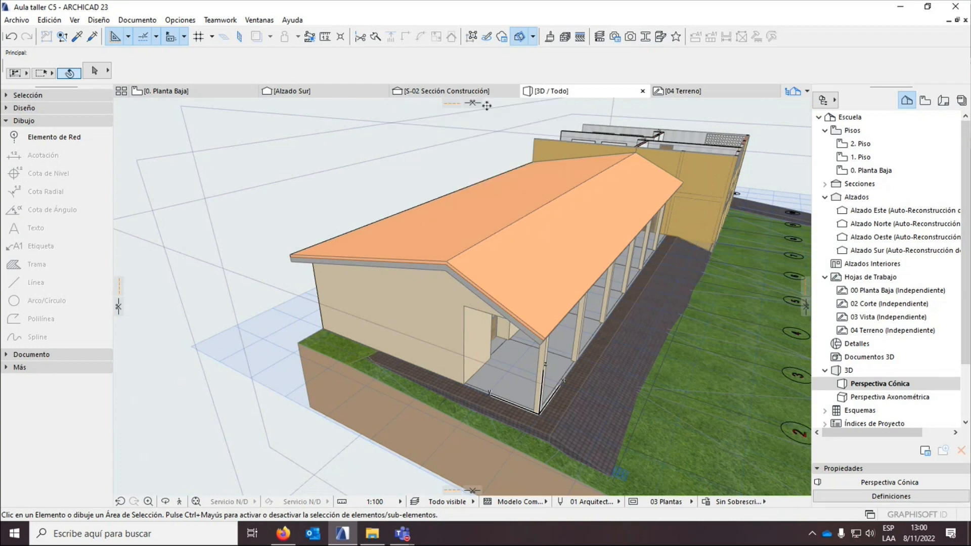
scroll(247, 384, down, 3)
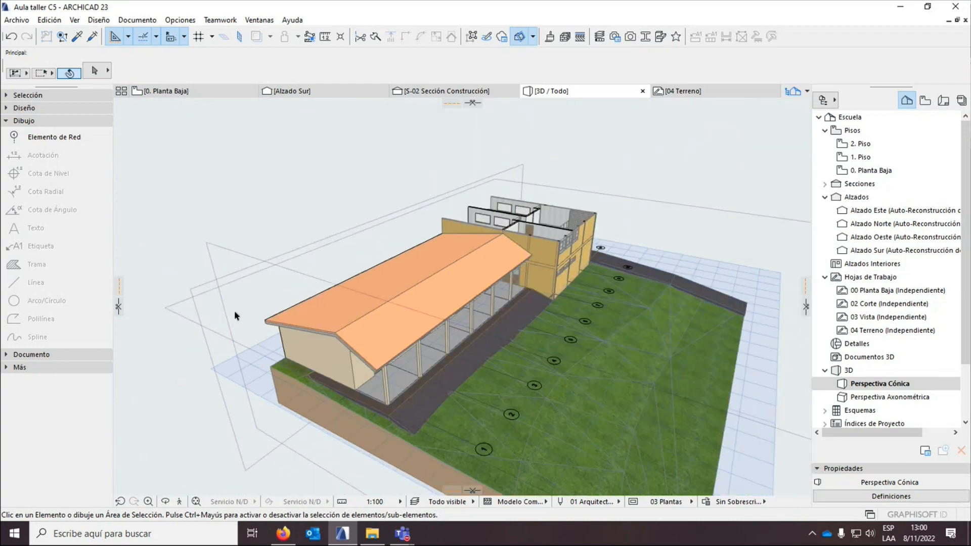
click(180, 307)
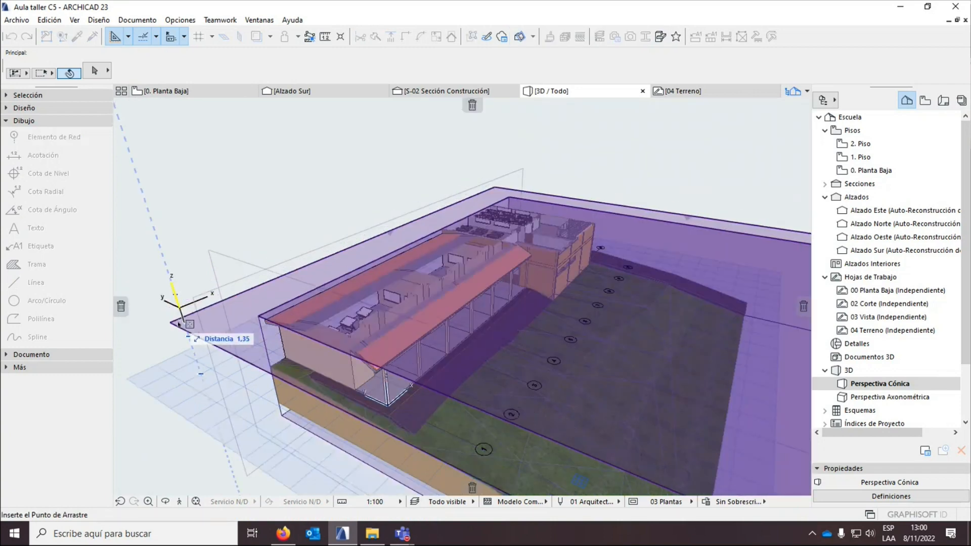
click(178, 334)
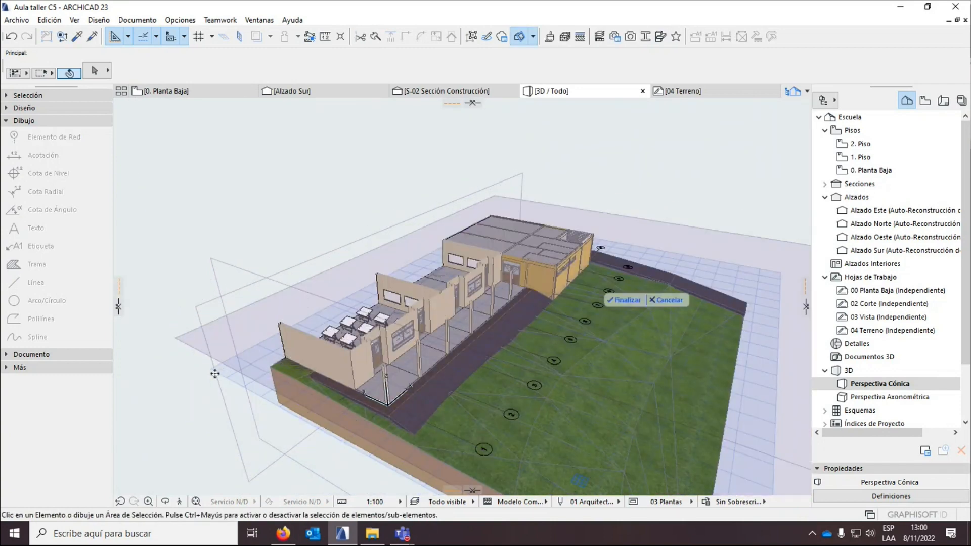
key(Return)
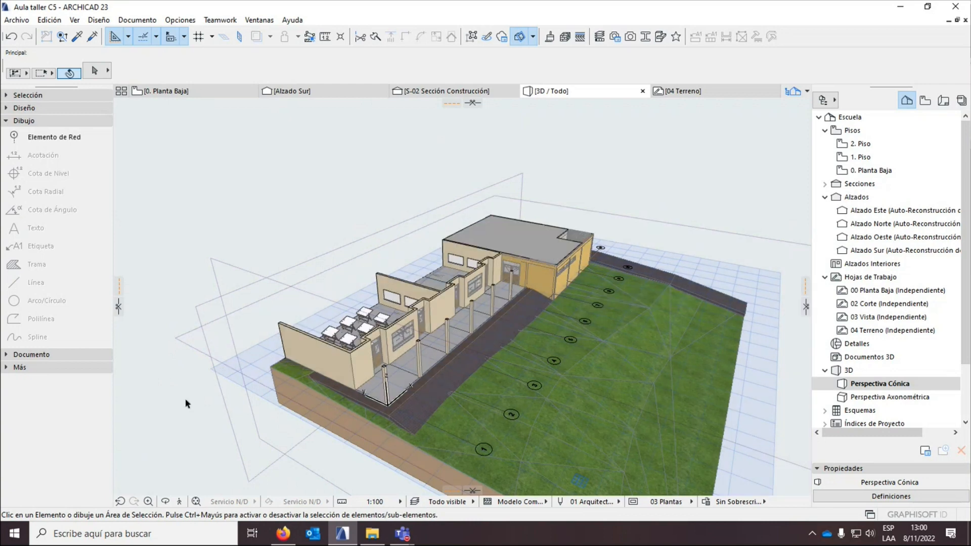
Inspect the cut-open classrooms in 3D, and delete all the cutting planes.
click(165, 501)
drag(169, 456, 376, 415)
scroll(602, 359, up, 5)
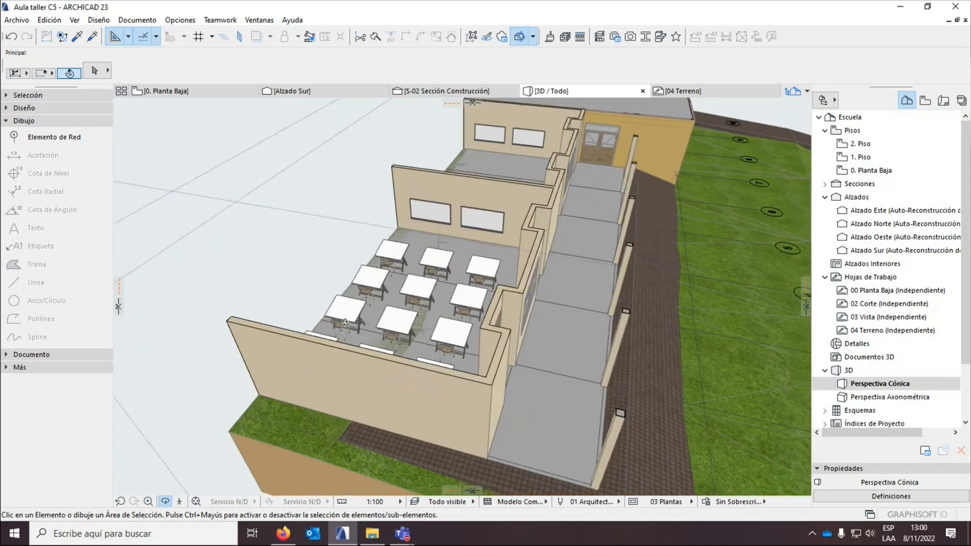
scroll(394, 328, down, 3)
drag(394, 327, 461, 295)
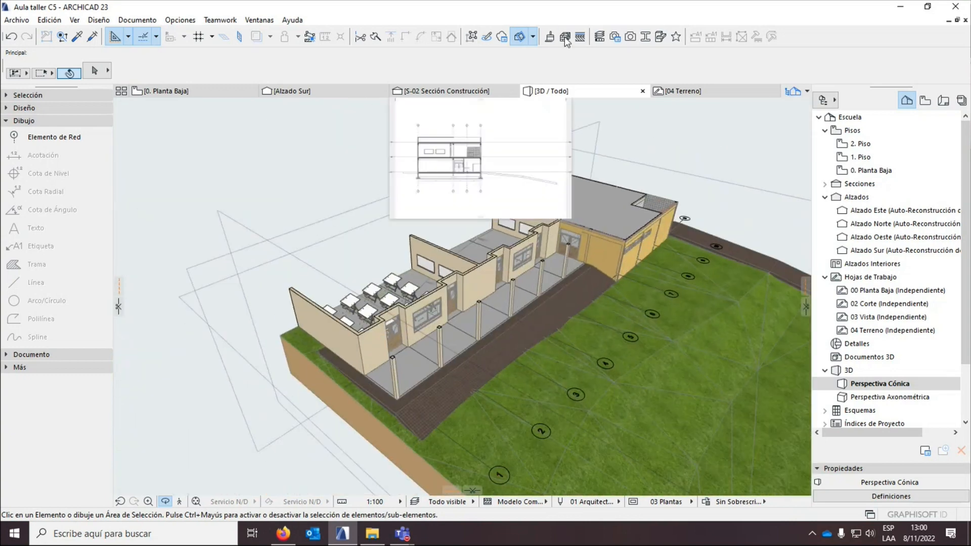
click(533, 37)
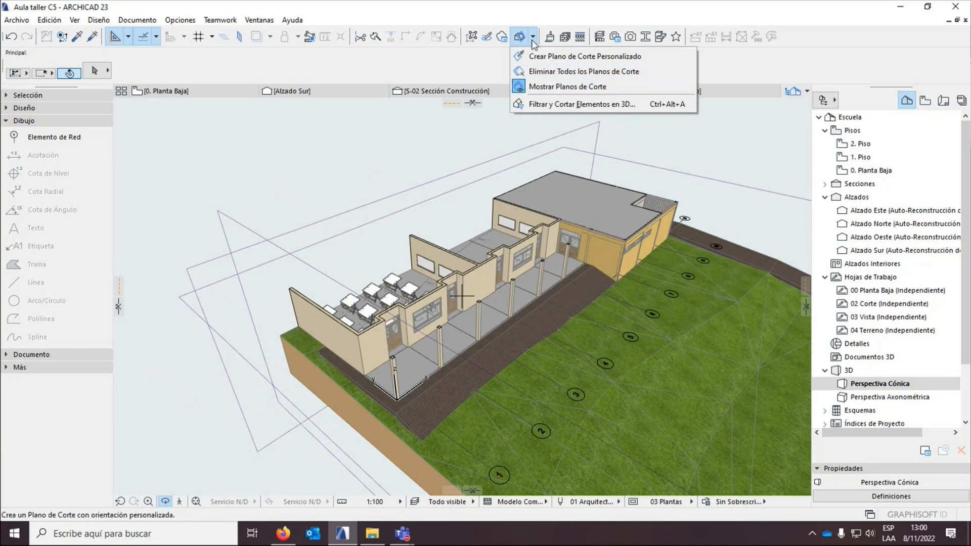
click(538, 71)
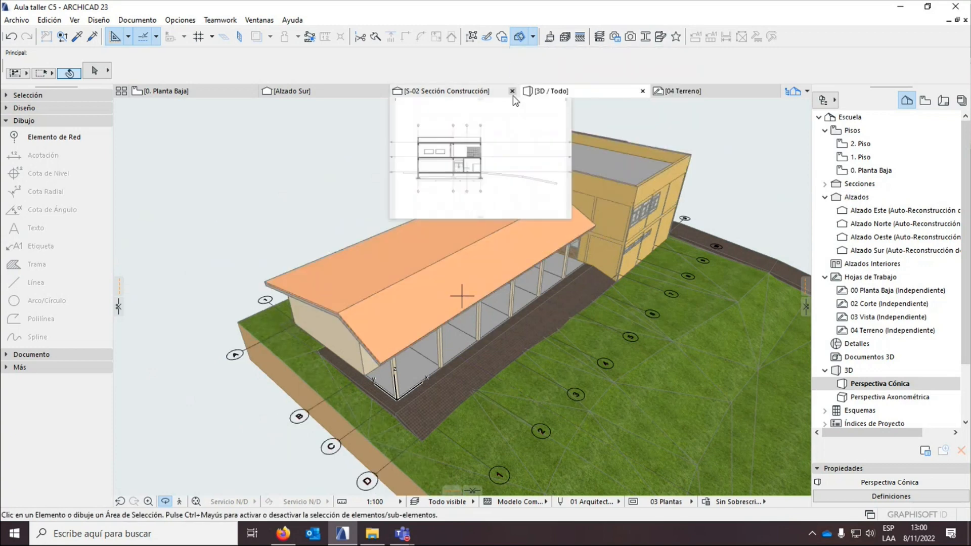
Try to create a custom cutting plane on the flat roof of the two-storey block.
click(535, 37)
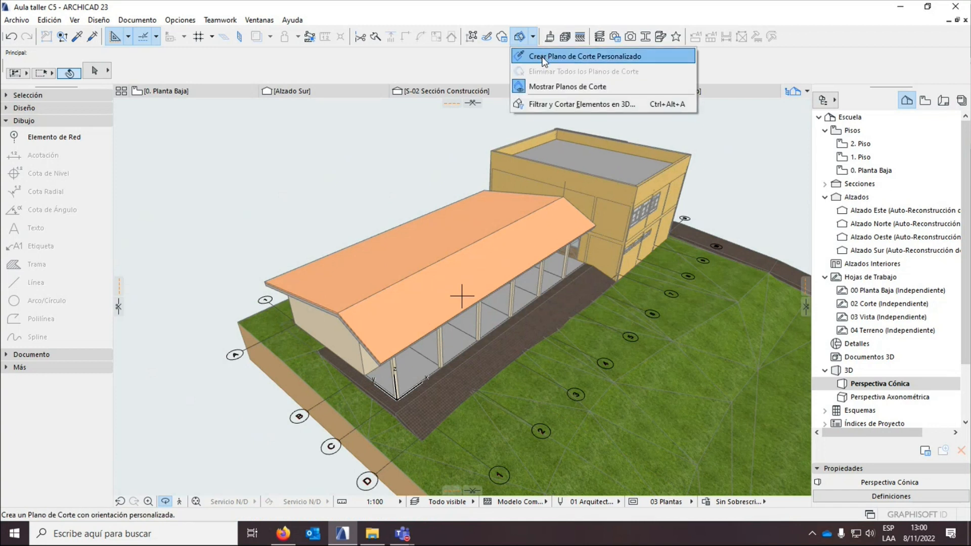
click(543, 56)
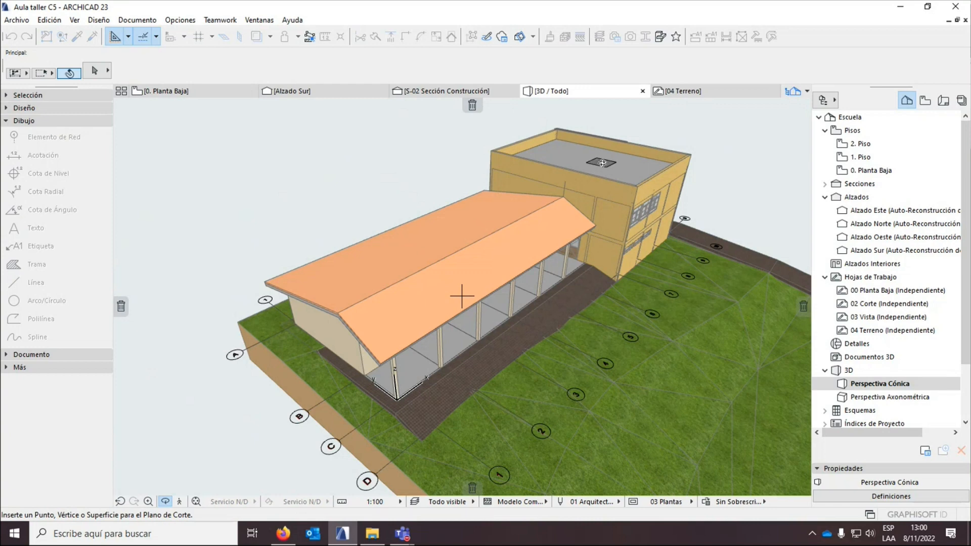
click(602, 162)
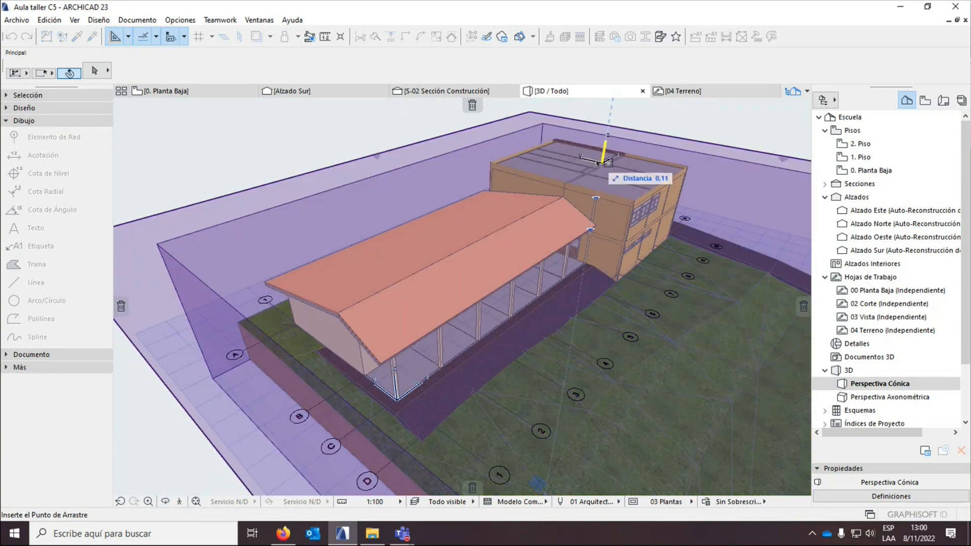
click(602, 162)
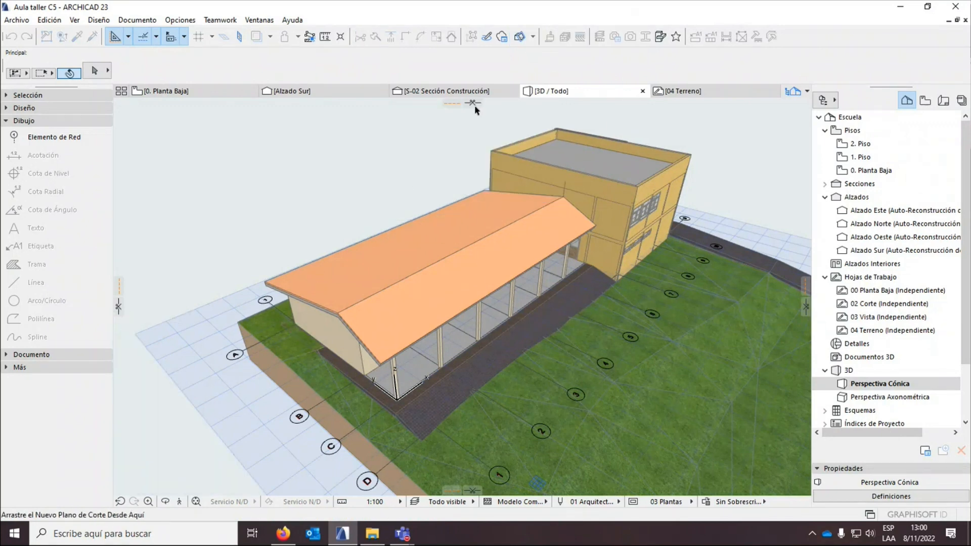
Add a horizontal cutting plane through the ground-floor walls to expose the classroom interiors, and inspect the cut model.
mouse_move(475, 105)
mouse_down()
mouse_move(465, 243)
mouse_move(438, 308)
mouse_up()
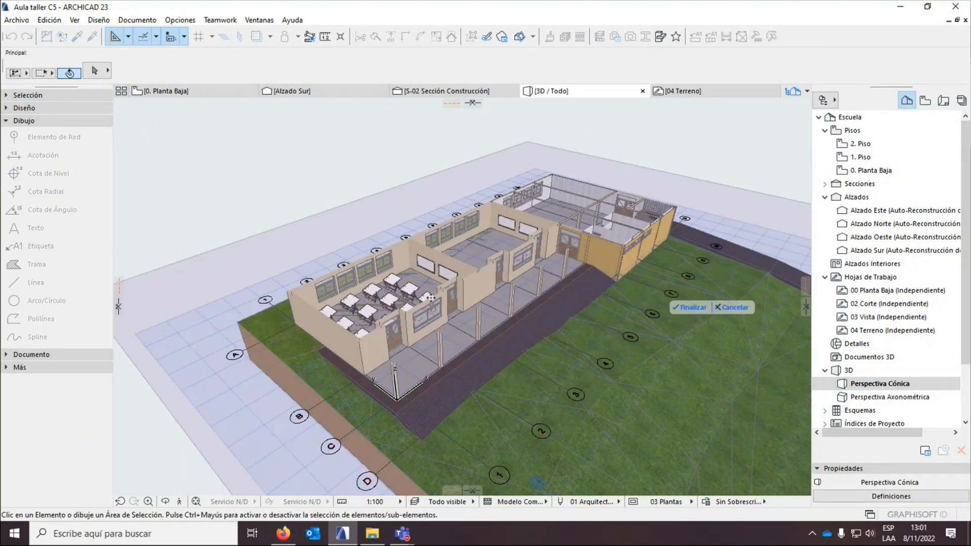
click(690, 307)
click(164, 503)
drag(195, 360, 409, 335)
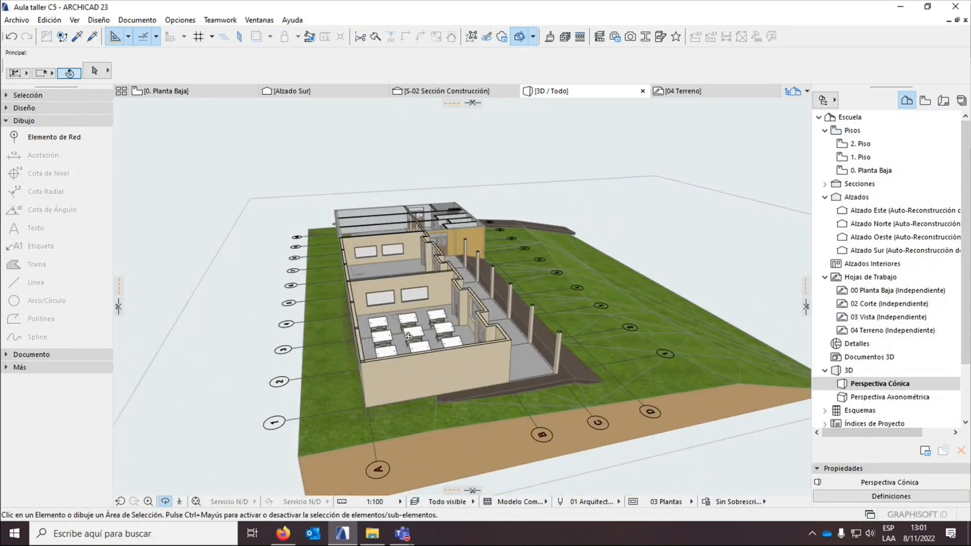
drag(480, 359, 280, 365)
Add a vertical cutting plane lengthwise through the classrooms to cut away their rear window wall.
mouse_move(120, 306)
mouse_down()
mouse_move(426, 241)
mouse_move(229, 320)
mouse_move(119, 306)
mouse_up()
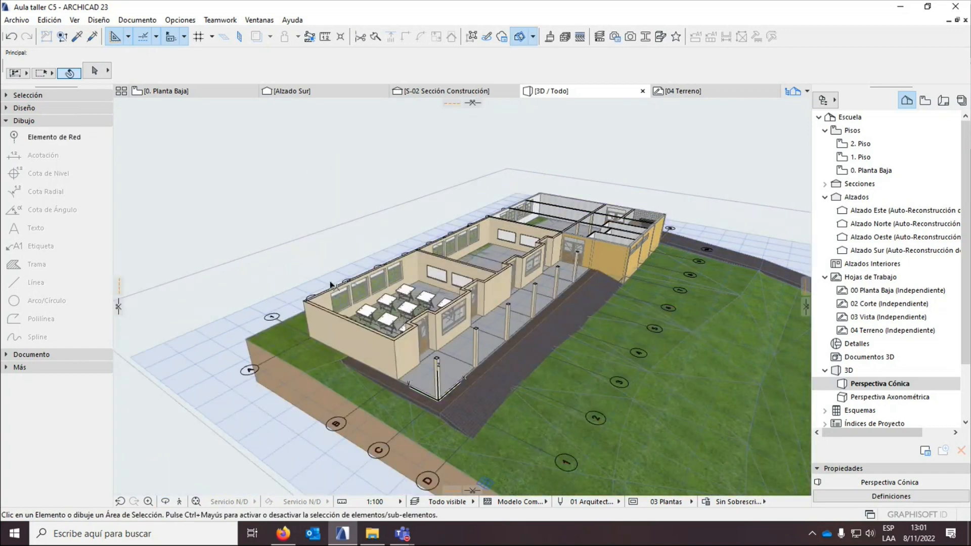
click(166, 501)
drag(187, 341, 196, 310)
drag(122, 308, 352, 302)
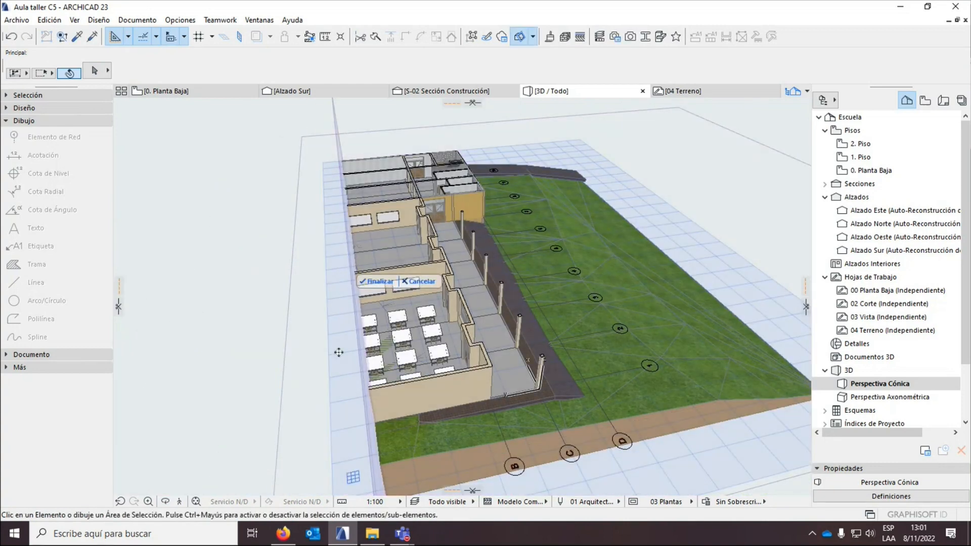
click(384, 282)
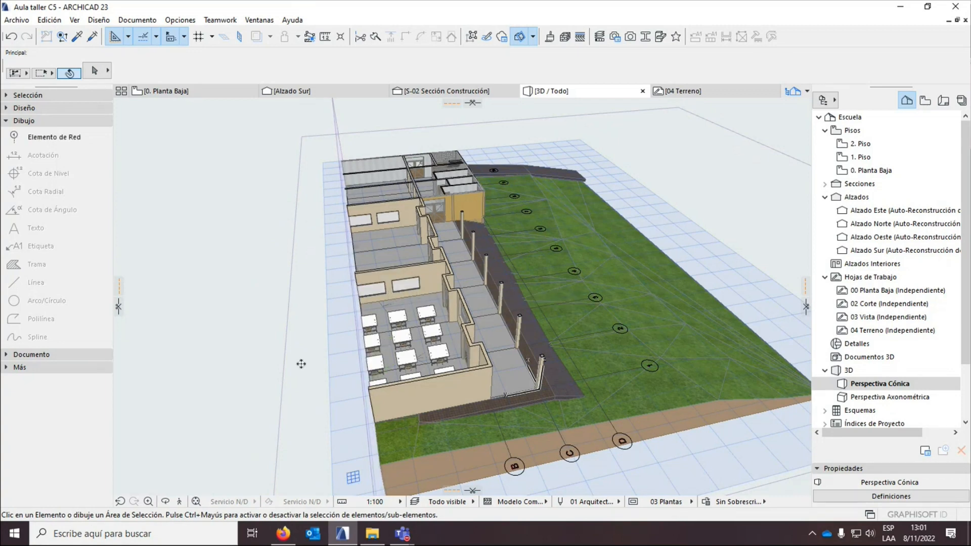
Move the lengthwise vertical cutting plane outward beyond the building to restore the classrooms' rear window wall.
click(166, 502)
drag(177, 472, 298, 386)
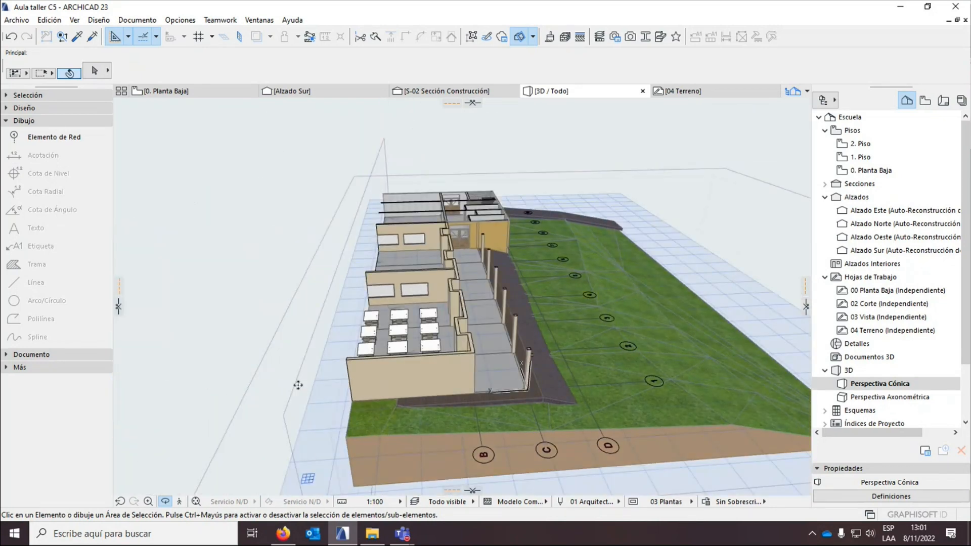
click(297, 387)
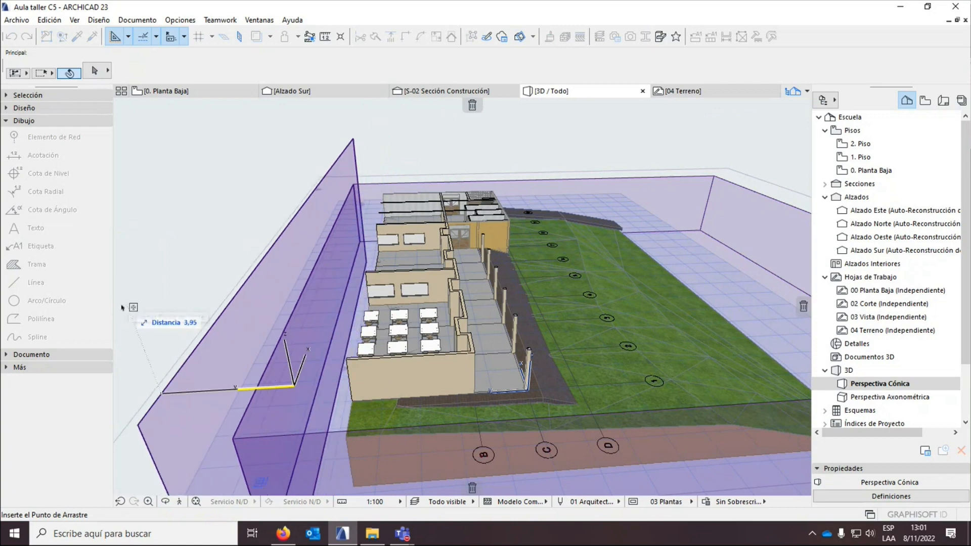
click(120, 305)
scroll(344, 337, up, 2)
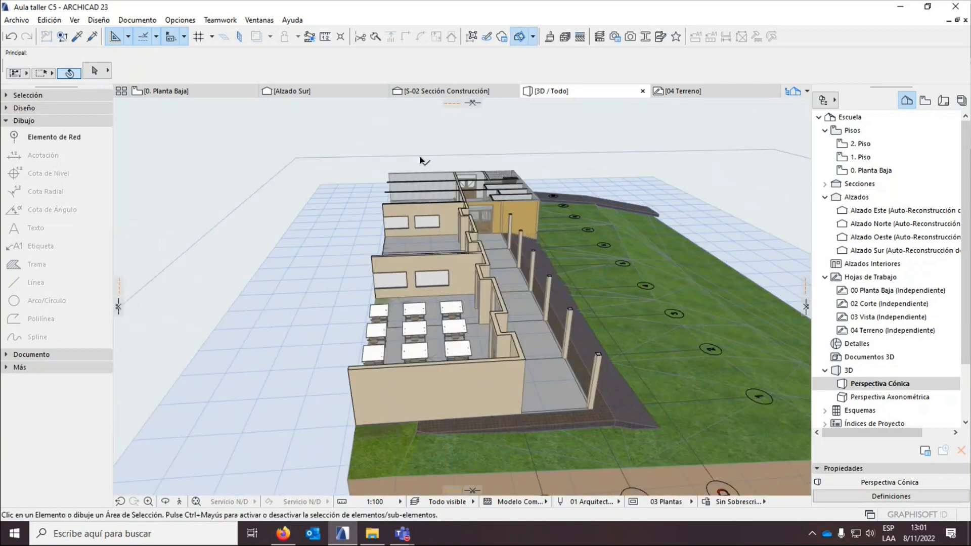
scroll(229, 298, down, 3)
scroll(287, 295, up, 1)
scroll(287, 293, up, 2)
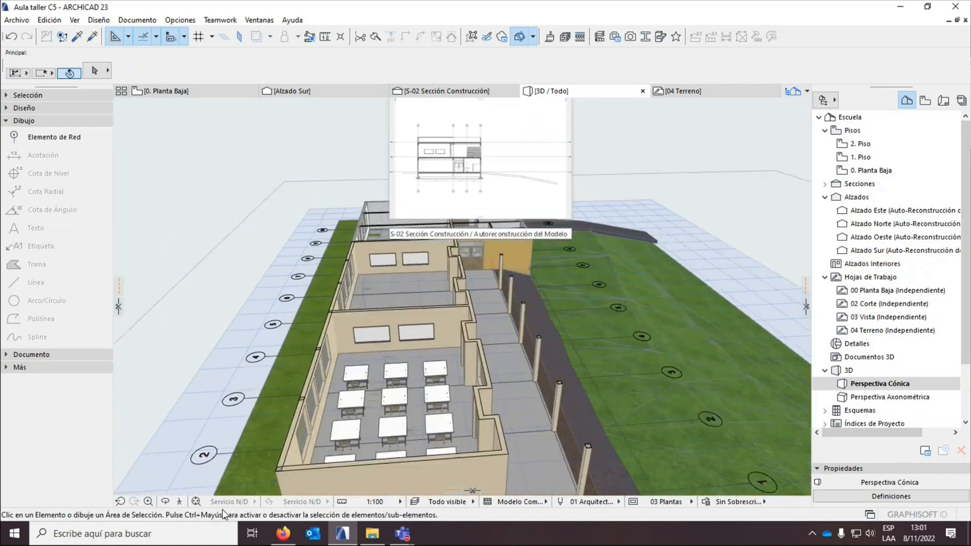
Examine the horizontally cut classrooms, the corridor and the surrounding terrain from above and at an angle.
click(475, 252)
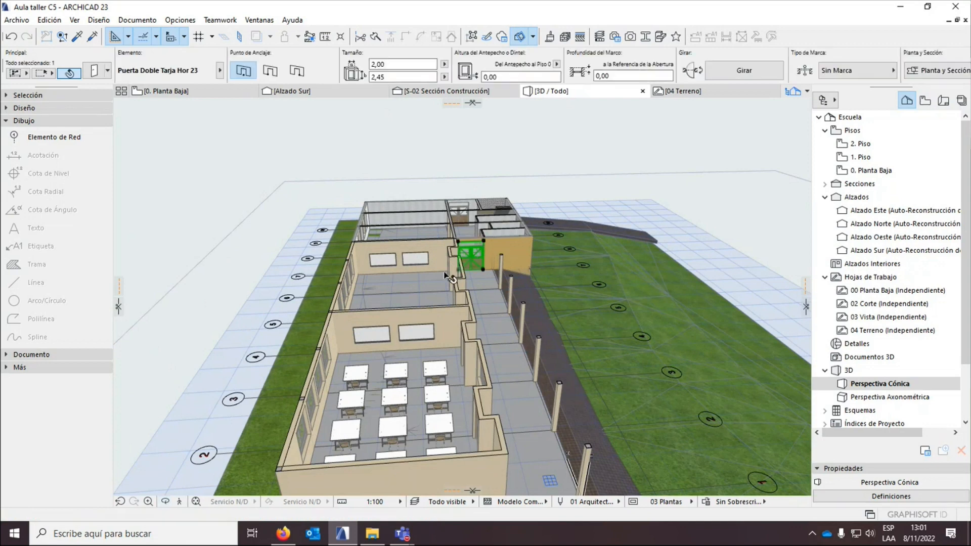
key(Escape)
key(Escape)
click(169, 502)
drag(567, 217, 485, 288)
scroll(484, 288, down, 3)
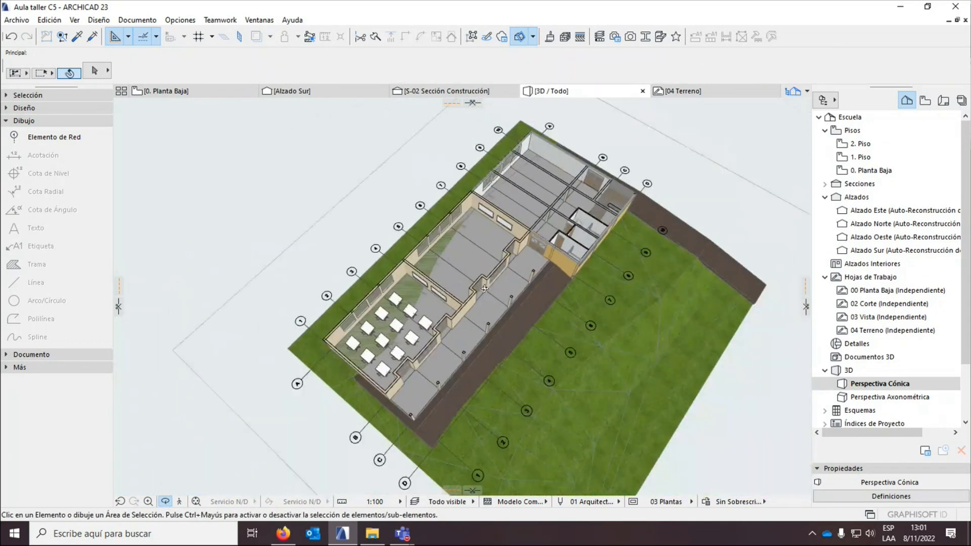
scroll(485, 288, up, 2)
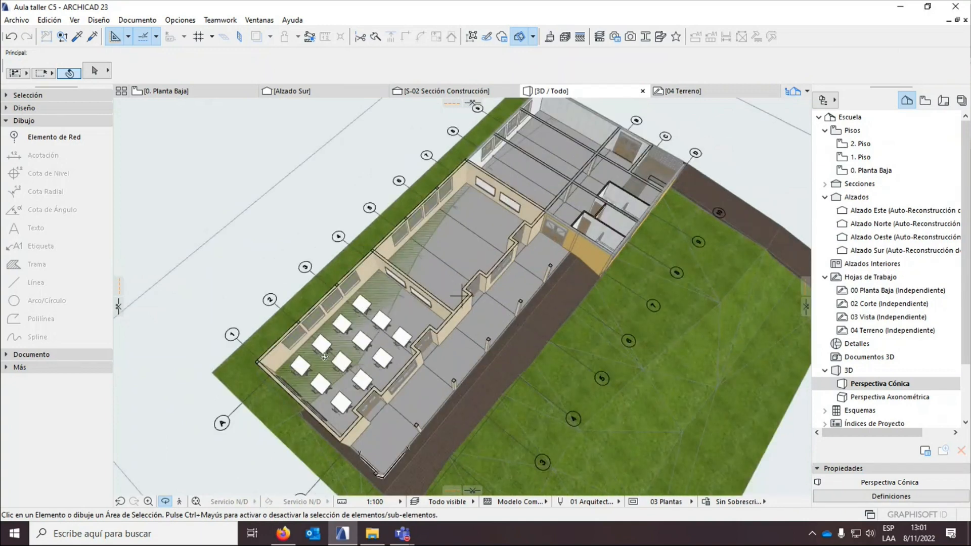
scroll(384, 283, up, 2)
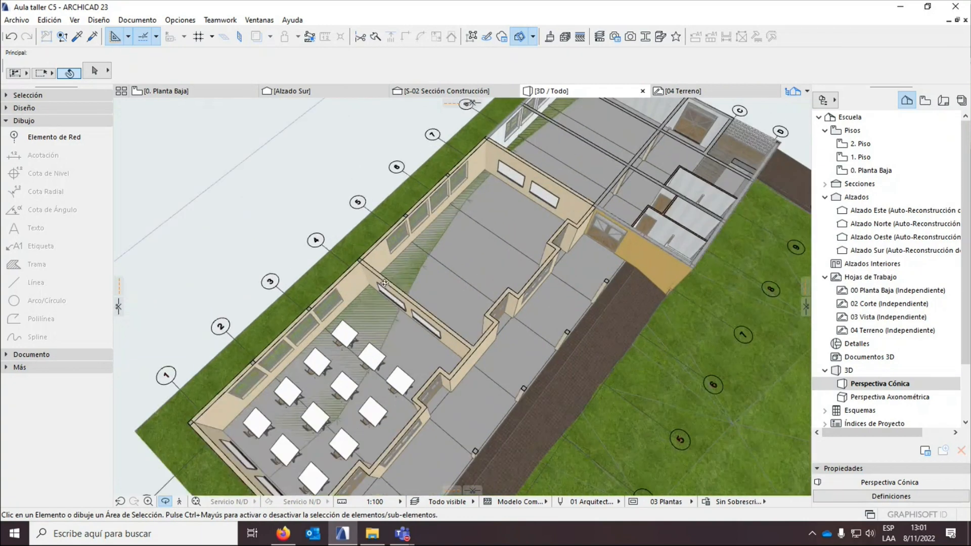
scroll(429, 275, down, 3)
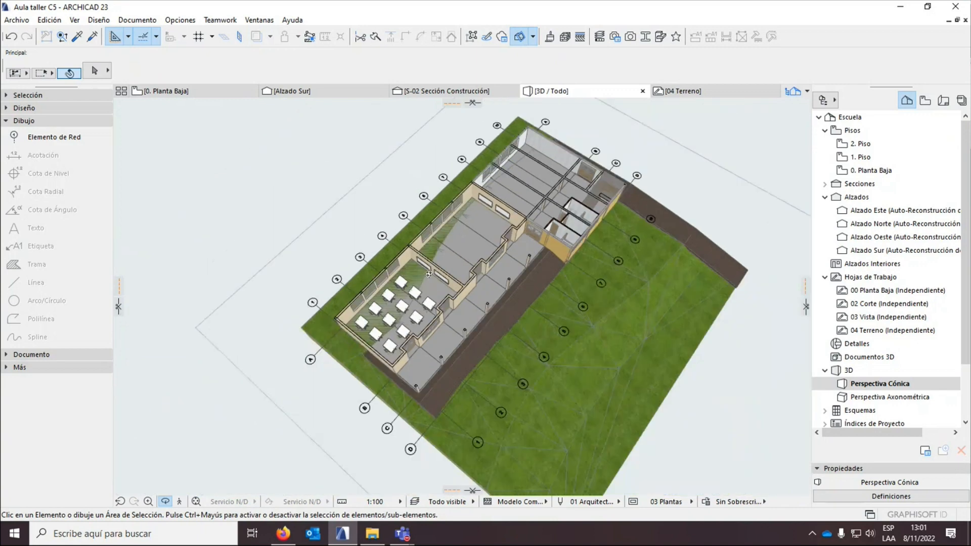
scroll(429, 275, up, 2)
scroll(425, 284, up, 1)
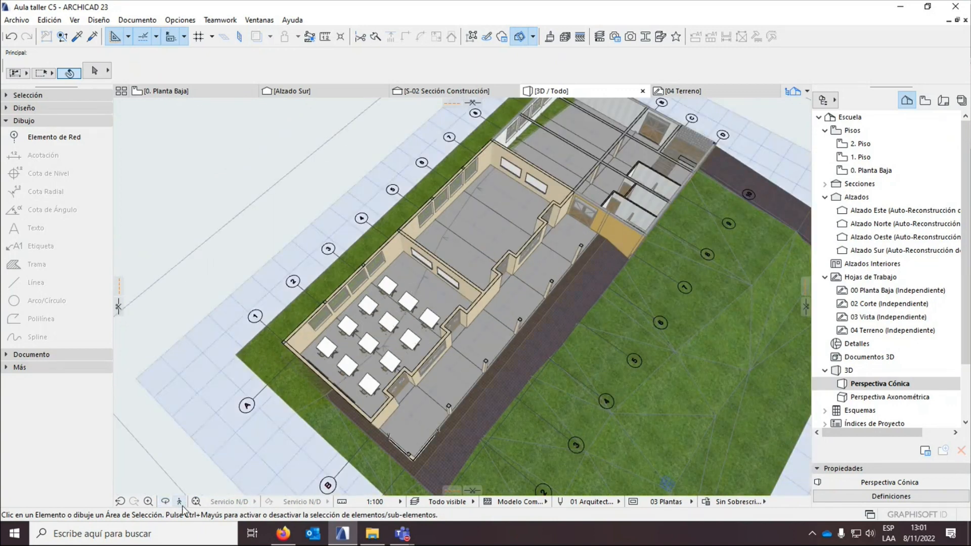
click(167, 502)
drag(334, 405, 375, 355)
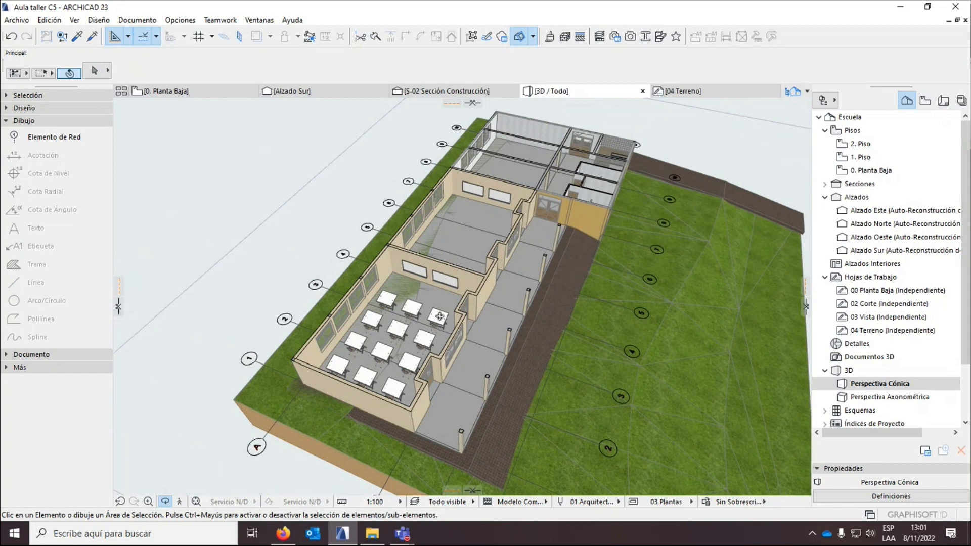
key(Escape)
Open Solid Element Operations and set the terrain mesh as the target element.
click(58, 19)
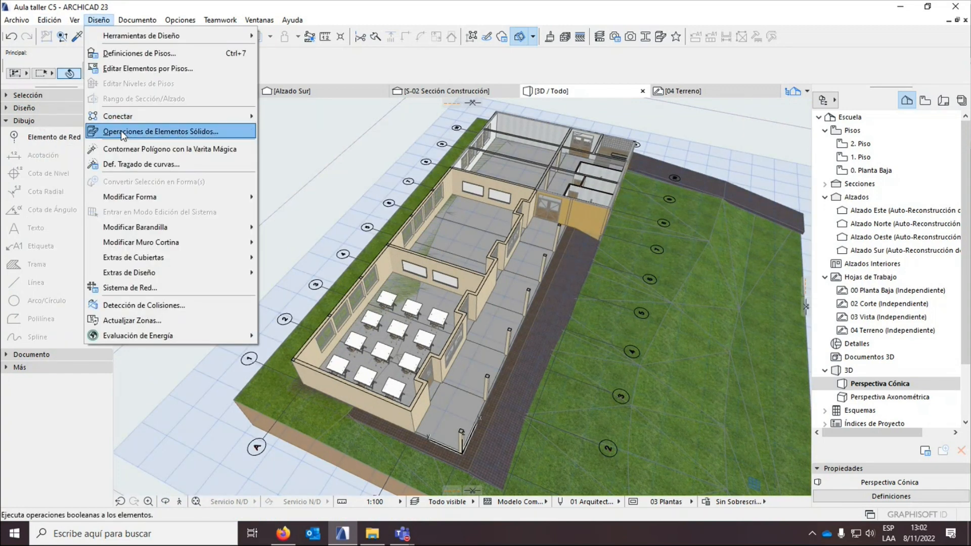
click(120, 130)
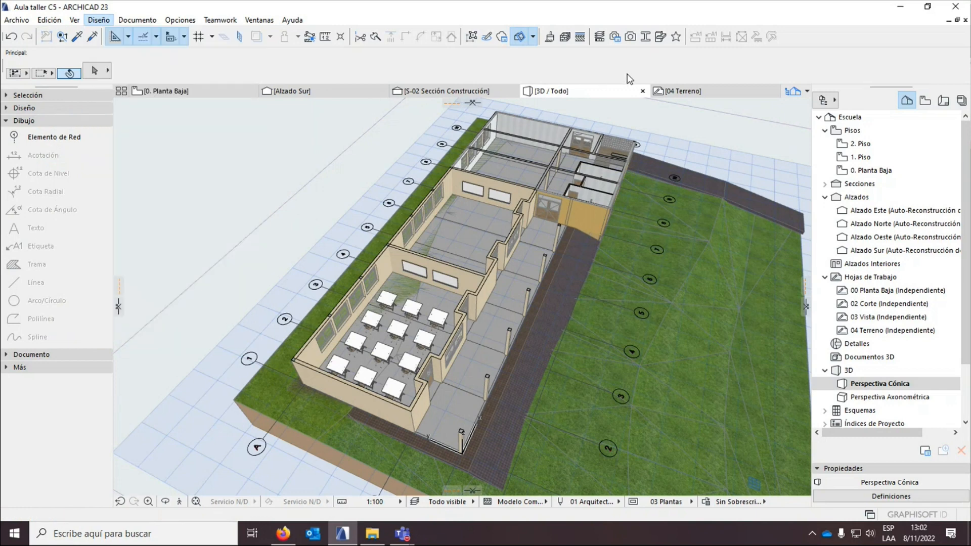
click(659, 43)
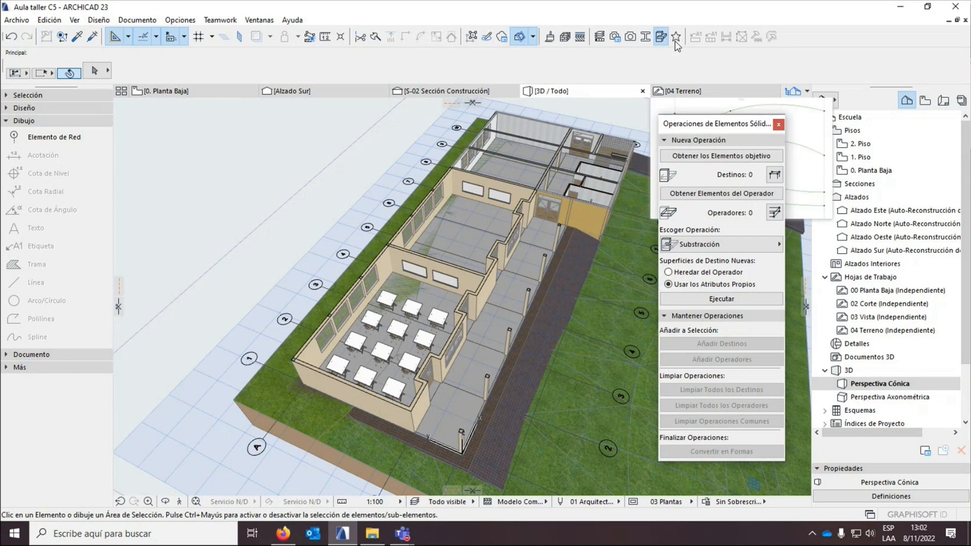
click(661, 40)
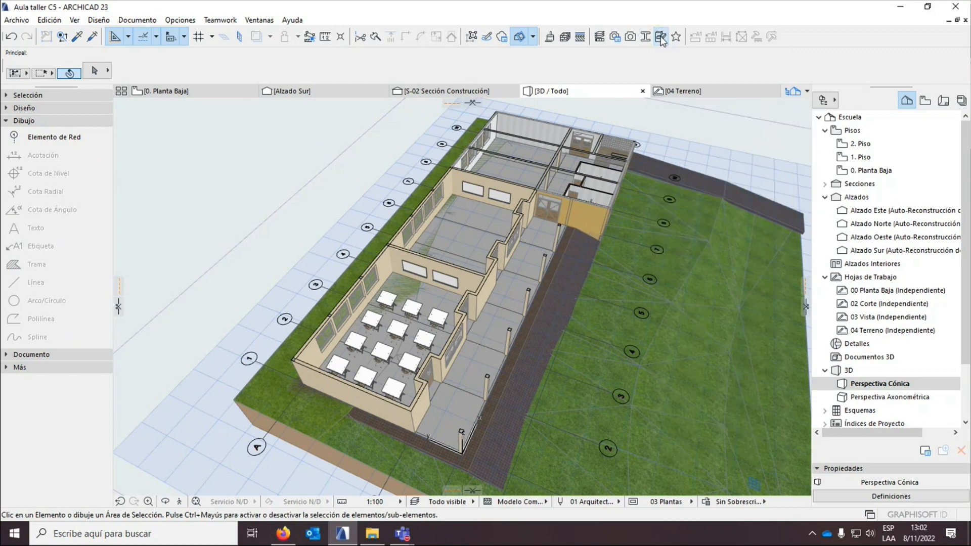
click(660, 41)
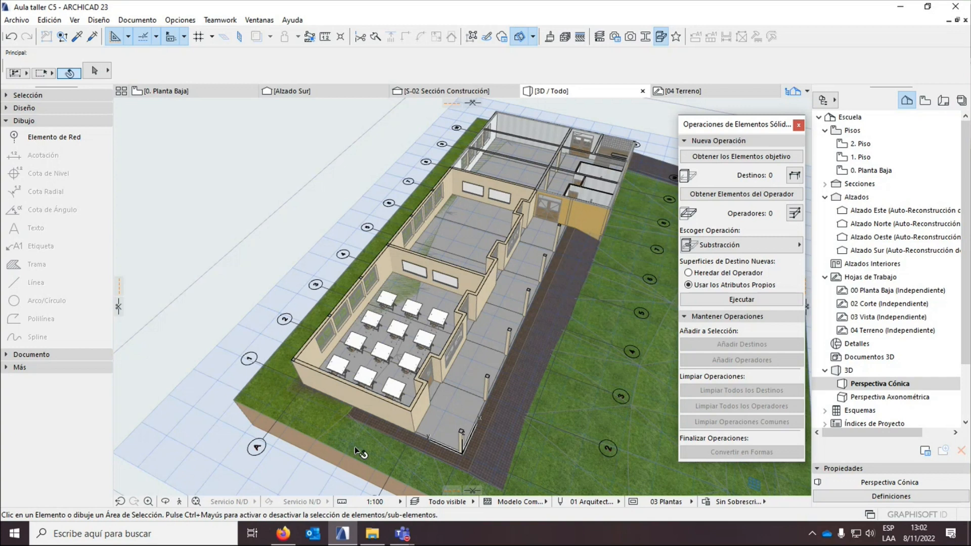
scroll(354, 447, up, 5)
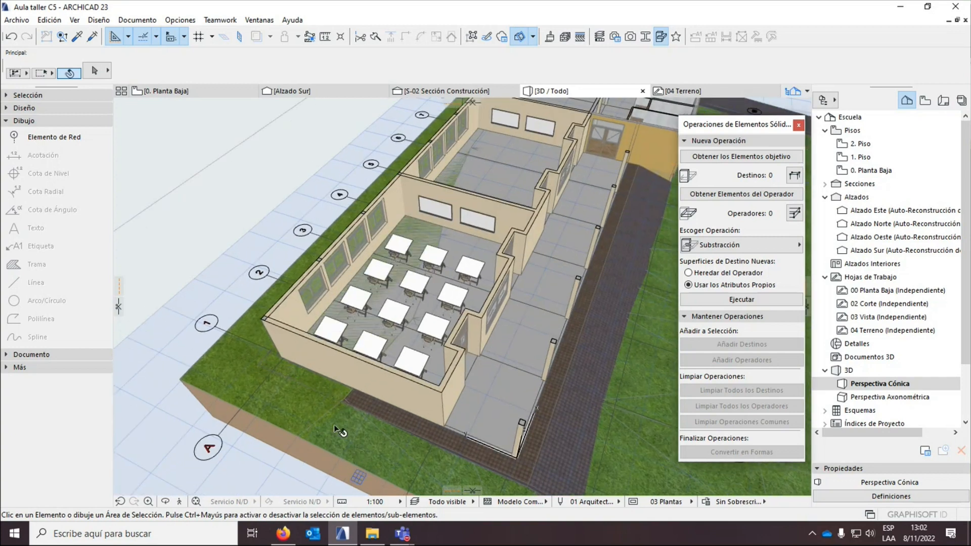
click(345, 431)
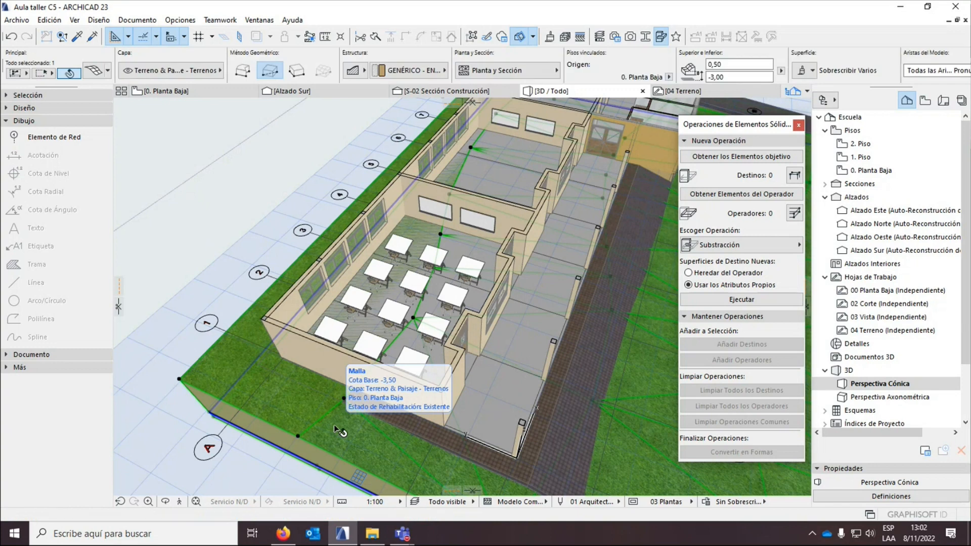
click(757, 160)
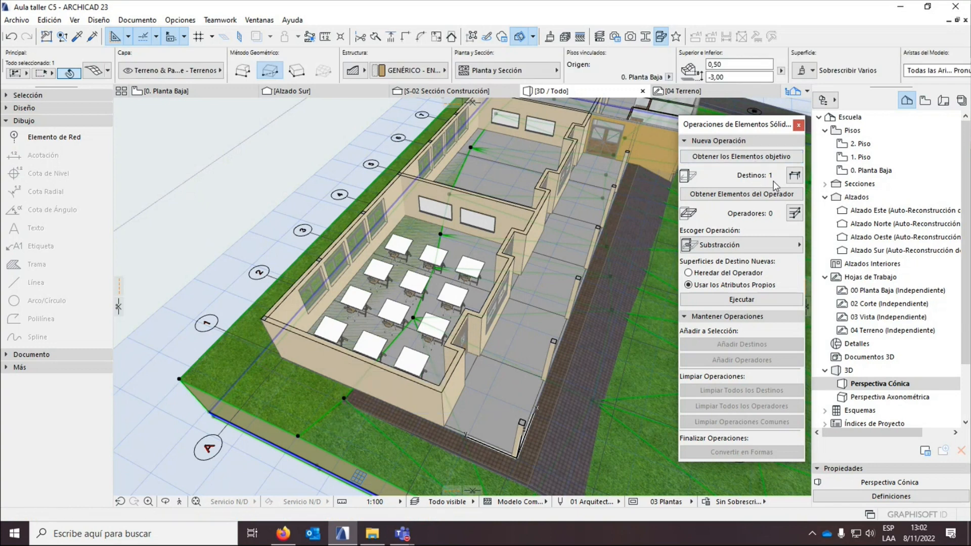
Set the classroom and corridor floor slab, the perimeter paving slab and the two-storey block's floor slab as operator elements.
click(751, 199)
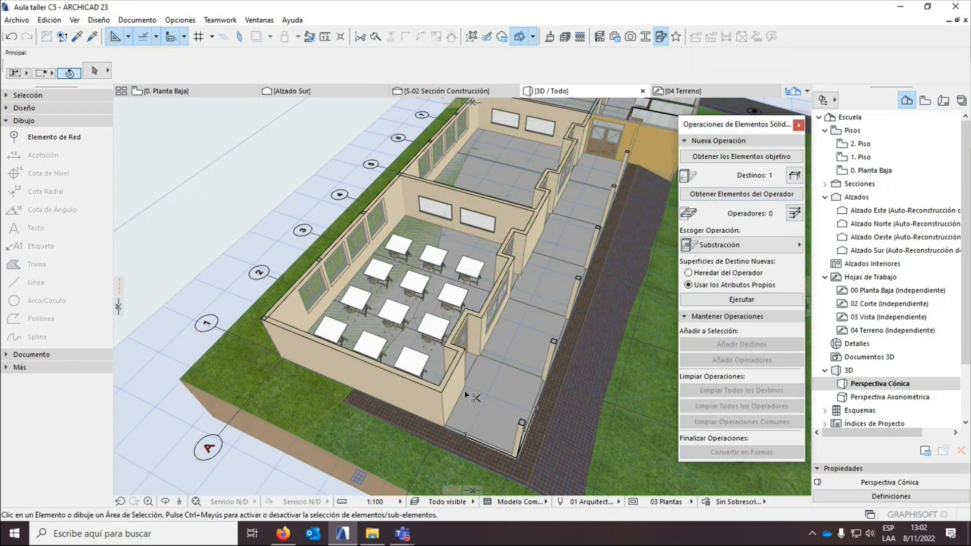
click(484, 397)
shift+click(496, 459)
scroll(352, 448, down, 3)
shift+click(551, 136)
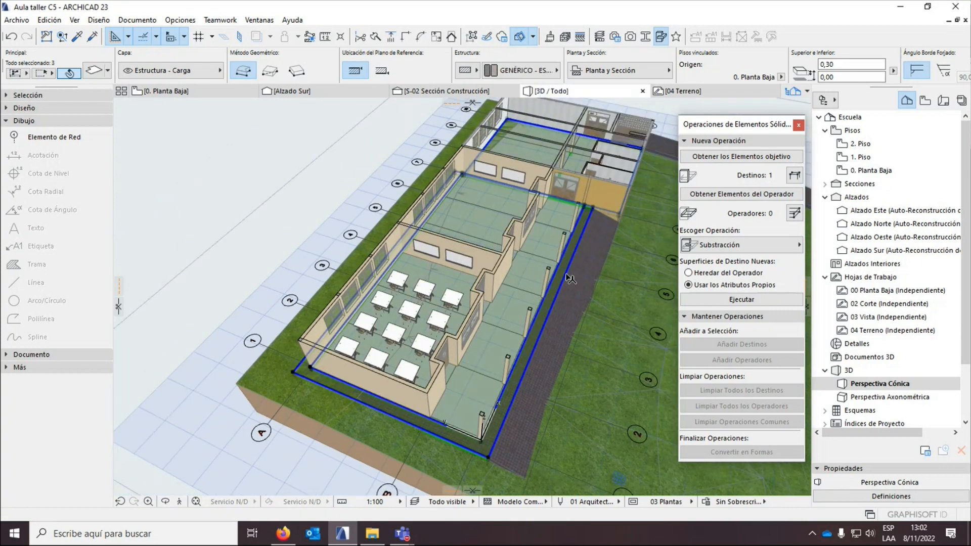
click(742, 199)
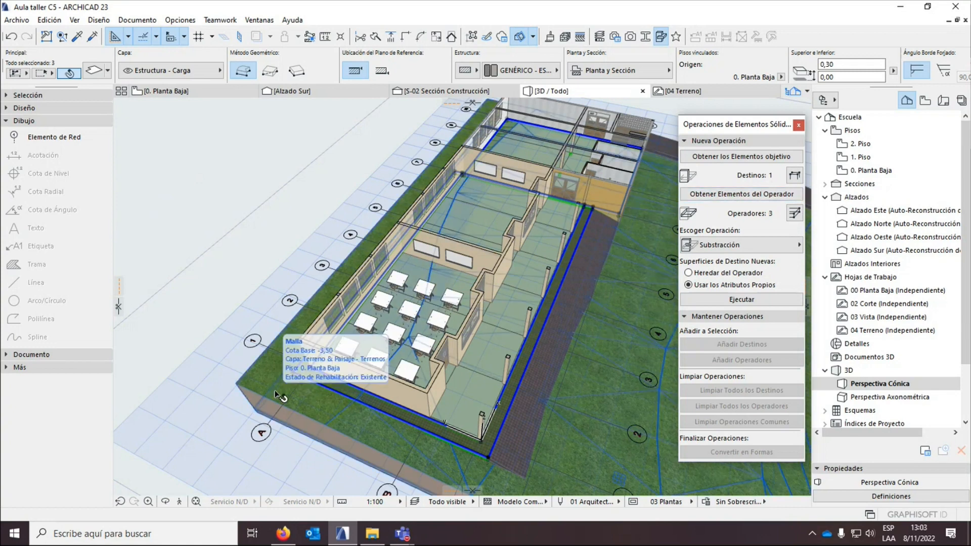
key(Escape)
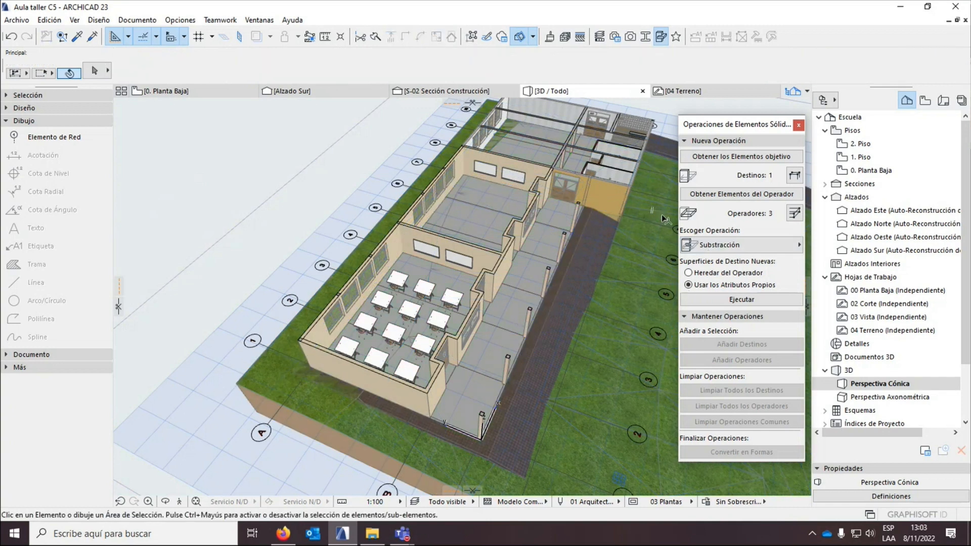
Subtract the slabs from the terrain mesh using subtraction with upward extrusion.
click(715, 246)
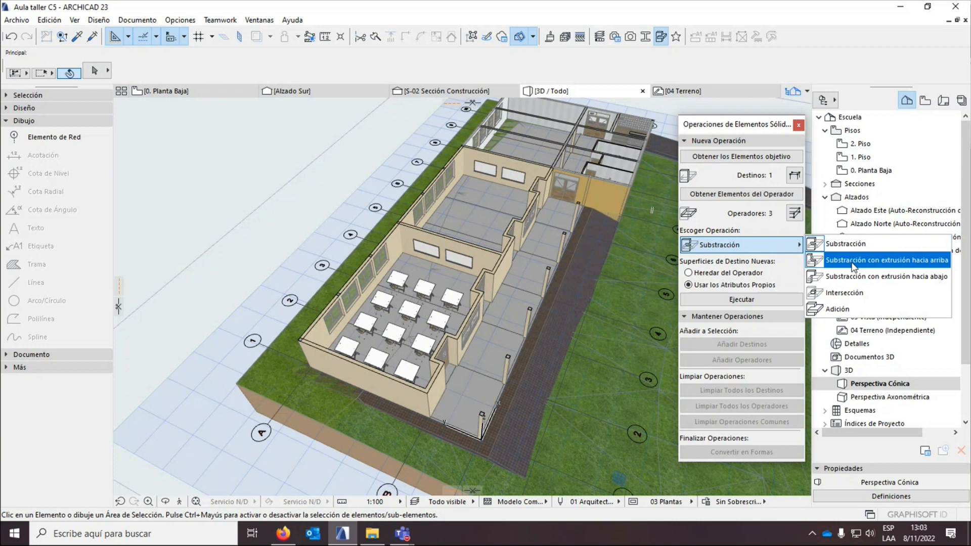
click(853, 260)
click(741, 301)
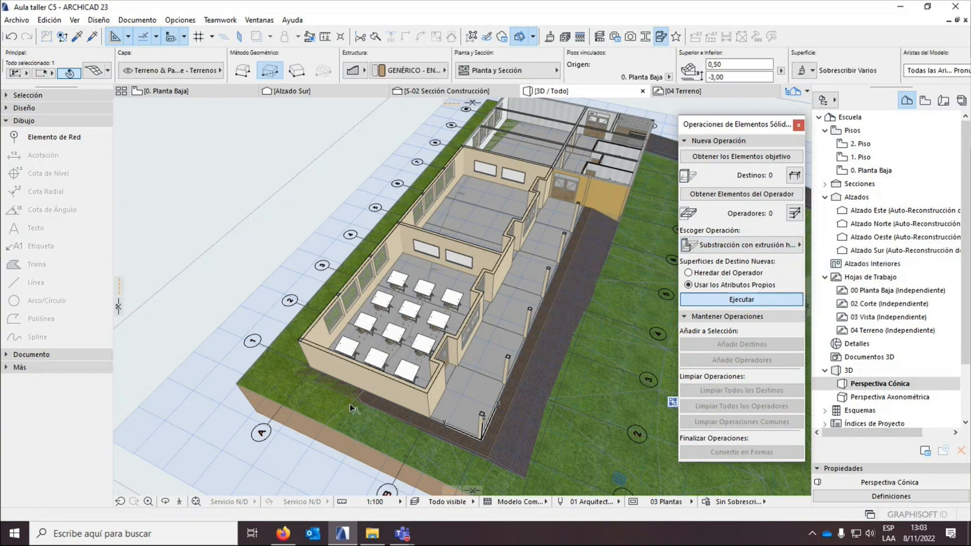
Add a vertical cutting plane across the first classroom to cut away its end wall and section the terrain and slabs.
scroll(322, 374, up, 4)
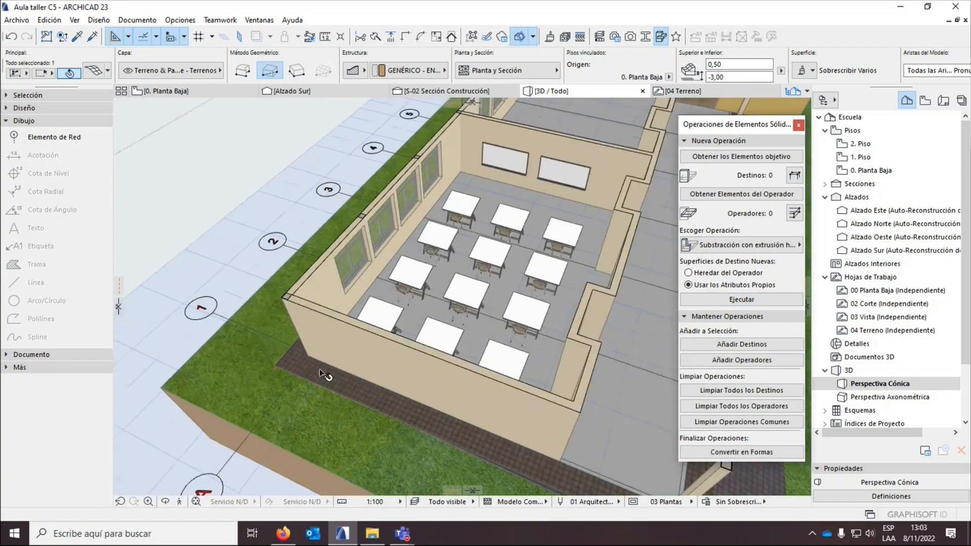
scroll(322, 374, up, 2)
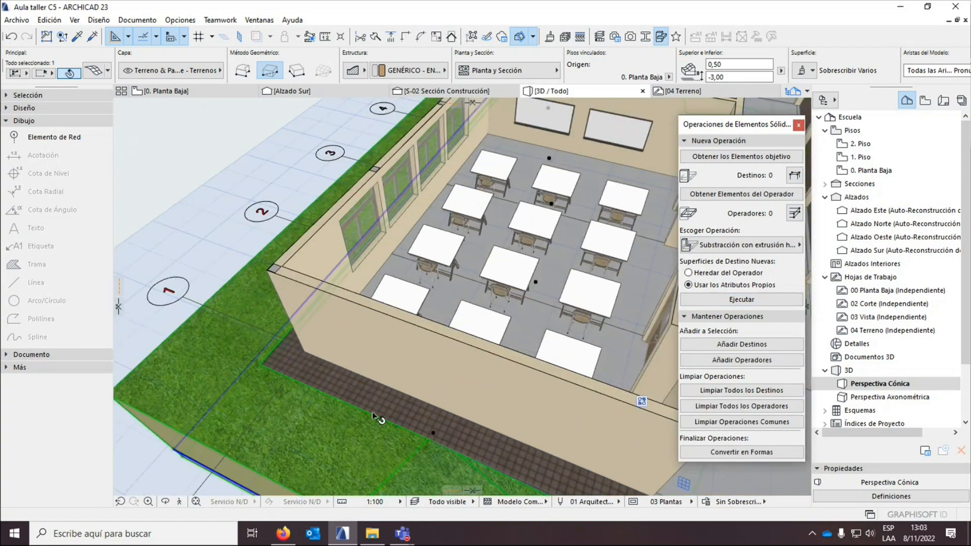
scroll(333, 445, up, 2)
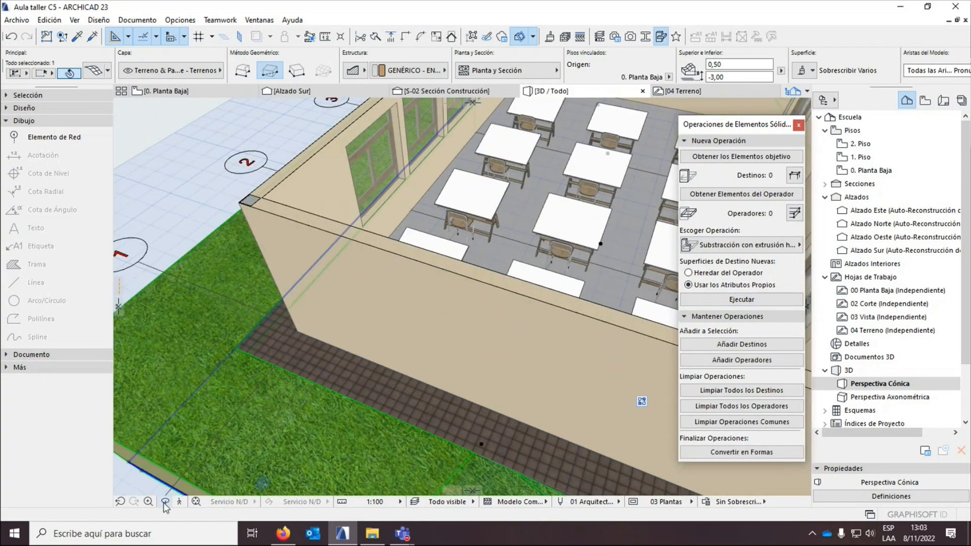
click(165, 502)
drag(243, 430, 288, 350)
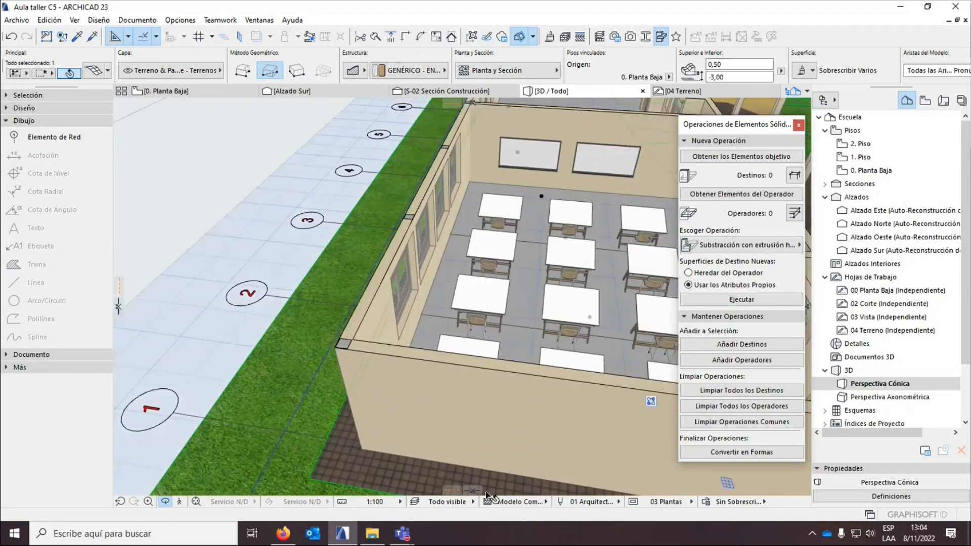
drag(475, 491, 470, 418)
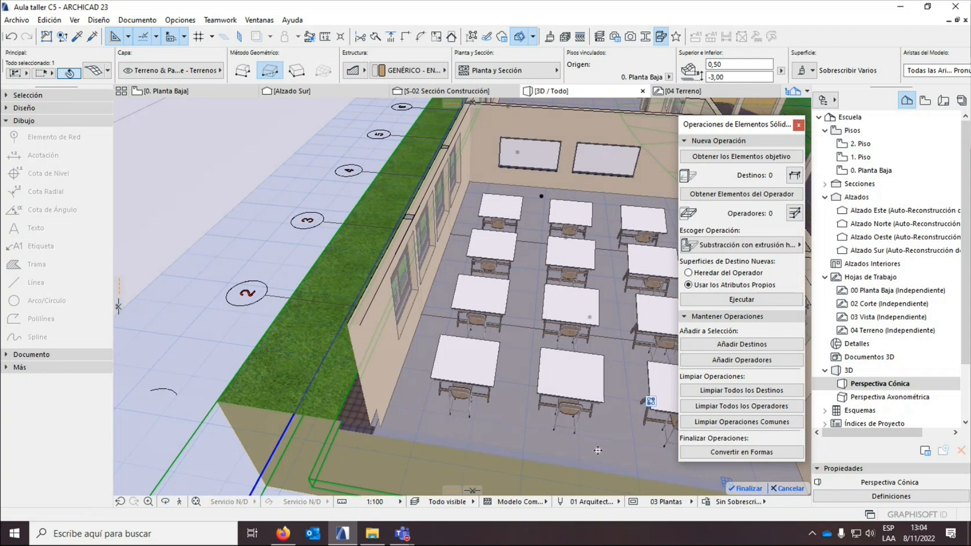
click(742, 489)
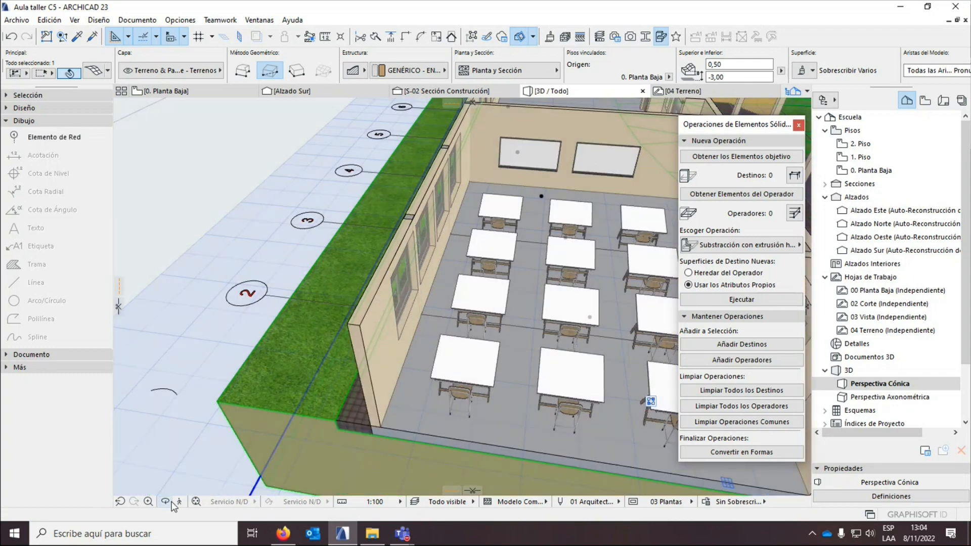
Examine the sectioned edge where the terrain mesh meets the perimeter paving and the classroom floor slab.
click(170, 502)
drag(311, 458, 338, 412)
key(Escape)
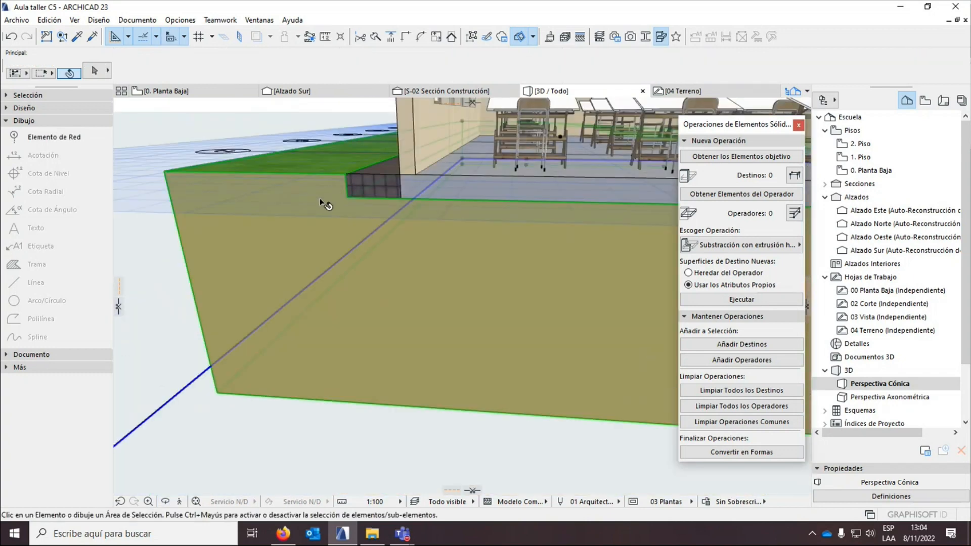
key(Escape)
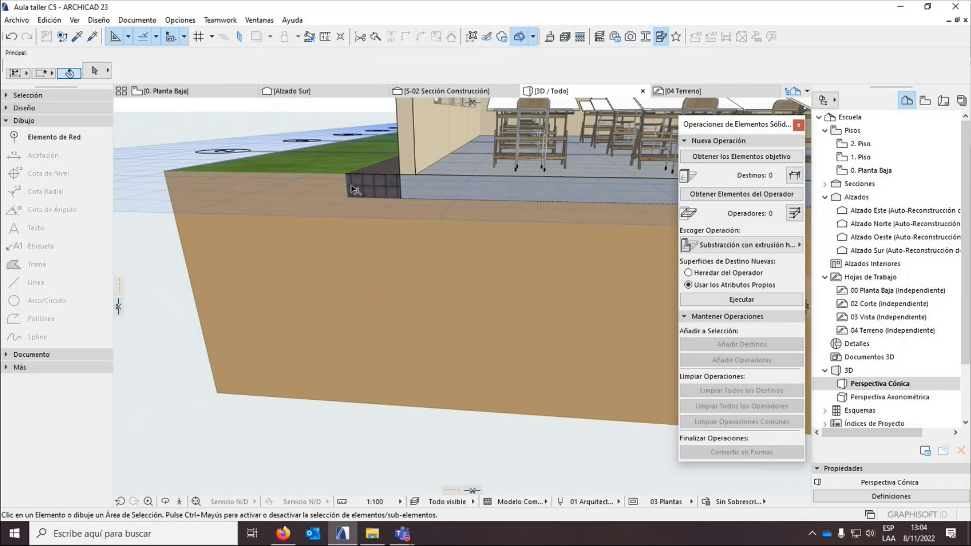
click(366, 190)
click(366, 190)
key(Escape)
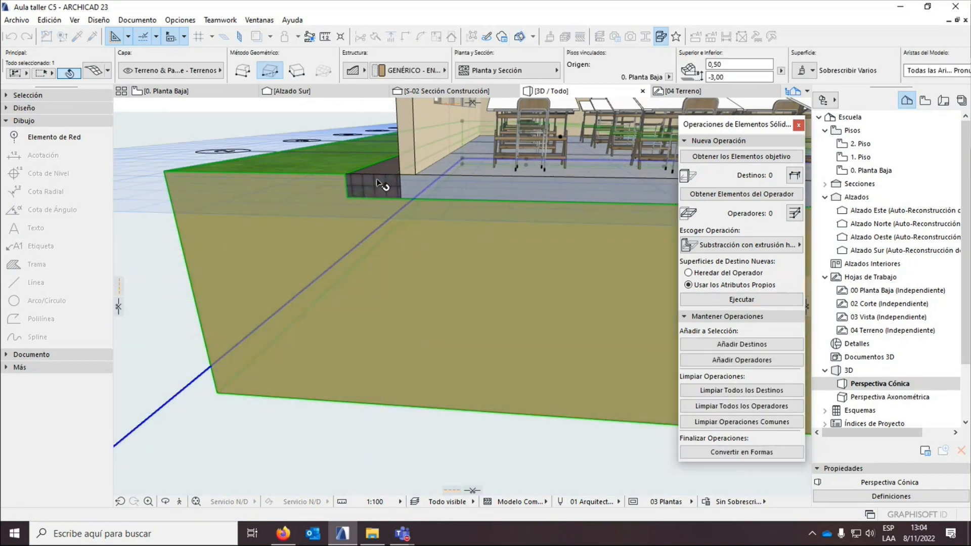
click(378, 181)
click(220, 232)
scroll(258, 436, down, 5)
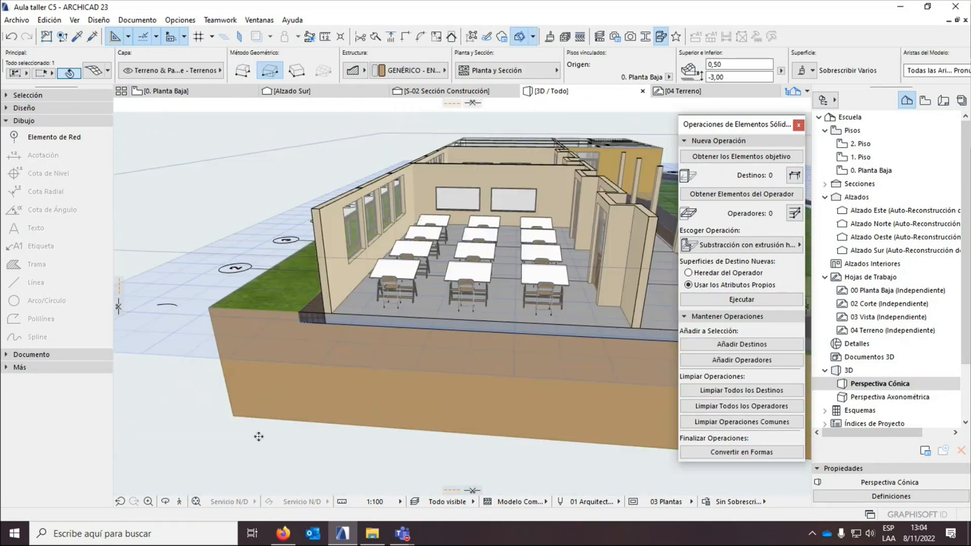
Set the straight ramp beside the corridor as the operator element and the terrain mesh as the target element.
scroll(321, 321, up, 3)
scroll(324, 324, down, 5)
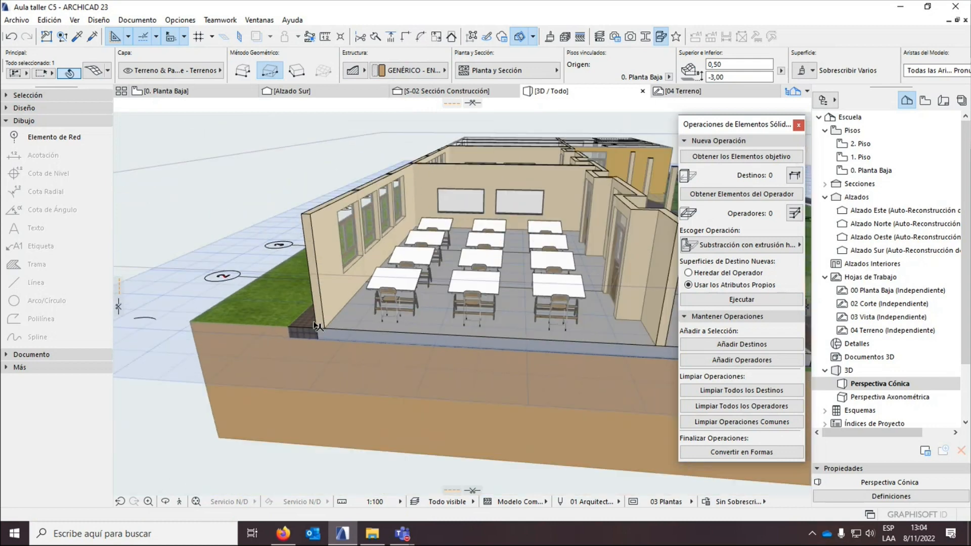
middle_drag(586, 344, 476, 350)
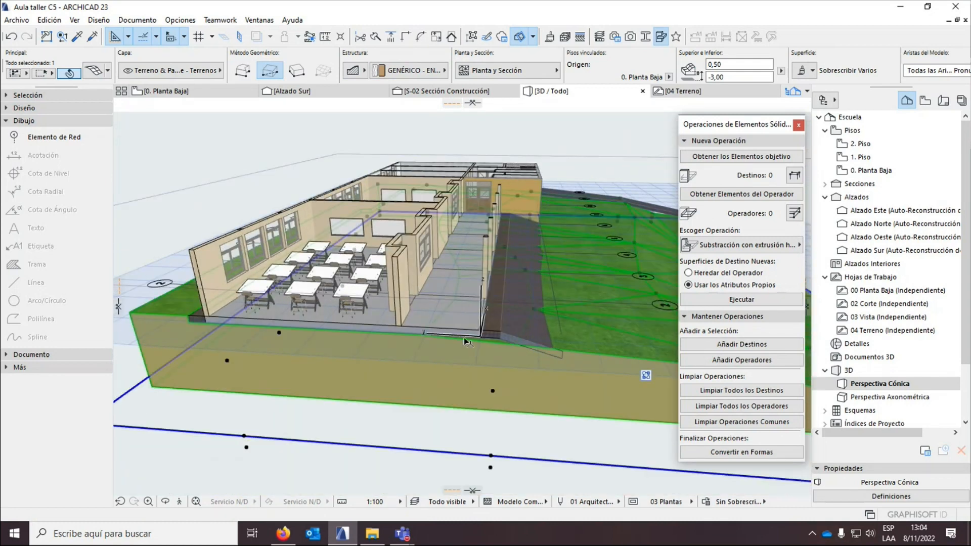
scroll(526, 339, up, 10)
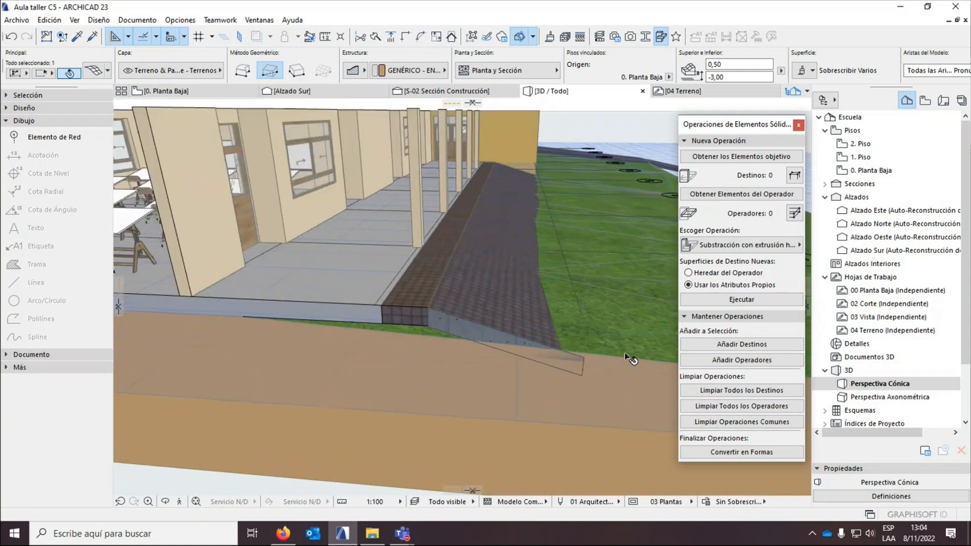
scroll(526, 356, down, 5)
click(413, 313)
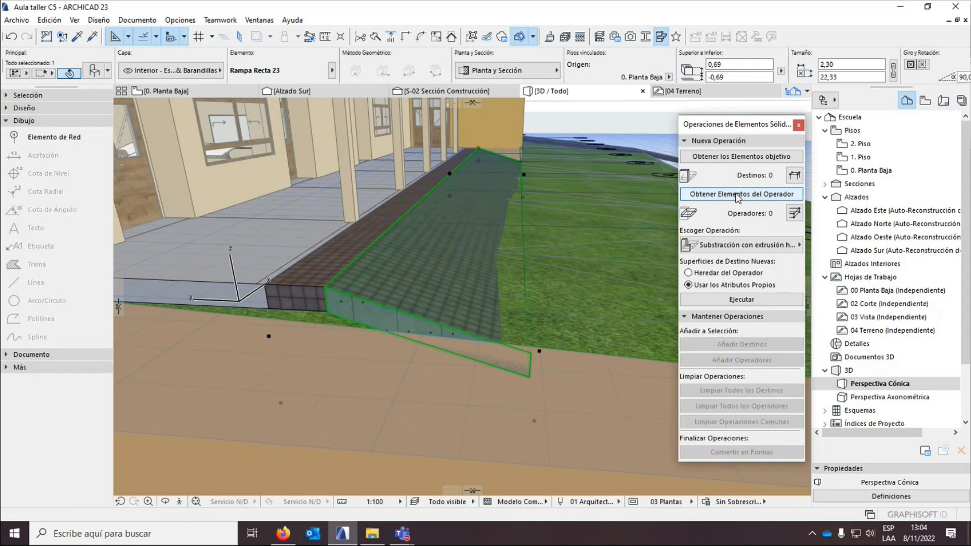
click(765, 195)
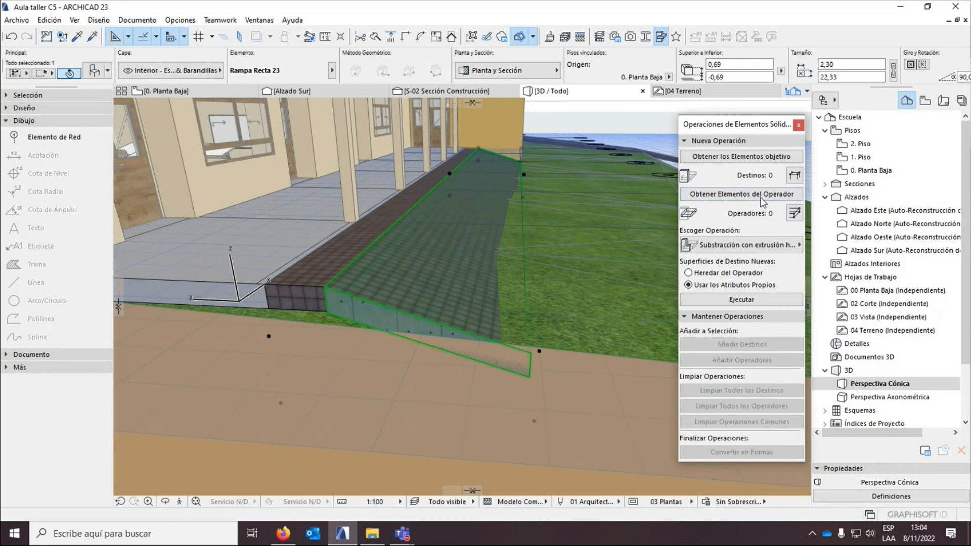
click(393, 458)
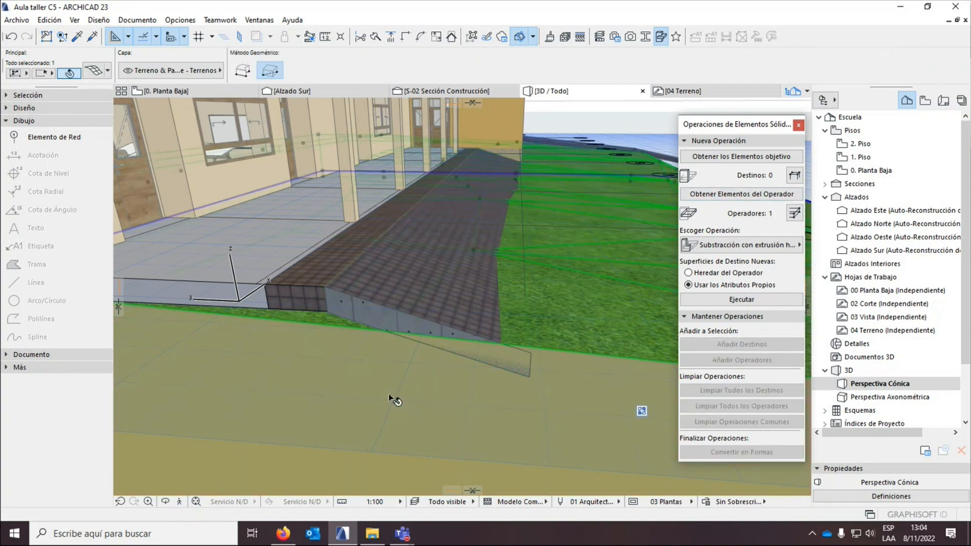
click(755, 159)
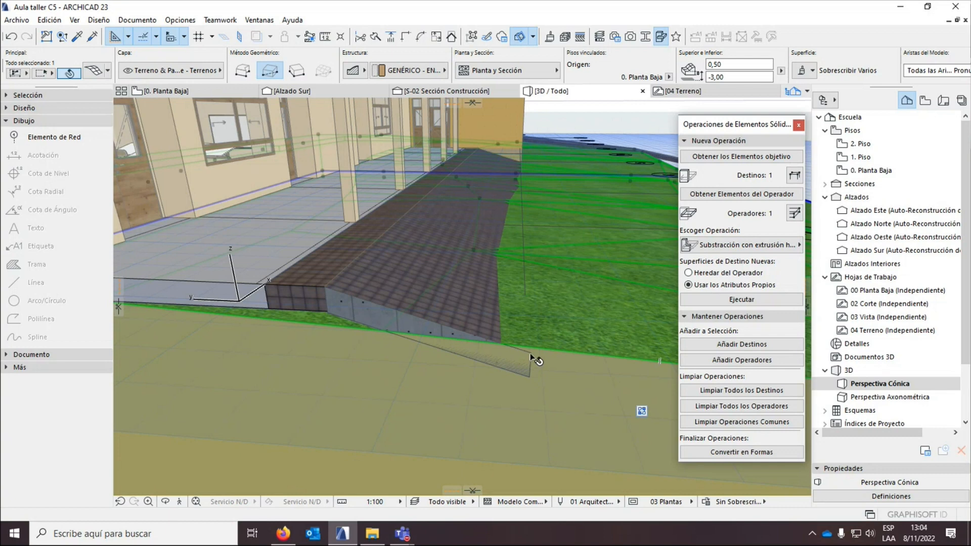
Subtract the ramp from the terrain mesh using plain subtraction without extrusion.
scroll(529, 360, up, 2)
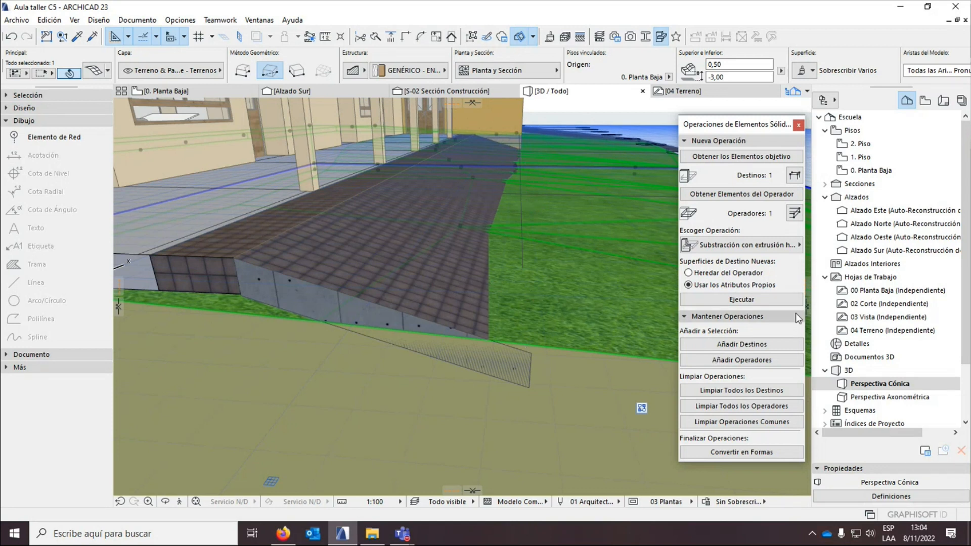
click(786, 249)
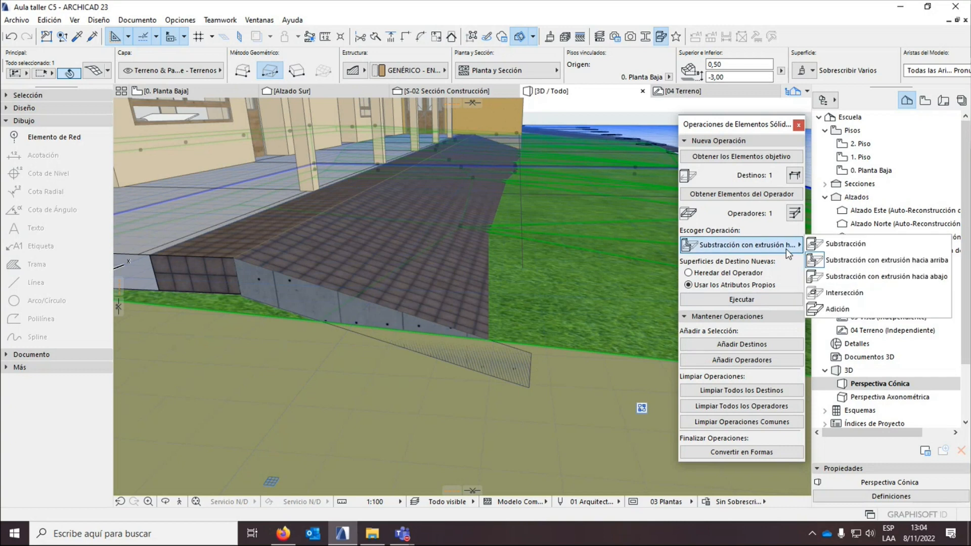
click(840, 244)
click(734, 301)
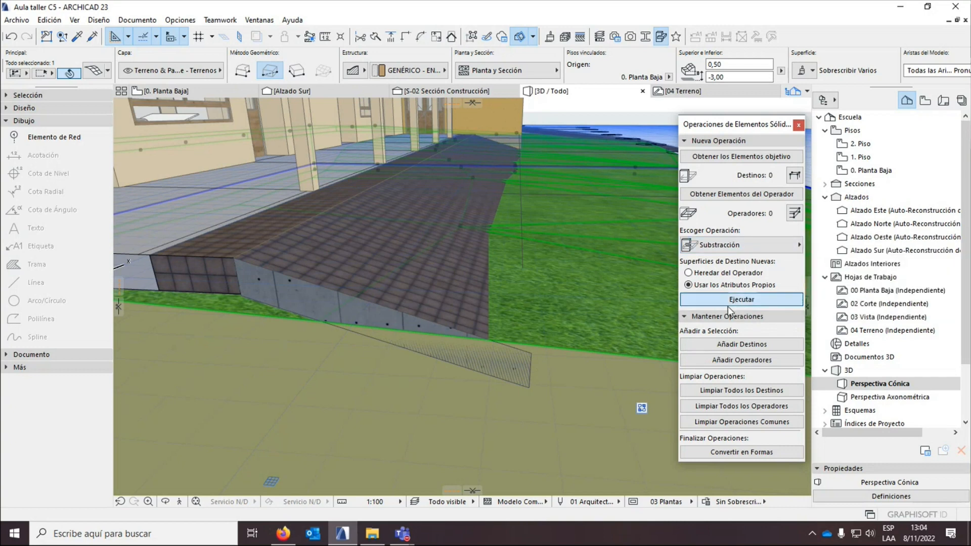
click(501, 370)
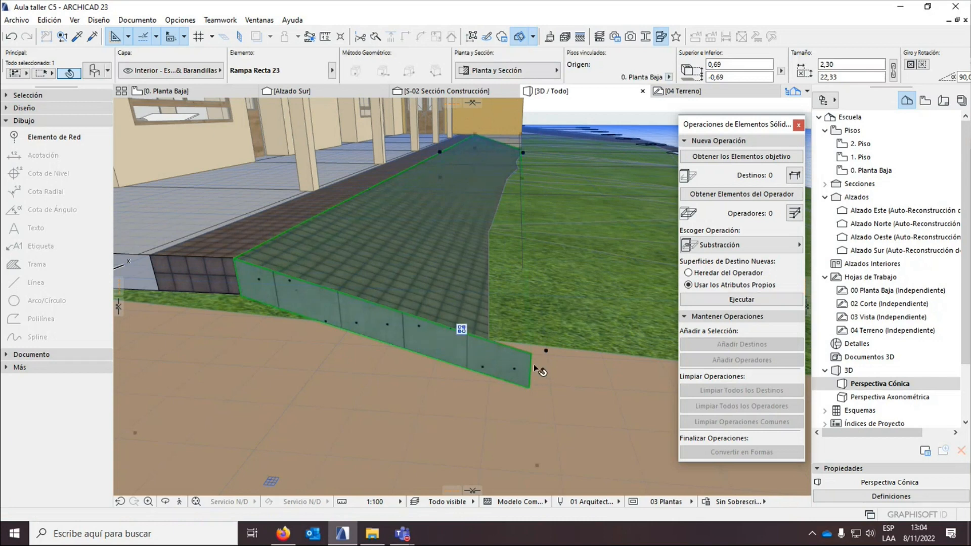
key(Escape)
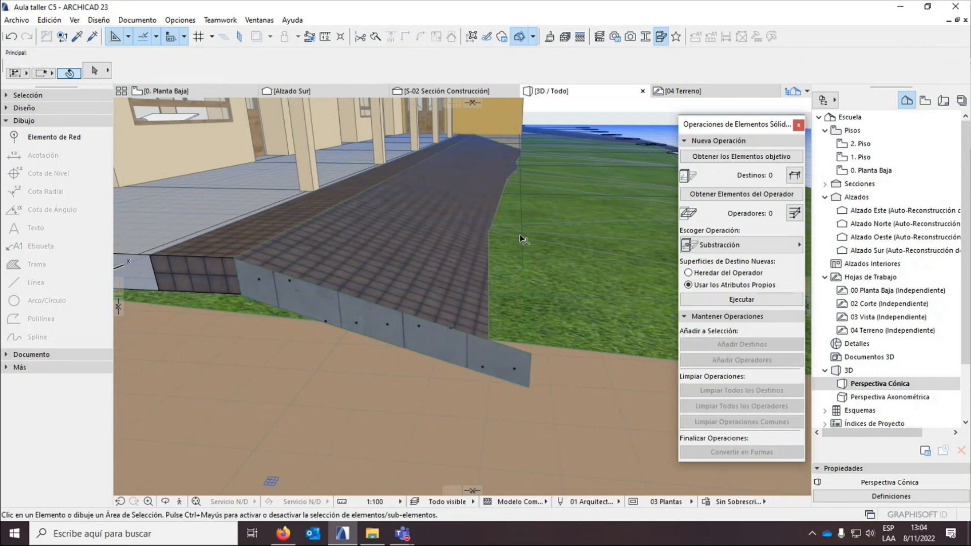
Move the perimeter paving slab and the classroom floor slab 1 m vertically downward.
scroll(592, 305, down, 5)
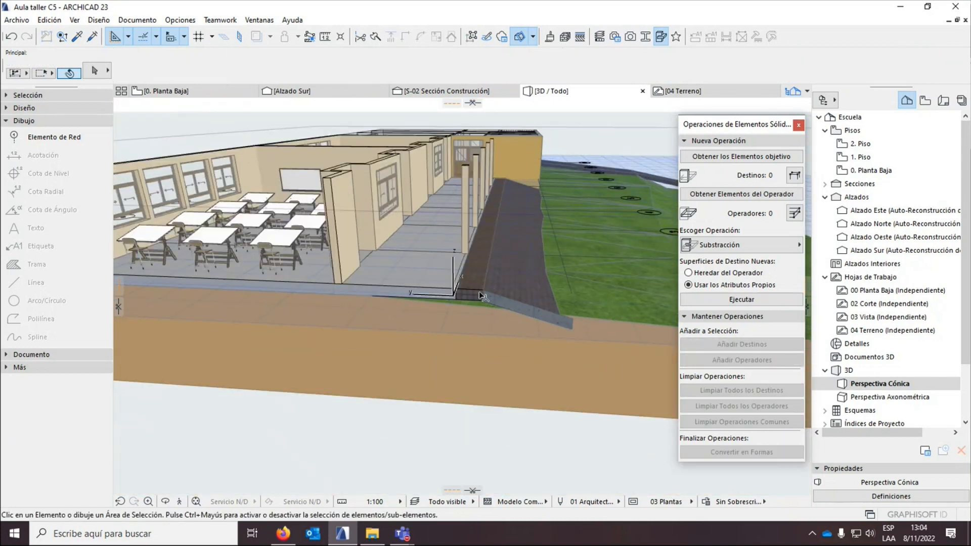
scroll(500, 302, up, 5)
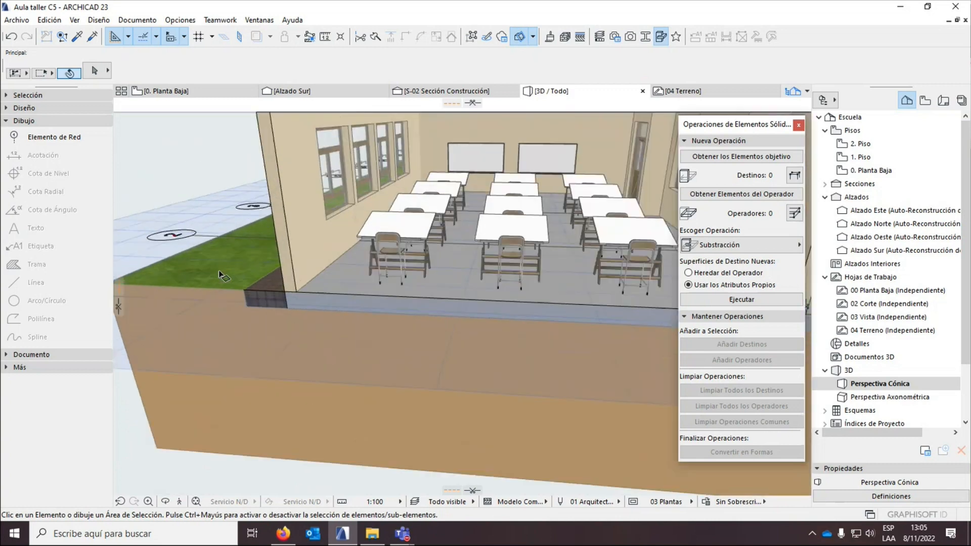
scroll(261, 289, up, 3)
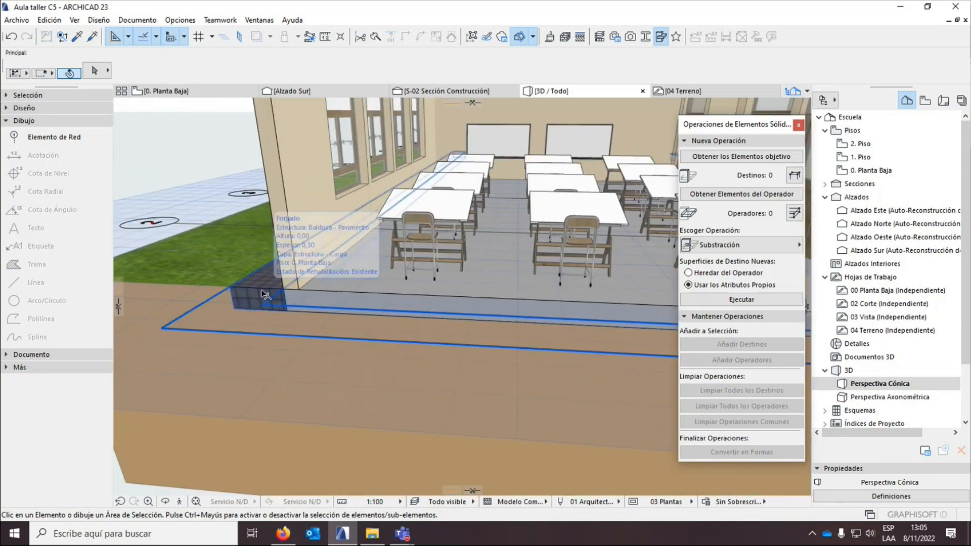
click(261, 289)
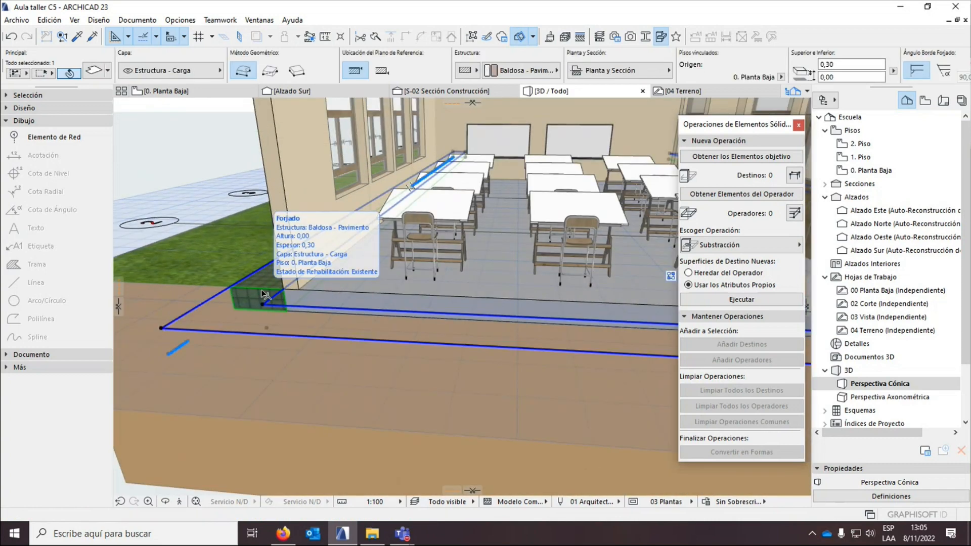
shift+click(382, 289)
key(ctrl+d)
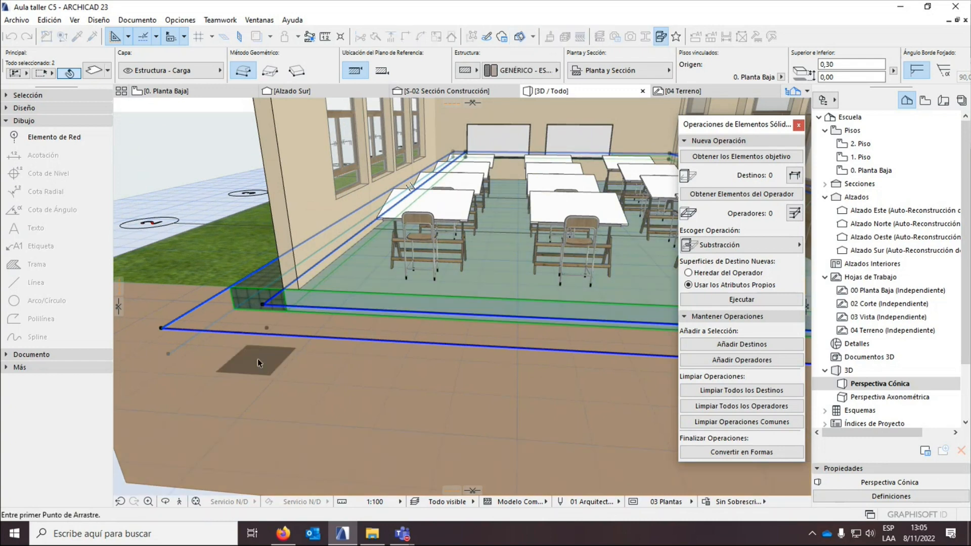
click(259, 363)
text(1)
key(Return)
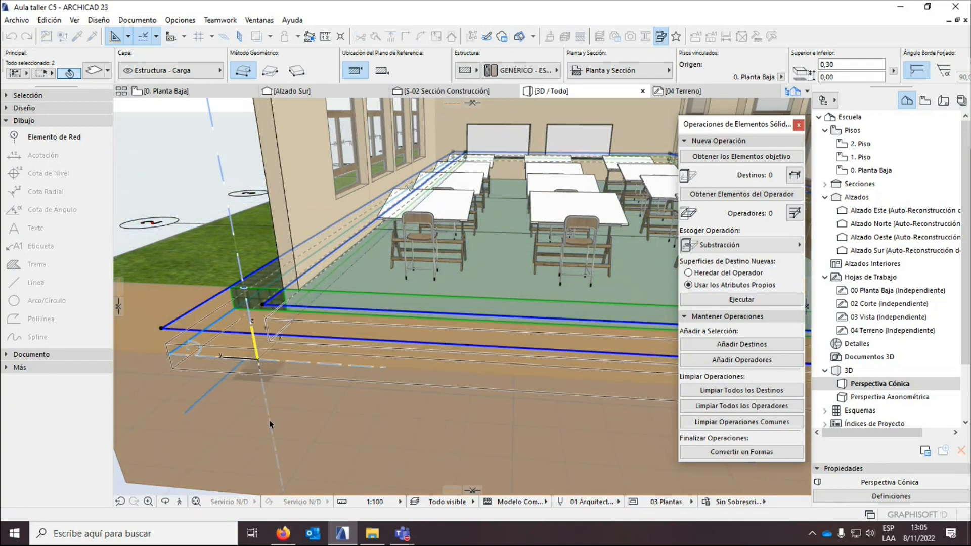
Inspect the terrain cut around the lowered paving and floor slabs, and undo their vertical move.
scroll(248, 316, up, 2)
scroll(253, 321, up, 2)
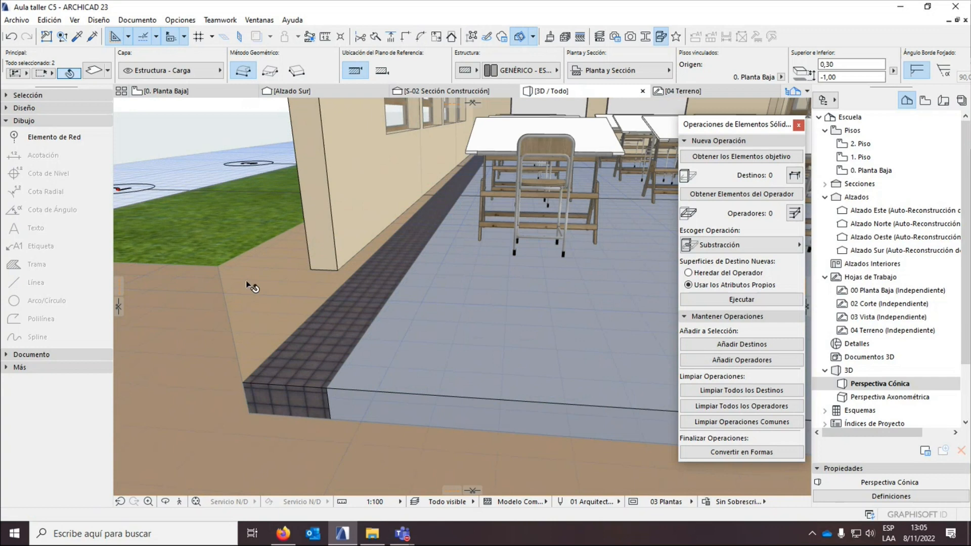
key(Escape)
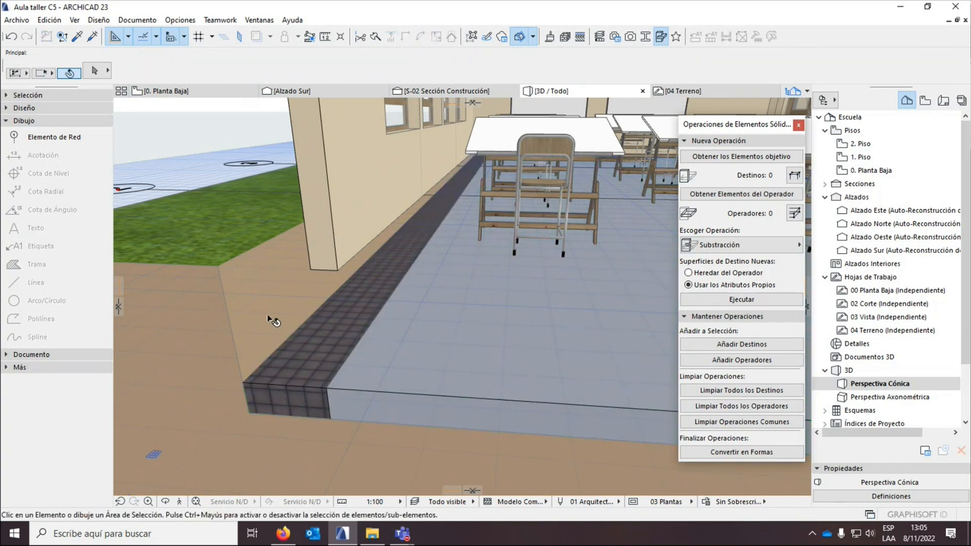
click(165, 502)
drag(260, 333, 231, 300)
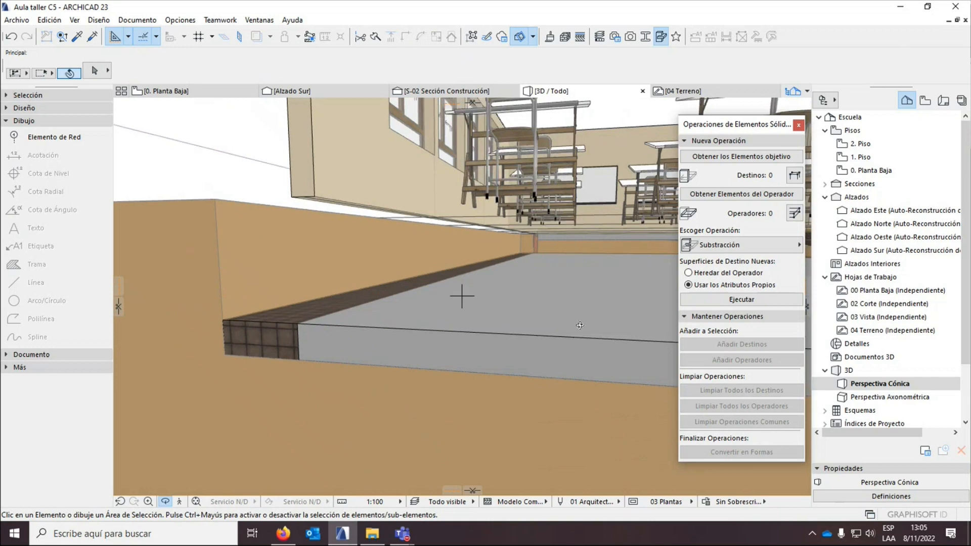
scroll(242, 361, down, 5)
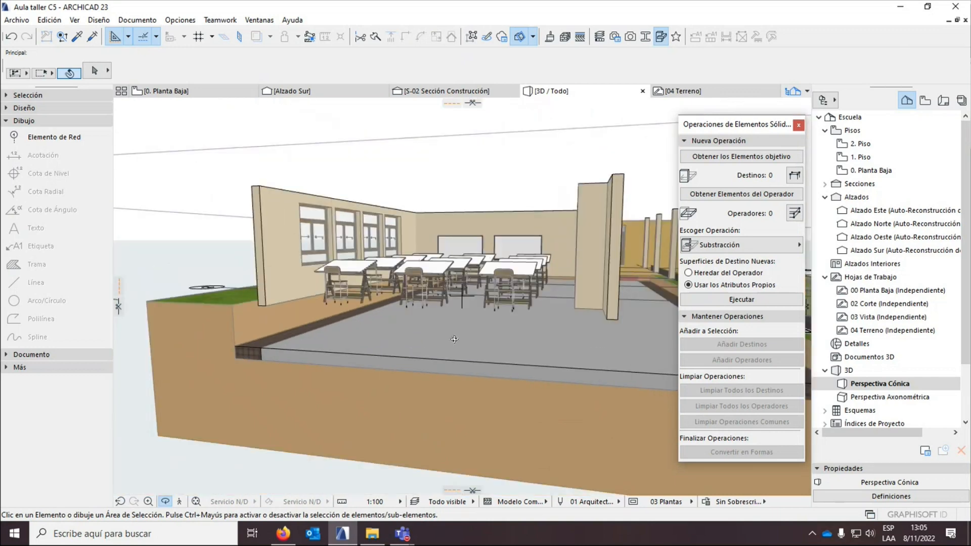
key(ctrl+z)
key(Escape)
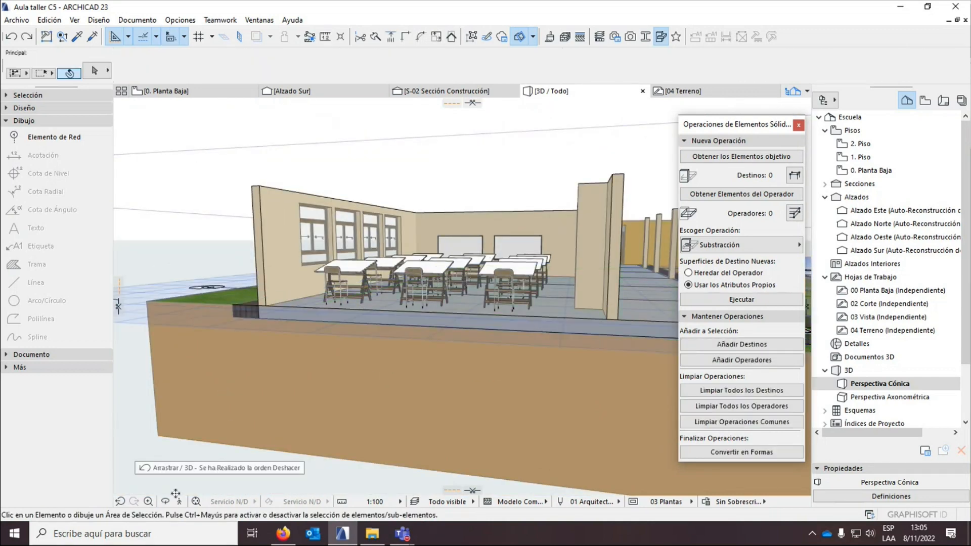
Move the vertical cutting plane outward past the first classroom's end wall so it no longer cuts the building.
shift+middle_drag(350, 313, 221, 277)
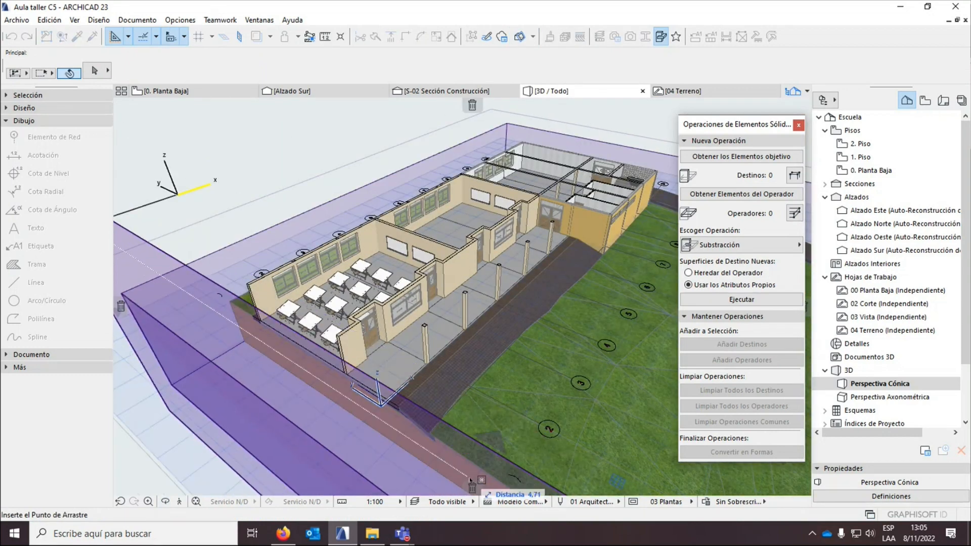
scroll(273, 434, down, 3)
scroll(261, 439, up, 3)
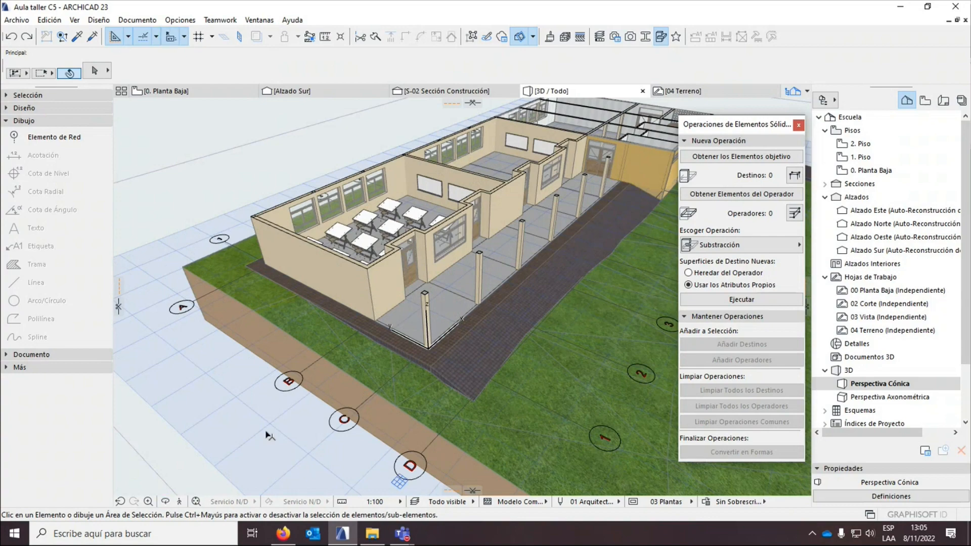
drag(311, 396, 120, 486)
key(Escape)
click(165, 501)
drag(253, 354, 442, 381)
drag(425, 420, 226, 435)
key(Escape)
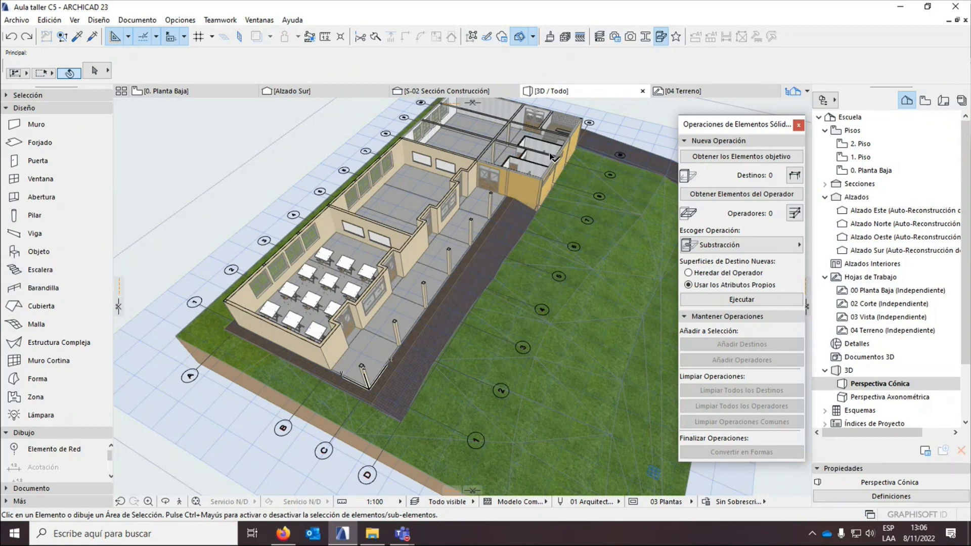
On the ground floor plan, draw a rectangular mesh about 22.31 by 14.62 m, from the perimeter paving's outer corner to the two-storey block's near corner.
mouse_move(173, 95)
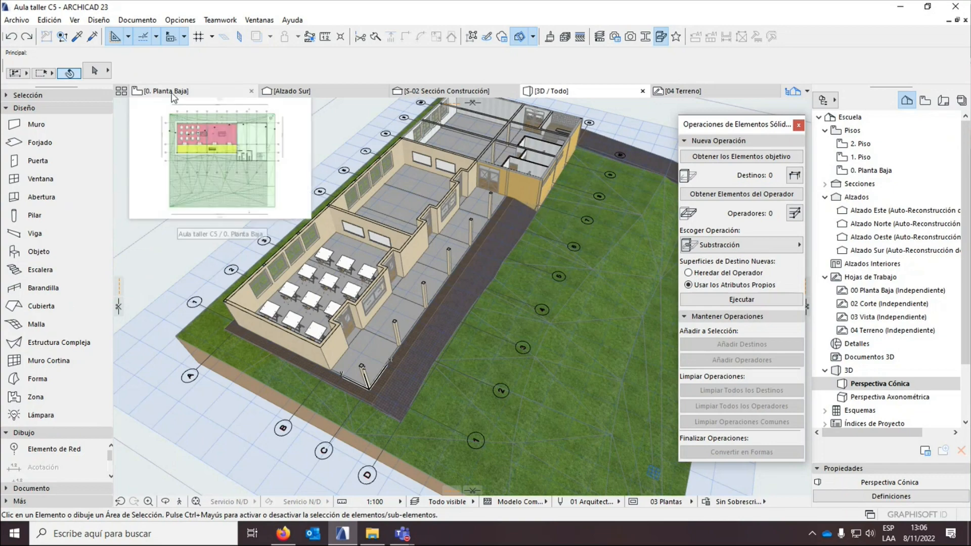
click(173, 95)
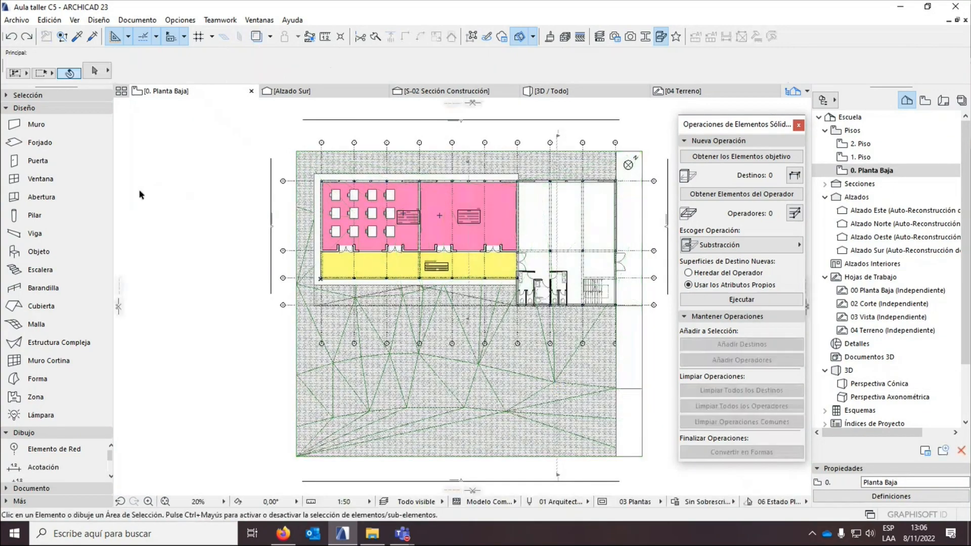
click(31, 324)
scroll(312, 182, up, 5)
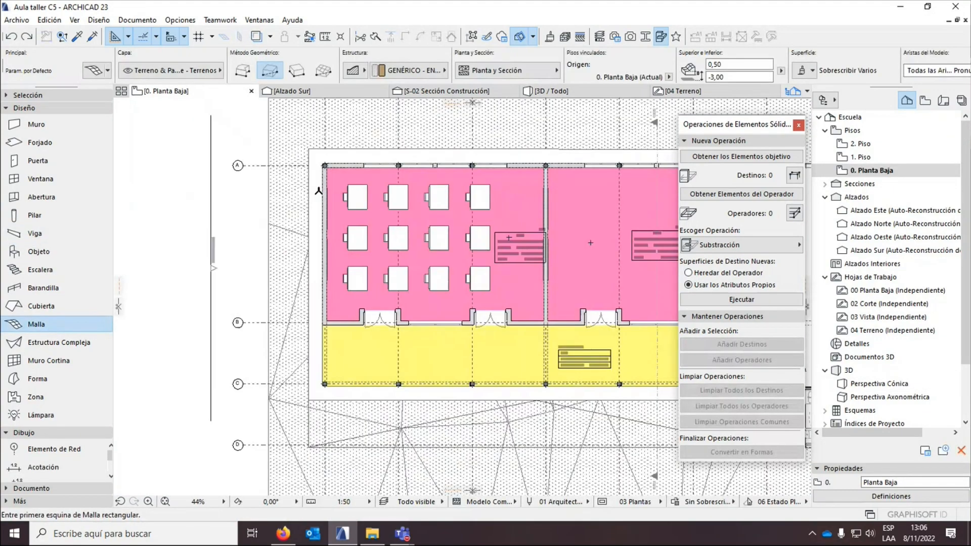
scroll(303, 131, down, 5)
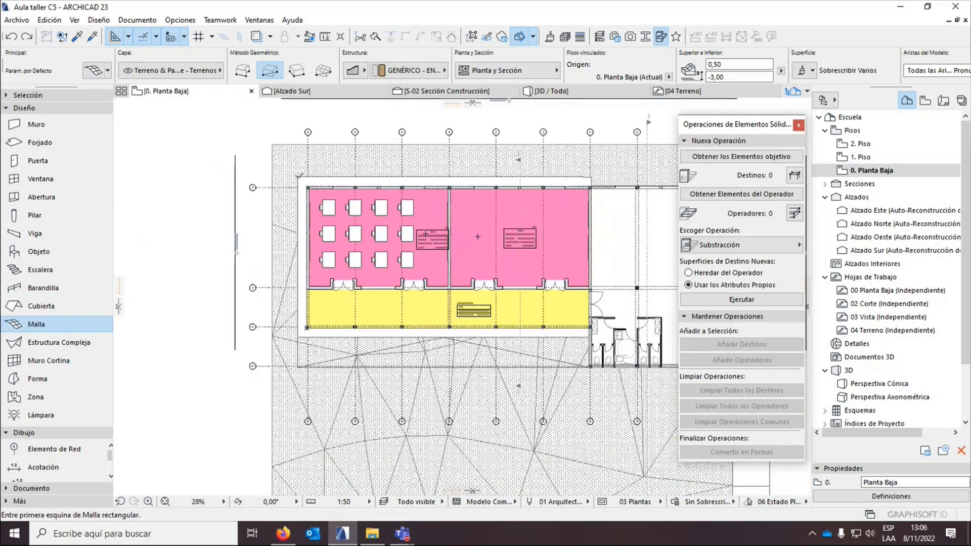
click(298, 177)
scroll(589, 366, up, 7)
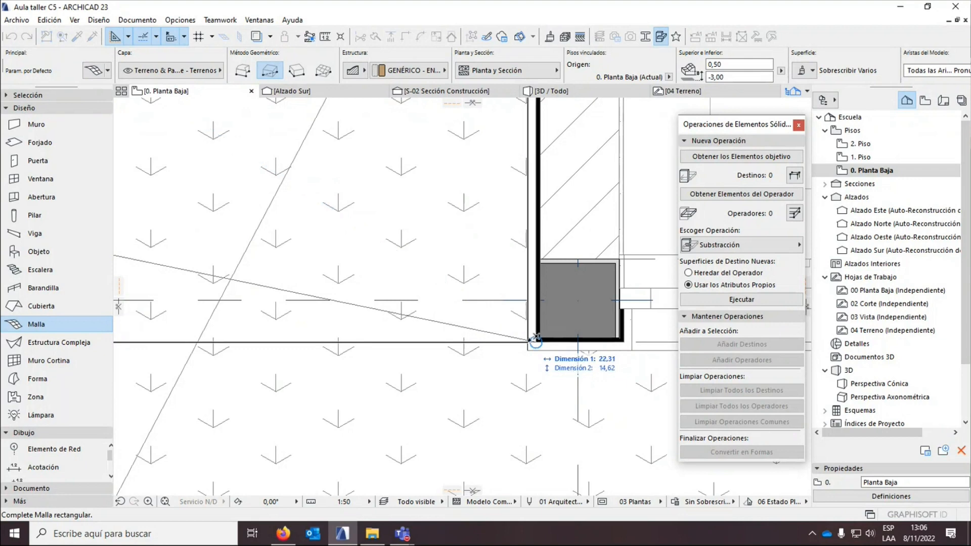
scroll(538, 338, up, 3)
click(537, 338)
scroll(537, 338, down, 6)
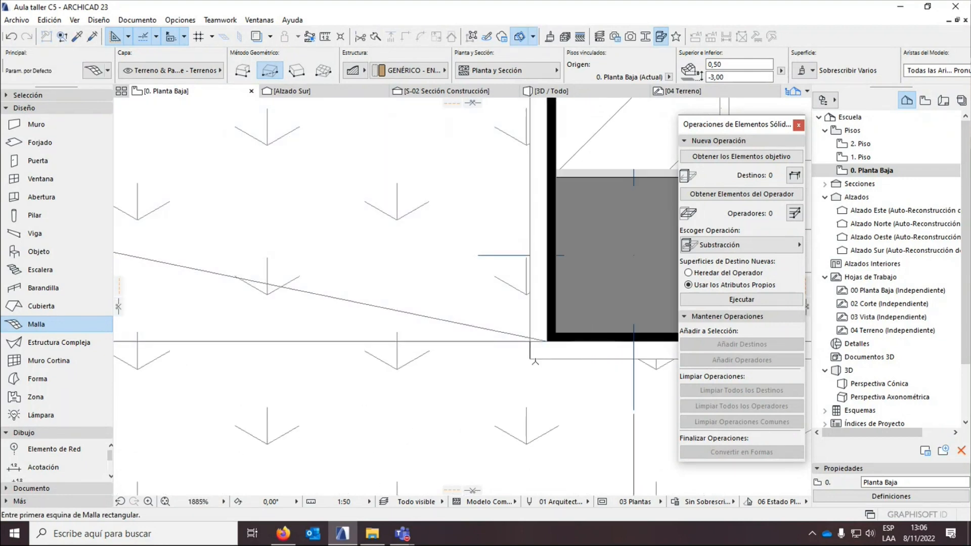
scroll(548, 365, down, 1)
key(Escape)
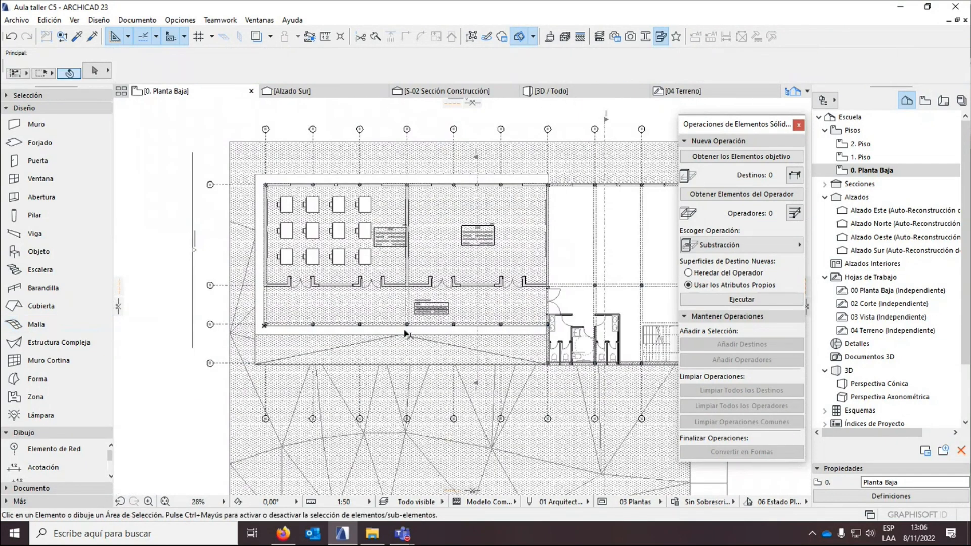
Set the new rectangular mesh's upper height to 1.00 and its lower height to 0.00.
click(405, 333)
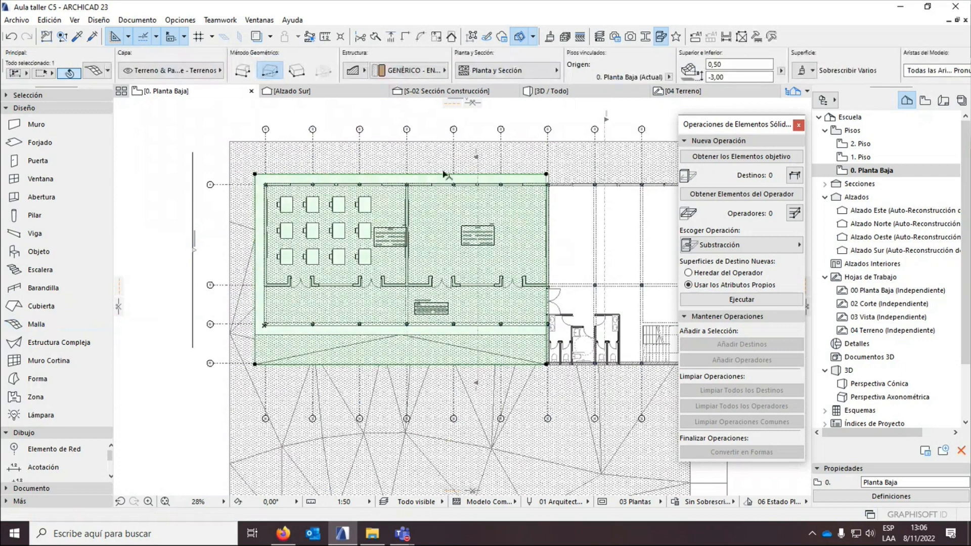
click(750, 77)
text(0)
key(shift+Tab)
text(1)
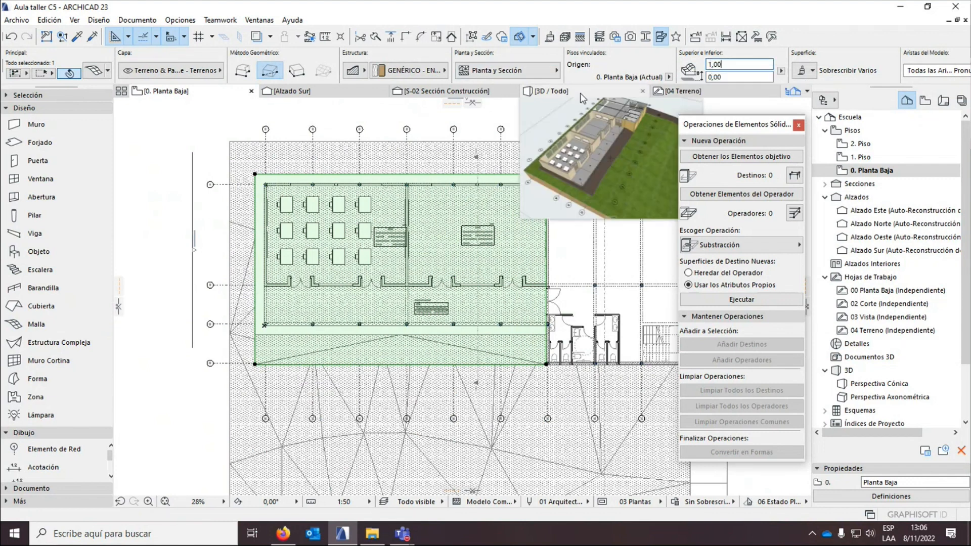
In the 3D model, select the new rectangular mesh together with the terrain mesh and show only these two.
click(552, 91)
click(402, 383)
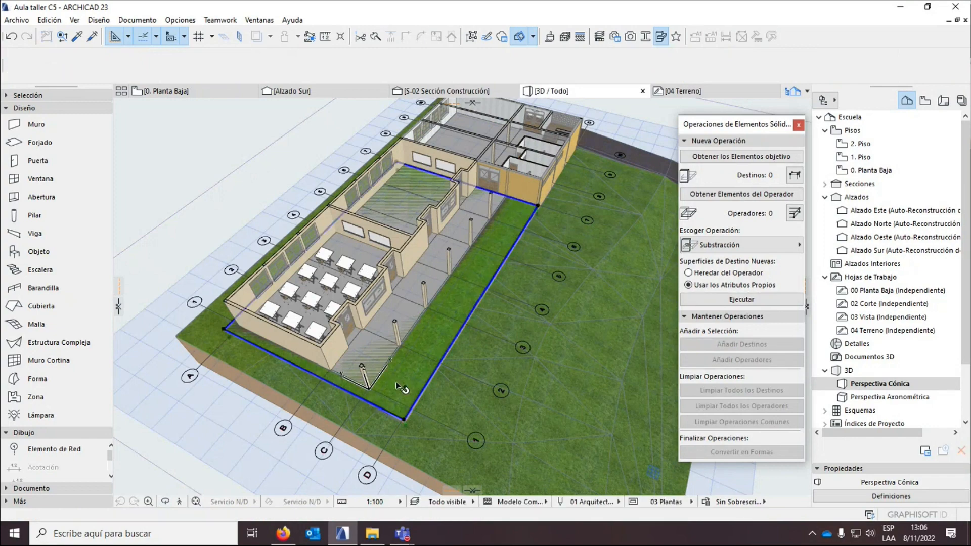
scroll(456, 349, up, 5)
scroll(452, 344, down, 3)
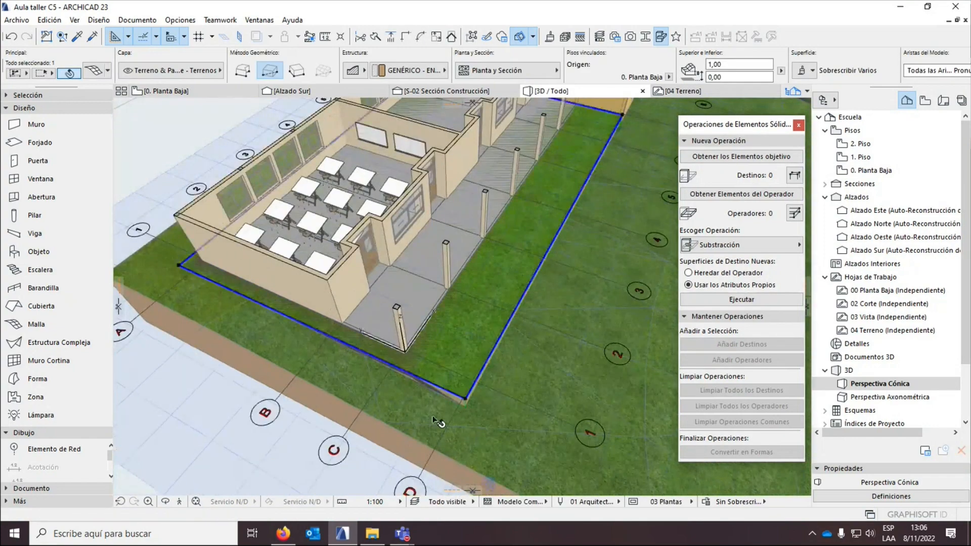
scroll(459, 410, up, 2)
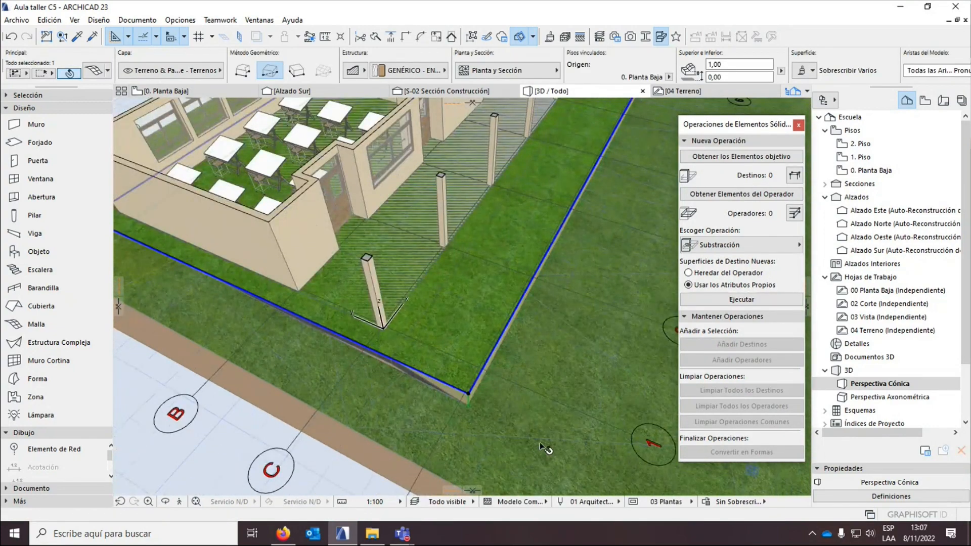
scroll(533, 414, down, 3)
shift+middle_drag(452, 445, 412, 375)
shift+click(413, 375)
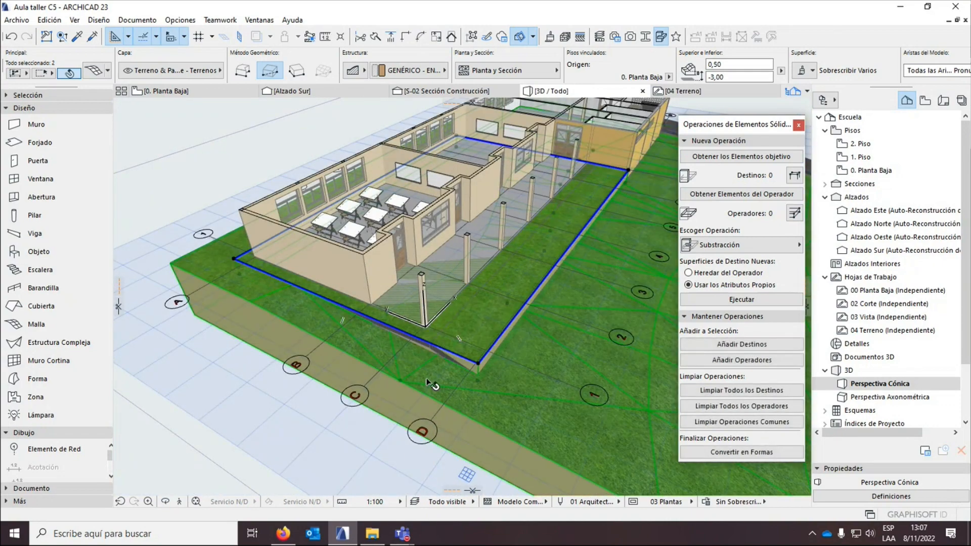
right_click(426, 378)
click(469, 240)
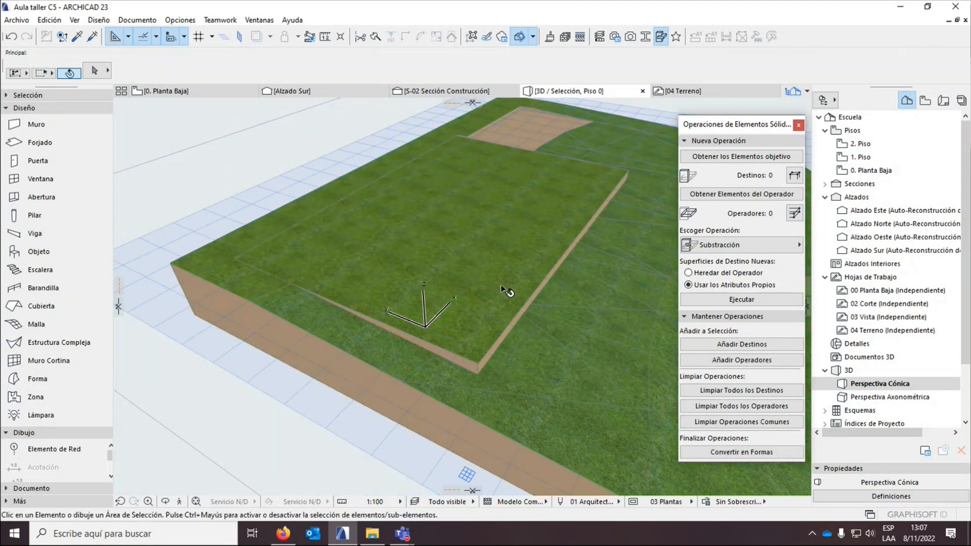
scroll(483, 420, down, 2)
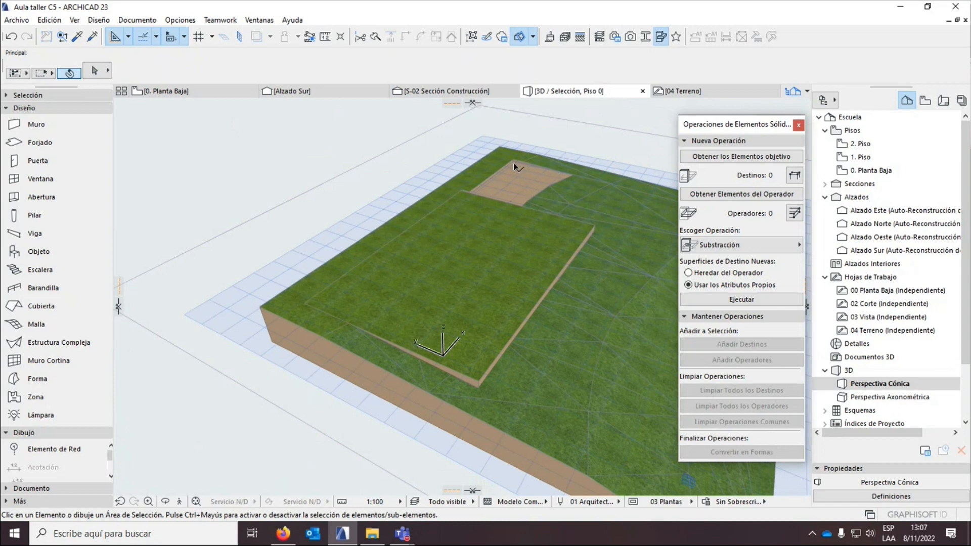
key(ctrl+z)
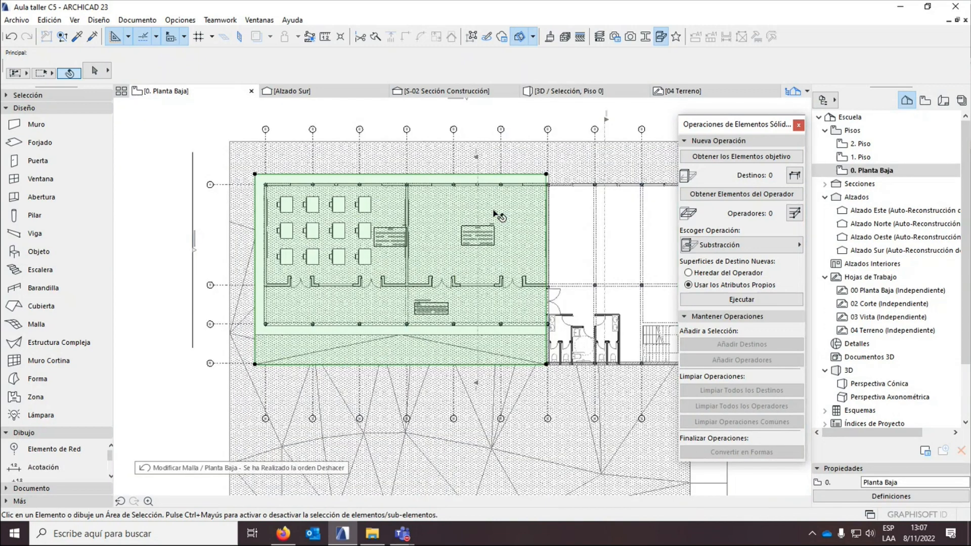
key(ctrl+shift+z)
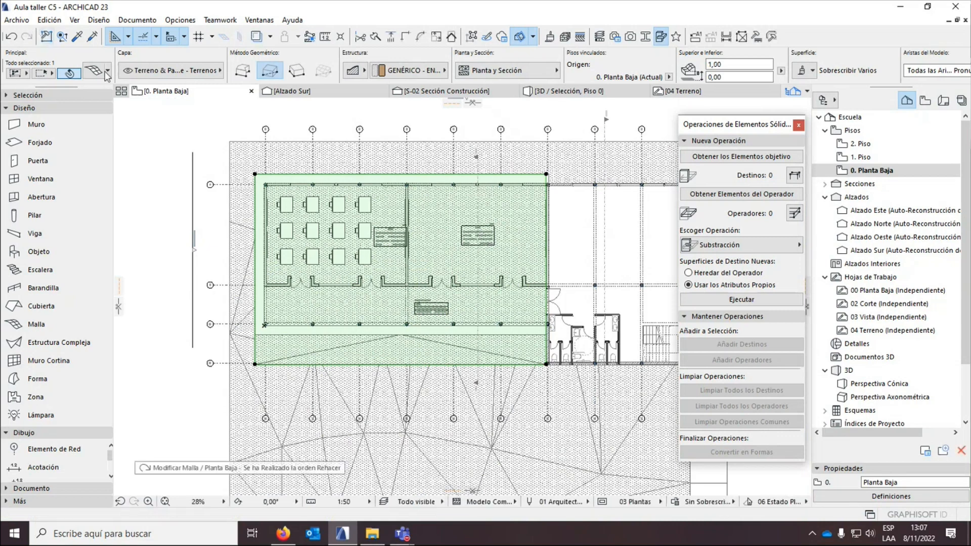
click(561, 96)
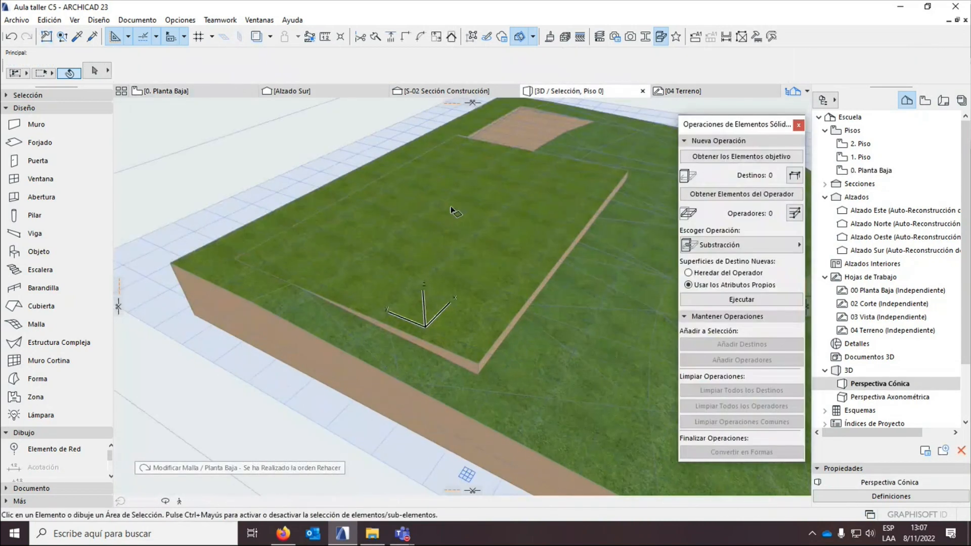
Show all elements of the model in 3D again.
right_click(261, 190)
click(333, 259)
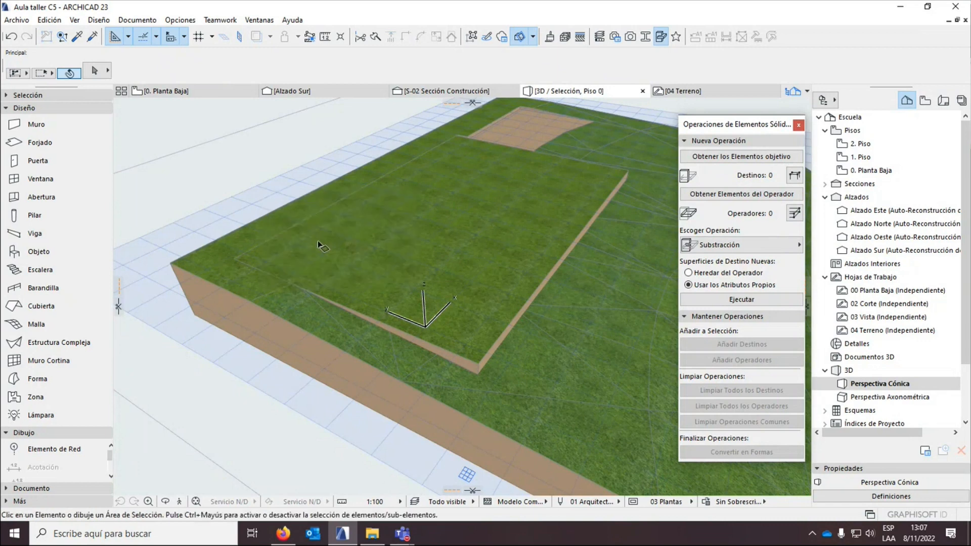
right_click(188, 143)
click(277, 266)
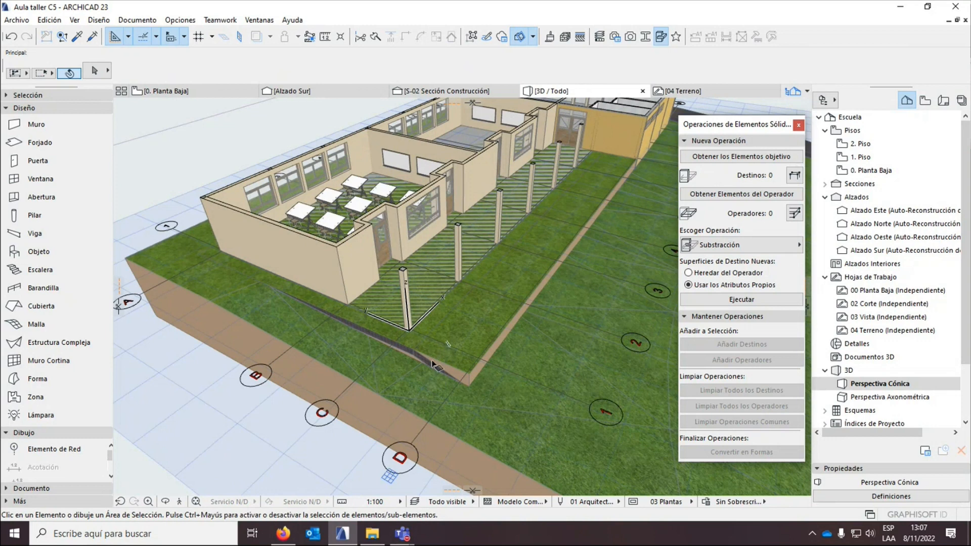
Subtract the terrain mesh from the new rectangular mesh, using subtraction with downward extrusion.
click(453, 358)
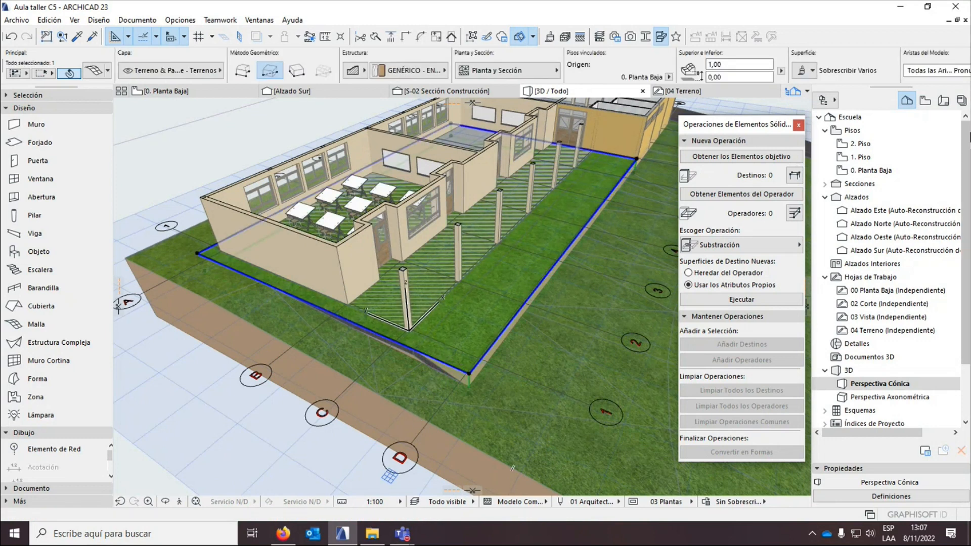
click(732, 159)
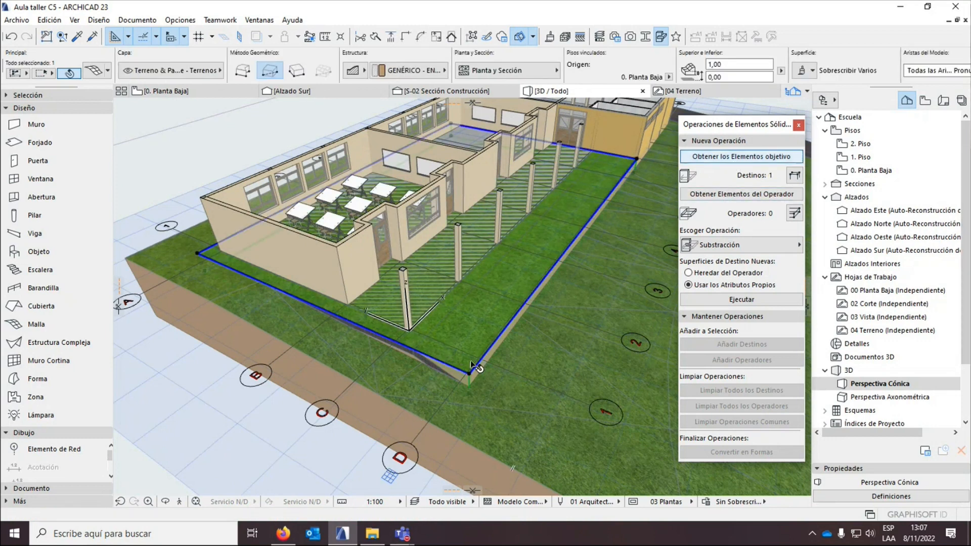
click(402, 396)
click(752, 194)
click(723, 250)
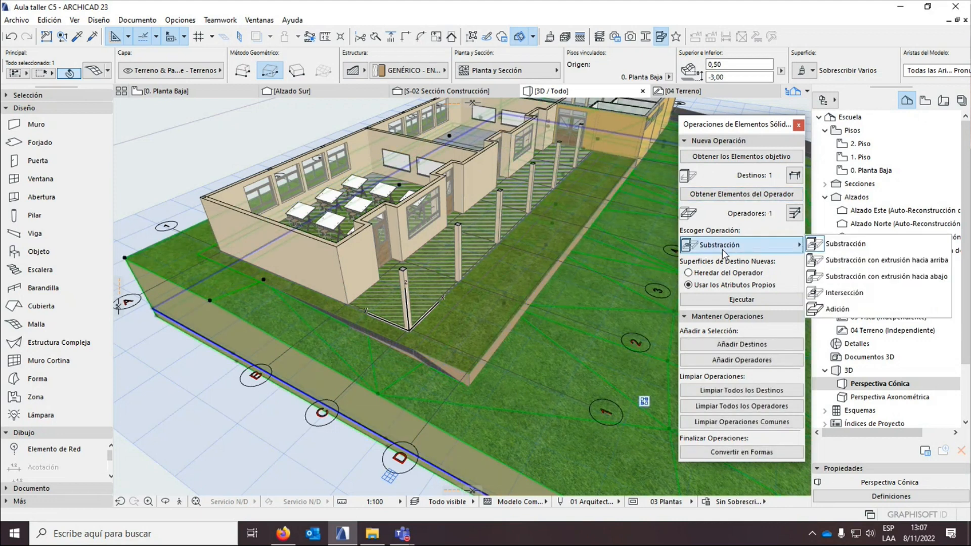
click(840, 277)
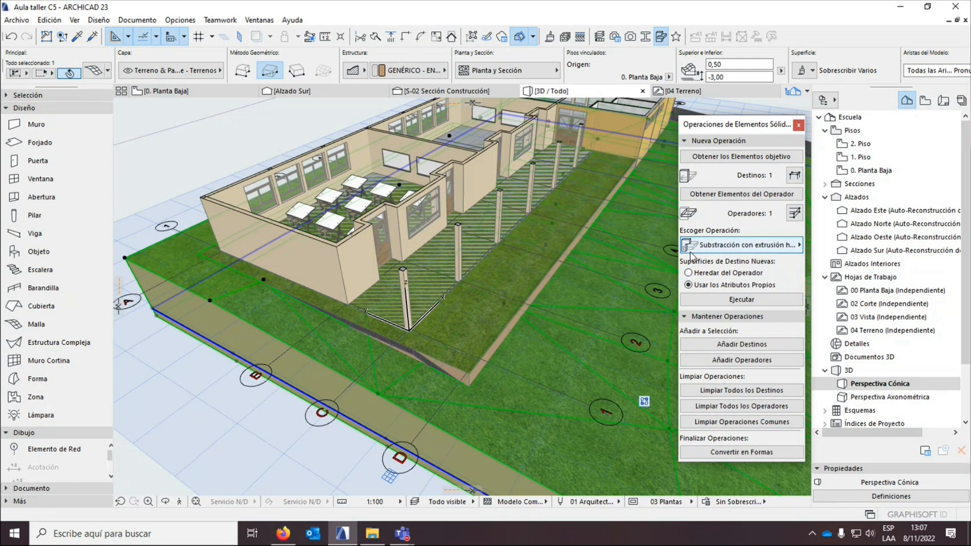
click(741, 300)
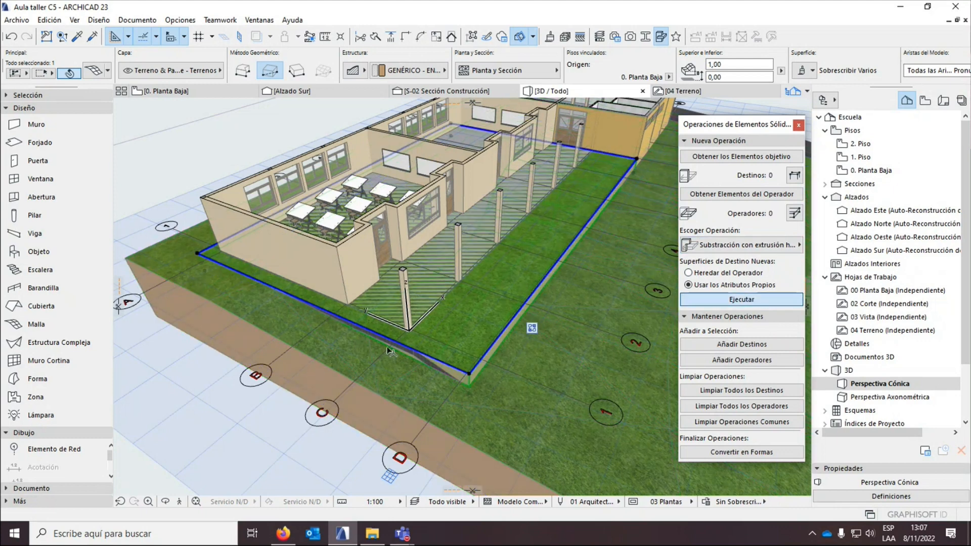
Select all four slabs plus the straight ramp beside the gallery, and set them as operators for the solid operation.
scroll(389, 351, up, 3)
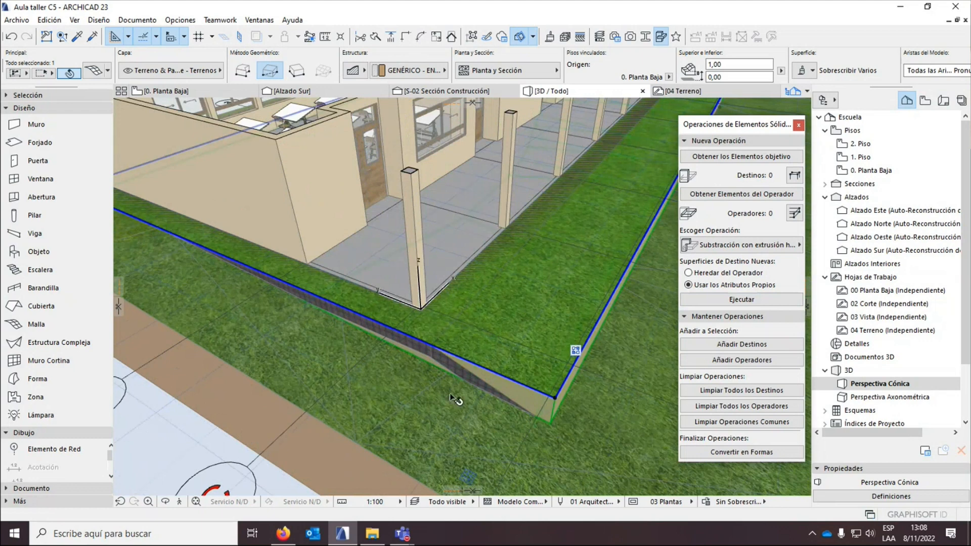
scroll(295, 439, down, 5)
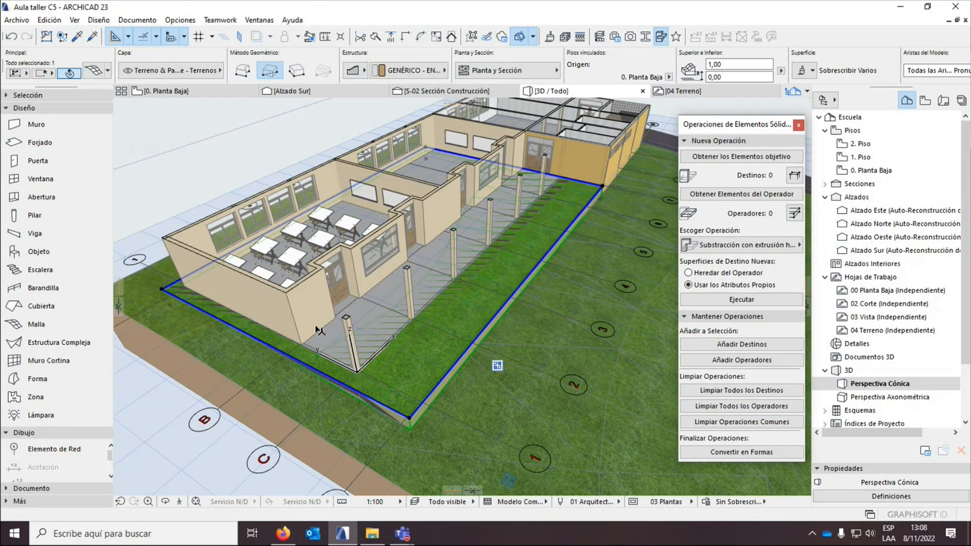
key(Escape)
scroll(317, 329, up, 3)
scroll(383, 430, down, 1)
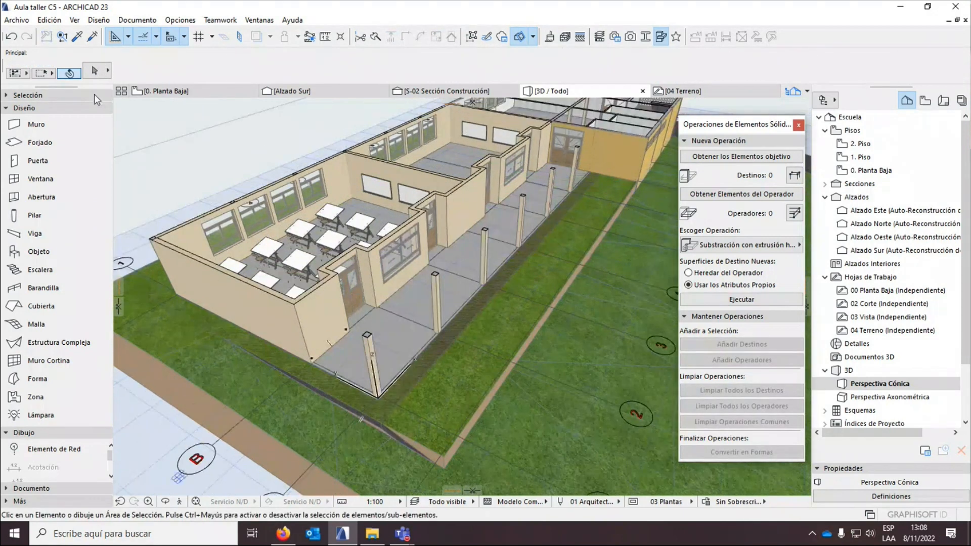
click(36, 148)
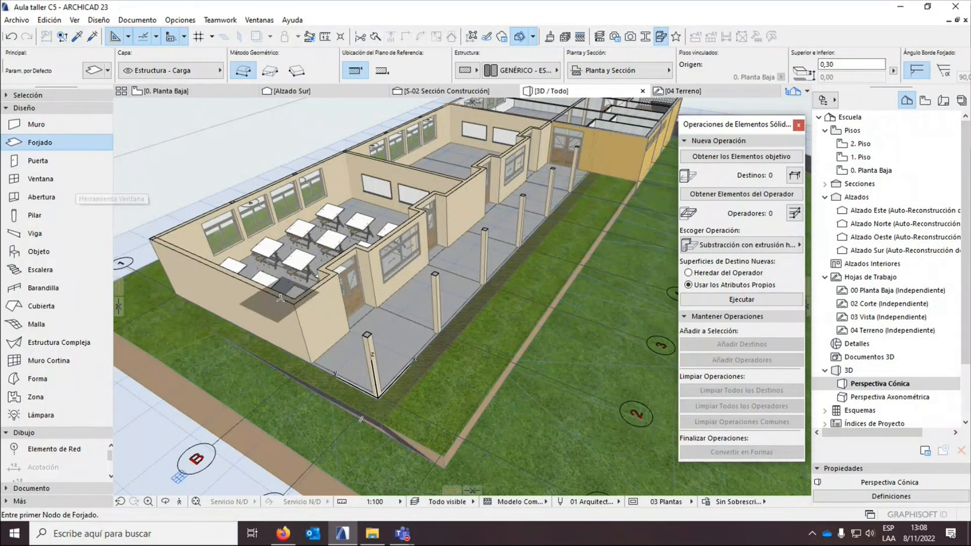
key(ctrl+a)
scroll(360, 367, down, 1)
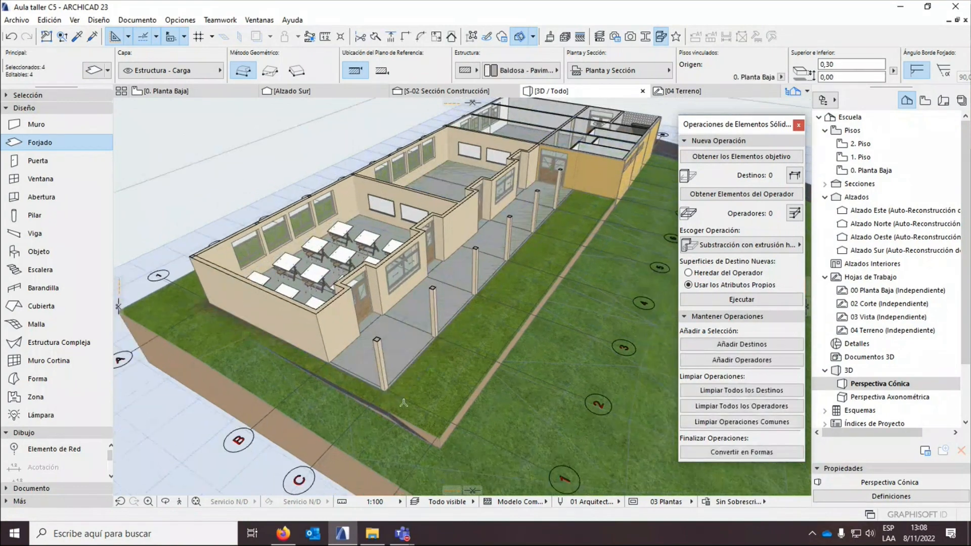
scroll(314, 376, up, 2)
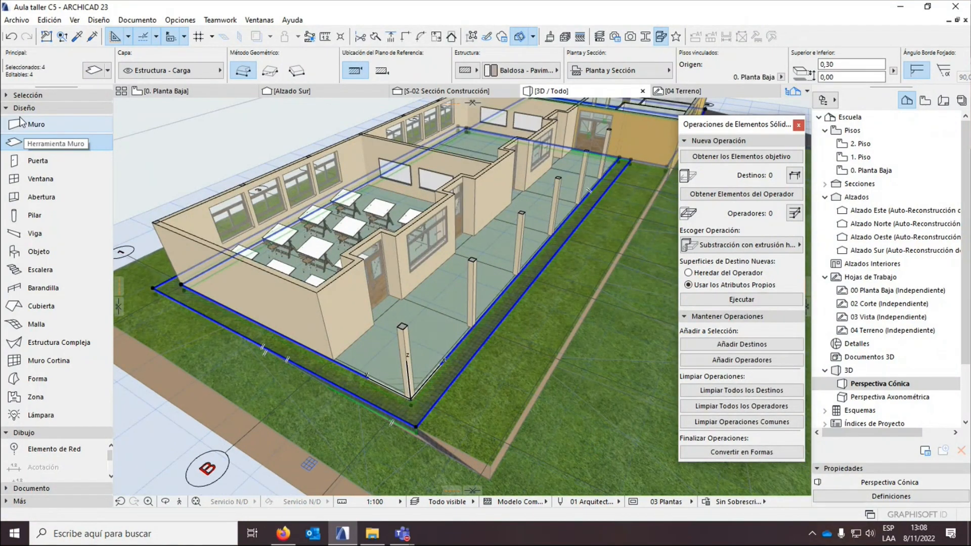
scroll(425, 445, up, 3)
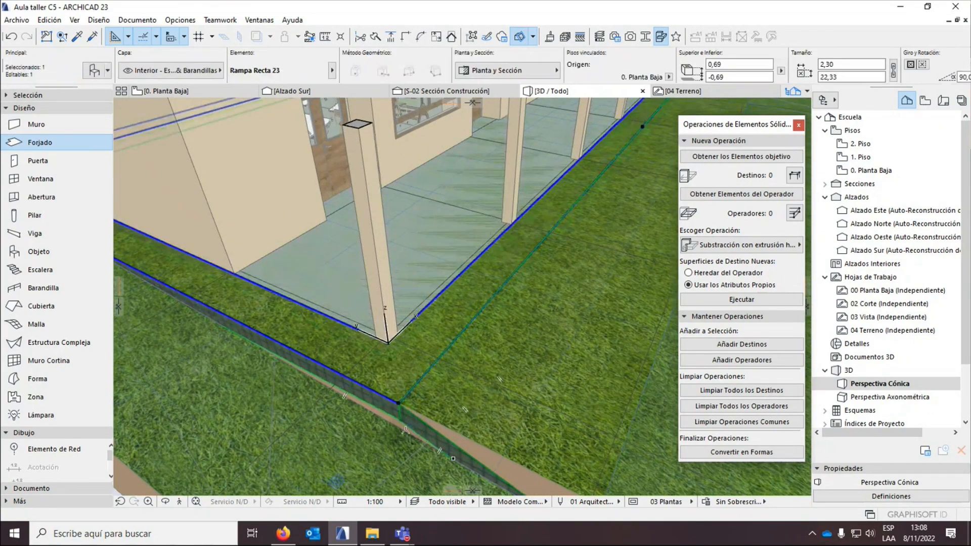
scroll(487, 228, down, 5)
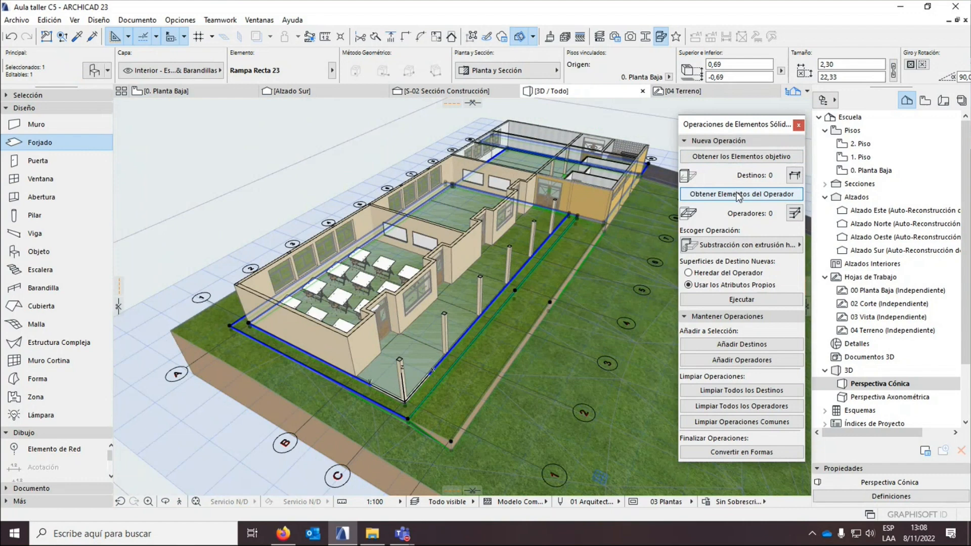
scroll(439, 429, up, 3)
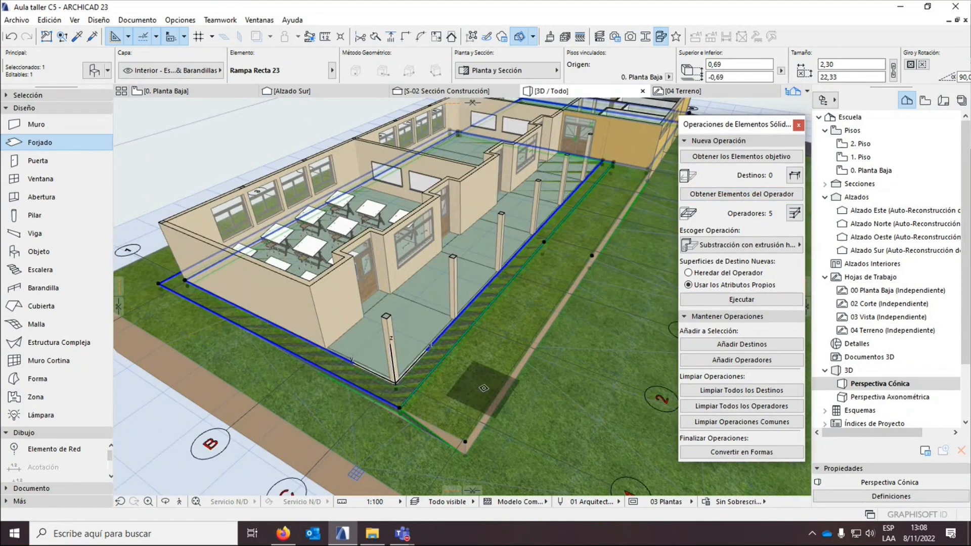
Set the rectangular mesh as the target and subtract the slabs and ramp from it with upward extrusion.
click(483, 388)
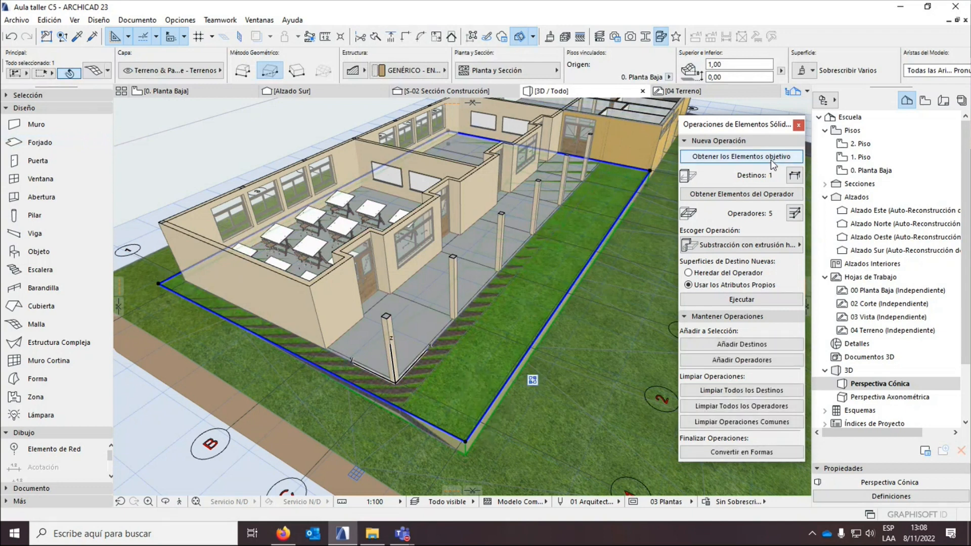
click(720, 244)
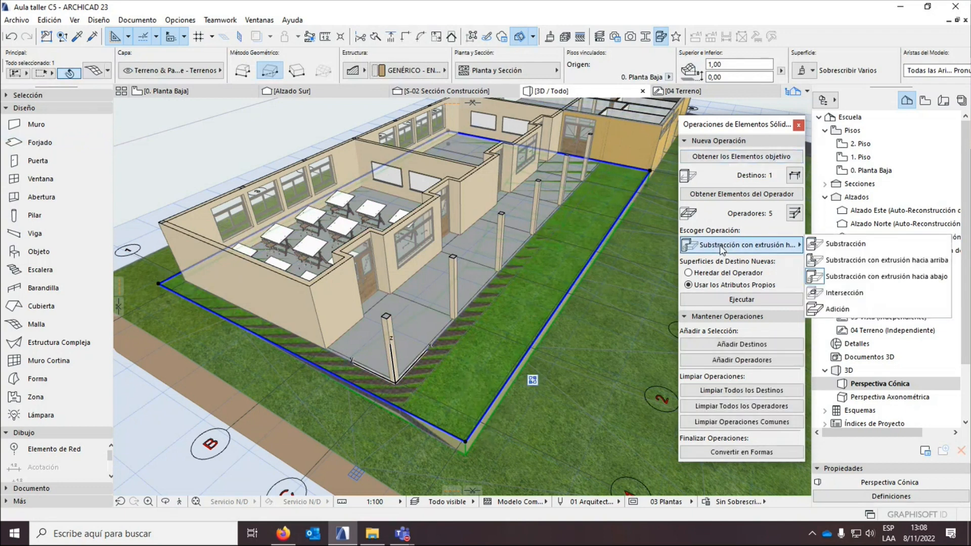
click(844, 263)
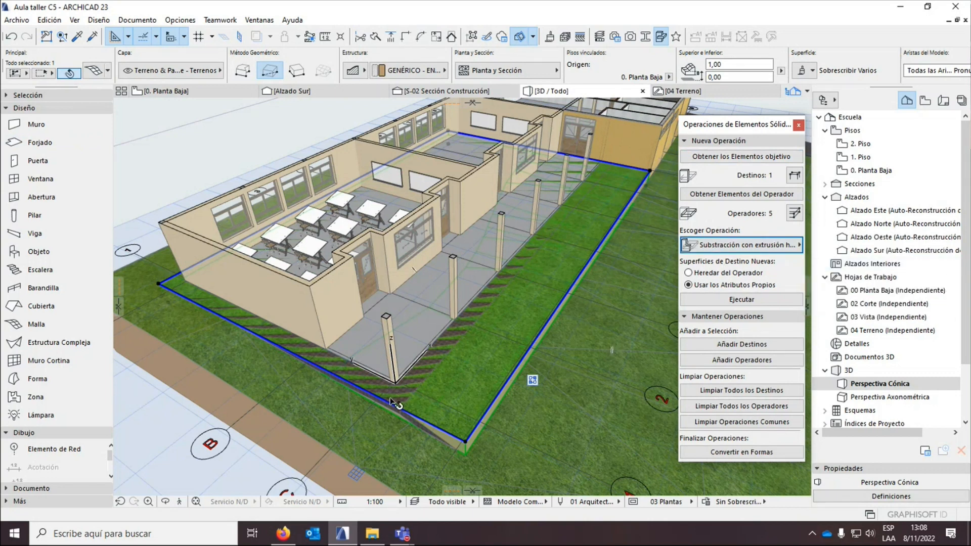
click(742, 300)
Select the rectangular mesh around the classrooms and gallery, and show only that element in 3D.
scroll(399, 435, up, 5)
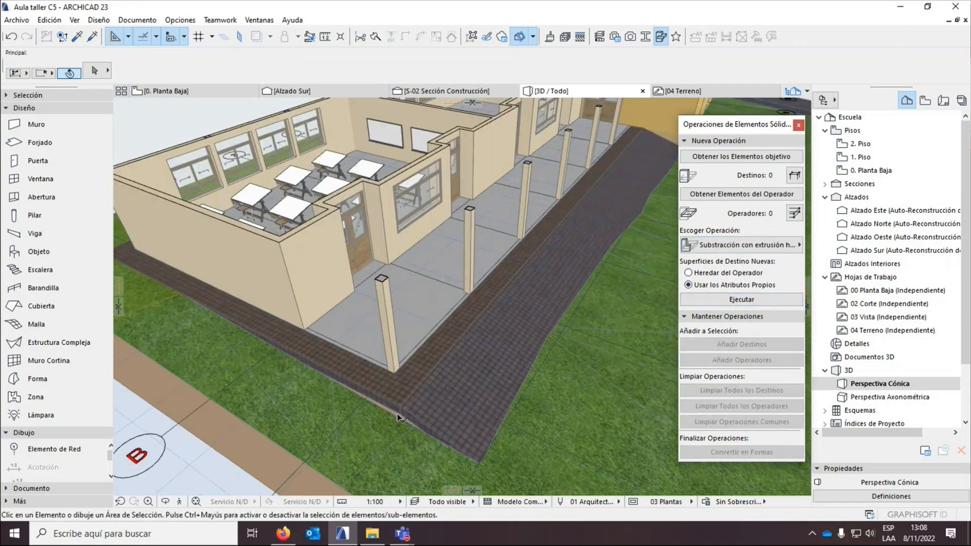
click(394, 421)
scroll(394, 417, down, 5)
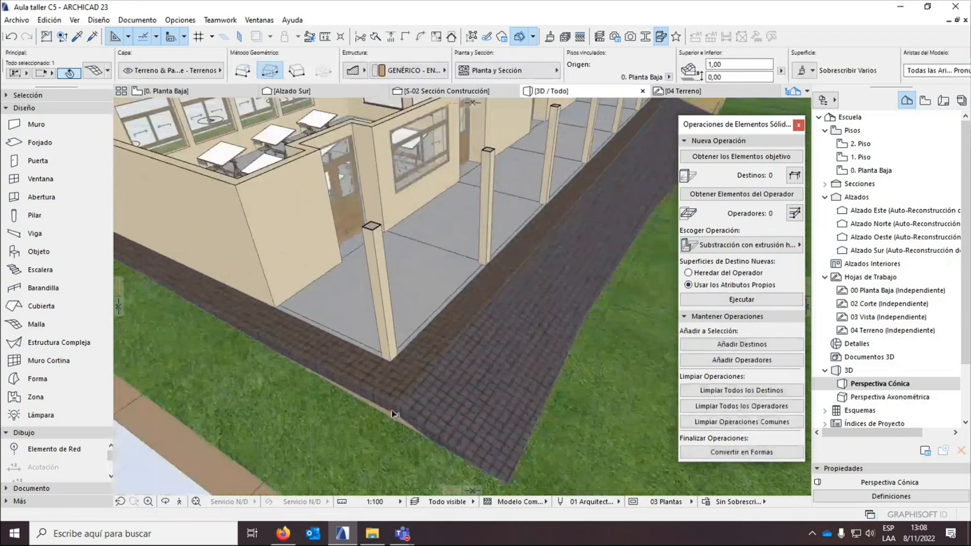
scroll(395, 413, down, 2)
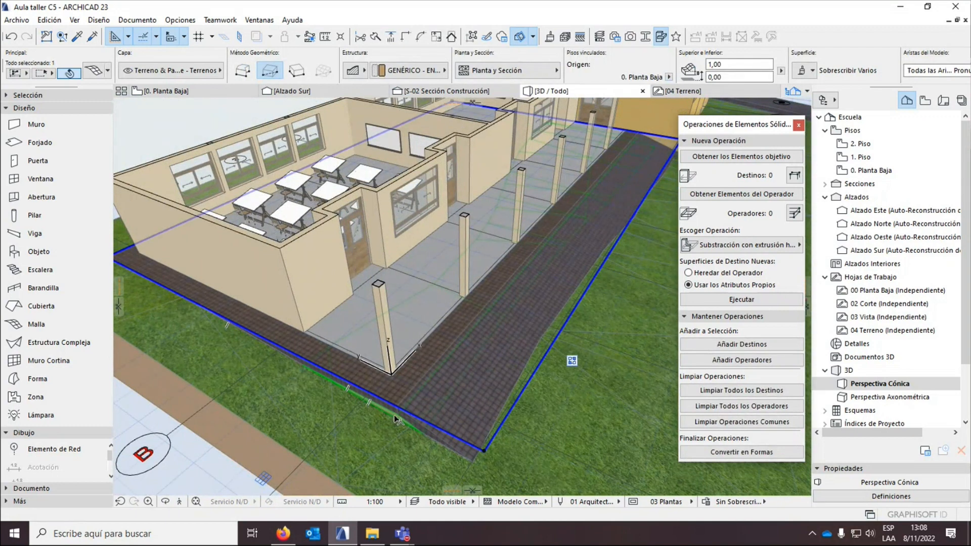
right_click(393, 415)
scroll(395, 417, up, 5)
right_click(393, 414)
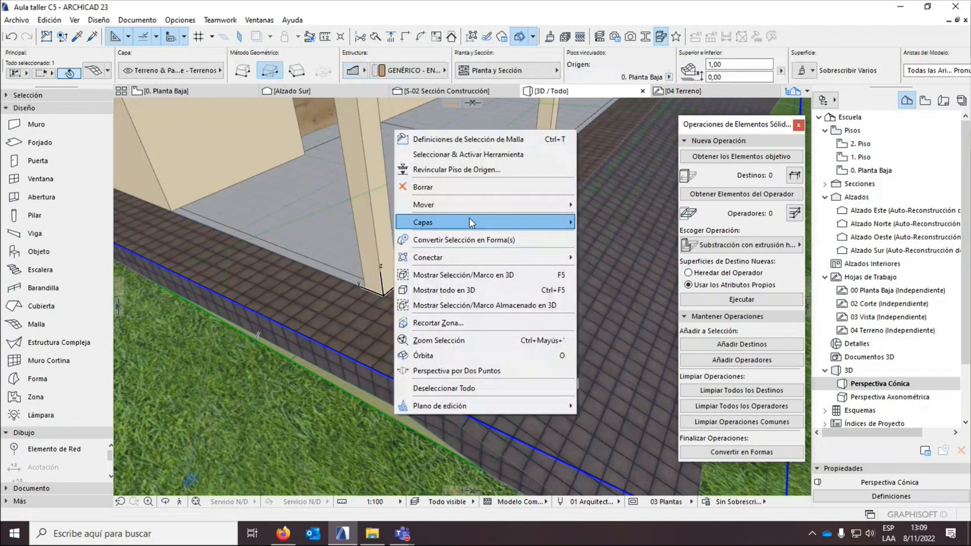
click(465, 276)
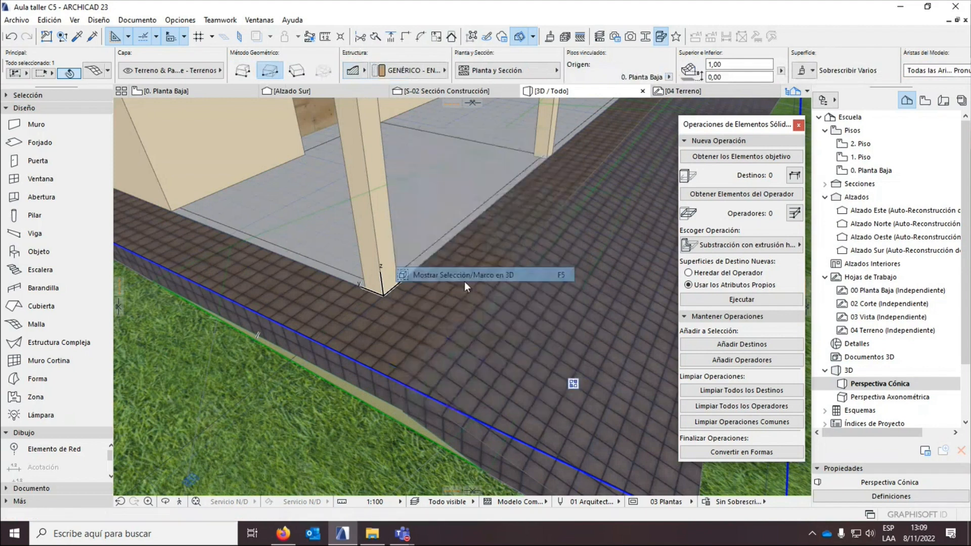
Orbit around the isolated mesh to examine its cut shape, and show all elements of the model in 3D again.
scroll(369, 397, down, 7)
scroll(424, 350, up, 2)
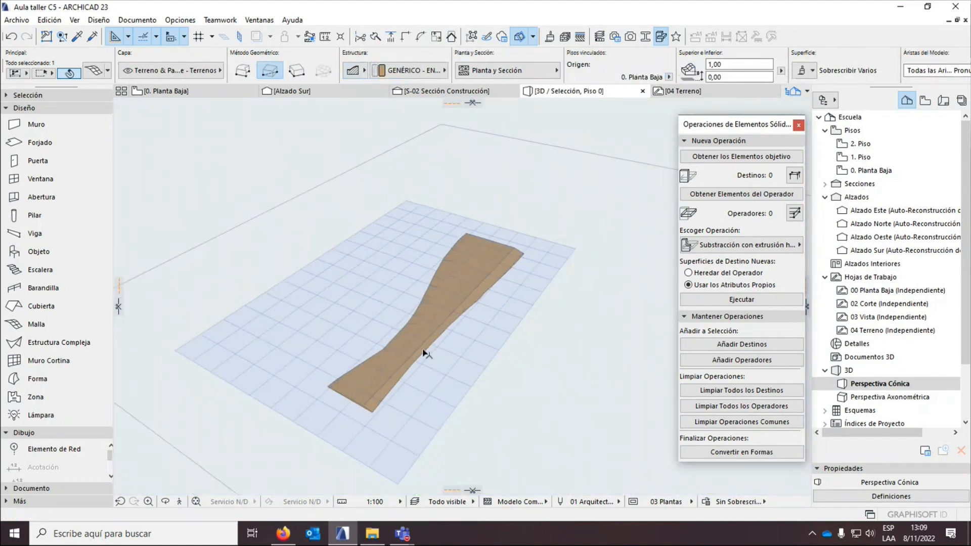
key(Escape)
click(167, 500)
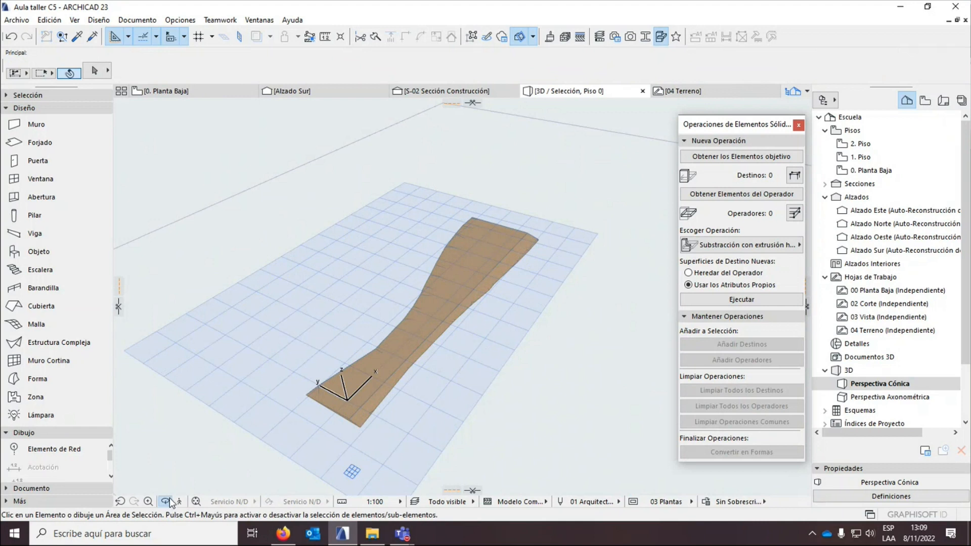
drag(232, 425, 377, 347)
key(Escape)
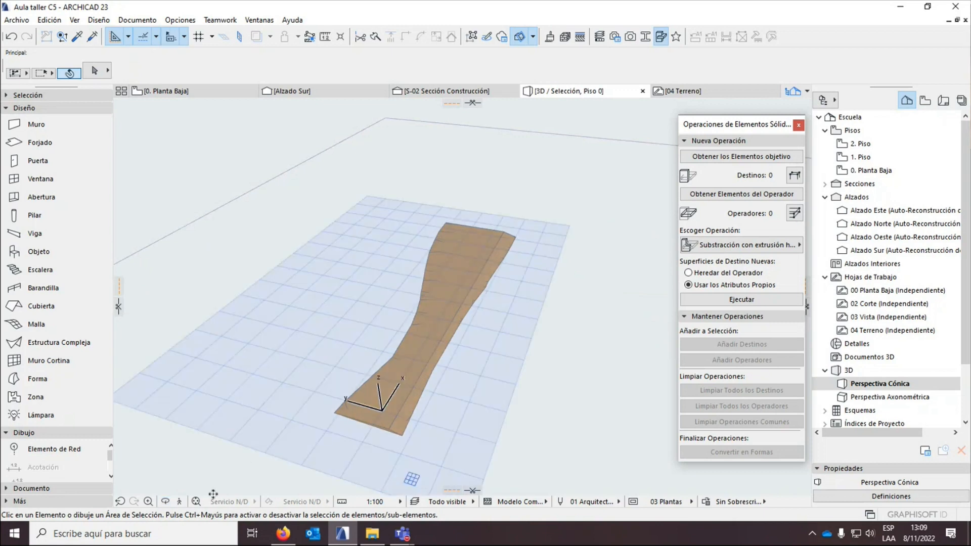
right_click(207, 191)
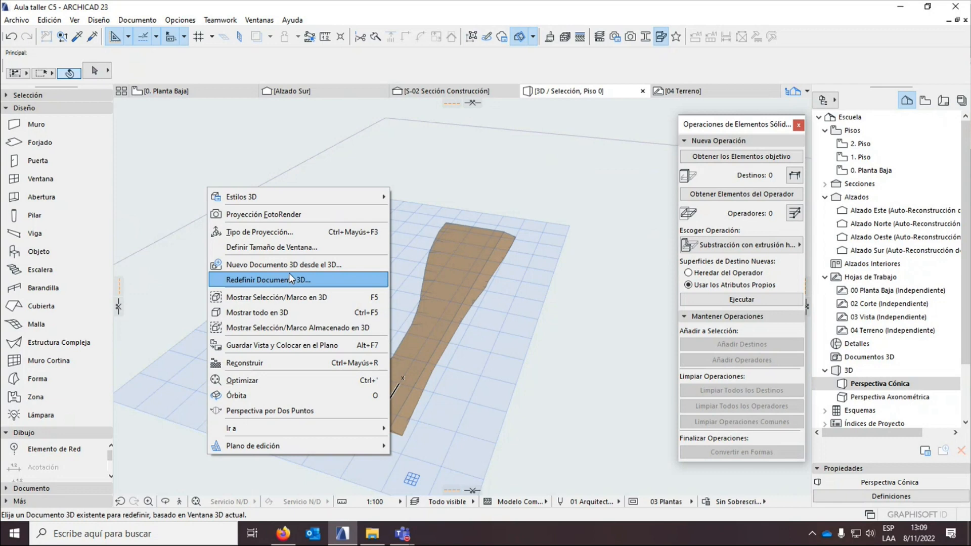
click(283, 313)
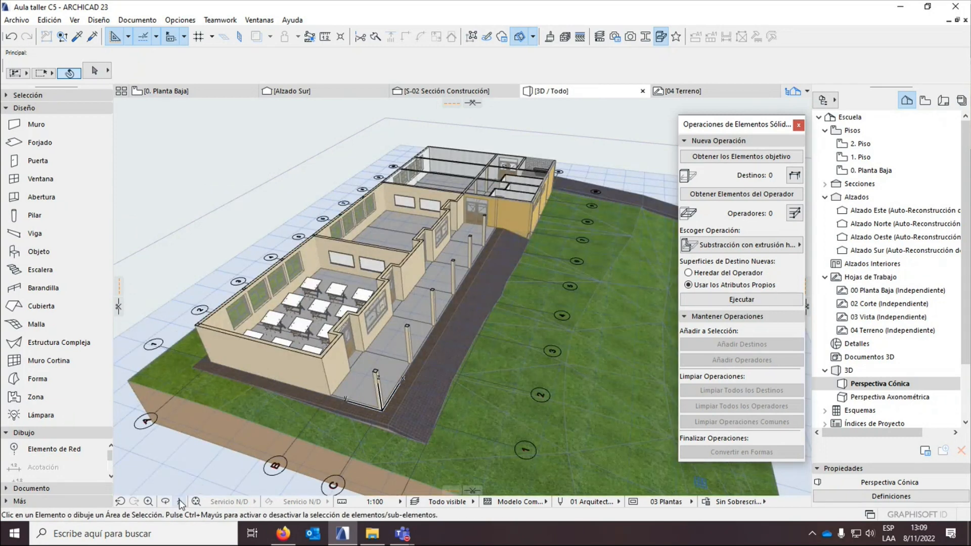
Close the solid element operations palette and turn off the 3D cutting planes to show the complete building.
click(165, 503)
drag(627, 315, 397, 305)
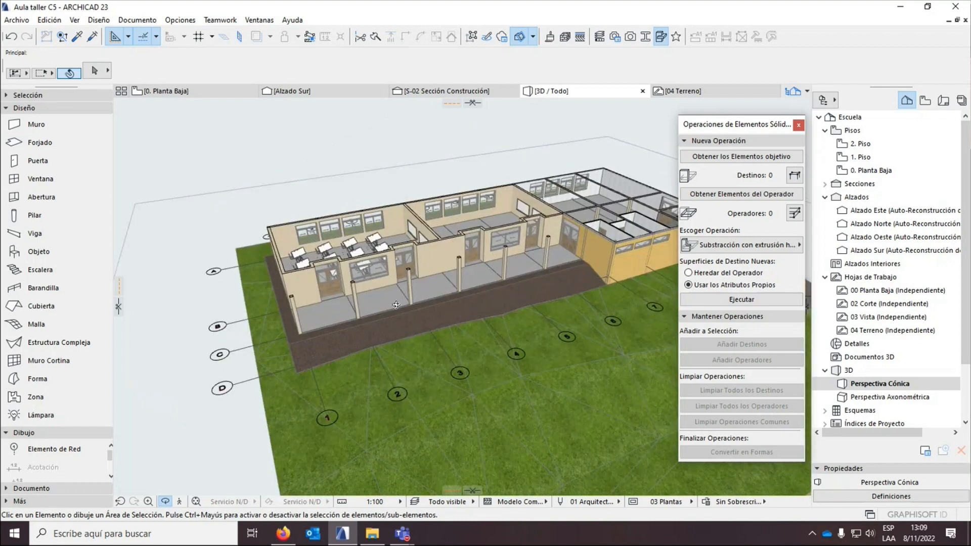
scroll(458, 309, down, 2)
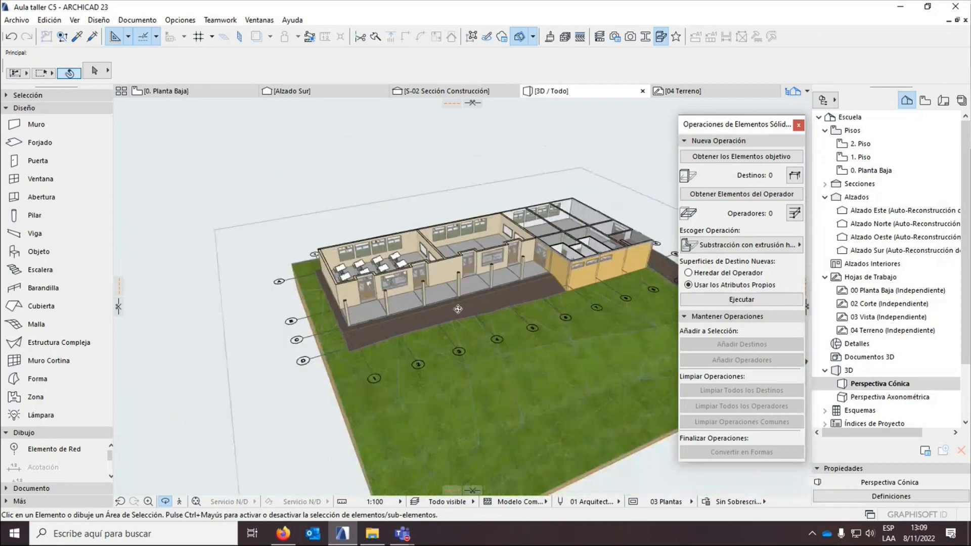
scroll(457, 309, down, 2)
drag(458, 309, 536, 306)
click(799, 125)
key(Escape)
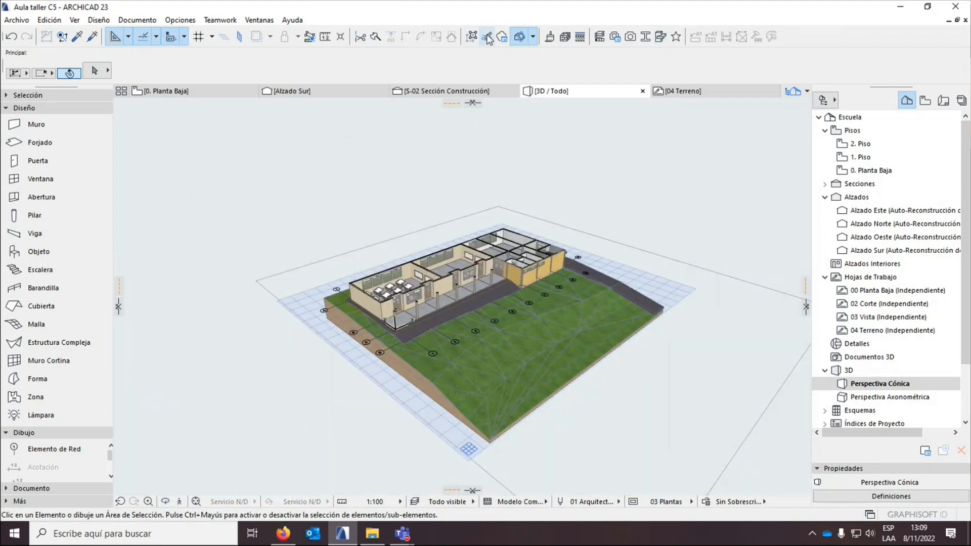
click(519, 36)
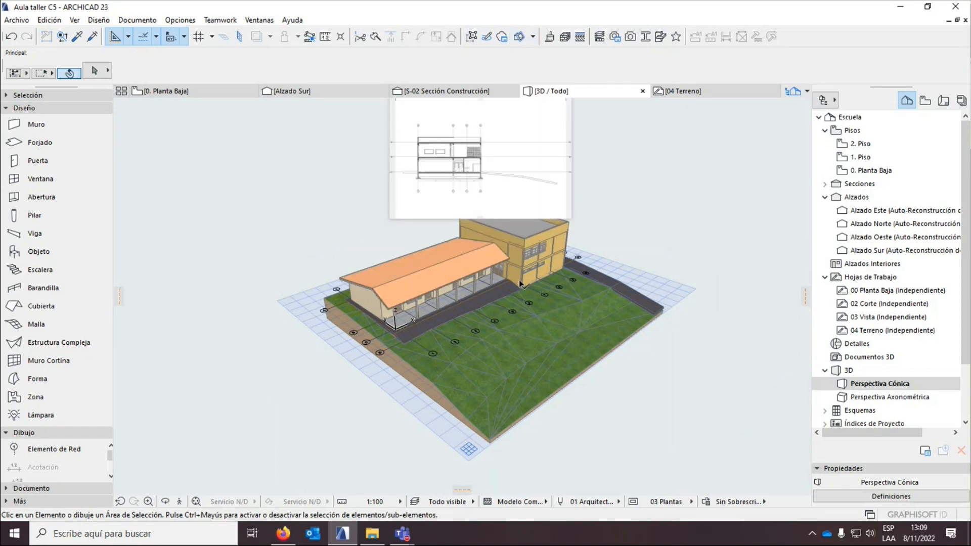
Orbit around the complete school model to examine how the building, mesh and terrain fit together.
scroll(521, 284, up, 5)
click(165, 502)
drag(718, 270, 576, 286)
scroll(687, 253, down, 4)
scroll(582, 301, up, 3)
drag(457, 287, 372, 356)
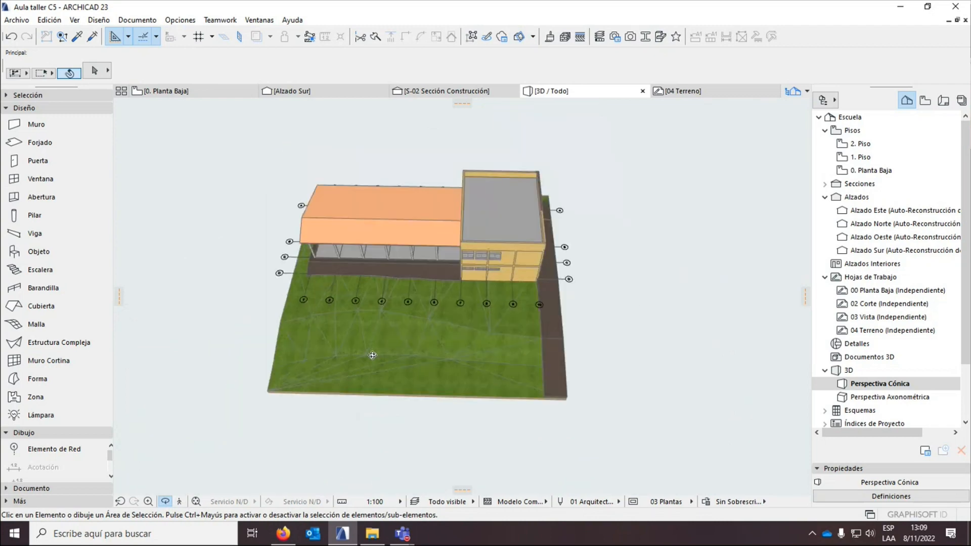
On the ground floor plan, send the rectangular mesh to the back of the display order, behind the zones.
click(182, 91)
click(348, 224)
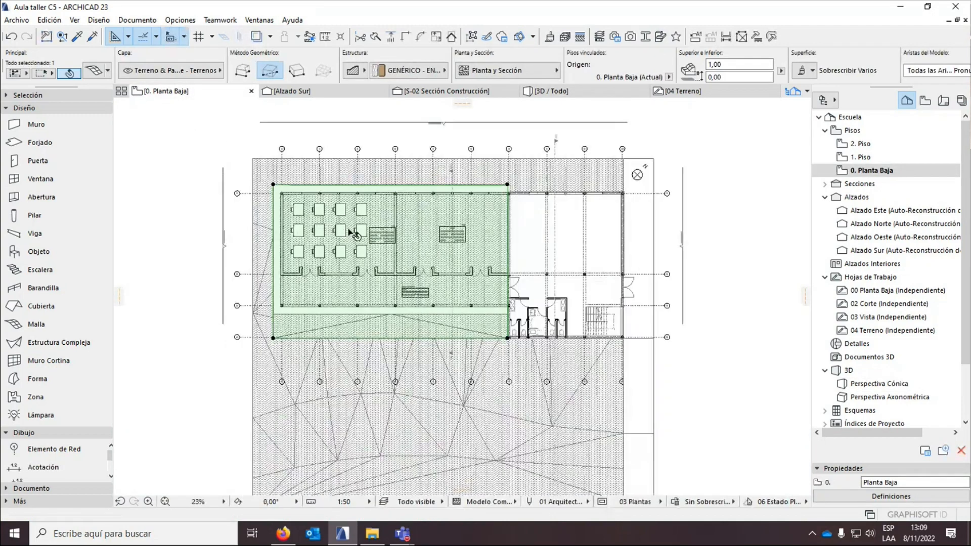
scroll(354, 234, down, 3)
scroll(326, 264, up, 2)
key(Escape)
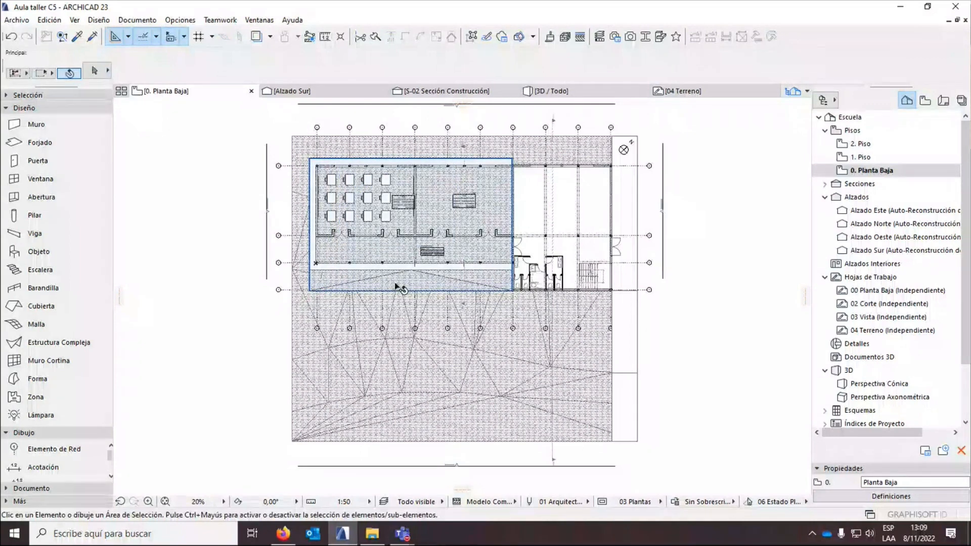
right_click(396, 286)
mouse_move(536, 363)
click(612, 404)
key(Escape)
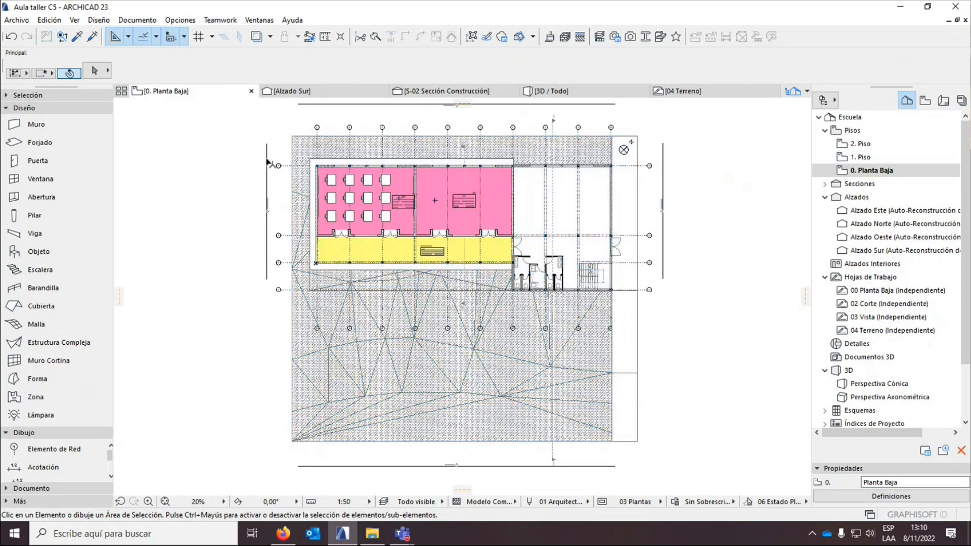
Open the project location settings, check the project north angle, and view the stored coordinates in Google Maps.
scroll(324, 273, up, 8)
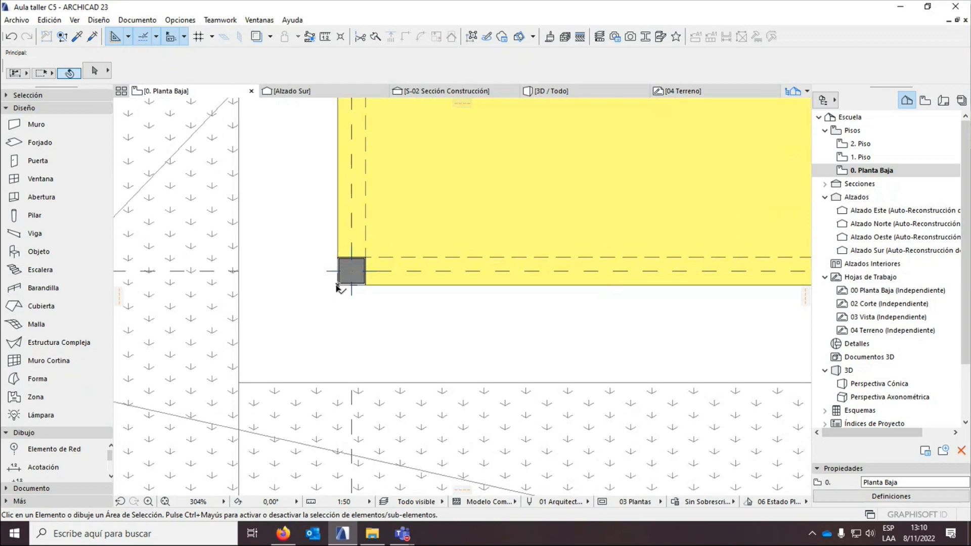
scroll(339, 286, down, 8)
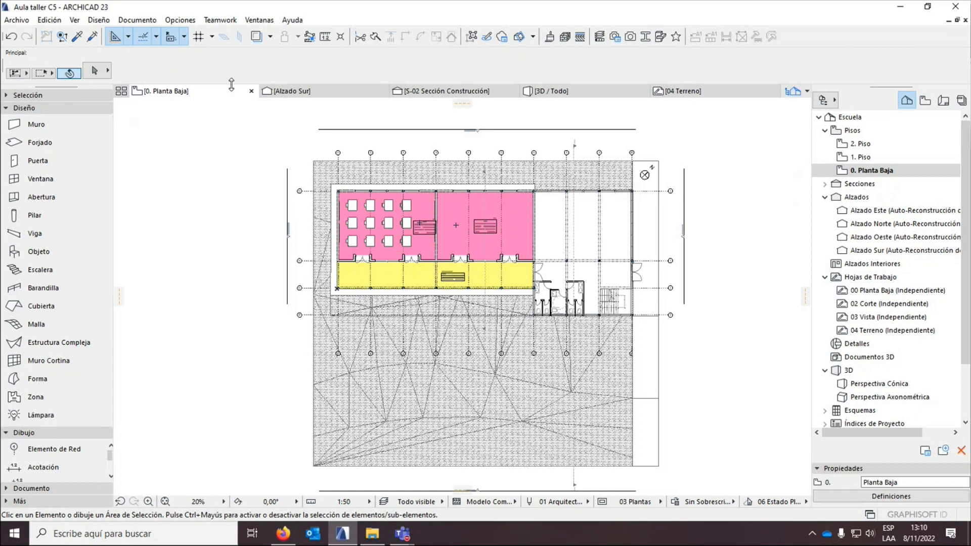
click(185, 22)
mouse_move(253, 163)
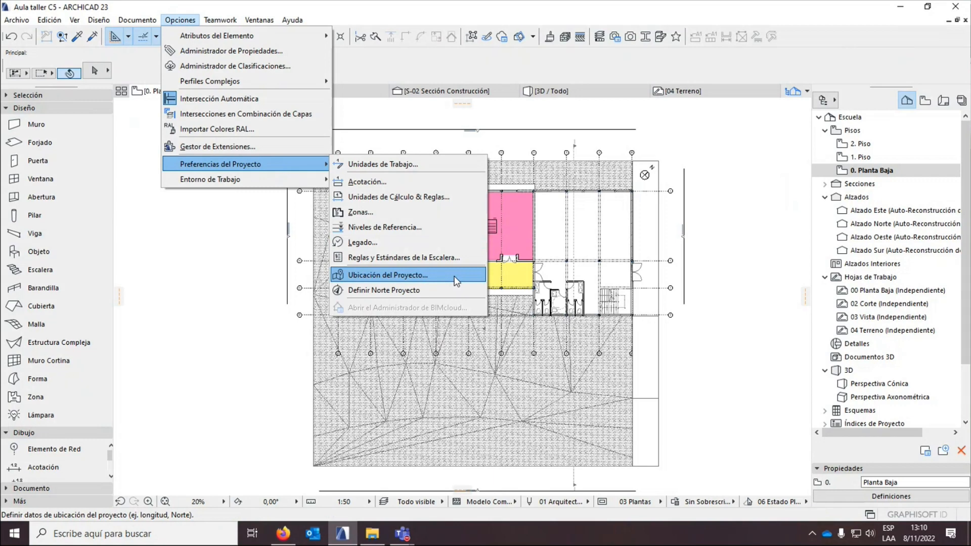
click(454, 276)
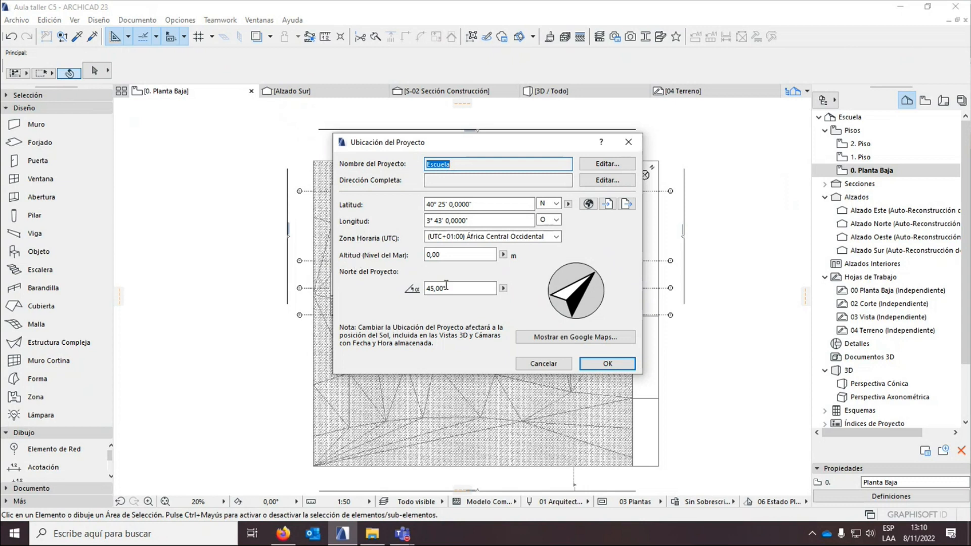
click(474, 288)
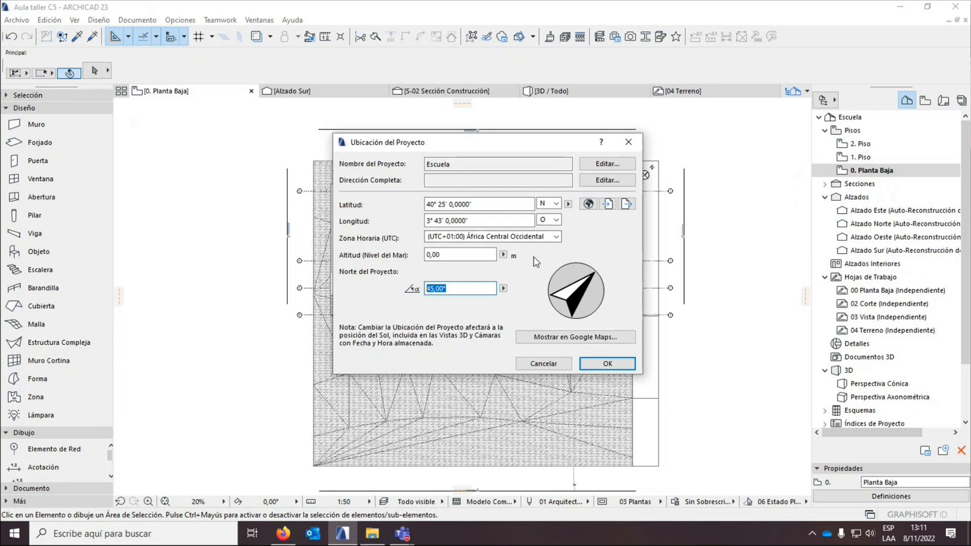
click(538, 344)
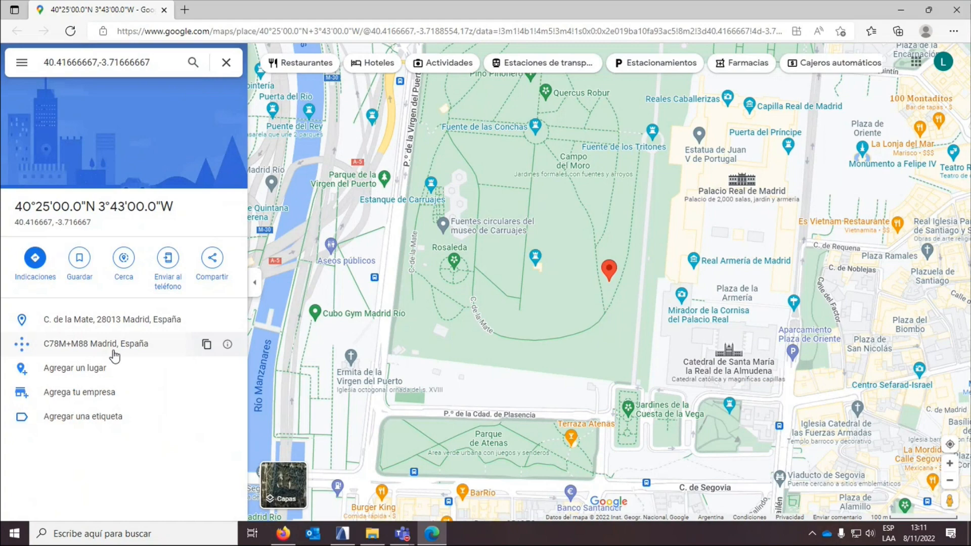
click(957, 10)
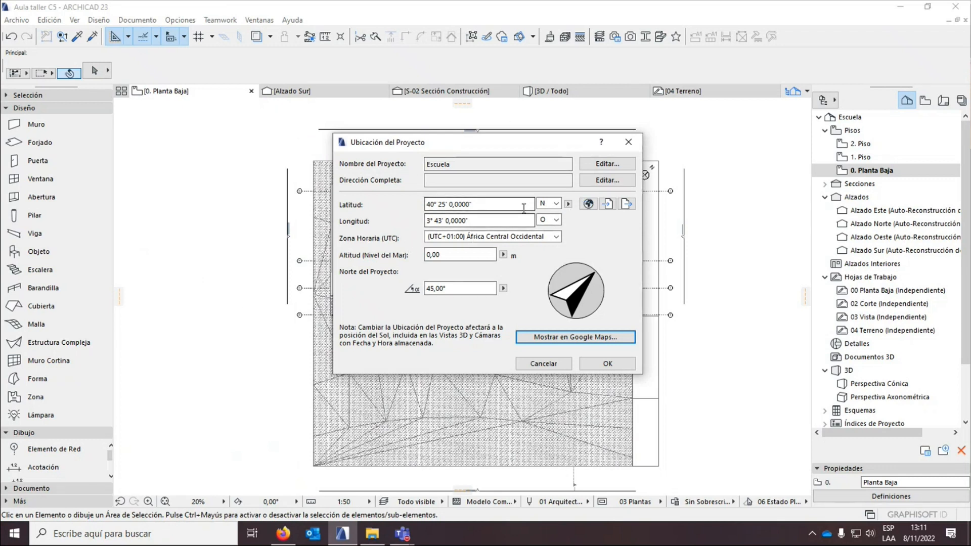
Switch to Google Earth in the browser and locate INET using the recent search "inet".
click(283, 533)
click(211, 15)
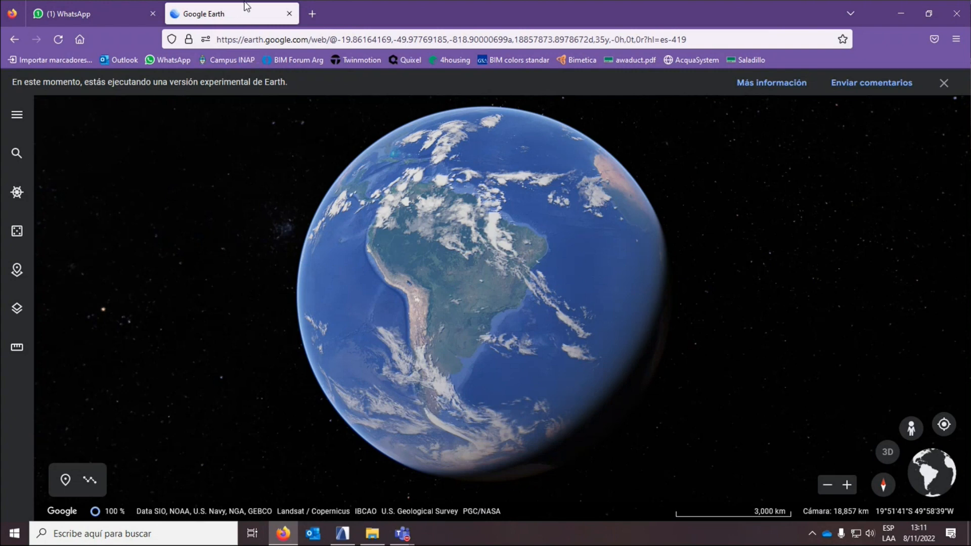
click(19, 154)
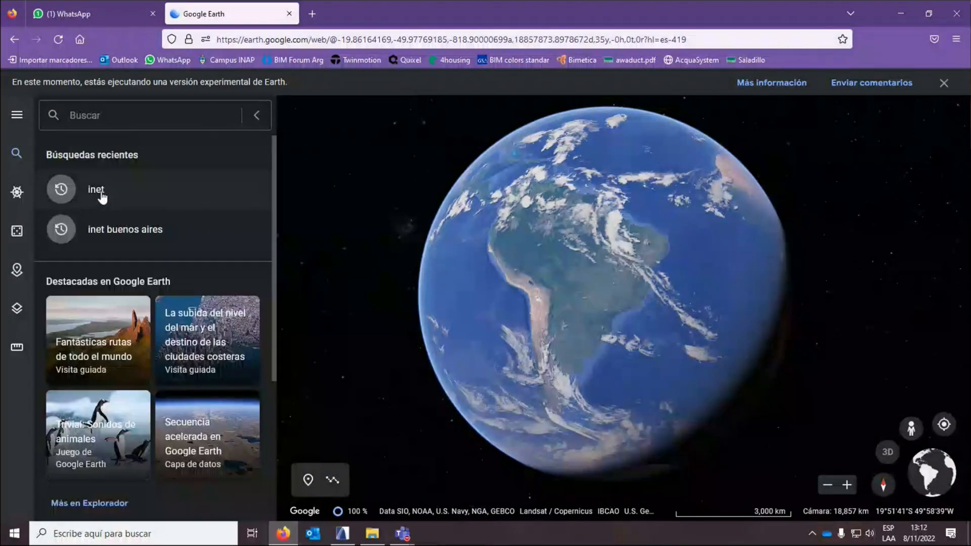
click(101, 191)
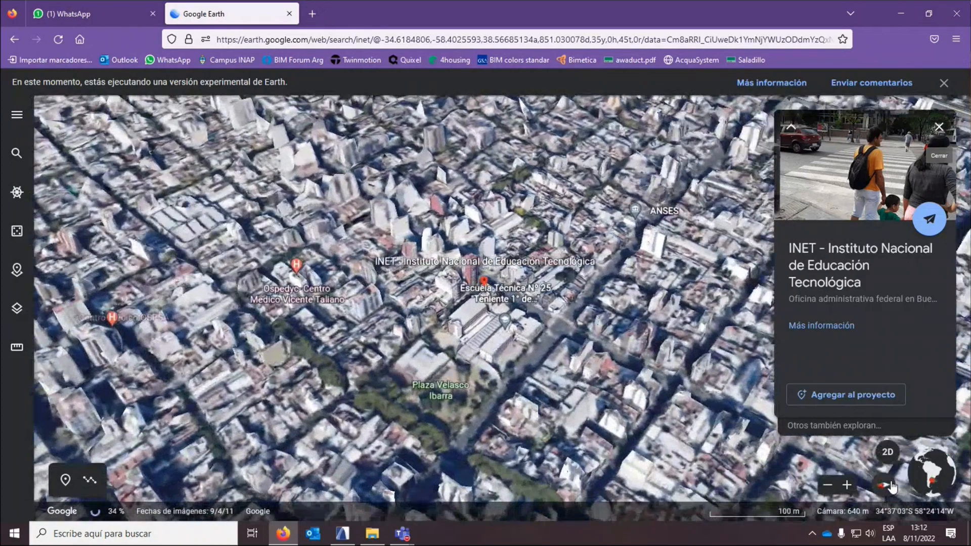
Orient the Google Earth view to north, switch it to 2D and zoom in on the INET building.
click(886, 487)
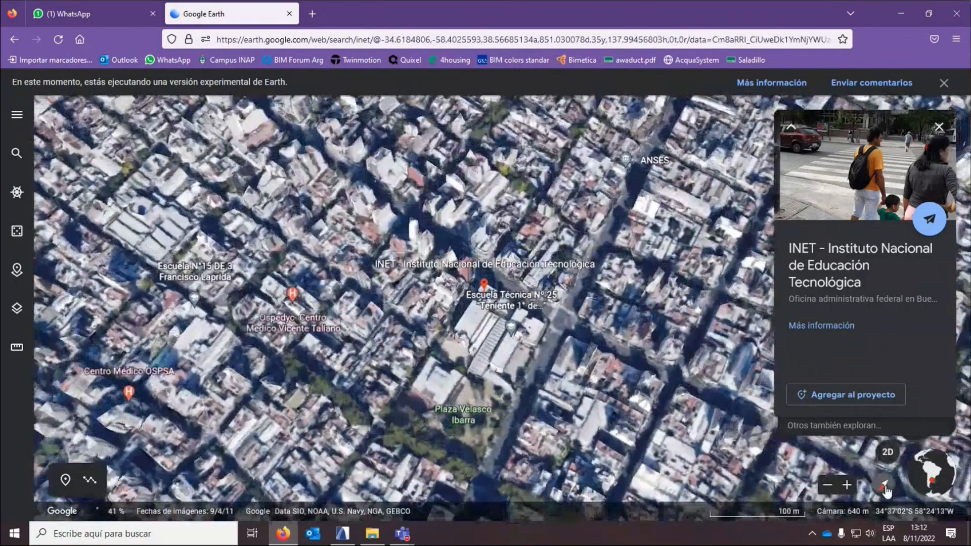
click(885, 487)
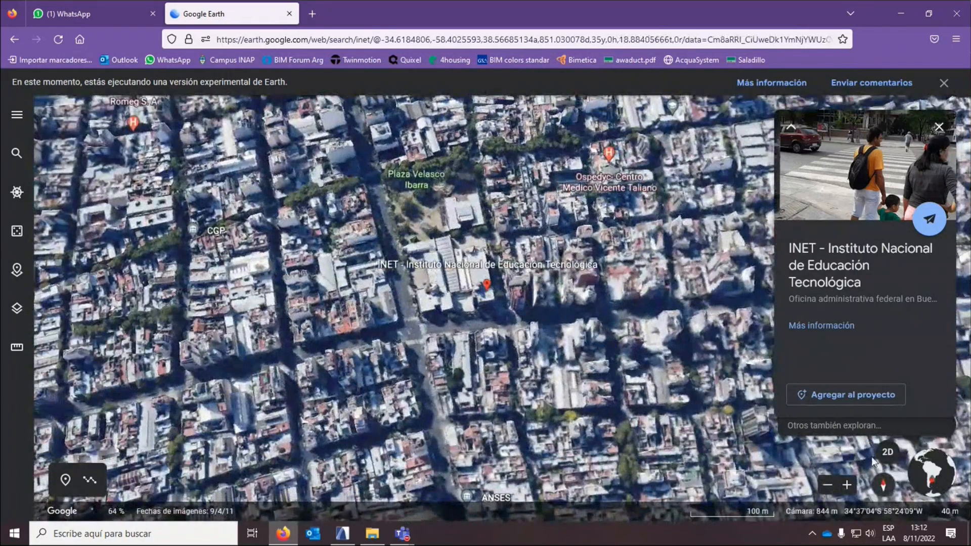
click(888, 452)
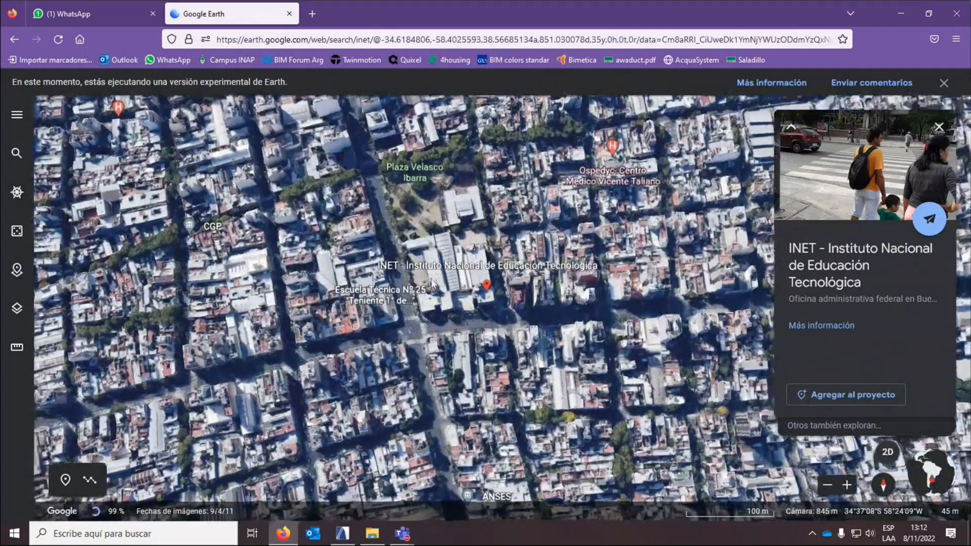
scroll(463, 213, up, 3)
scroll(432, 199, up, 3)
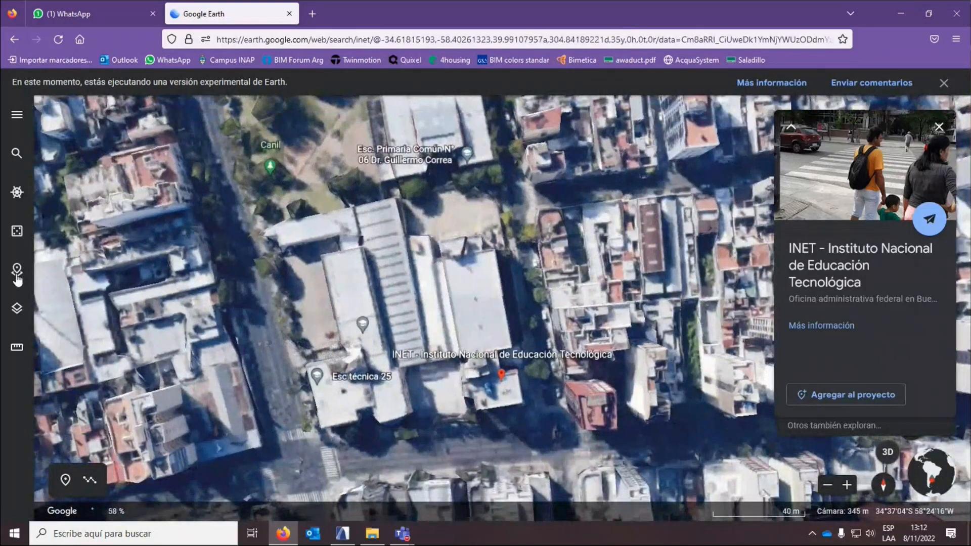
Create a new Google Earth project stored in Google Drive.
click(19, 272)
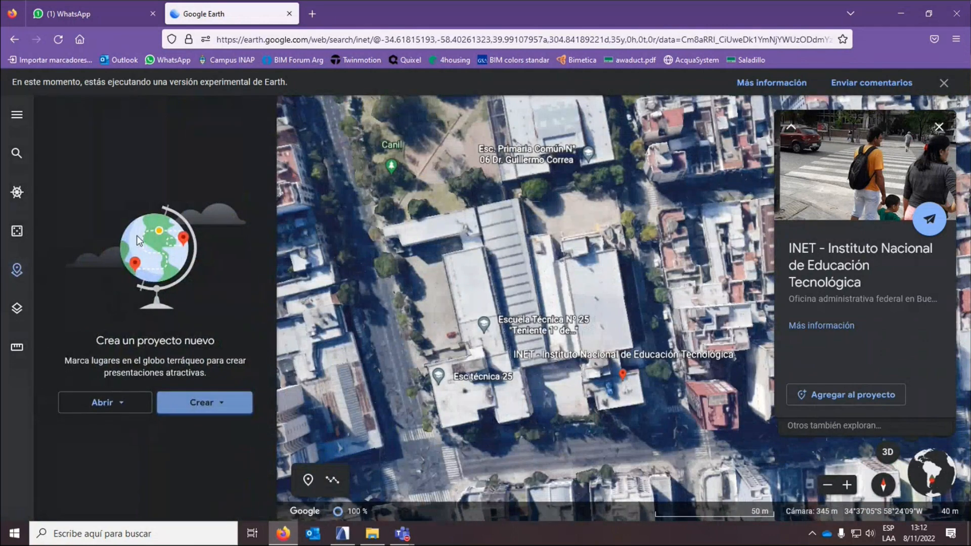
click(211, 407)
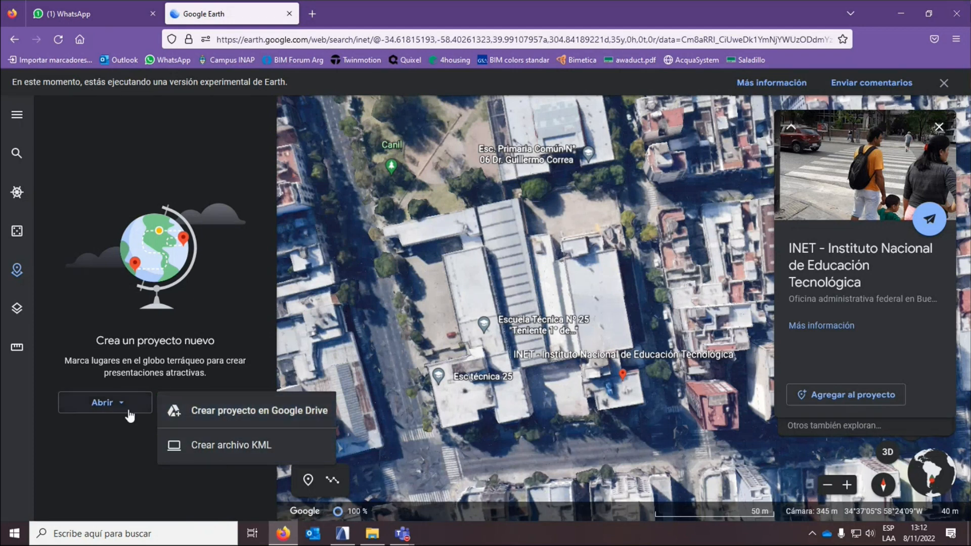
click(256, 415)
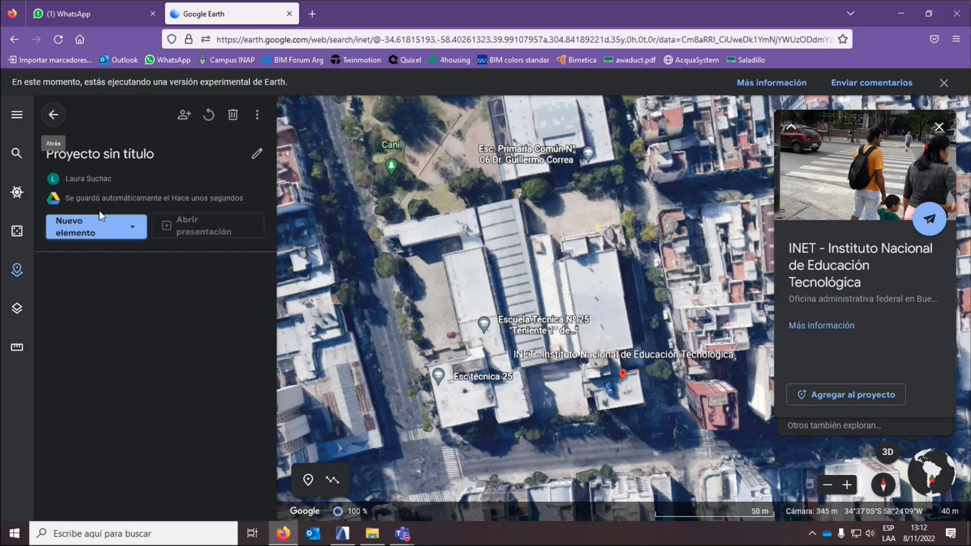
Add a placemark beside the INET building in the new project and show its manual view coordinates.
click(78, 226)
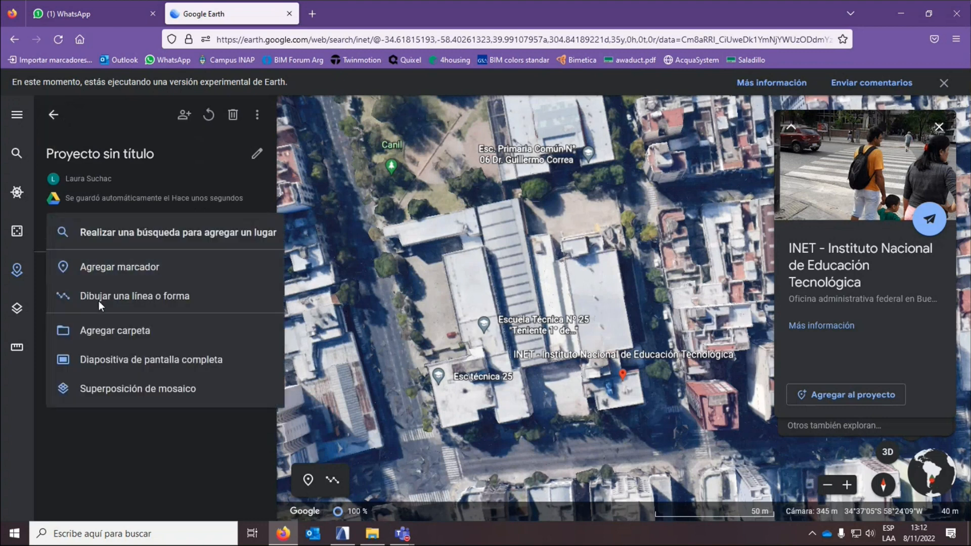
click(105, 270)
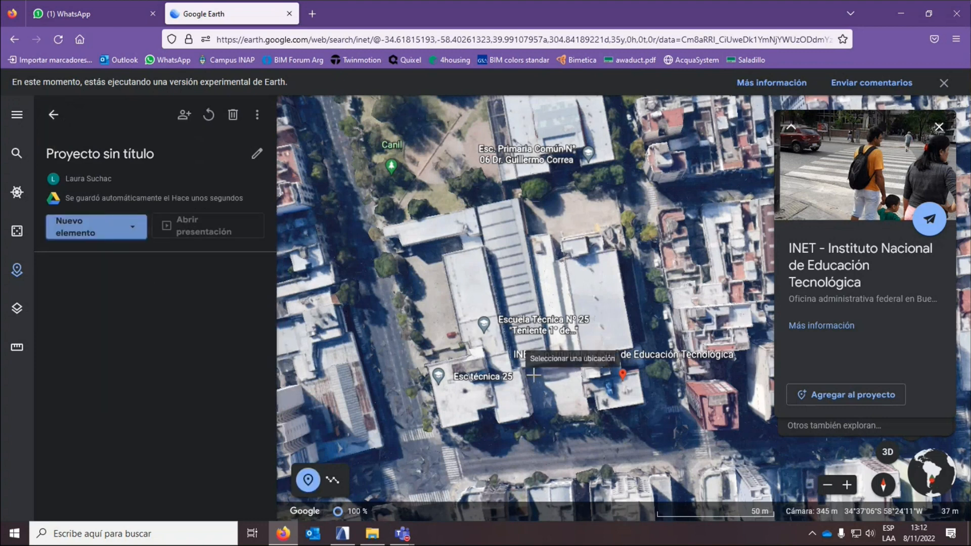
click(638, 398)
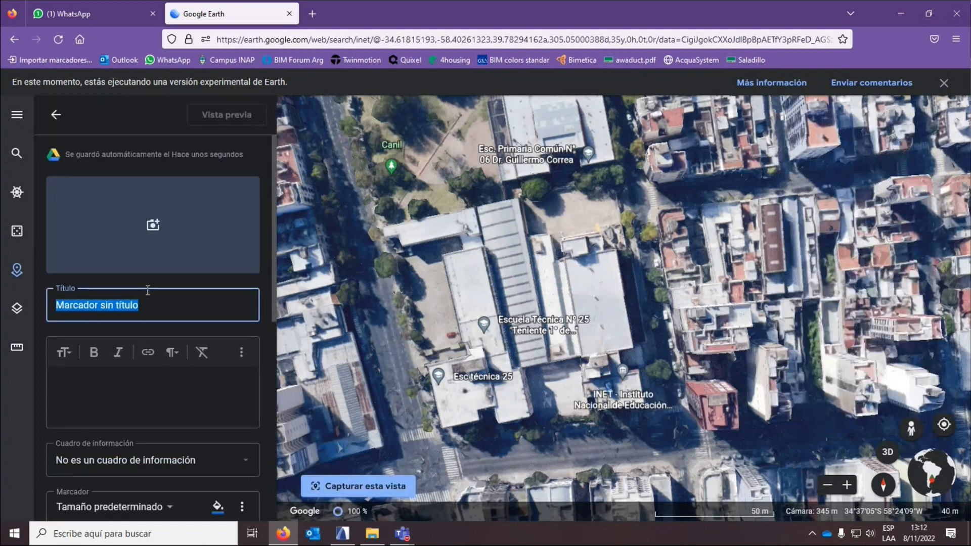
scroll(147, 291, down, 8)
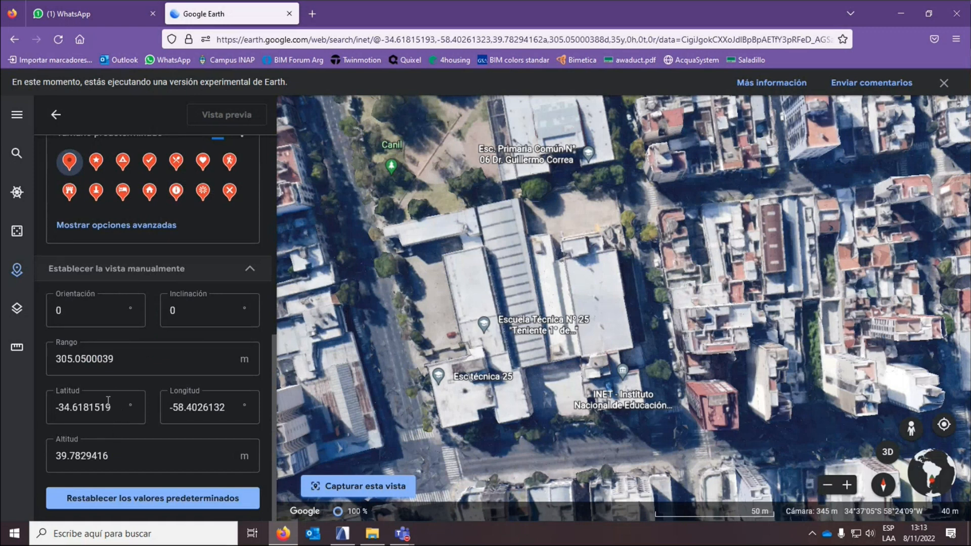
Copy the latitude -34.6181519 from Google Earth and switch to ARCHICAD to enter it as the project latitude.
drag(113, 410, 2, 424)
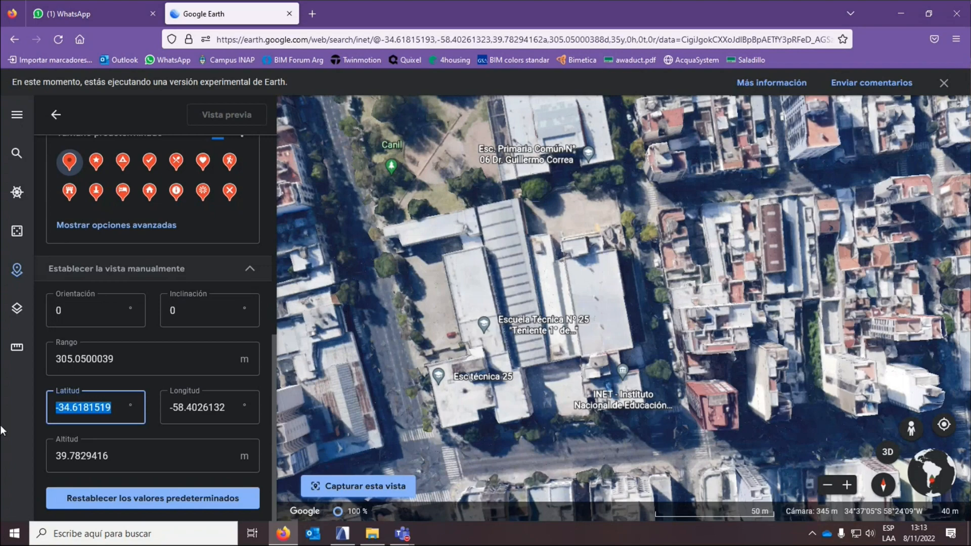
click(343, 533)
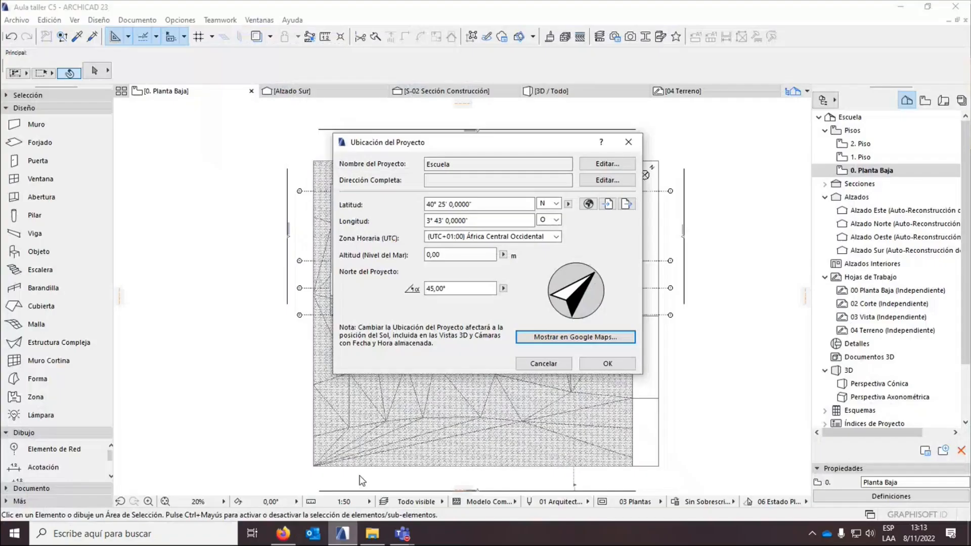
drag(469, 202, 363, 219)
key(BackSpace)
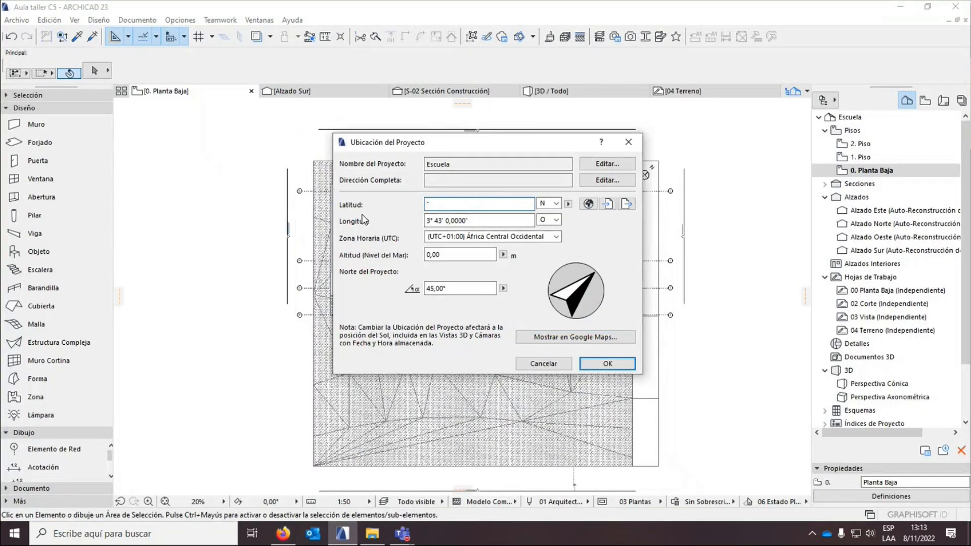
text(34° 37' 5,3468")
Copy the longitude -58.4026132 from Google Earth into the project longitude in ARCHICAD.
click(283, 533)
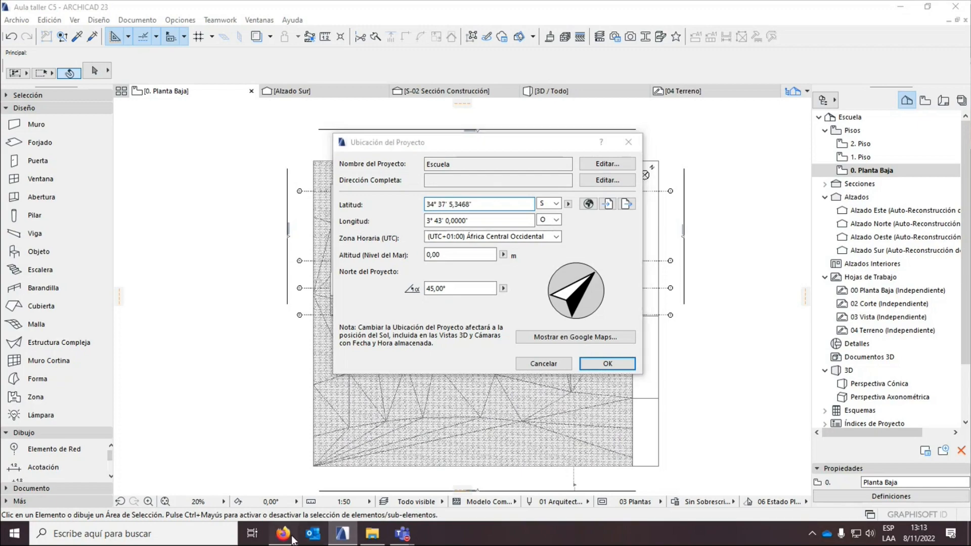
key(Tab)
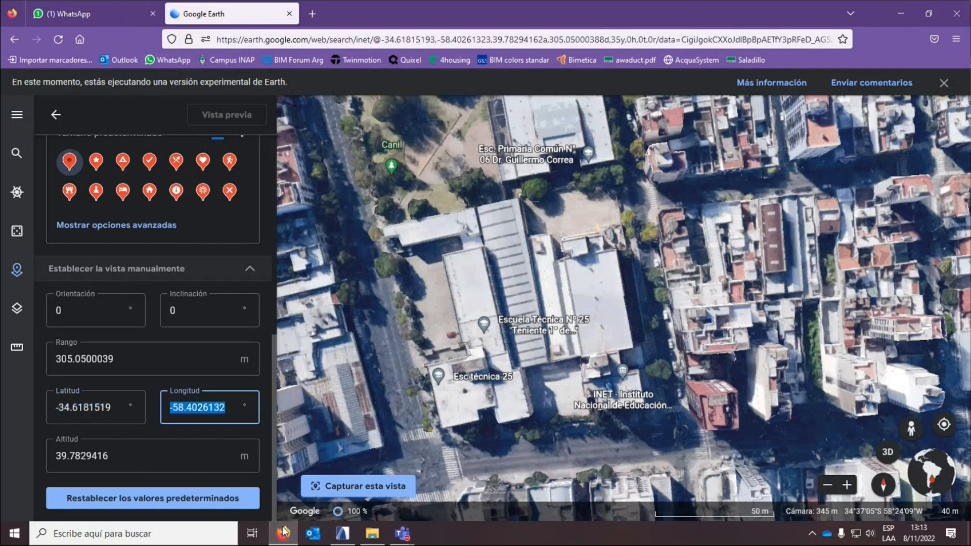
click(343, 534)
drag(471, 221, 426, 223)
text(-58,402613)
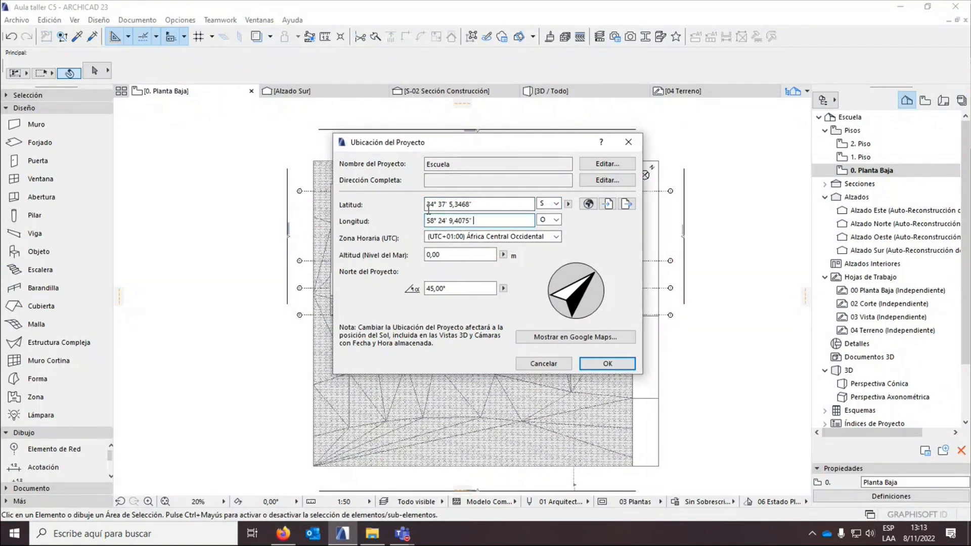
Copy the altitude 39.7829416 m from Google Earth into the project's sea-level altitude in ARCHICAD.
click(285, 528)
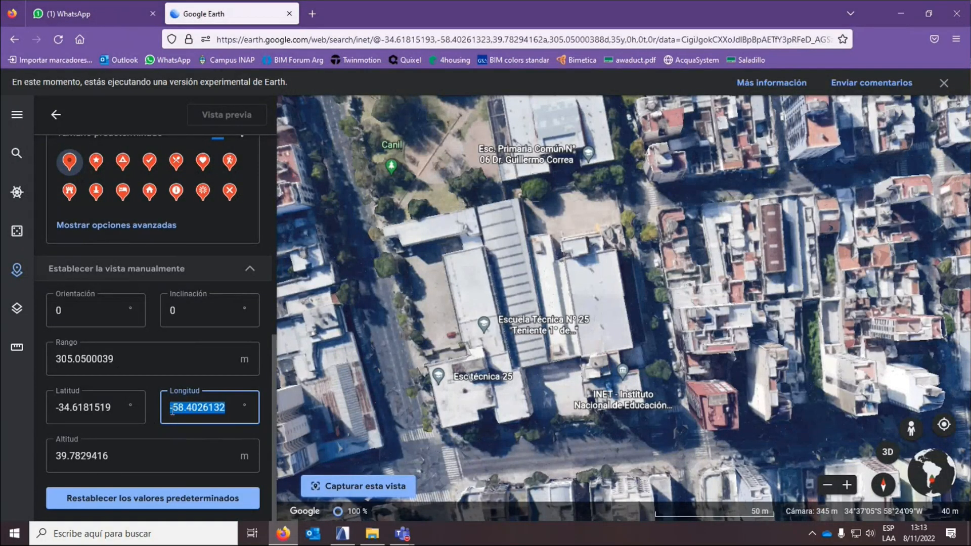
key(Tab)
key(ctrl+c)
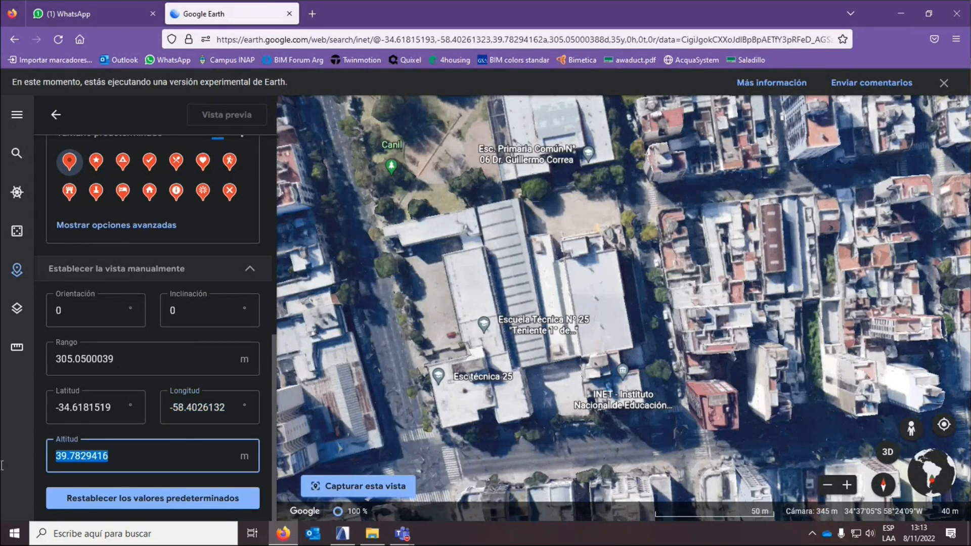
click(342, 533)
double_click(430, 255)
key(ctrl+v)
Set the project time zone to (UTC-03:00) Ciudad de Buenos Aires.
click(525, 237)
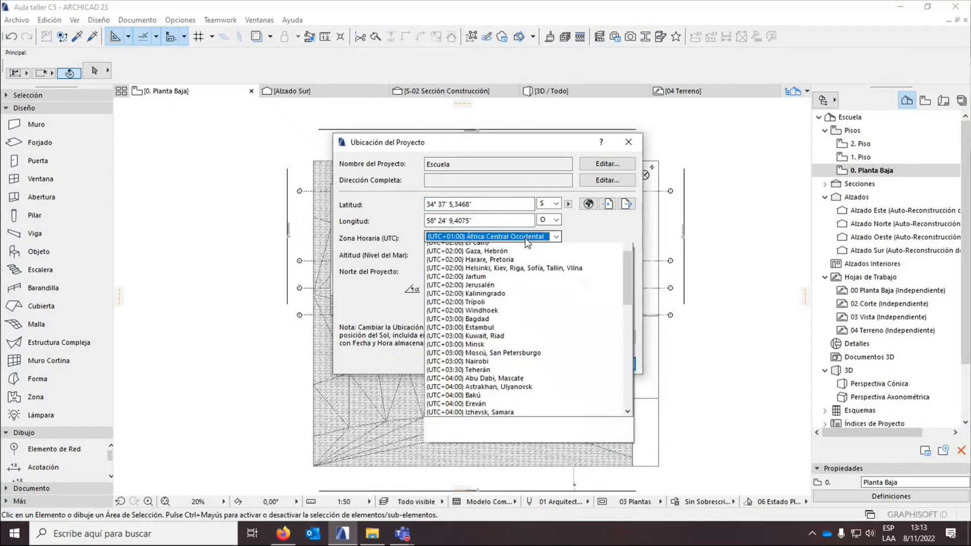
scroll(511, 383, down, 6)
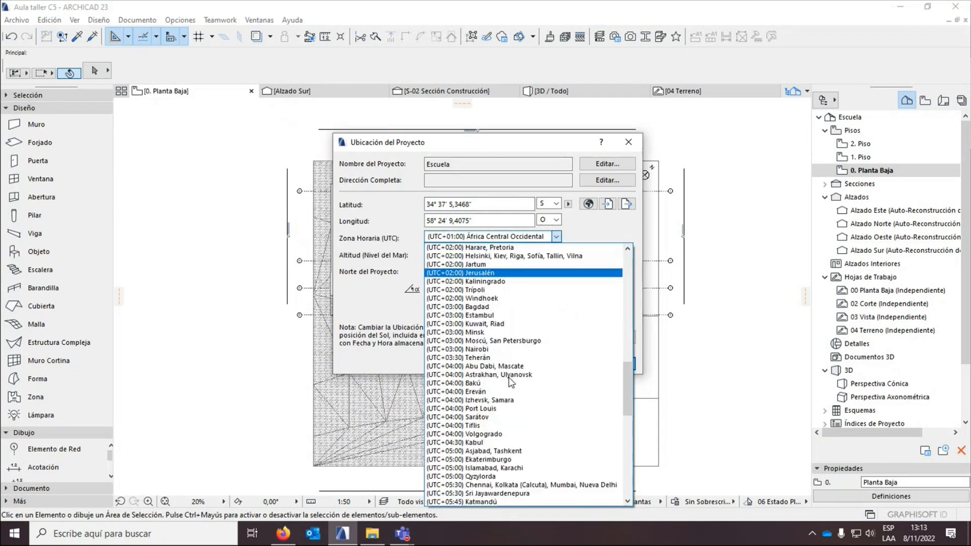
scroll(534, 303, up, 10)
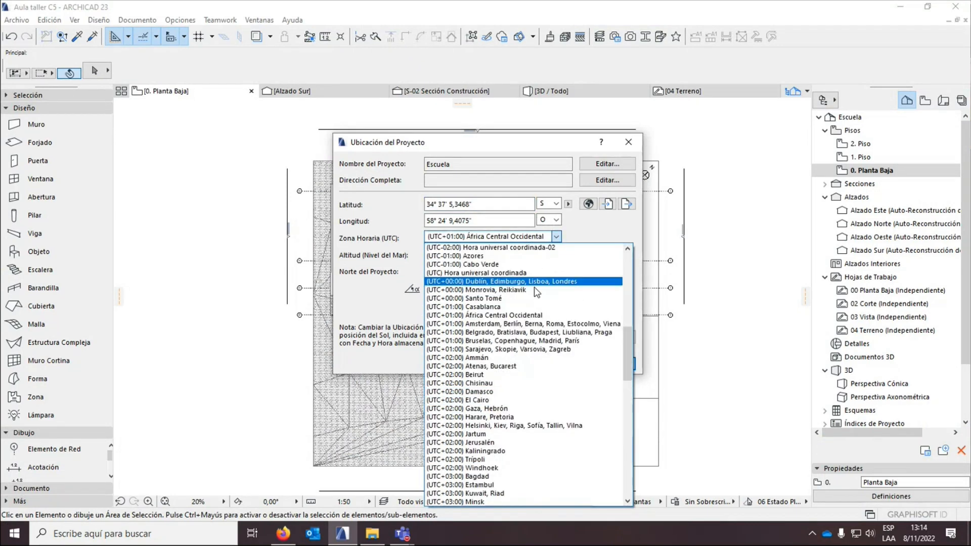
scroll(544, 307, up, 2)
click(537, 313)
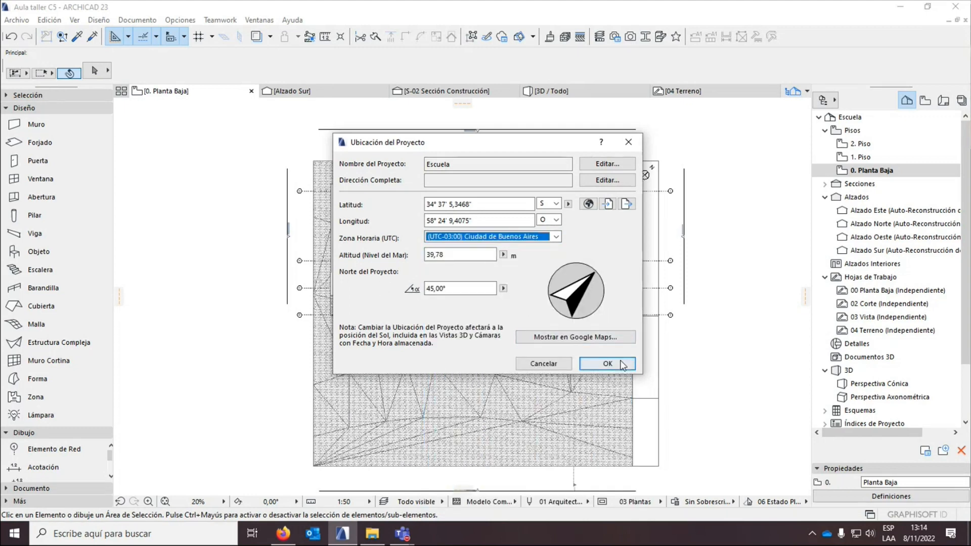
Check the new coordinates in Google Maps, close the map and accept the project location settings.
click(555, 342)
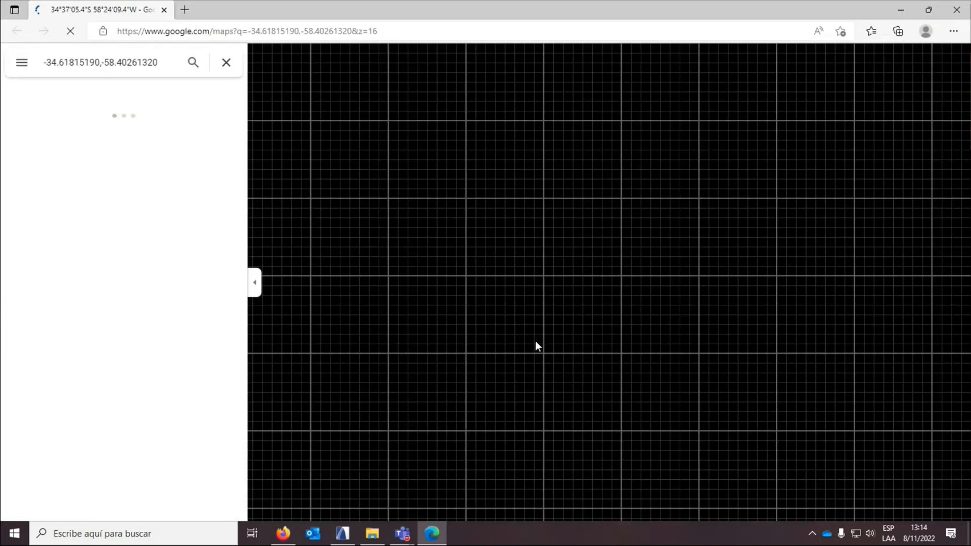
scroll(611, 291, up, 2)
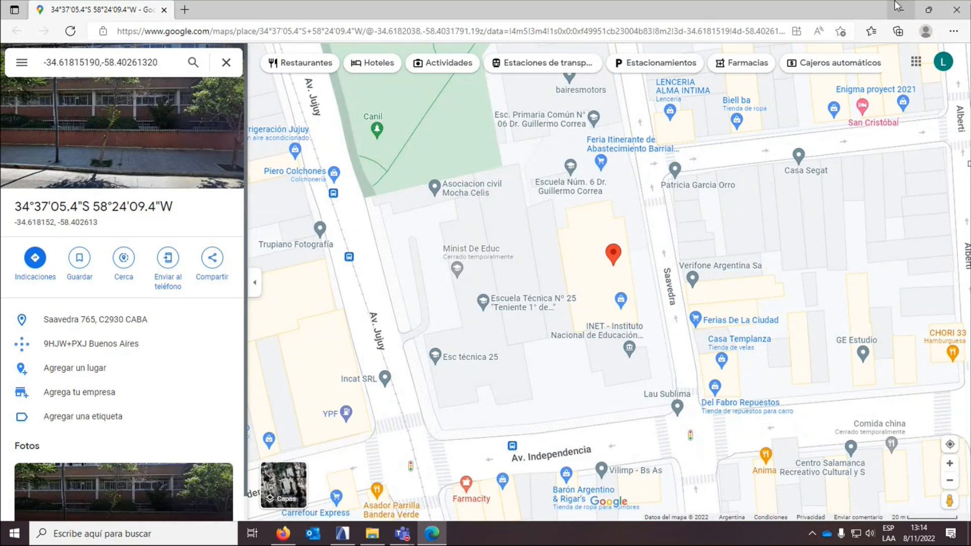
click(957, 12)
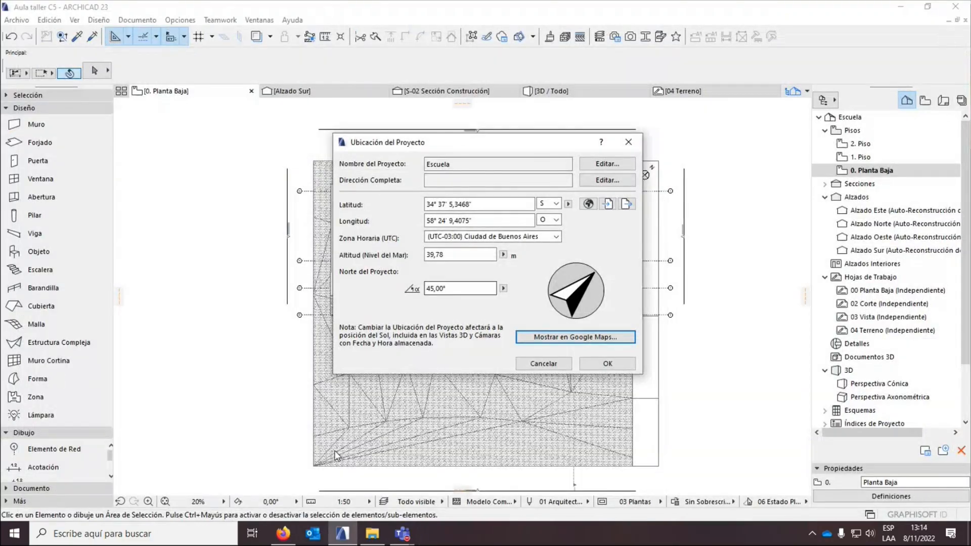
click(607, 365)
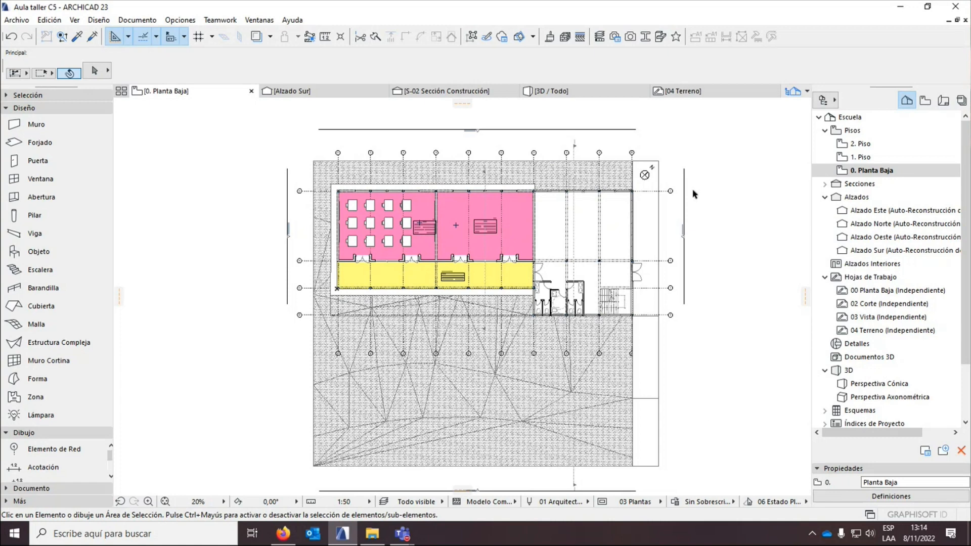
Select the north symbol beside axis 10 on the ground floor plan and examine its orientation relative to the building.
scroll(661, 183, up, 7)
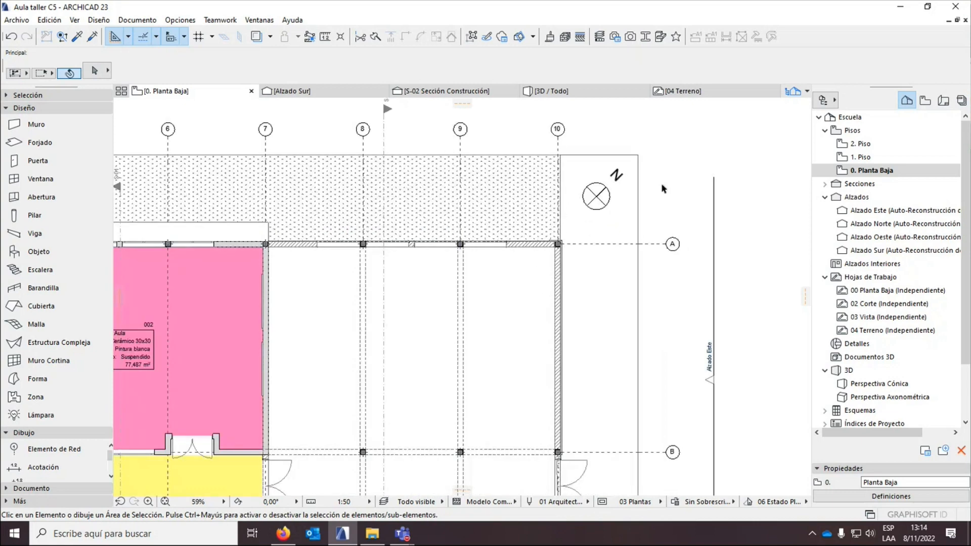
click(659, 197)
click(756, 200)
click(665, 205)
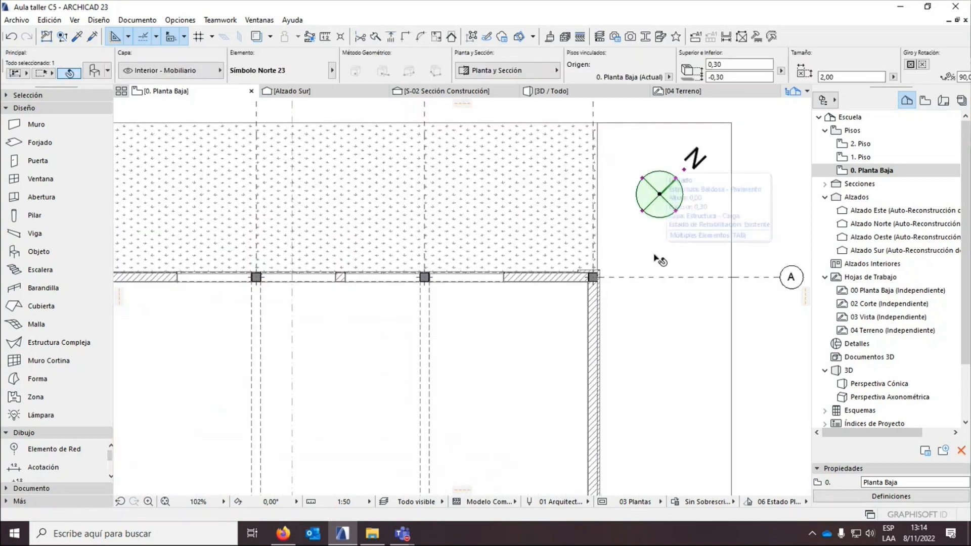
scroll(659, 260, down, 3)
scroll(658, 261, down, 3)
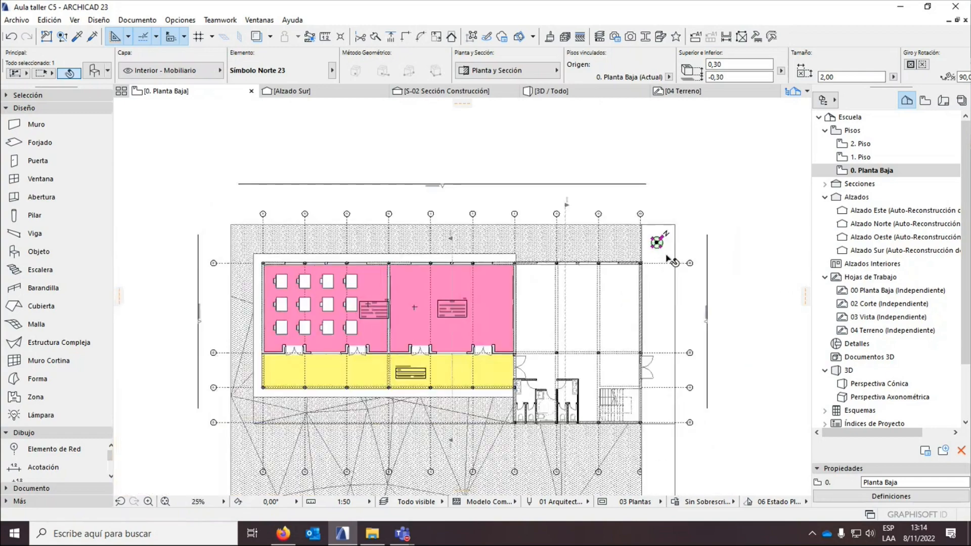
scroll(661, 266, up, 4)
scroll(733, 249, down, 5)
scroll(733, 248, down, 1)
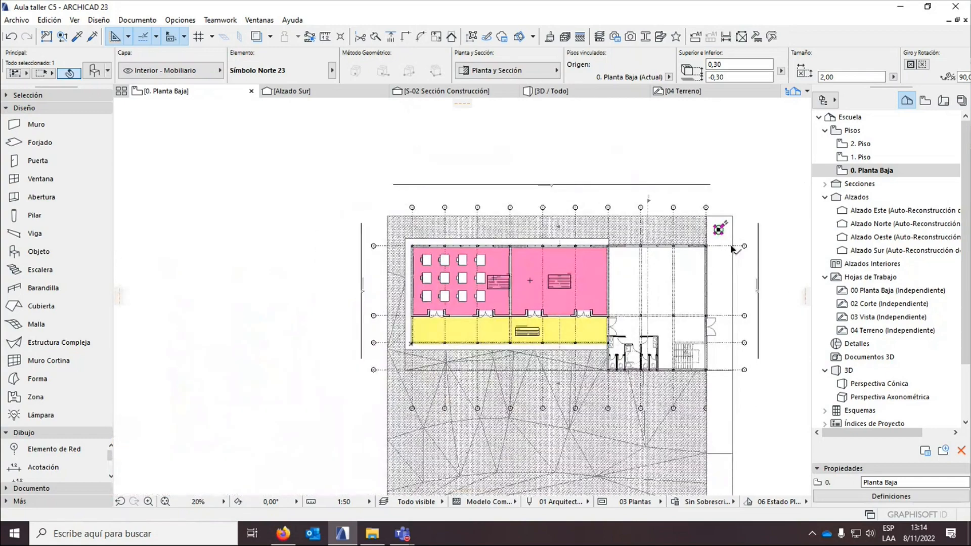
scroll(733, 253, up, 5)
scroll(733, 253, down, 5)
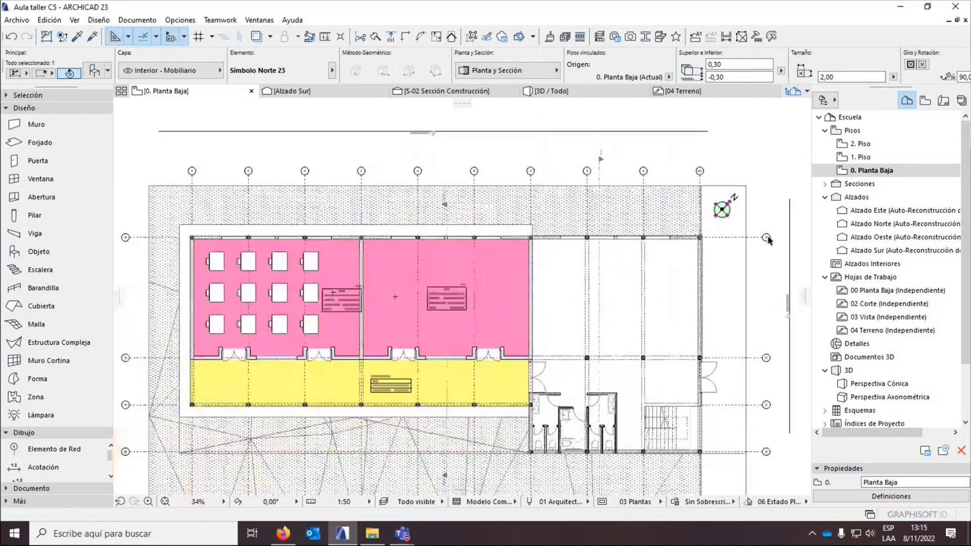
scroll(729, 230, up, 1)
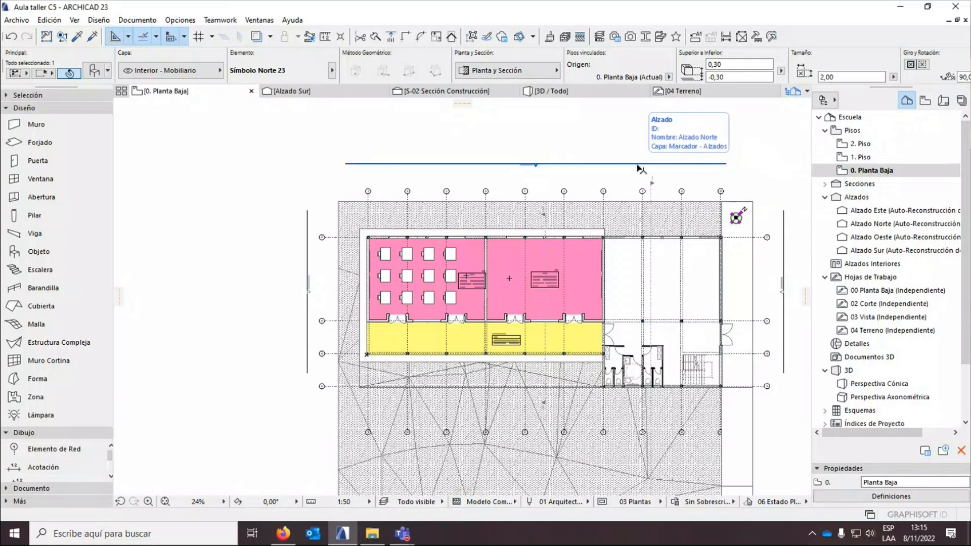
Turn off Seguir el Norte del Proyecto in the north symbol's style settings and accept the change.
click(95, 71)
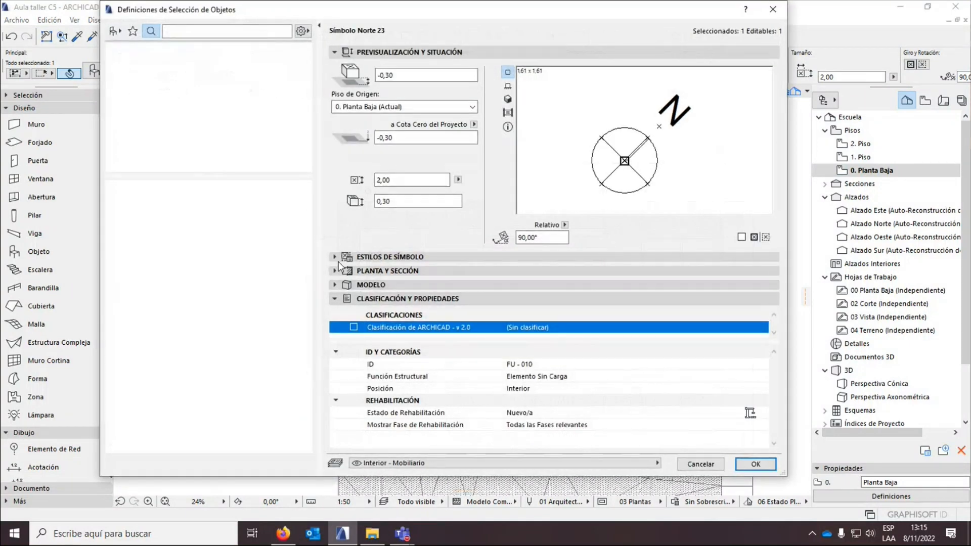
click(336, 258)
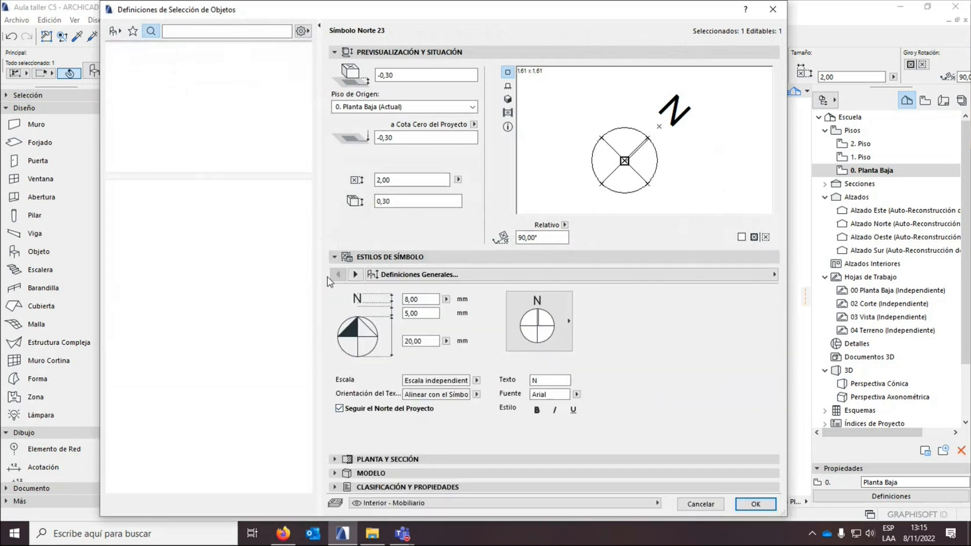
click(340, 409)
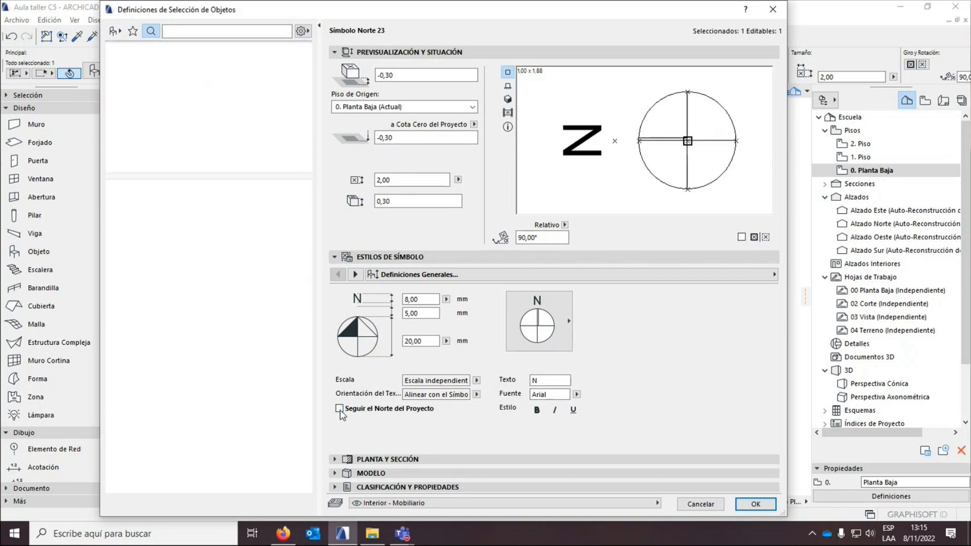
click(756, 505)
Rotate the north symbol about its centre so that the N points straight up on the plan, and deselect it.
scroll(731, 213, up, 3)
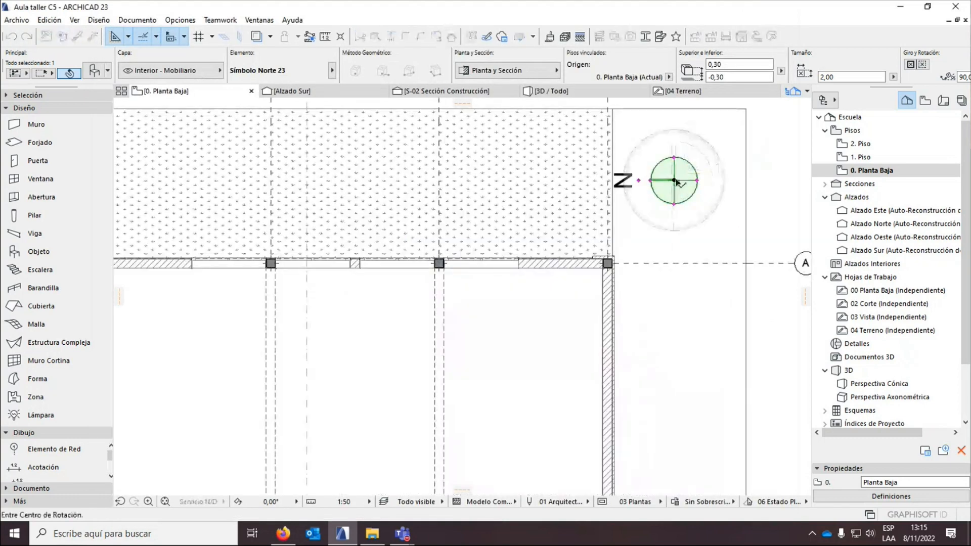
click(677, 133)
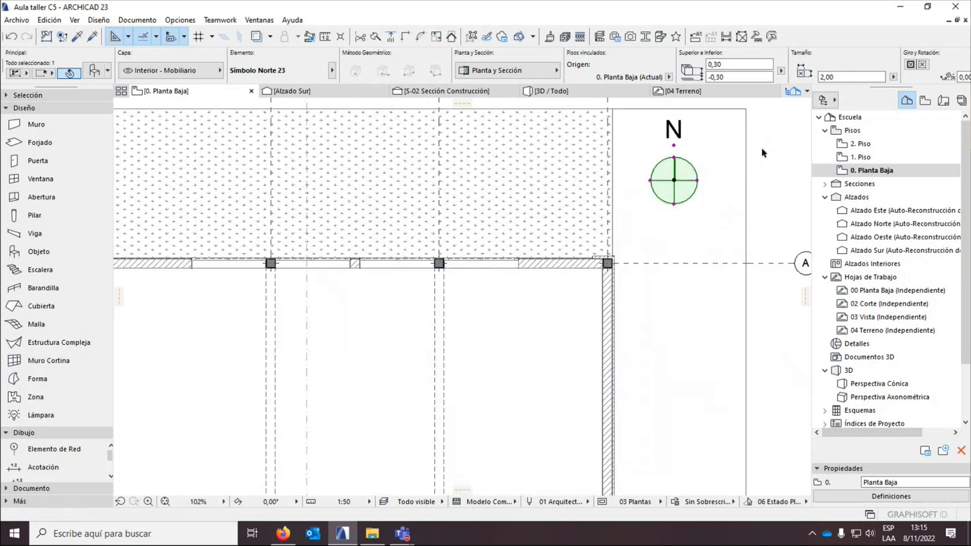
click(736, 176)
scroll(678, 236, down, 5)
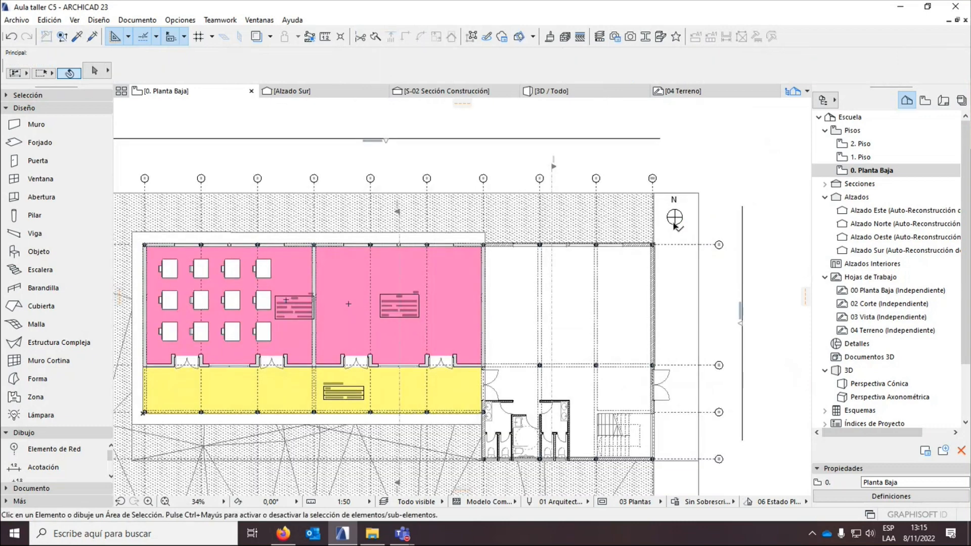
click(675, 218)
scroll(675, 223, up, 3)
click(673, 231)
click(681, 240)
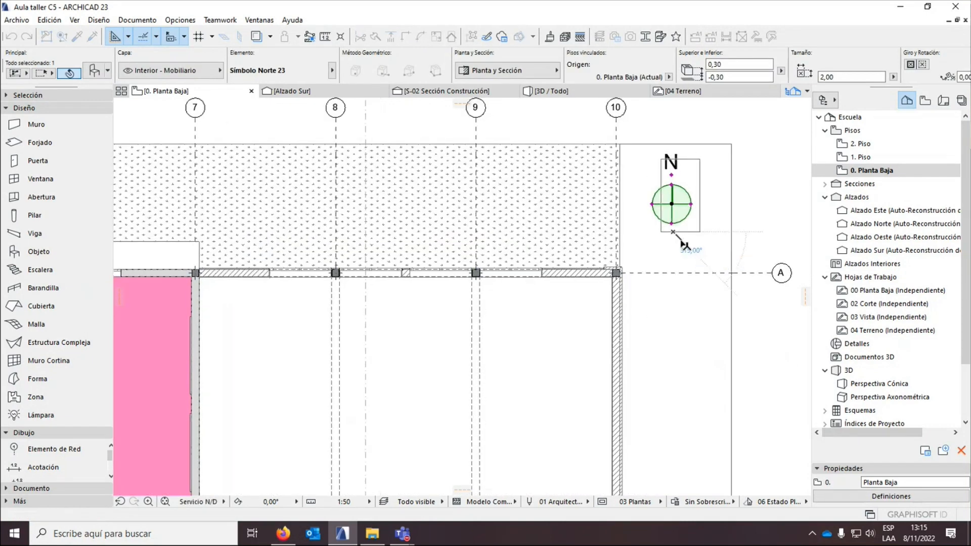
scroll(744, 211, down, 4)
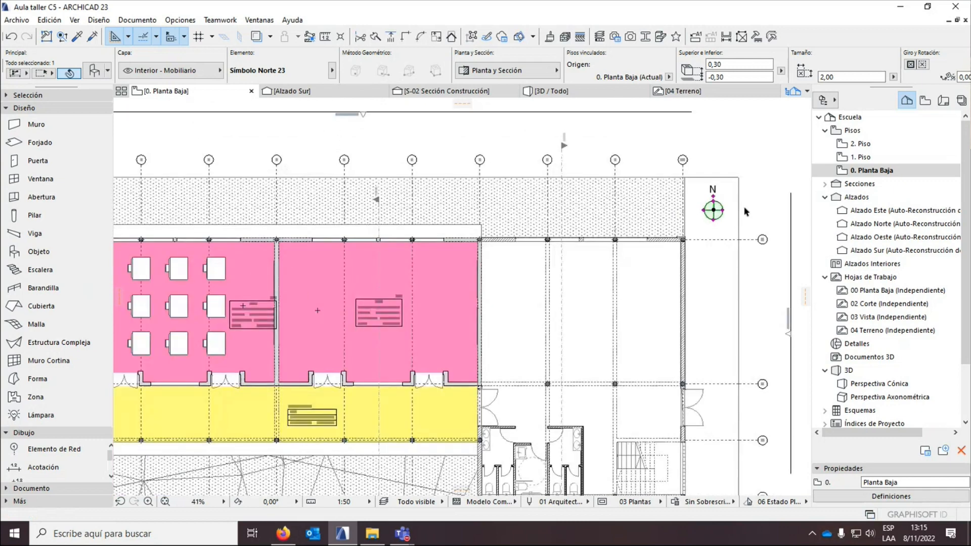
scroll(743, 211, down, 1)
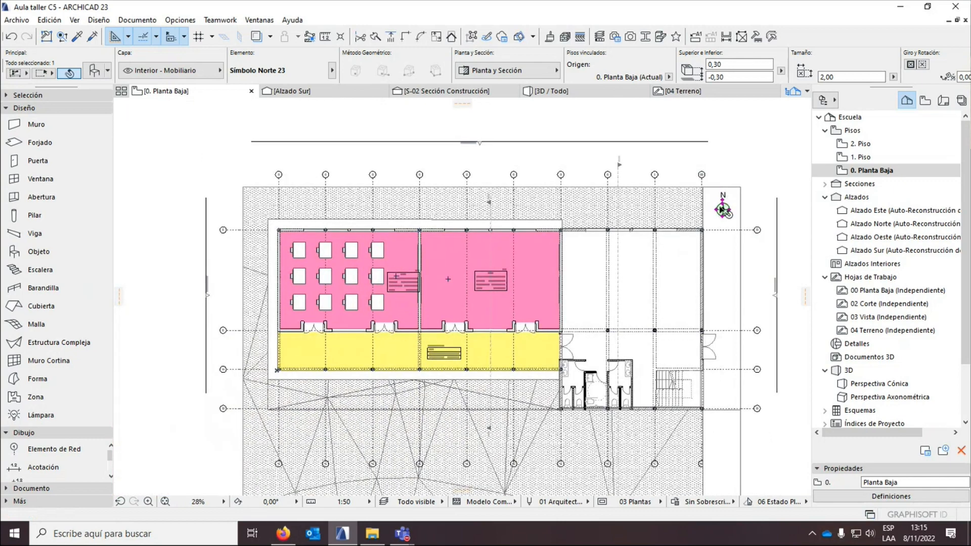
Open the default object settings, search the library for "NOR" and choose Símbolo Norte 23.
key(Escape)
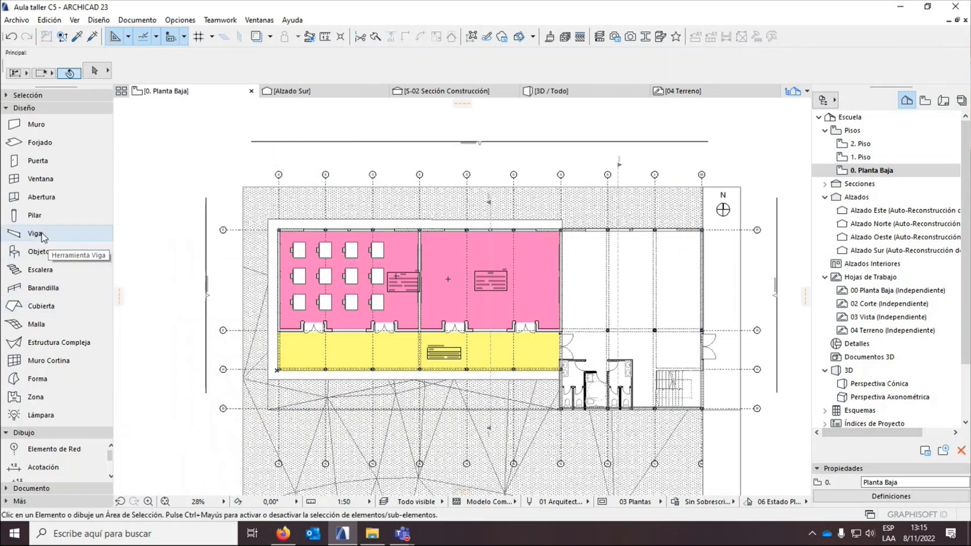
click(36, 253)
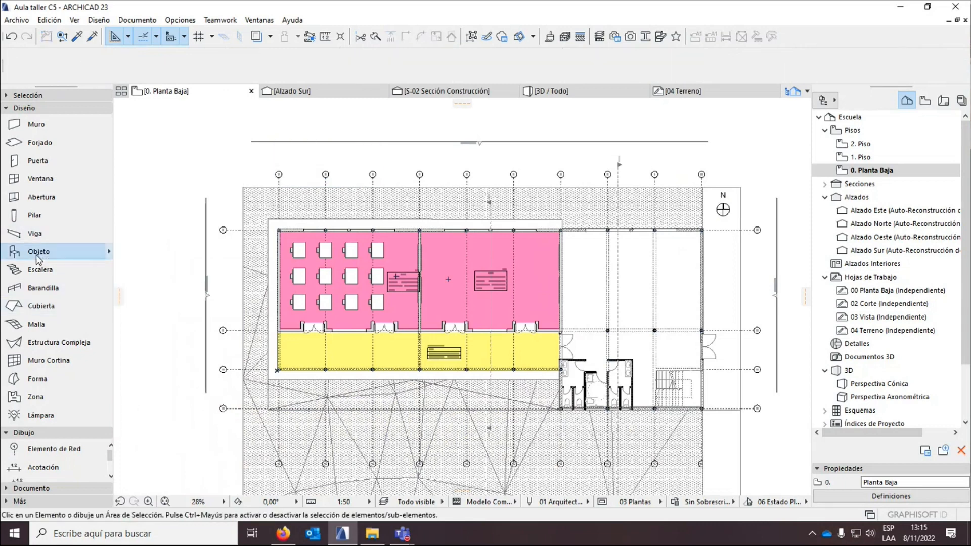
click(99, 76)
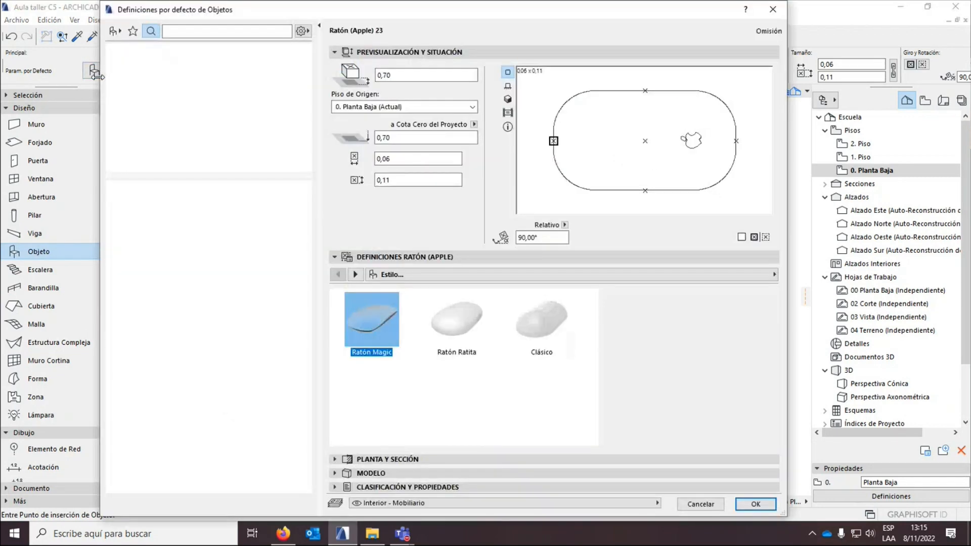
click(189, 35)
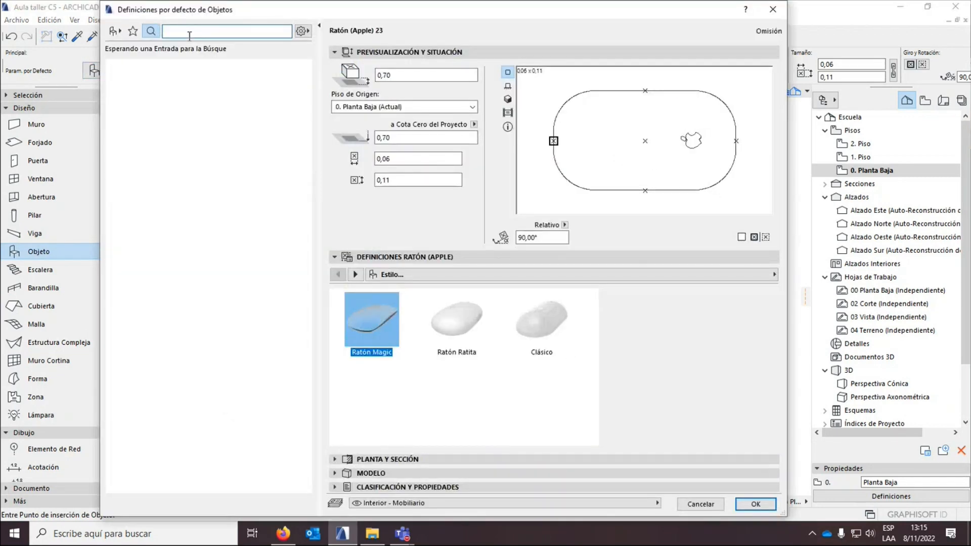
text(NOR)
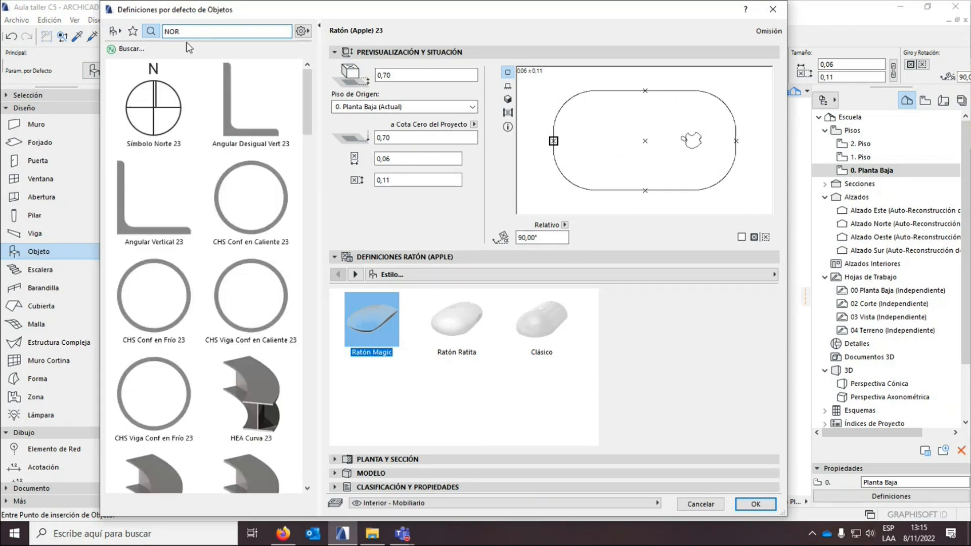
click(171, 98)
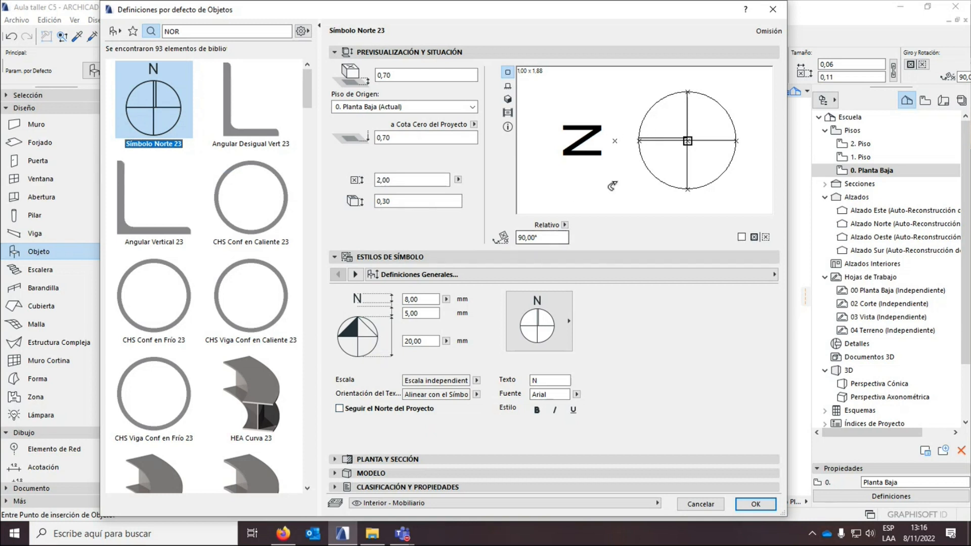
Set the new north symbol's rotation to 0,00°, turn on Seguir el Norte del Proyecto and accept the settings.
click(596, 109)
click(587, 114)
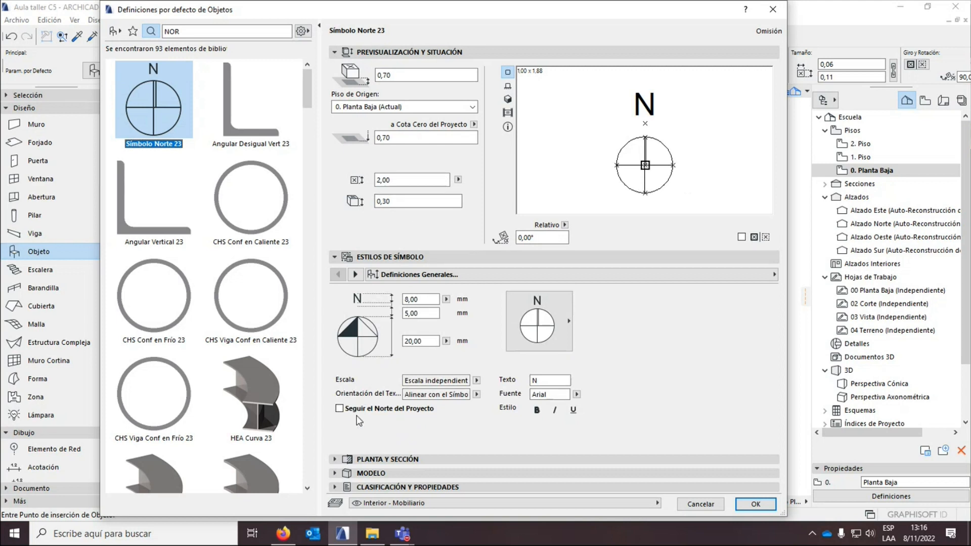
click(339, 409)
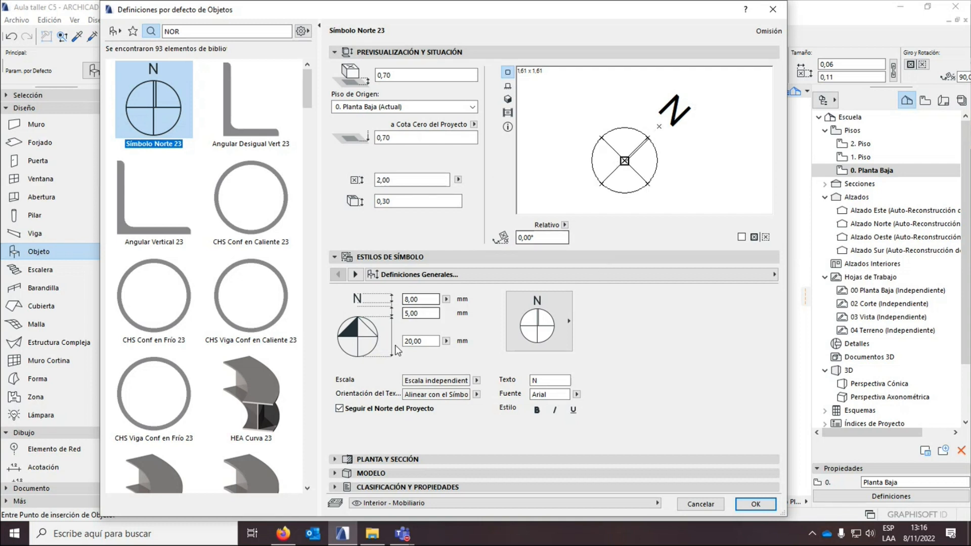
click(753, 504)
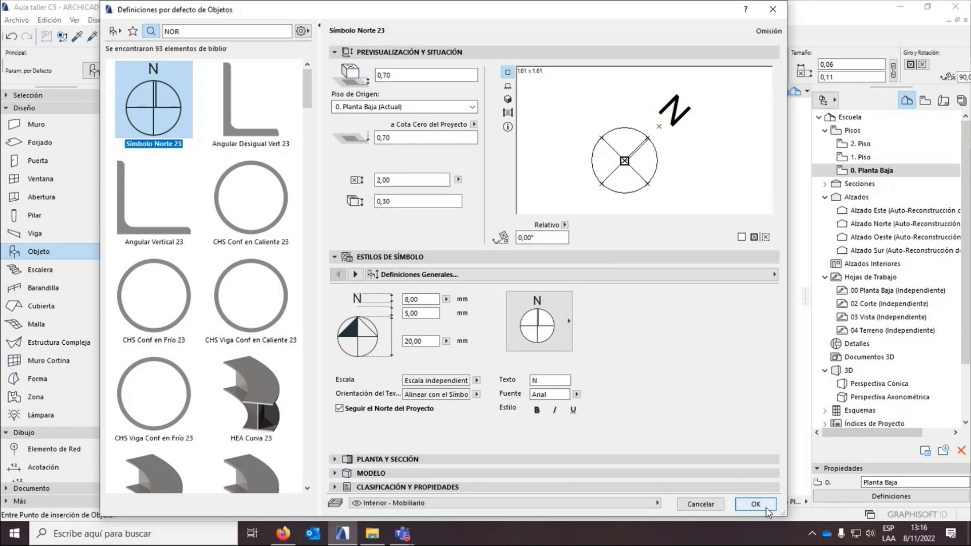
Place the new north symbol below the existing one, beside axis 10 and just below axis A.
scroll(685, 340, up, 5)
click(678, 378)
key(Escape)
scroll(683, 223, up, 2)
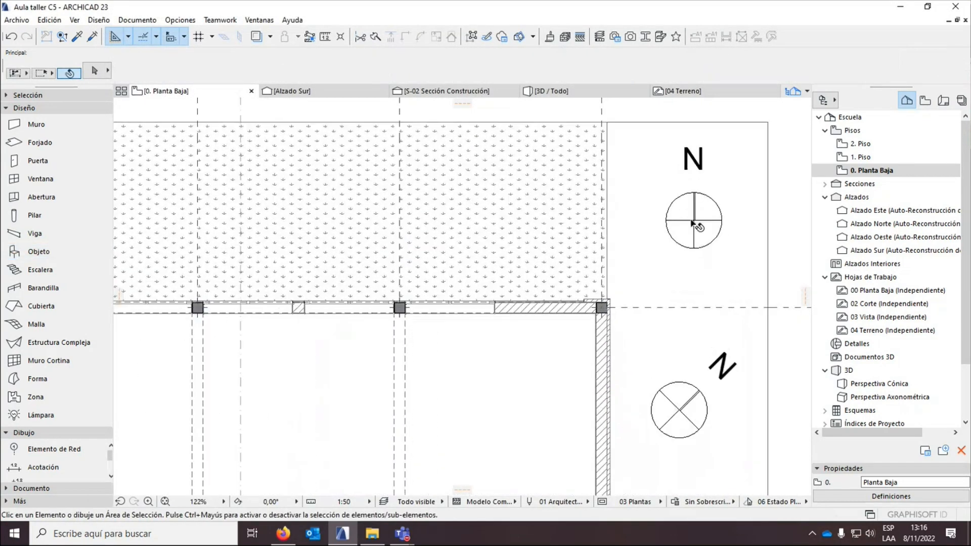
Compare the two north symbols on the plan and check the upper symbol's Seguir el Norte del Proyecto setting.
click(694, 221)
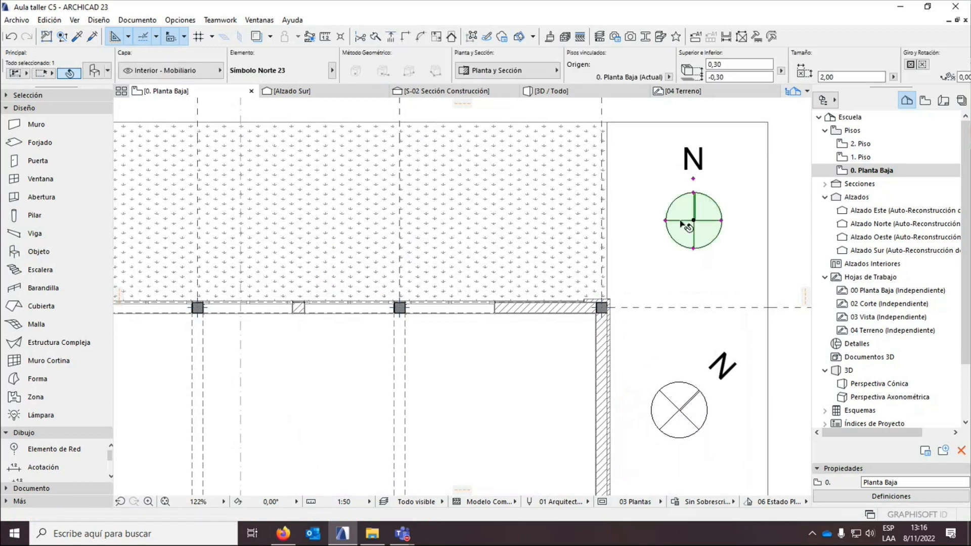
scroll(691, 221, down, 6)
click(610, 351)
key(Escape)
scroll(517, 274, down, 5)
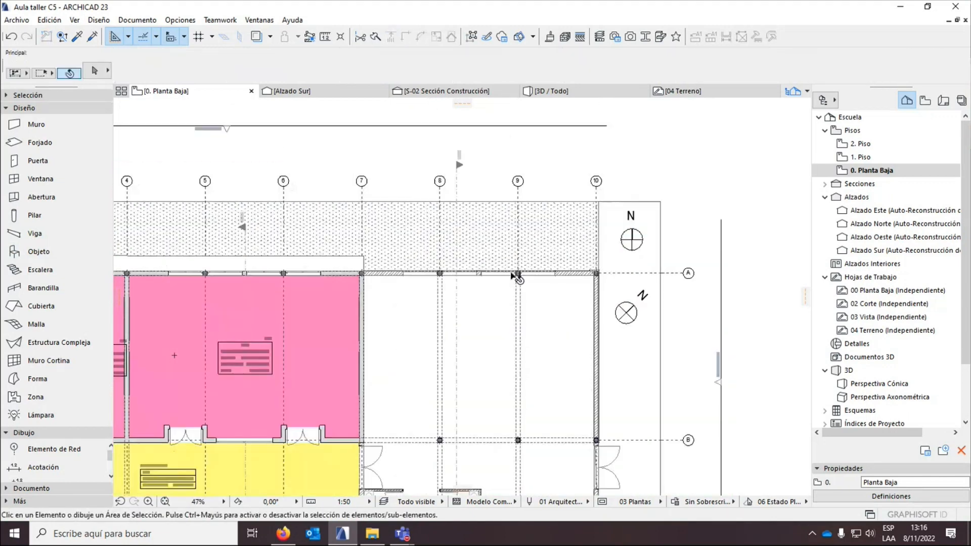
scroll(619, 267, up, 4)
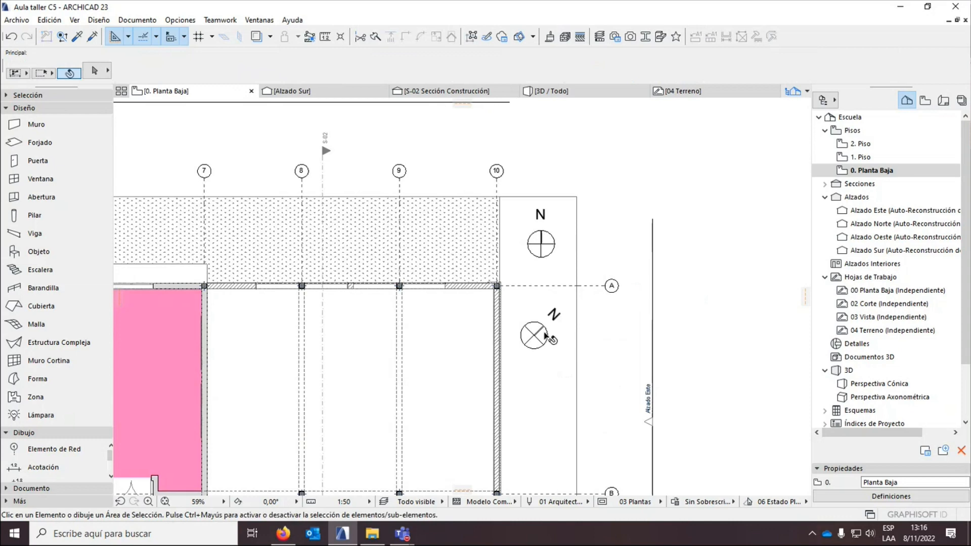
scroll(551, 334, up, 3)
scroll(551, 334, down, 1)
click(546, 205)
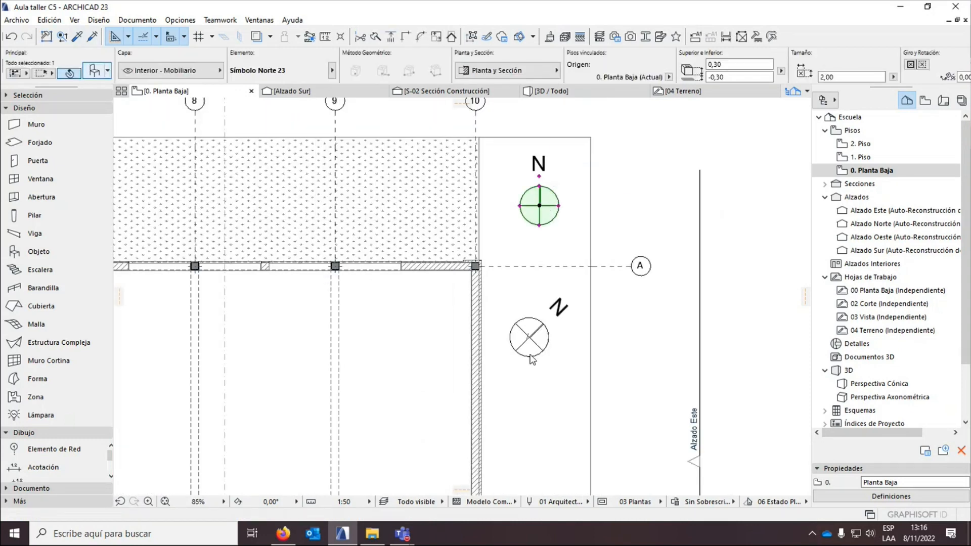
key(ctrl+t)
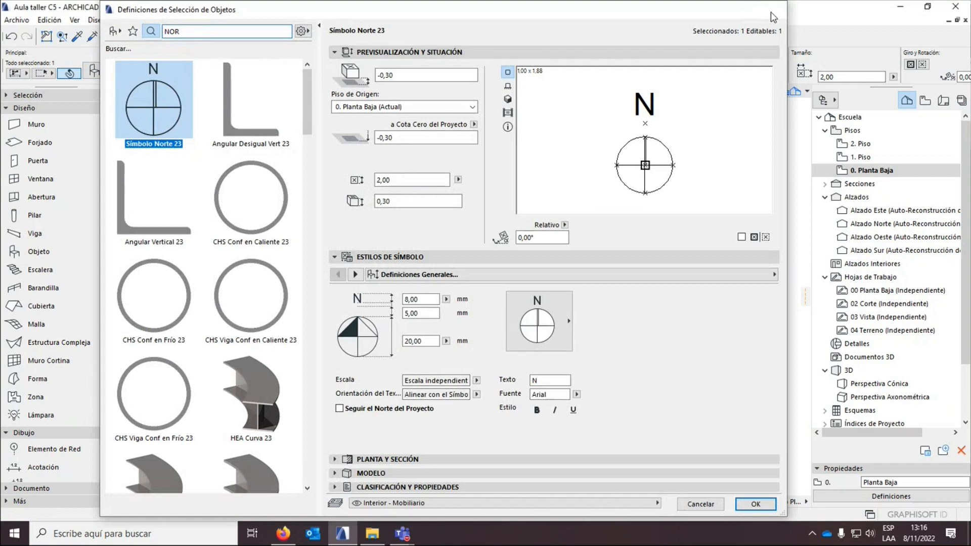
click(772, 14)
click(571, 388)
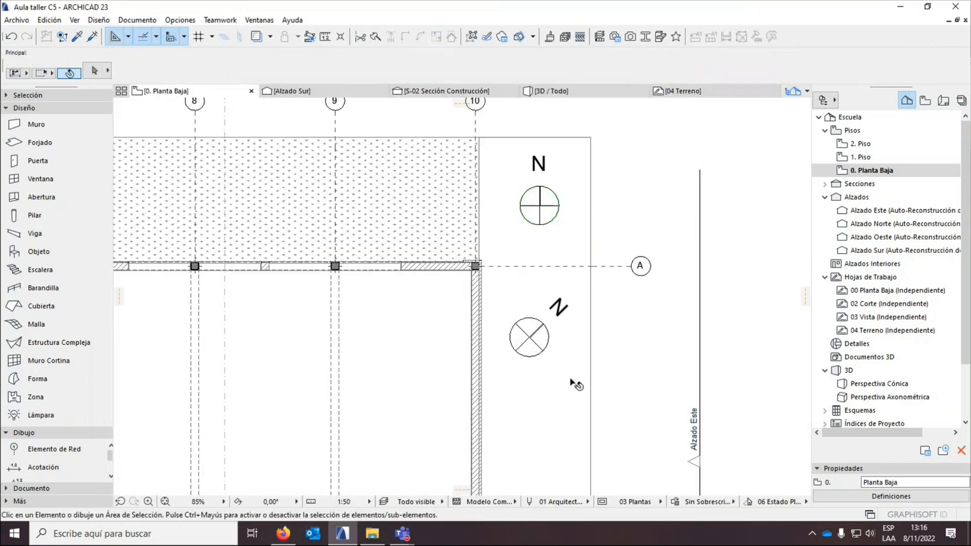
click(169, 20)
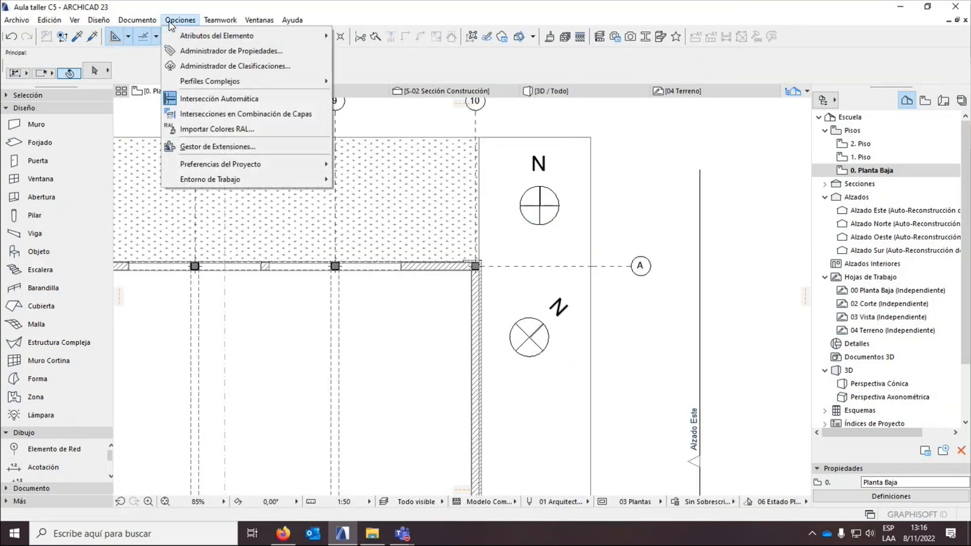
mouse_move(217, 164)
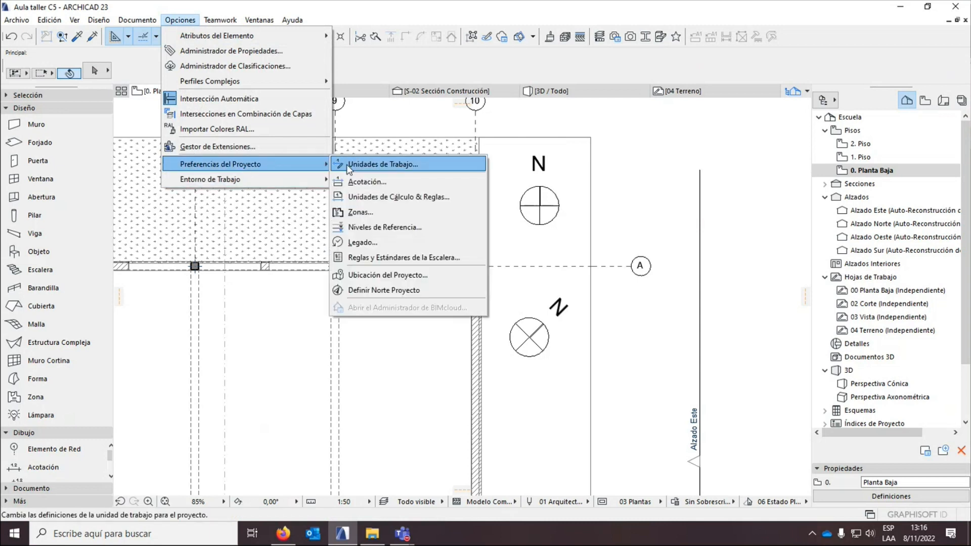
click(380, 293)
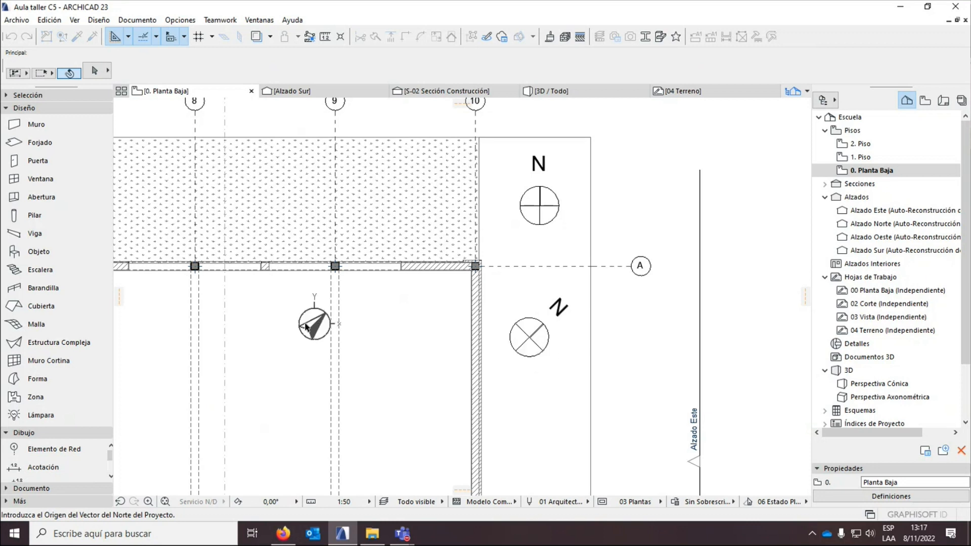
key(Escape)
Draw a reference arrow from three lines below the north symbols, pointing right and slightly upward across axis 10.
scroll(36, 445, down, 2)
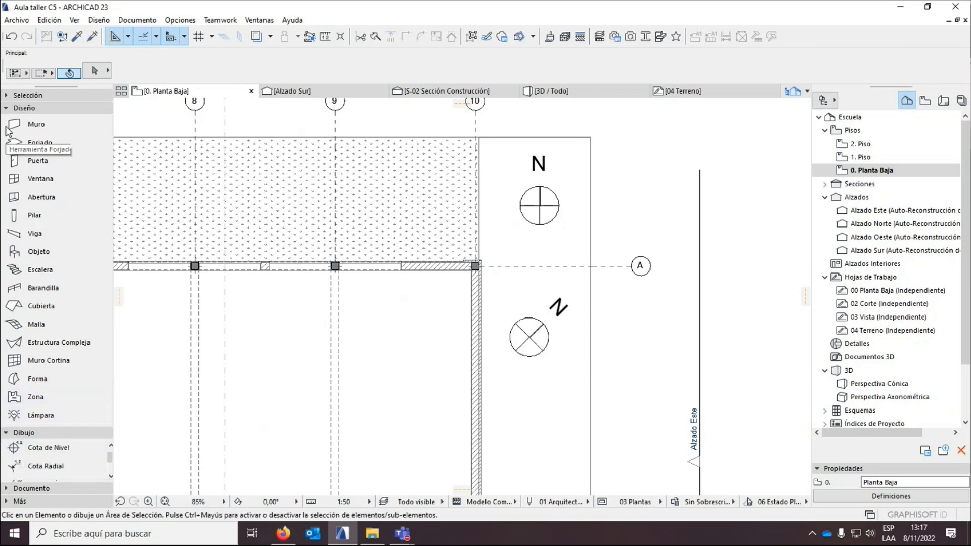
click(20, 107)
click(36, 282)
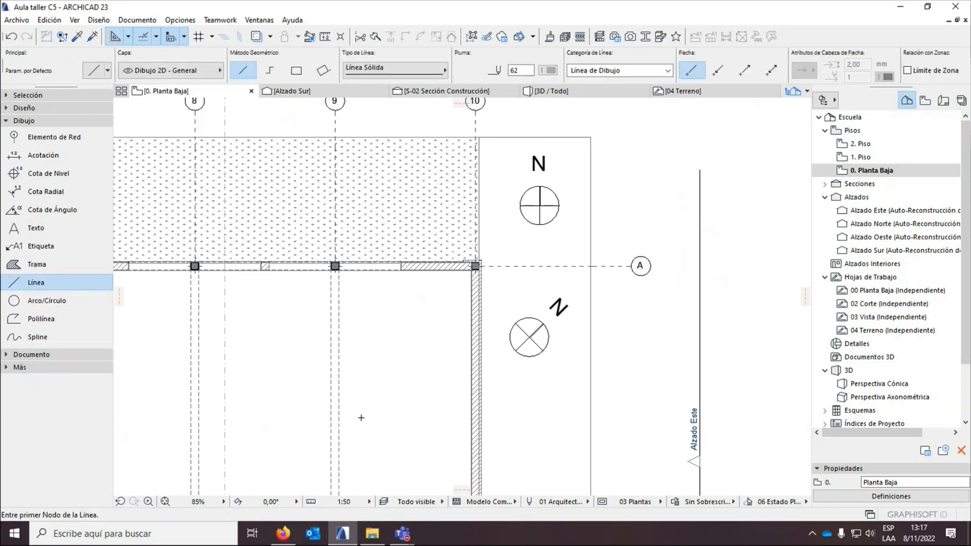
click(376, 422)
click(738, 361)
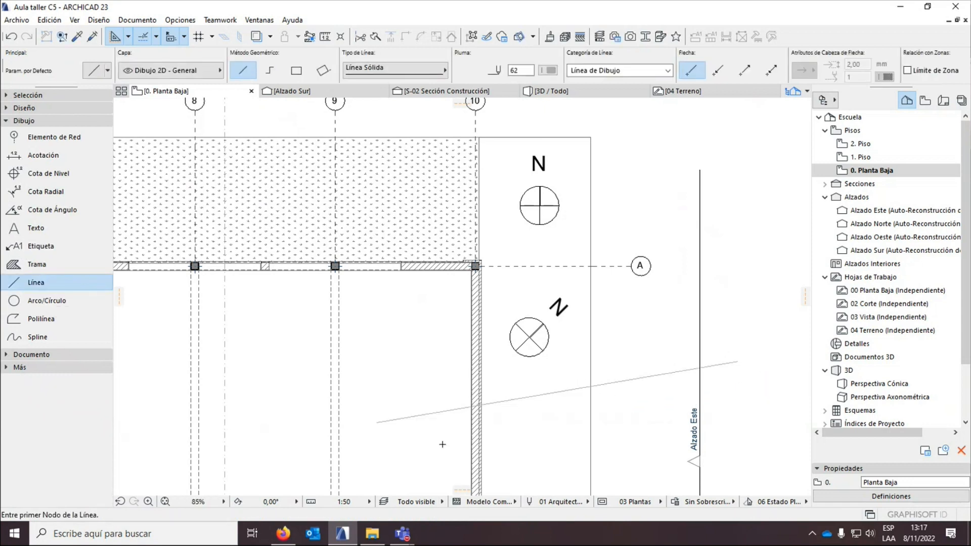
click(739, 361)
click(710, 354)
click(738, 361)
click(732, 386)
key(Escape)
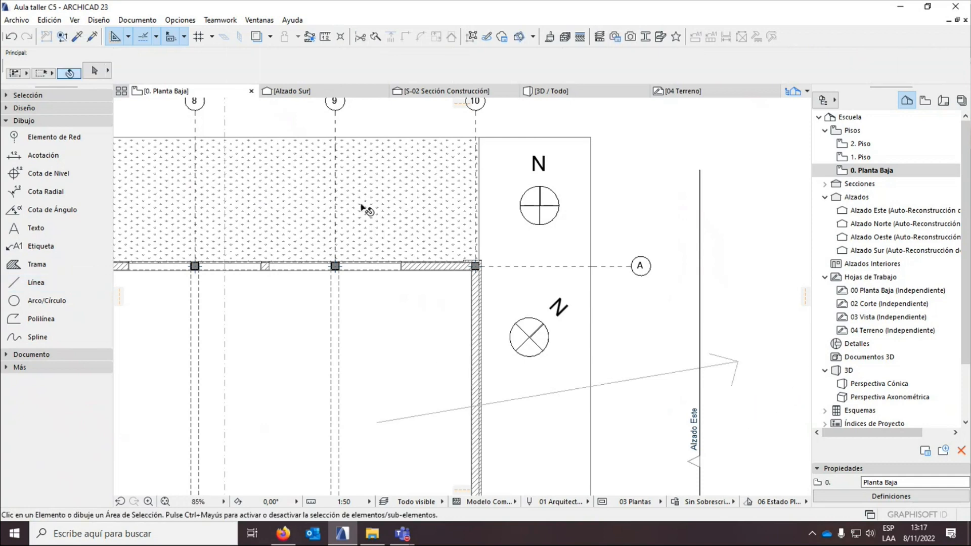
Define the project north with a vector running from the reference arrow's tail to its head.
click(220, 20)
mouse_move(180, 20)
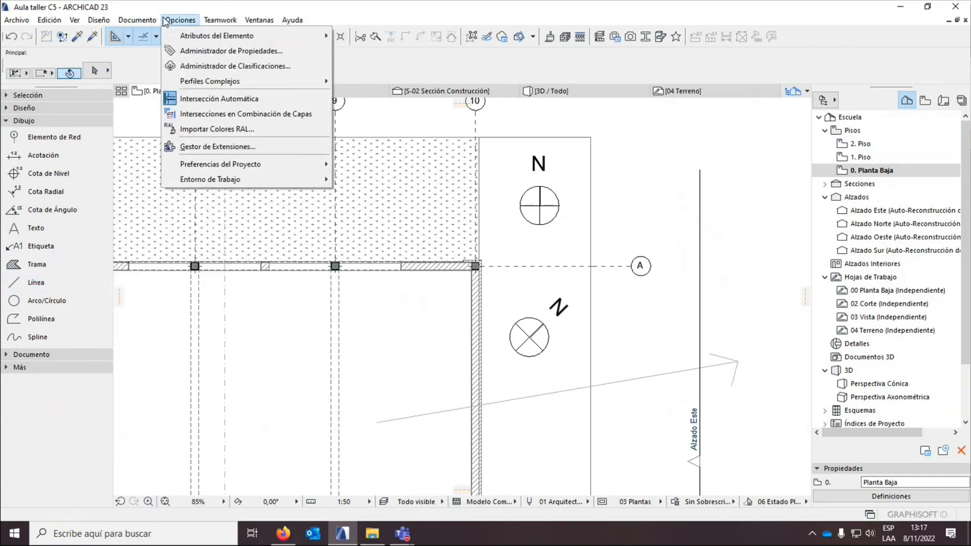
mouse_move(205, 182)
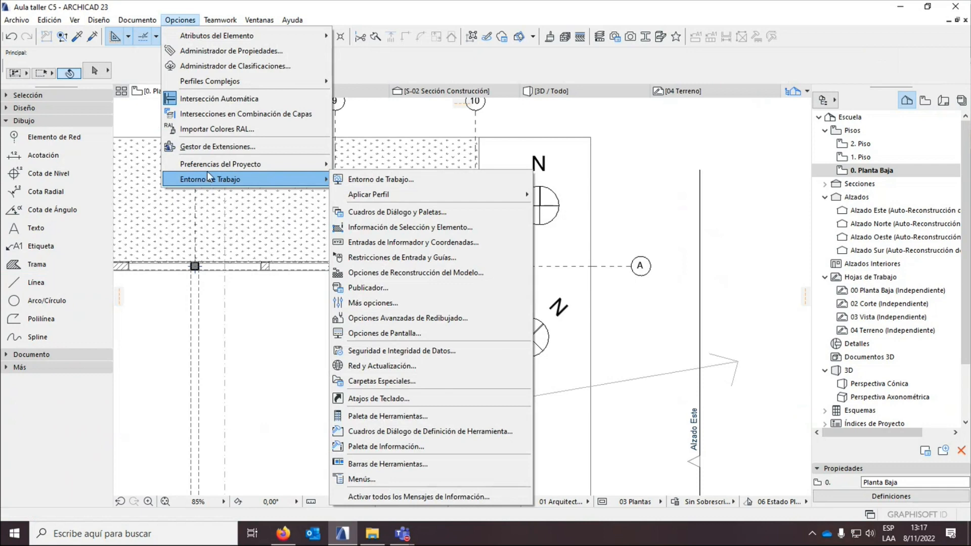
click(397, 290)
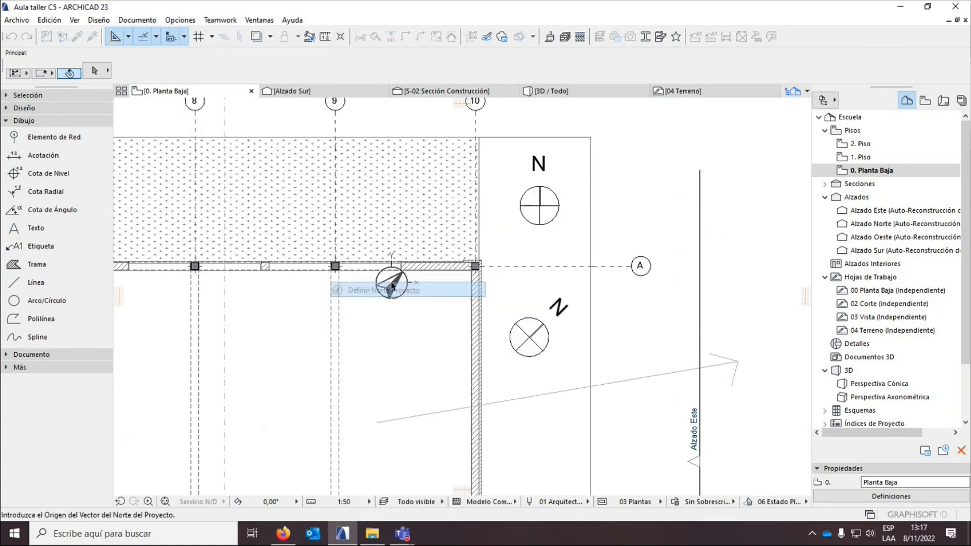
click(377, 424)
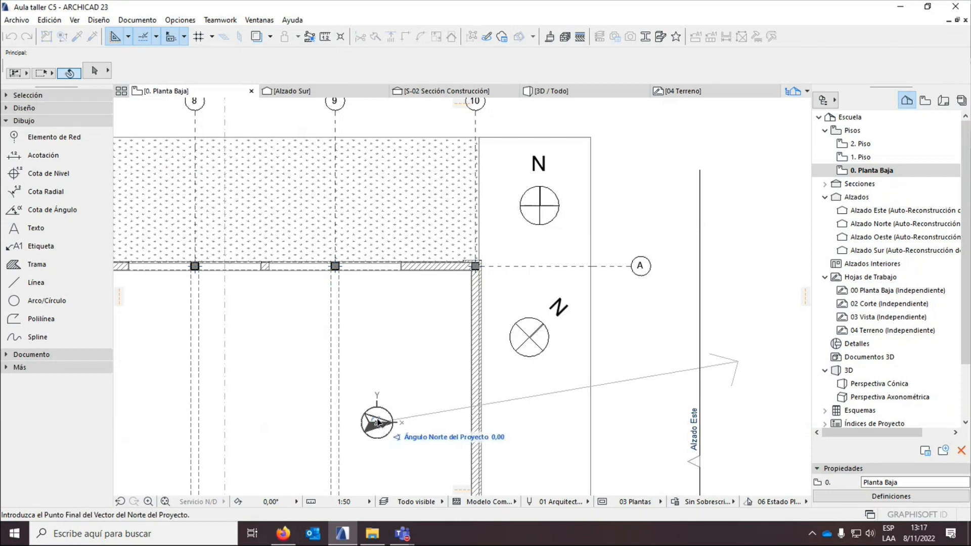
click(734, 363)
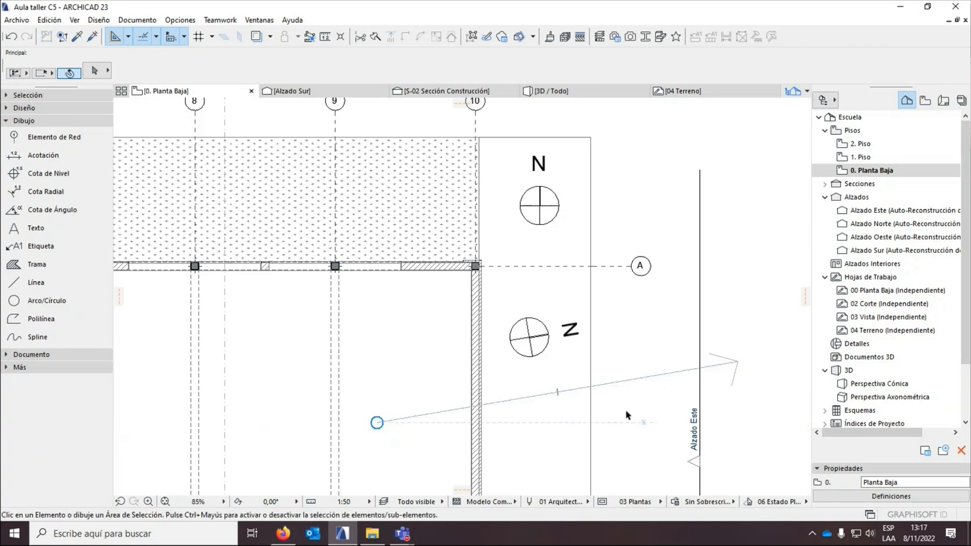
Select the three lines of the reference arrow and delete them.
click(736, 366)
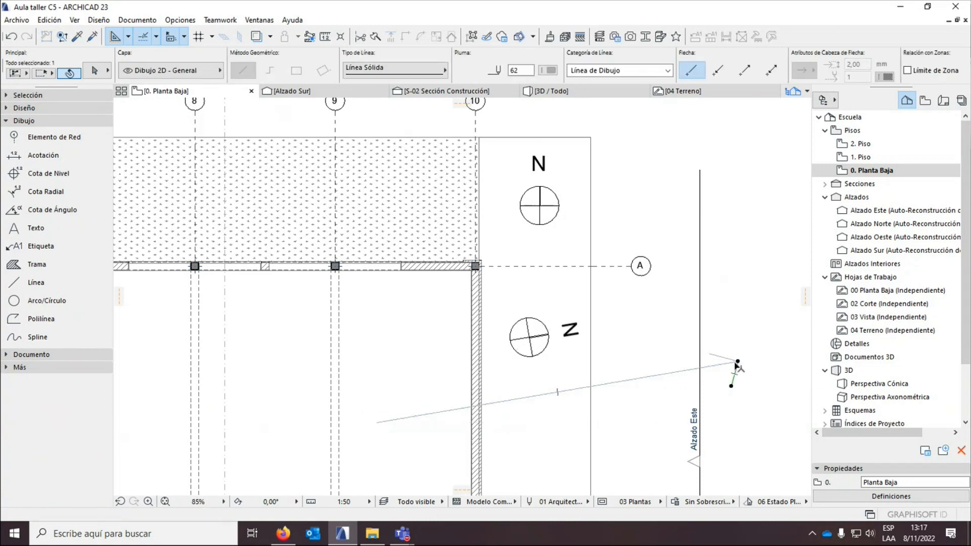
shift+click(724, 364)
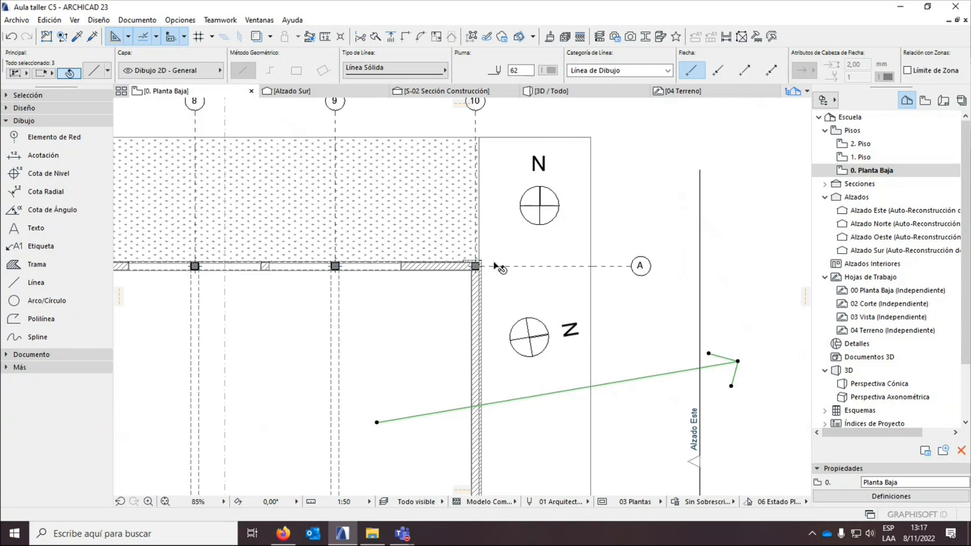
click(611, 204)
Turn on Seguir el Norte del Proyecto for the upper north symbol and accept its settings.
click(557, 210)
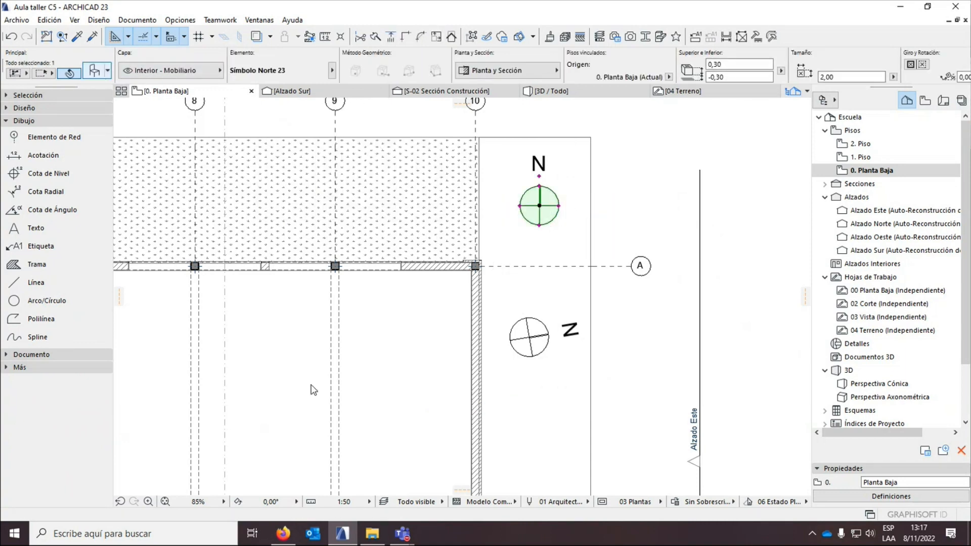
key(ctrl+t)
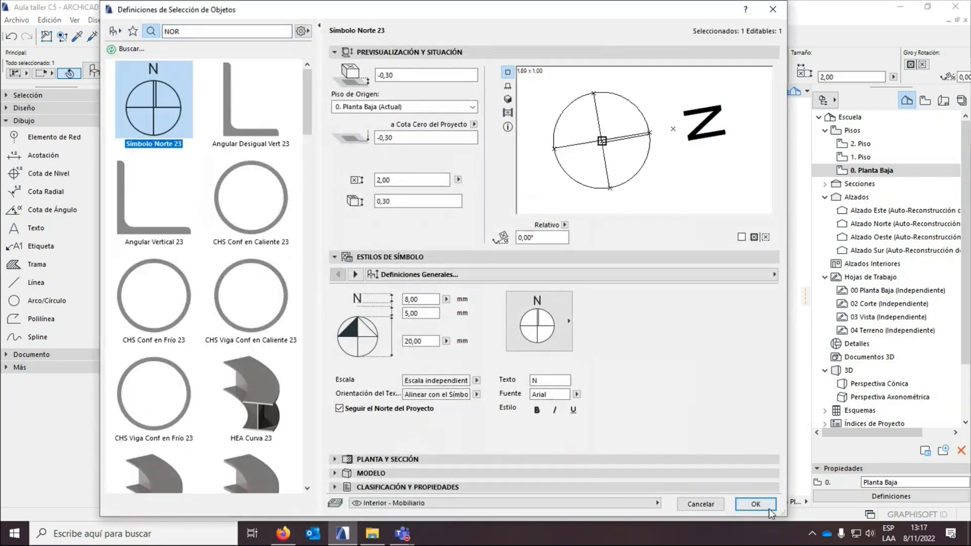
click(769, 509)
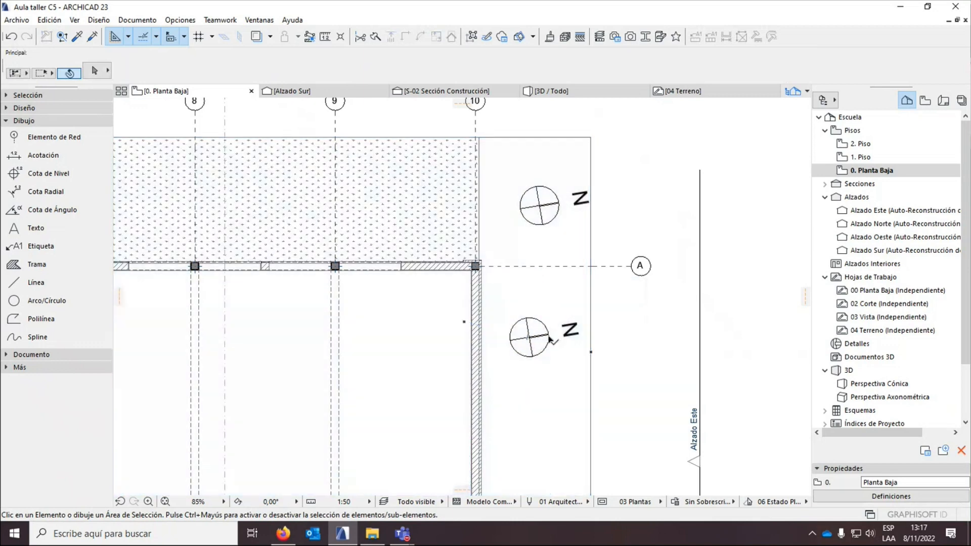
Delete the lower duplicate north symbol below axis A.
click(549, 339)
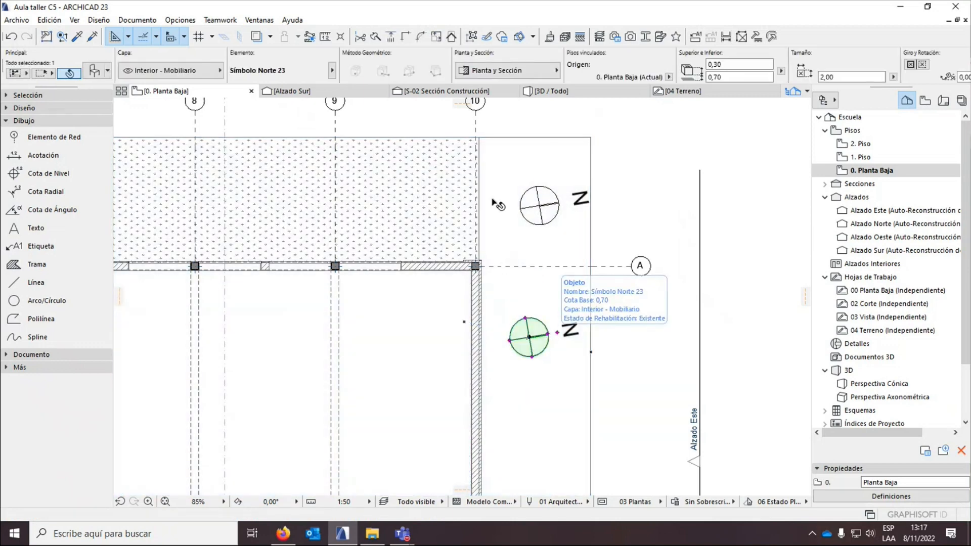
scroll(595, 234, down, 3)
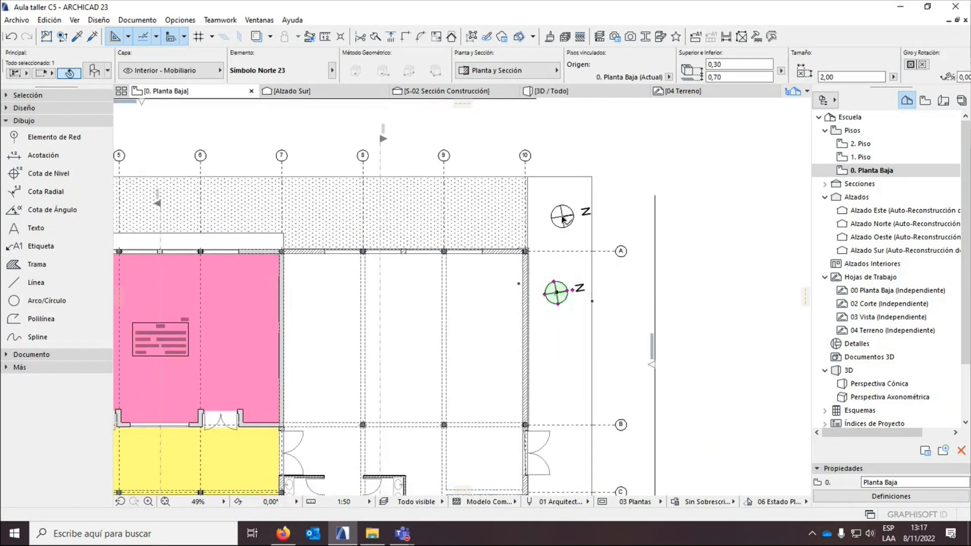
key(Delete)
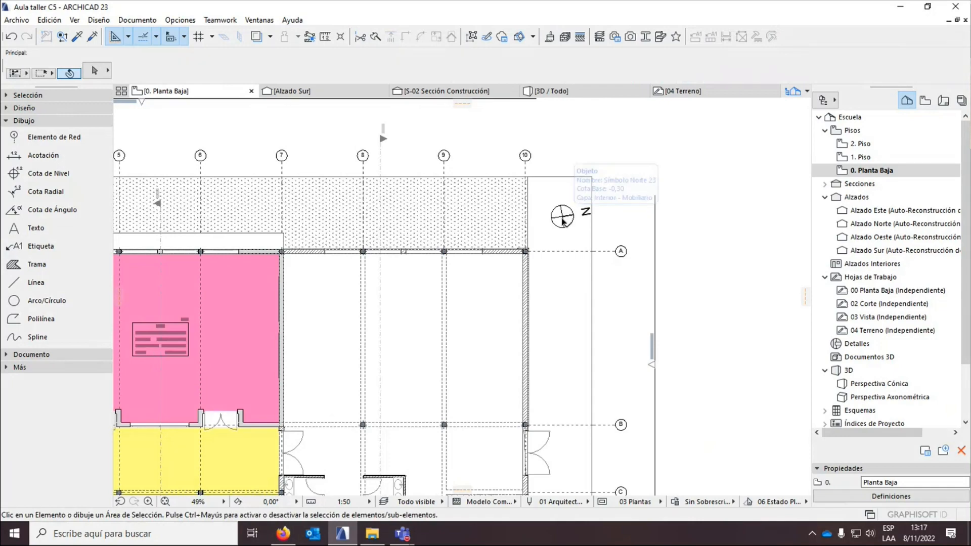